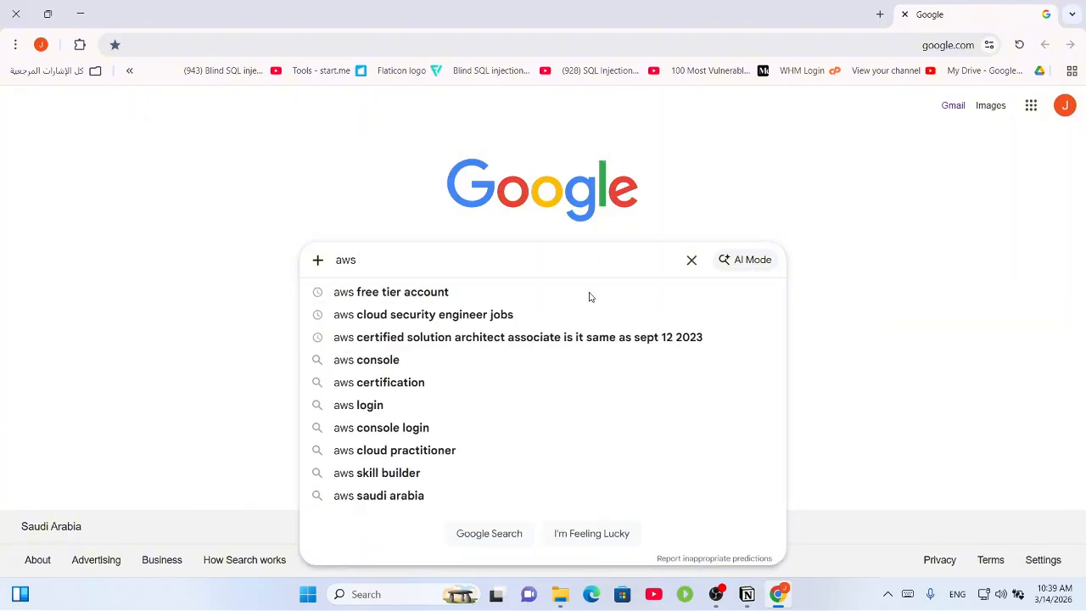
Search Google for "aws certified solutions architect" using the suggested query.
text(c)
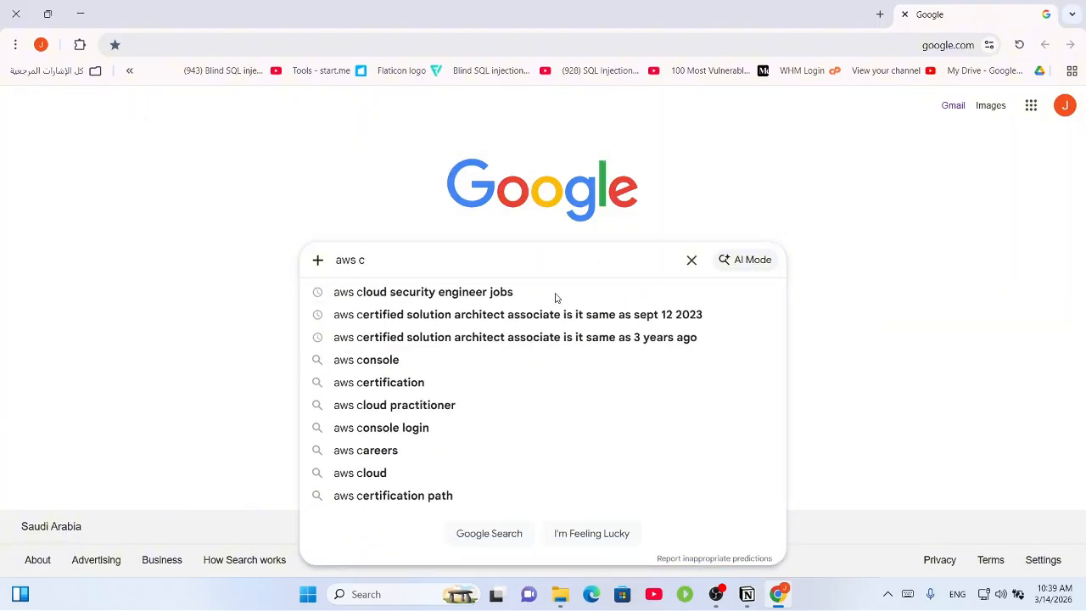
text(er)
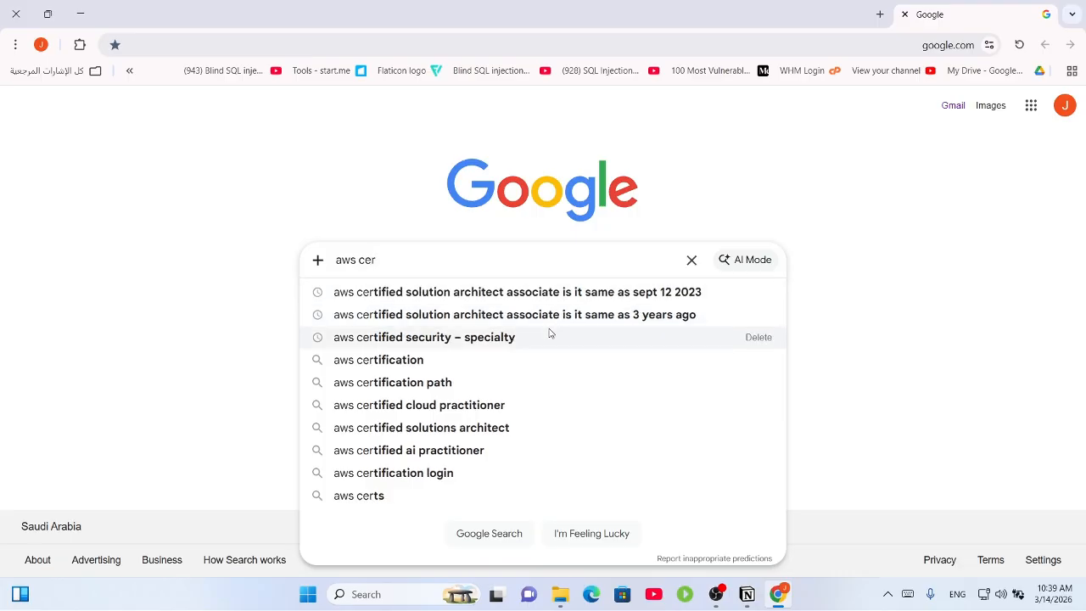
click(519, 429)
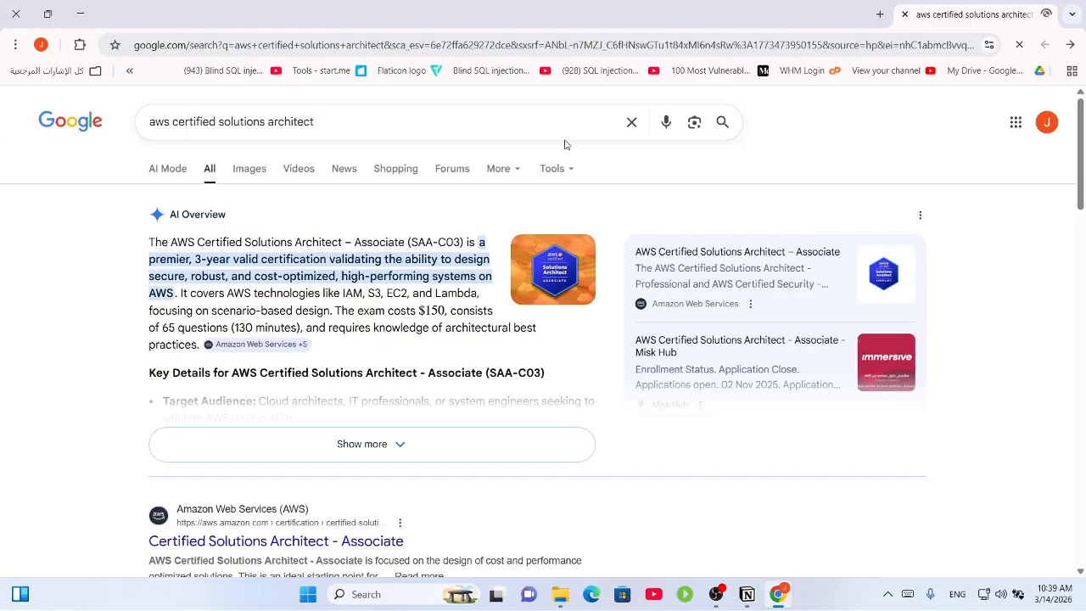
Open the AWS "Certified Solutions Architect - Associate" page from the search results.
scroll(354, 403, down, 2)
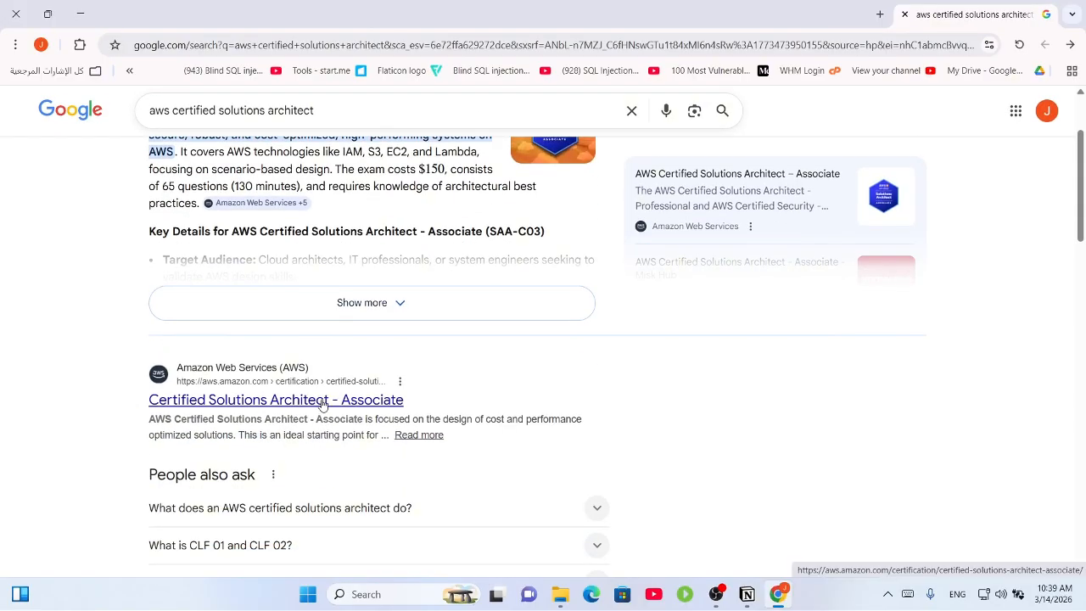
click(359, 401)
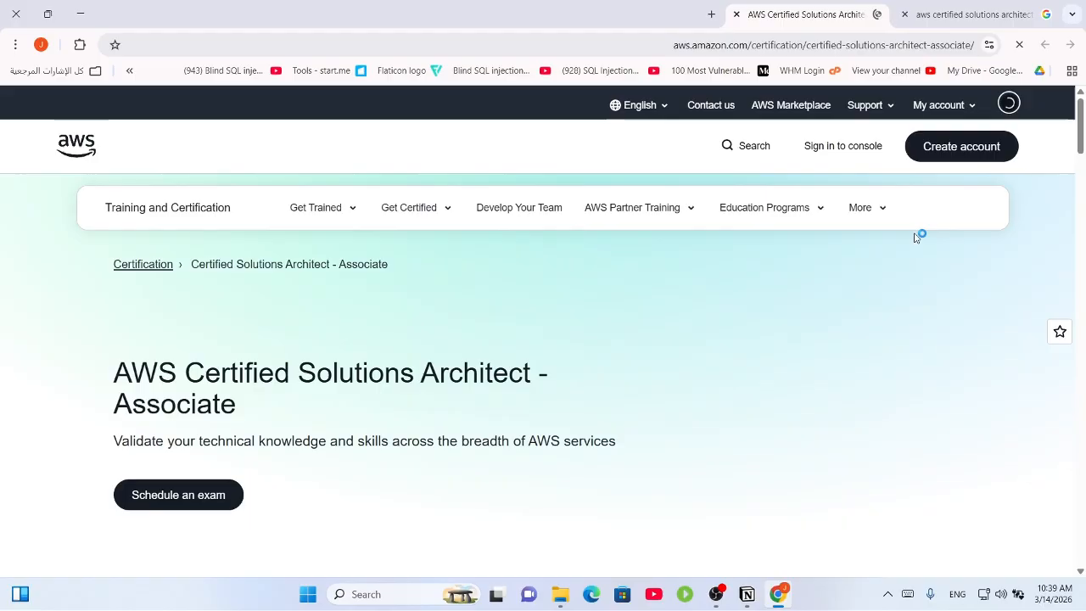
Turn on Bluetooth from the Windows quick settings panel and close the panel.
click(1001, 594)
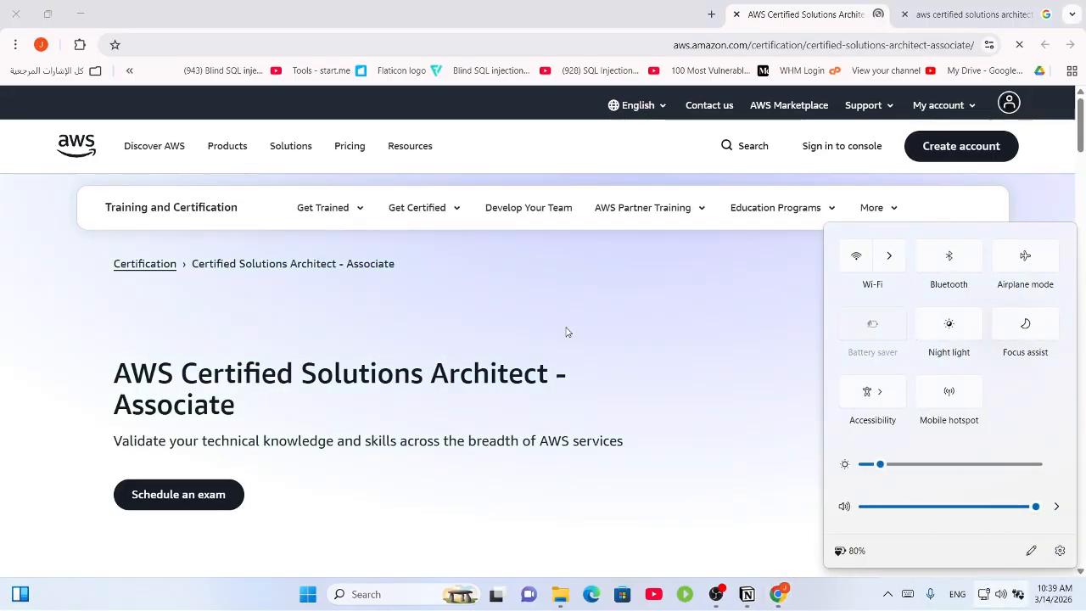
click(958, 263)
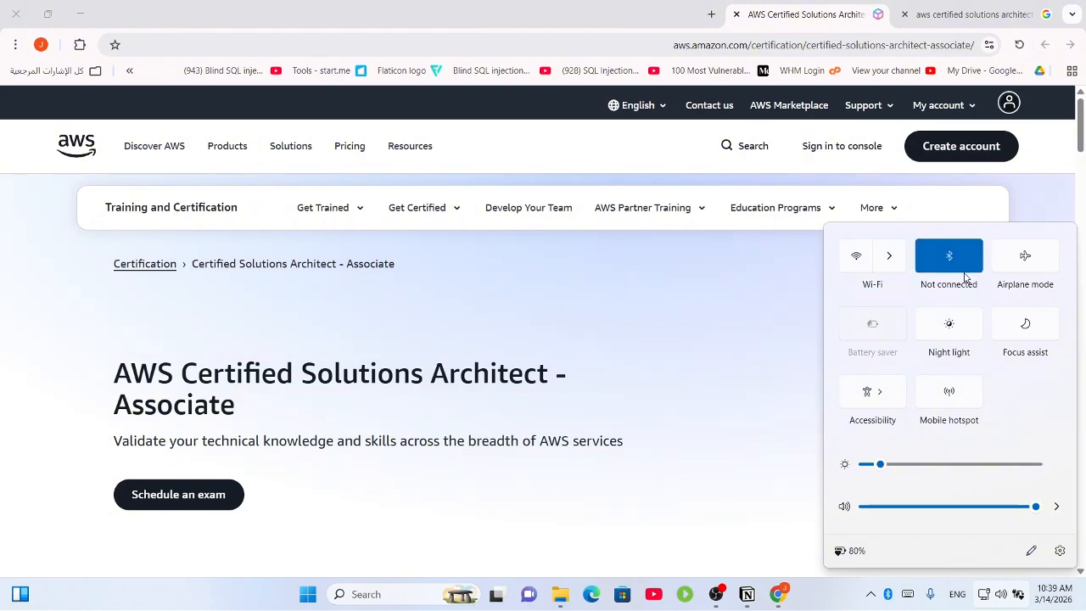
click(433, 4)
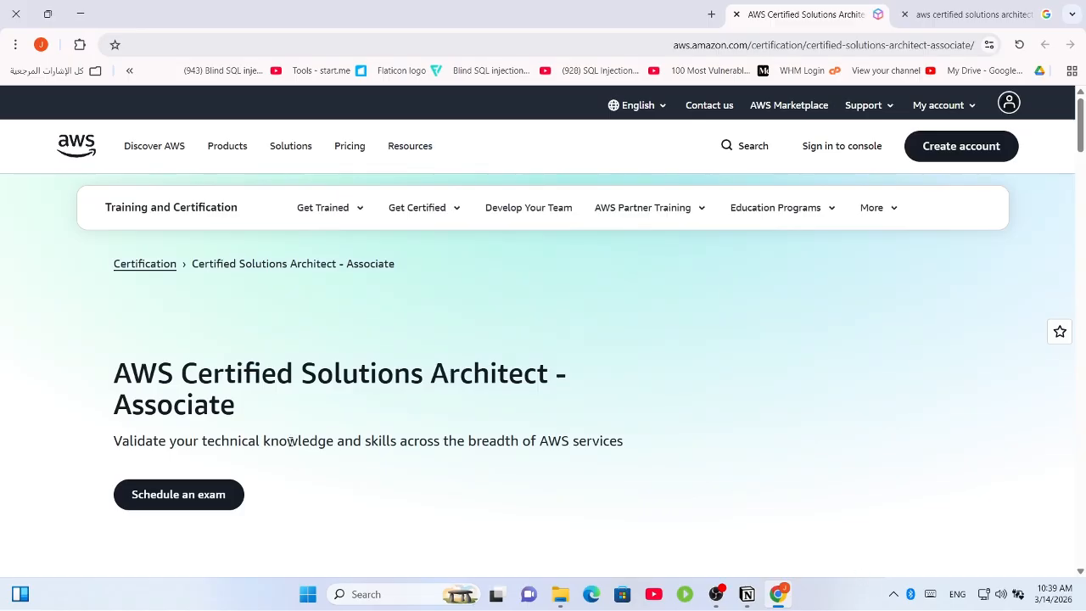
Read through the certification's title and description, highlighting phrases along the way.
scroll(203, 367, down, 1)
drag(224, 328, 109, 311)
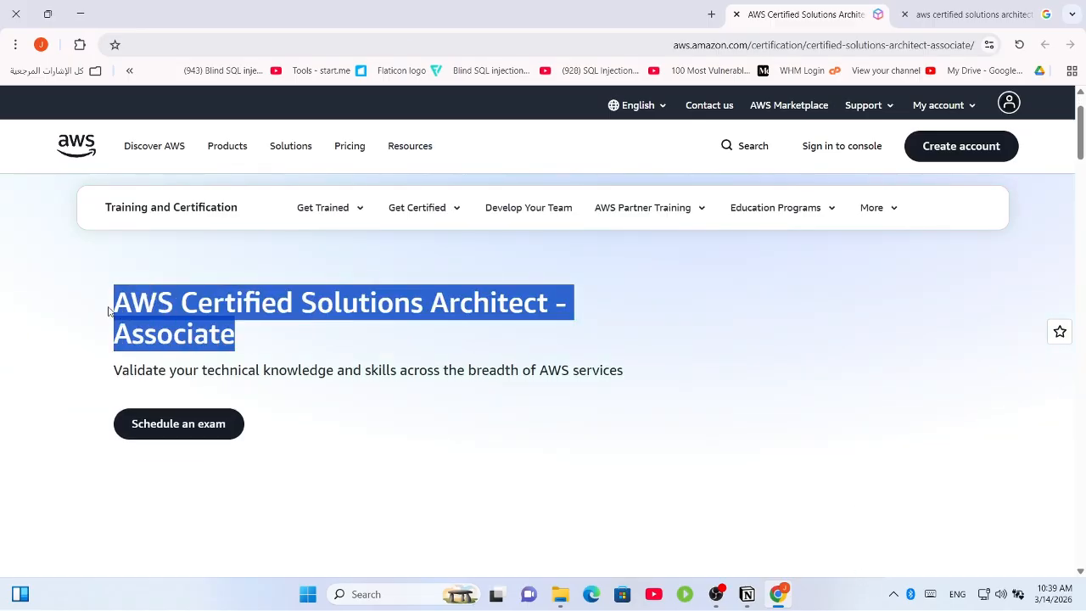
drag(344, 359, 157, 303)
click(266, 344)
scroll(401, 370, up, 1)
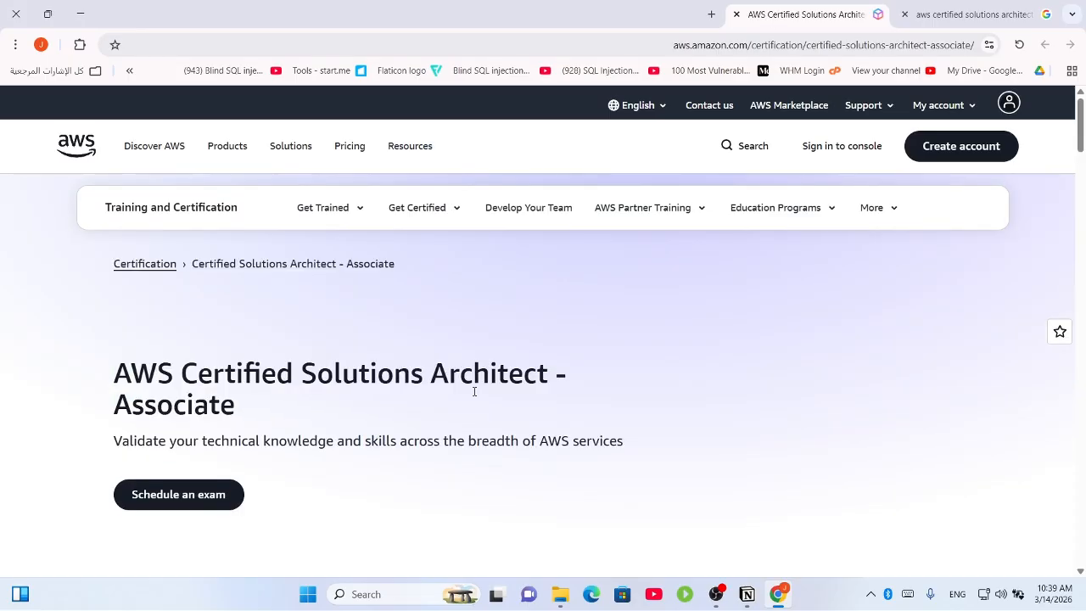
scroll(474, 391, down, 3)
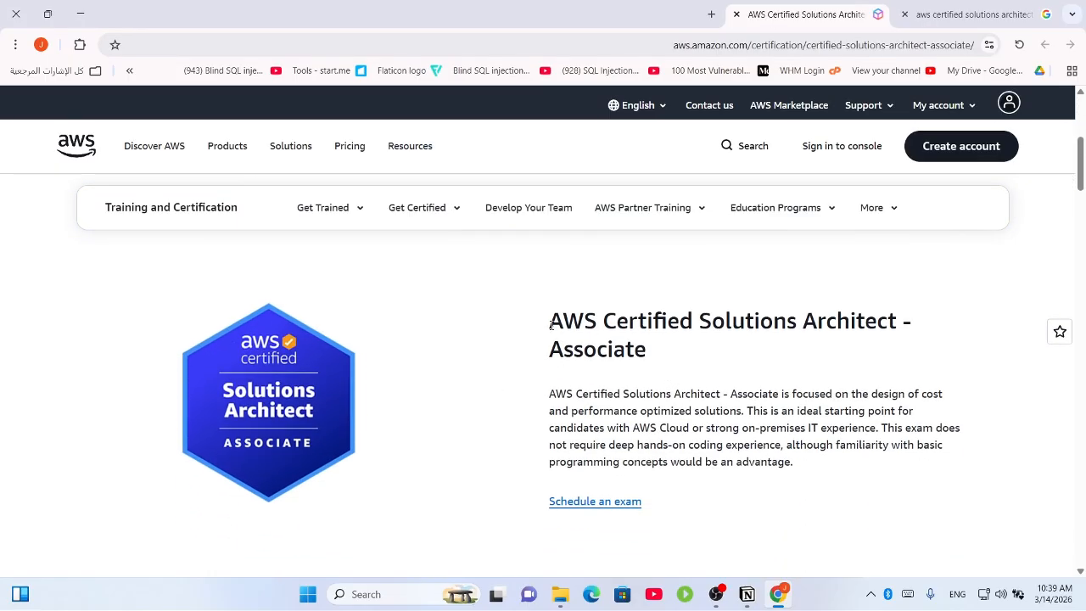
drag(552, 325, 774, 363)
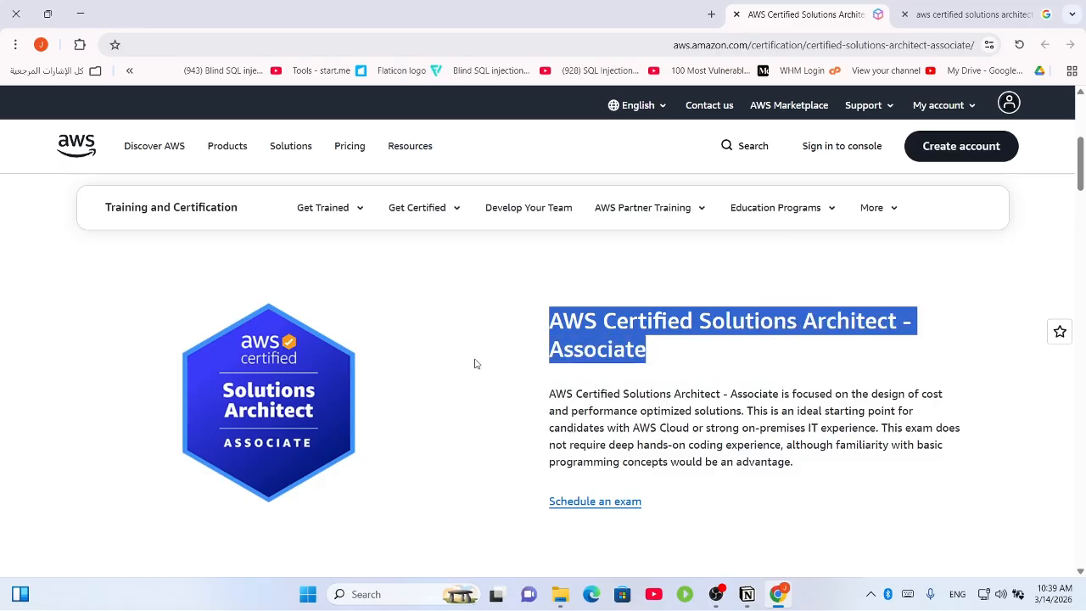
scroll(617, 484, down, 1)
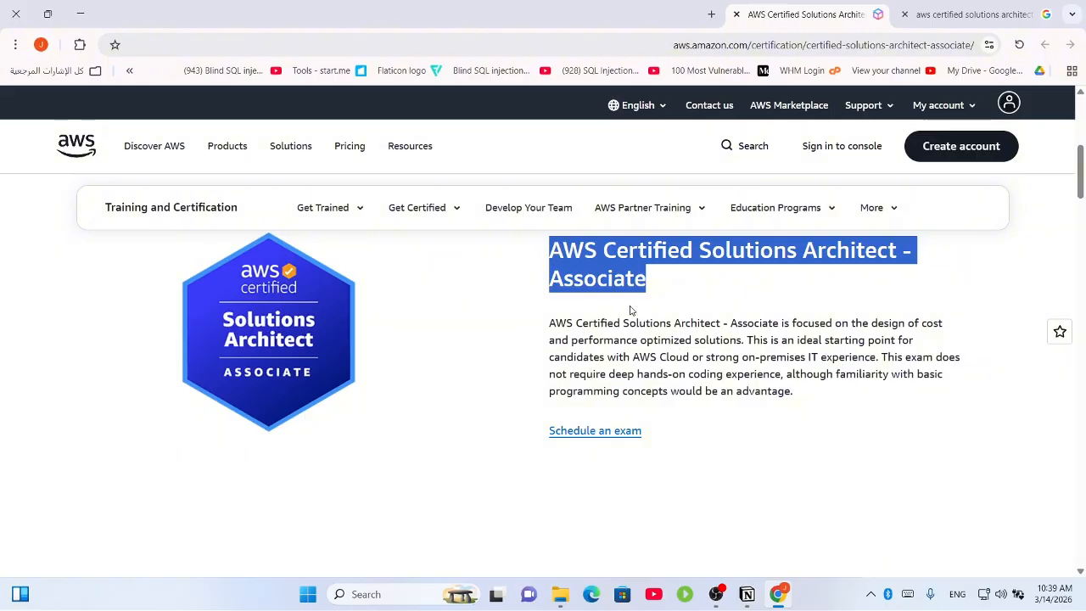
drag(834, 323, 951, 345)
click(916, 366)
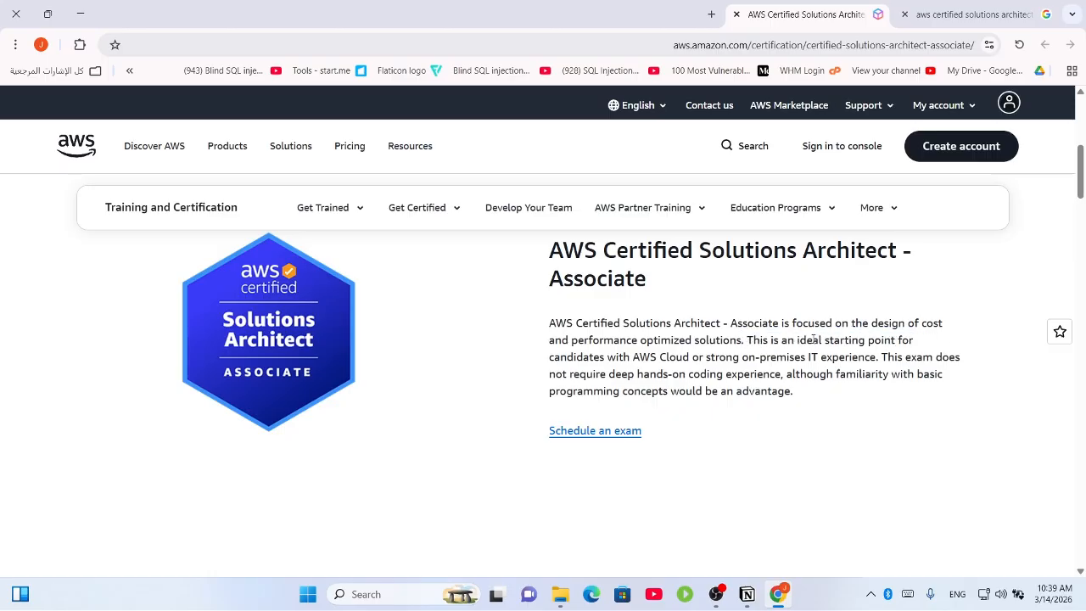
drag(838, 351, 887, 374)
click(668, 359)
drag(630, 357, 659, 360)
click(706, 362)
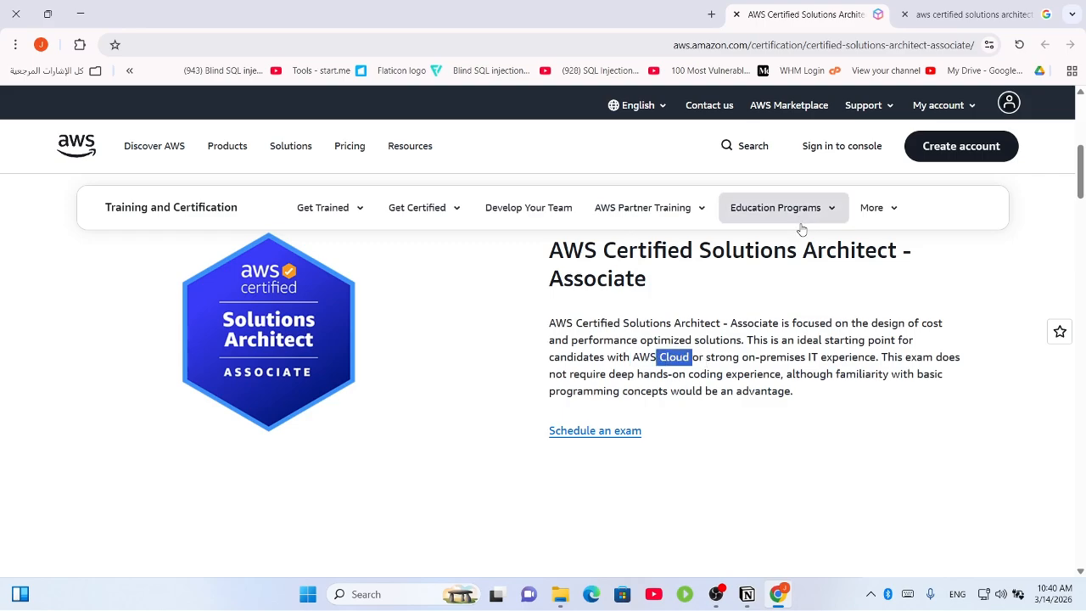
scroll(201, 339, up, 5)
drag(180, 374, 112, 375)
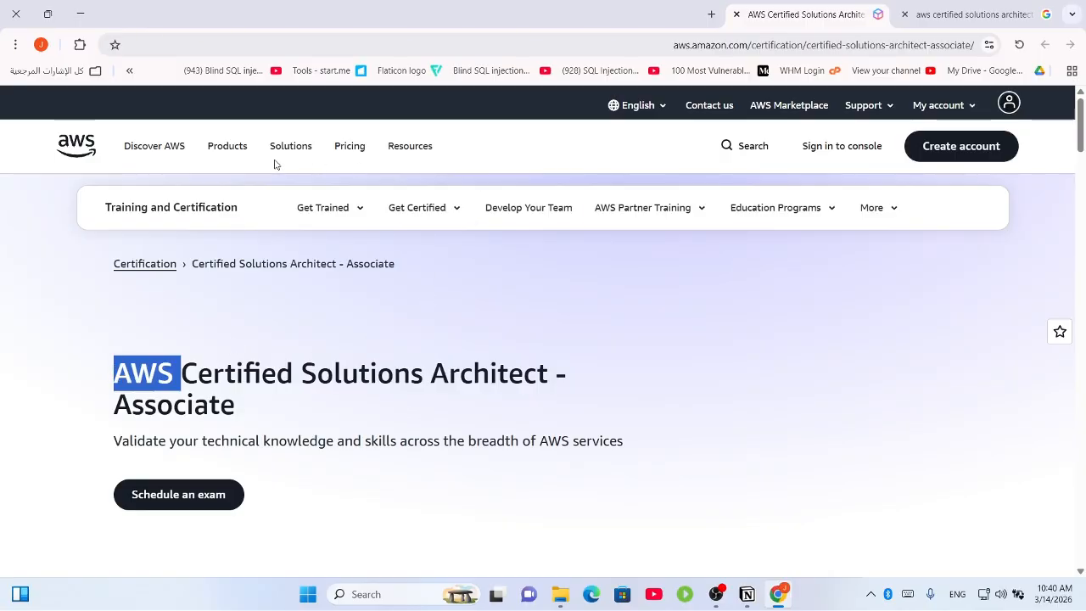
Scroll through the exam details, preparation steps and FAQs on the certification page.
scroll(726, 375, down, 10)
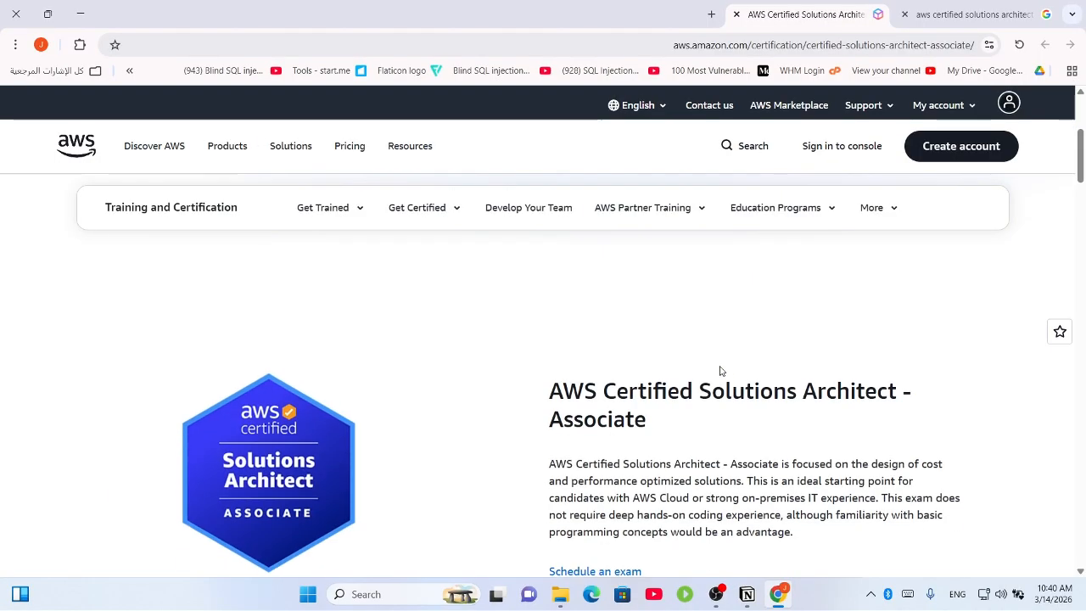
scroll(720, 355, down, 3)
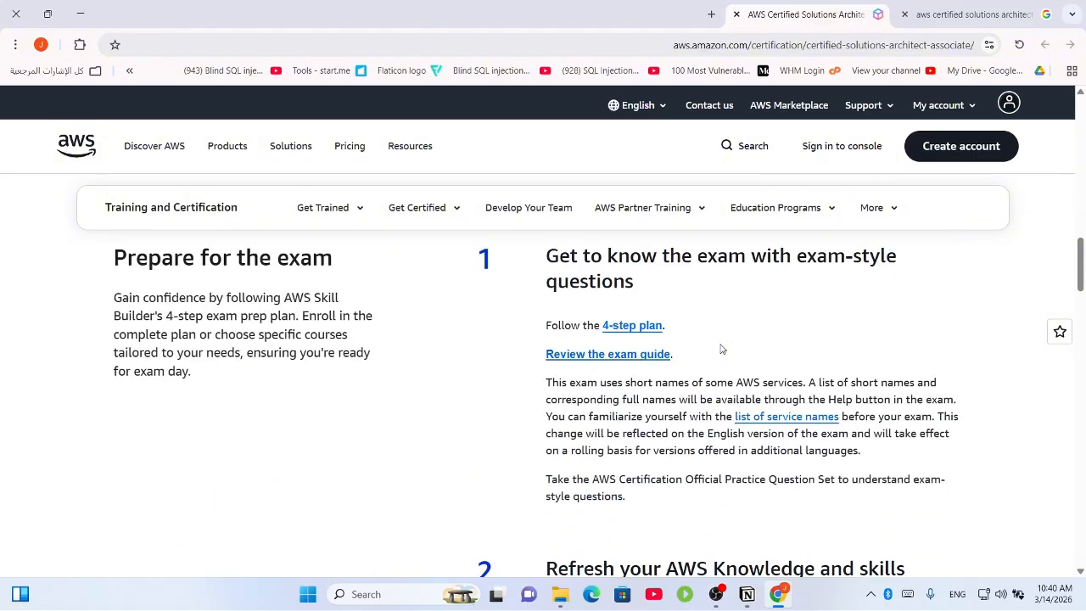
scroll(662, 340, up, 5)
scroll(696, 390, up, 1)
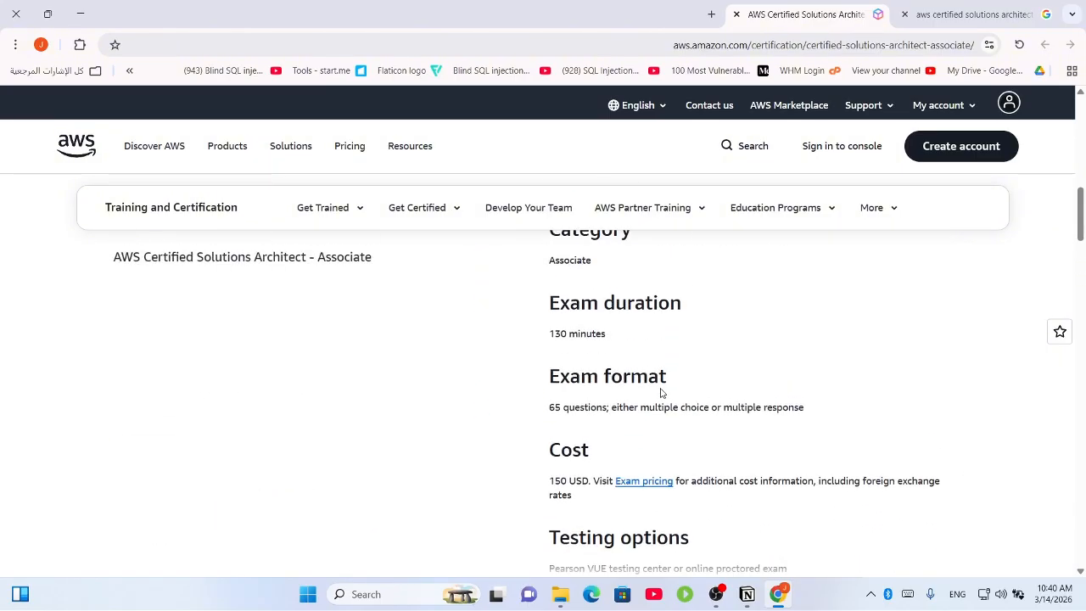
scroll(645, 416, down, 3)
click(619, 439)
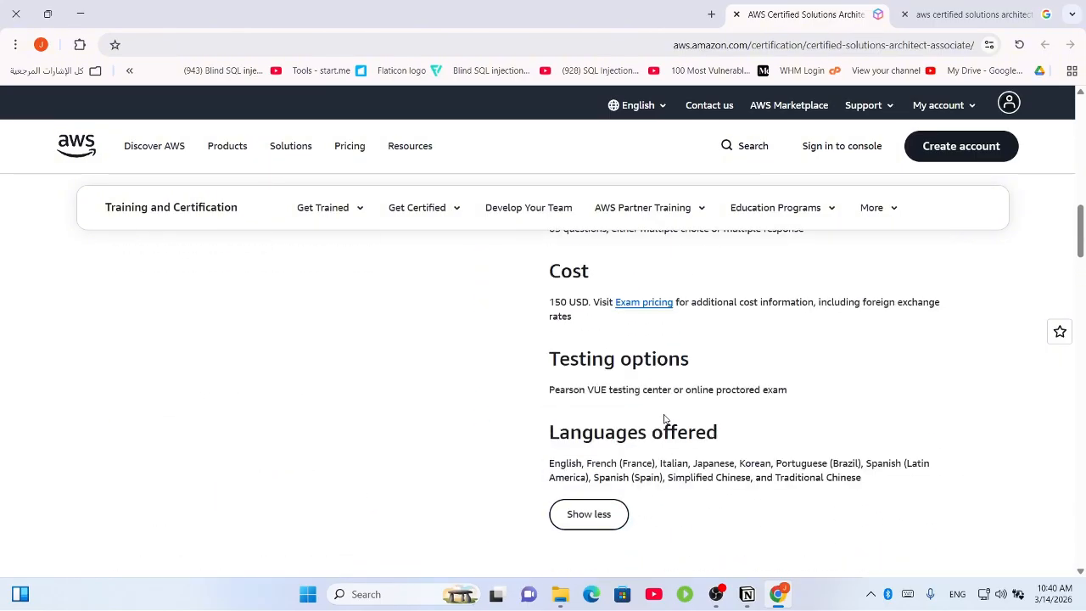
scroll(671, 407, up, 8)
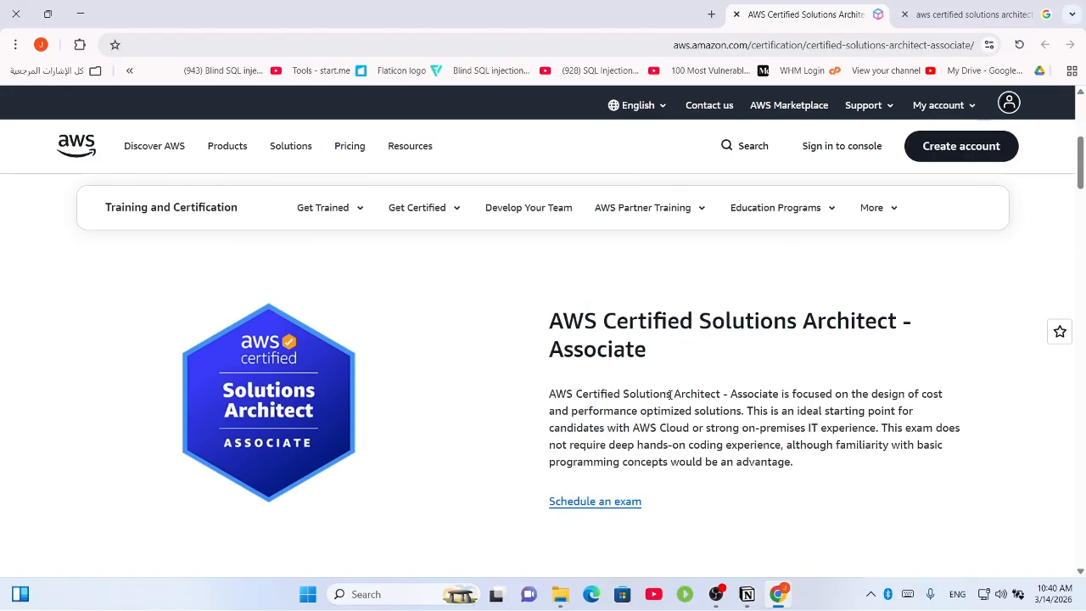
scroll(666, 397, down, 8)
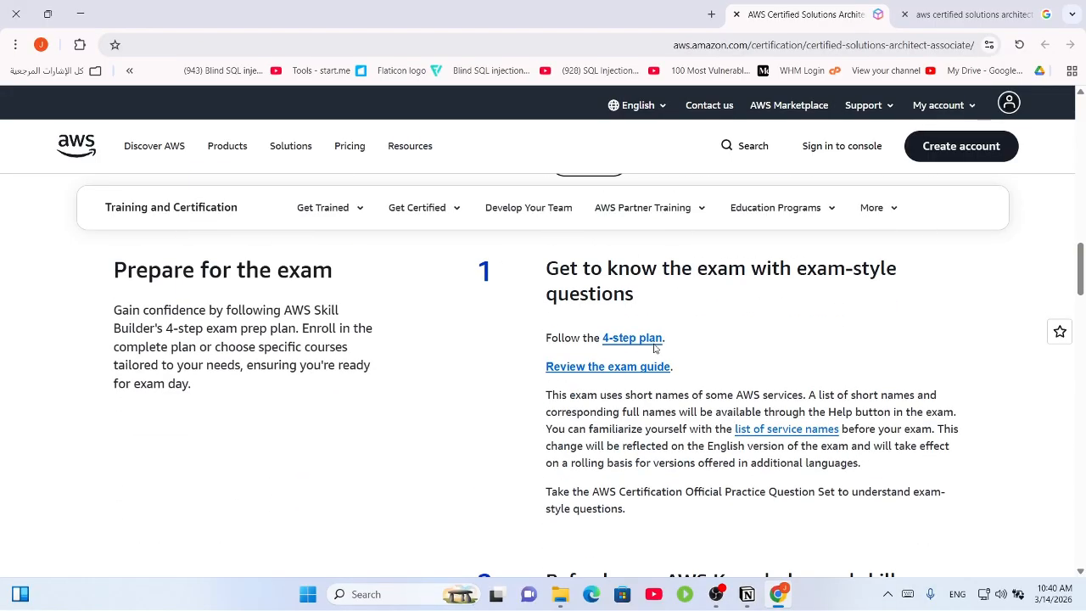
scroll(713, 366, up, 3)
scroll(711, 369, down, 10)
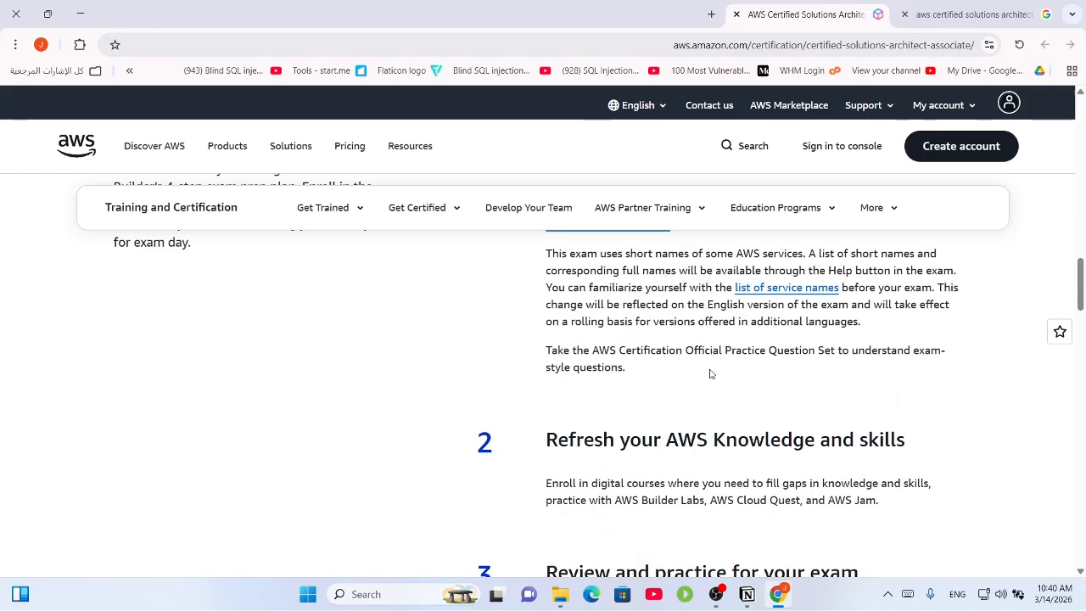
scroll(712, 371, down, 3)
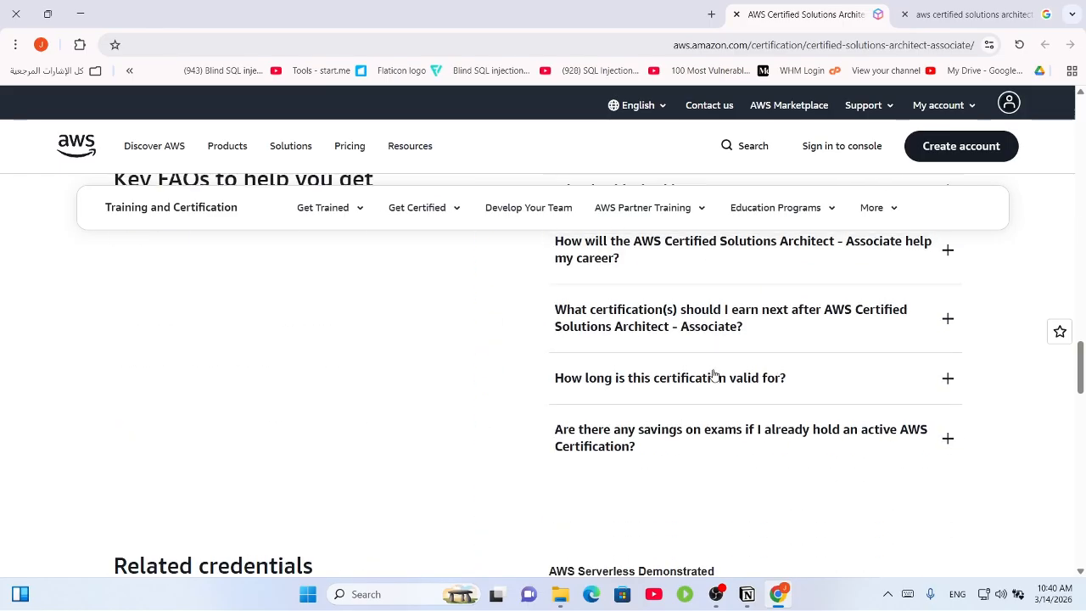
scroll(713, 371, up, 12)
scroll(712, 370, up, 10)
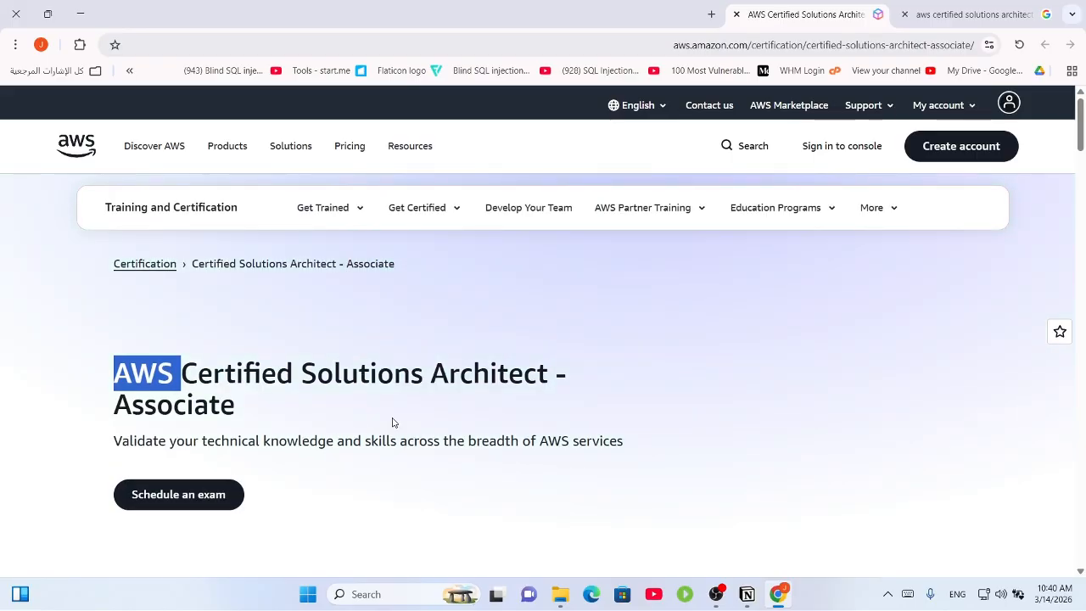
scroll(393, 421, down, 1)
click(484, 401)
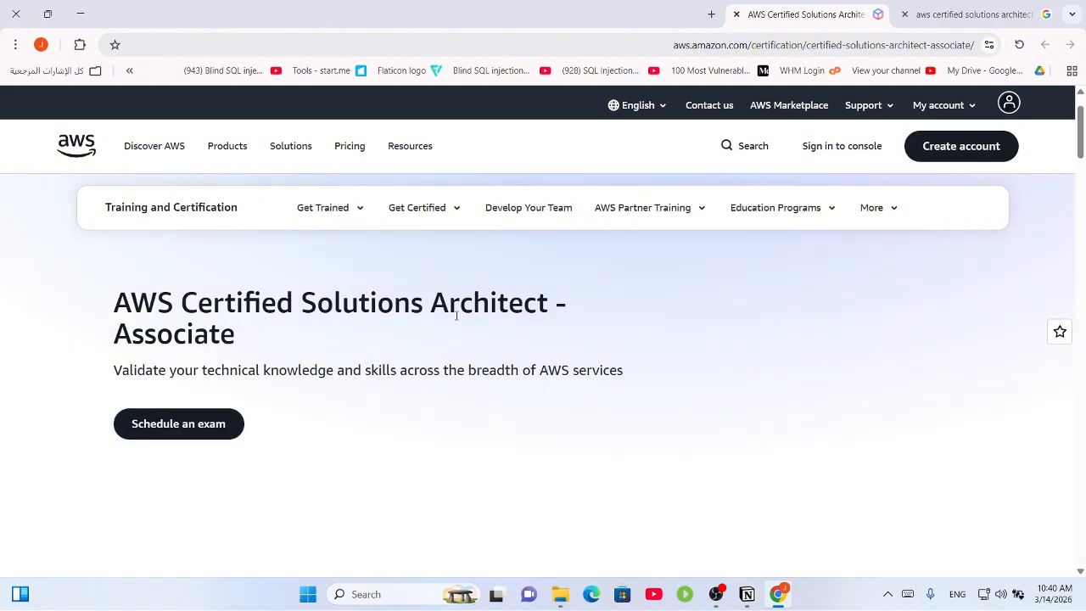
scroll(329, 376, up, 1)
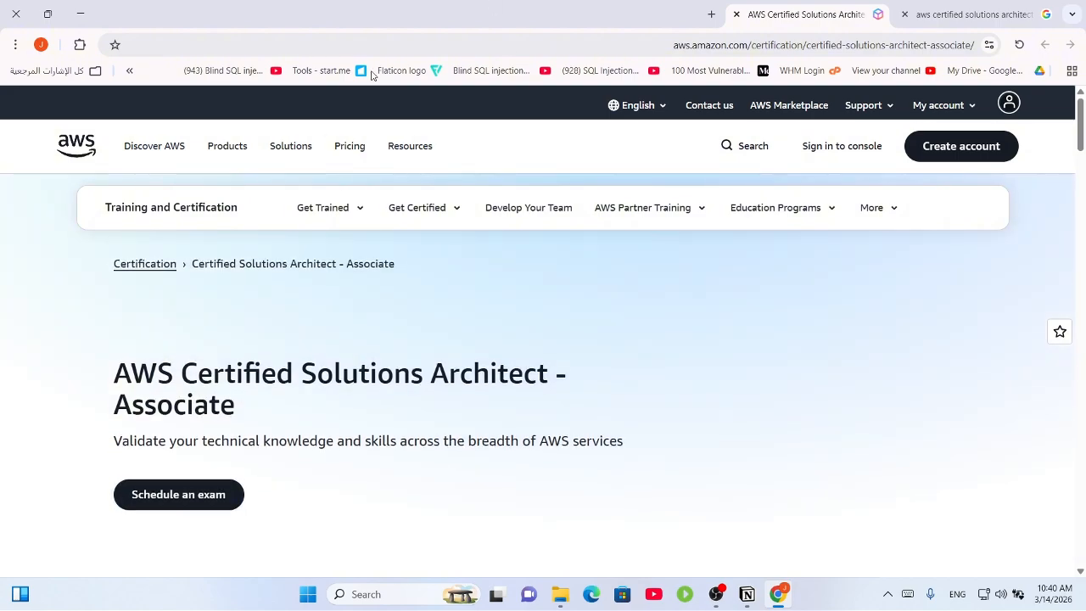
Go to the aws.amazon.com home page by removing the certification path from the address.
click(153, 148)
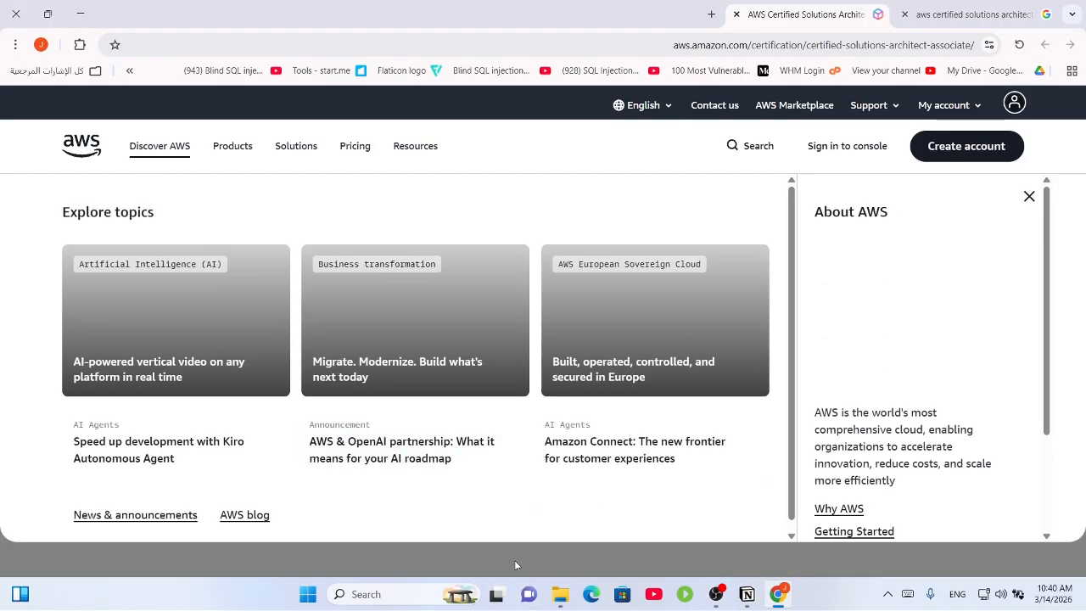
click(584, 556)
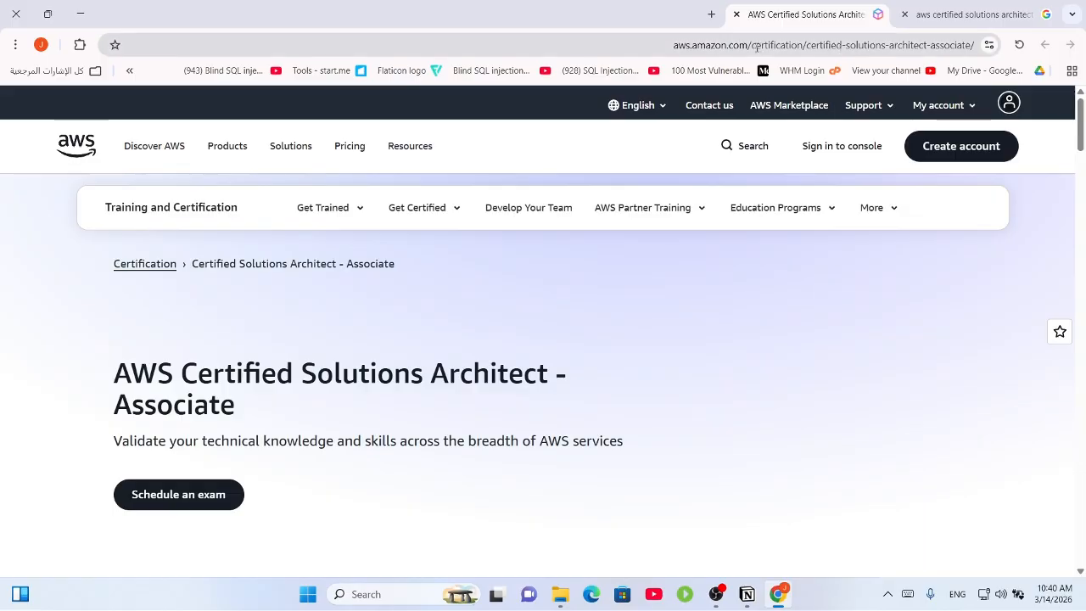
drag(753, 47, 978, 46)
key(BackSpace)
key(Return)
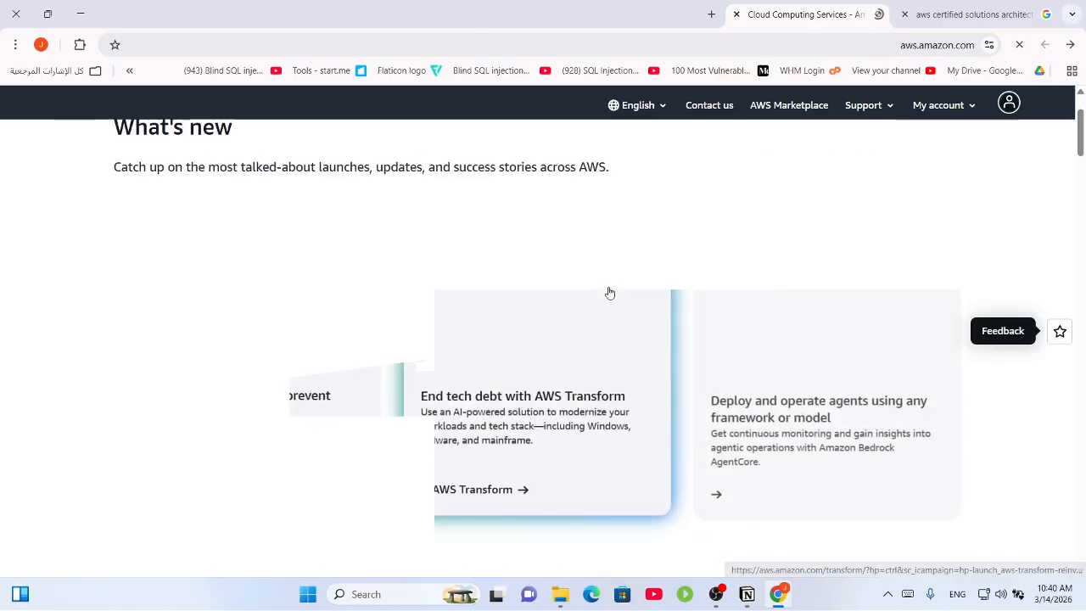
Browse the AWS home page and glance at the AWS Series notes page beside the browser.
scroll(632, 302, down, 3)
scroll(629, 298, down, 10)
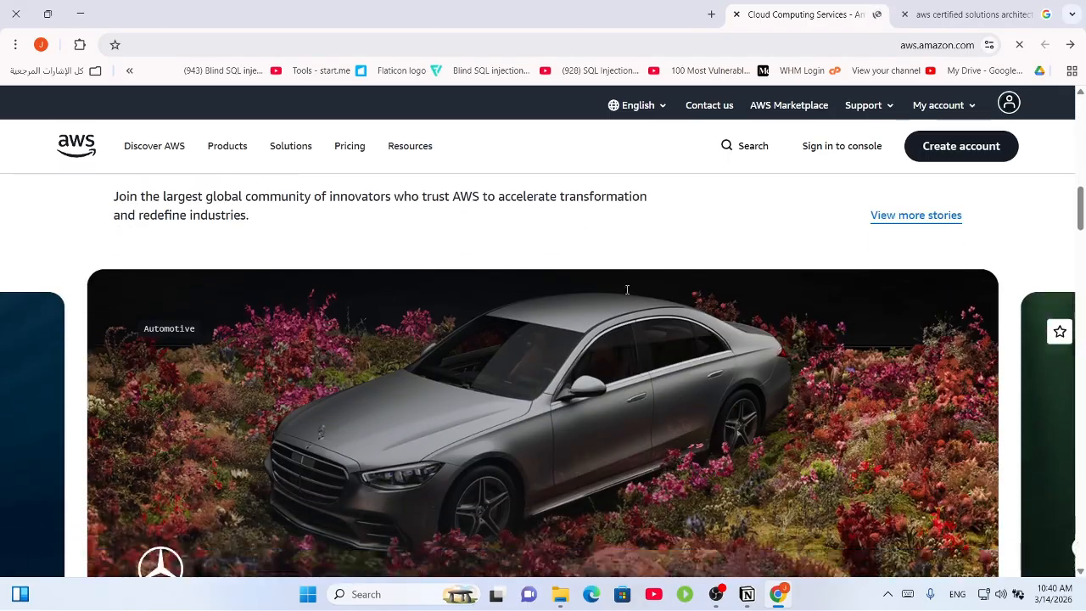
scroll(631, 297, down, 8)
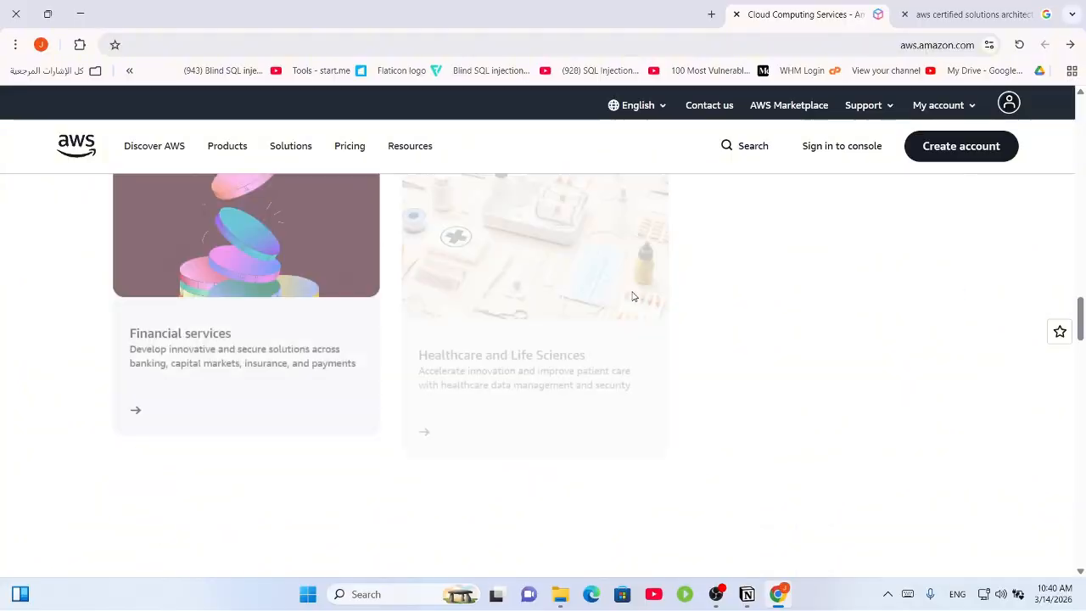
drag(502, 3, 259, 114)
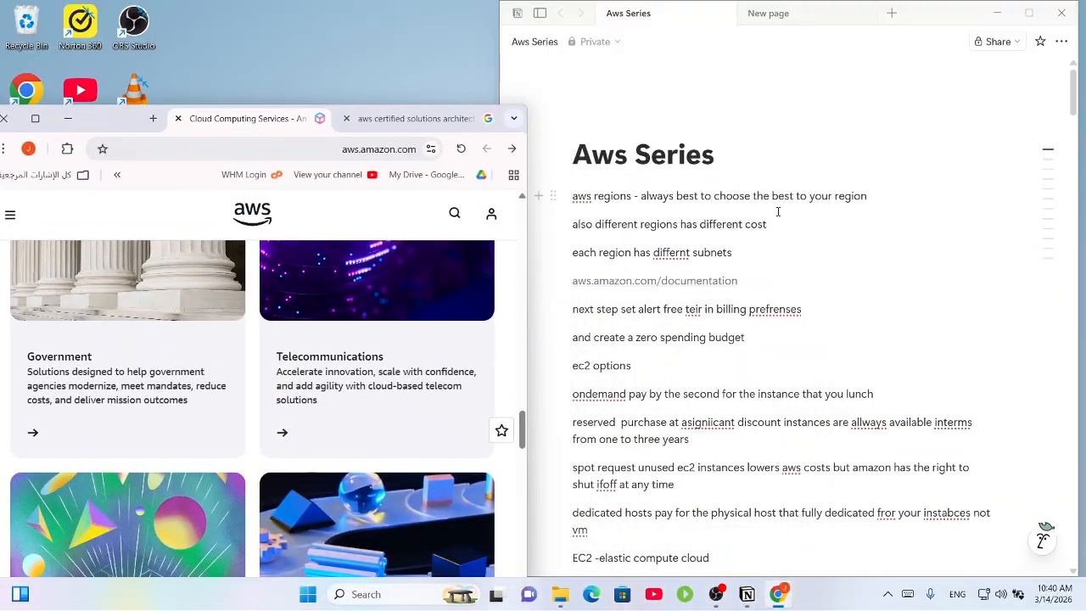
click(768, 224)
double_click(128, 118)
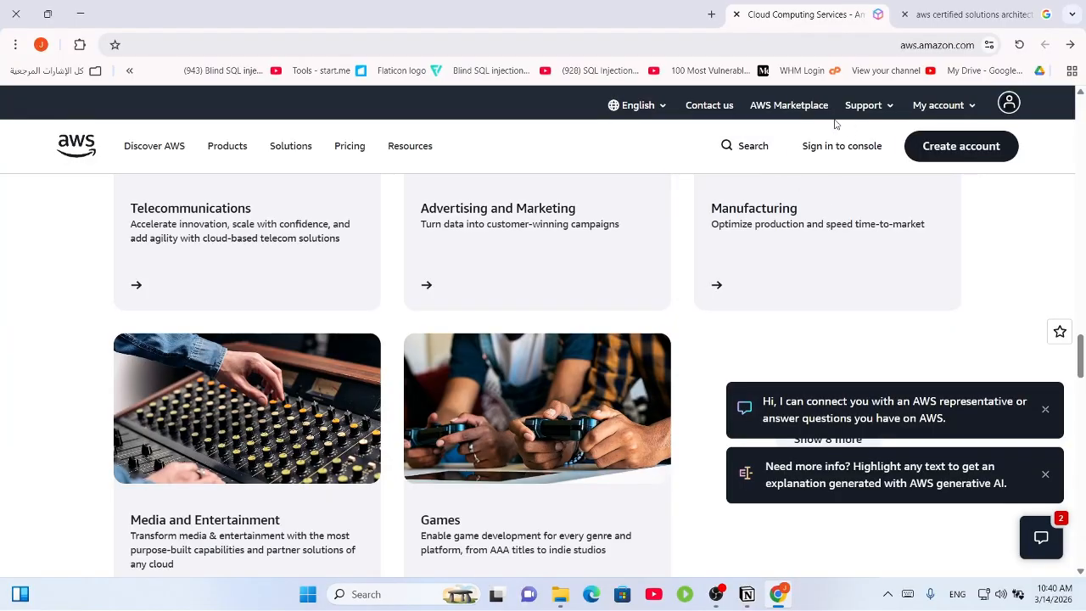
Examine the My account menu, the AWS Profile panel and the browser's profile menu.
click(937, 105)
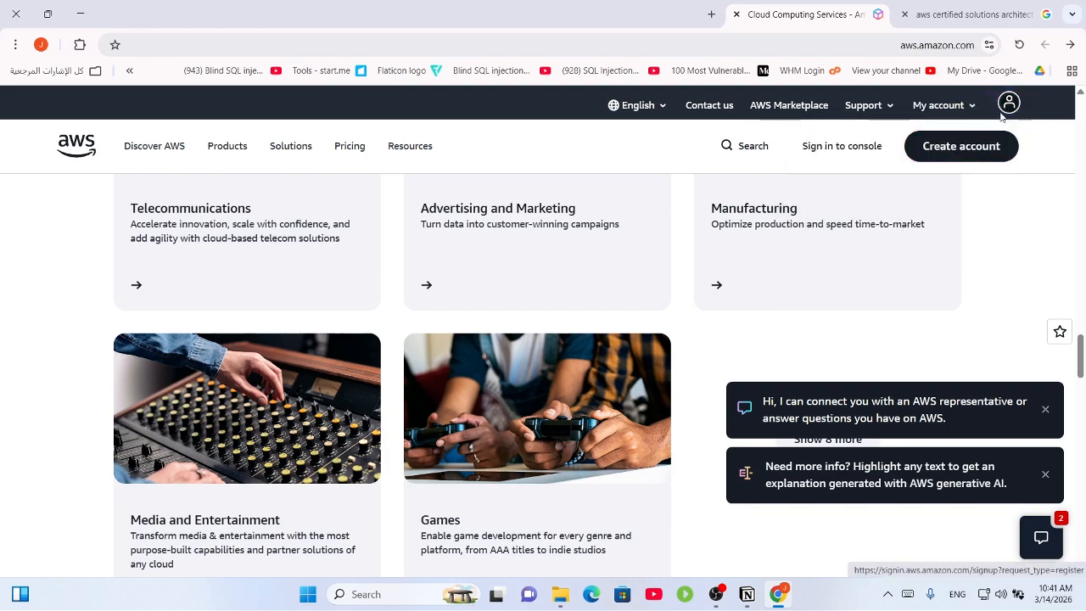
click(940, 107)
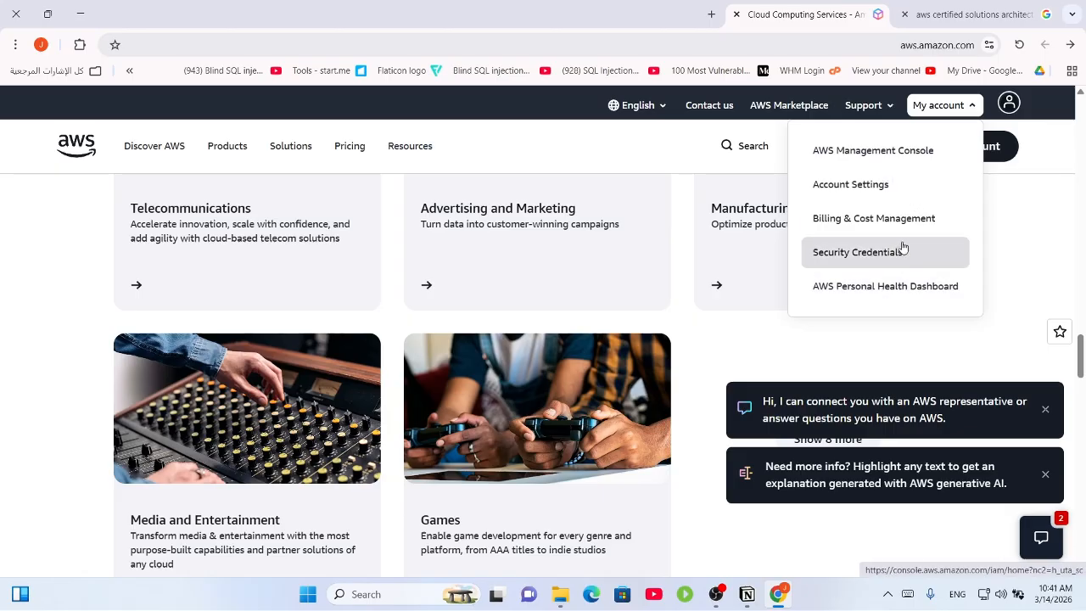
click(1009, 103)
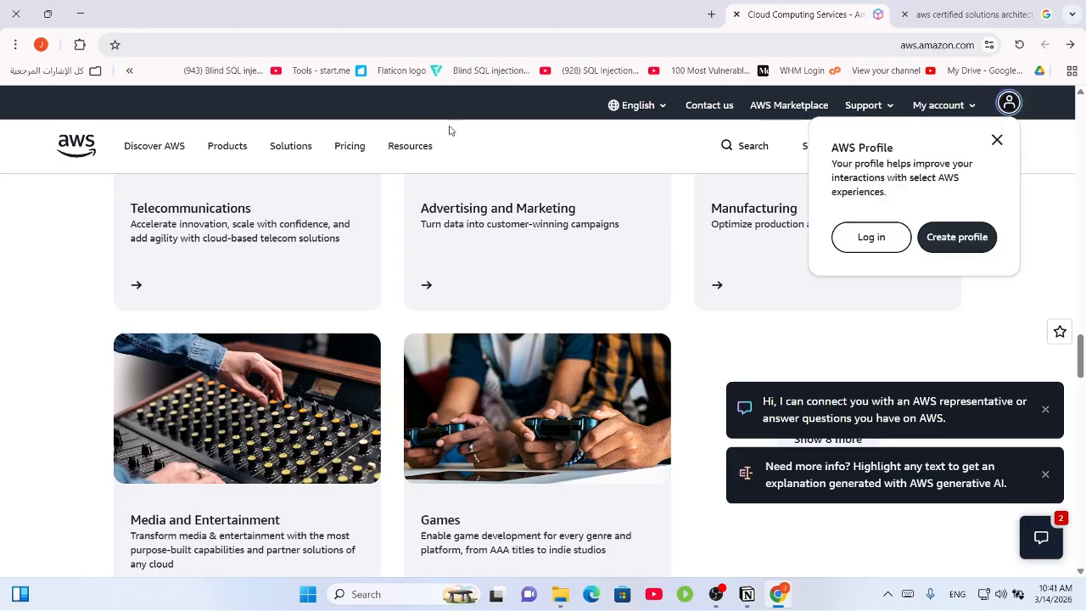
click(41, 44)
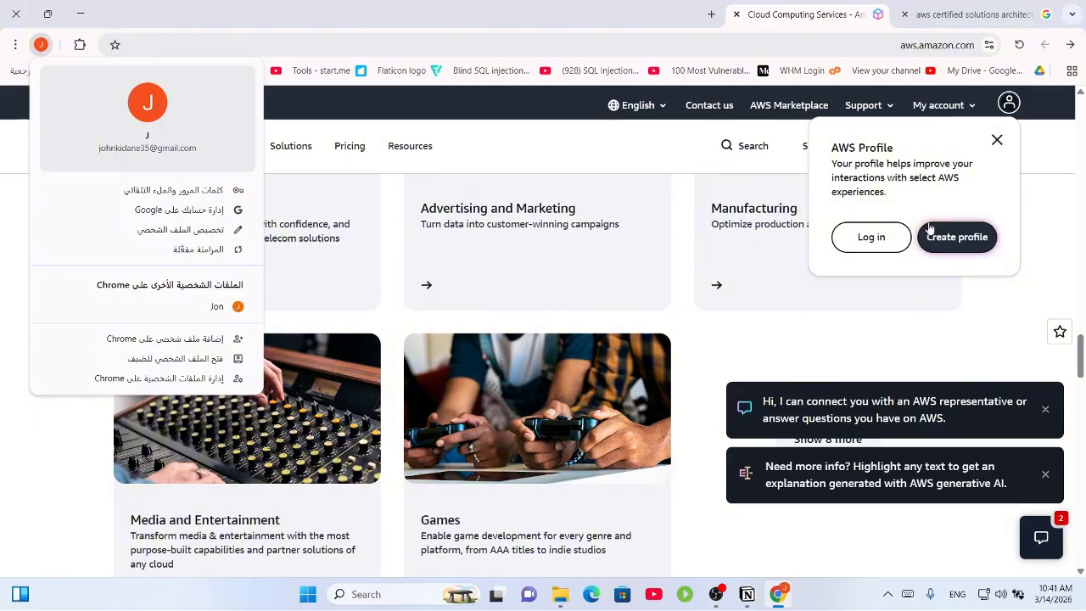
click(929, 108)
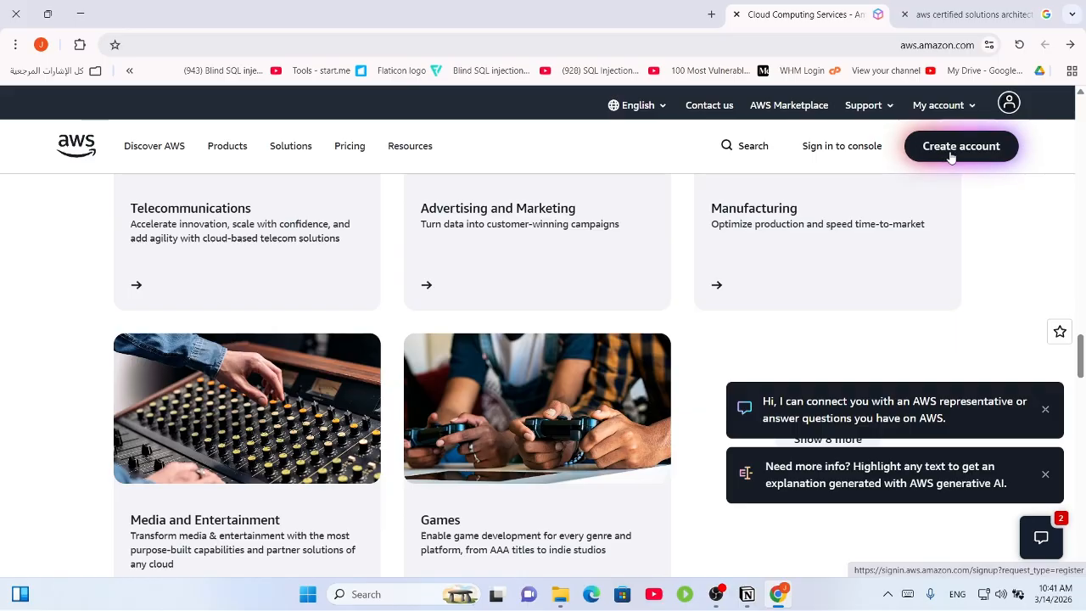
Open the Create account sign-up page and highlight the free-trial offer text while reading it.
click(946, 154)
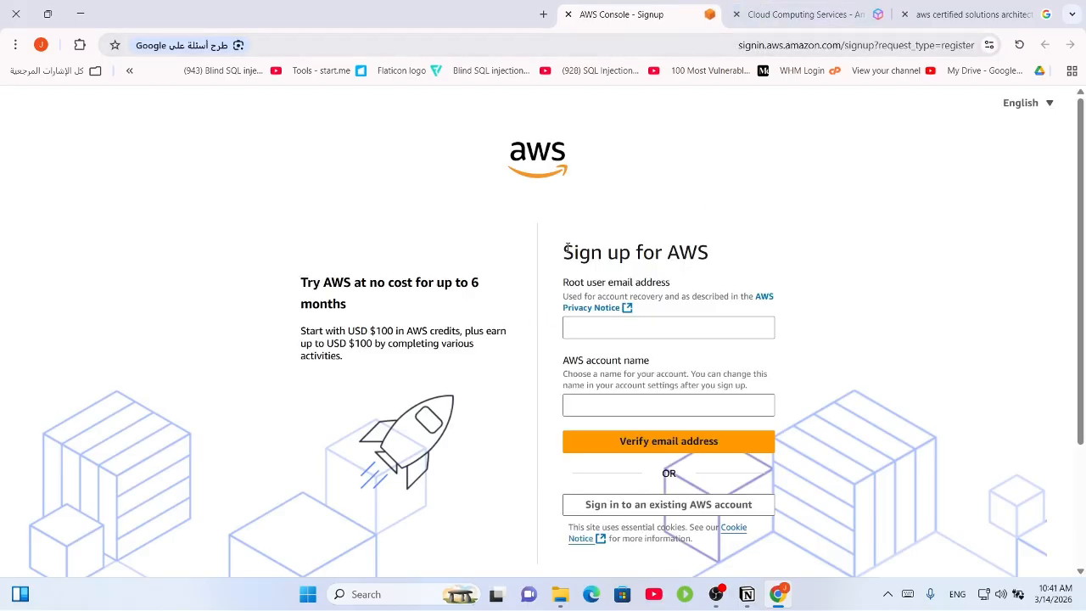
drag(565, 248, 638, 252)
click(308, 284)
drag(431, 284, 506, 283)
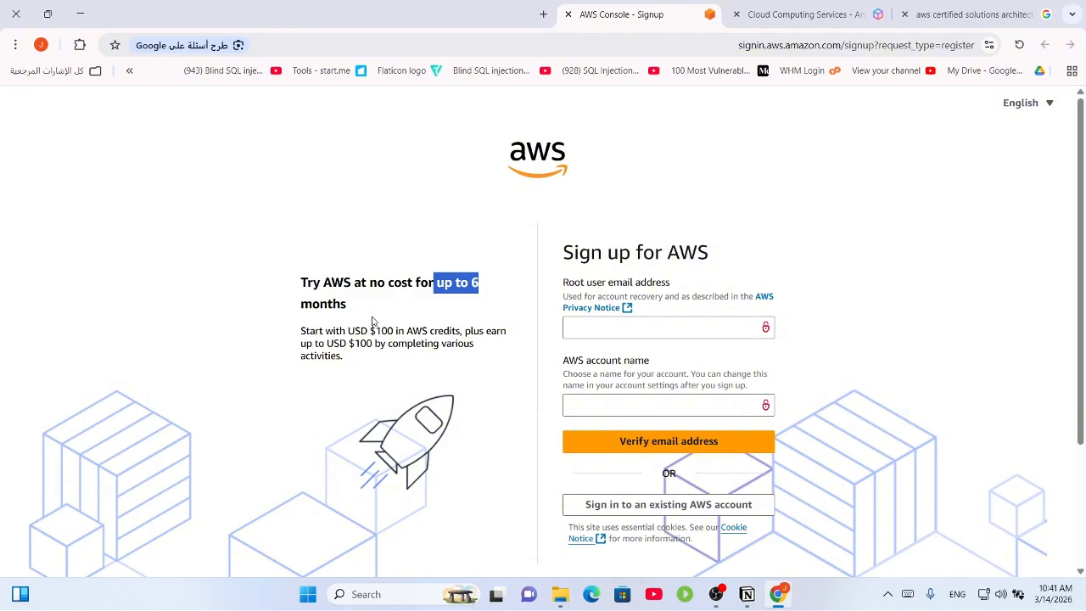
drag(372, 320, 302, 282)
drag(382, 310, 301, 282)
click(440, 296)
click(997, 594)
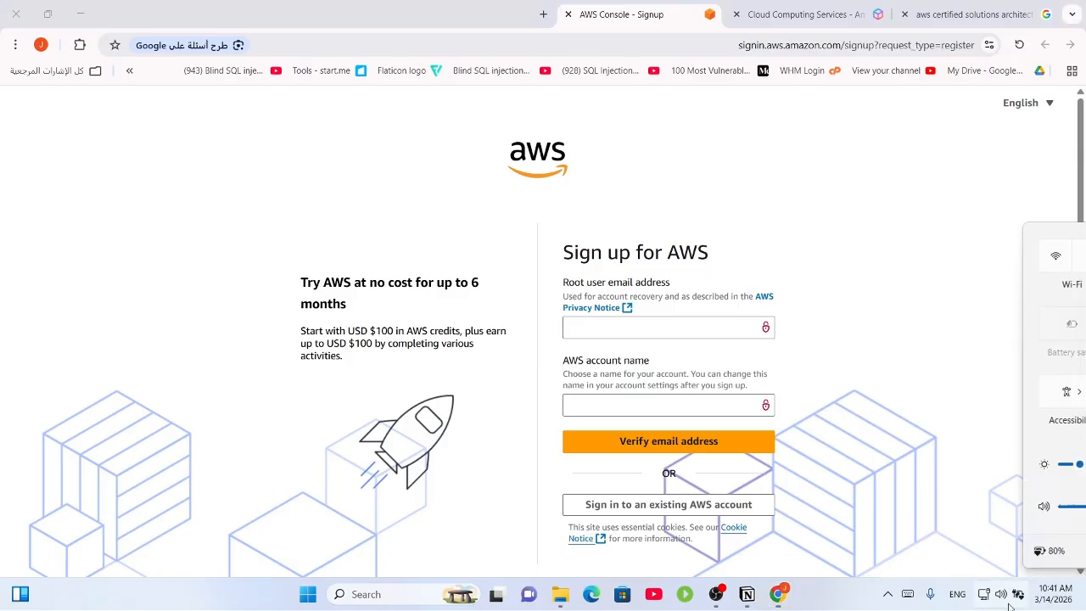
click(371, 348)
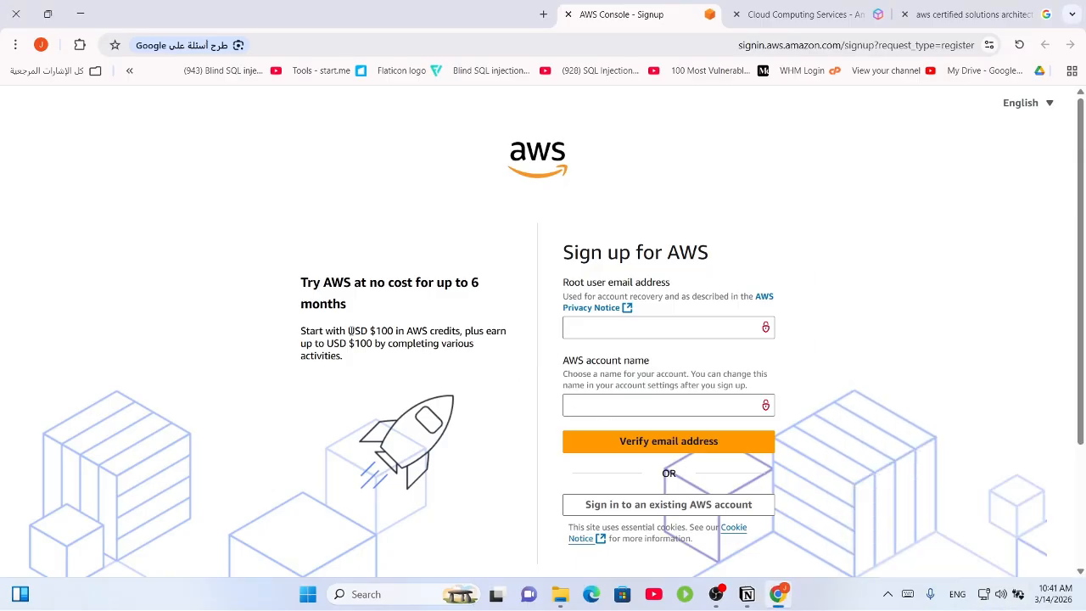
drag(349, 331, 472, 333)
click(443, 362)
mouse_move(396, 331)
mouse_down()
mouse_move(465, 332)
mouse_move(397, 332)
mouse_up()
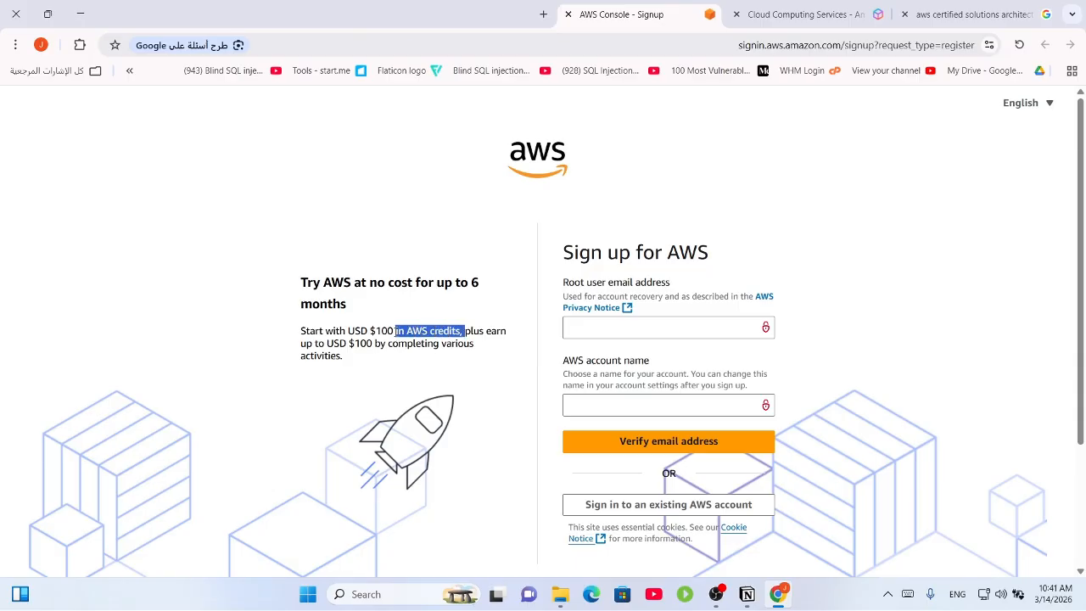
drag(486, 331, 485, 358)
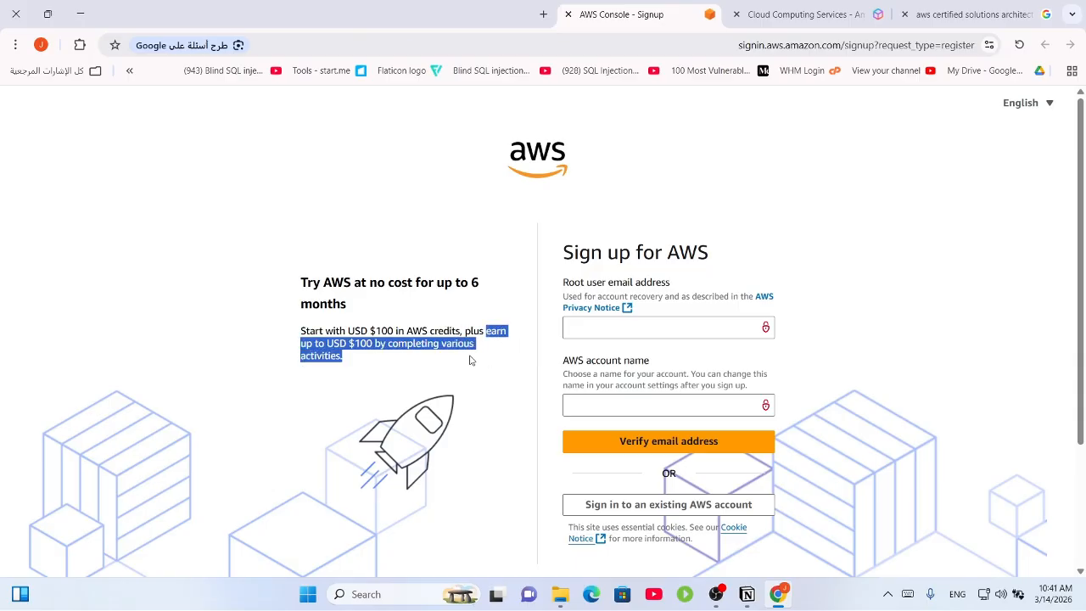
click(426, 367)
drag(351, 310, 275, 283)
scroll(689, 426, down, 1)
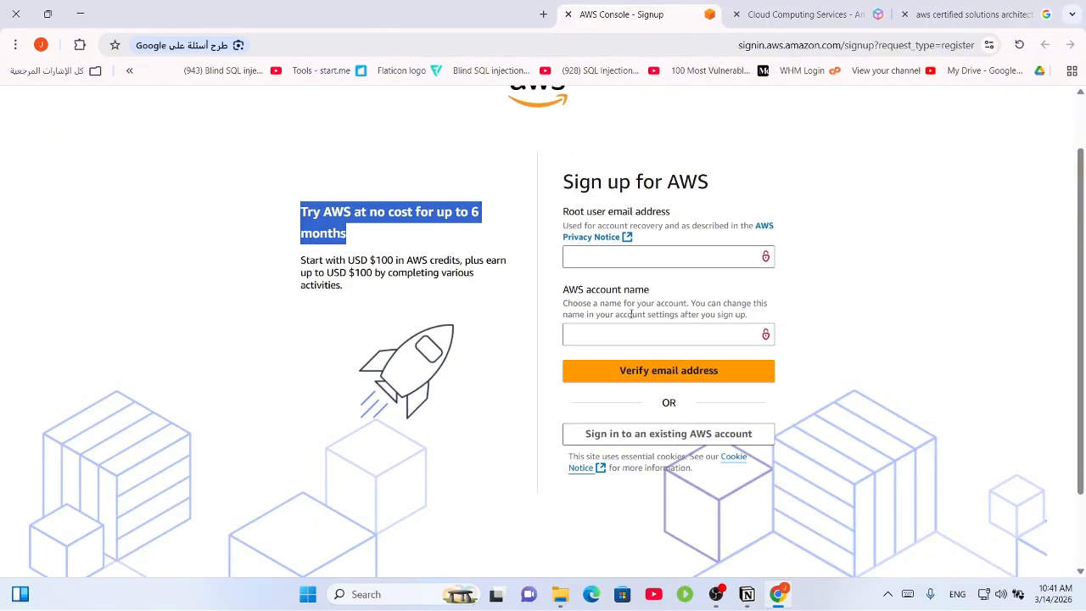
Examine the sign-up form's root user email address and AWS account name fields without filling them.
click(507, 244)
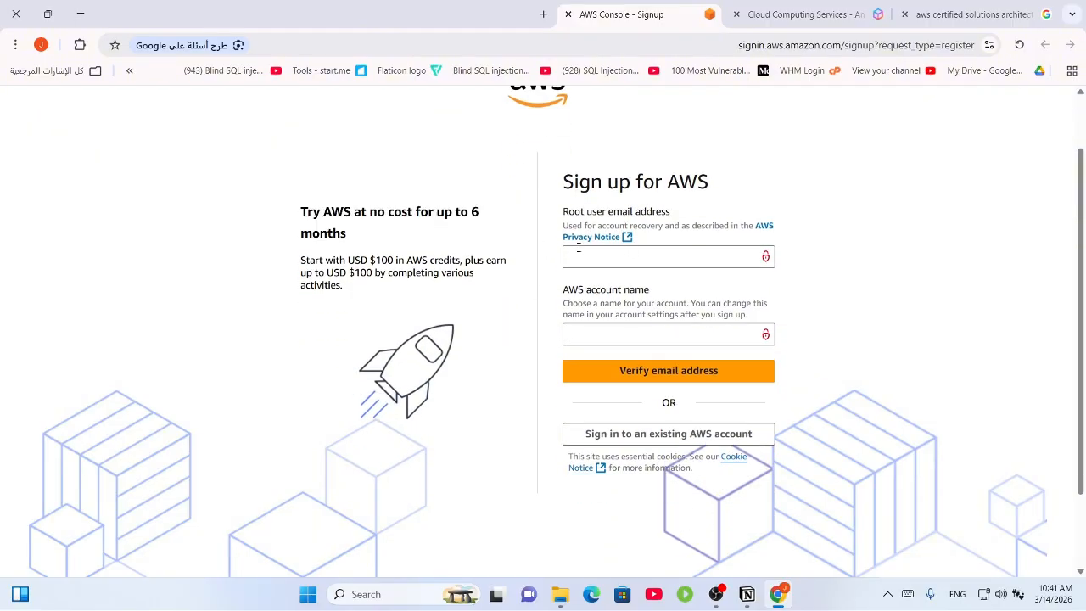
drag(573, 185, 697, 185)
click(640, 236)
click(645, 258)
click(883, 332)
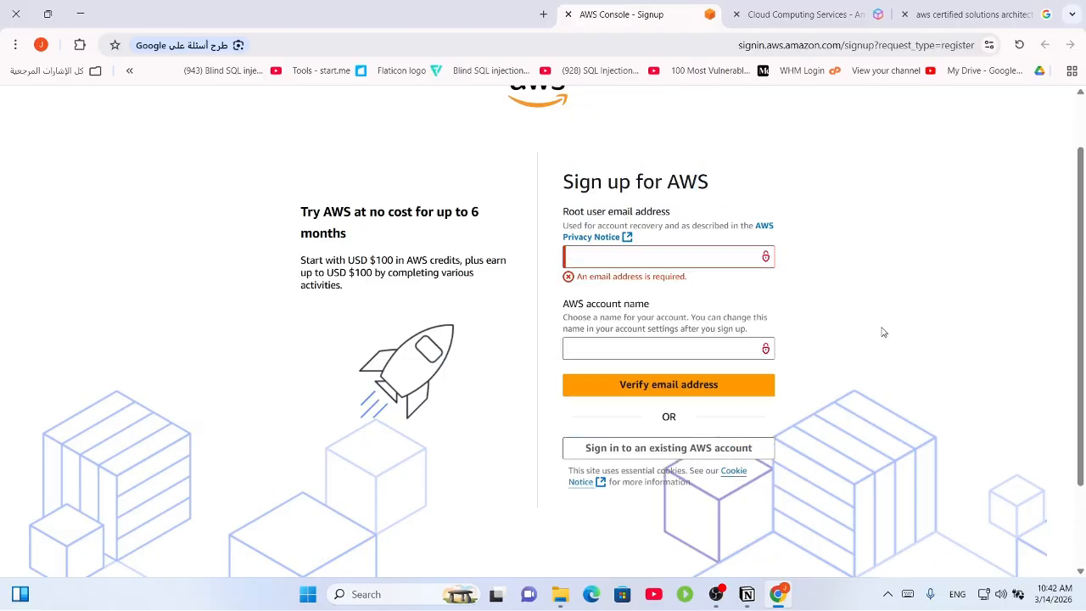
click(627, 350)
click(824, 306)
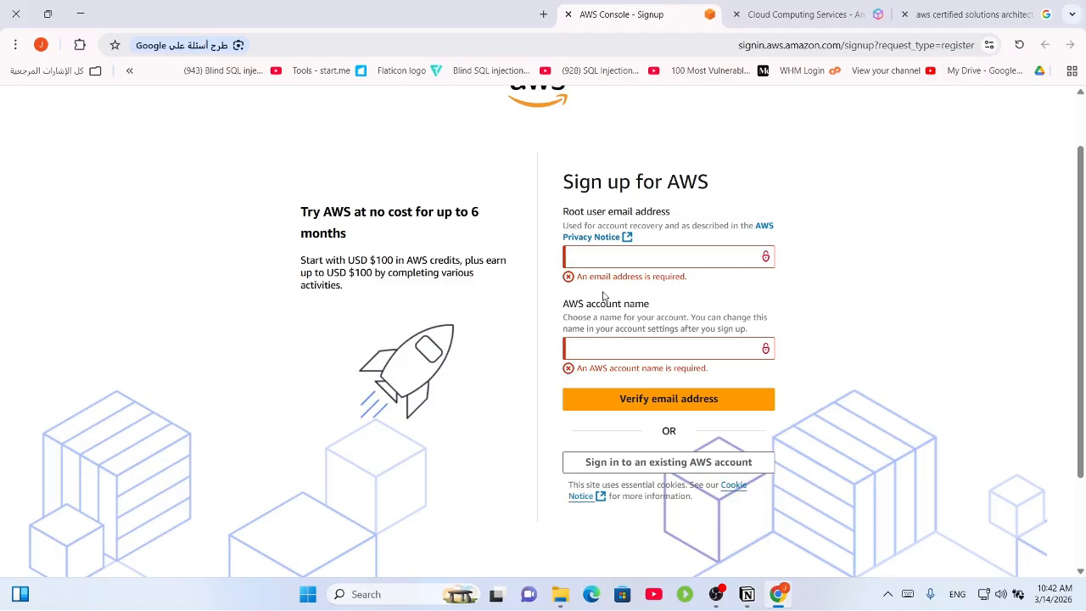
scroll(746, 165, up, 2)
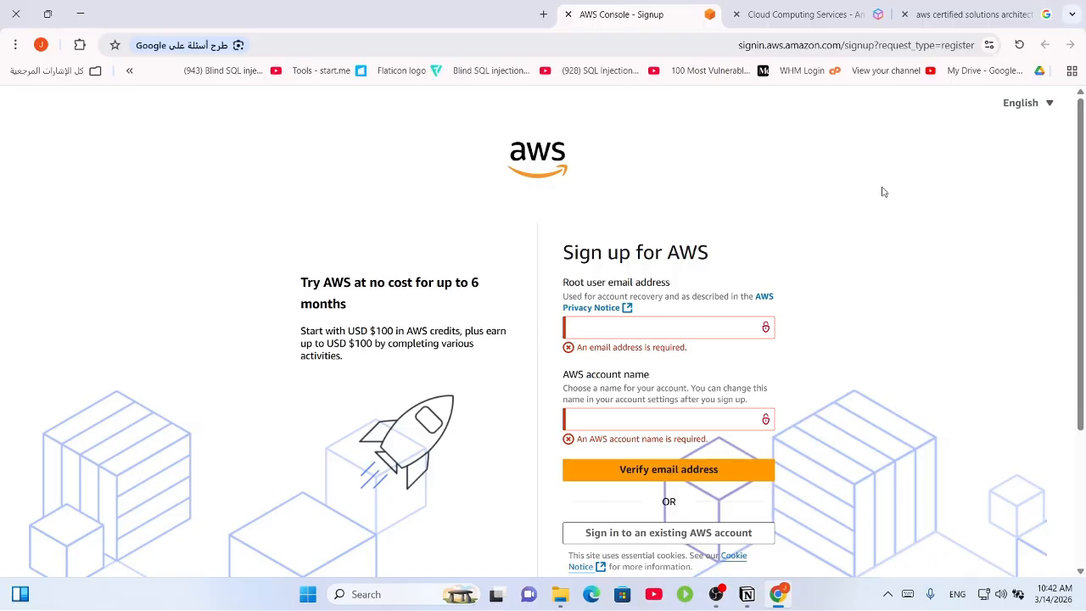
Open the sign-in page for an existing AWS account.
click(700, 536)
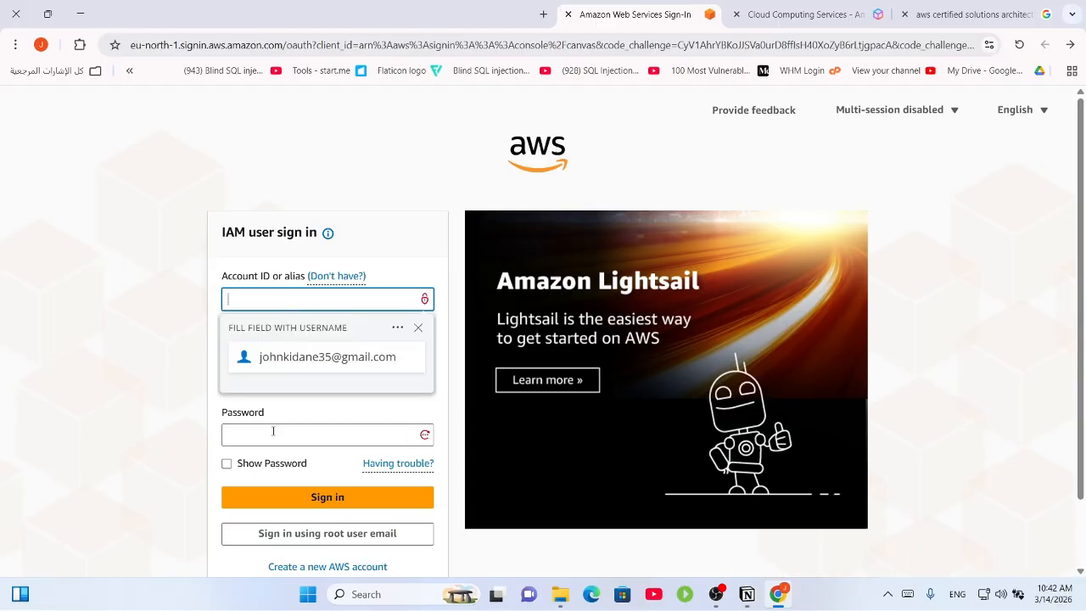
click(120, 347)
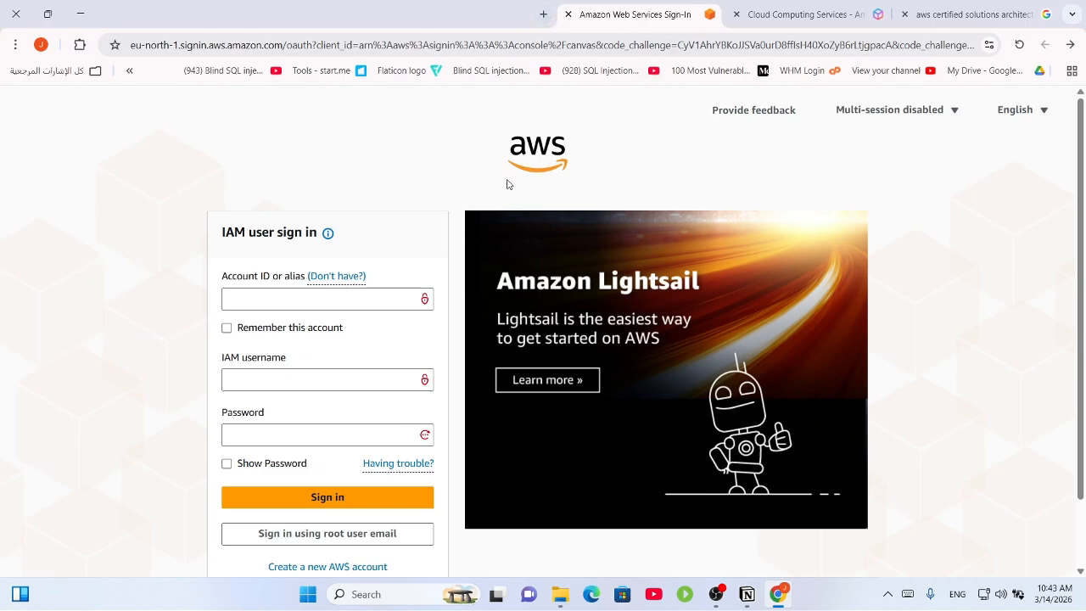
Open aws.amazon.com/console in a new tab.
click(543, 12)
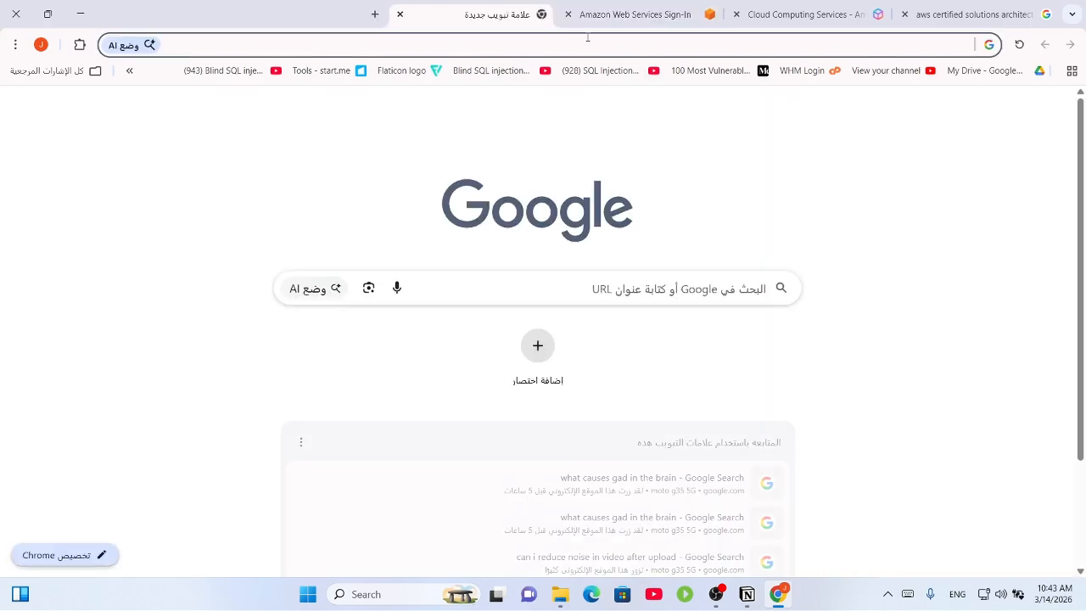
text(aws)
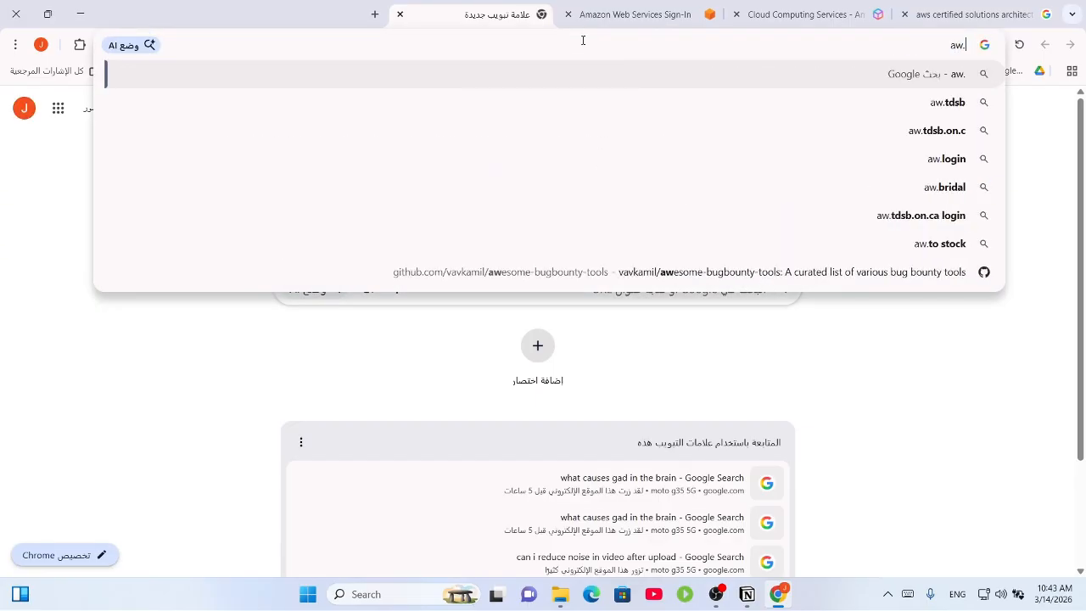
text(.amaz)
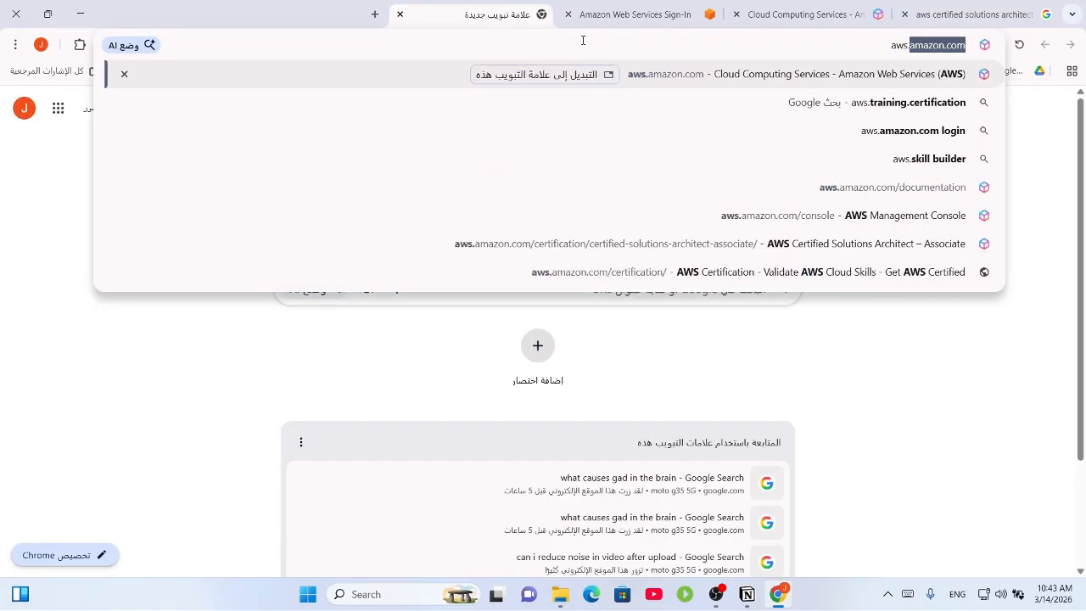
text(on.com)
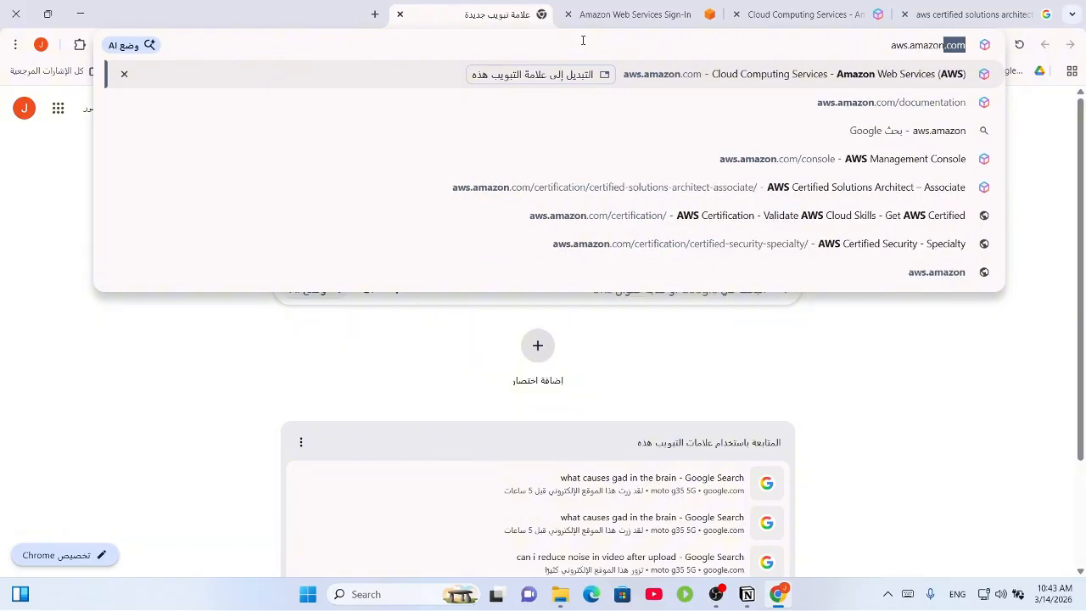
text(/console)
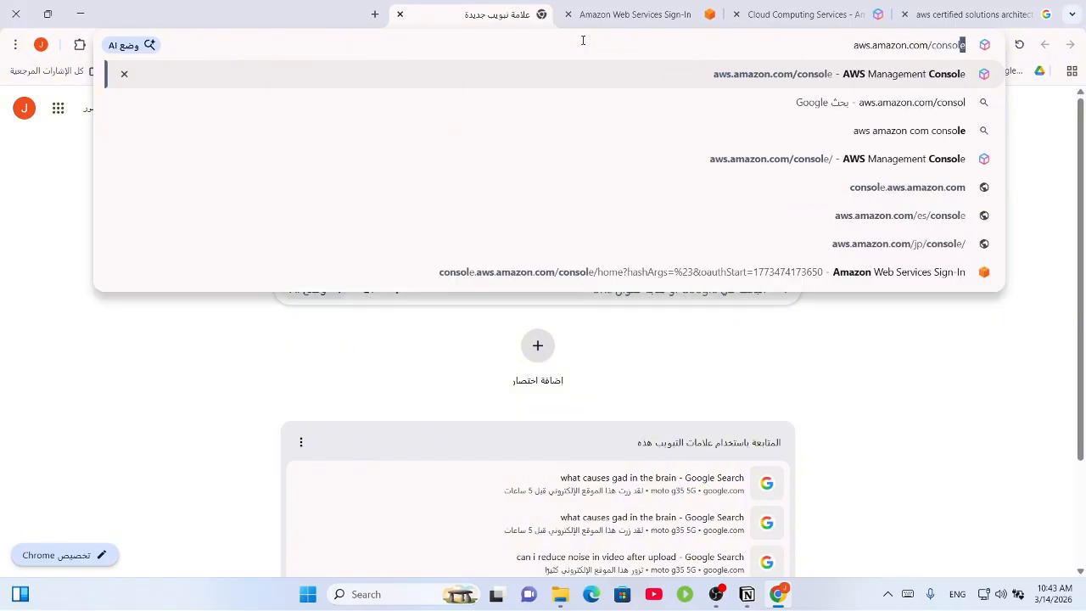
key(Return)
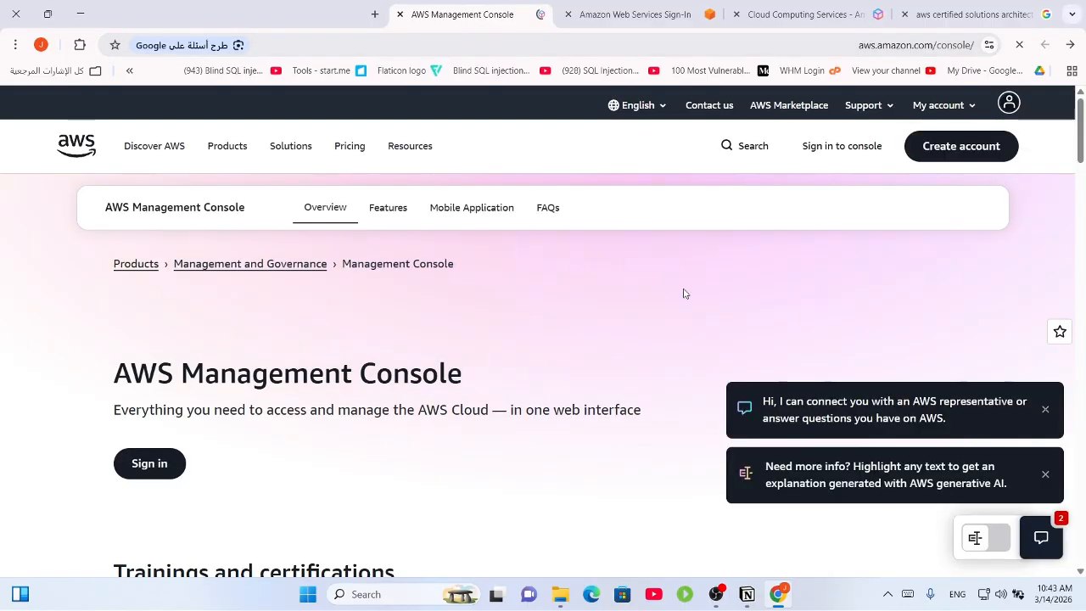
Review the IAM user sign-in form in the other tab before returning to the console page.
click(632, 10)
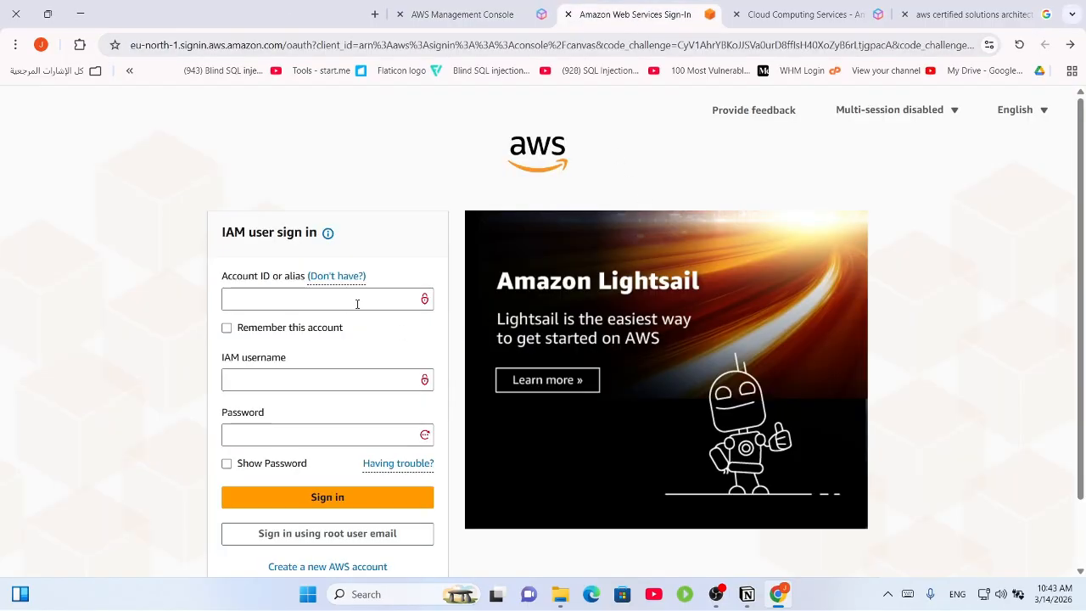
scroll(363, 346, down, 1)
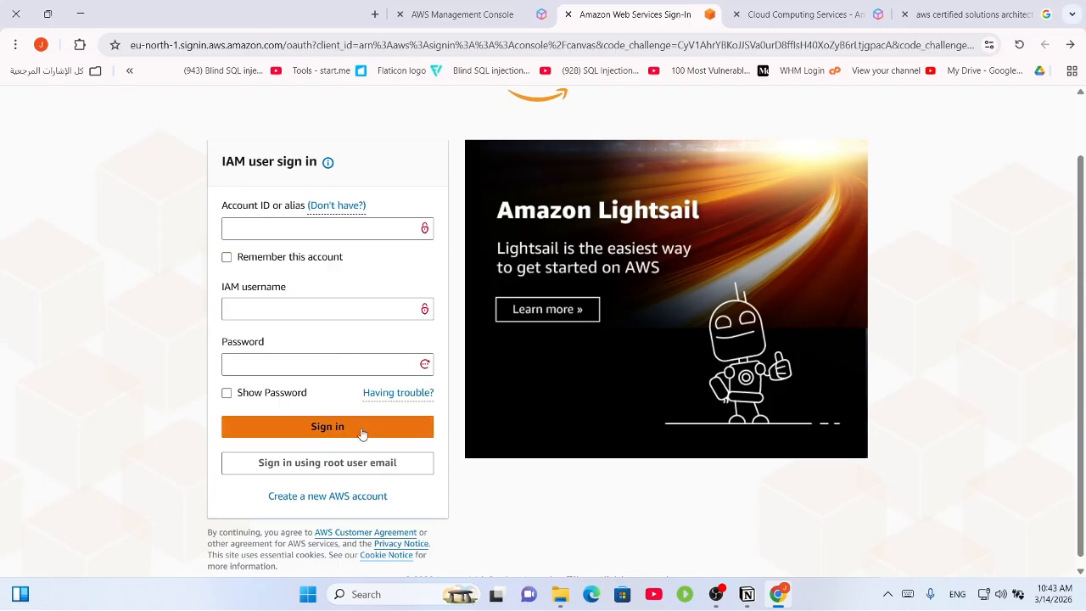
scroll(347, 364, up, 1)
scroll(347, 365, up, 1)
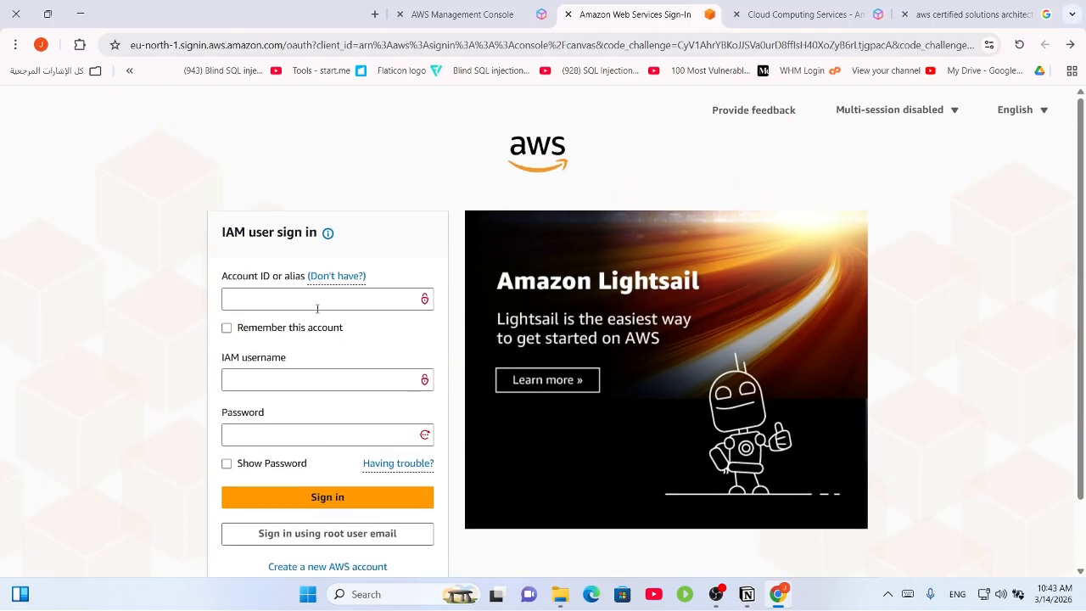
click(373, 291)
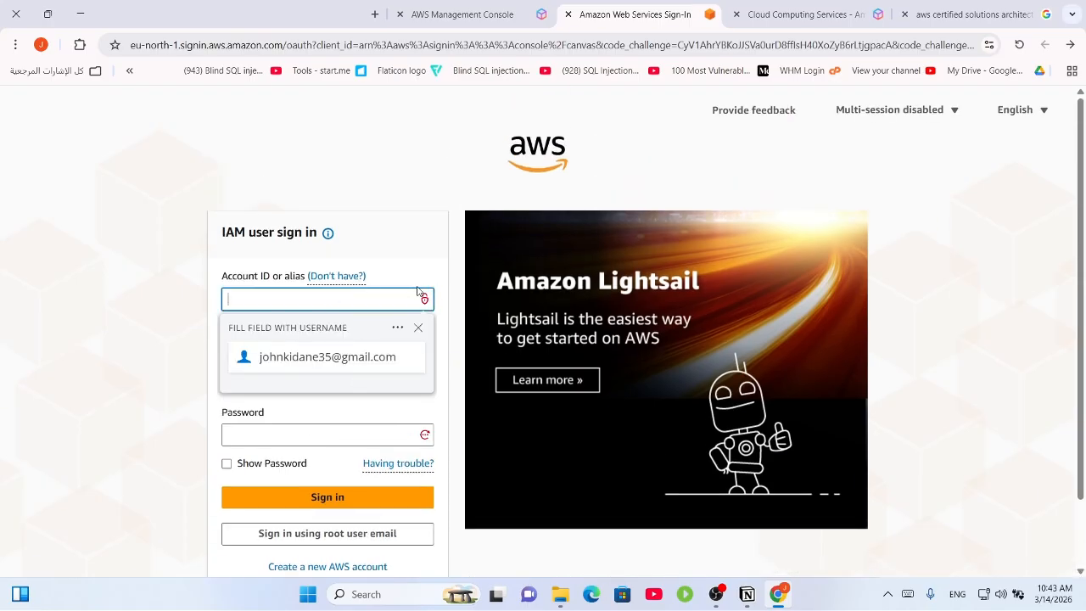
click(658, 148)
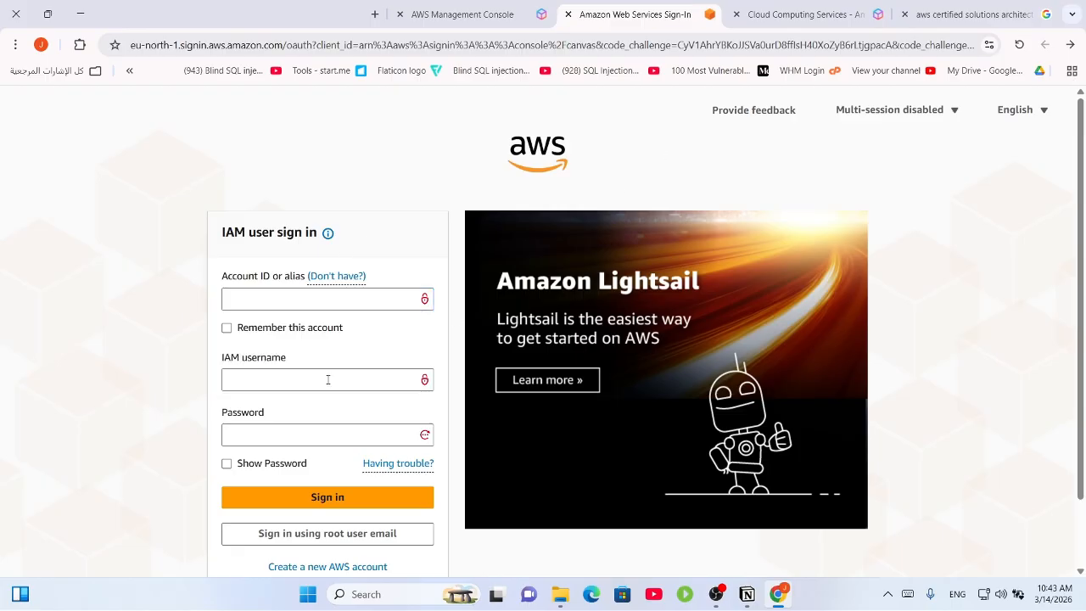
click(463, 15)
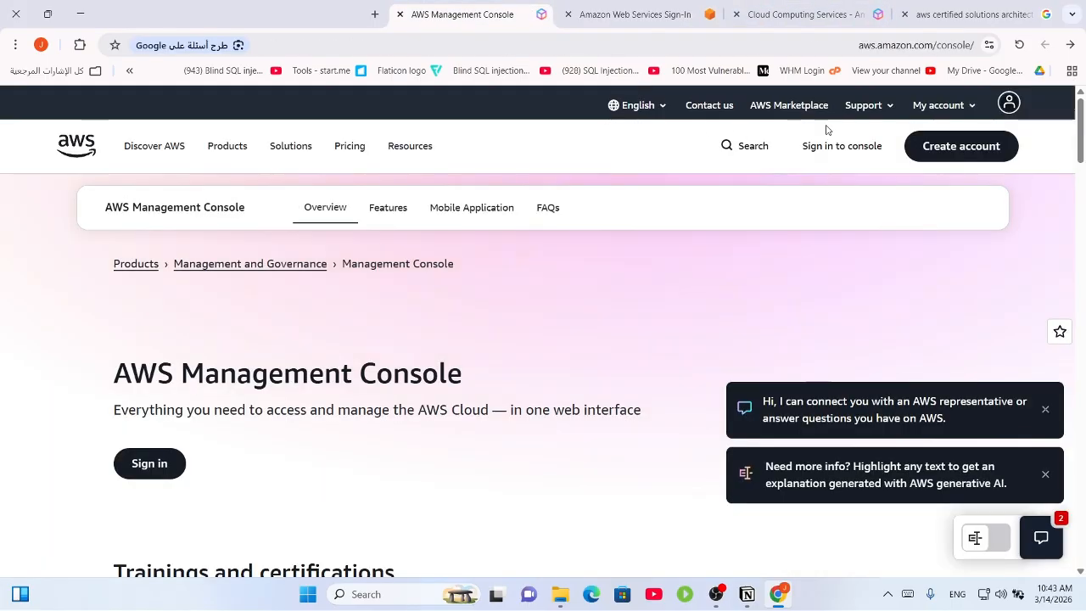
Start signing in to the console and enter the account alias in the Account ID or alias field.
click(840, 161)
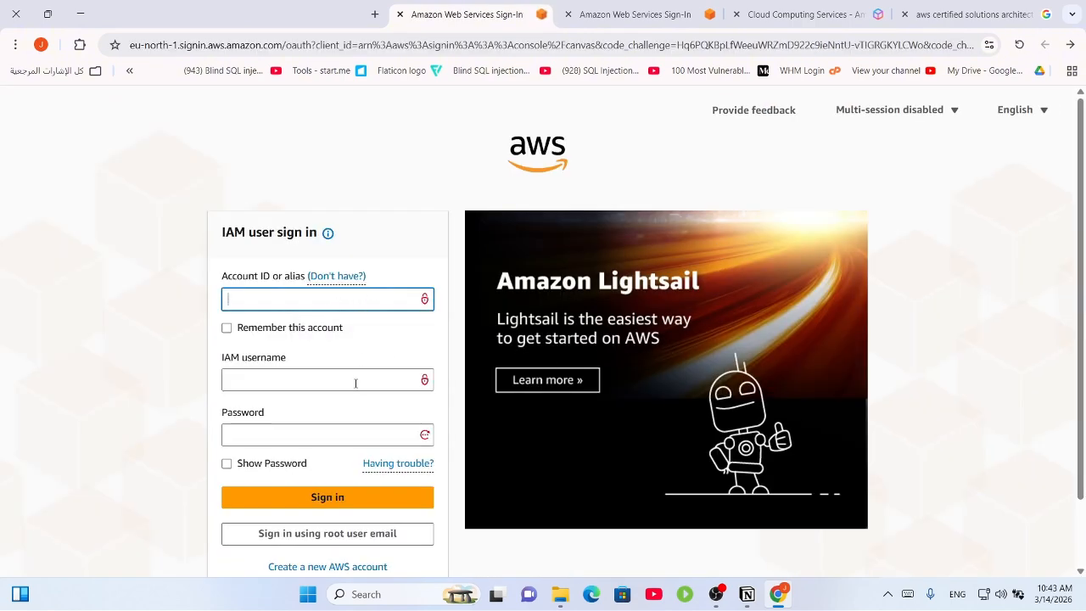
text(nextaops)
click(356, 384)
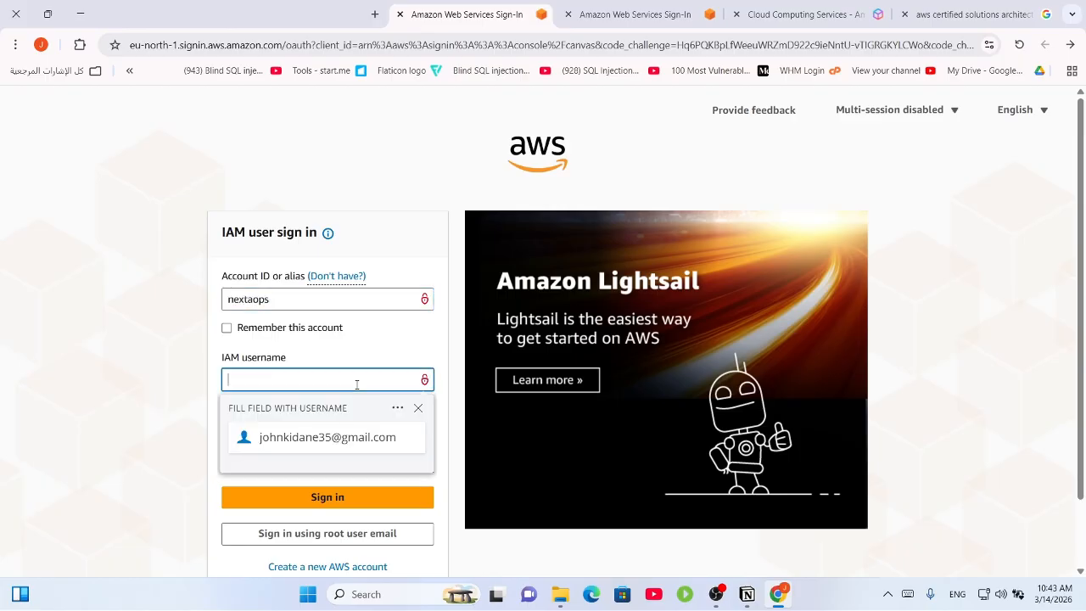
click(388, 350)
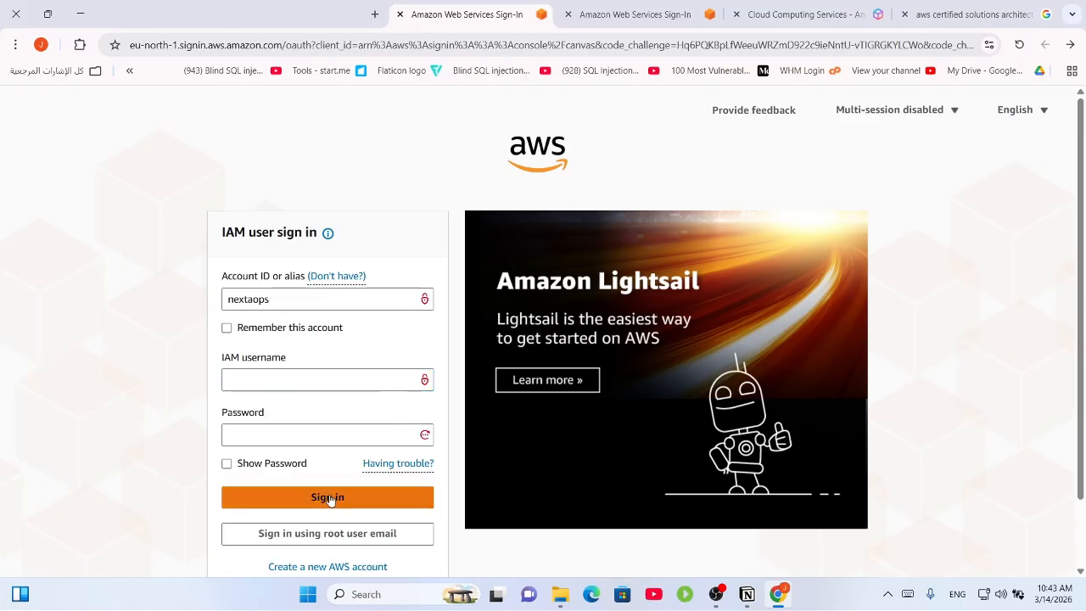
Switch to root user sign-in and enter the root user's email address.
click(340, 543)
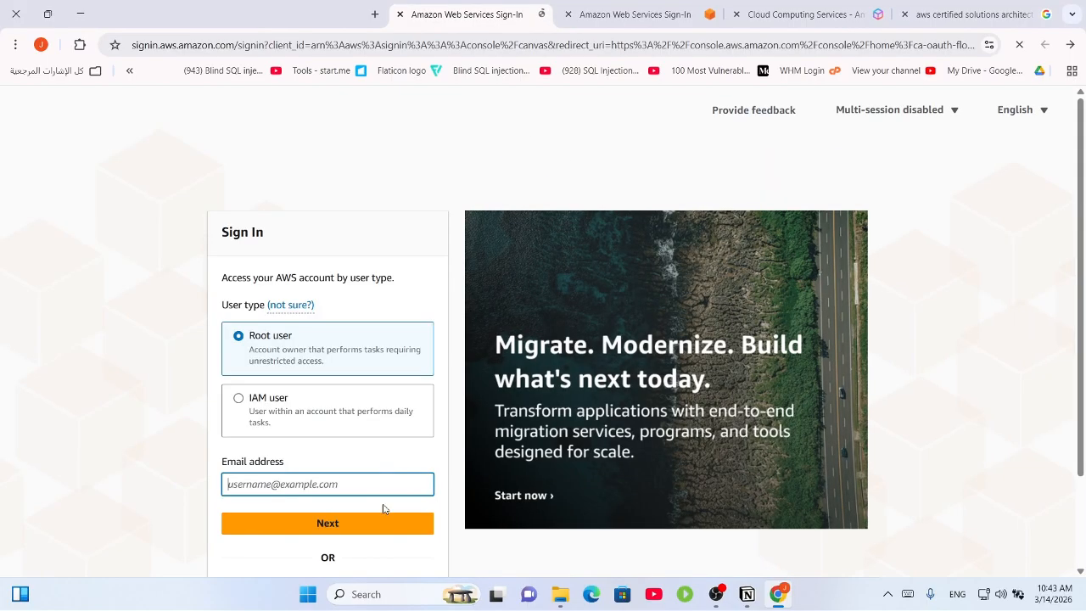
click(282, 477)
click(321, 484)
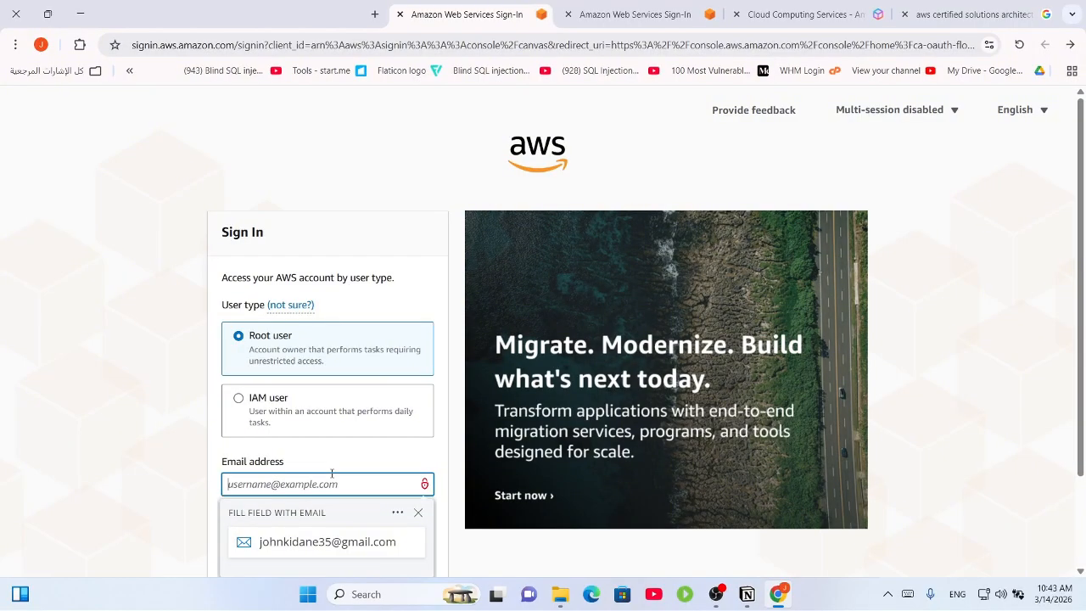
text(nex)
key(BackSpace)
key(BackSpace)
key(BackSpace)
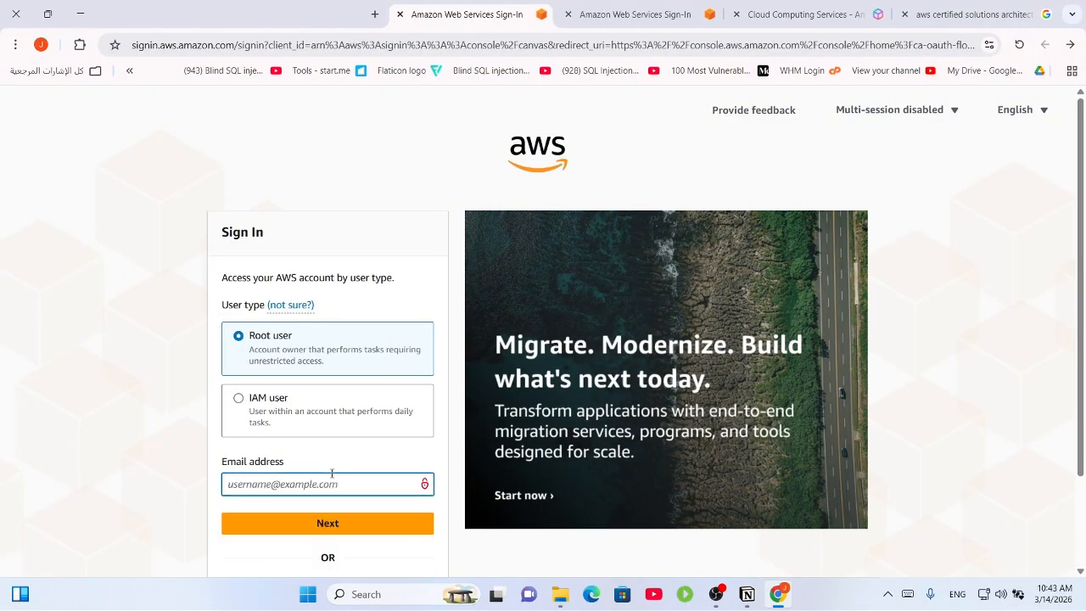
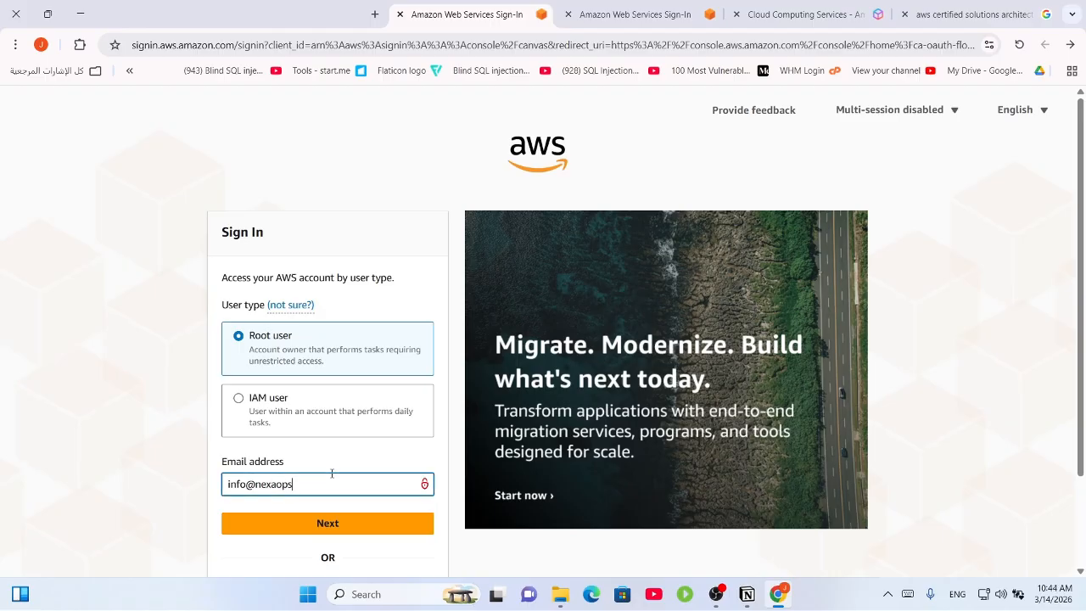
key(Return)
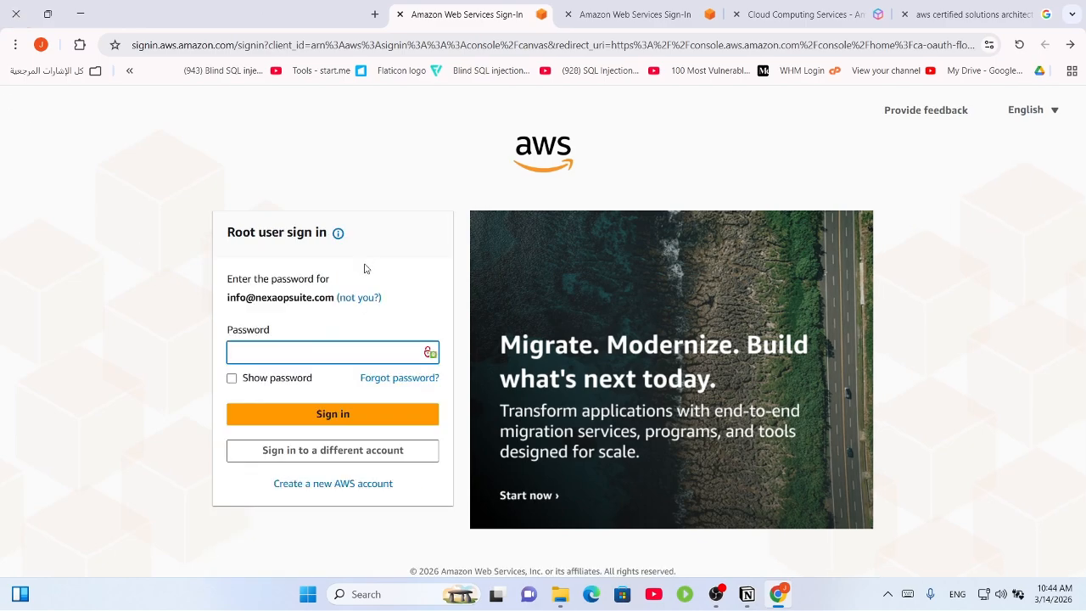
Enter the root user password and sign in.
text(••••••••)
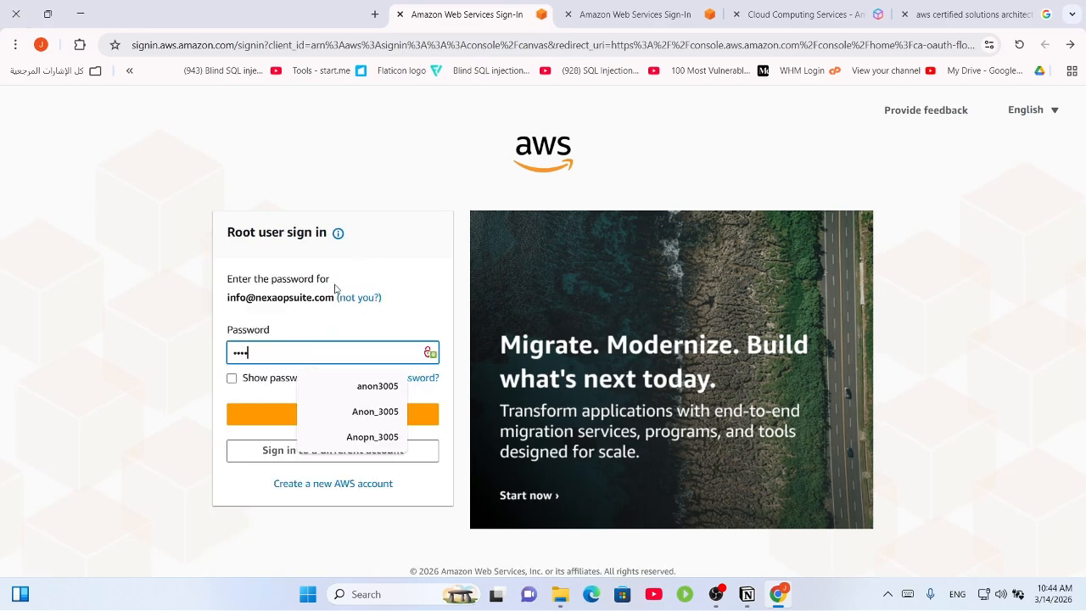
text(•)
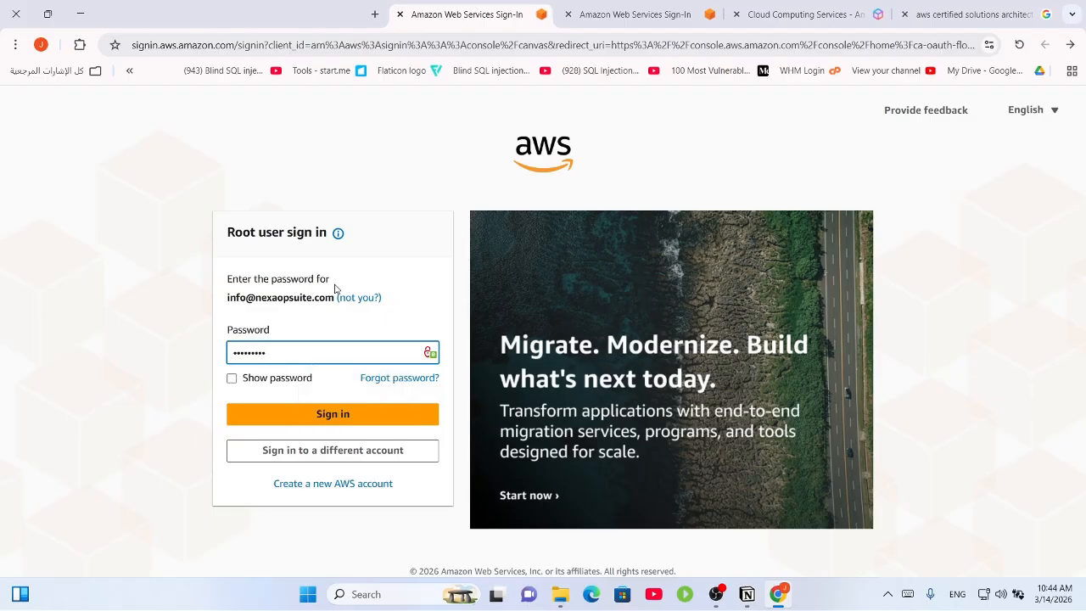
text(•)
key(Return)
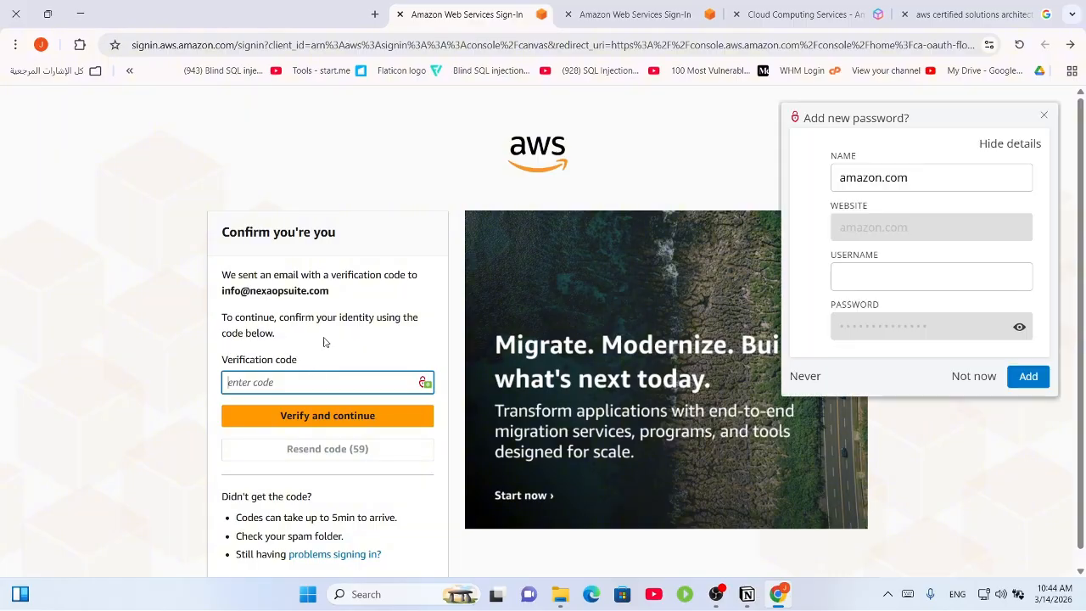
Open the login.ionos.com email login page in a new tab to retrieve the emailed verification code.
drag(330, 291, 225, 290)
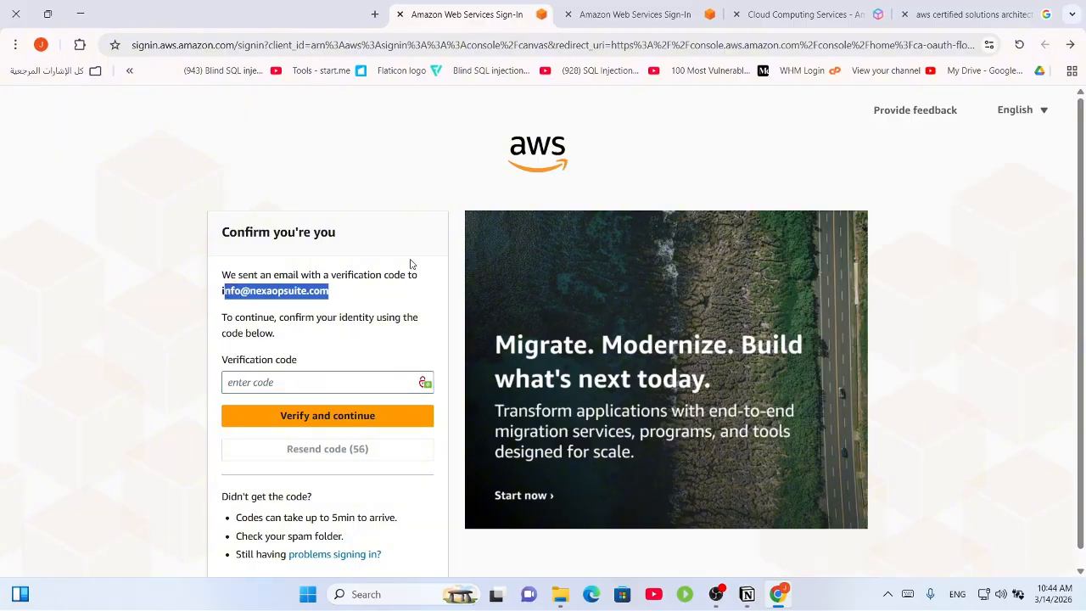
click(373, 12)
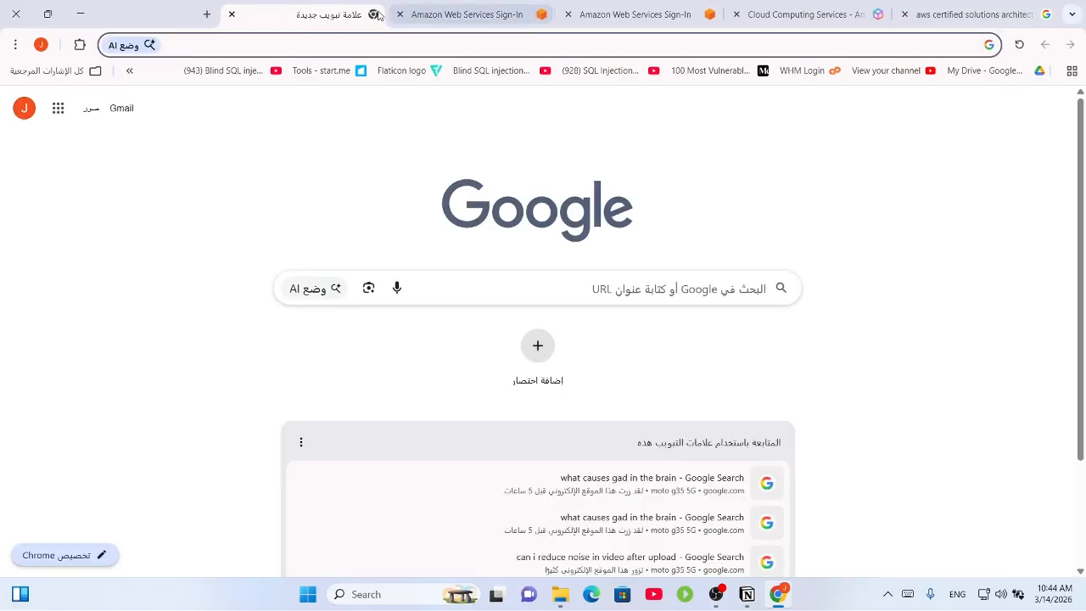
click(462, 14)
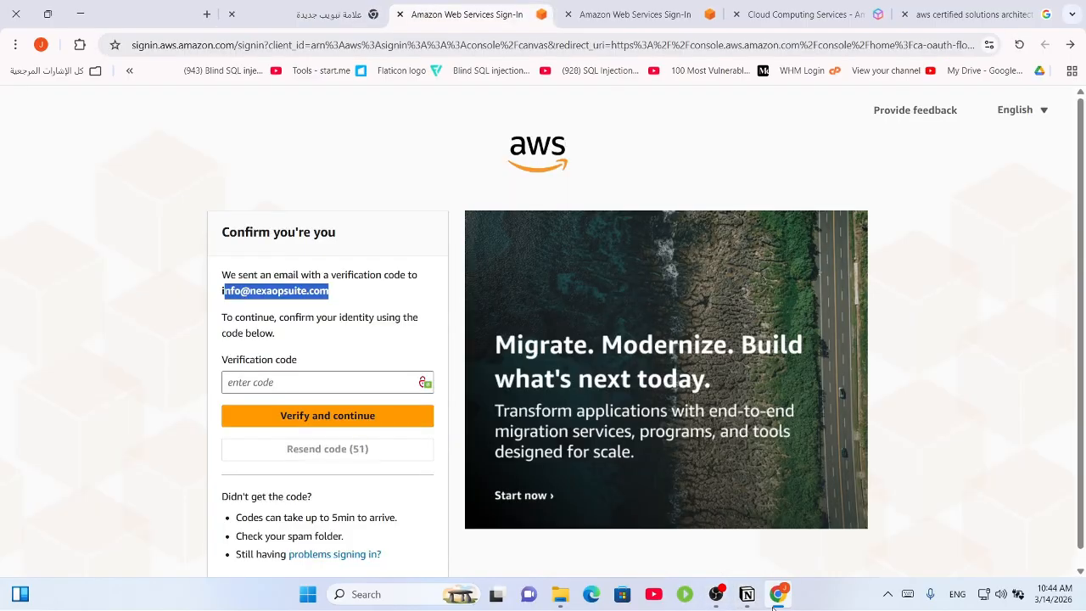
mouse_move(789, 595)
click(335, 15)
click(351, 46)
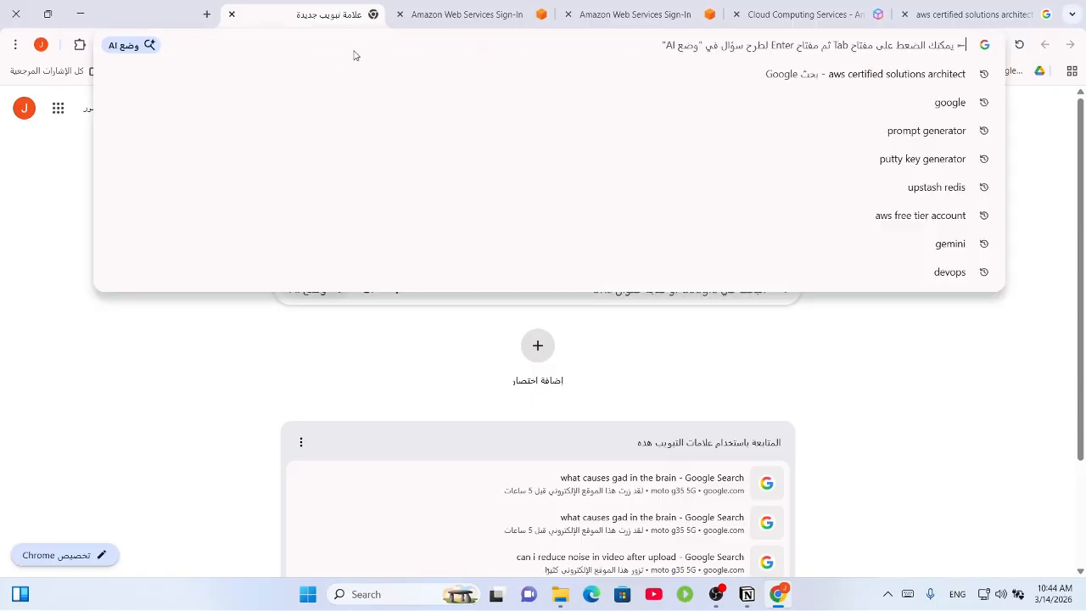
text(ioni)
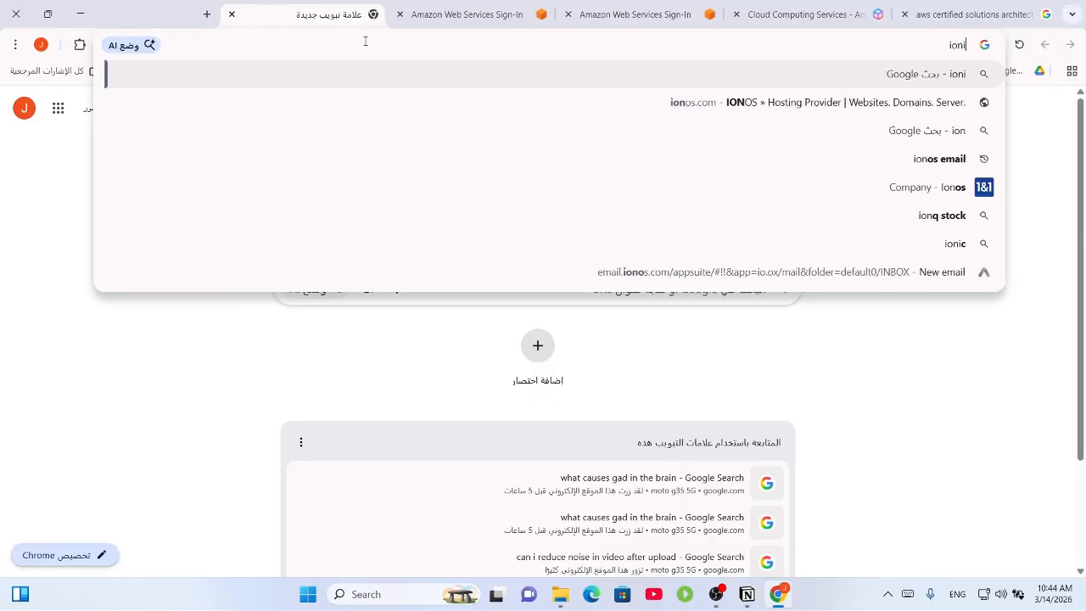
key(BackSpace)
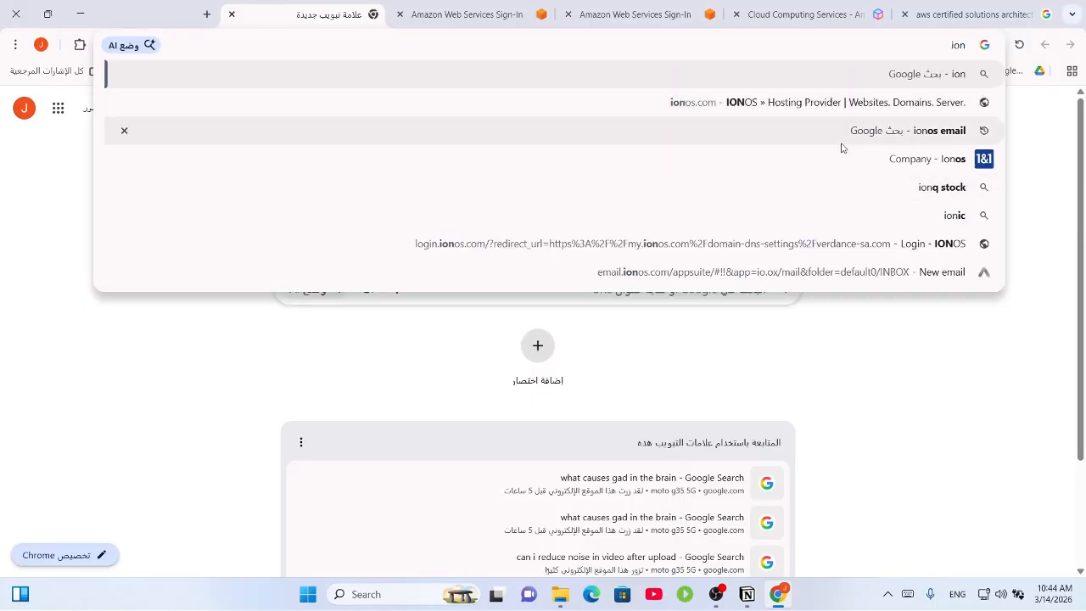
click(814, 246)
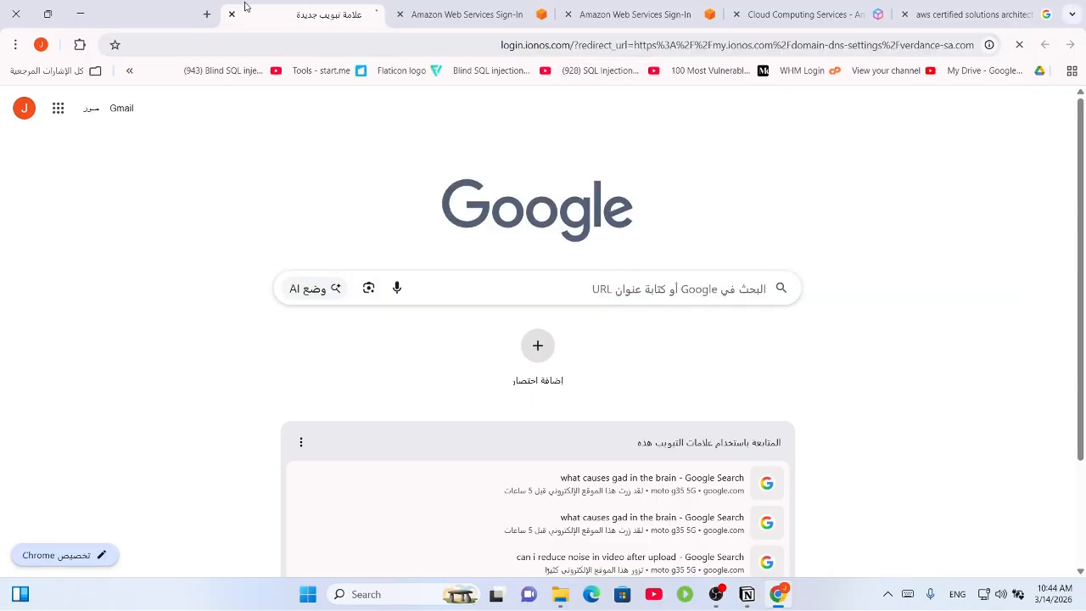
Return to the AWS sign-in tab and enter the emailed verification code.
click(684, 7)
click(497, 13)
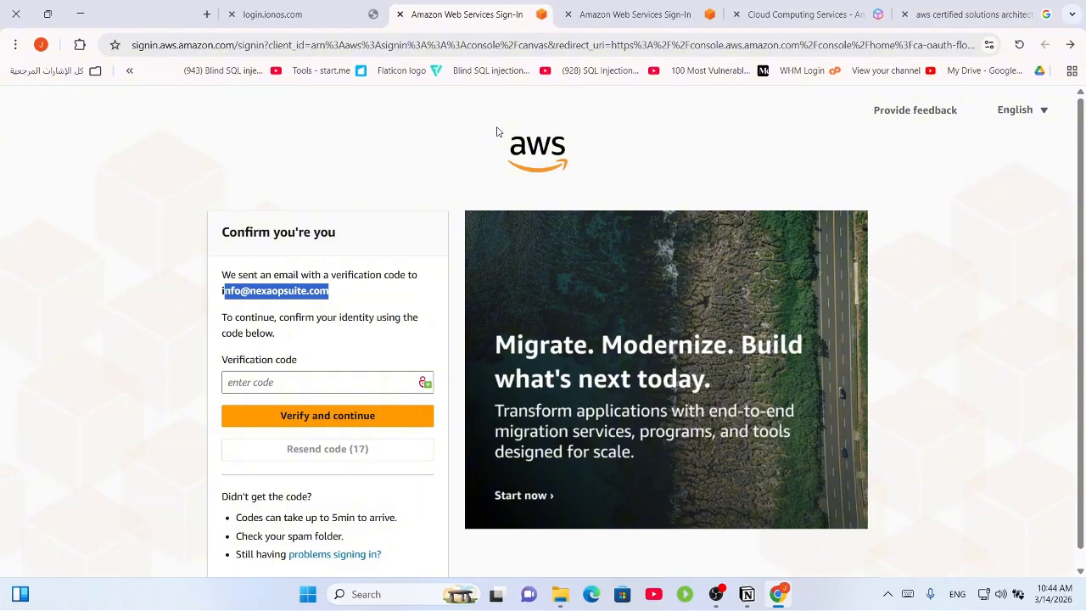
click(302, 380)
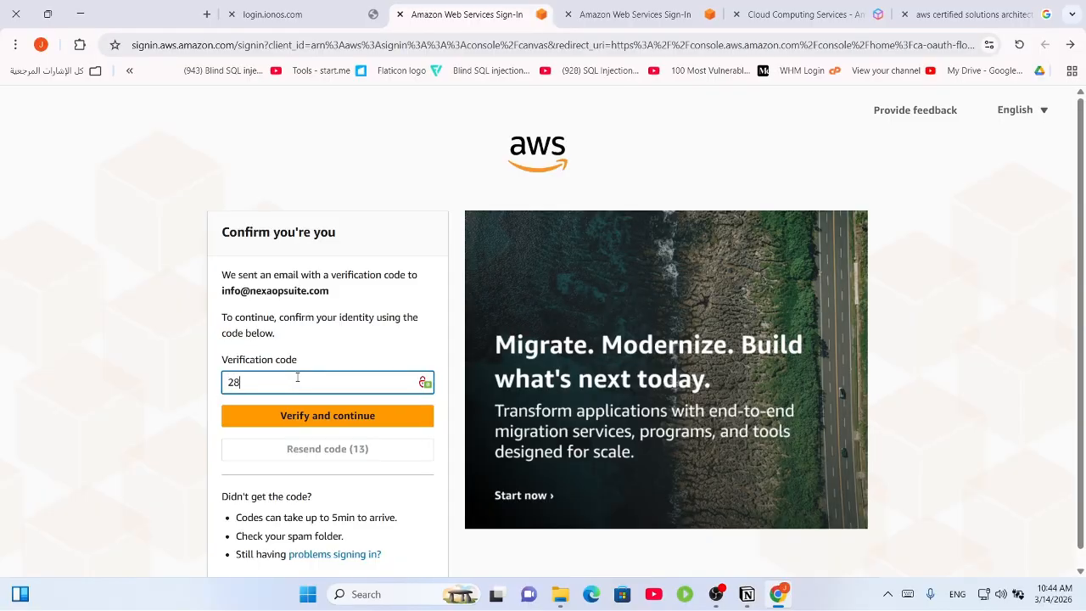
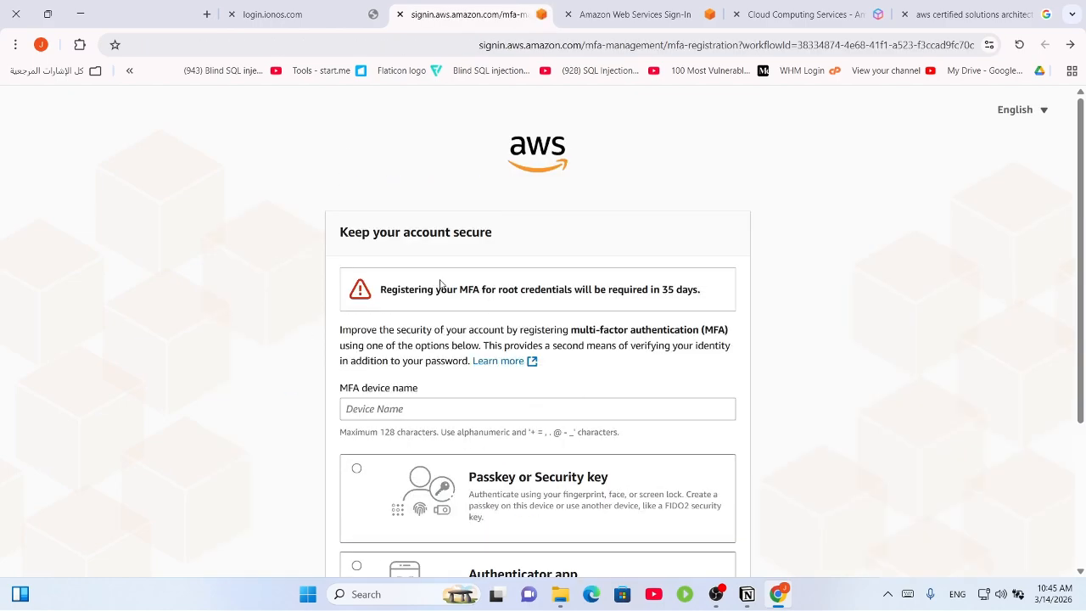
Read the MFA registration notice and skip MFA device registration for now.
scroll(440, 284, down, 1)
drag(453, 217, 635, 215)
scroll(644, 268, down, 1)
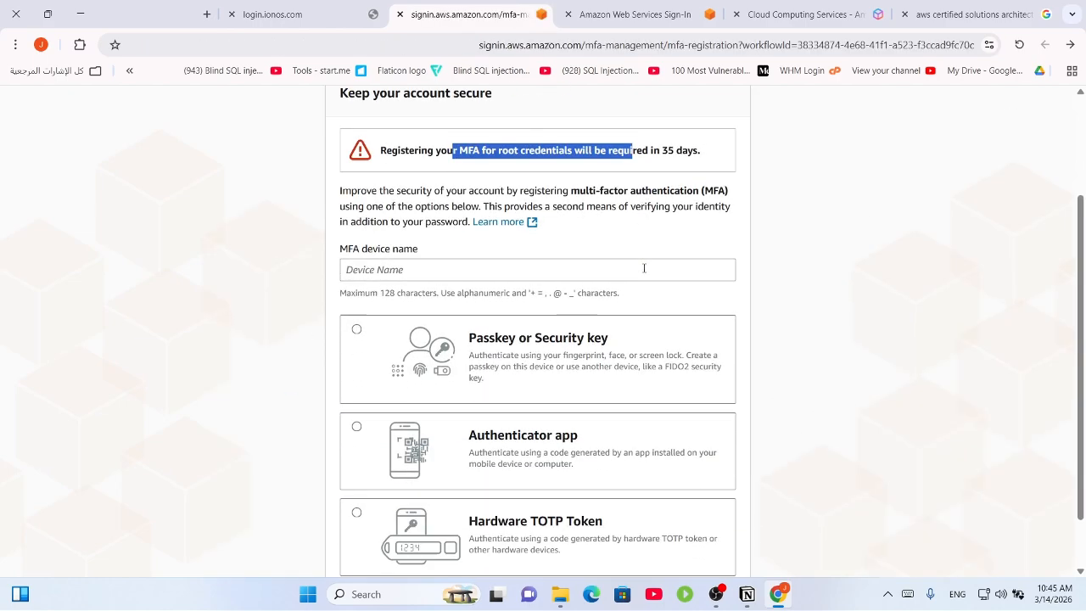
scroll(644, 268, down, 1)
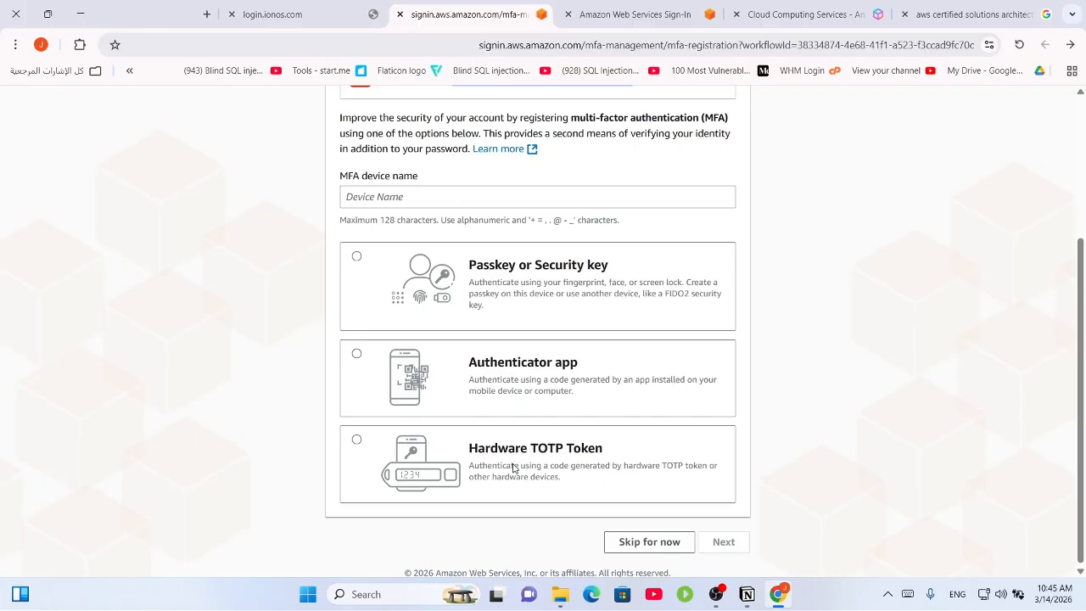
click(667, 553)
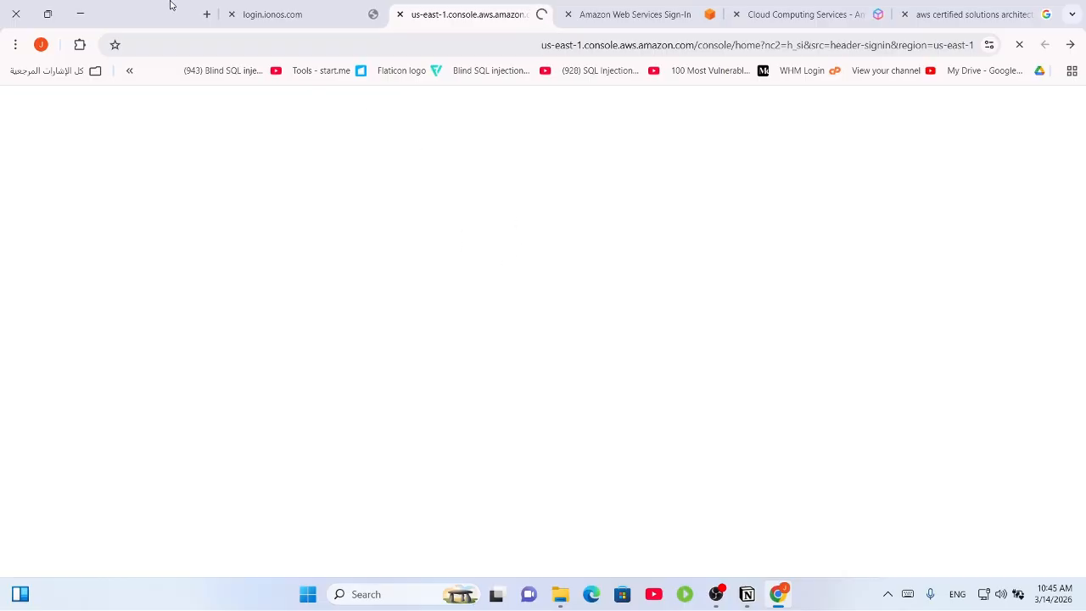
Close the IONOS, Cloud Computing Services and certification search tabs, keeping the Console Home tab.
click(232, 14)
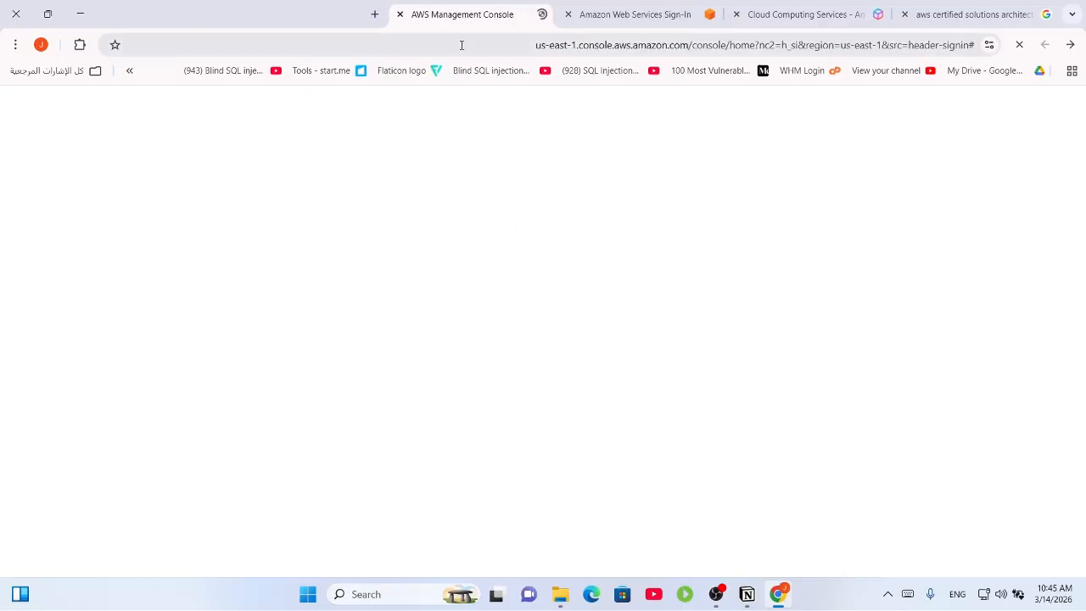
click(736, 14)
click(904, 14)
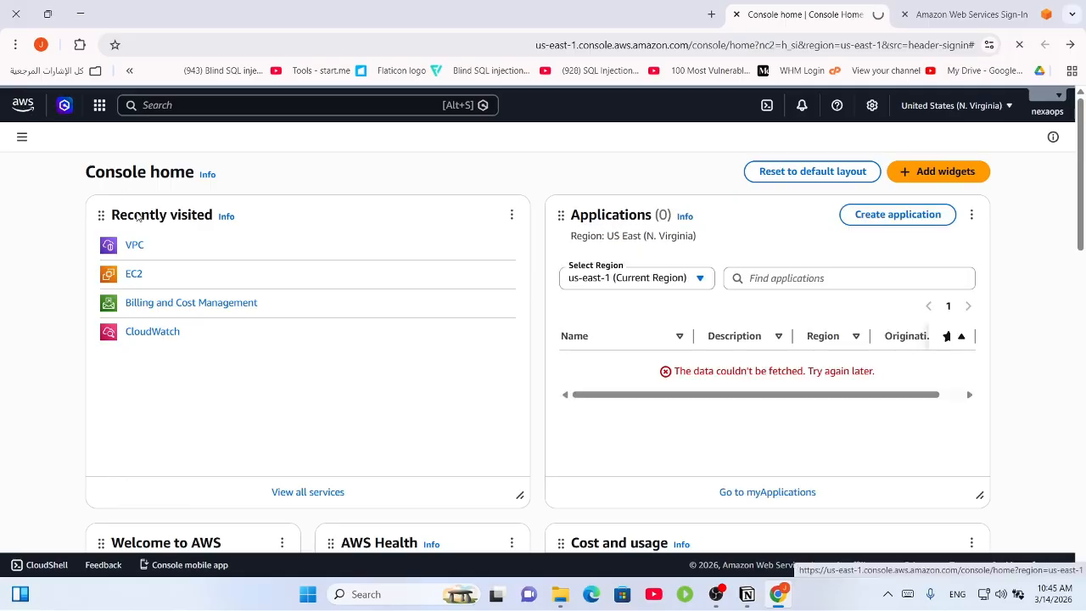
click(21, 117)
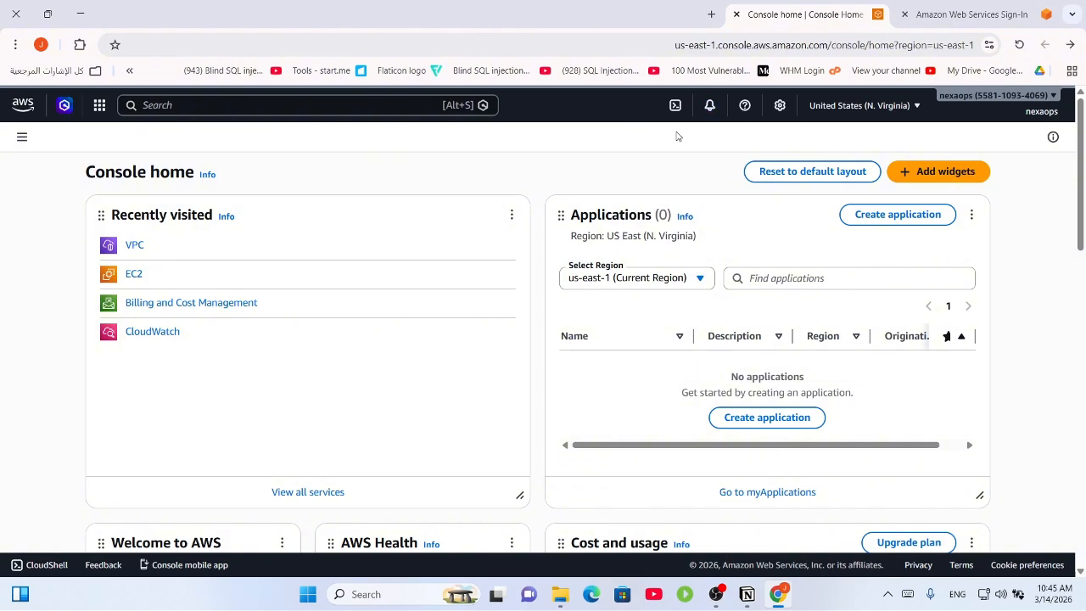
Open the Region selector and browse the list of available AWS Regions.
click(863, 105)
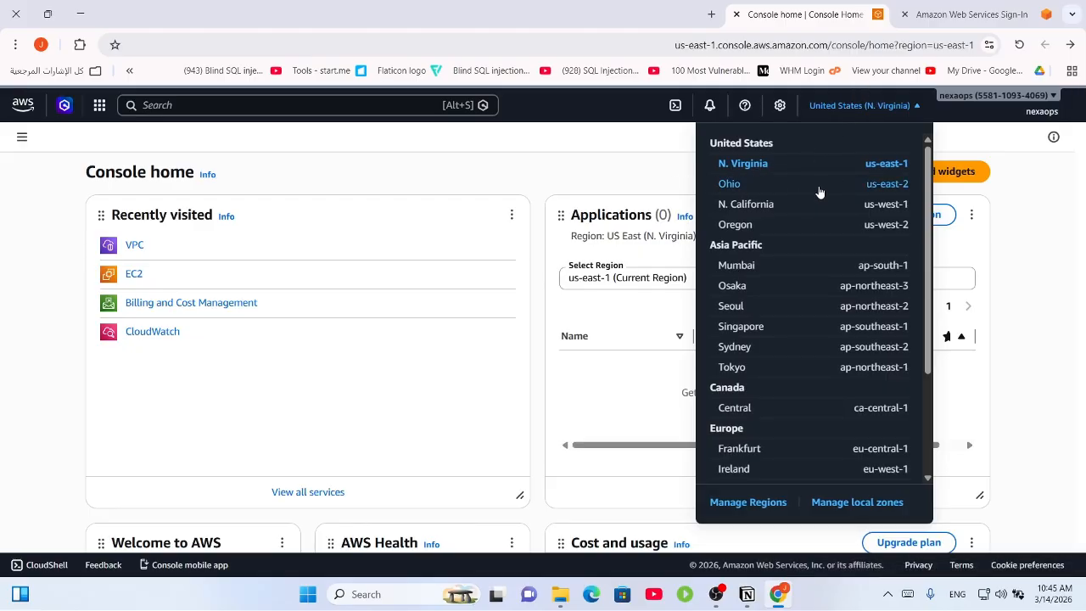
scroll(762, 306, down, 1)
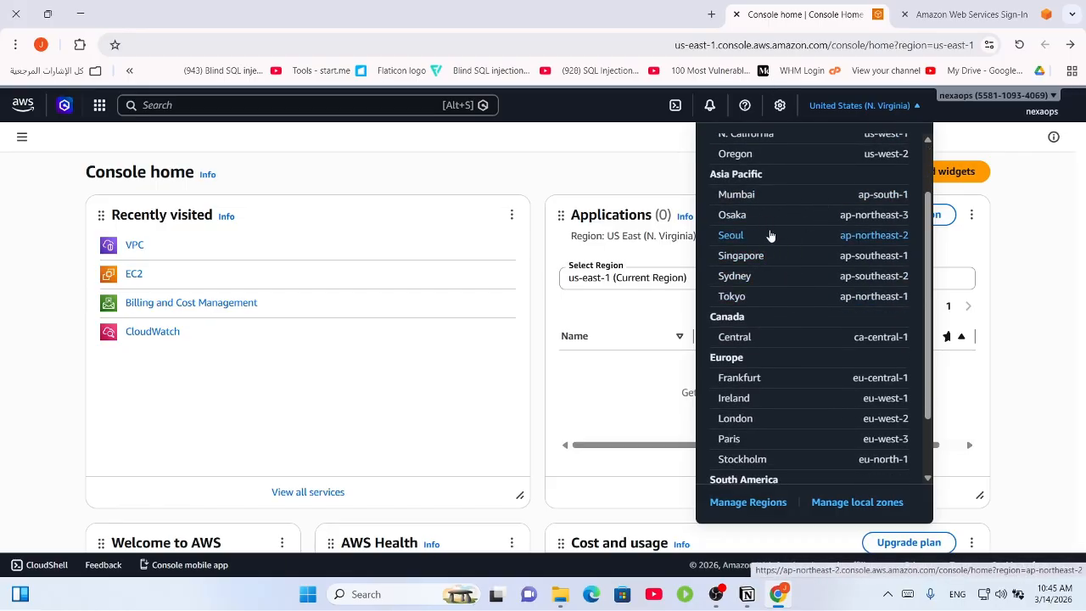
scroll(779, 203, up, 1)
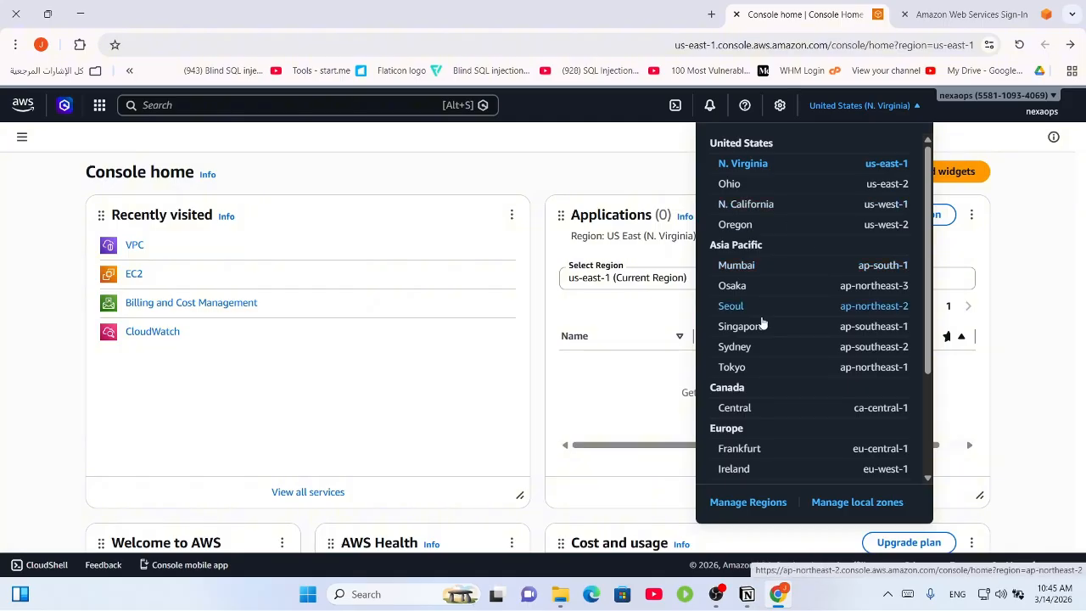
scroll(758, 322, down, 2)
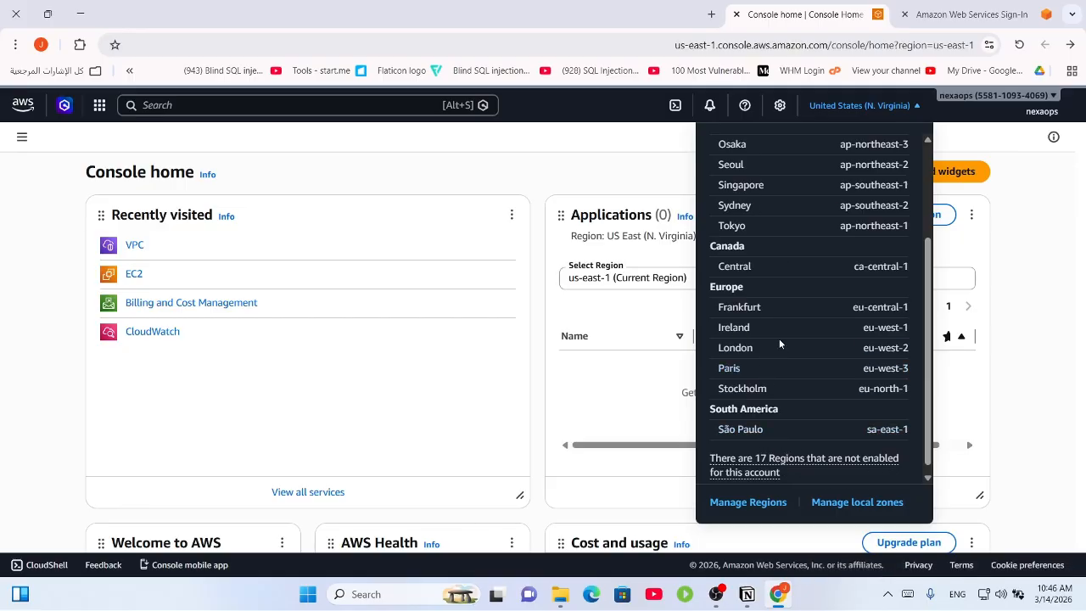
scroll(772, 340, up, 2)
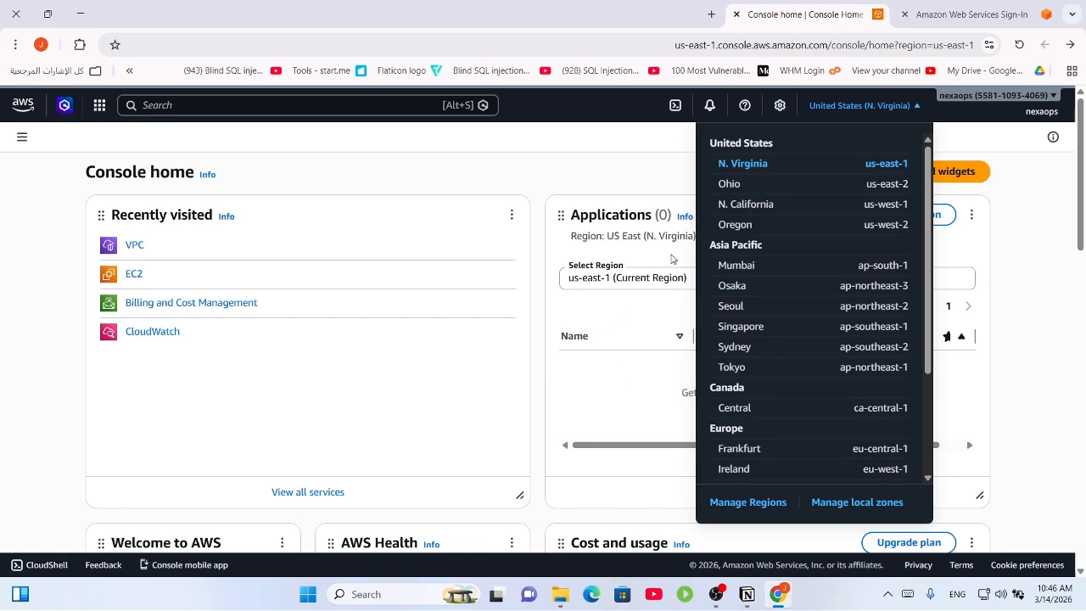
scroll(805, 367, down, 2)
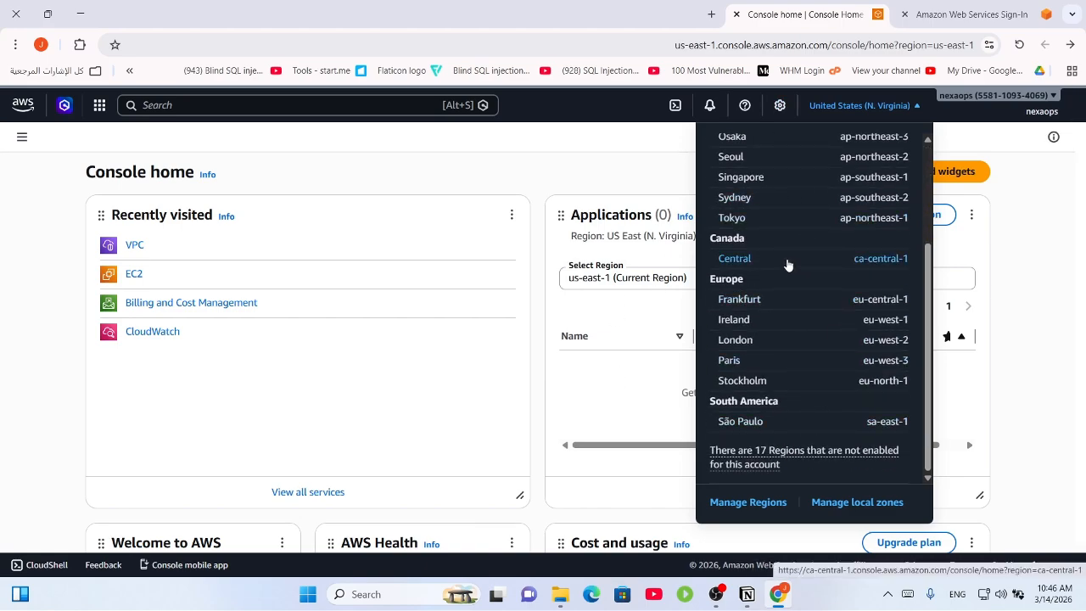
scroll(836, 183, up, 1)
scroll(754, 373, up, 2)
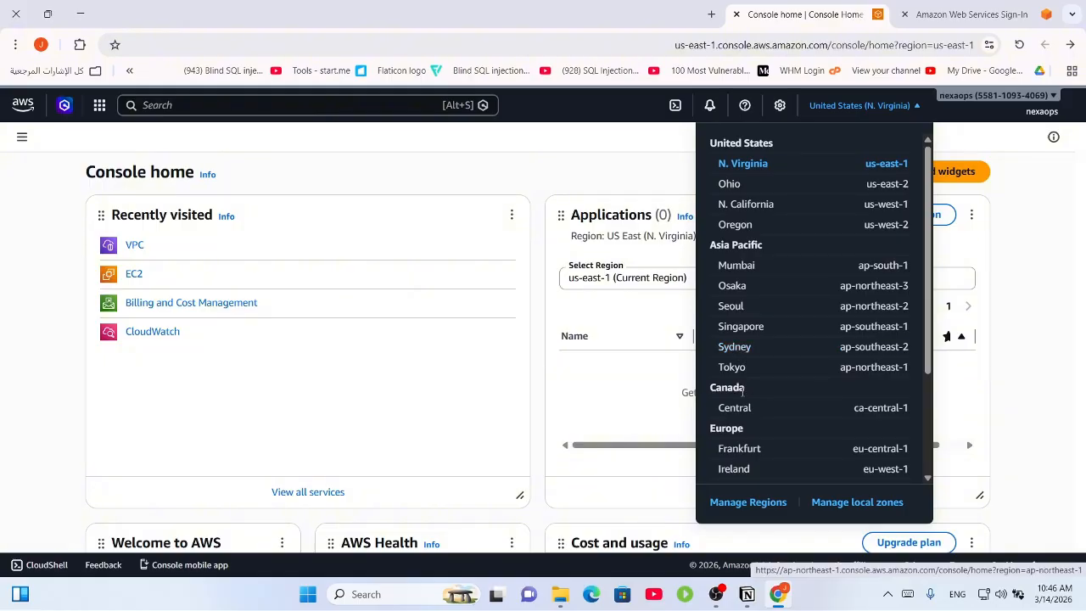
scroll(755, 425, down, 3)
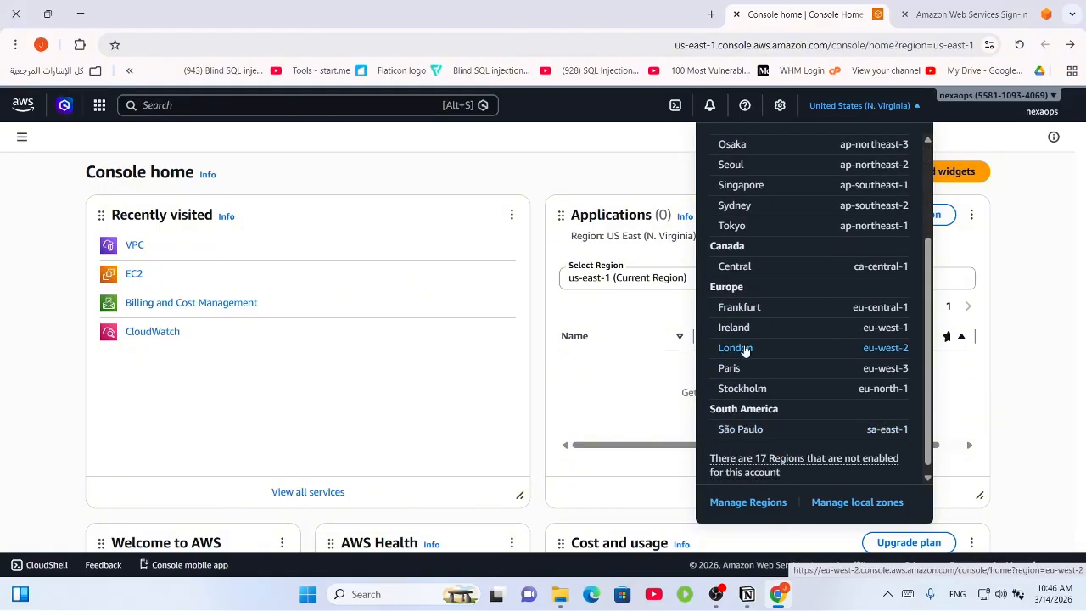
scroll(774, 234, up, 1)
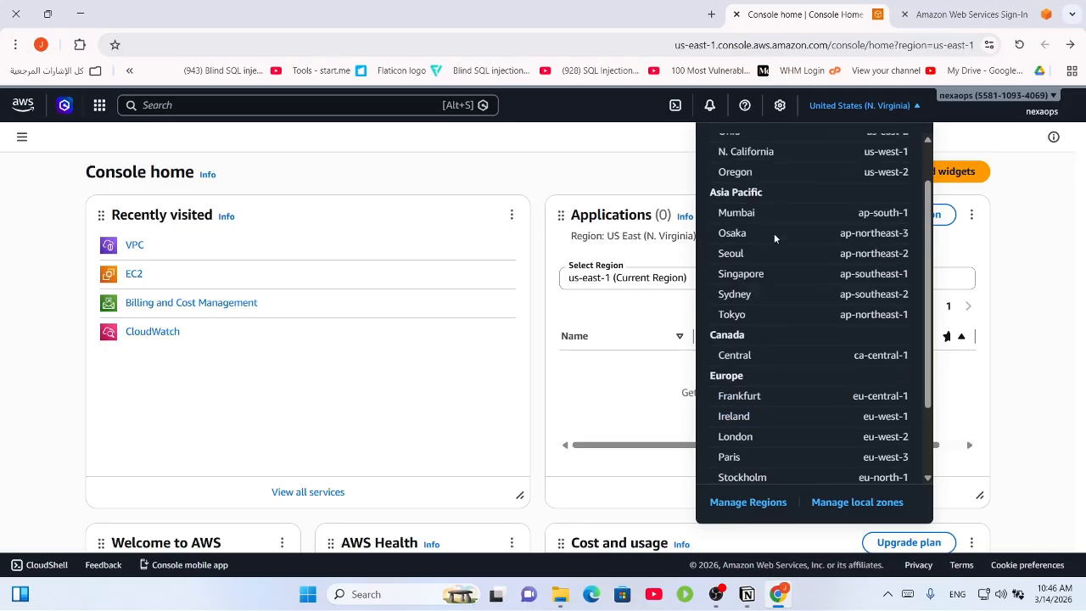
scroll(774, 234, up, 1)
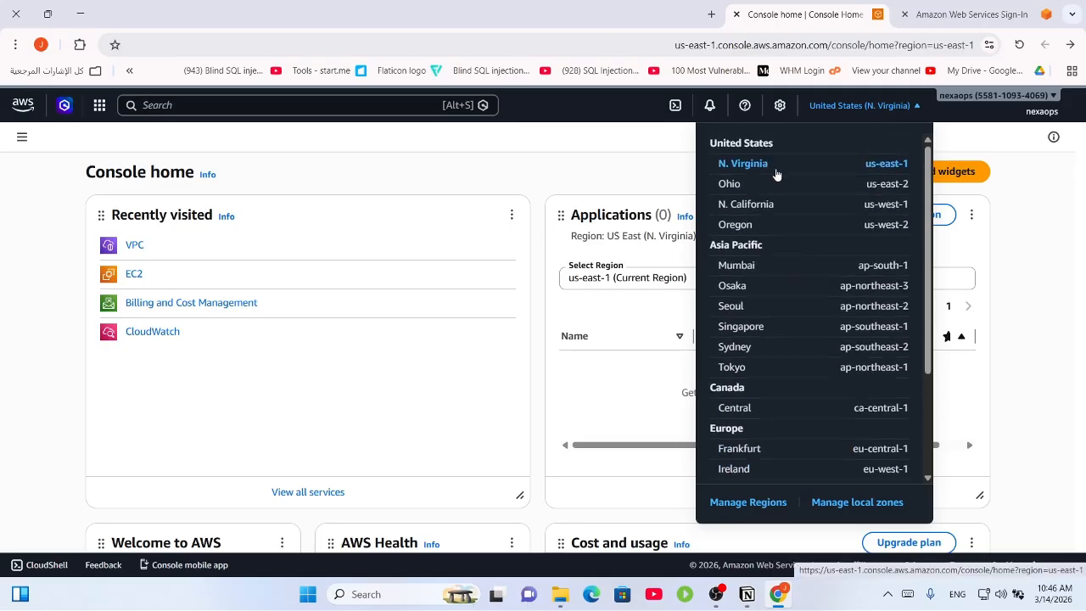
Arrange the console browser window side by side with the Aws Series notes page.
drag(581, 12, 253, 41)
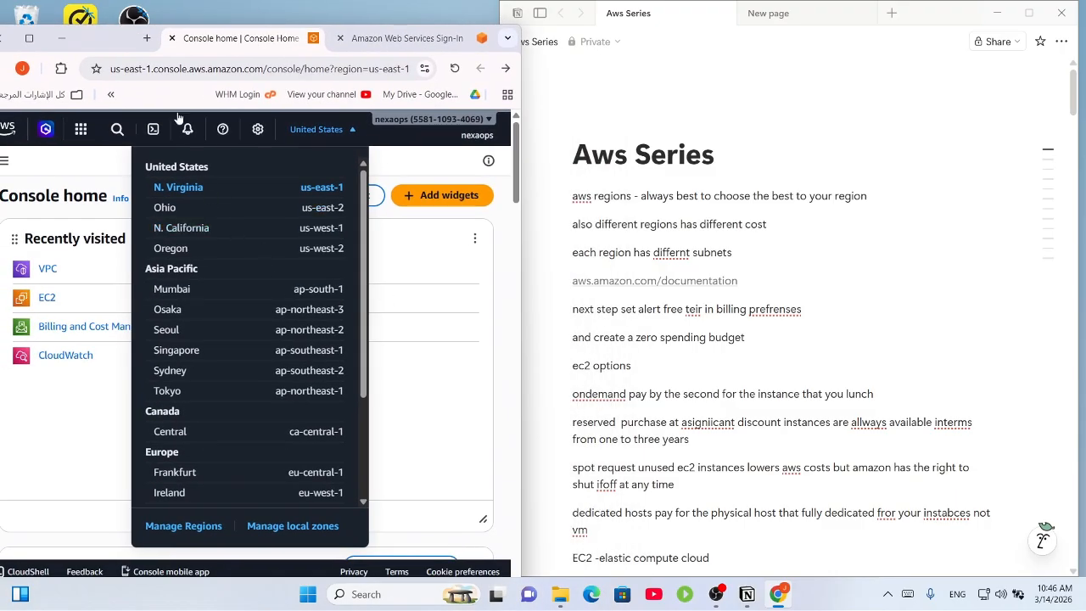
drag(114, 38, 167, 20)
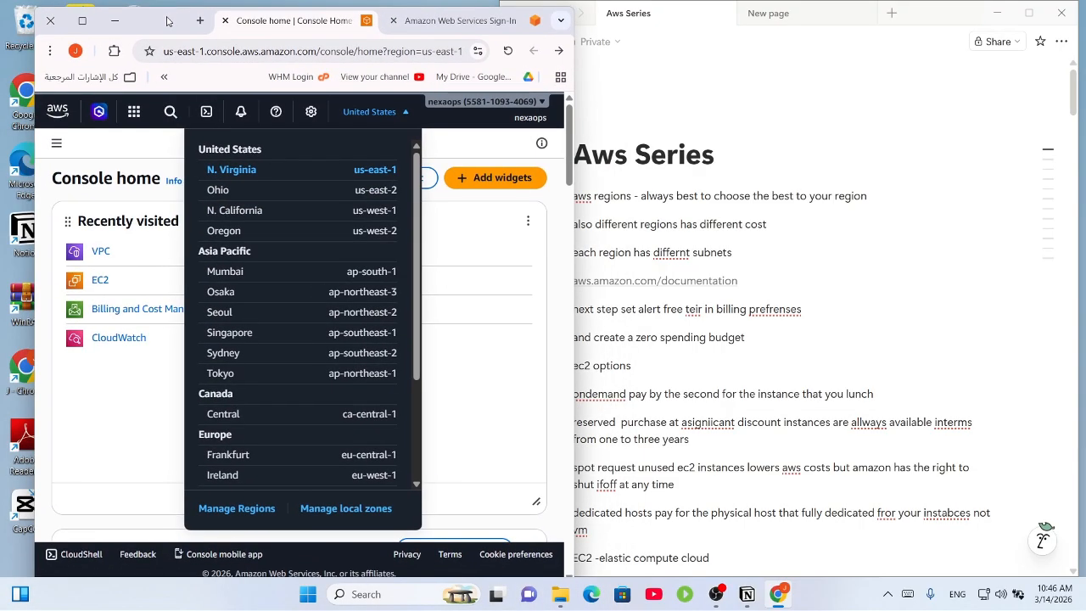
click(770, 357)
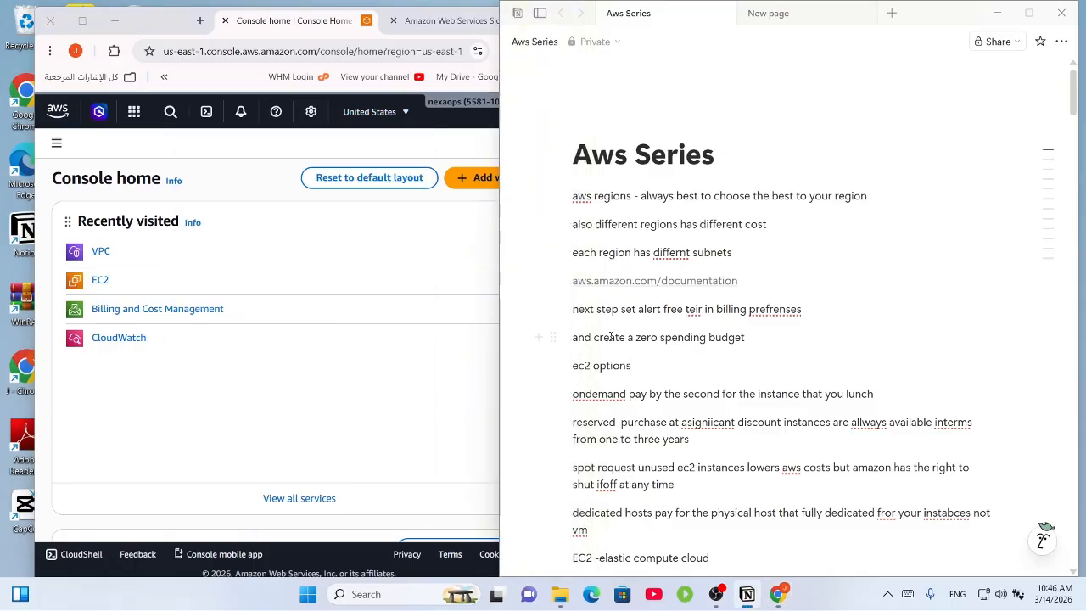
Read the notes on Regions while checking the console's account menu and Region selector.
click(441, 121)
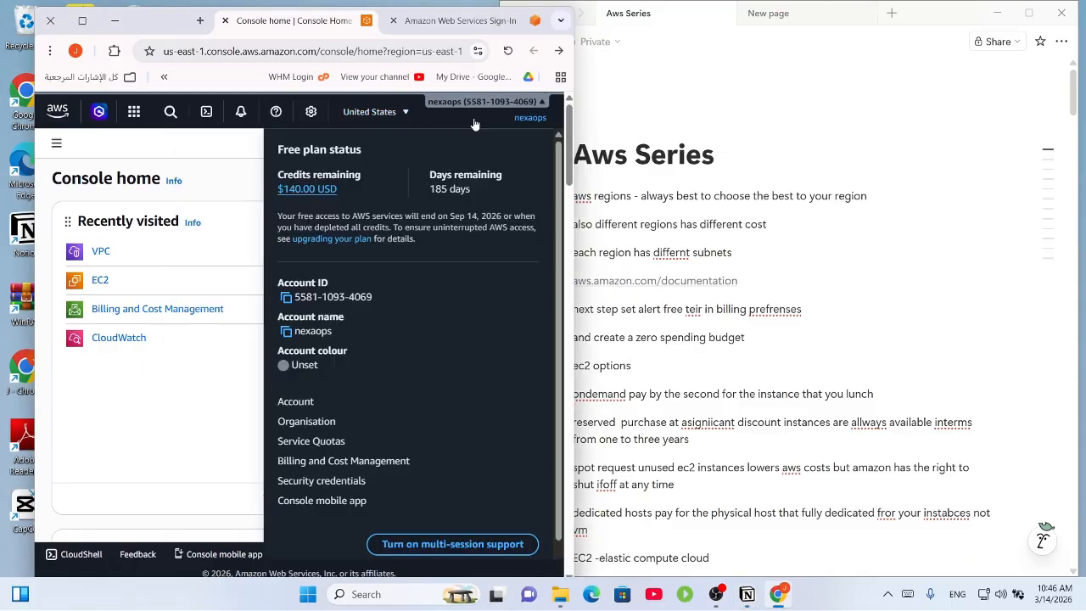
click(843, 330)
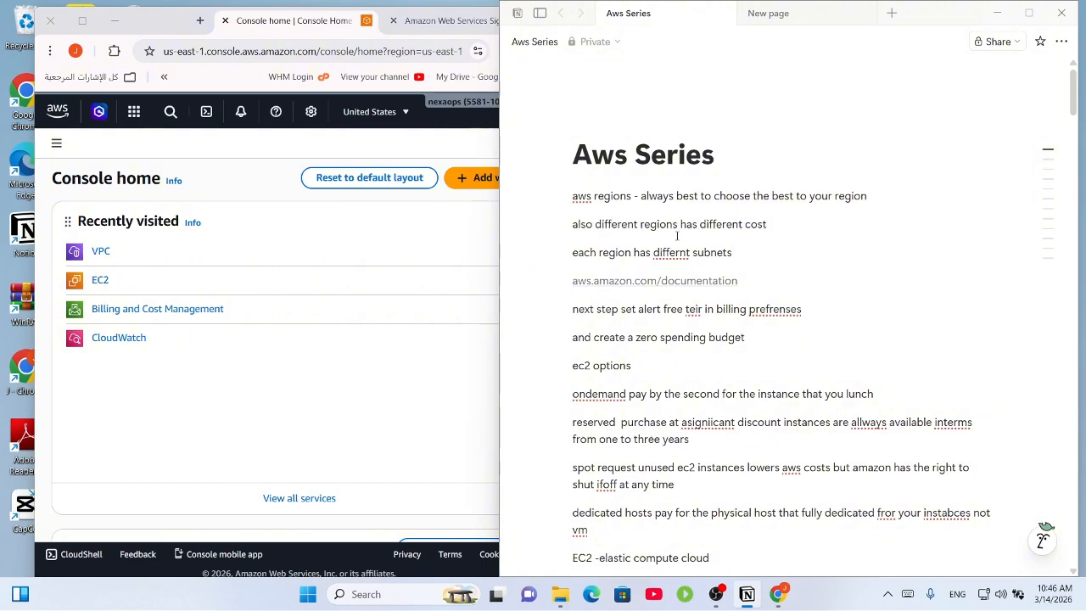
drag(640, 199, 998, 198)
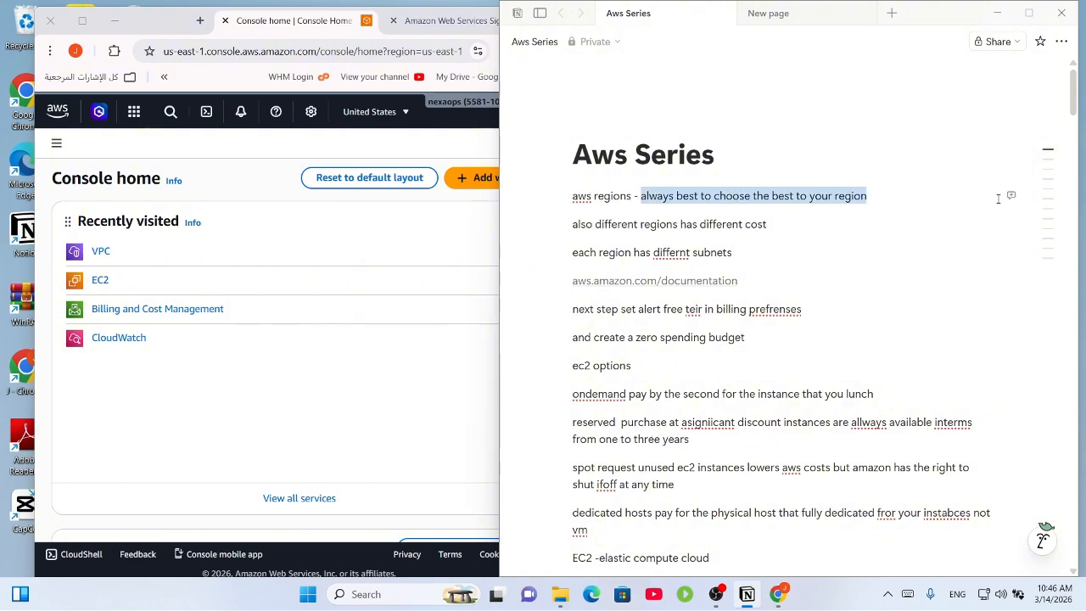
click(636, 228)
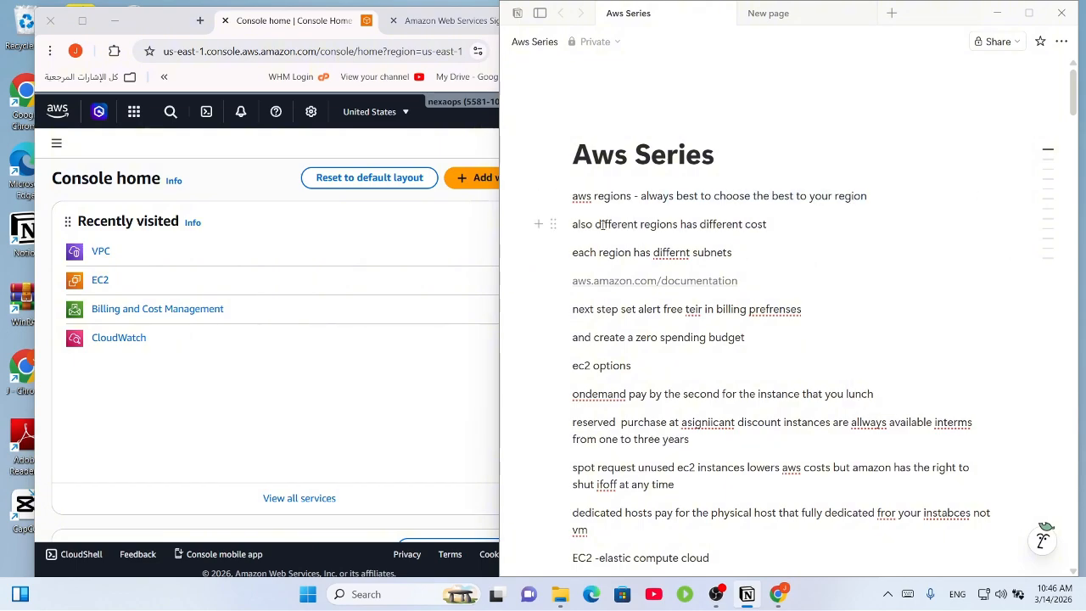
drag(597, 224, 800, 226)
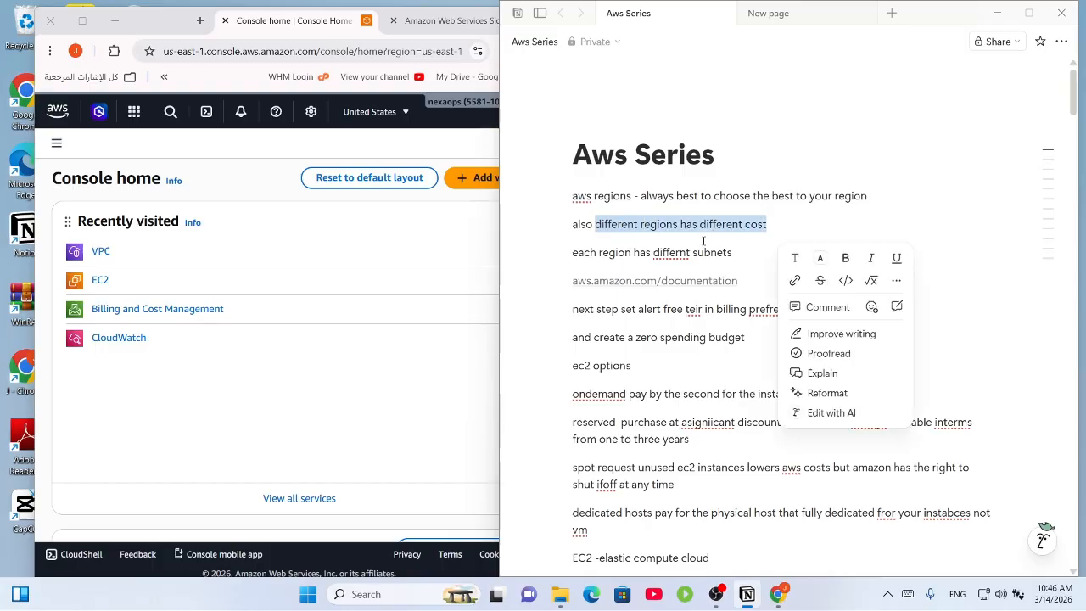
key(Escape)
drag(658, 226, 784, 229)
key(Escape)
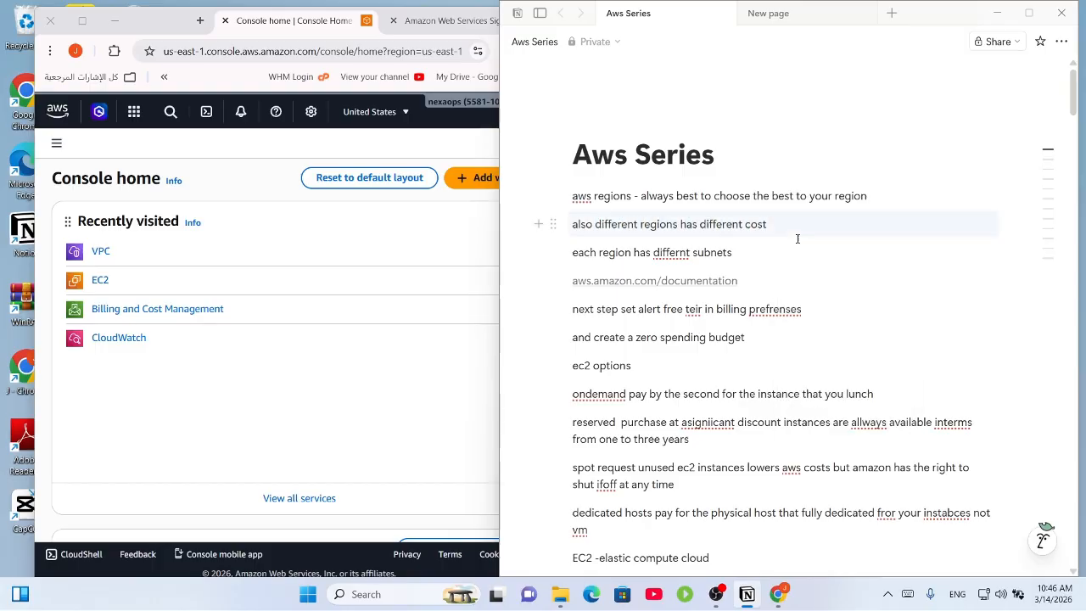
click(449, 247)
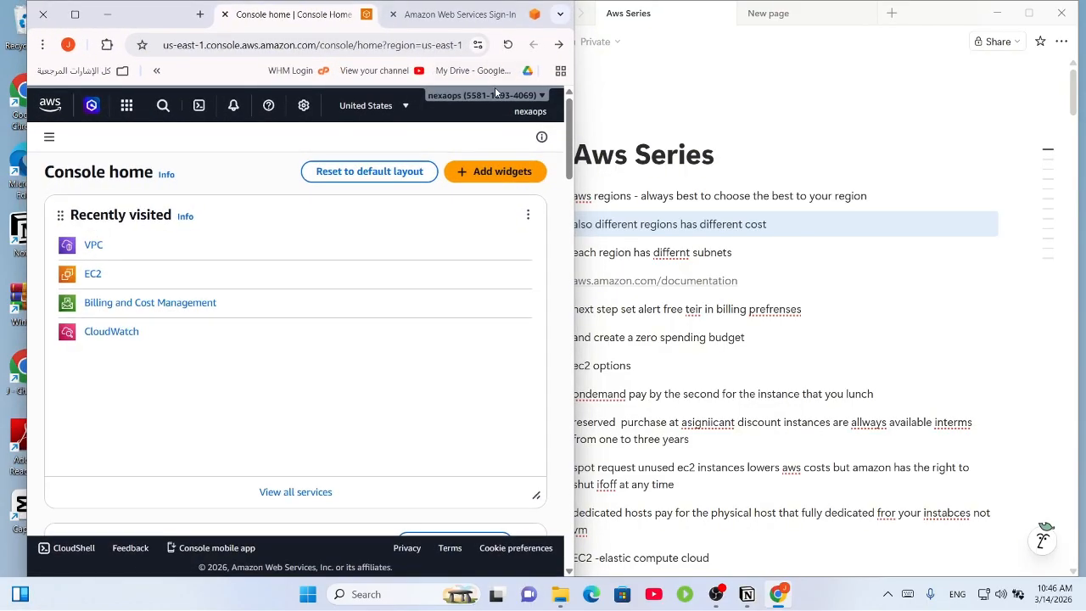
click(521, 112)
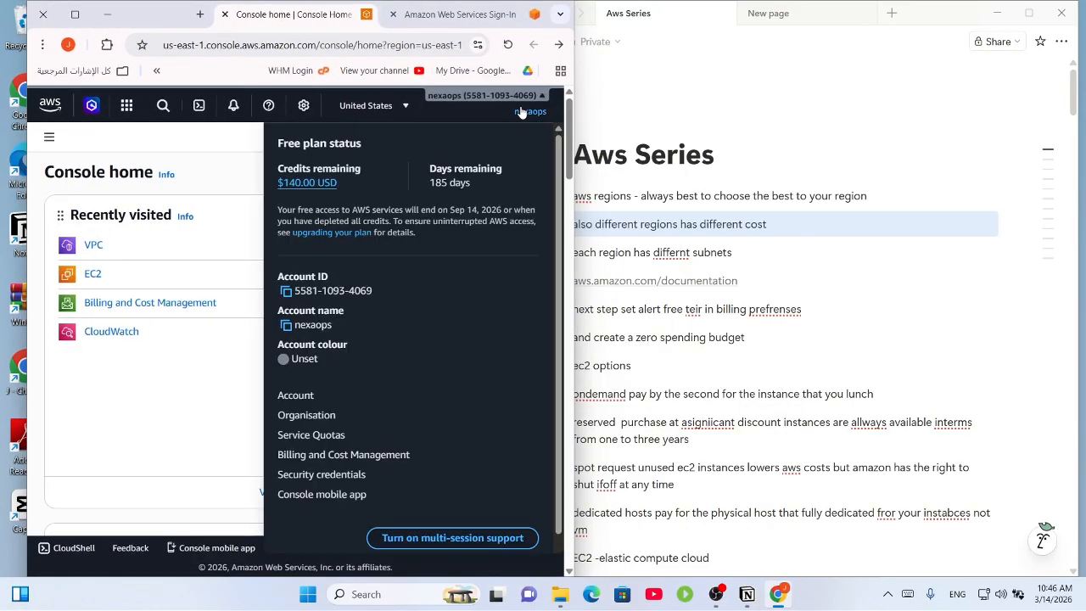
click(380, 103)
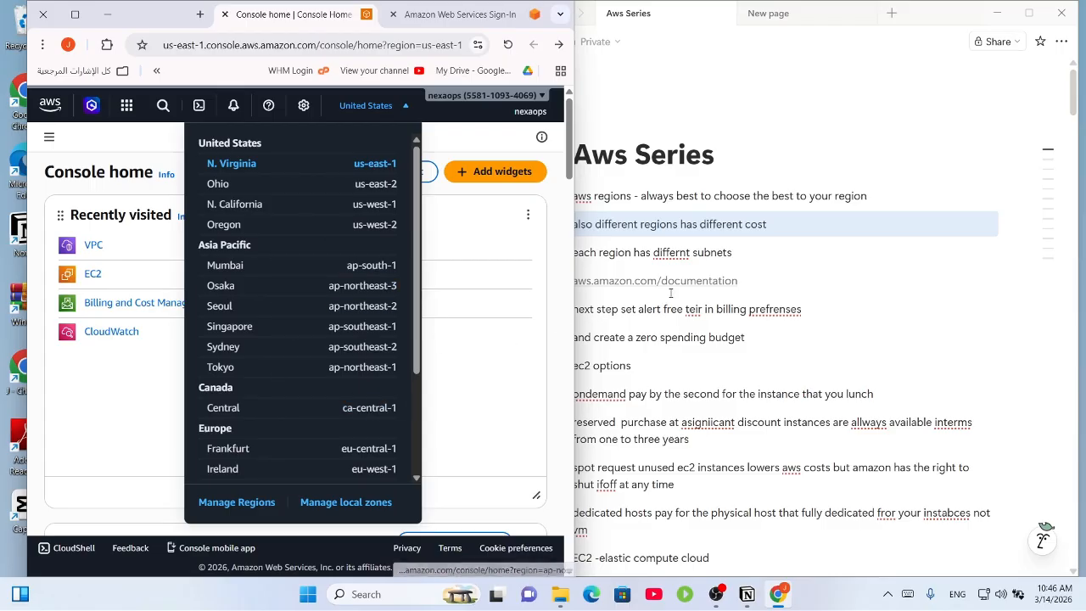
Copy the aws.amazon.com/documentation link from the notes and open it in a new browser tab.
click(770, 265)
click(773, 247)
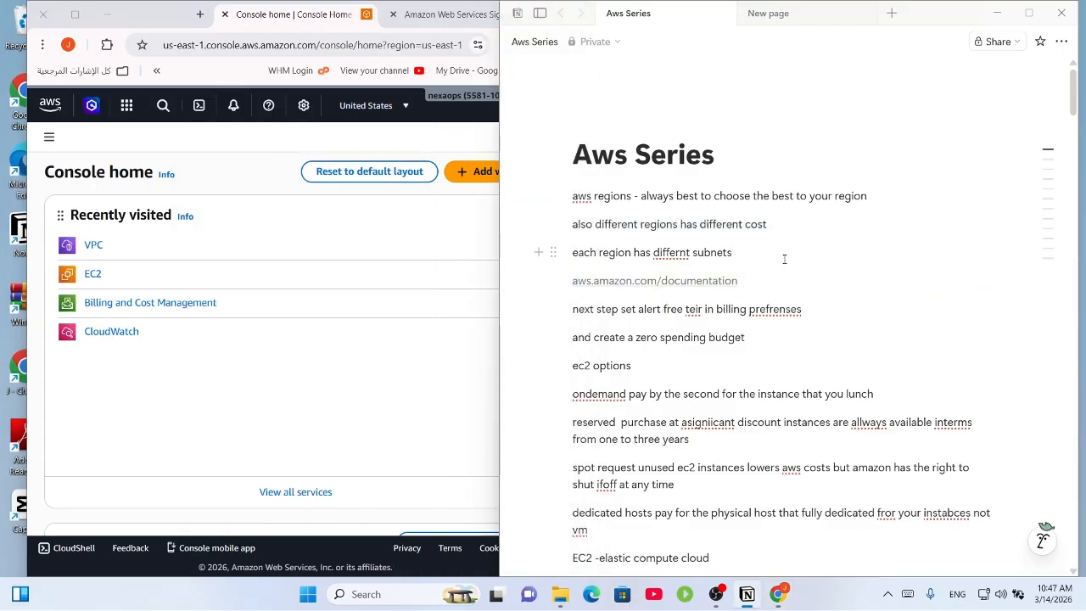
drag(773, 271, 575, 285)
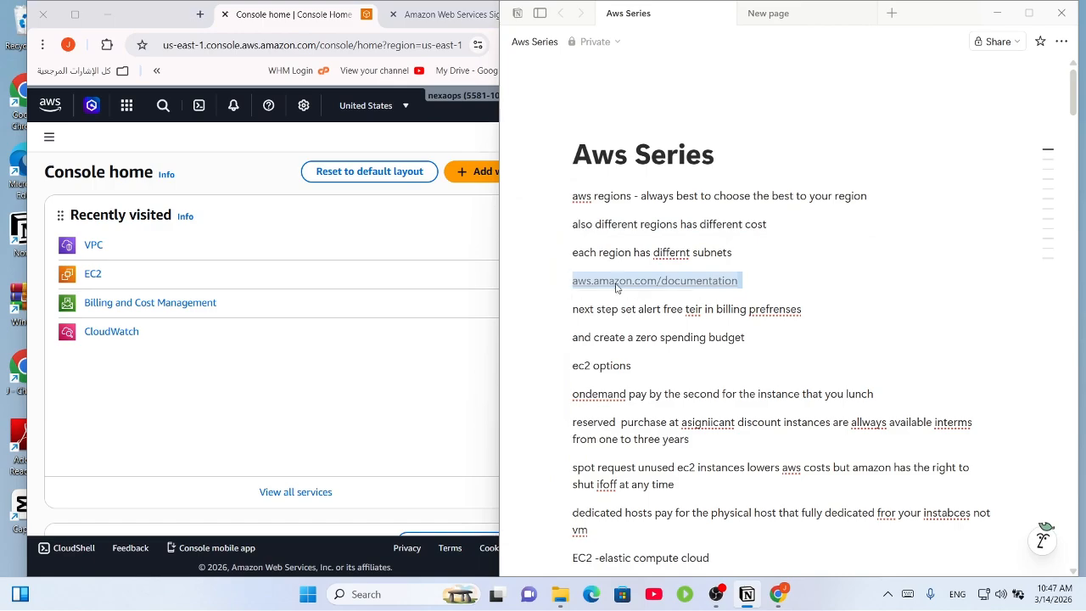
right_click(617, 288)
click(621, 395)
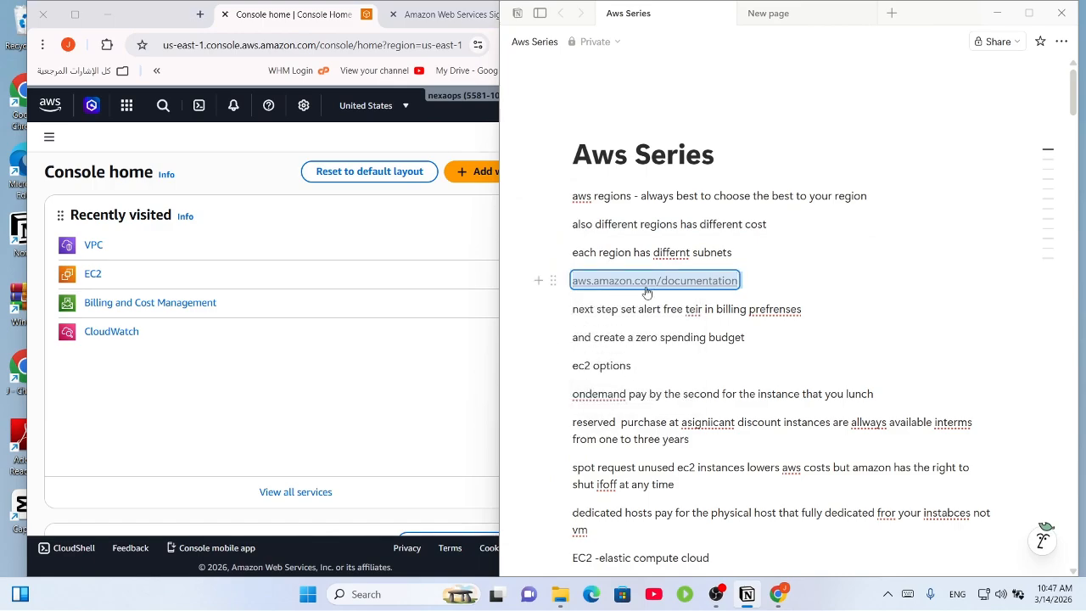
drag(160, 16, 492, 2)
click(710, 16)
right_click(724, 39)
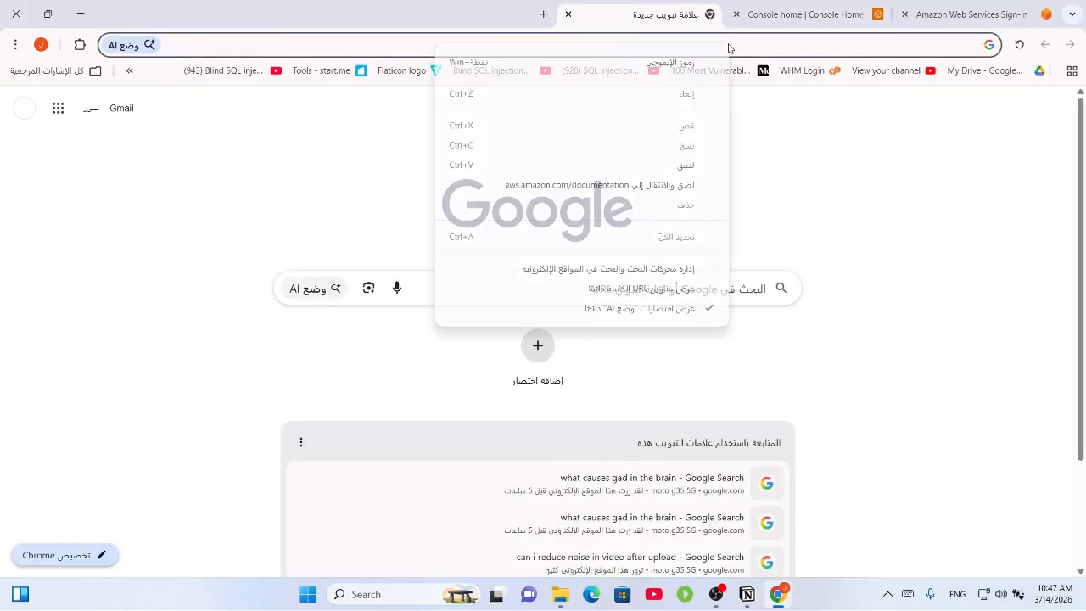
click(706, 166)
click(862, 77)
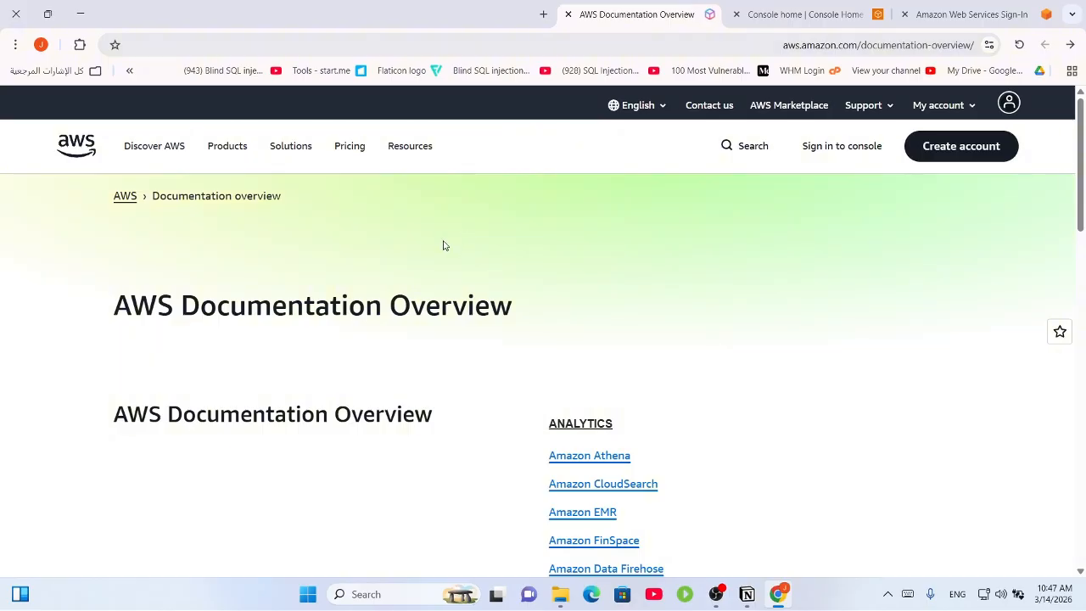
Scroll through the AWS Documentation Overview list of services by category.
scroll(443, 245, down, 5)
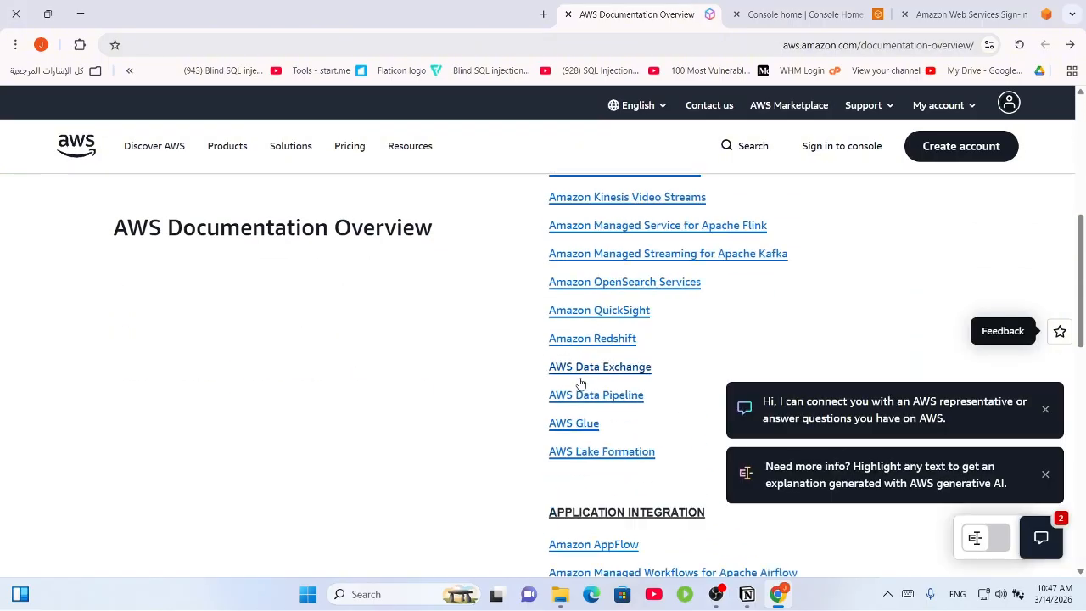
scroll(580, 383, down, 2)
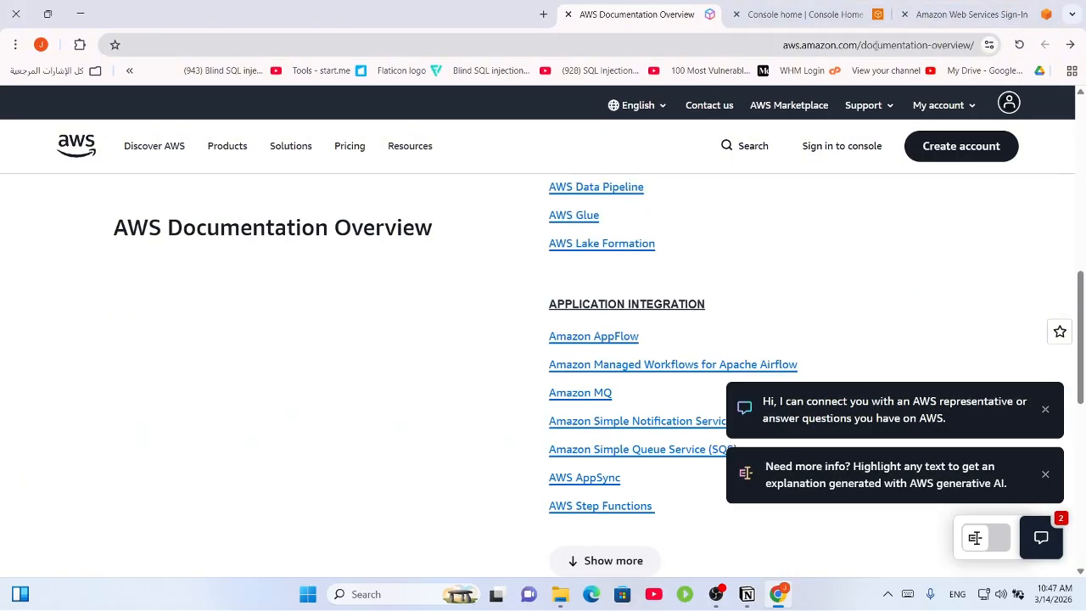
drag(873, 45, 955, 45)
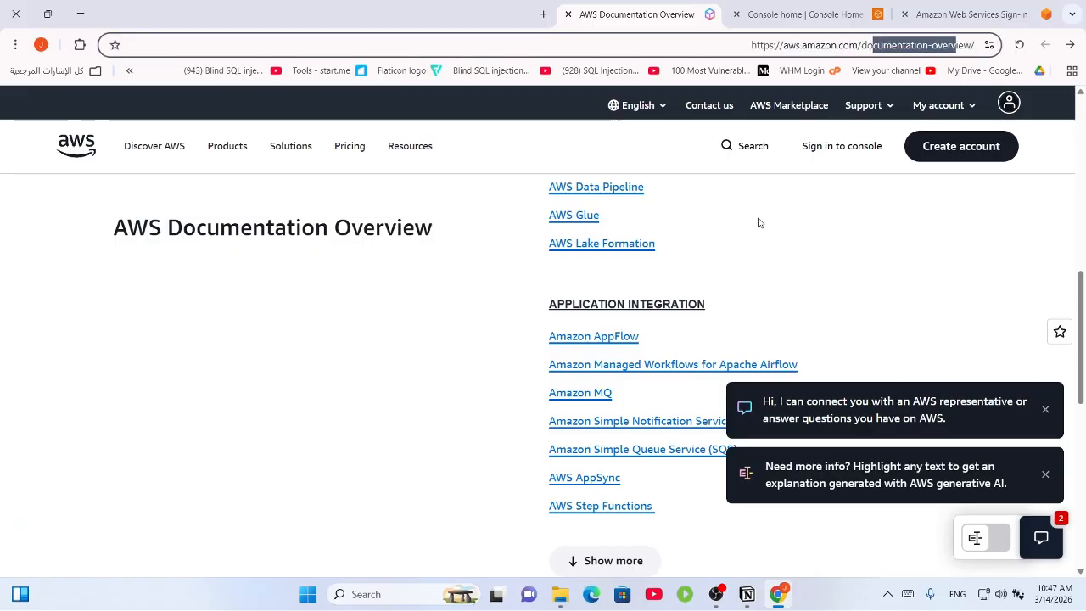
scroll(803, 229, up, 3)
scroll(602, 226, up, 4)
scroll(306, 252, down, 10)
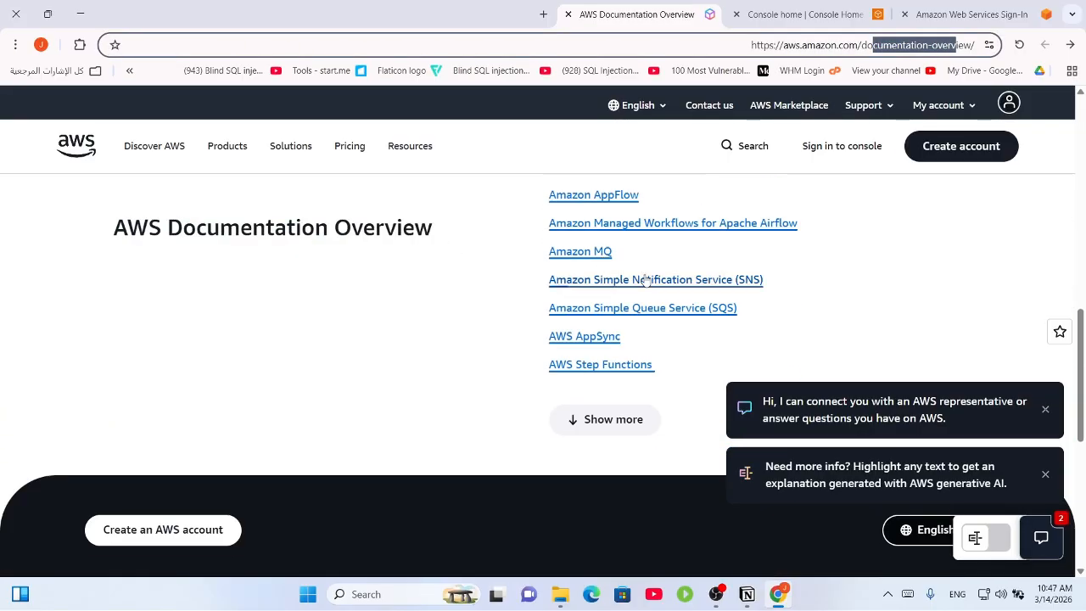
click(594, 278)
scroll(679, 306, down, 5)
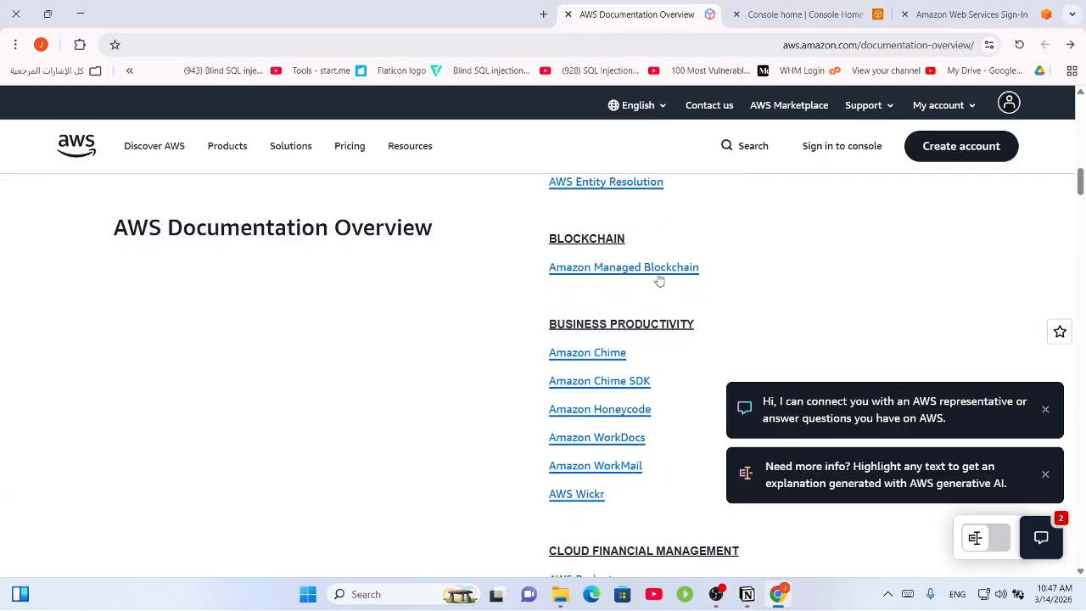
Review the open tabs and the EC2 notes, then bring the console window back to full size.
click(806, 15)
click(967, 14)
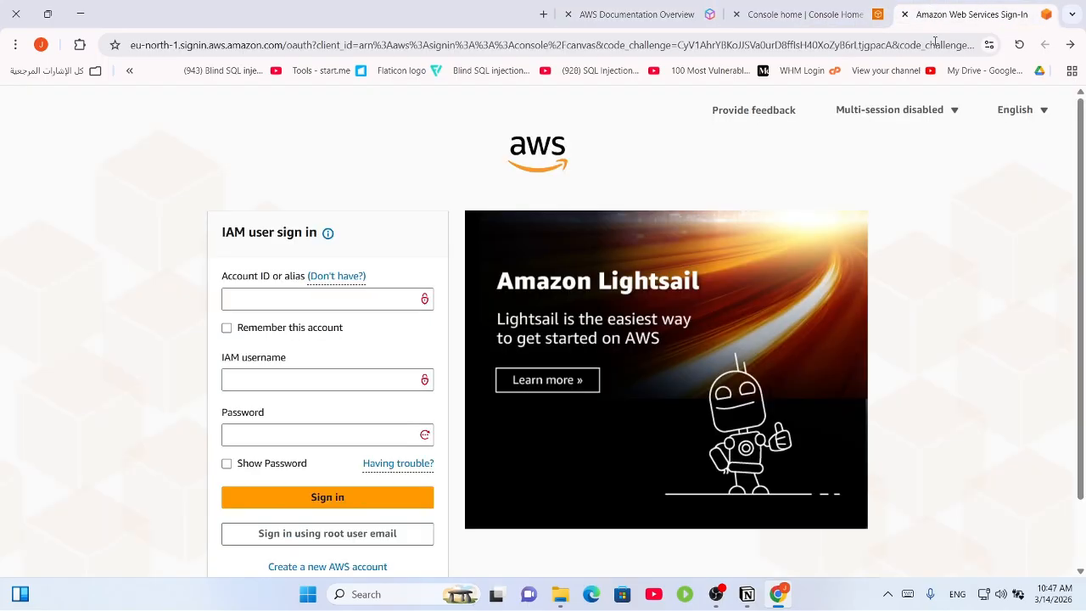
click(829, 4)
drag(392, 5, 271, 14)
click(709, 249)
scroll(768, 296, down, 5)
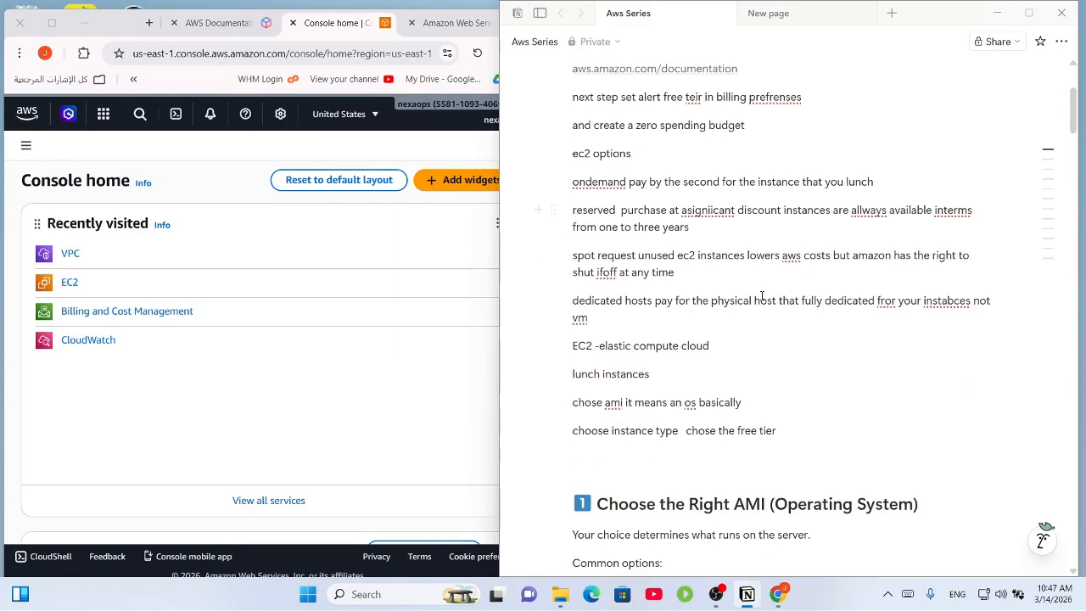
scroll(788, 263, up, 1)
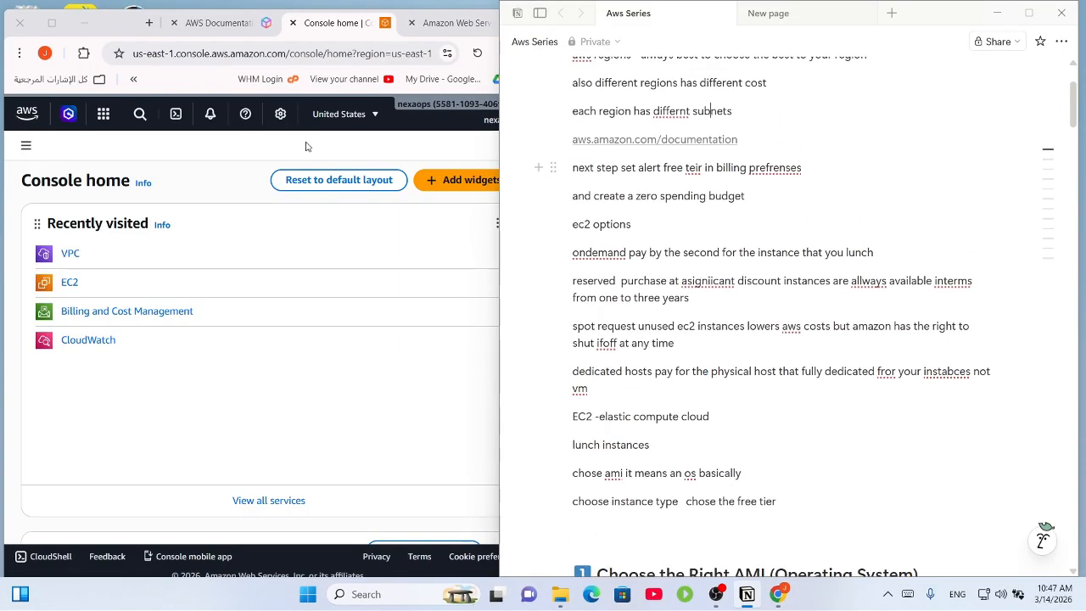
drag(111, 26, 227, 2)
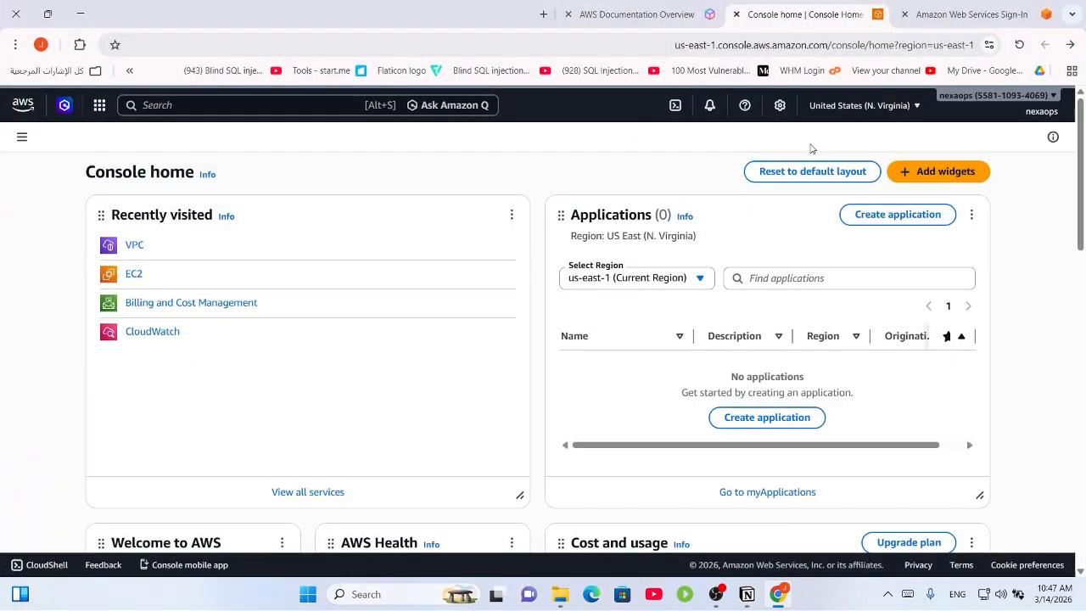
Open Billing and Cost Management from the account menu.
click(911, 119)
click(993, 100)
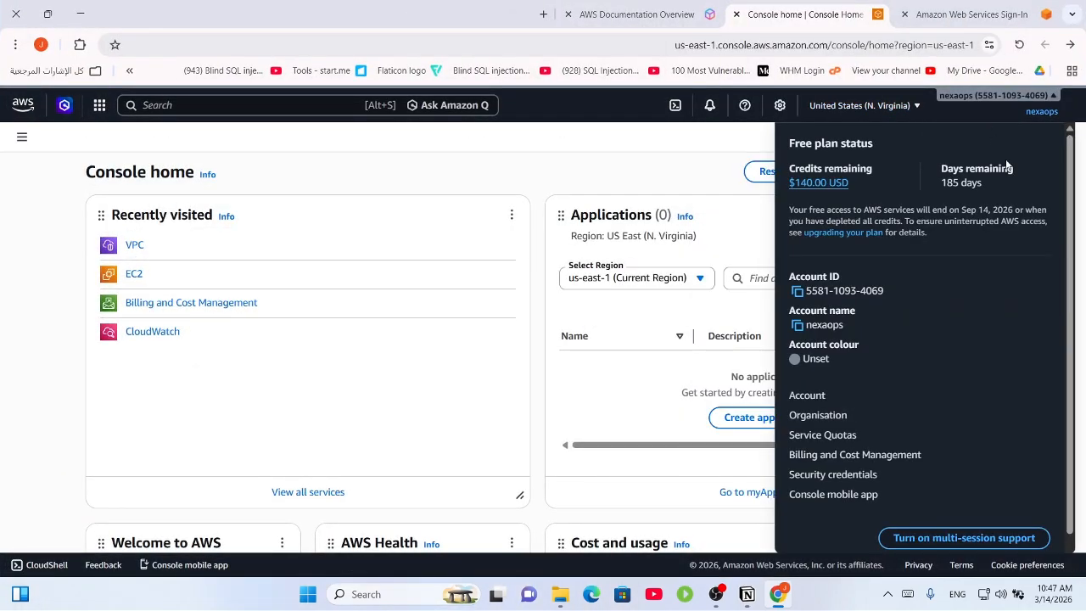
click(840, 459)
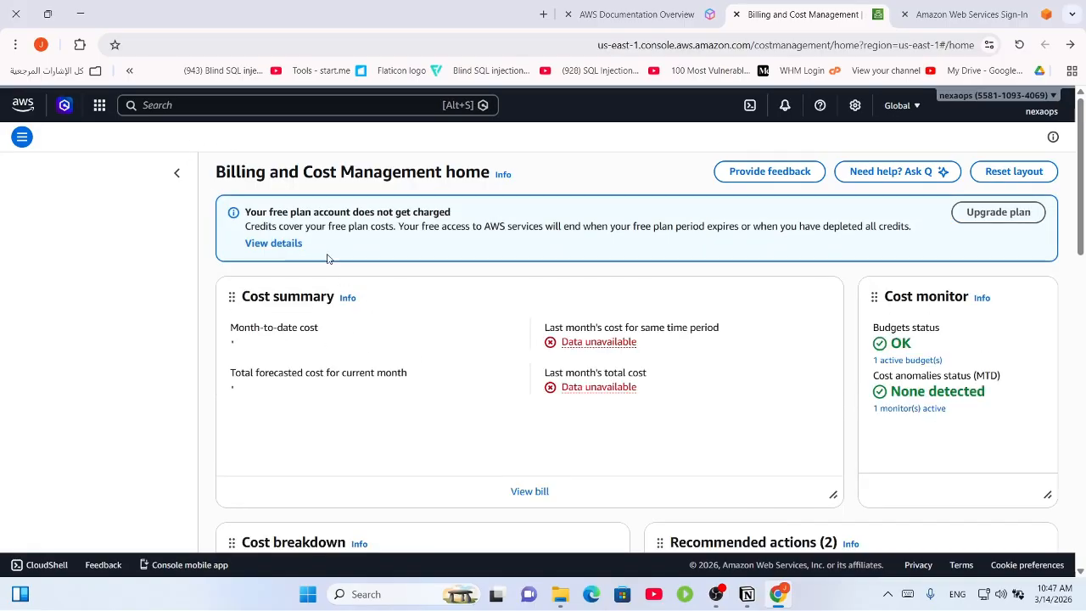
Browse the Billing and Cost Management navigation and open the Bills page.
scroll(359, 279, down, 4)
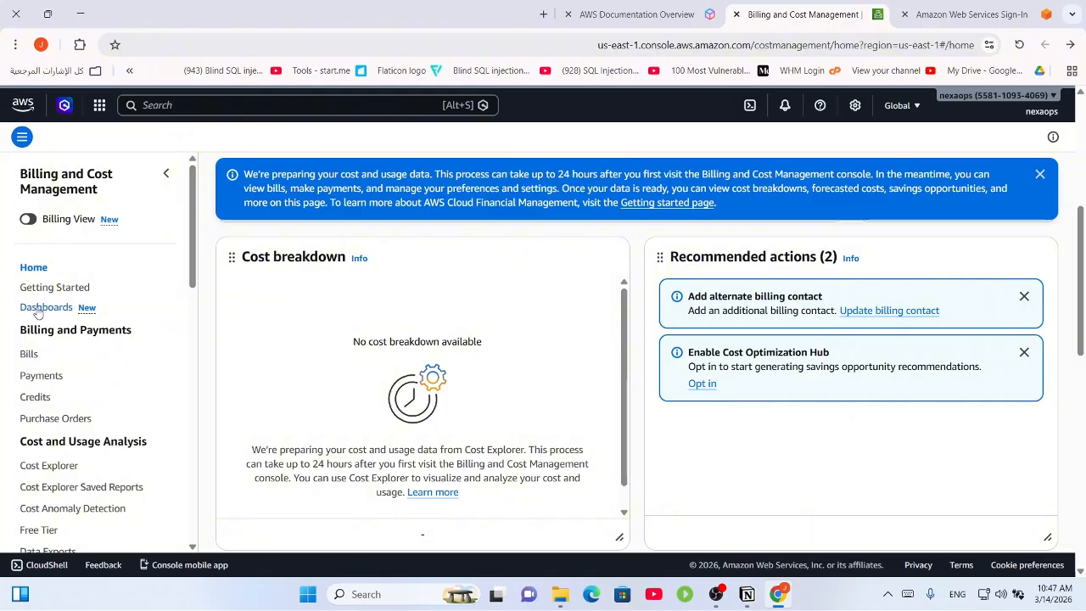
scroll(507, 405, down, 1)
scroll(141, 438, down, 1)
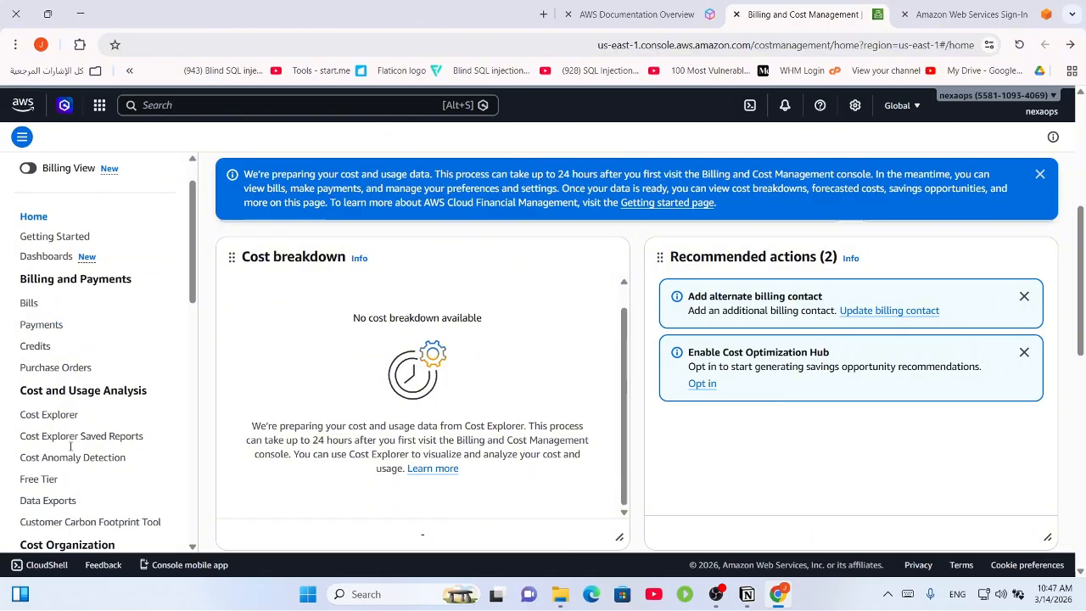
scroll(468, 323, up, 4)
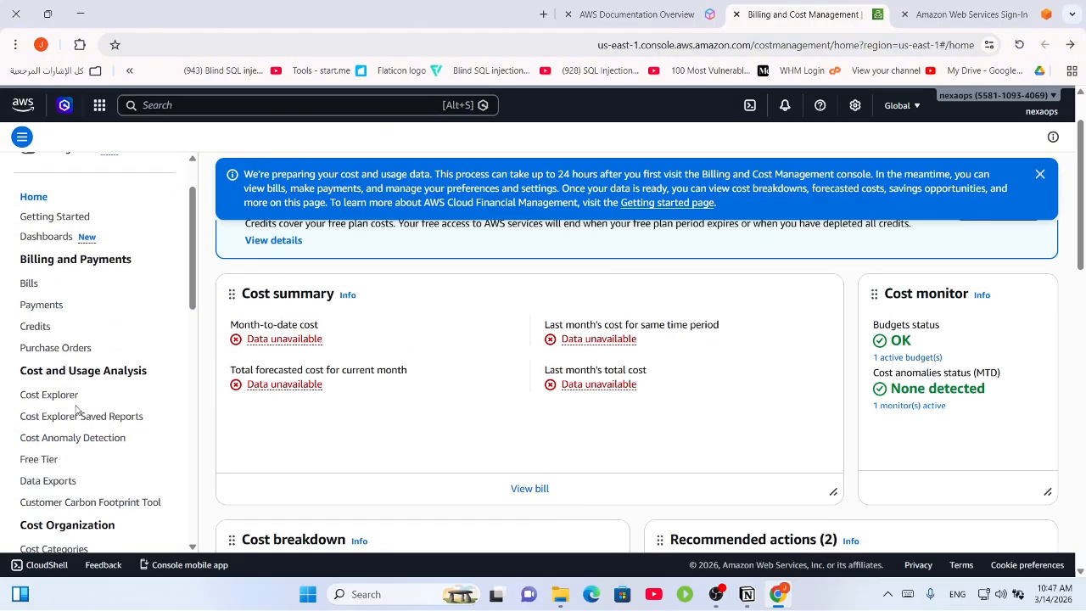
scroll(103, 385, down, 3)
scroll(101, 386, down, 8)
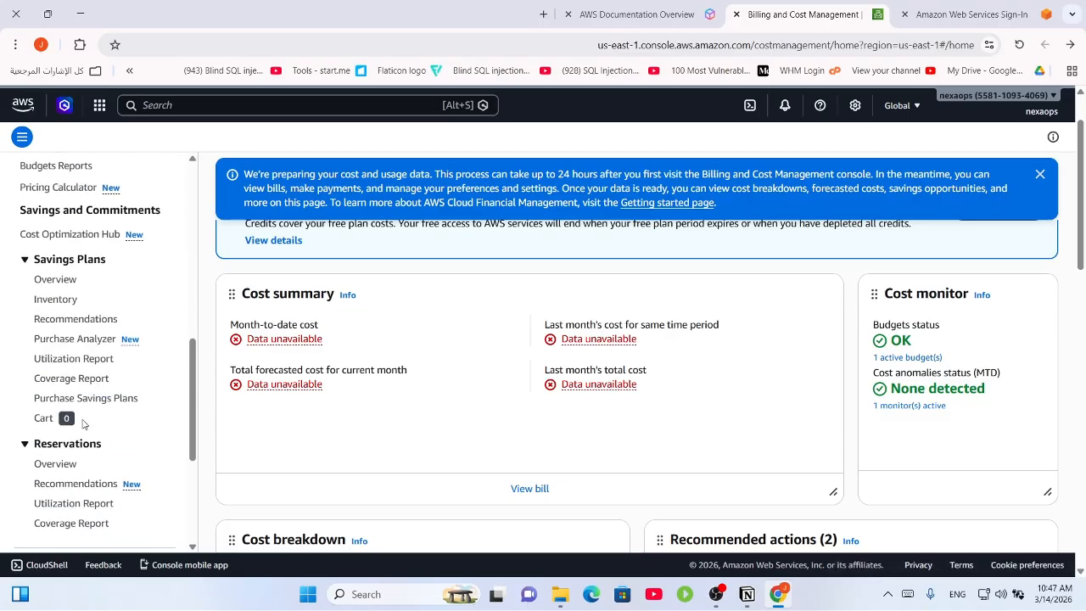
scroll(92, 486, up, 12)
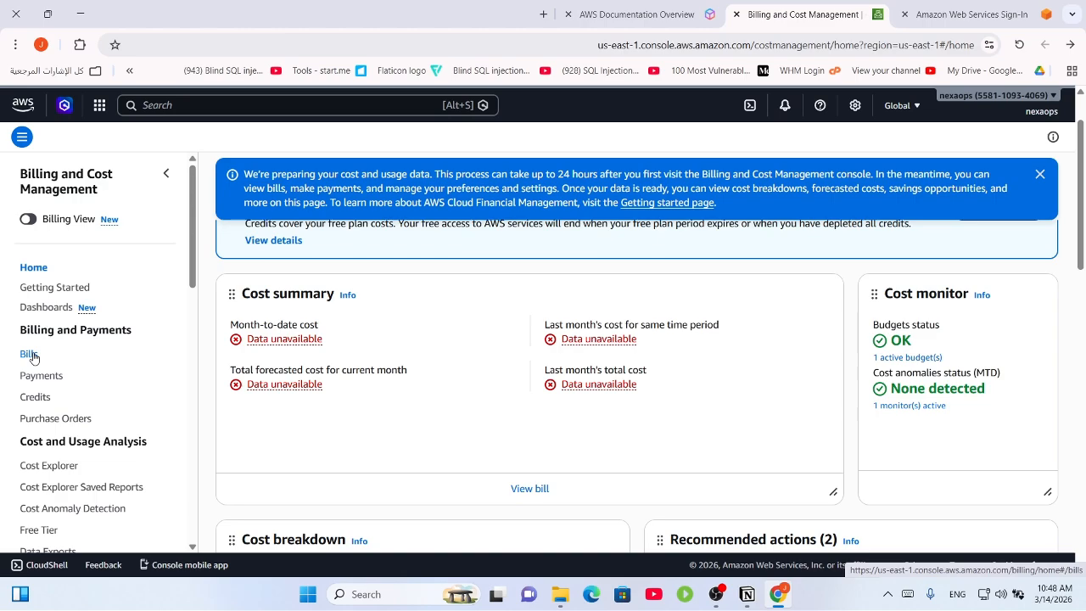
click(30, 355)
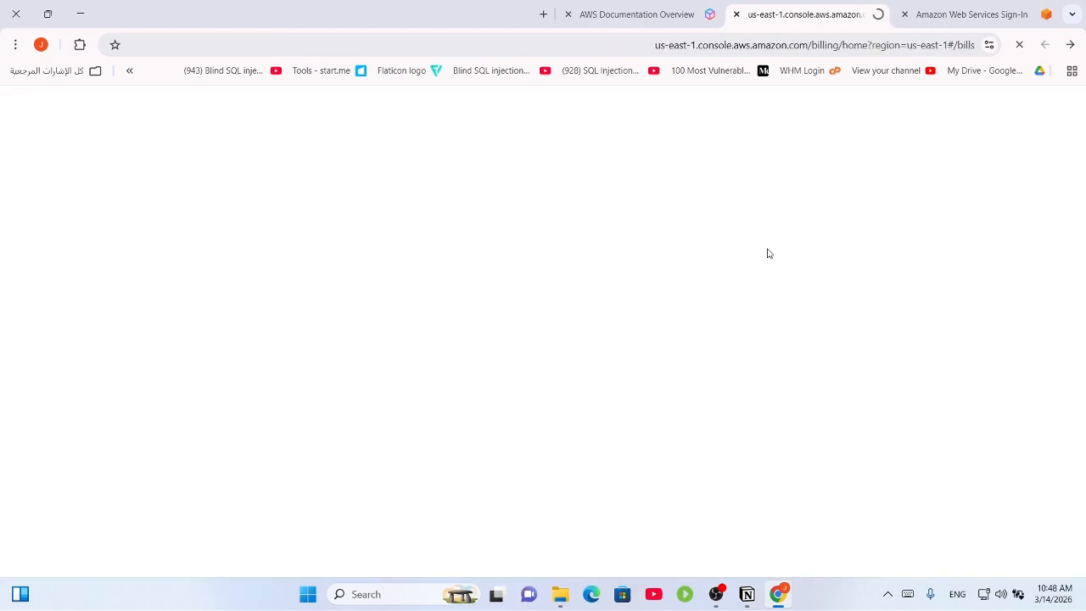
click(1017, 5)
click(875, 10)
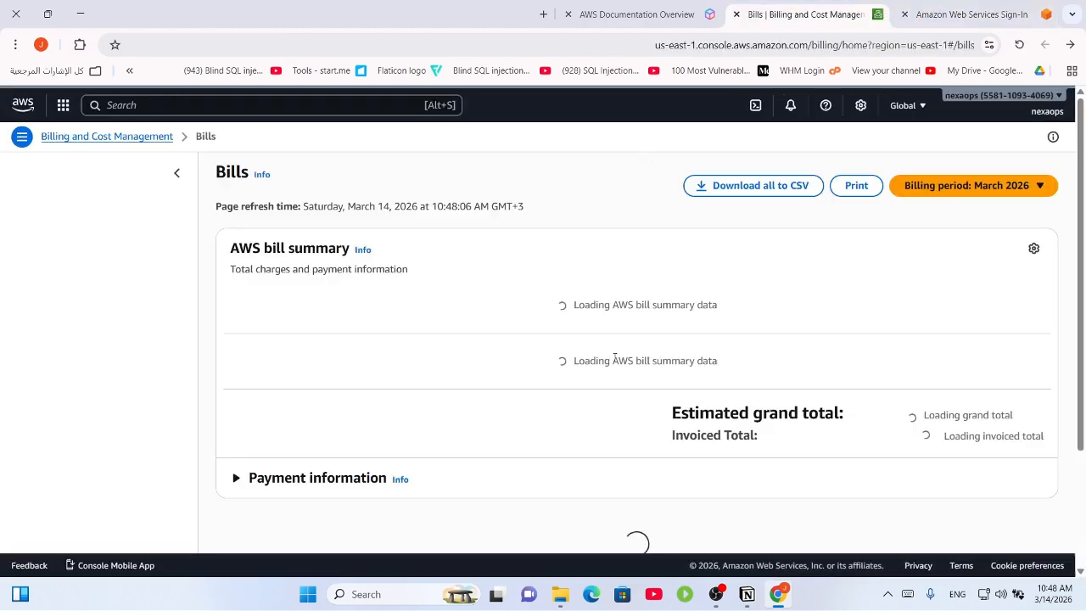
Scroll through the Bills page to review the bill summary and charges by account.
scroll(647, 444, down, 5)
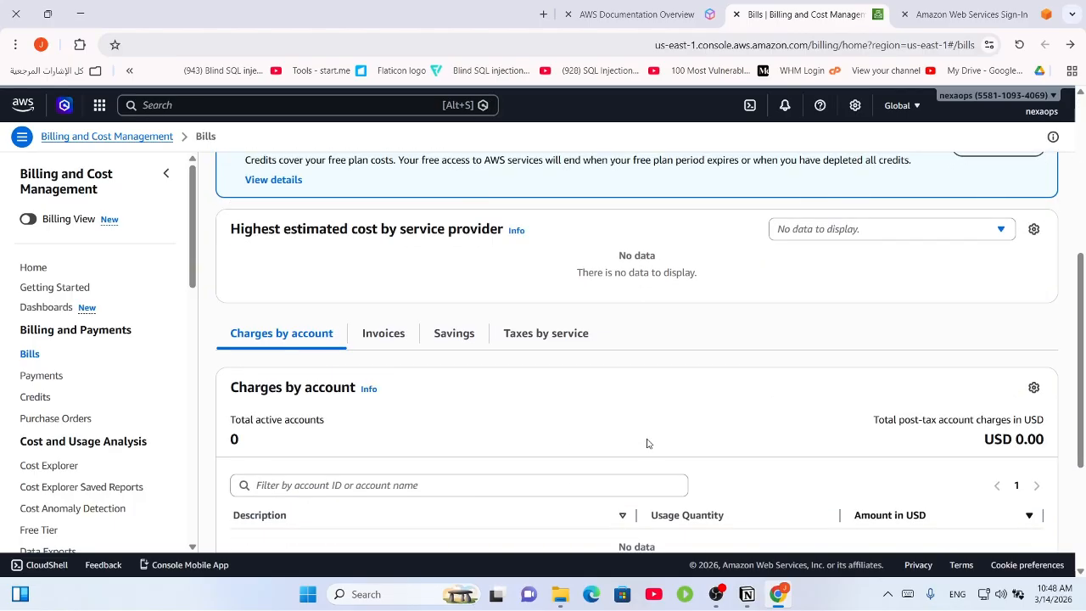
scroll(647, 443, down, 3)
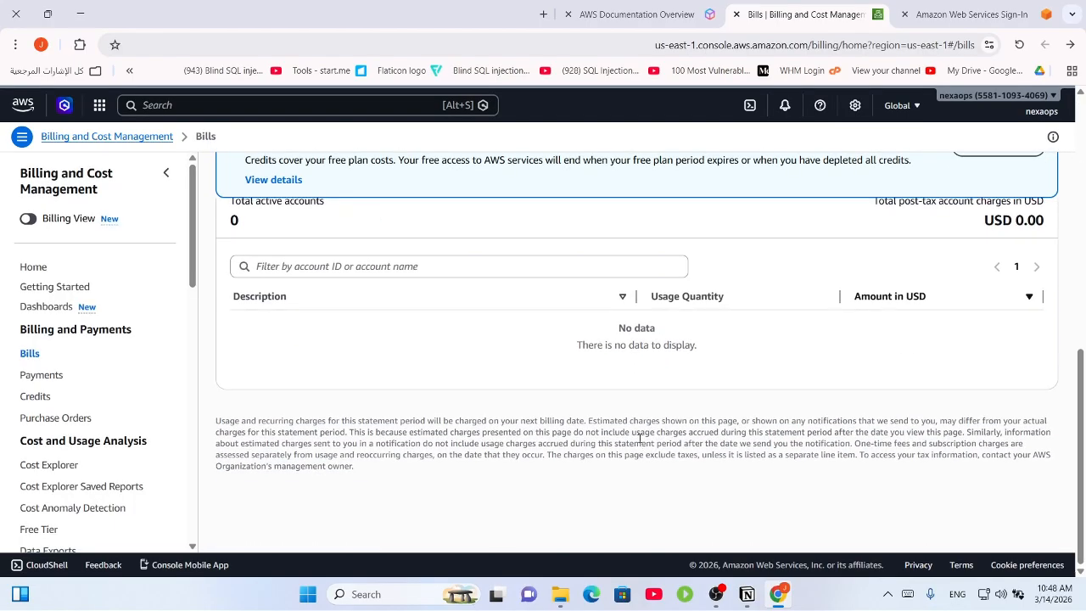
scroll(641, 438, up, 8)
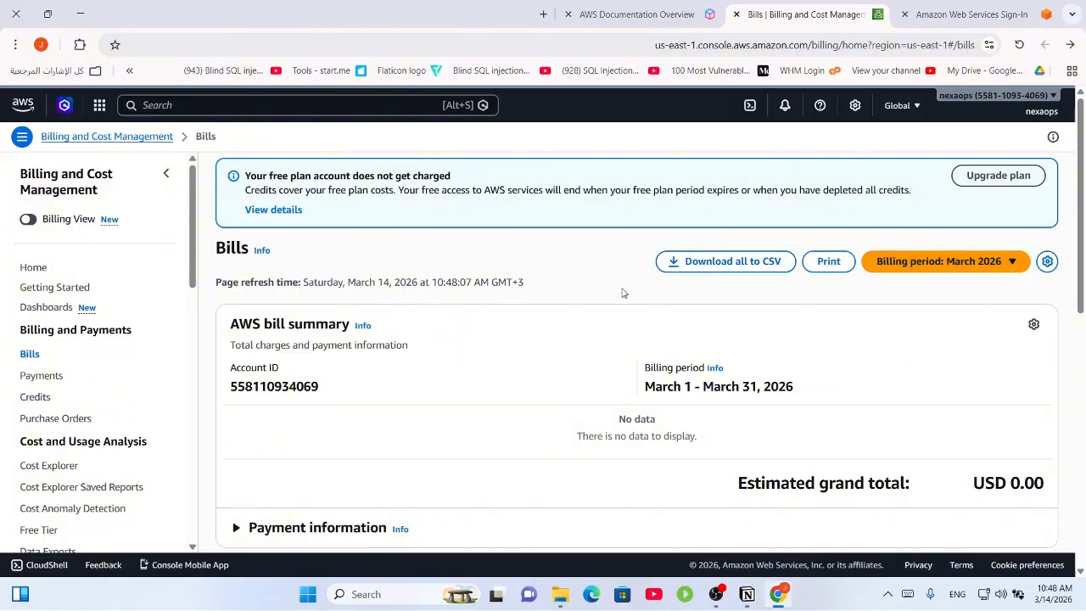
scroll(56, 425, down, 4)
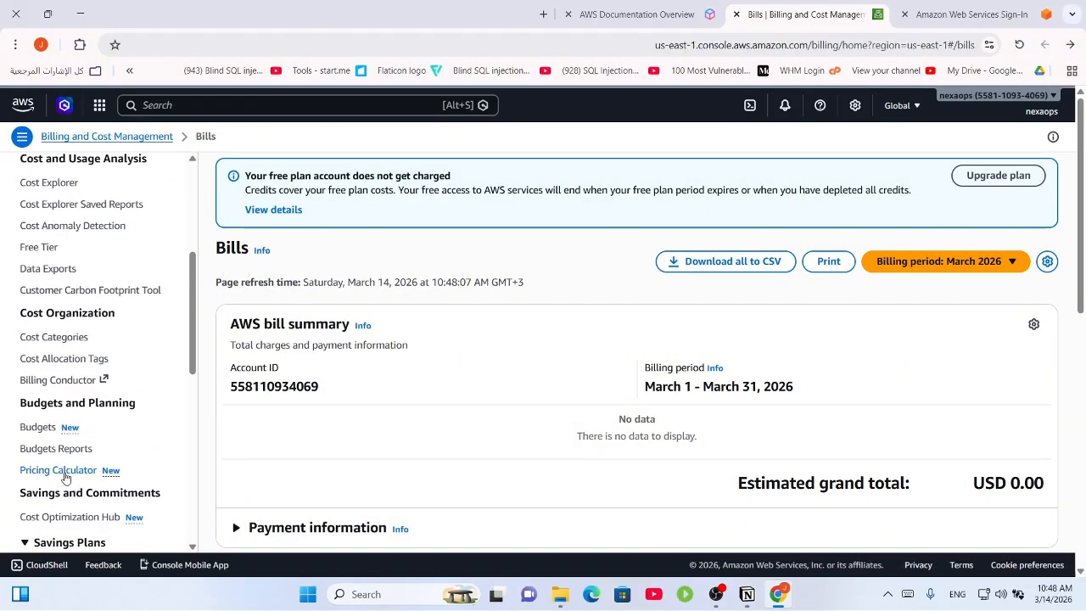
Open the Free Tier page and scroll through its summary, offers in use and best practices.
click(39, 247)
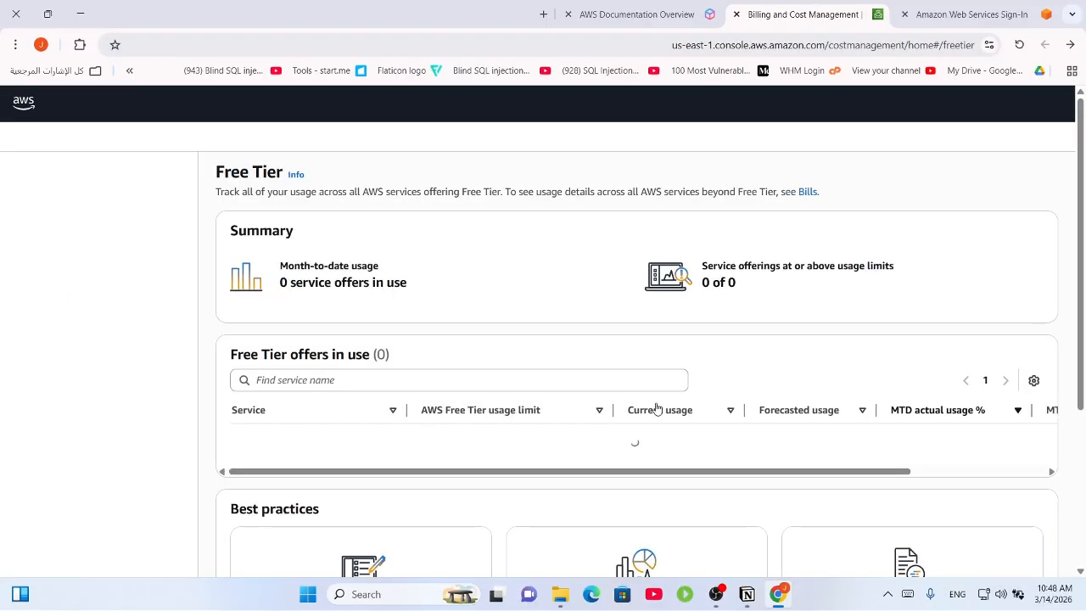
scroll(543, 460, down, 2)
scroll(598, 476, down, 1)
scroll(603, 483, up, 3)
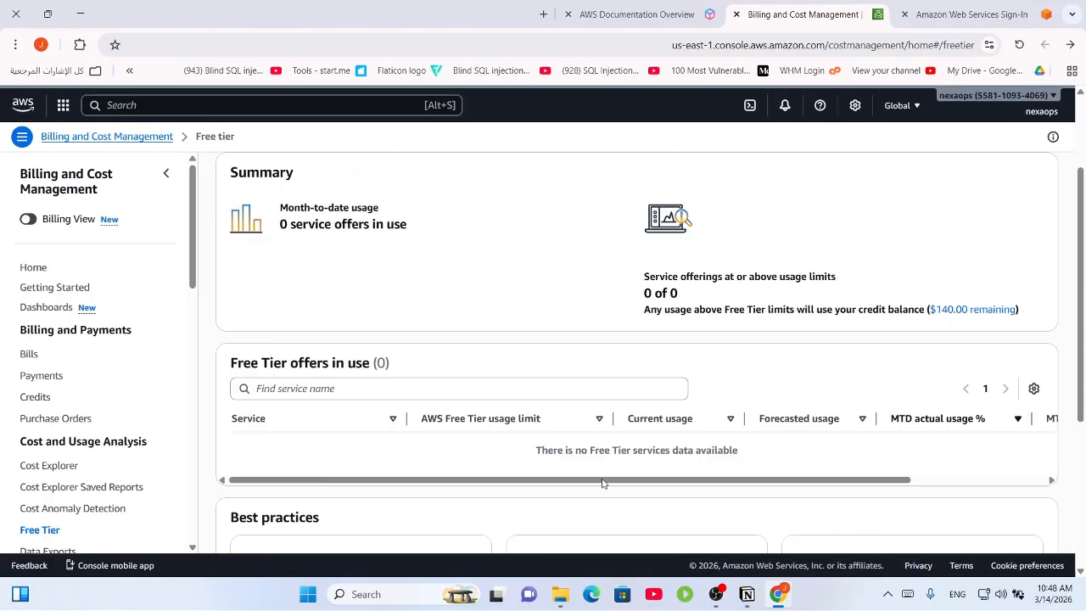
scroll(643, 470, down, 4)
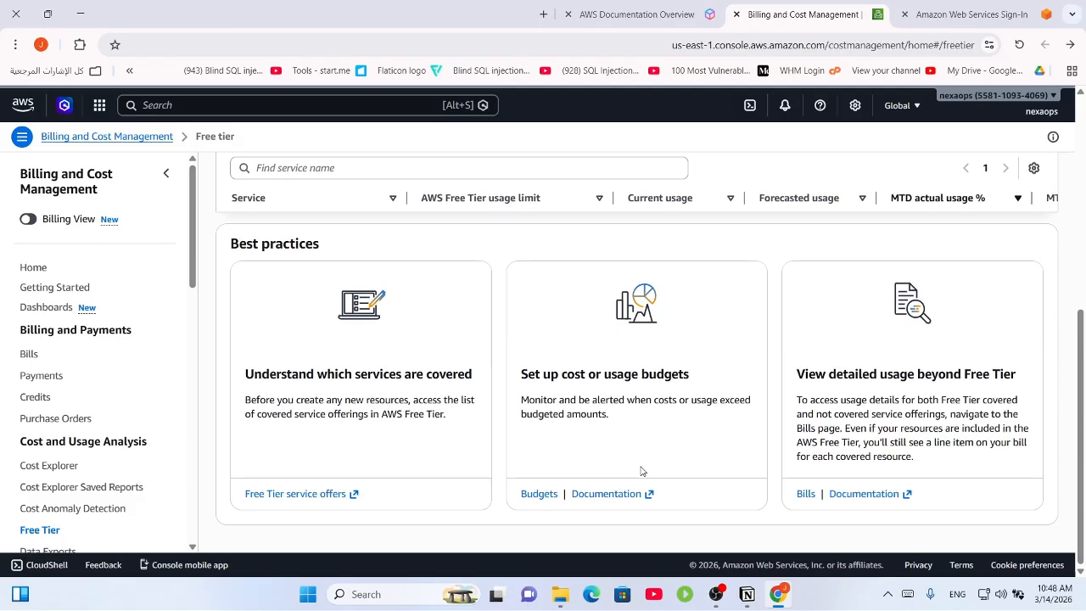
scroll(635, 471, up, 1)
scroll(57, 427, down, 2)
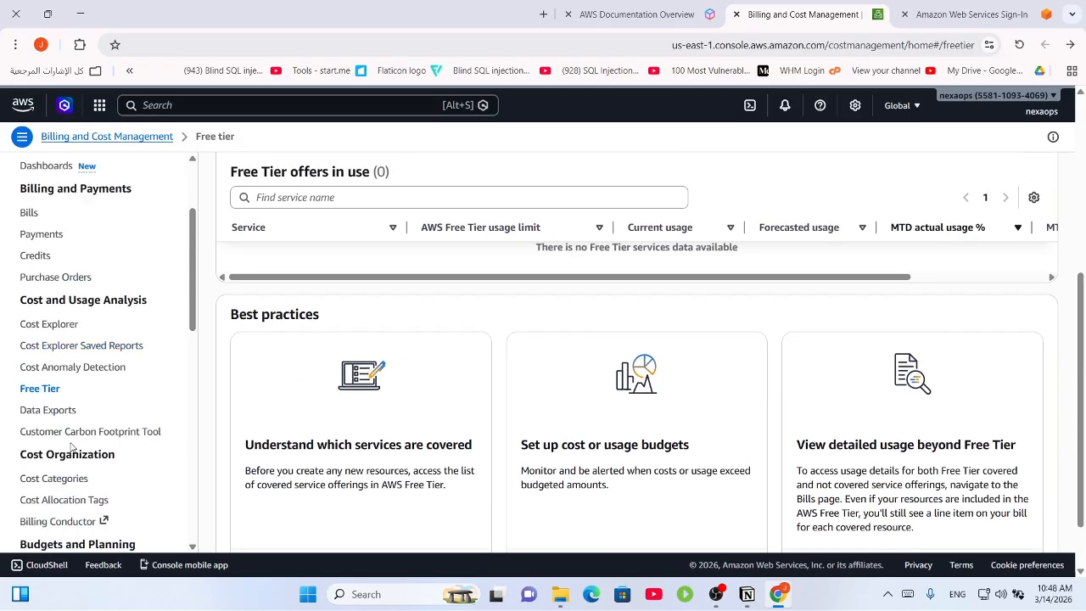
scroll(86, 500, up, 1)
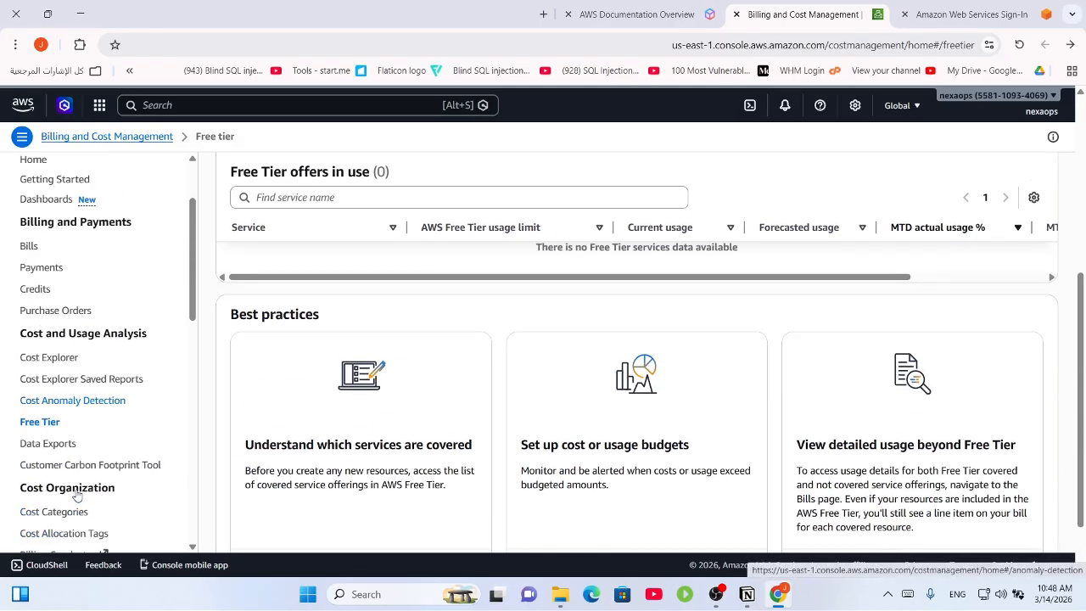
scroll(87, 490, down, 3)
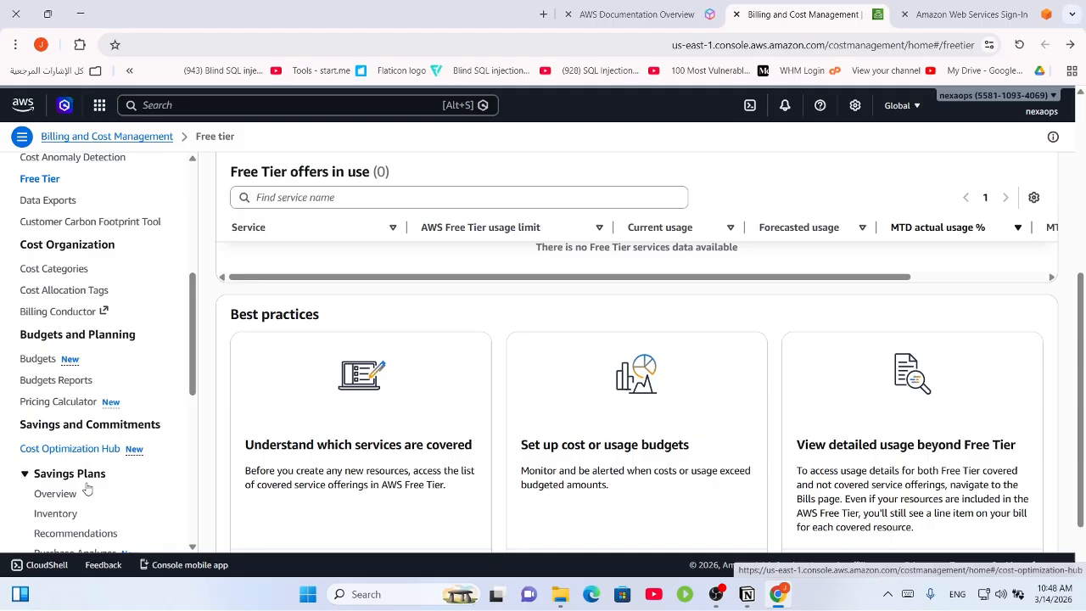
Open Budgets and examine the existing zero-spend budget's name and budget amount.
click(38, 358)
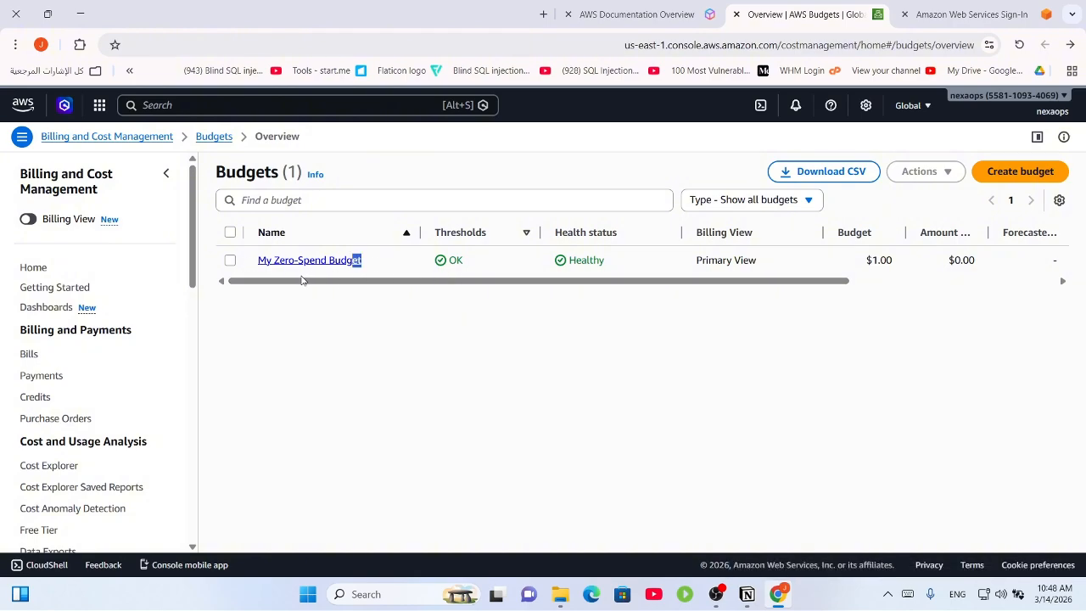
drag(303, 281, 259, 279)
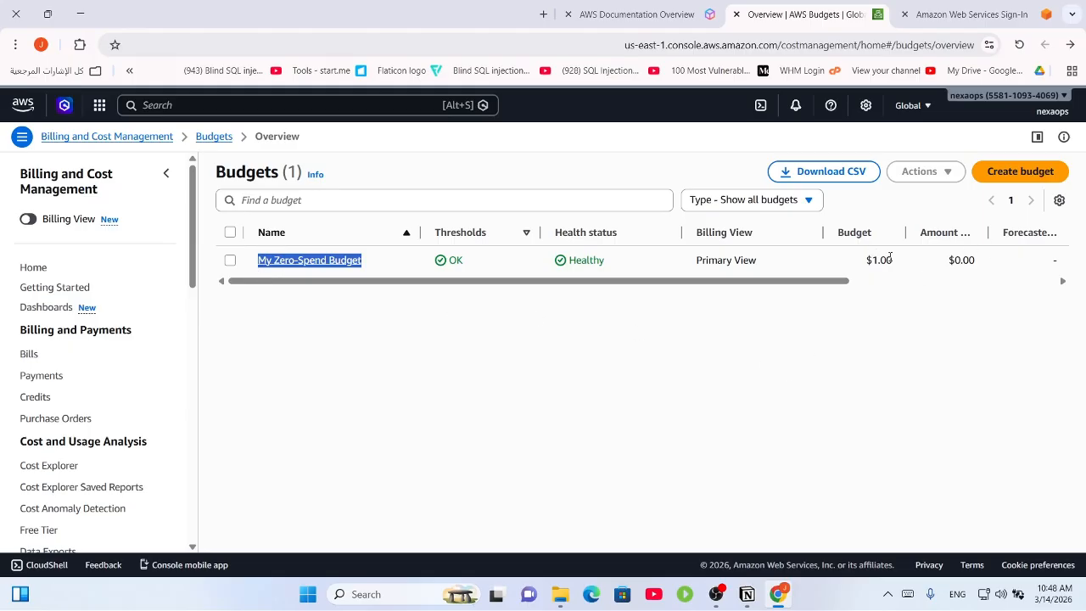
click(864, 264)
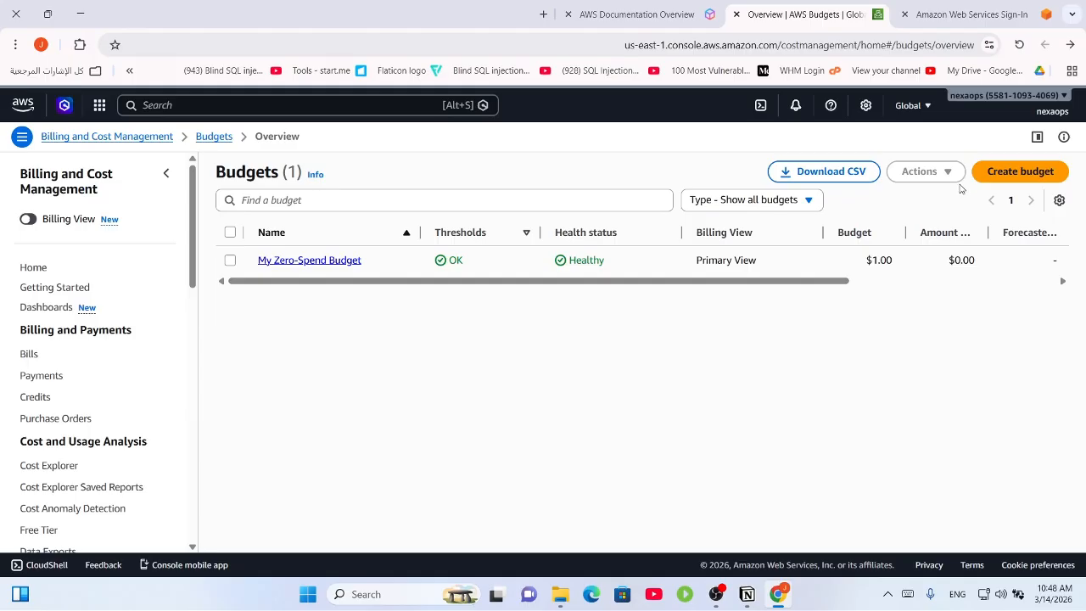
Start creating a new budget and scroll through the budget setup and template choices.
click(1012, 175)
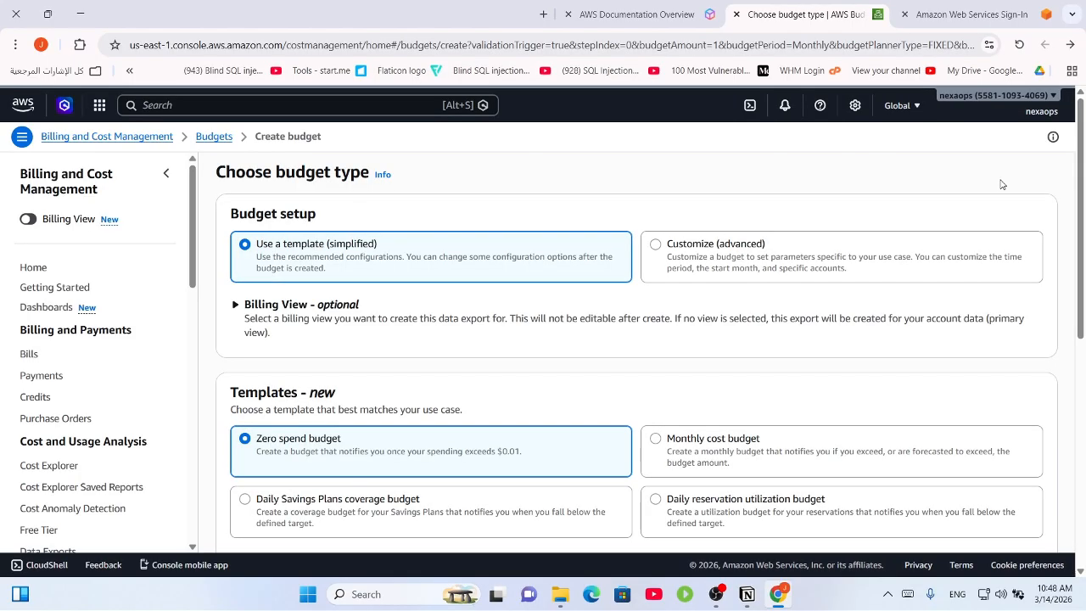
scroll(214, 446, down, 3)
scroll(106, 459, down, 7)
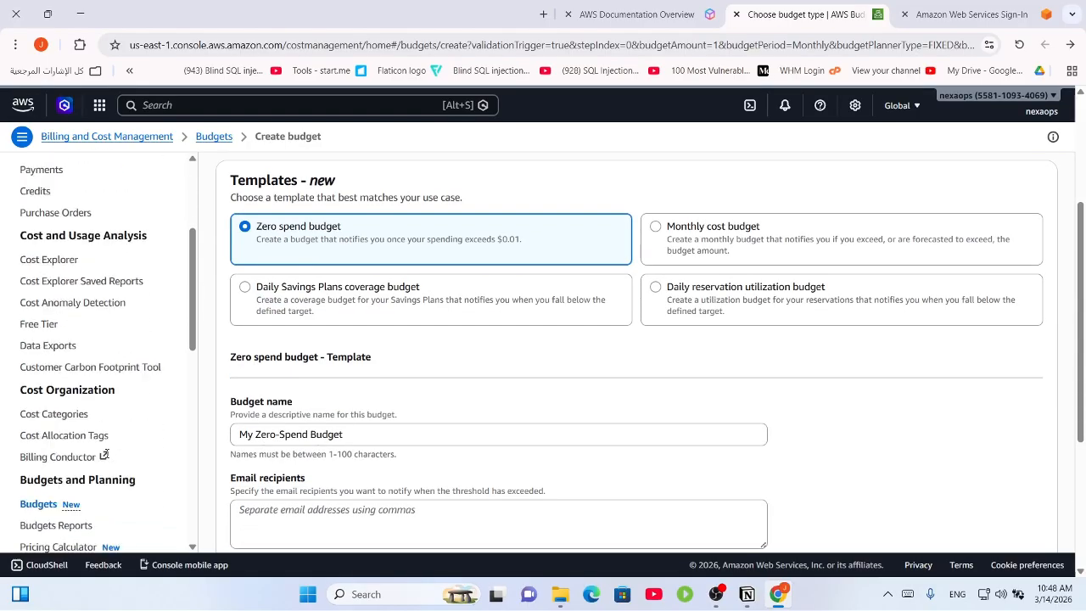
scroll(106, 458, up, 10)
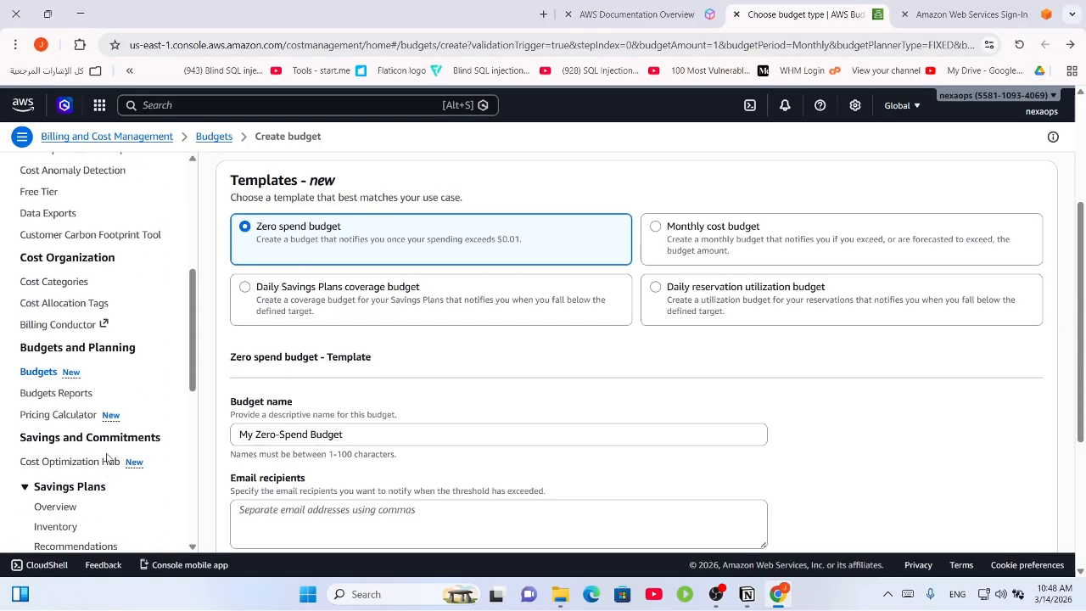
scroll(108, 458, down, 10)
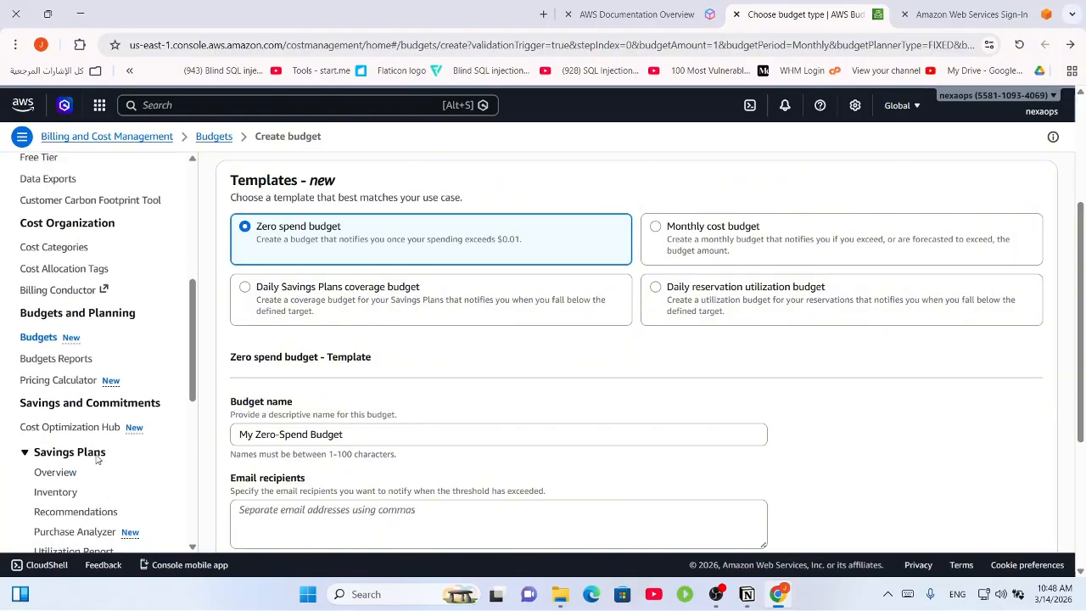
scroll(105, 488, up, 3)
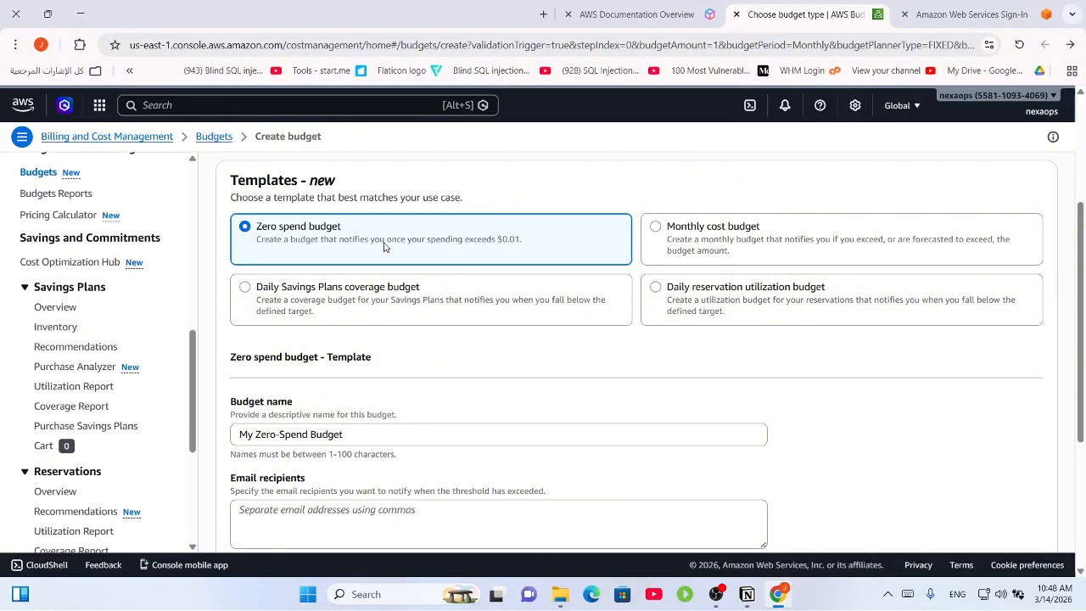
Read the simplified template option and the Zero spend budget template description by highlighting their text.
drag(320, 142, 283, 142)
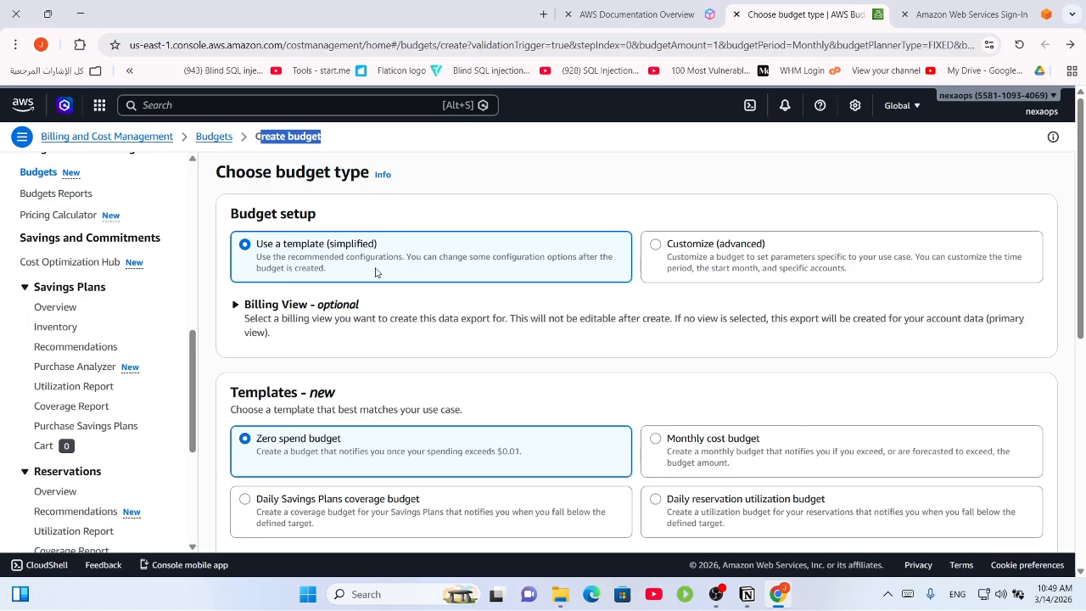
drag(365, 270, 275, 246)
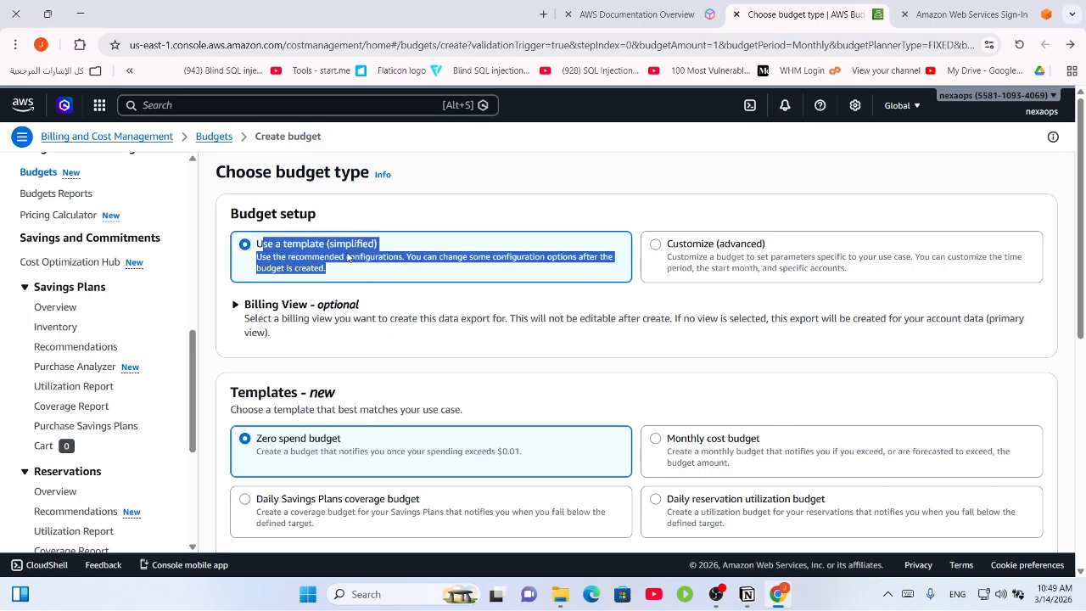
scroll(363, 266, down, 2)
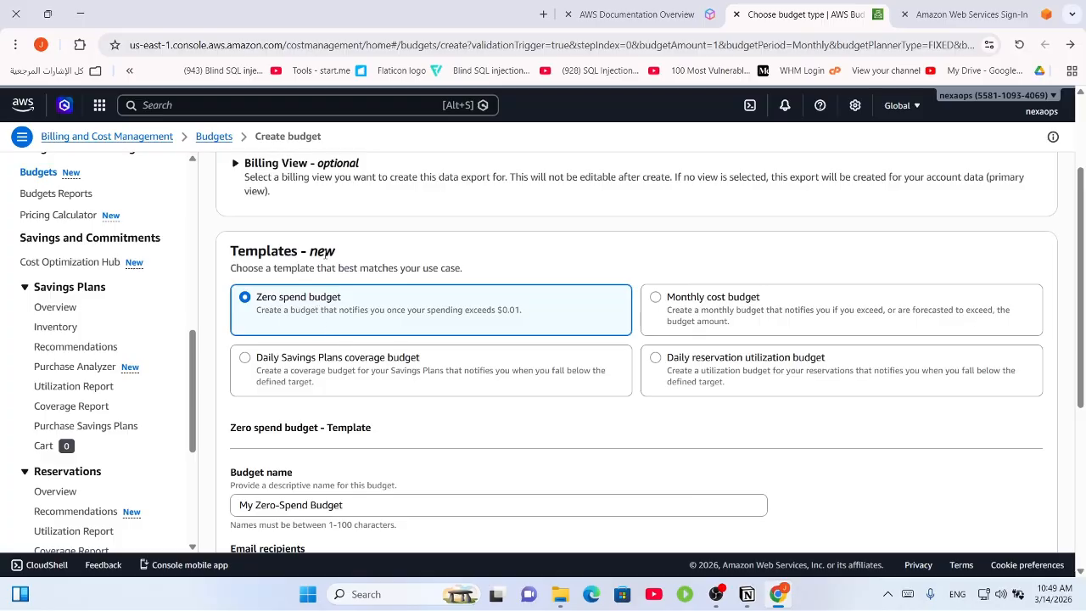
mouse_move(354, 322)
mouse_down()
mouse_move(286, 303)
mouse_move(355, 315)
mouse_up()
click(367, 320)
drag(399, 315, 257, 306)
click(535, 320)
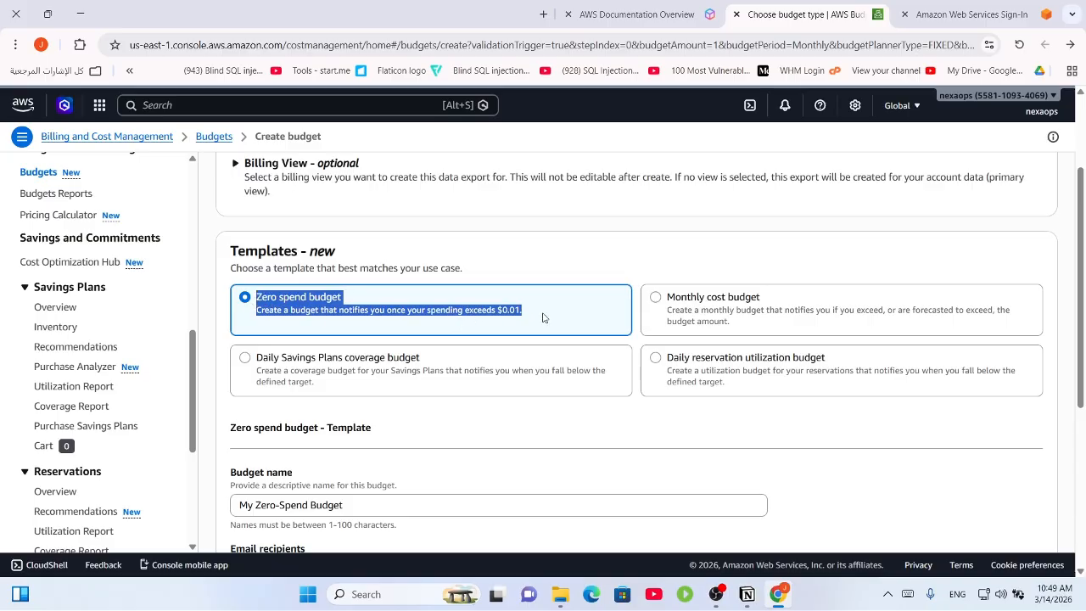
drag(543, 317, 486, 321)
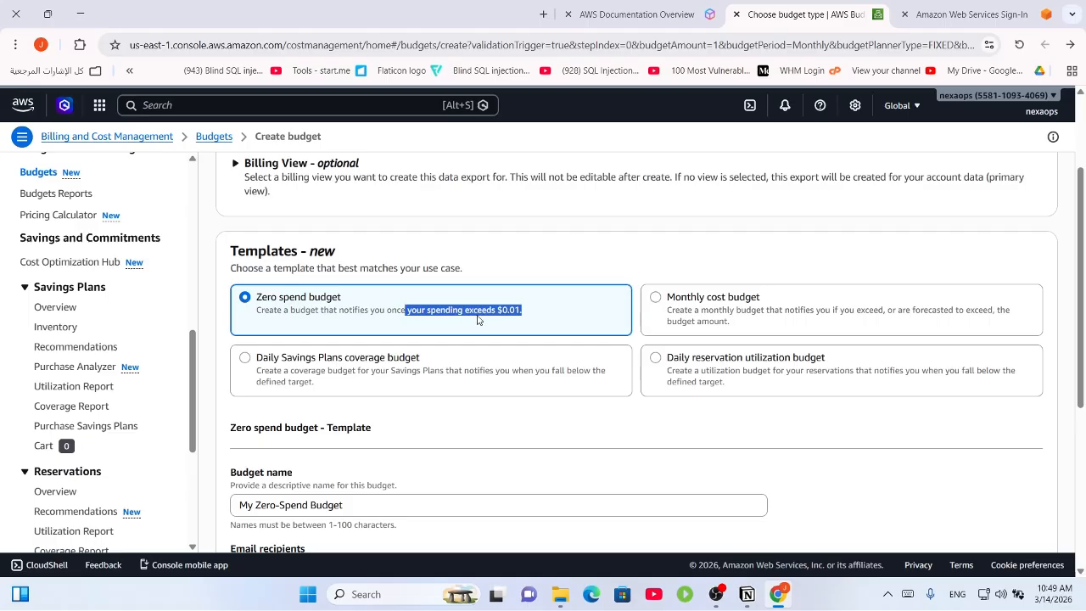
click(465, 322)
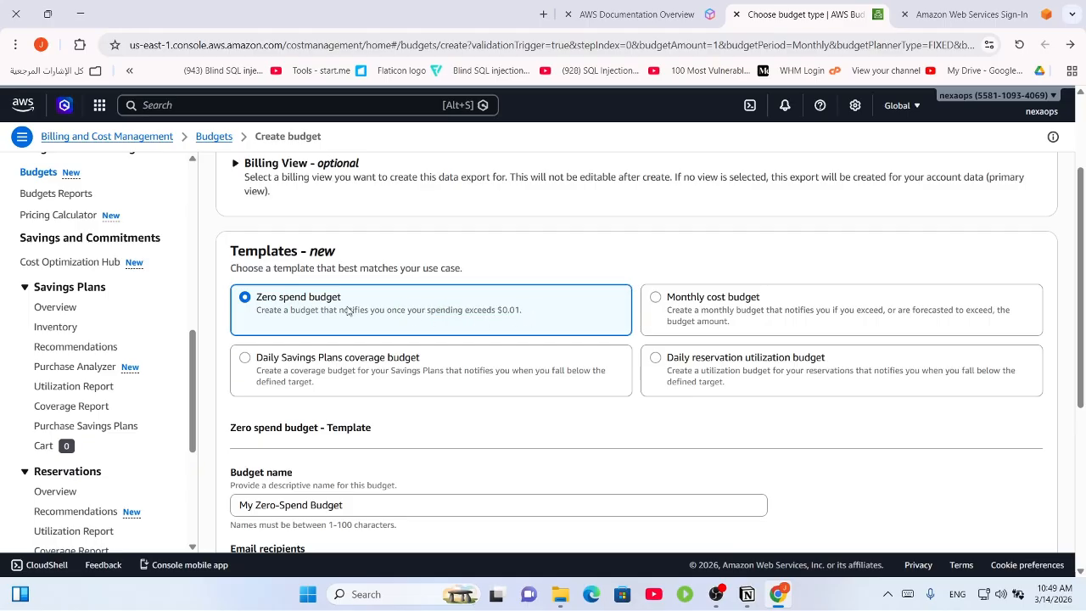
scroll(348, 311, down, 1)
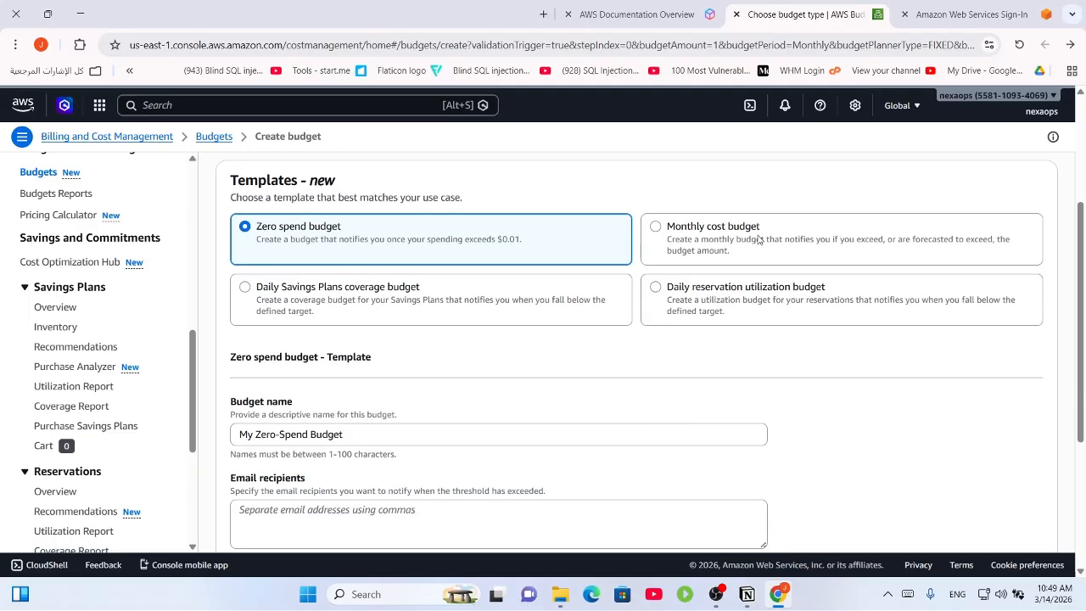
Select the budget name and fill in the contact's e-mail as the alert recipient.
scroll(444, 428, down, 2)
click(295, 293)
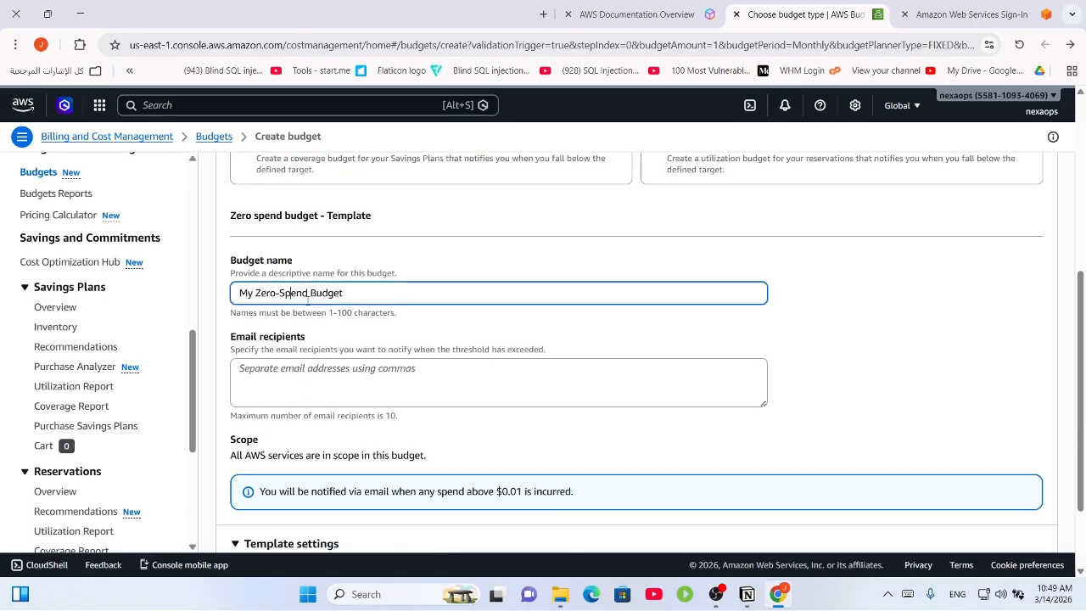
triple_click(295, 293)
scroll(370, 346, down, 2)
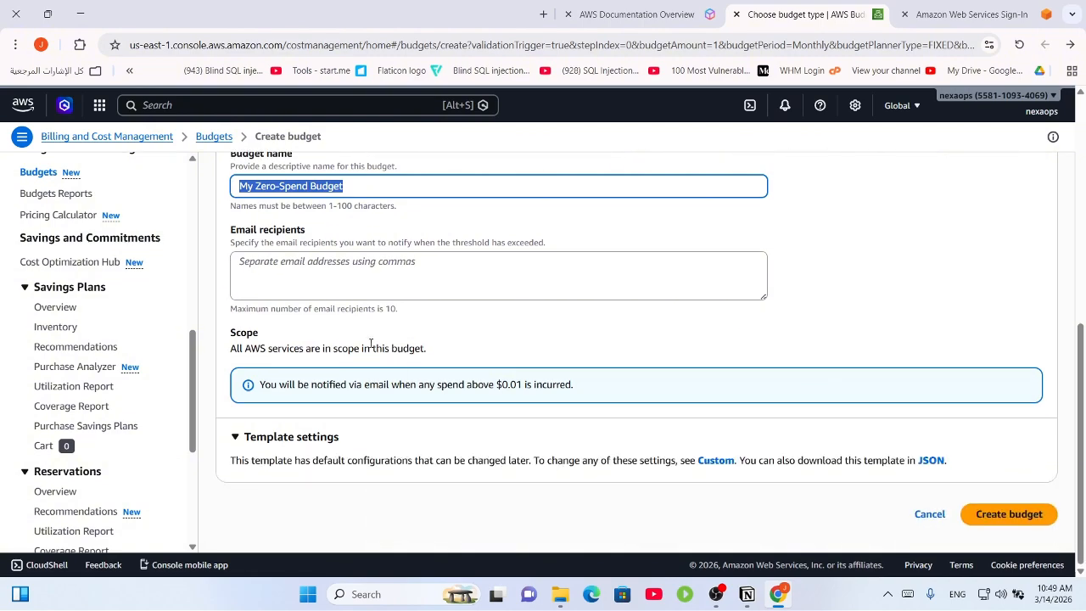
click(349, 279)
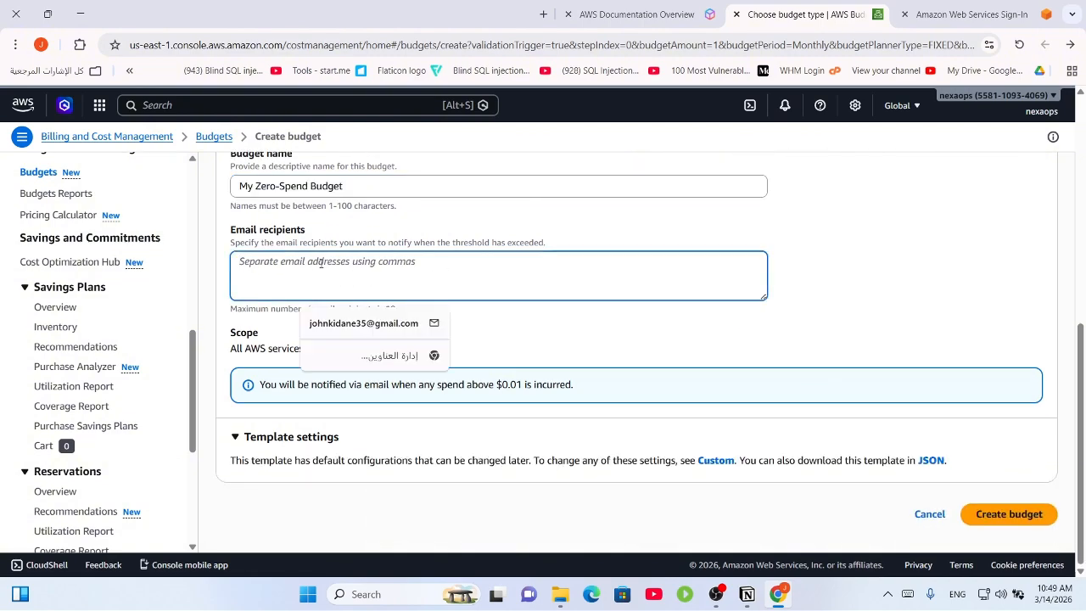
drag(338, 245, 526, 263)
click(526, 263)
click(373, 323)
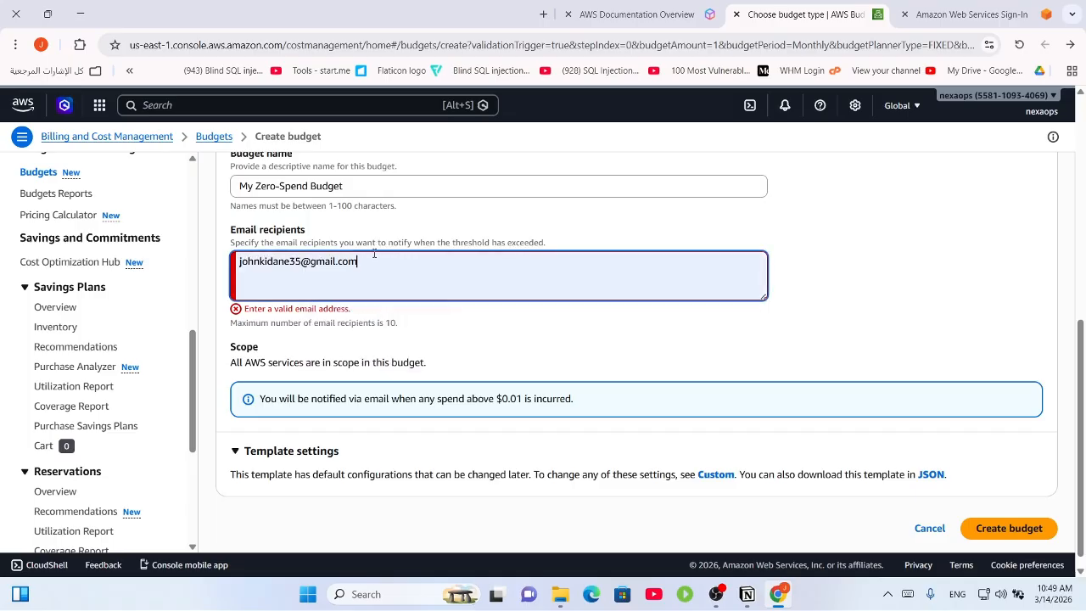
drag(364, 263, 146, 225)
scroll(542, 339, down, 1)
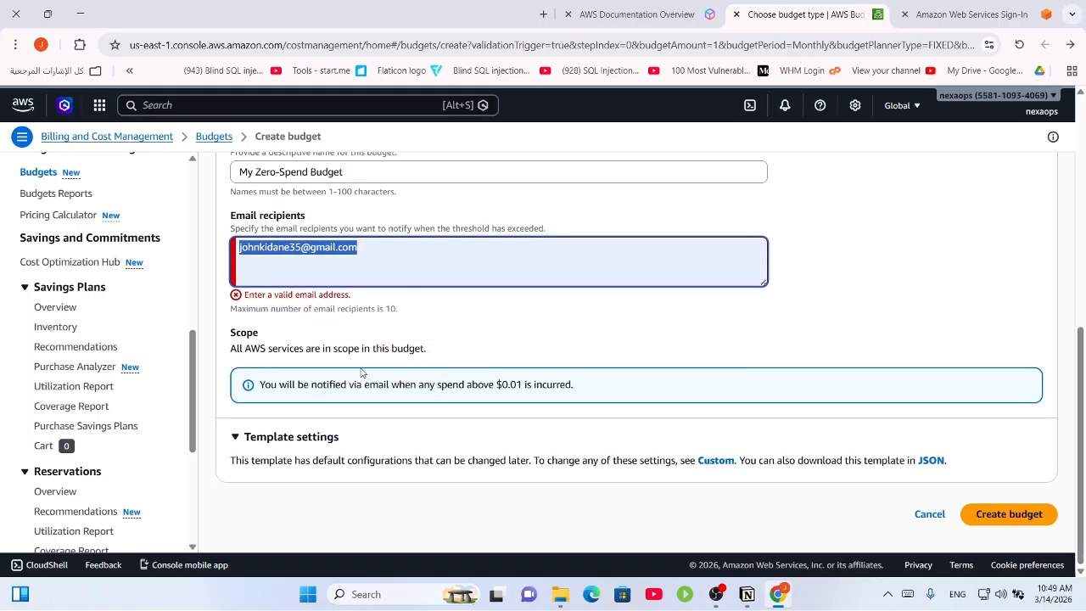
Review the budget's scope, notification note and template settings, then cancel the budget creation.
drag(258, 348, 230, 348)
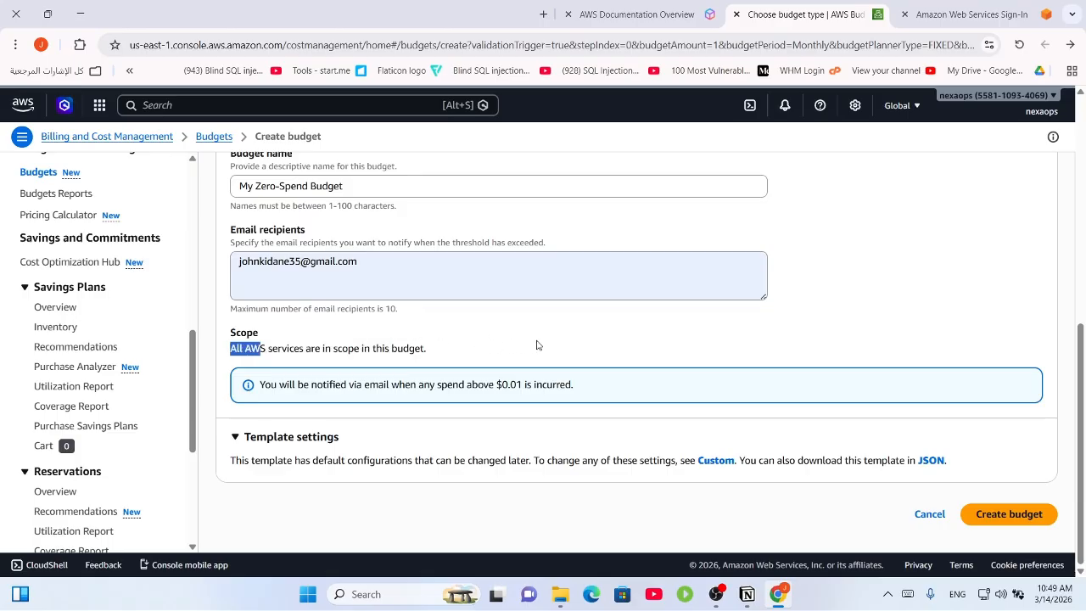
click(387, 360)
drag(434, 357, 558, 381)
click(469, 391)
click(466, 385)
drag(469, 387, 280, 390)
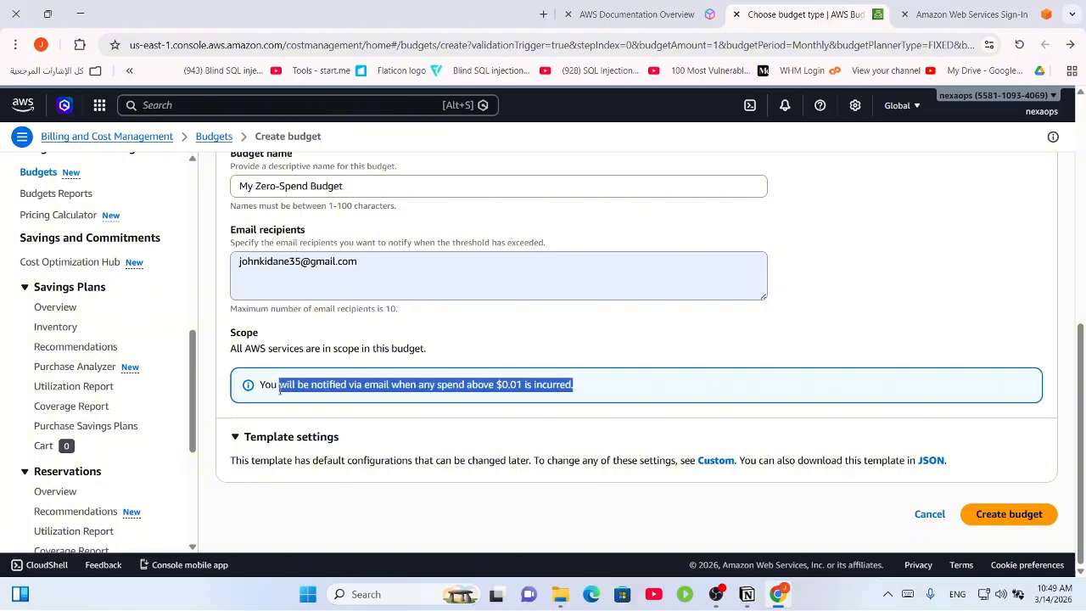
click(286, 438)
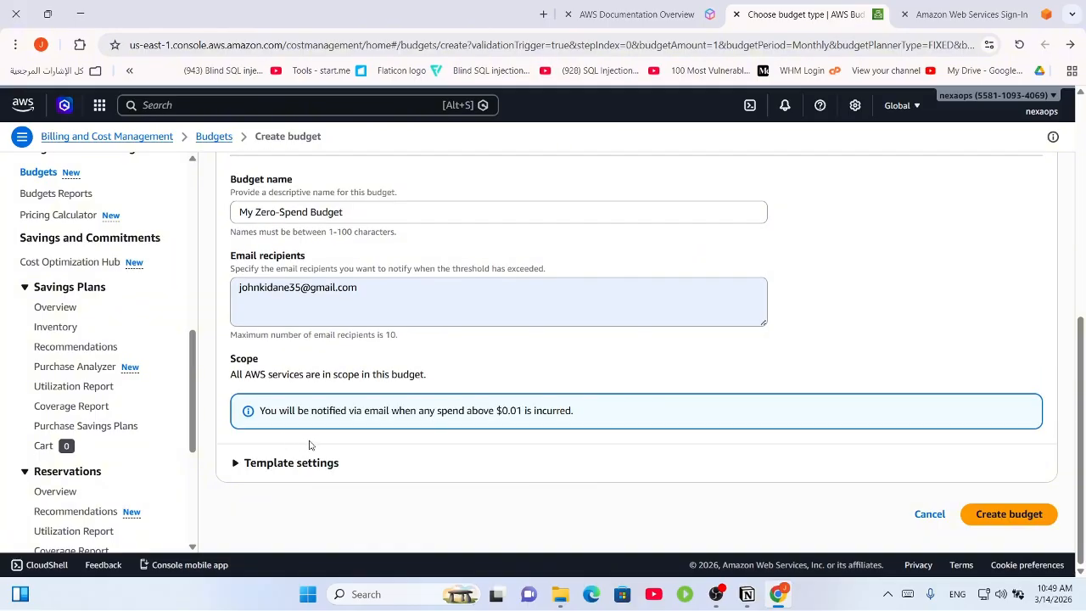
click(314, 463)
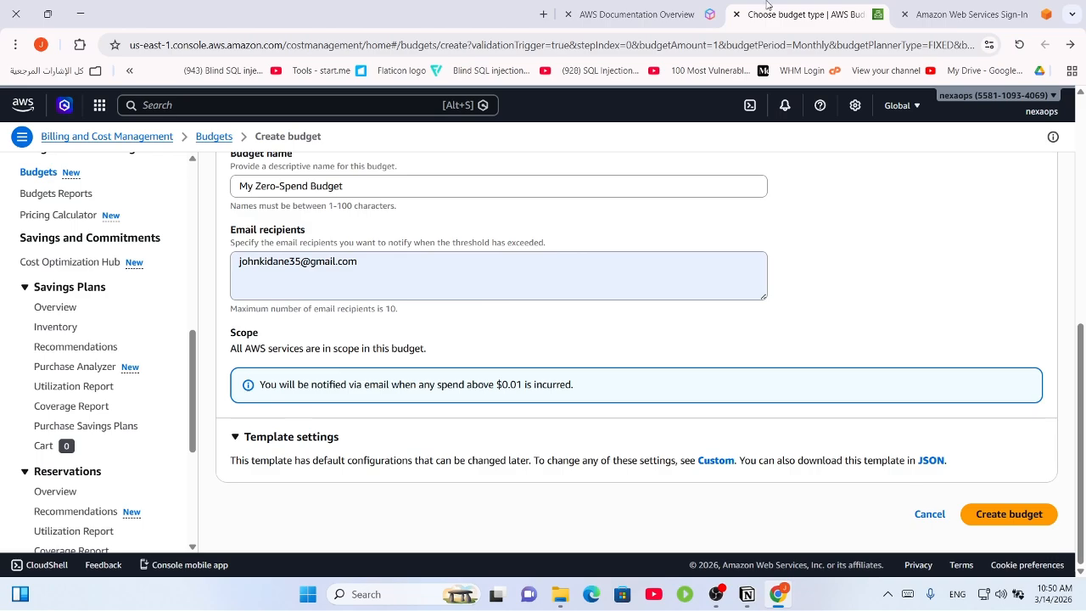
click(933, 515)
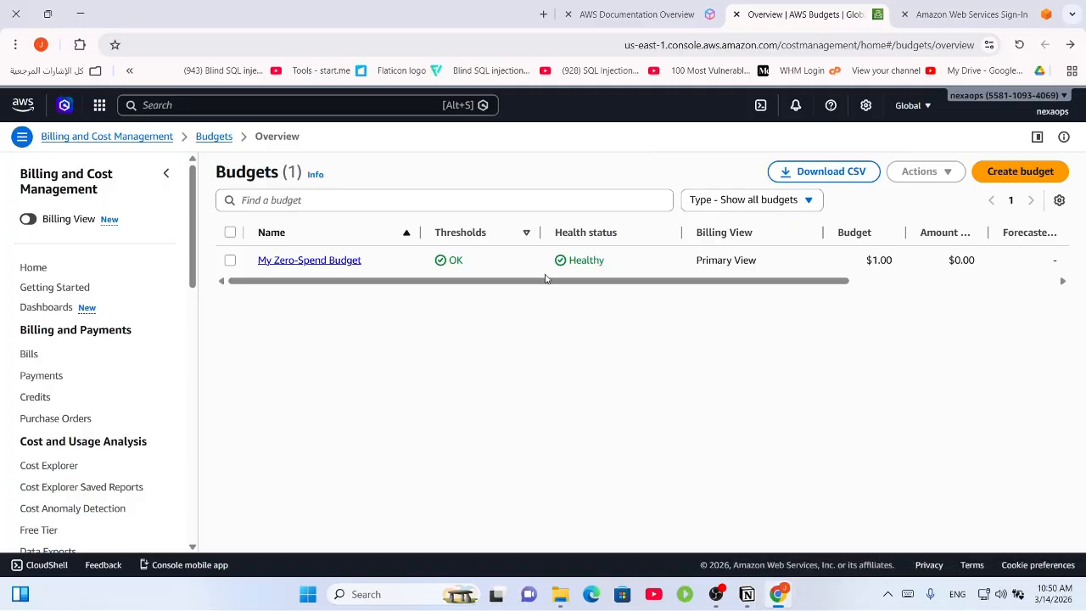
Check the zero-spend budget's health status in the budget list, then open Billing preferences.
double_click(573, 256)
drag(764, 279, 320, 285)
scroll(49, 436, down, 3)
scroll(123, 435, down, 6)
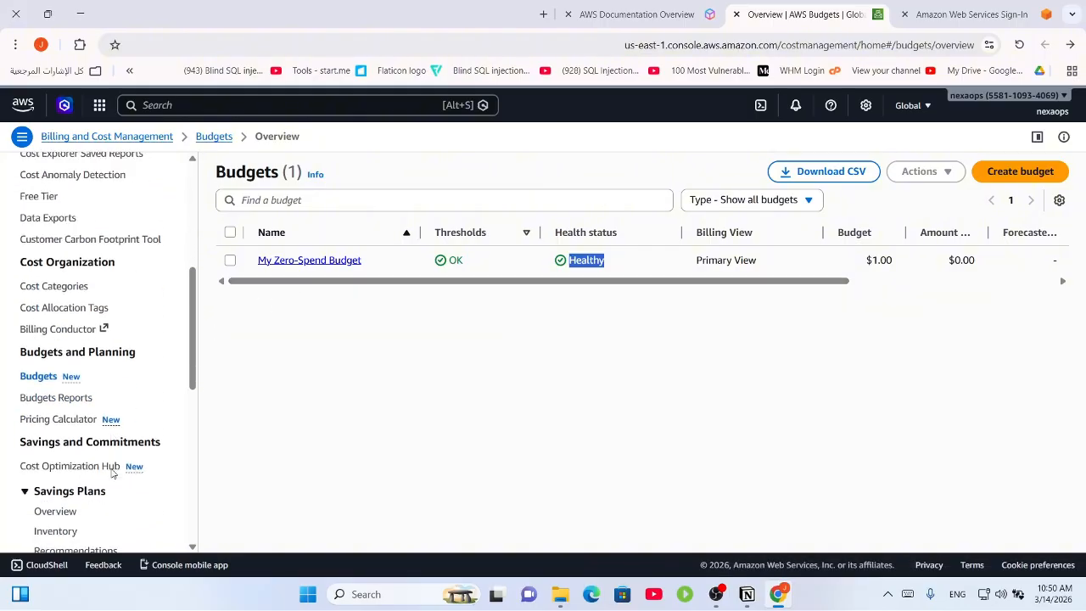
scroll(110, 497, down, 5)
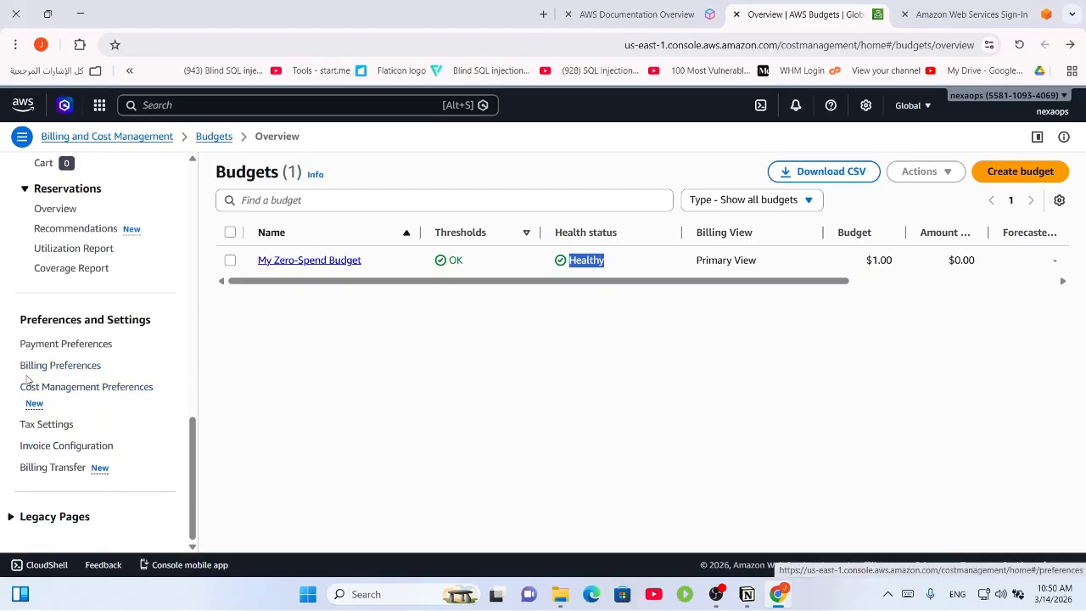
click(83, 369)
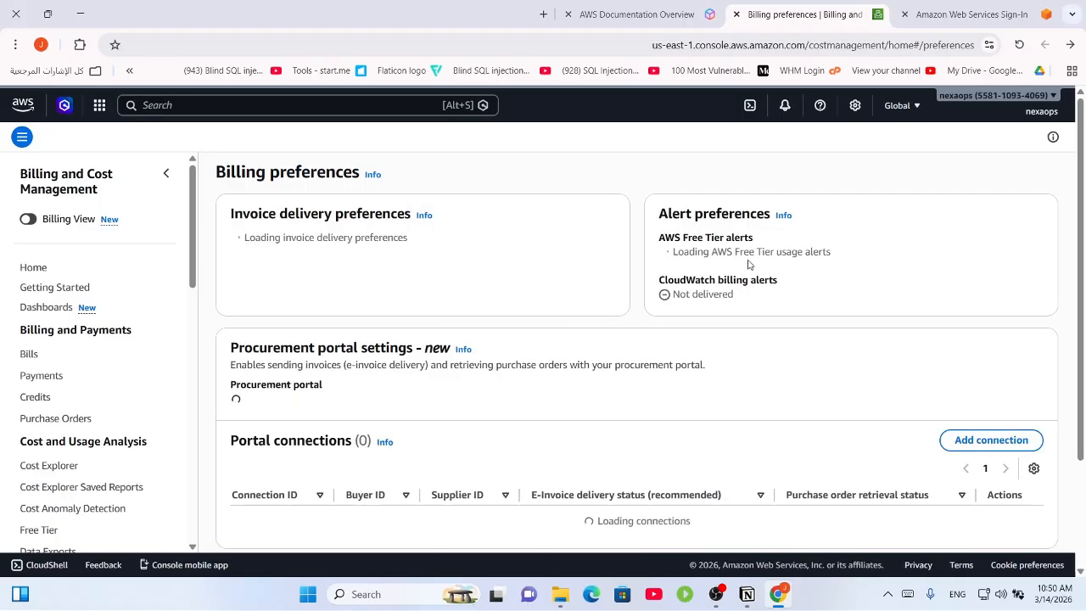
Examine the Billing preferences page, especially the Free Tier alert delivery in Alert preferences.
scroll(553, 352, down, 2)
scroll(555, 364, up, 2)
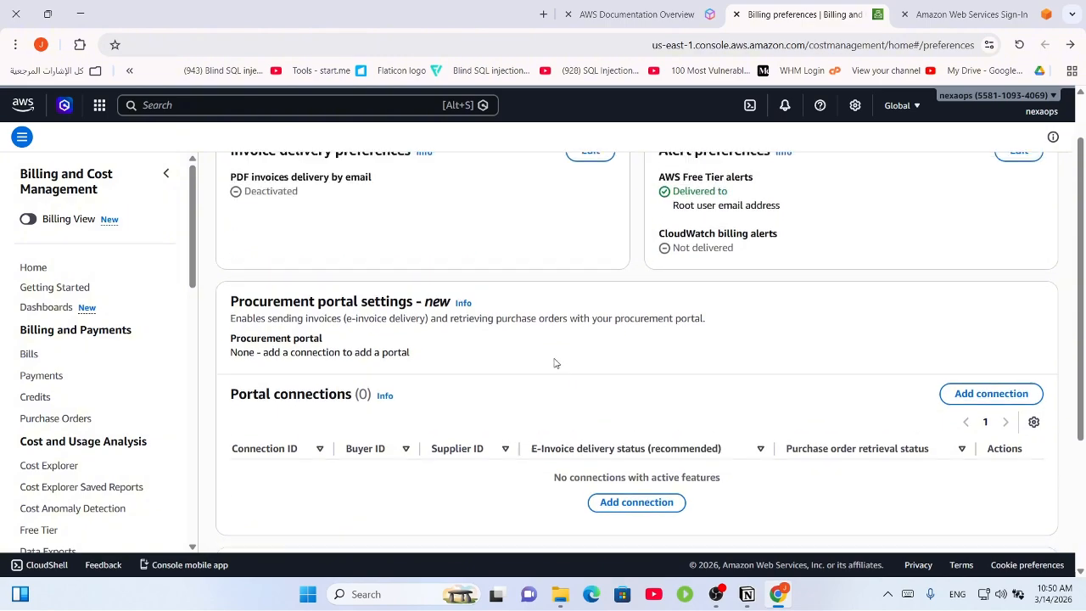
scroll(552, 351, down, 4)
scroll(424, 407, up, 3)
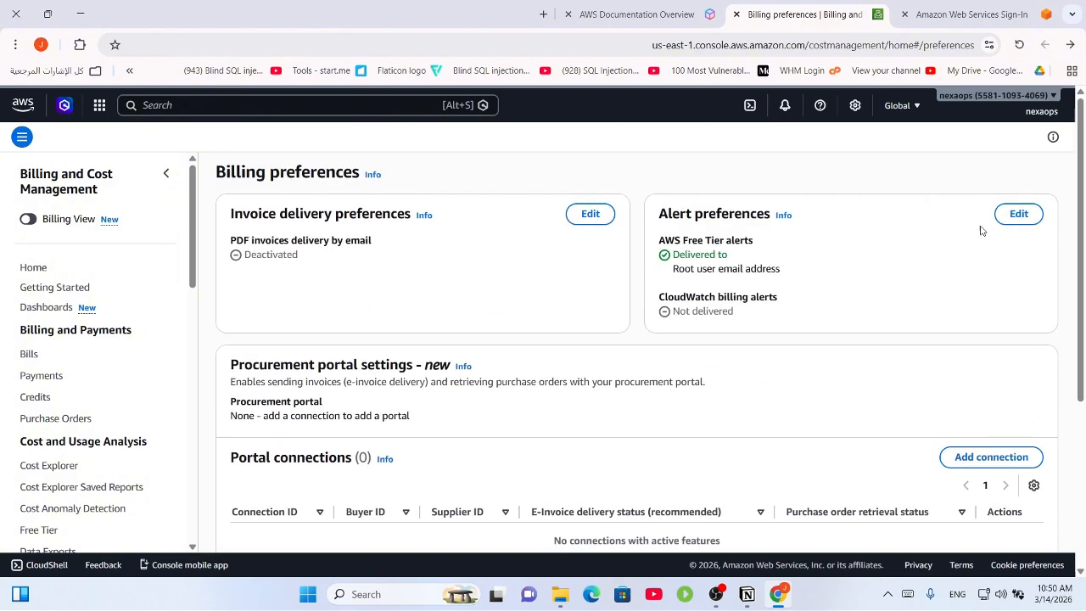
drag(753, 240, 659, 240)
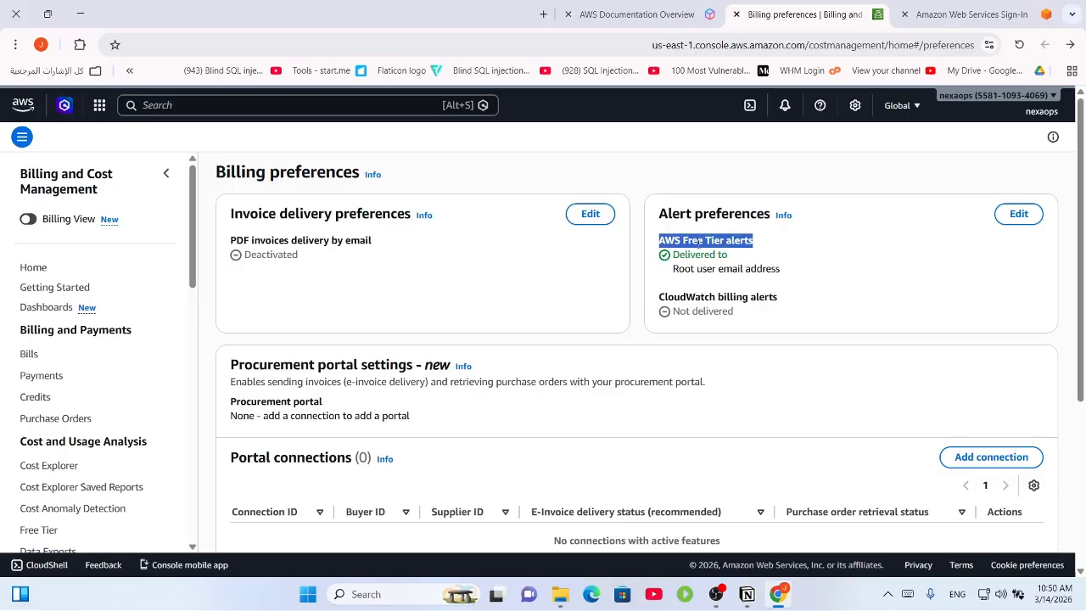
click(781, 244)
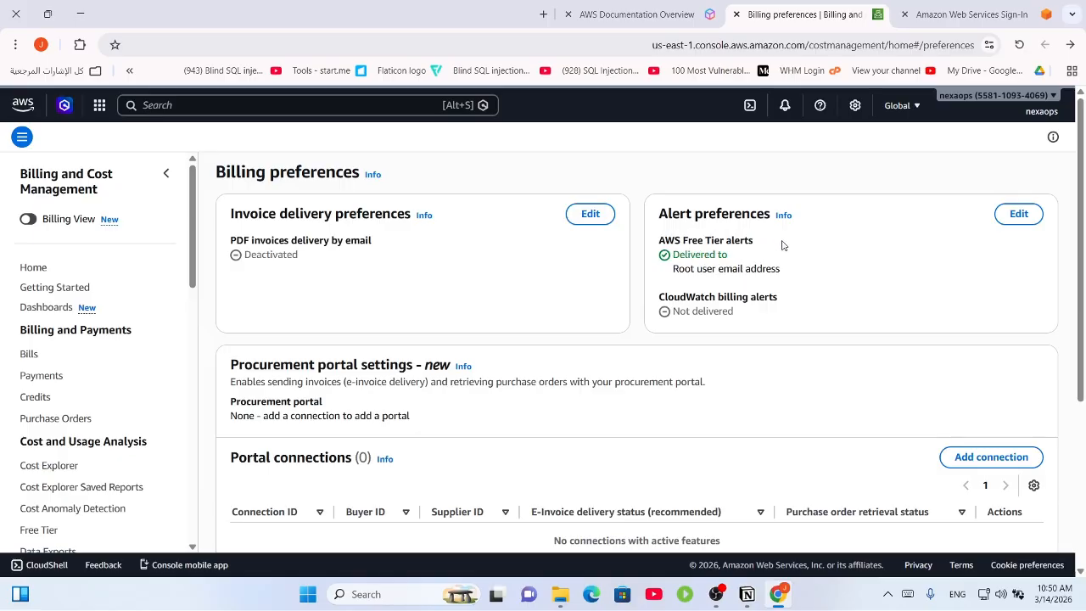
drag(780, 244, 676, 241)
Open the alert preferences for editing, review the Free Tier and CloudWatch billing alert options, and cancel editing.
click(1018, 214)
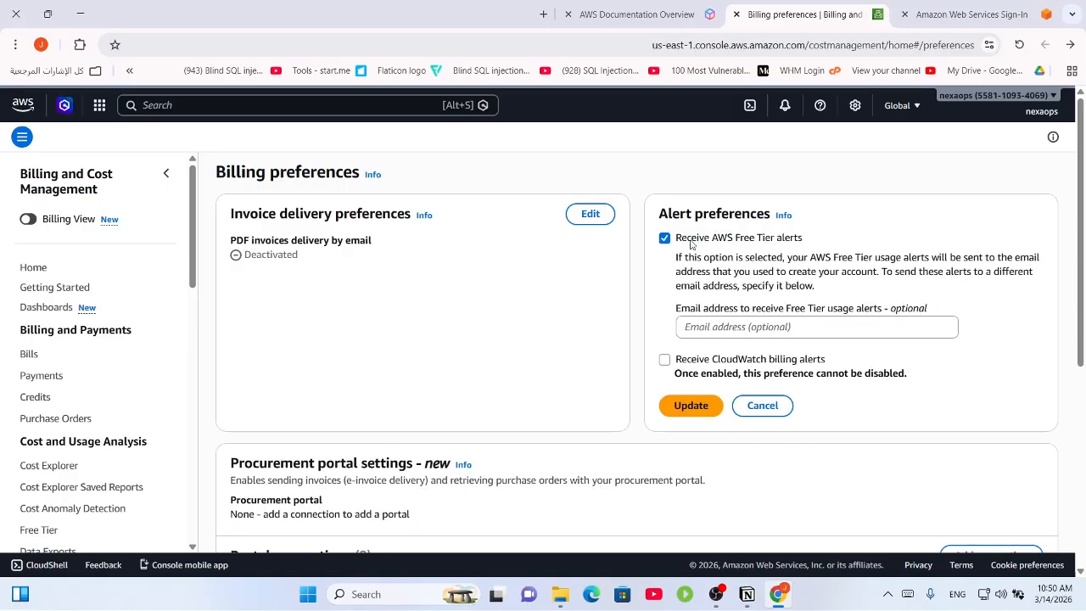
drag(806, 240, 675, 241)
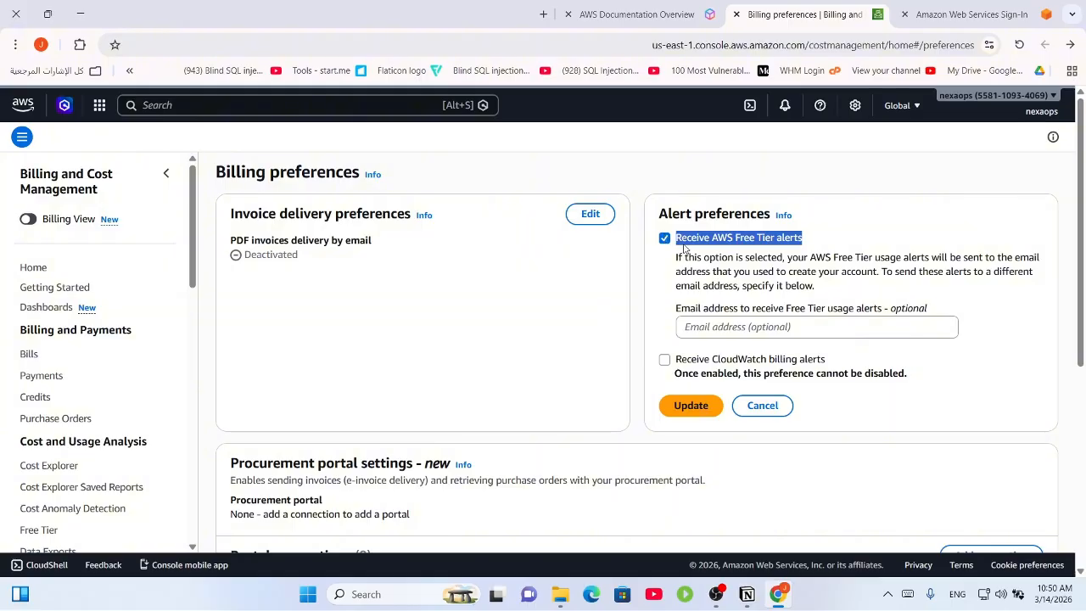
drag(721, 257, 1052, 298)
click(767, 330)
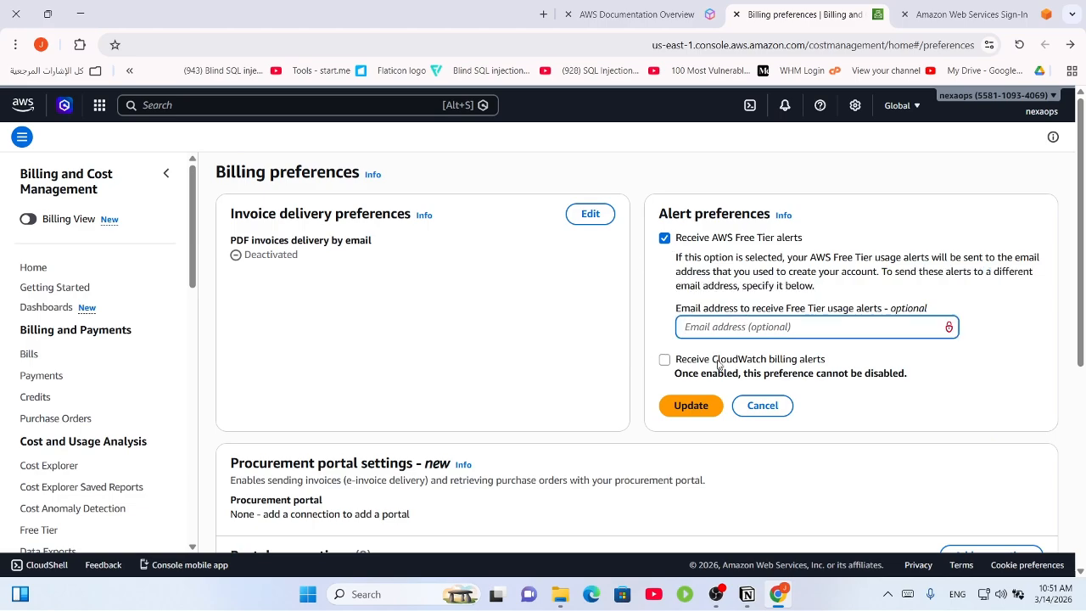
drag(714, 360, 769, 360)
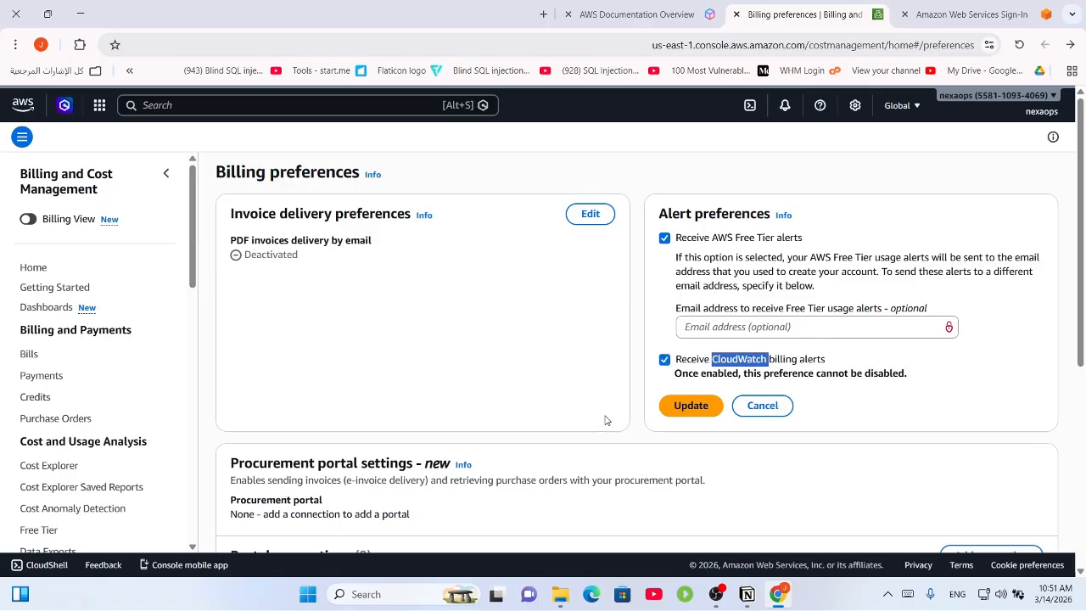
click(779, 370)
drag(770, 360, 713, 360)
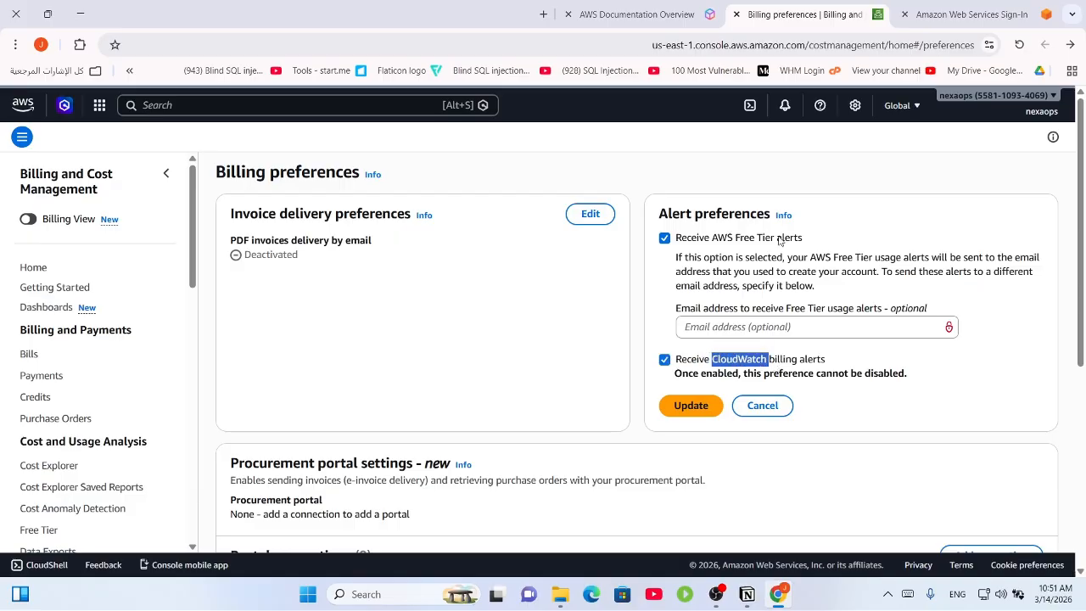
click(664, 360)
click(763, 406)
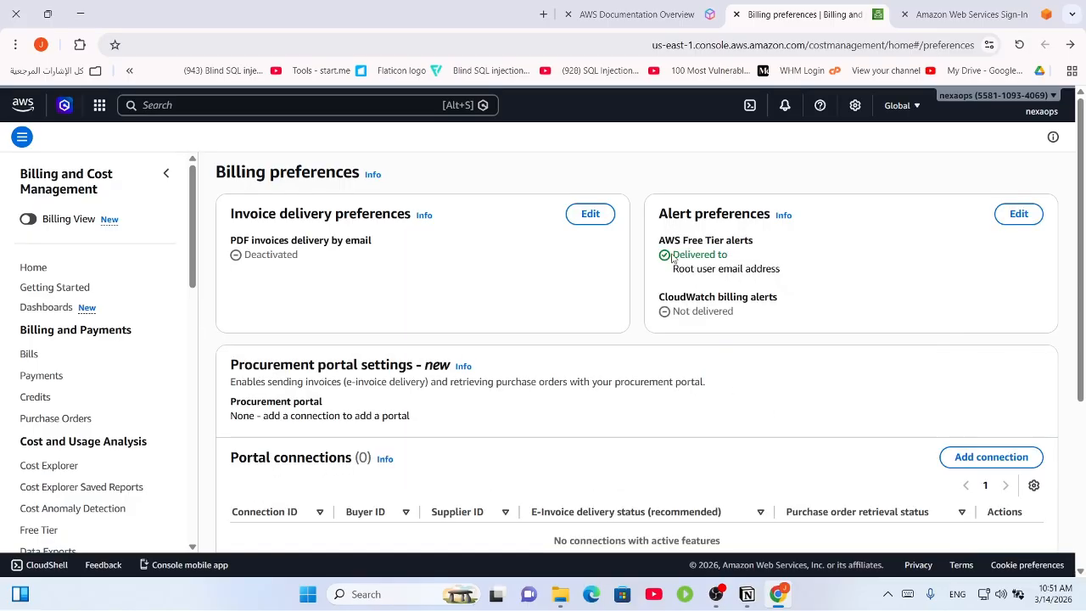
Place the browser beside the Notion notes, read the notes on billing alerts and EC2 options, and restore the browser.
drag(672, 257, 763, 259)
scroll(362, 344, down, 3)
scroll(848, 304, up, 3)
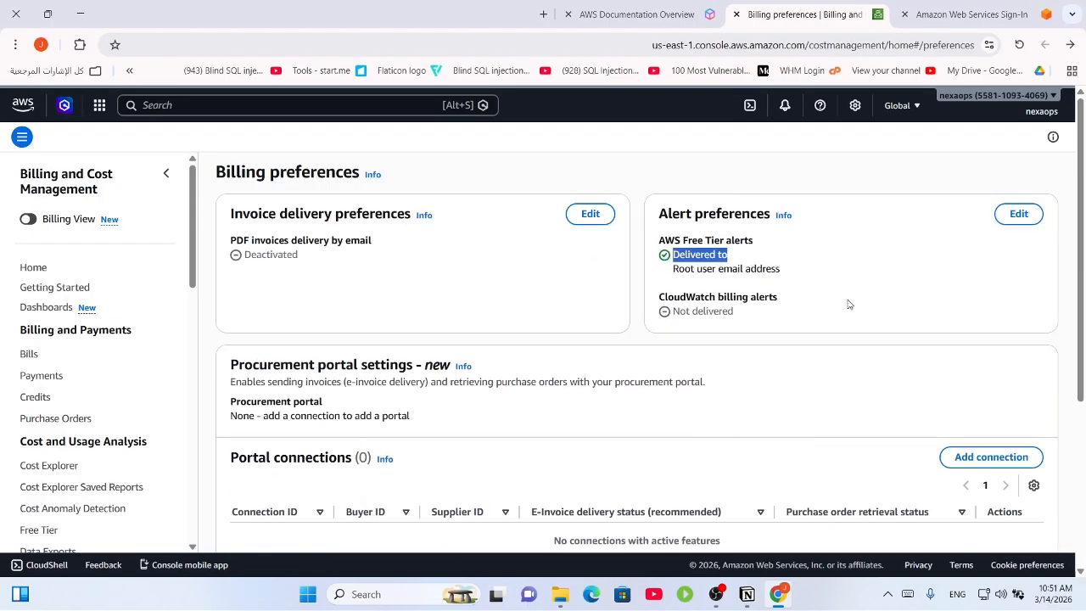
key(super+Left)
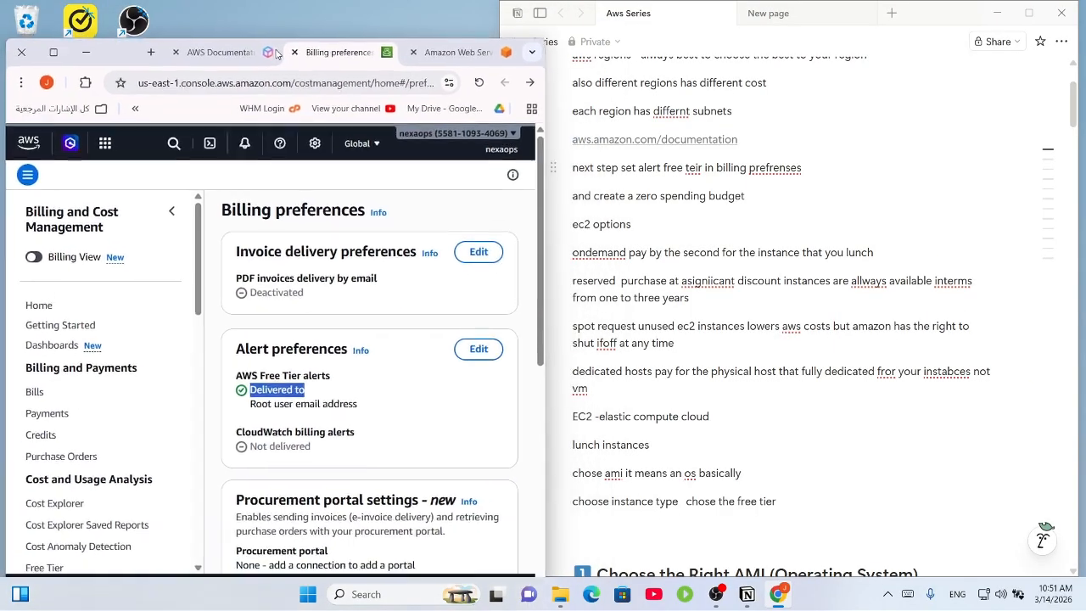
scroll(702, 236, up, 3)
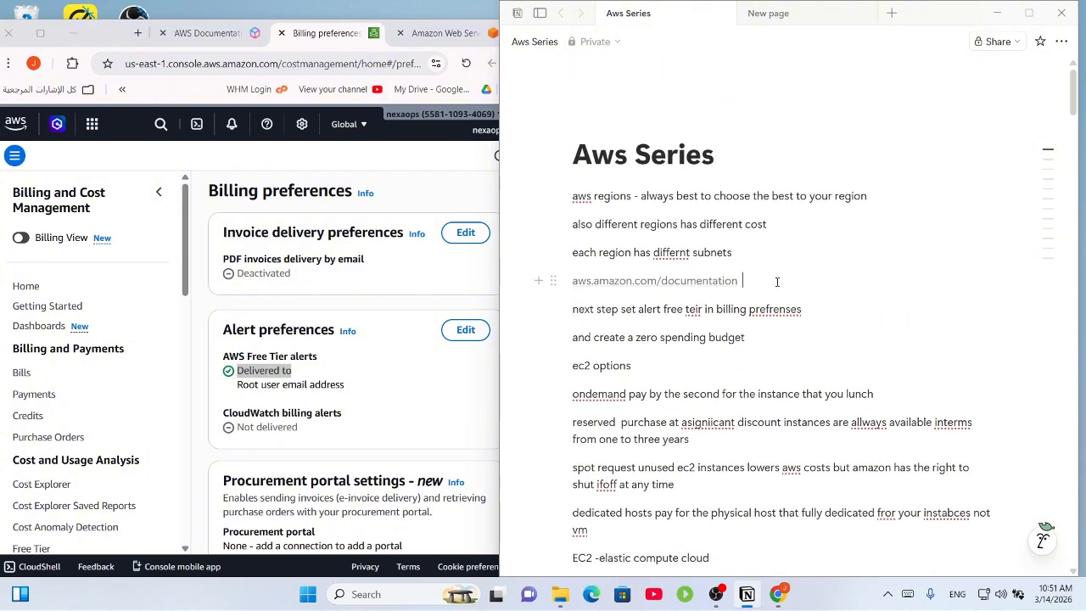
scroll(657, 312, down, 1)
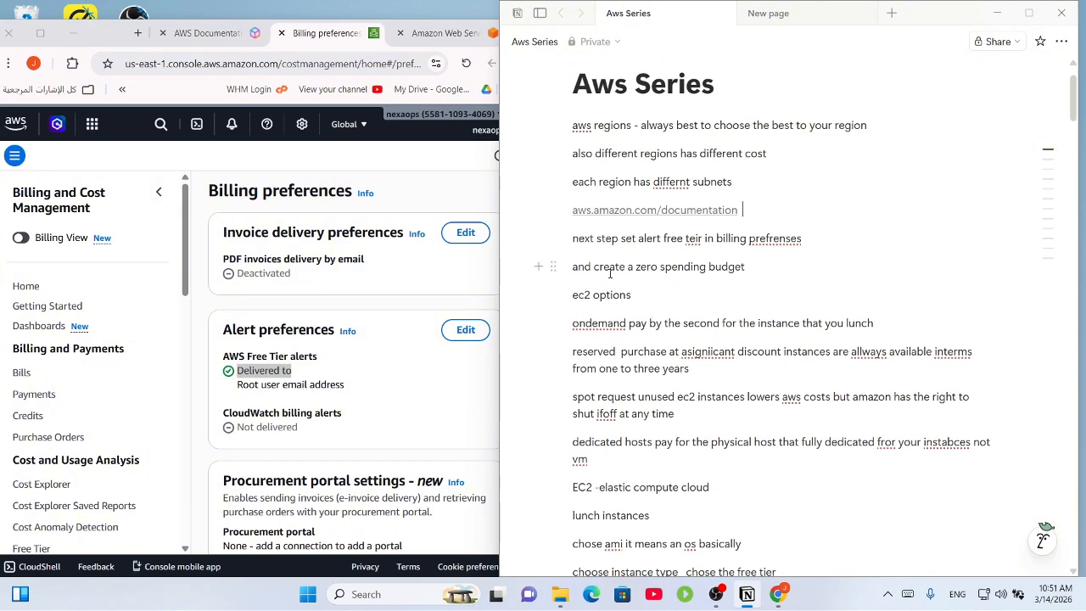
drag(661, 268, 735, 269)
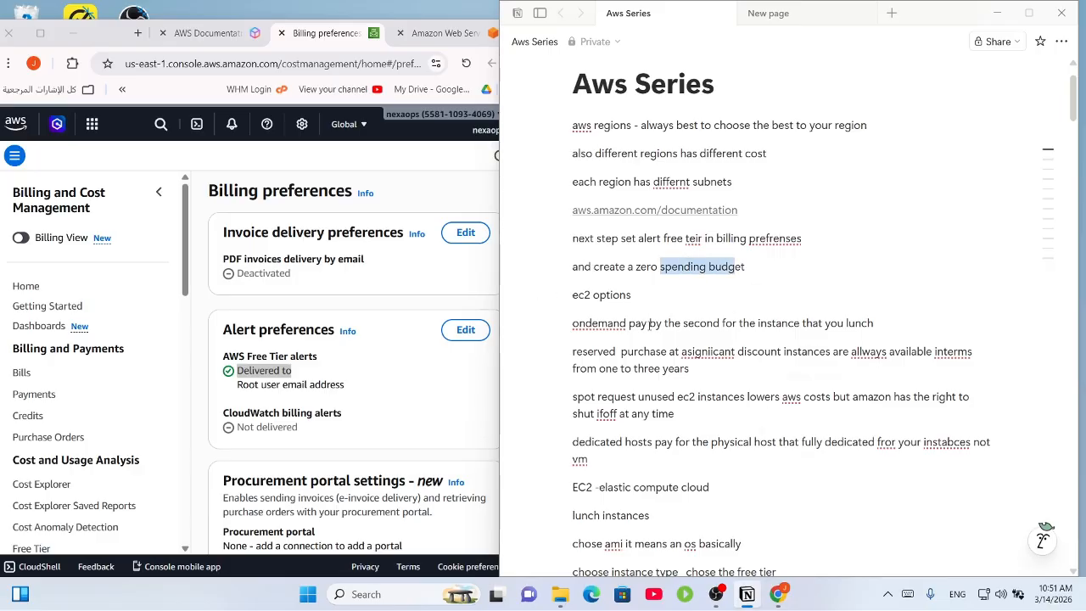
scroll(649, 321, down, 1)
drag(665, 229, 563, 231)
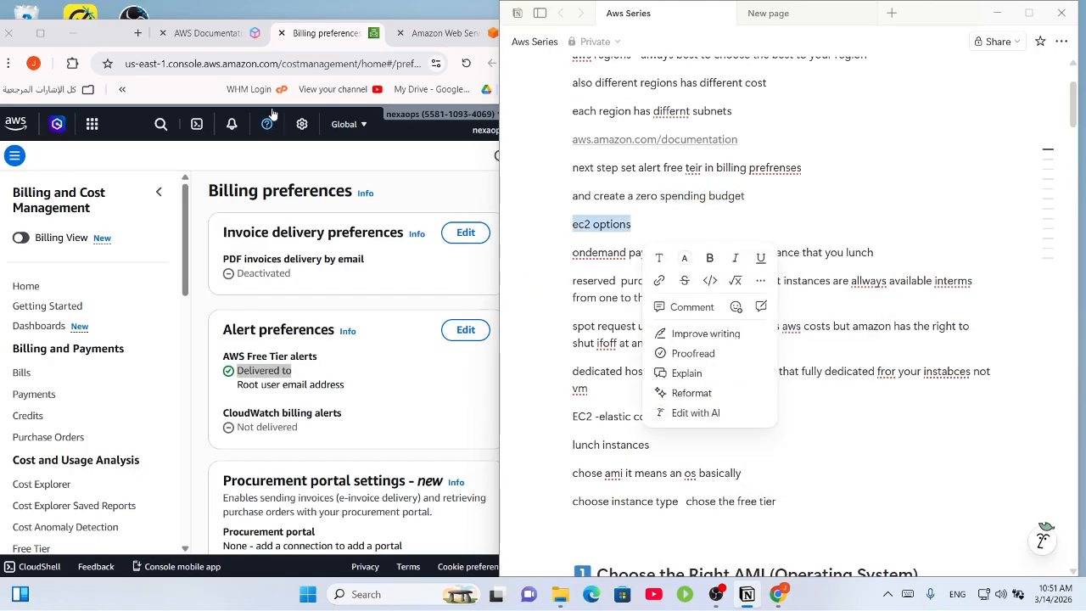
click(593, 224)
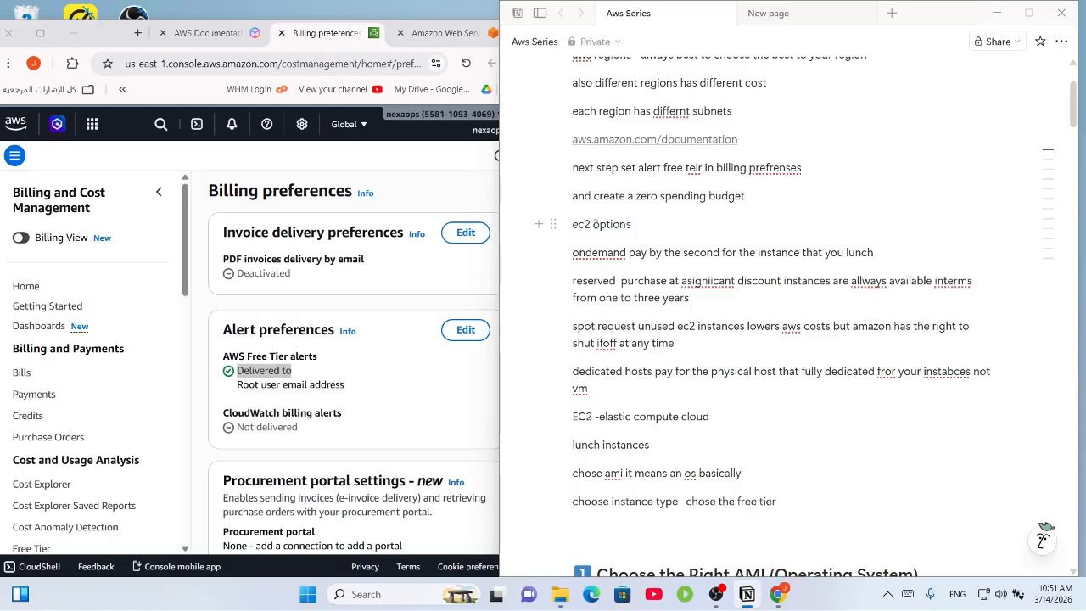
drag(593, 224, 574, 225)
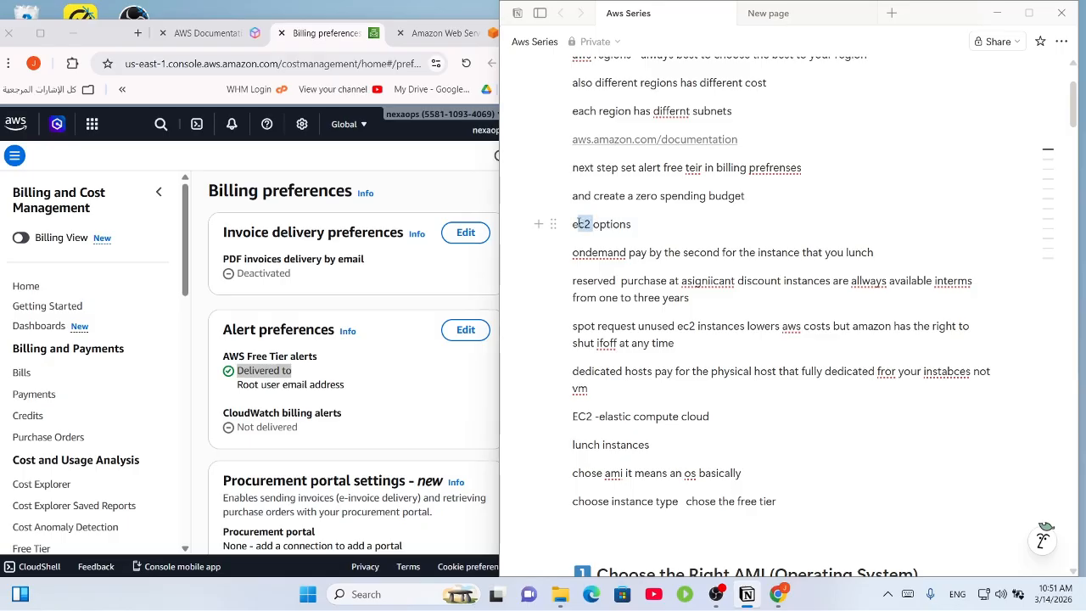
click(40, 33)
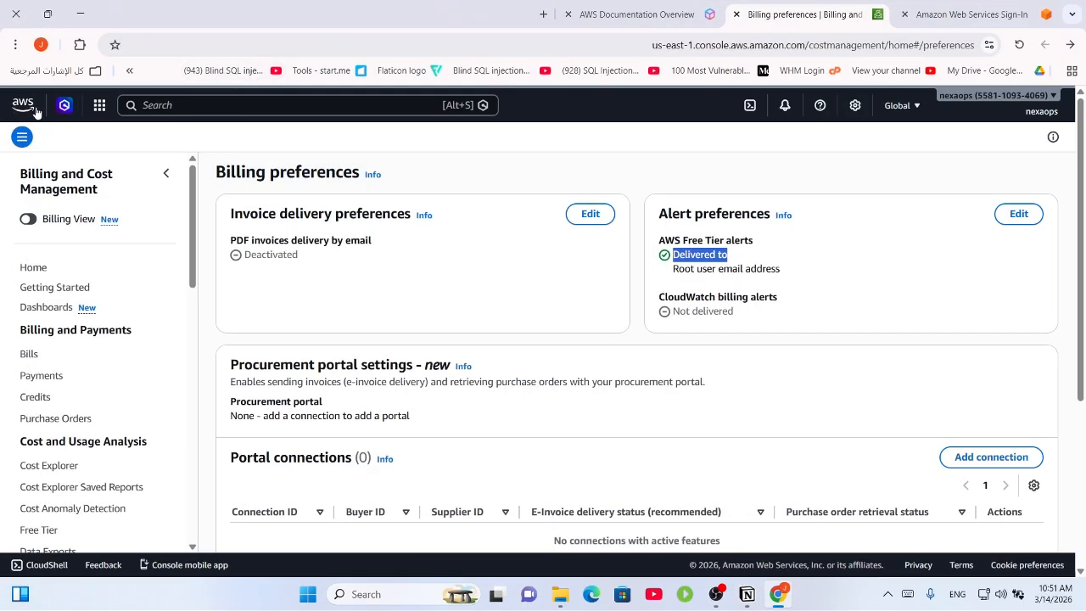
Return to the console home and search for EC2 to open the EC2 service.
click(34, 108)
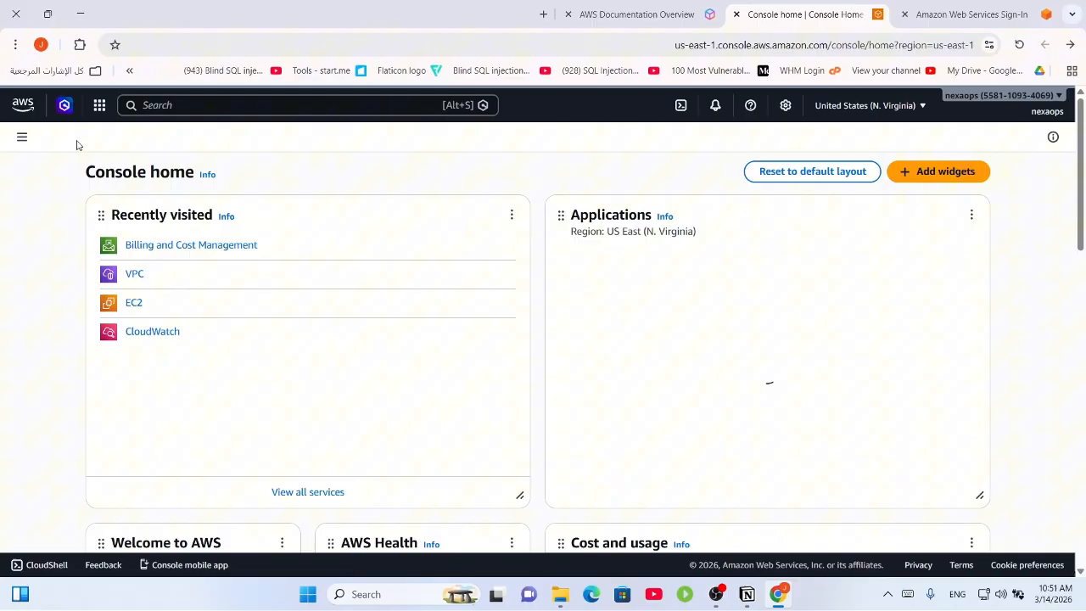
click(23, 137)
click(23, 137)
click(309, 105)
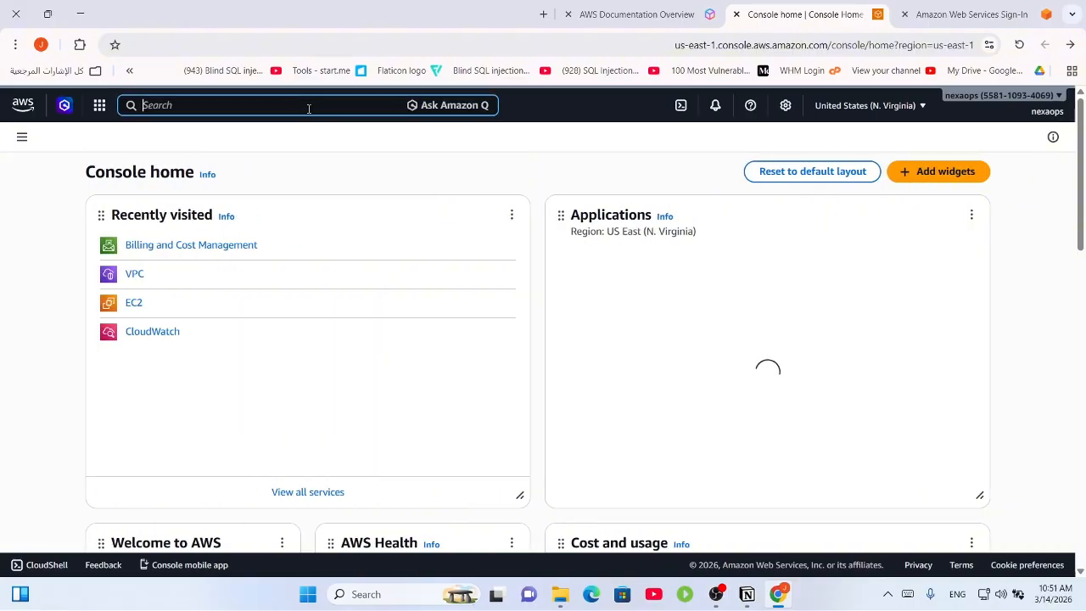
text(ec2)
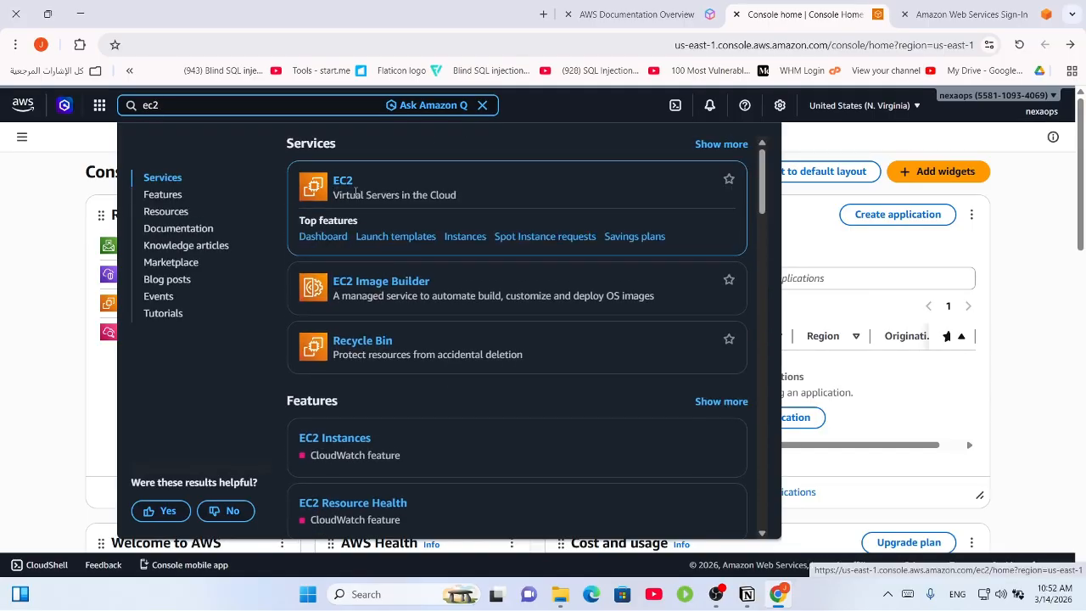
click(353, 192)
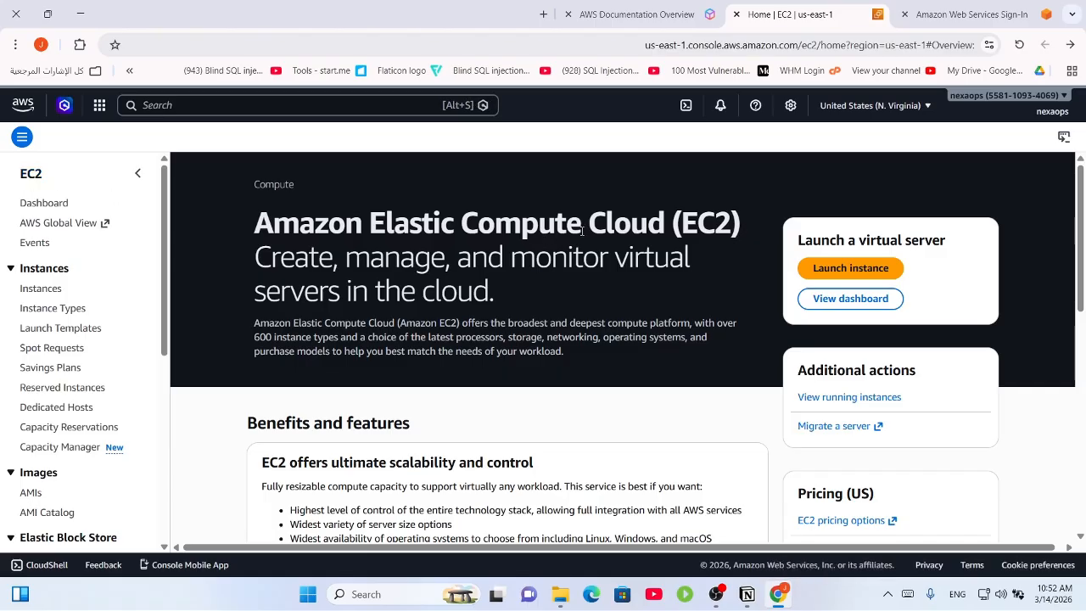
Read the EC2 landing page headline and description by highlighting their text.
drag(675, 230, 408, 225)
click(717, 222)
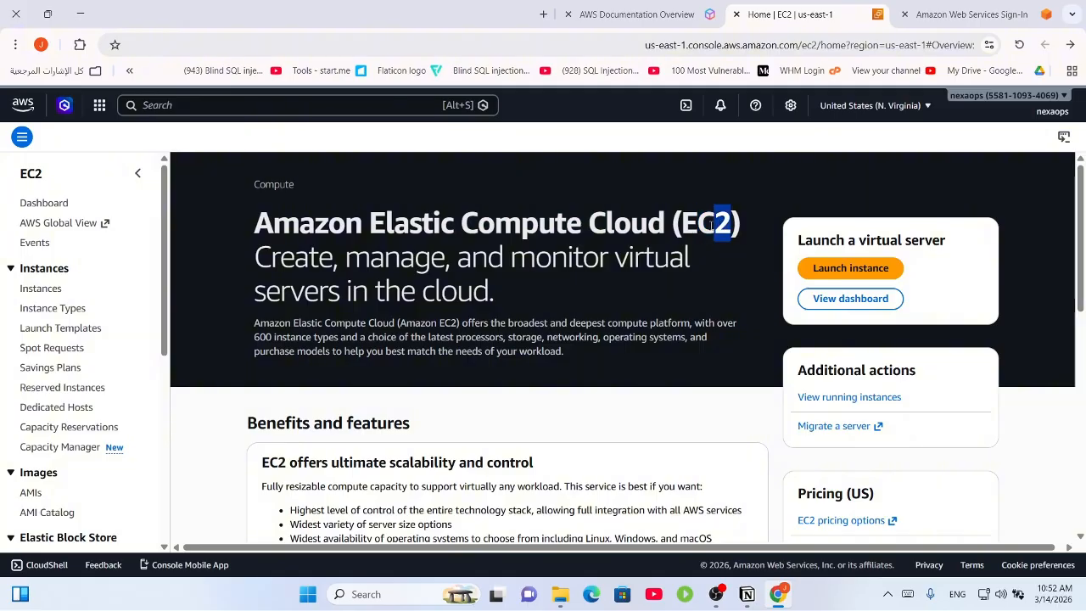
drag(554, 225, 666, 226)
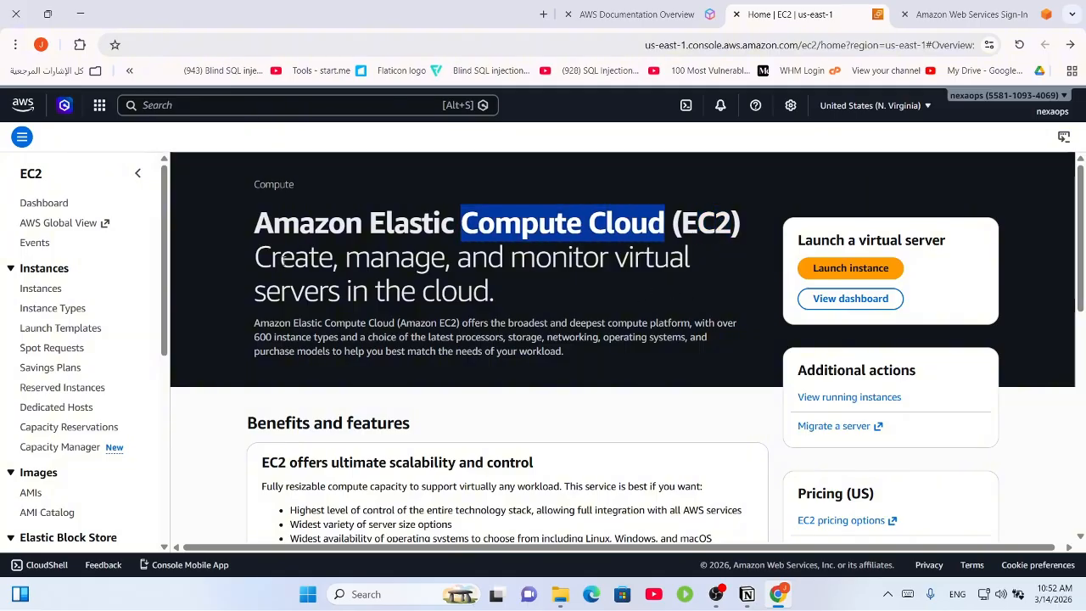
drag(254, 263, 319, 263)
drag(385, 262, 451, 265)
drag(535, 264, 695, 268)
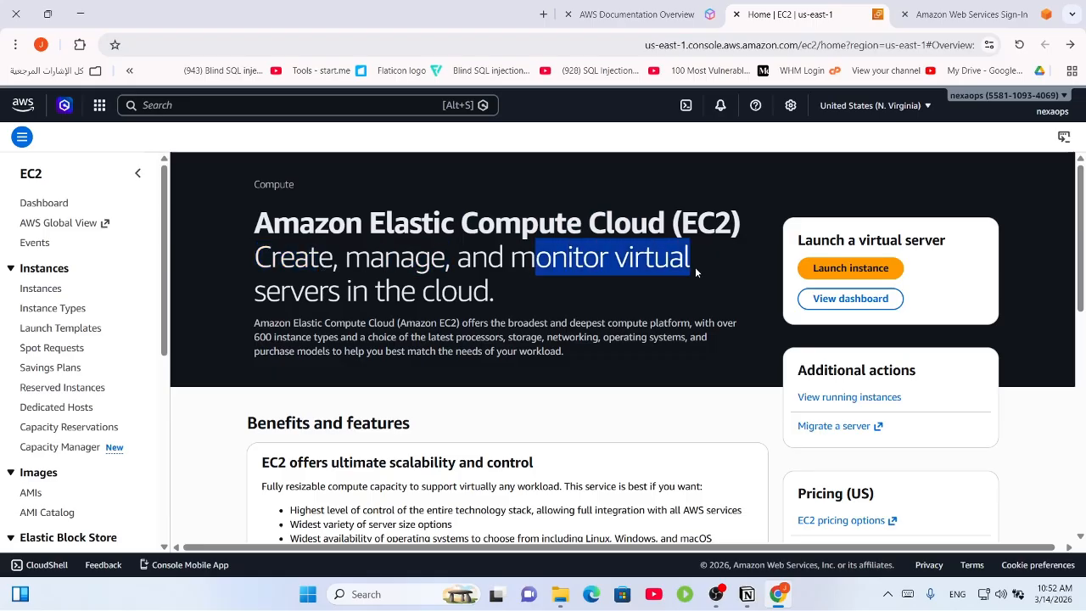
drag(257, 293, 317, 294)
click(526, 297)
drag(526, 297, 269, 255)
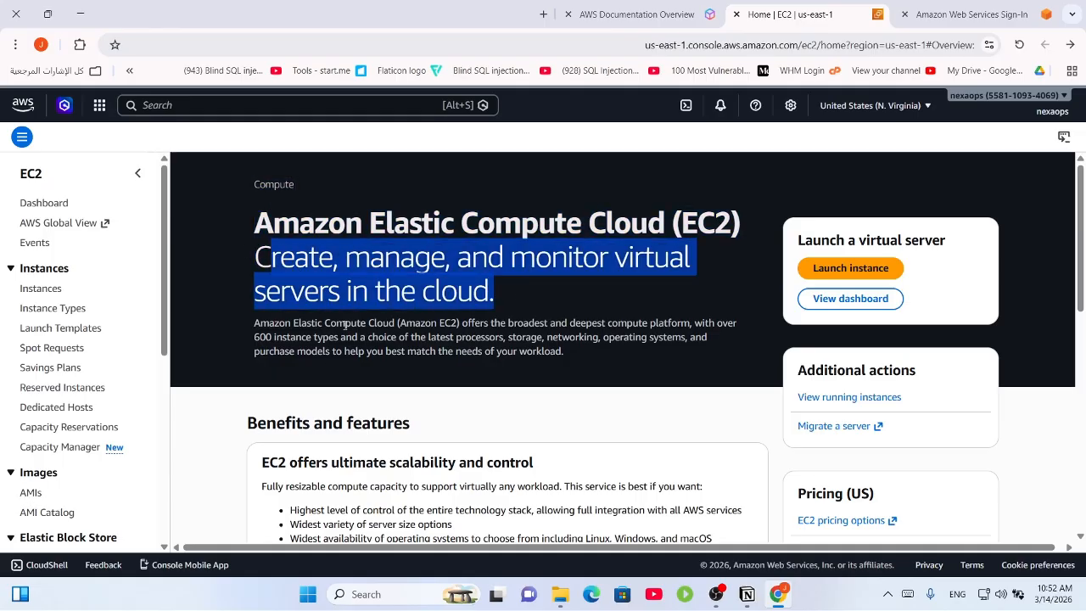
drag(466, 324, 358, 337)
drag(395, 337, 697, 349)
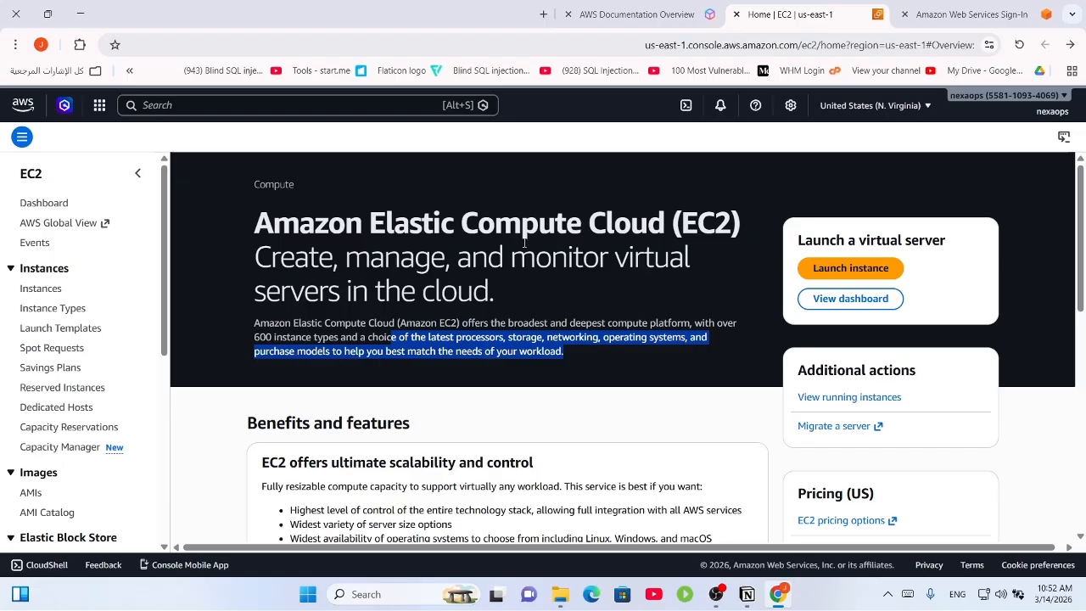
Read the EC2 Benefits and features section by highlighting its heading and bullet points.
scroll(528, 291, down, 3)
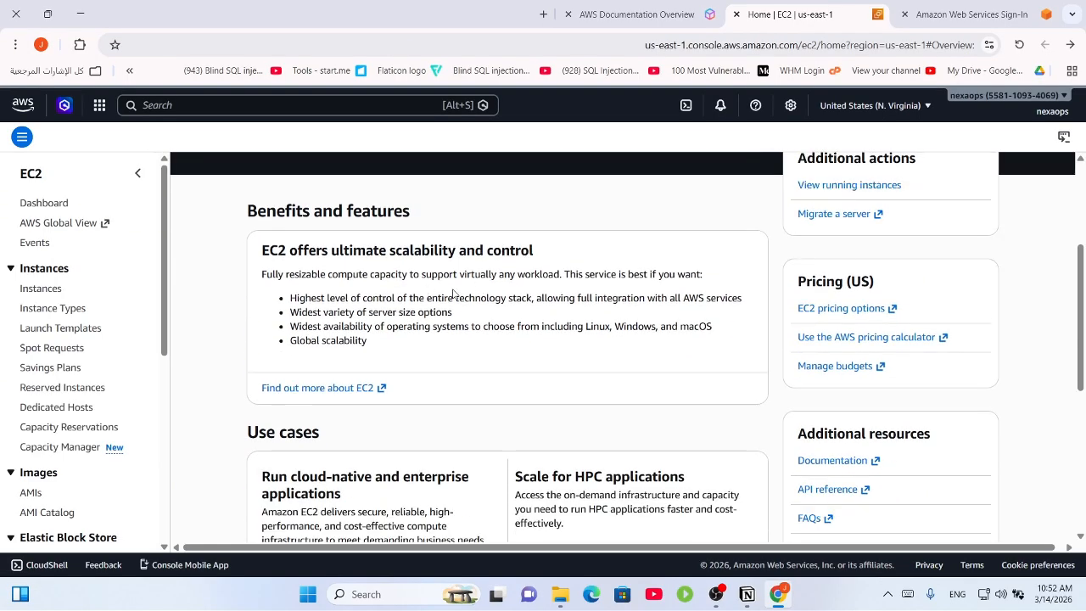
triple_click(347, 213)
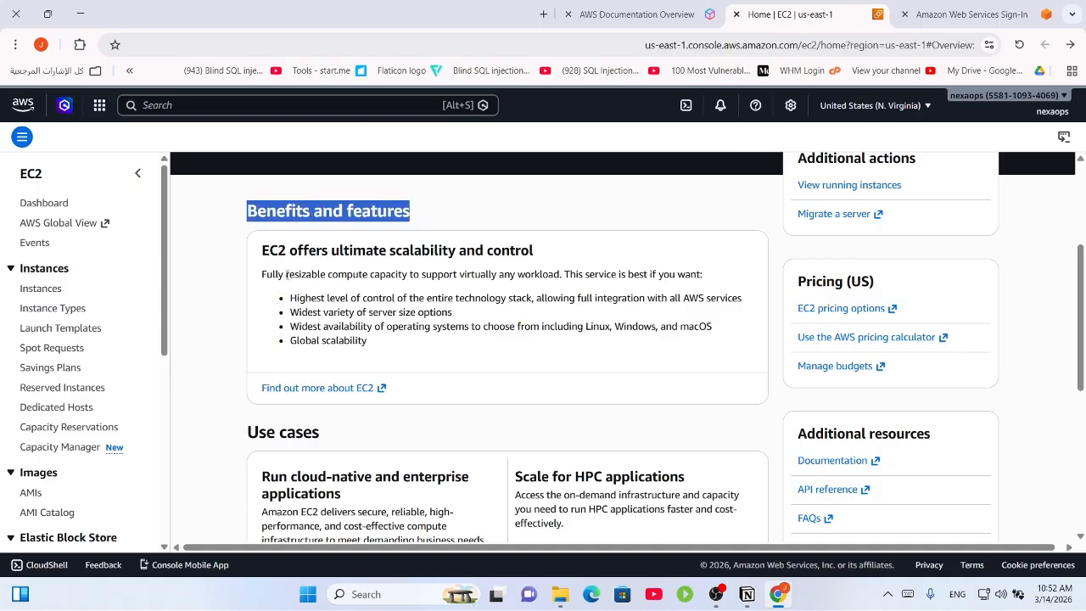
drag(286, 274, 721, 276)
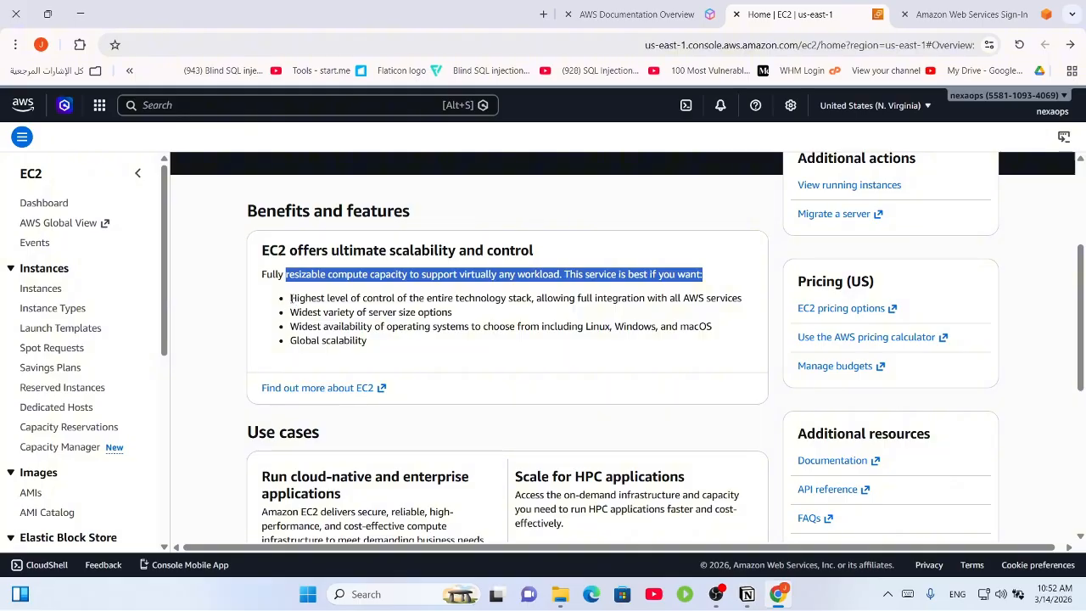
drag(290, 298, 743, 298)
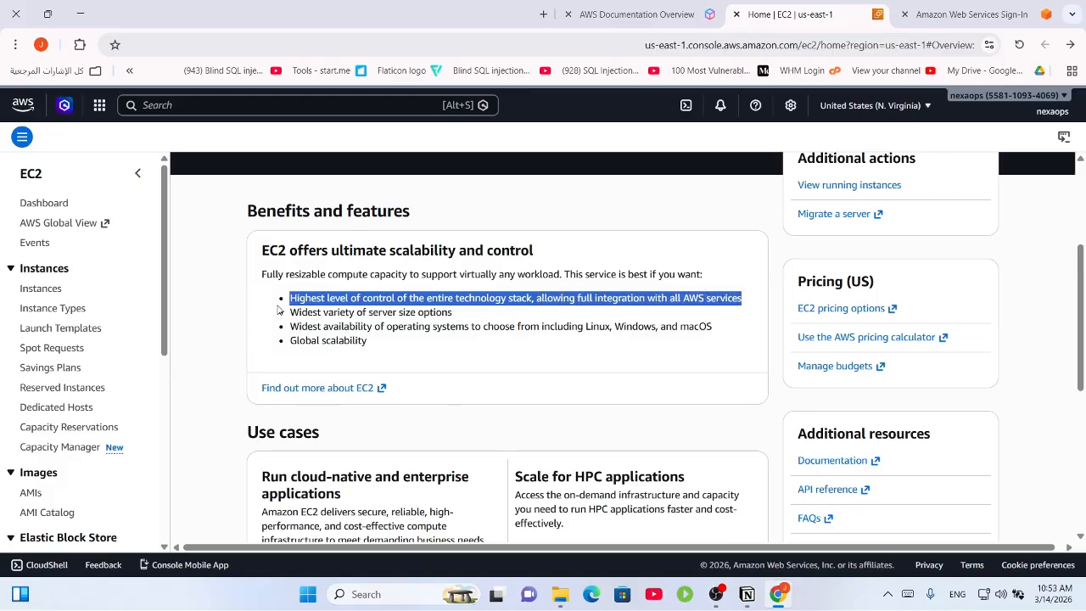
drag(292, 312, 464, 313)
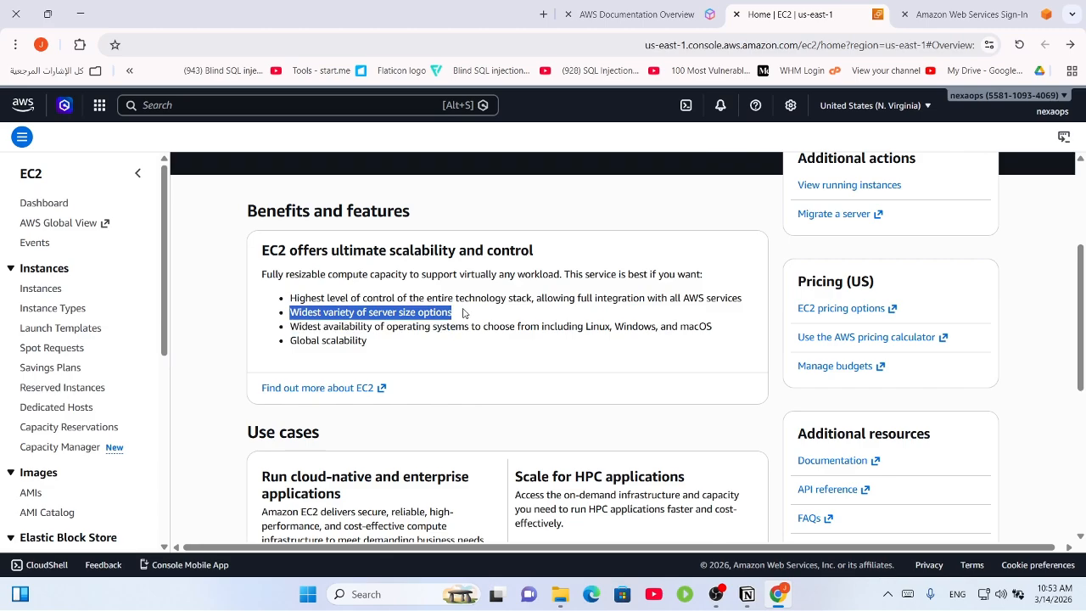
Read the remaining EC2 benefit bullet points and scroll through the use cases and related services.
drag(290, 329, 725, 328)
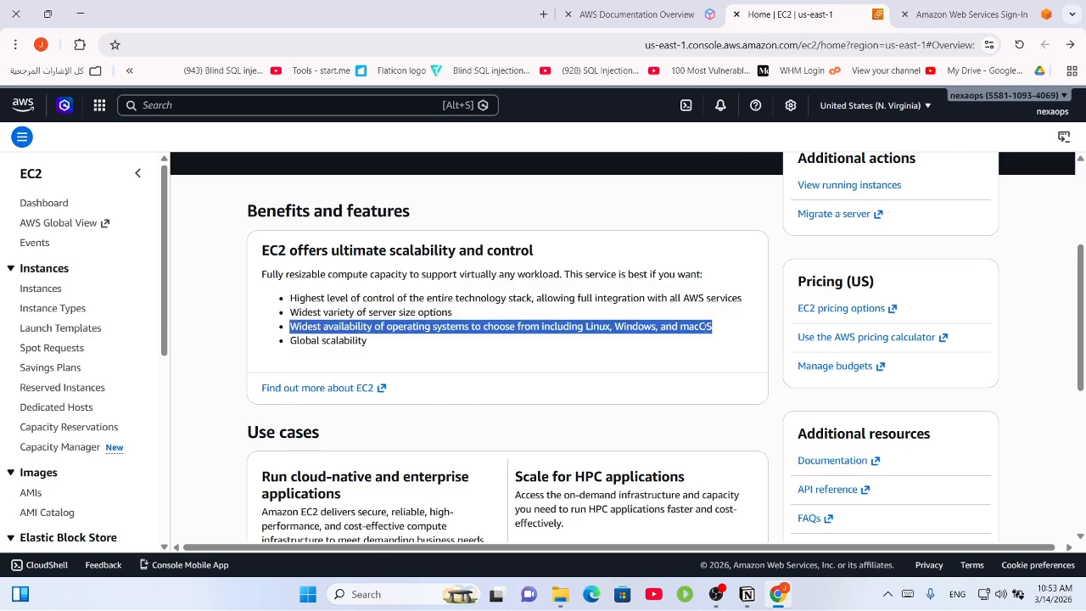
click(626, 337)
drag(613, 326, 585, 326)
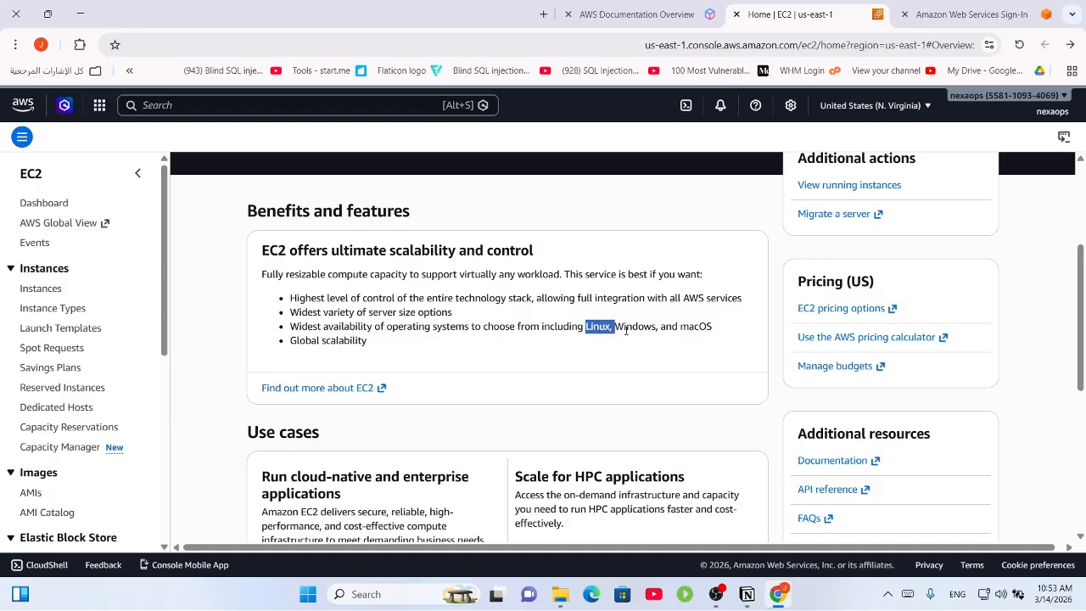
drag(615, 330, 735, 341)
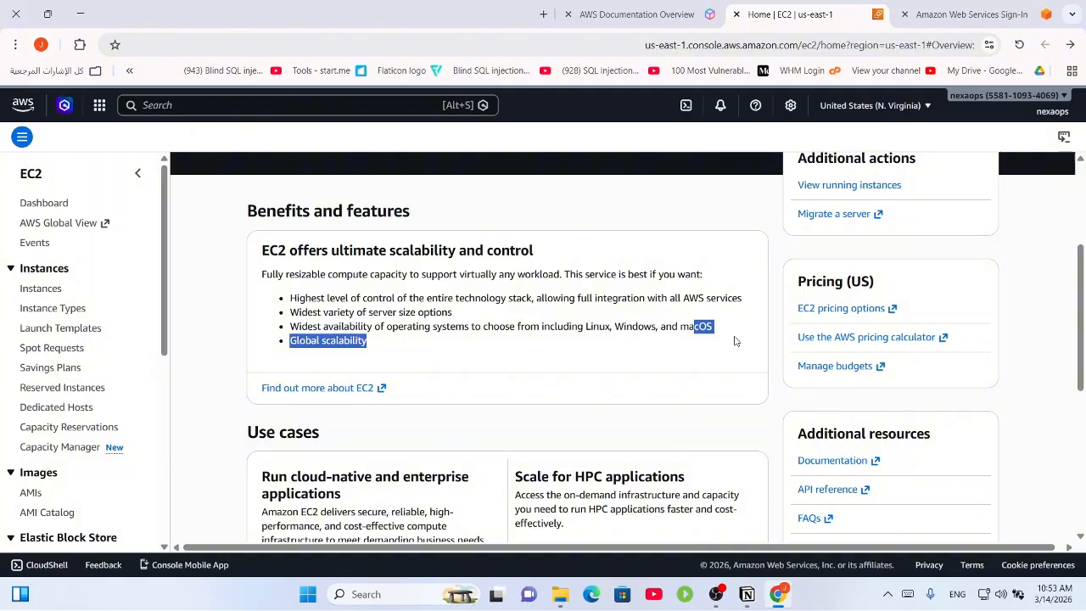
drag(390, 343, 311, 338)
scroll(420, 355, down, 5)
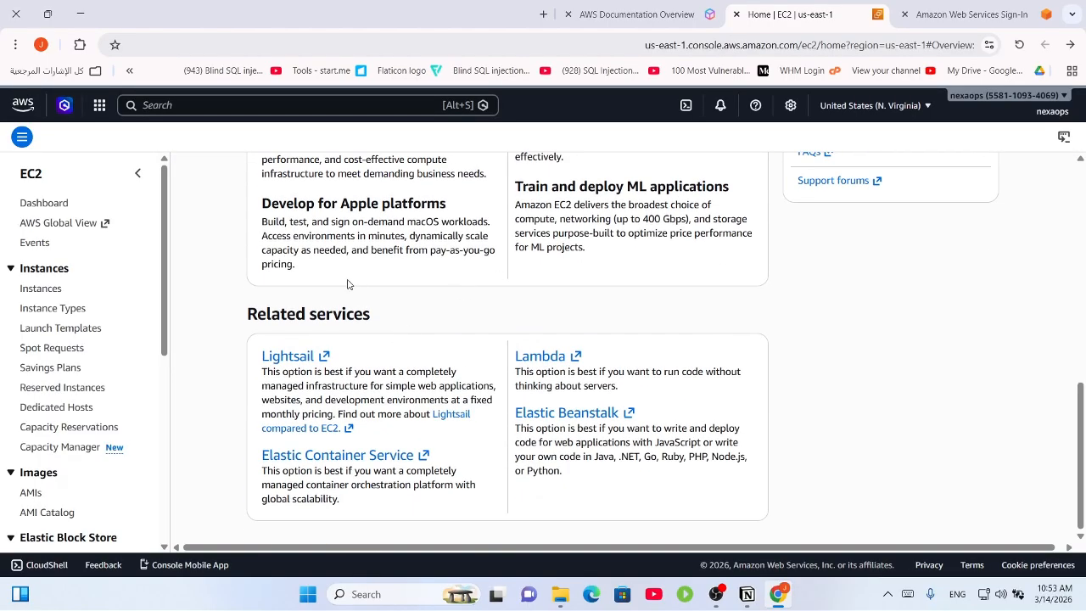
scroll(347, 283, up, 10)
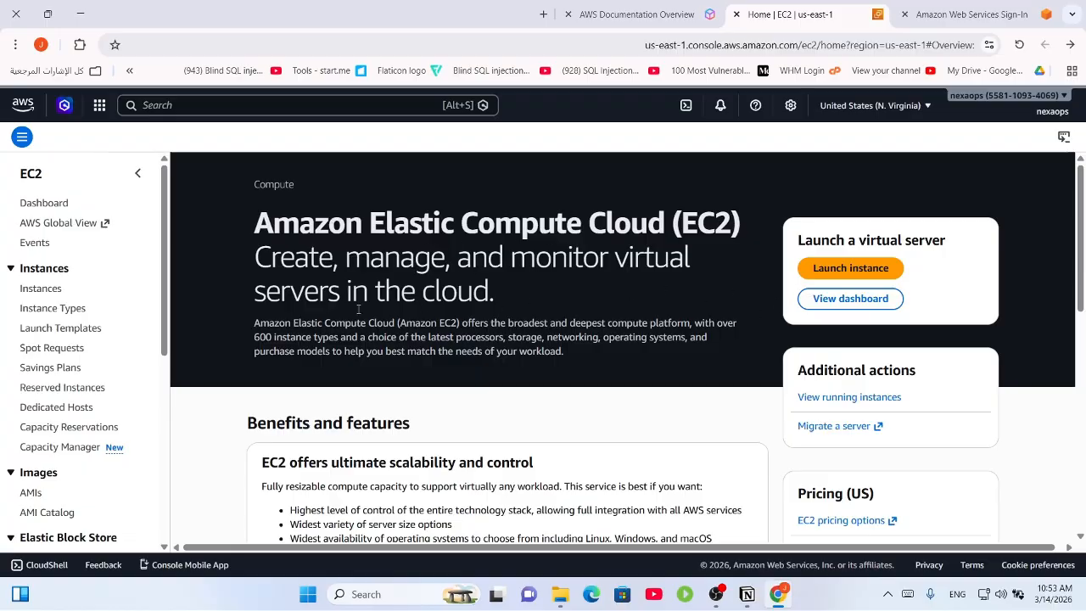
Open the Instances list and terminate both the linux and win server instances.
click(870, 270)
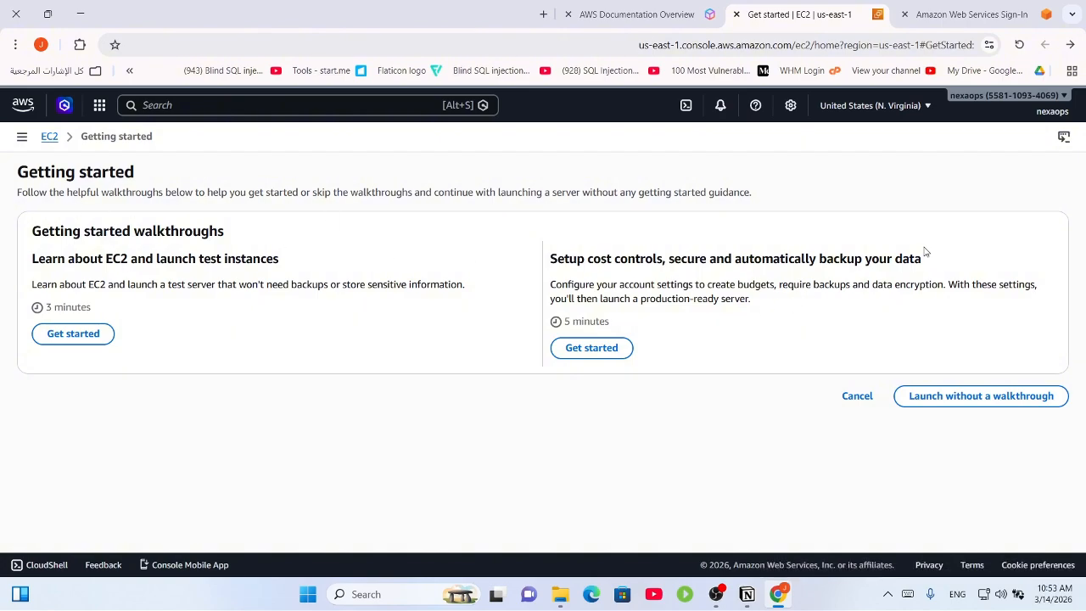
click(1070, 44)
click(41, 290)
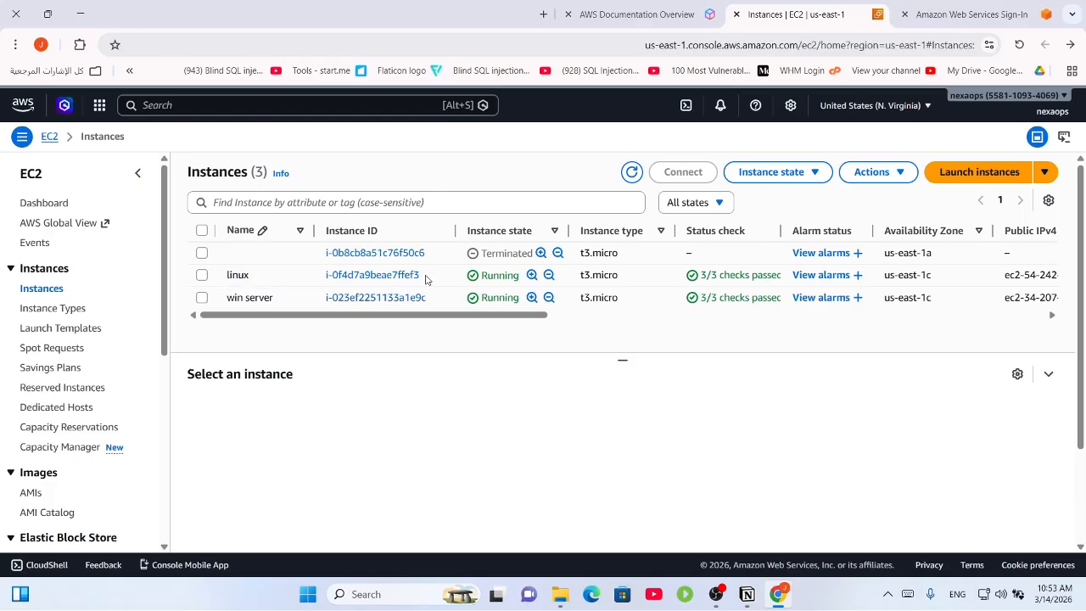
click(203, 298)
click(202, 275)
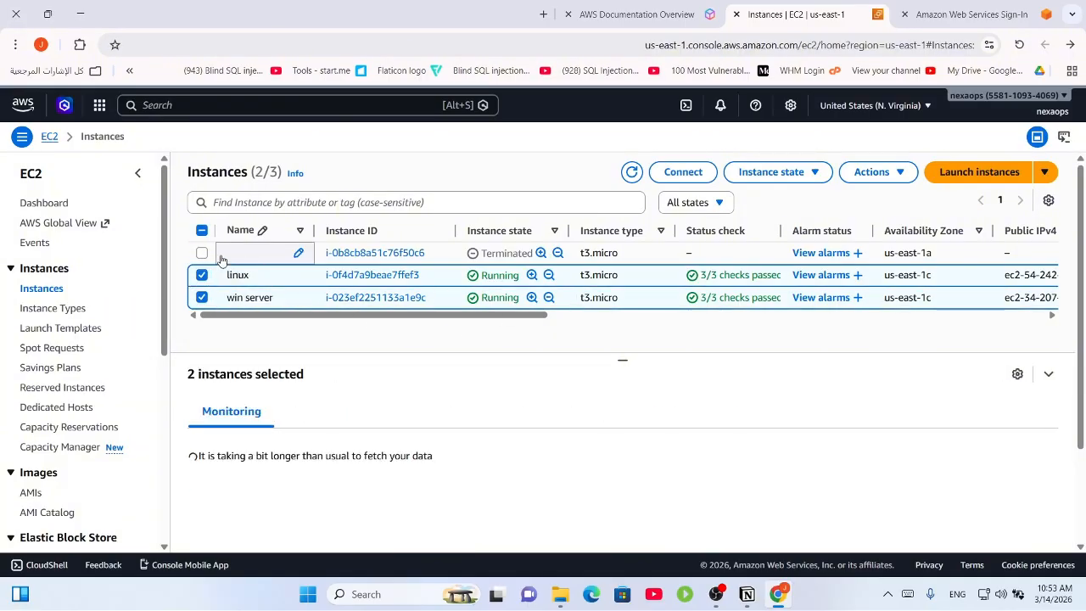
click(774, 172)
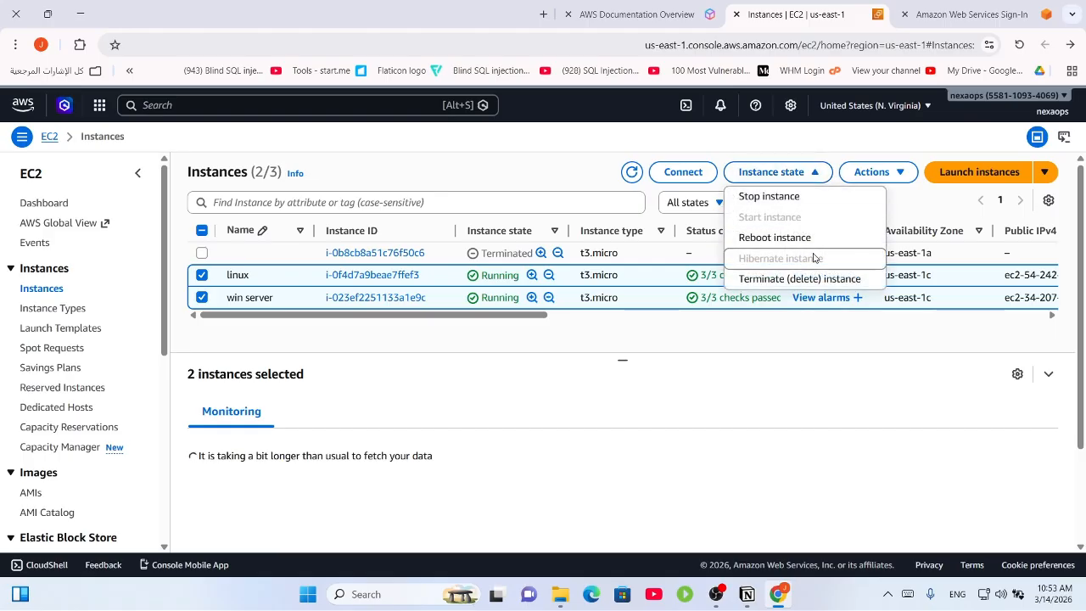
click(786, 278)
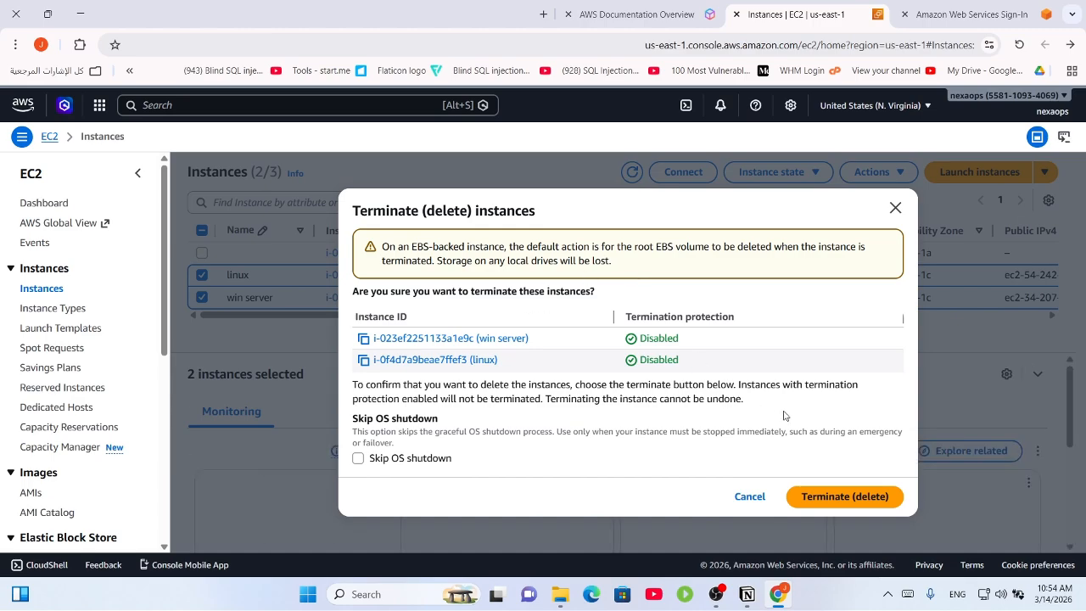
click(831, 503)
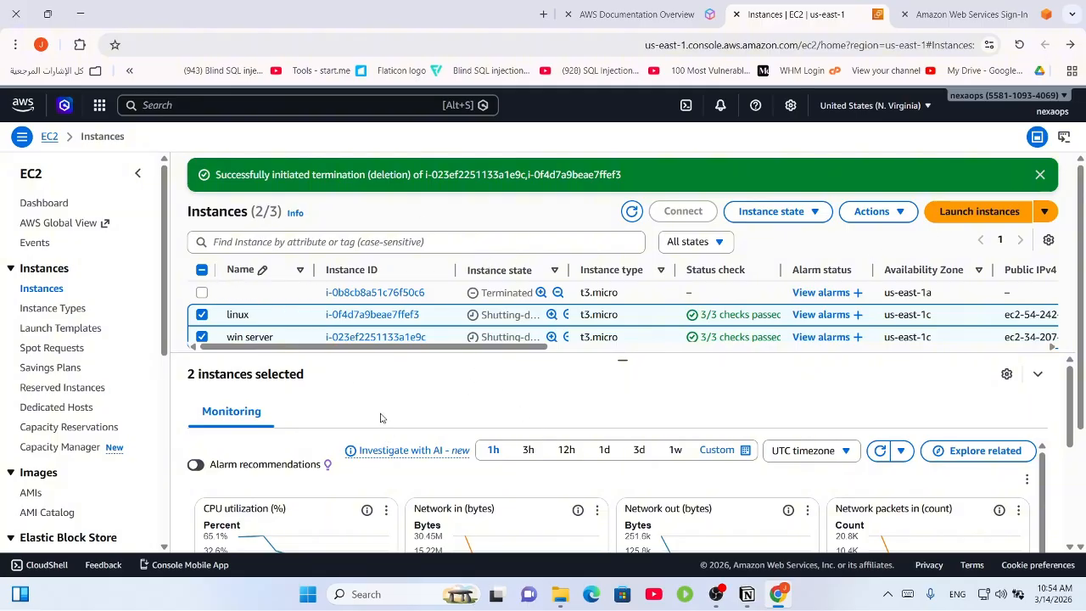
Start launching a new instance and name it WinServer.
click(980, 213)
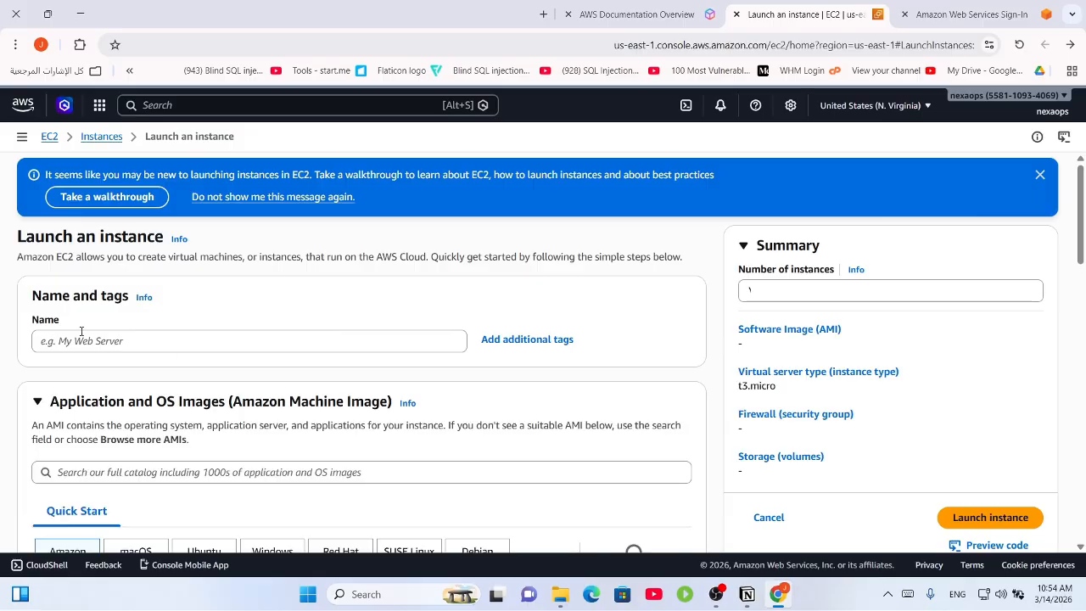
click(91, 333)
drag(32, 296, 122, 297)
click(121, 337)
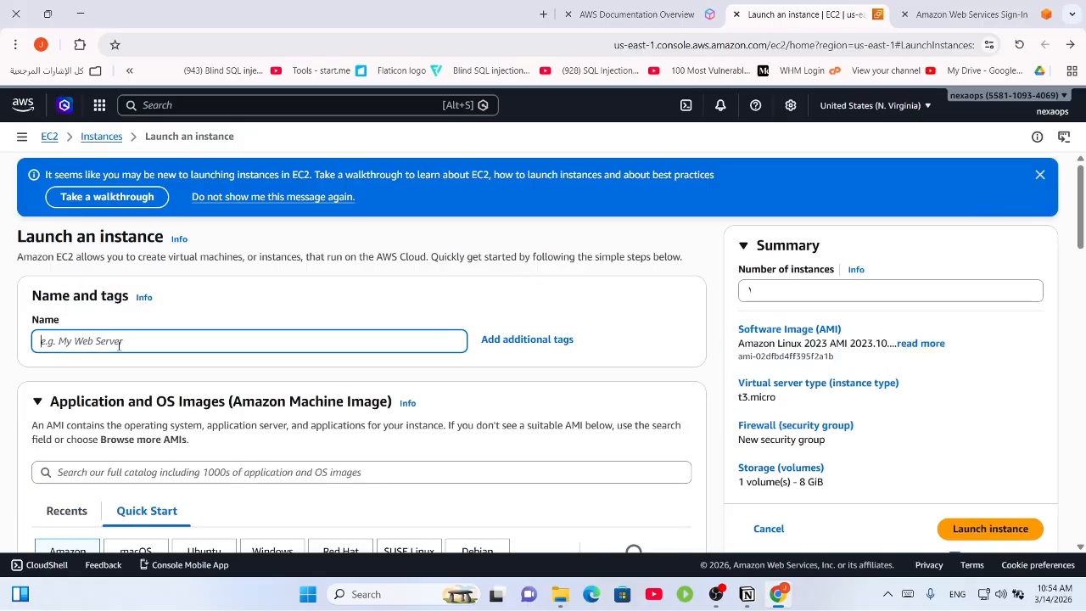
text(WinServer)
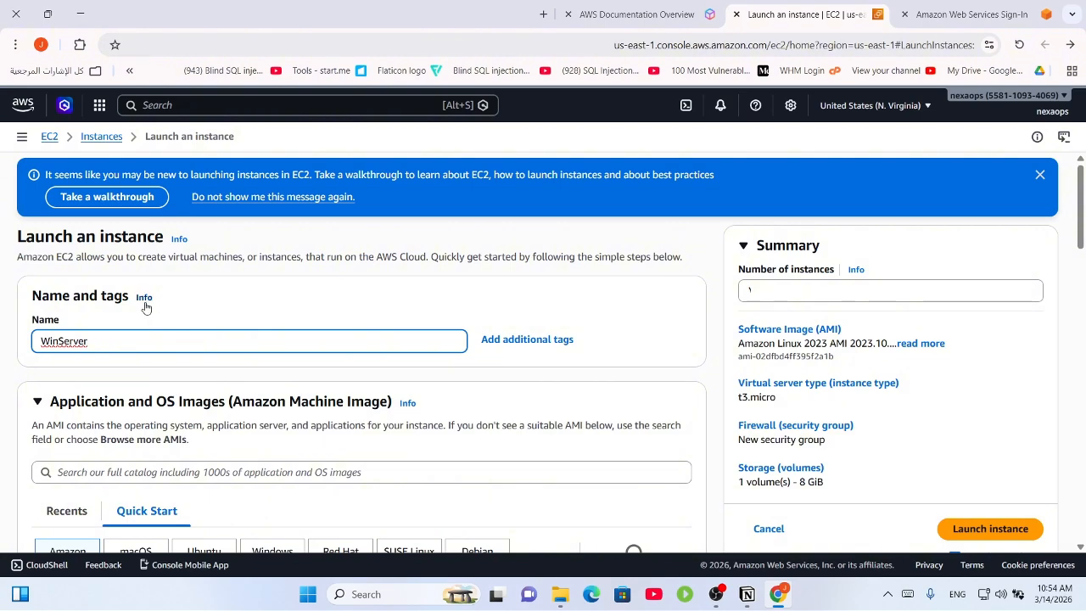
Read the Application and OS Images (Amazon Machine Image) section heading.
scroll(195, 348, down, 2)
click(224, 330)
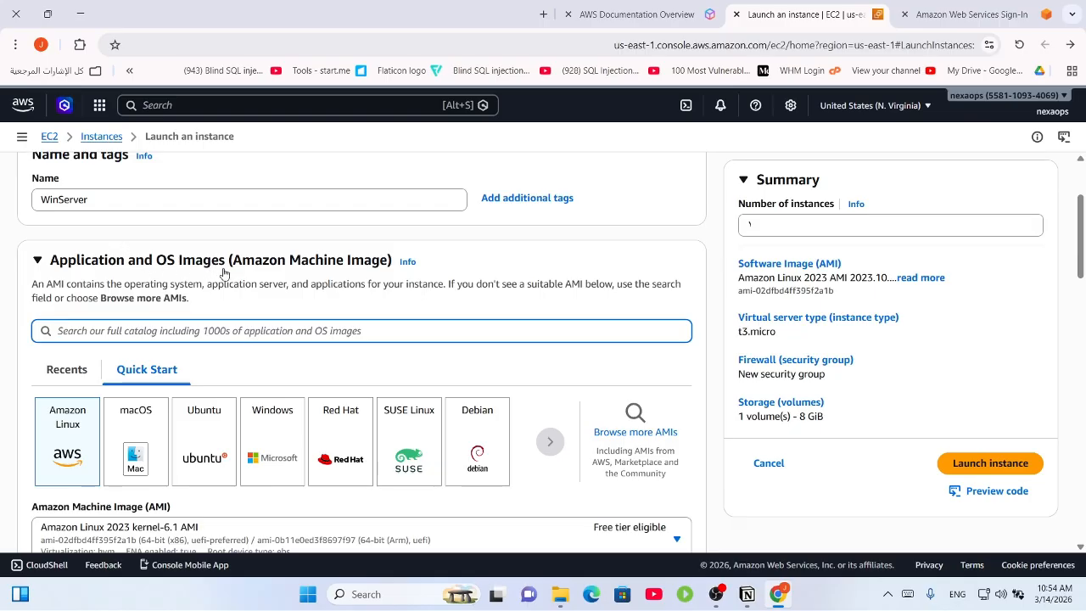
drag(240, 268, 386, 272)
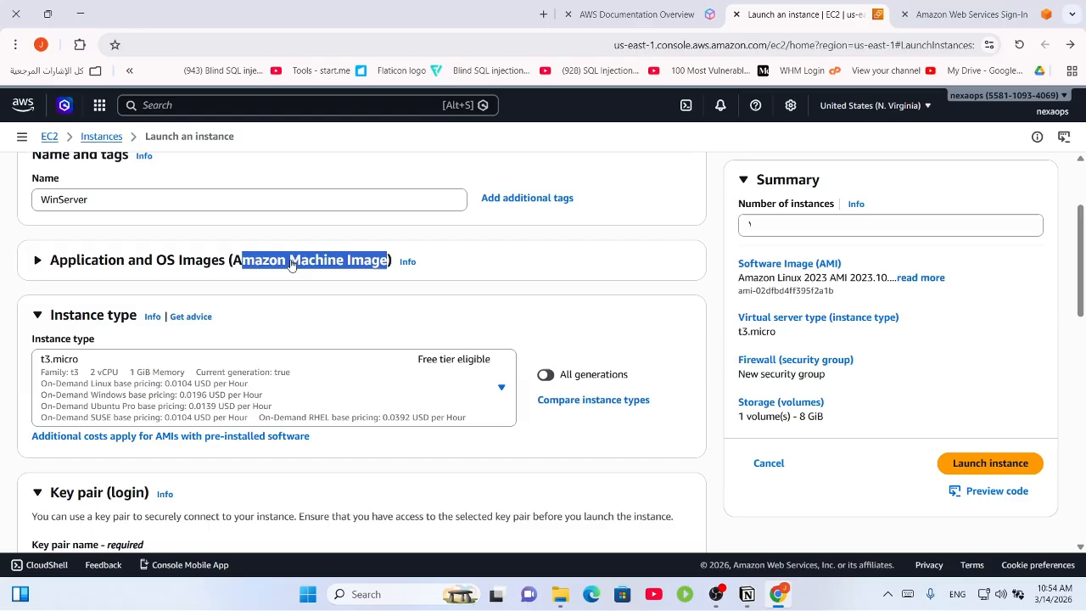
click(237, 263)
drag(233, 261, 365, 268)
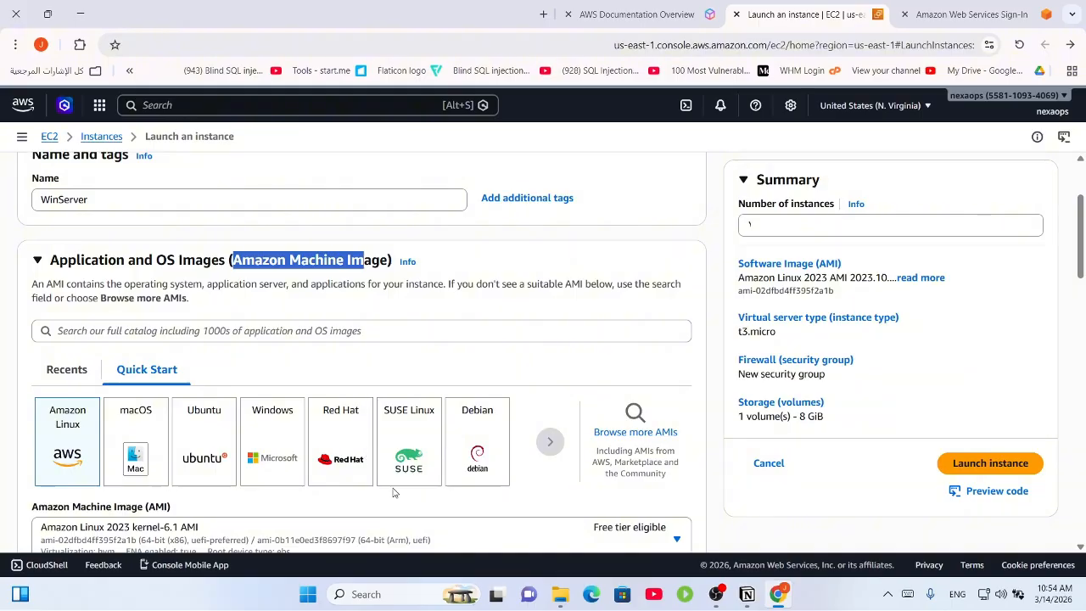
Choose the Windows quick-start operating system image.
scroll(428, 449, down, 2)
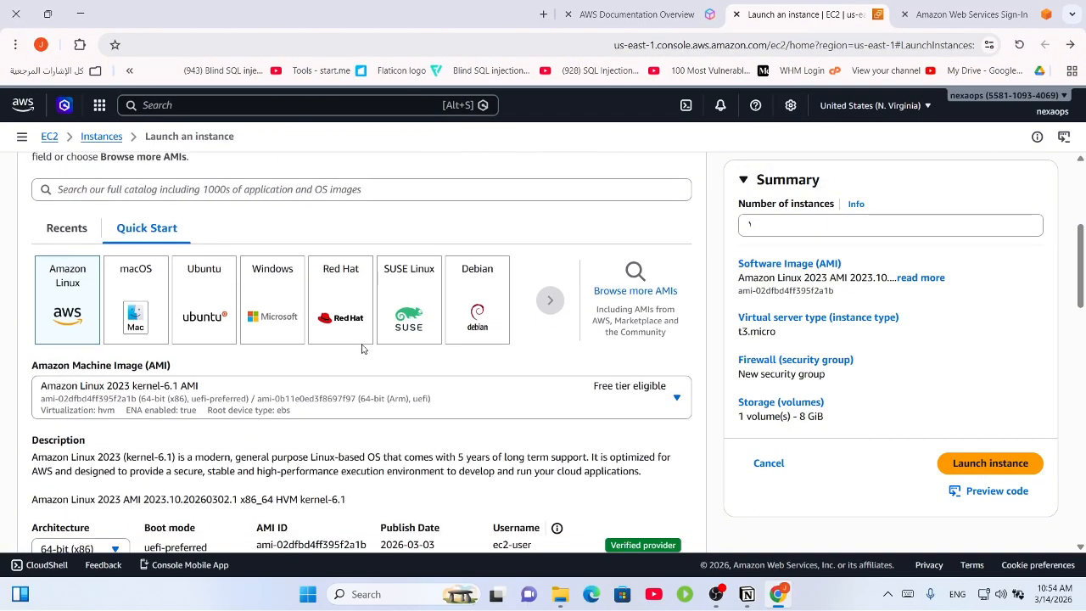
click(165, 313)
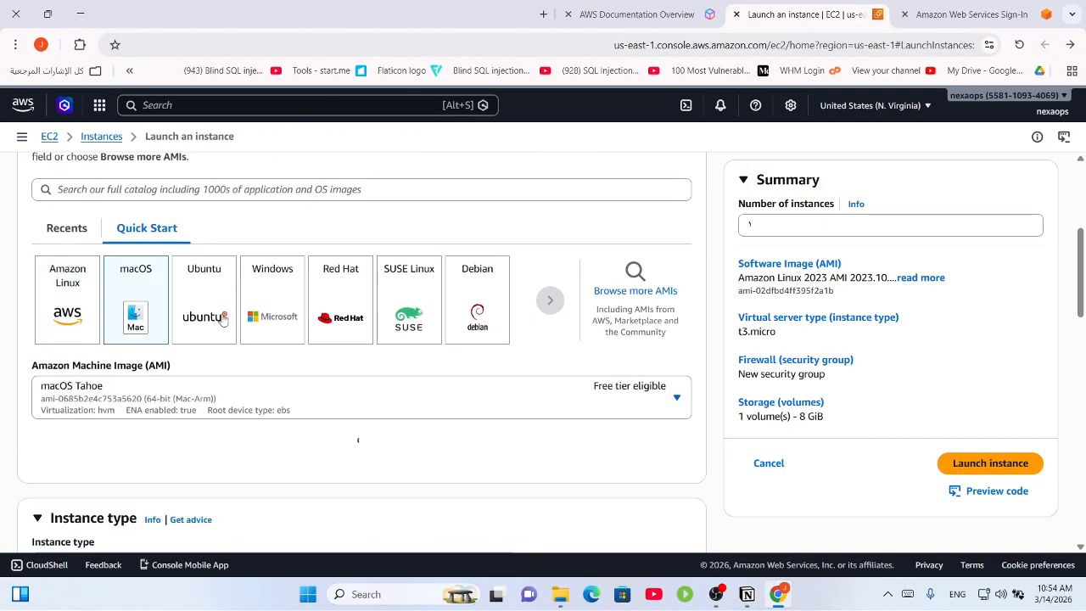
click(282, 307)
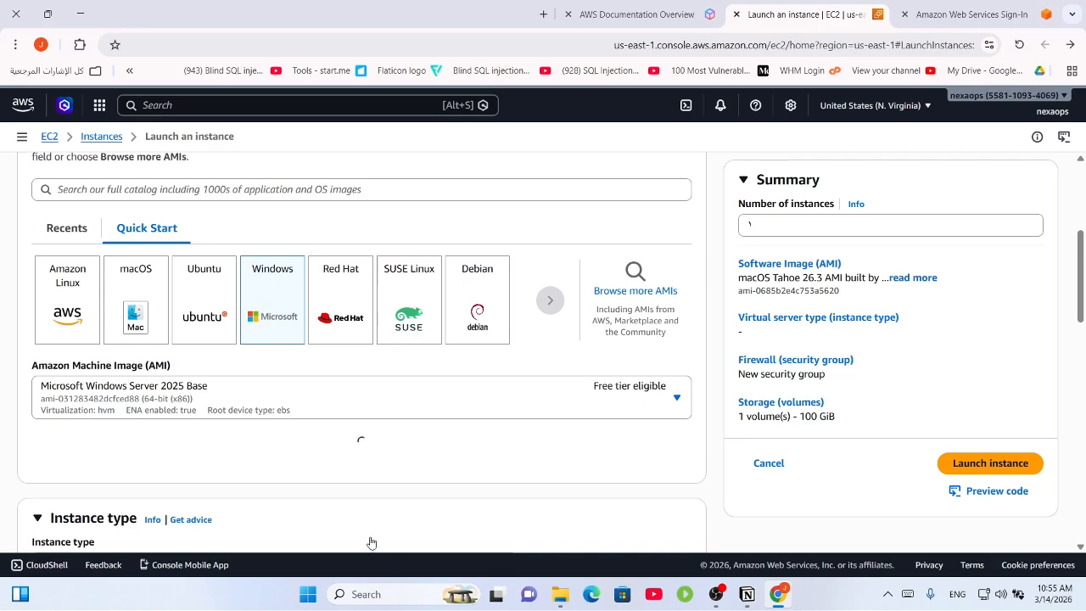
Select the Microsoft Windows Server 2025 with SQL Server 2025 Standard AMI from the image list.
scroll(409, 431, down, 1)
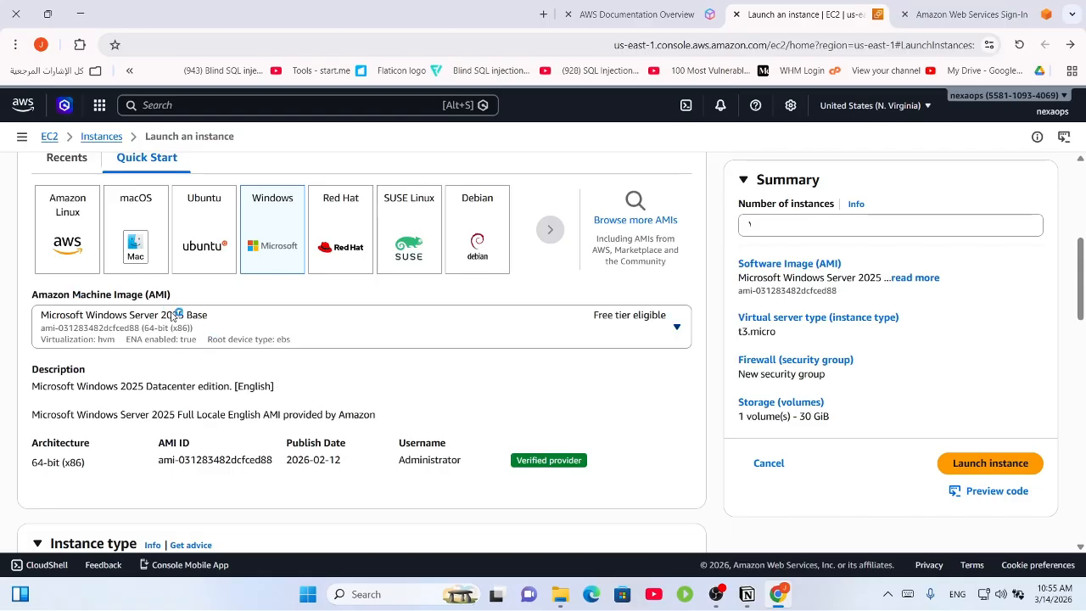
click(210, 331)
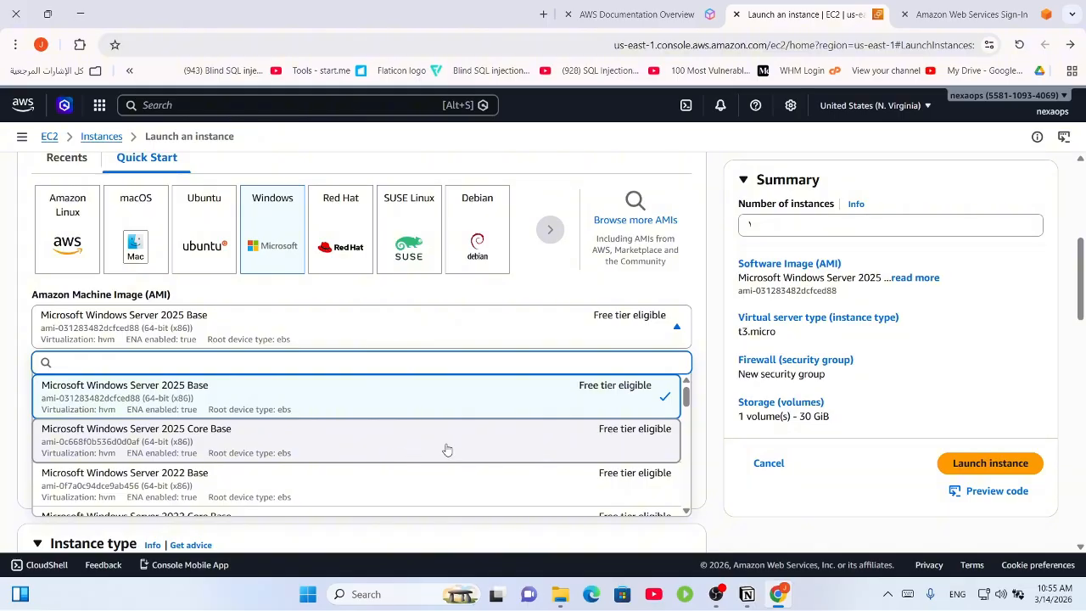
scroll(482, 439, down, 3)
scroll(482, 440, down, 5)
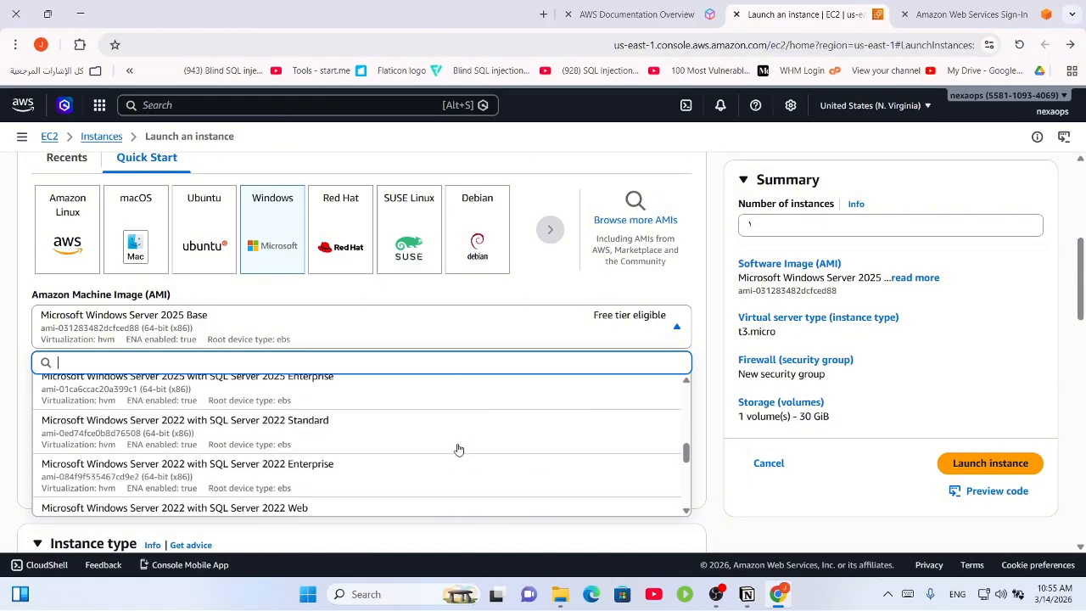
scroll(460, 488, up, 8)
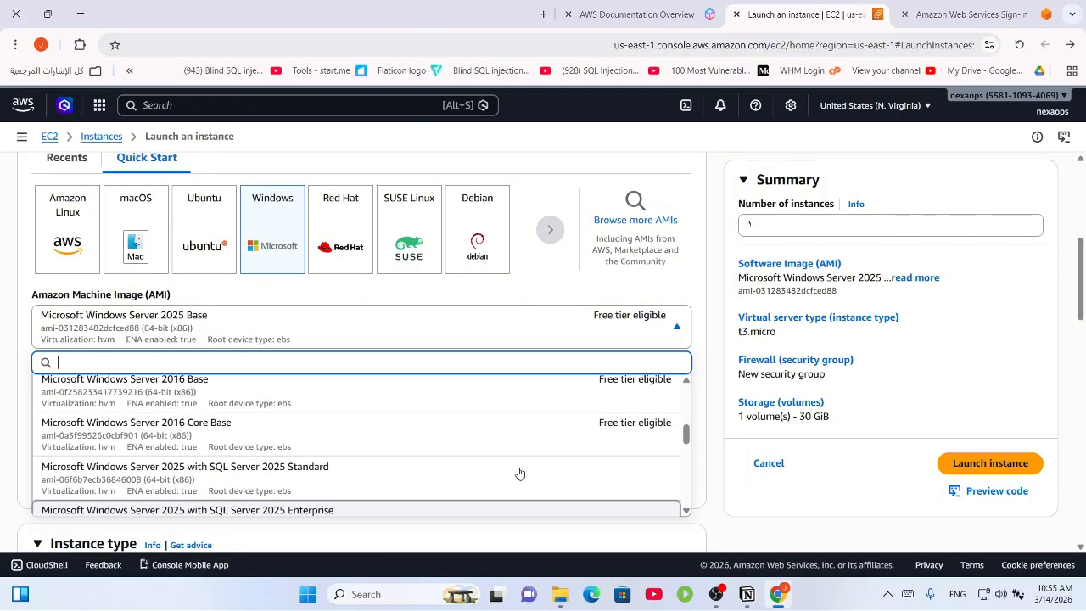
scroll(575, 483, down, 5)
scroll(618, 458, up, 4)
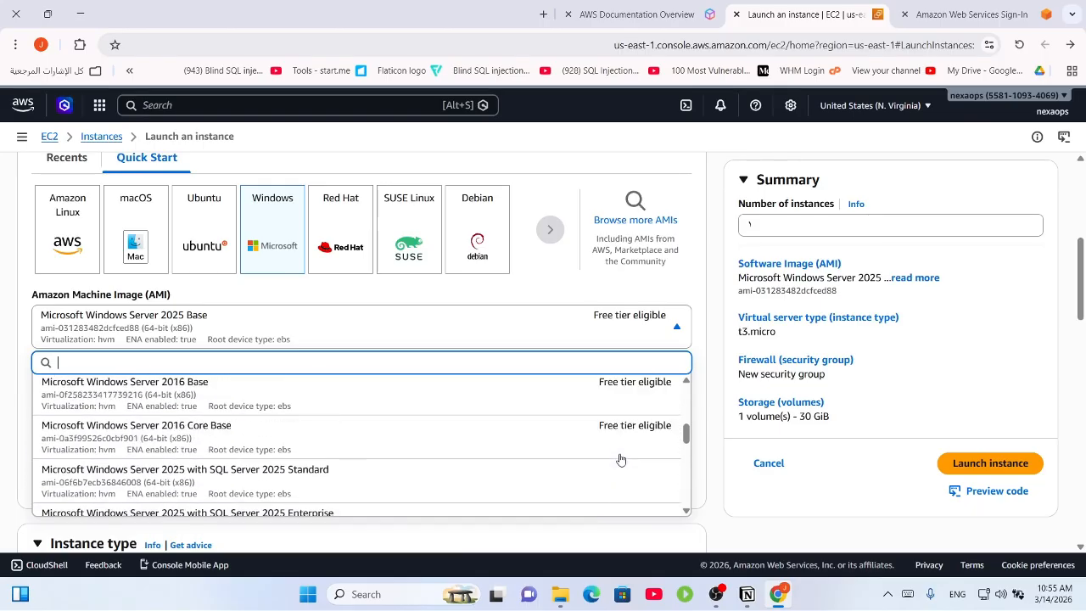
scroll(577, 492, down, 2)
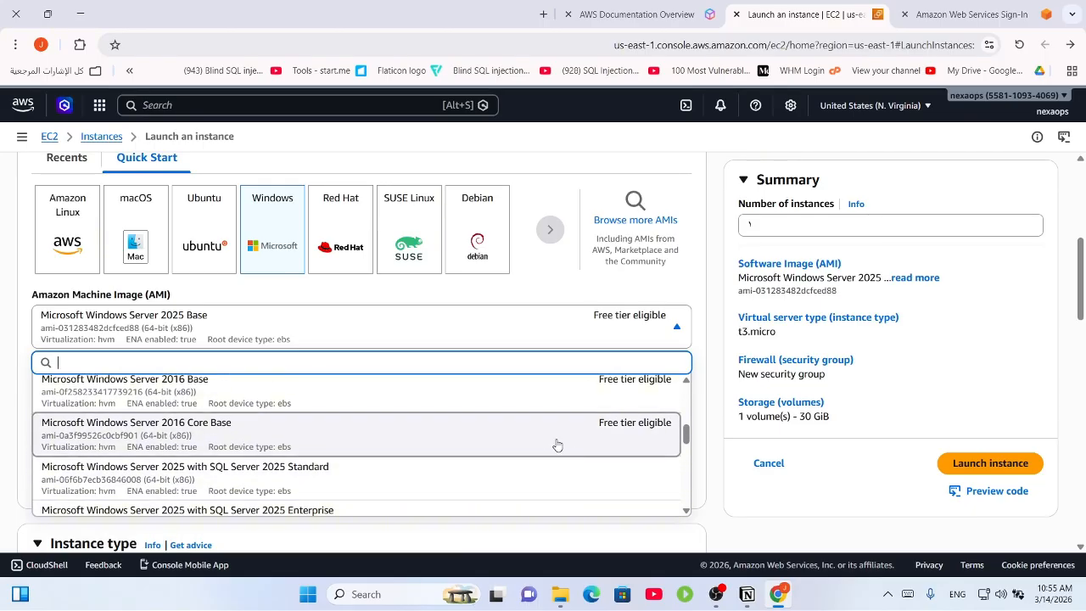
scroll(526, 439, up, 7)
scroll(577, 477, up, 3)
scroll(584, 472, down, 5)
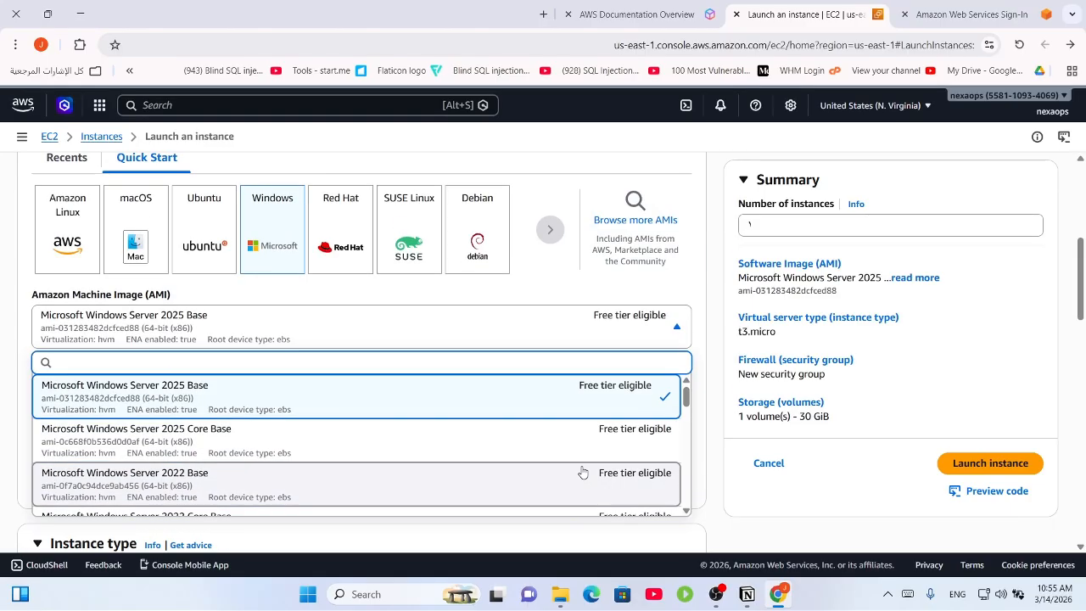
scroll(592, 449, down, 4)
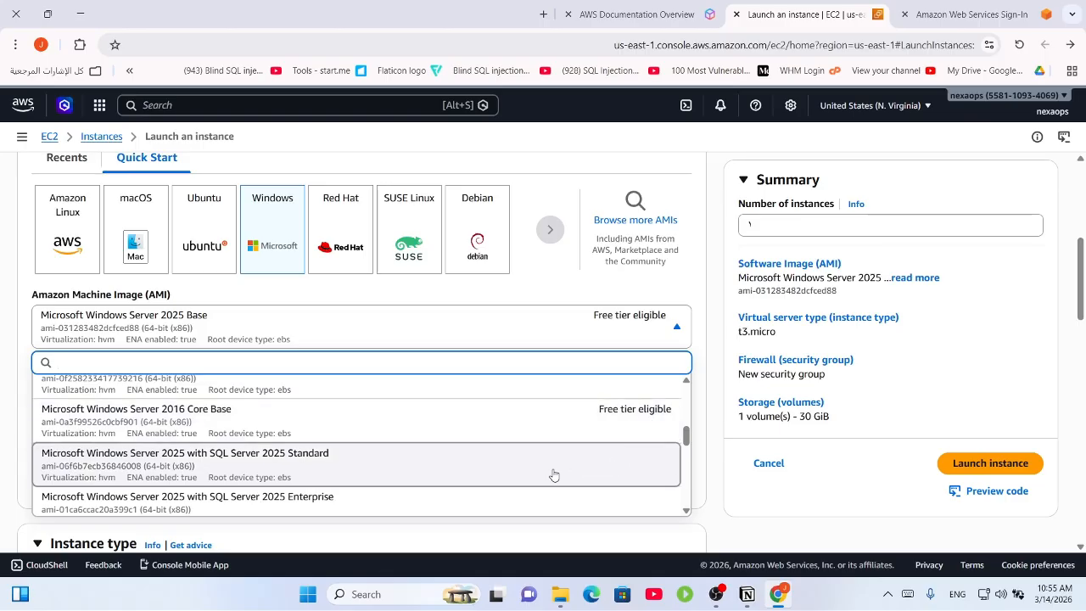
click(342, 484)
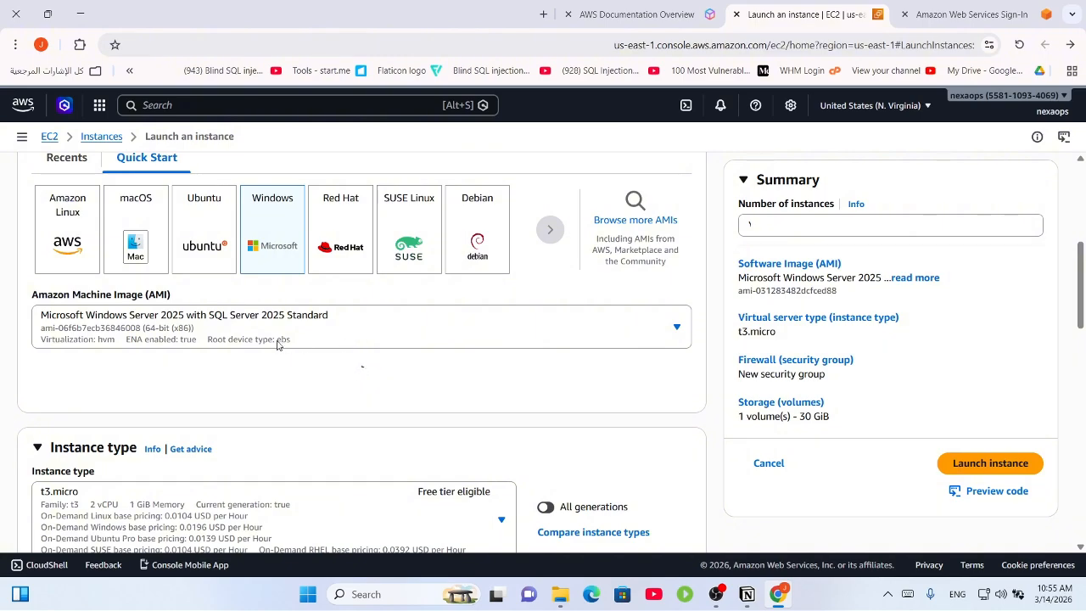
Review the instance type options available for the selected image.
scroll(473, 474, down, 2)
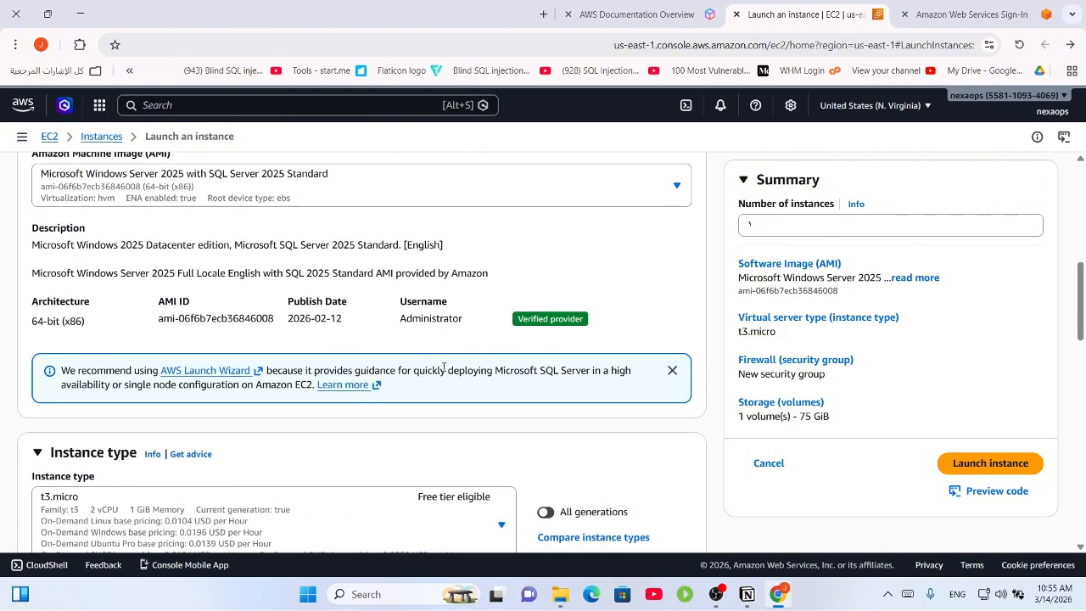
scroll(326, 303, down, 3)
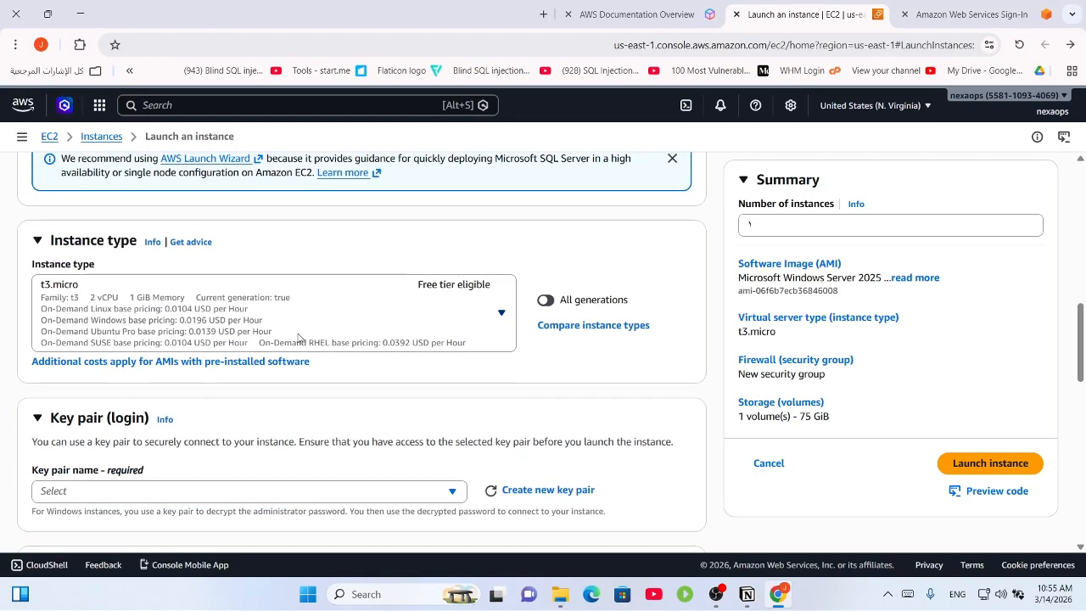
click(299, 338)
click(541, 374)
scroll(391, 406, down, 3)
scroll(386, 405, up, 6)
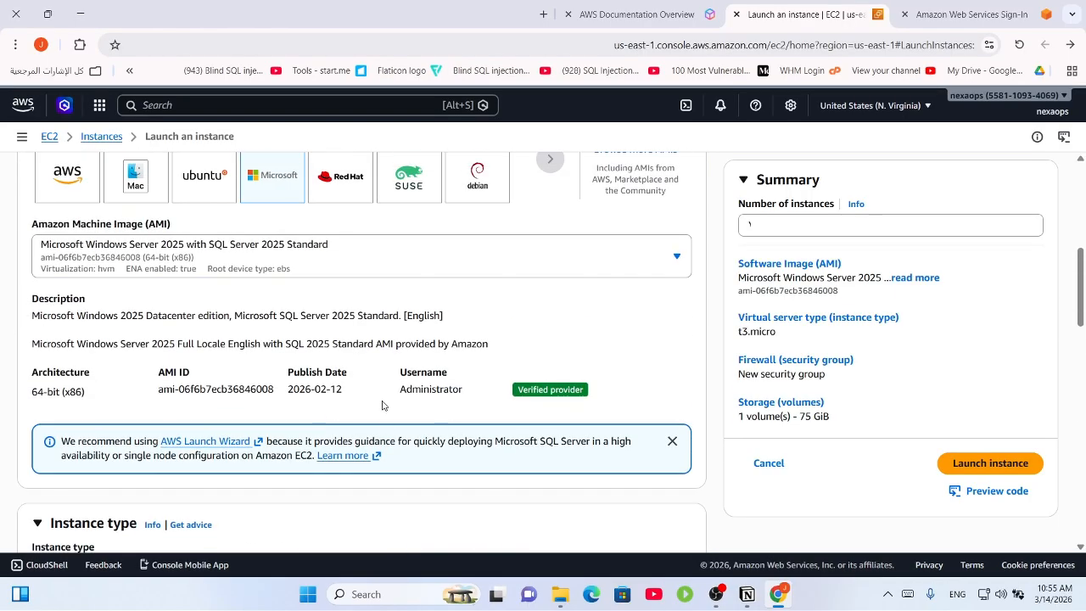
Change the Amazon Machine Image to Microsoft Windows Server 2016 Base from the image list.
click(298, 270)
scroll(543, 405, up, 2)
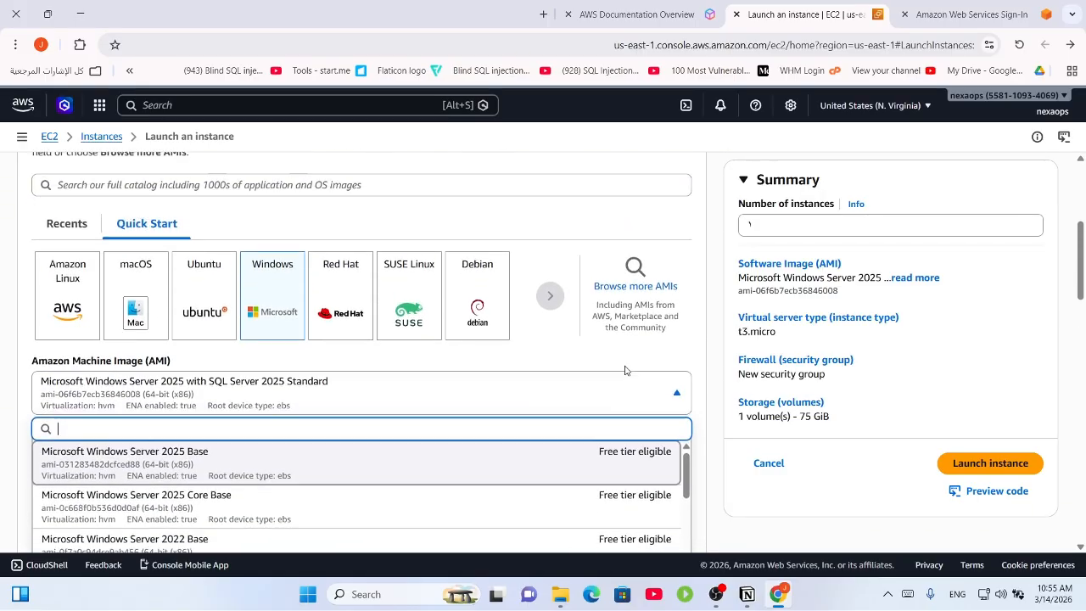
scroll(626, 370, down, 2)
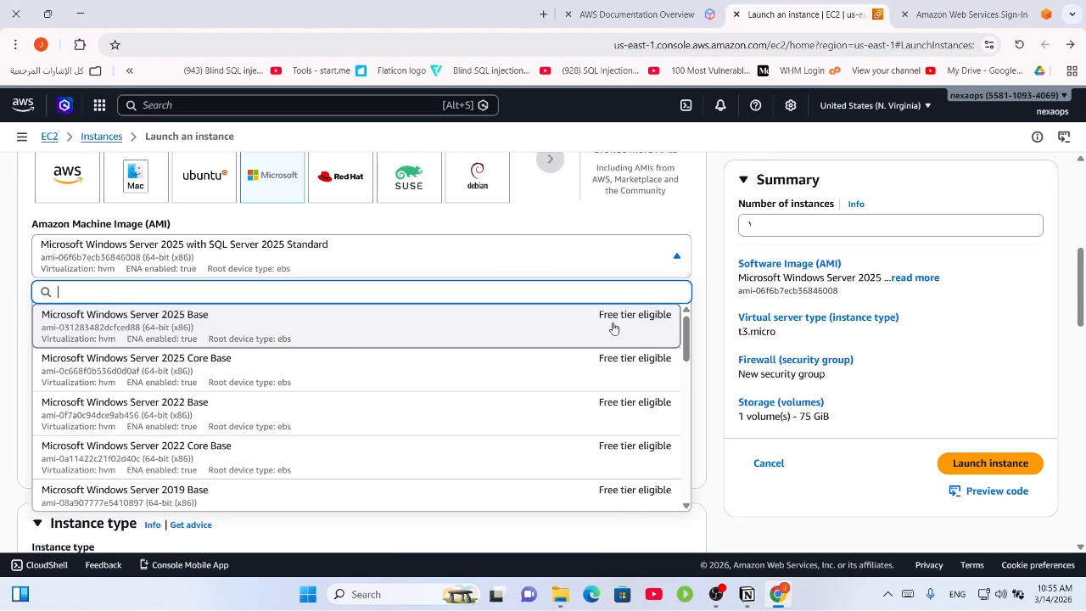
scroll(510, 401, down, 2)
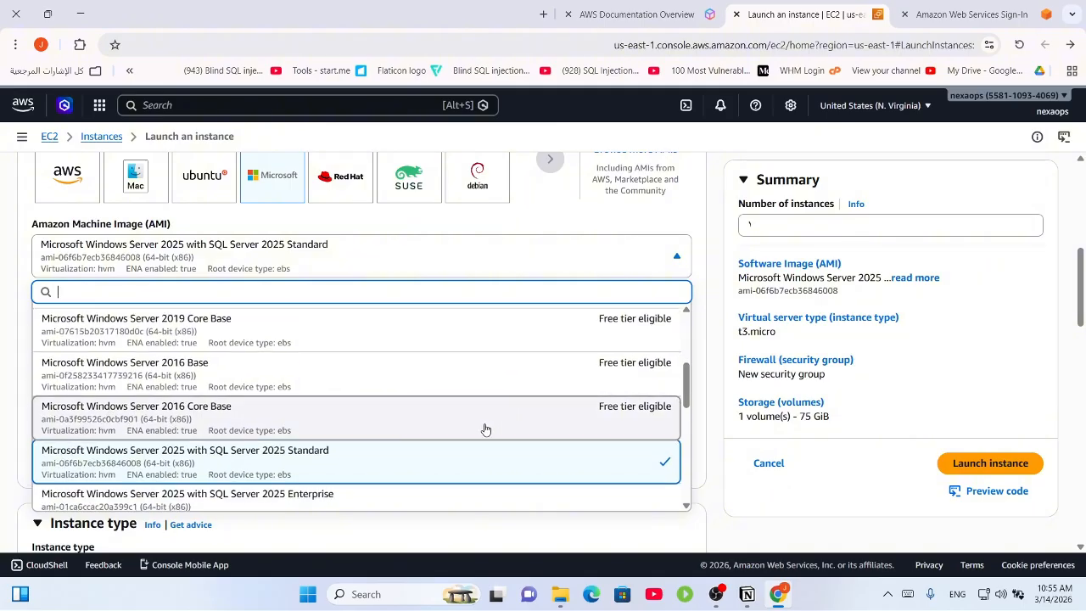
scroll(483, 428, down, 3)
scroll(480, 421, up, 3)
scroll(480, 421, up, 1)
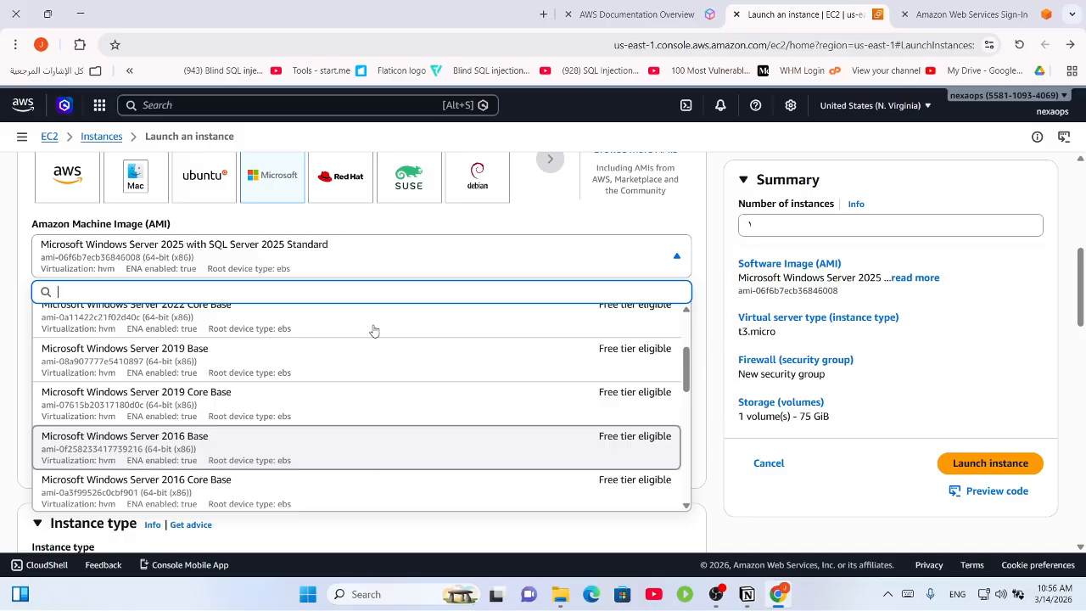
key(Return)
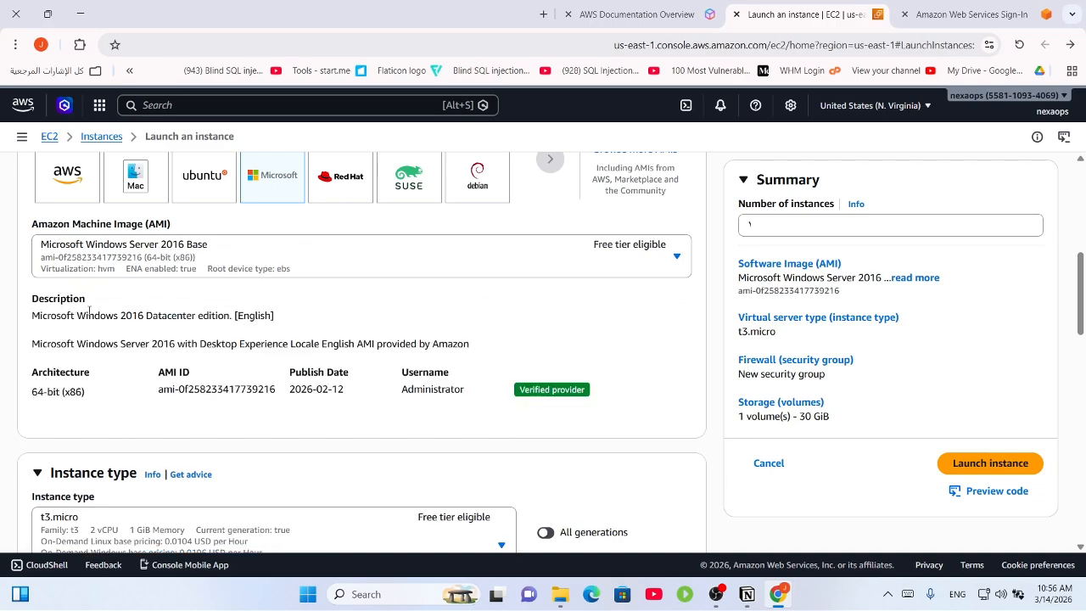
Read the description of the selected Windows Server 2016 image.
drag(34, 319, 289, 321)
drag(75, 316, 219, 316)
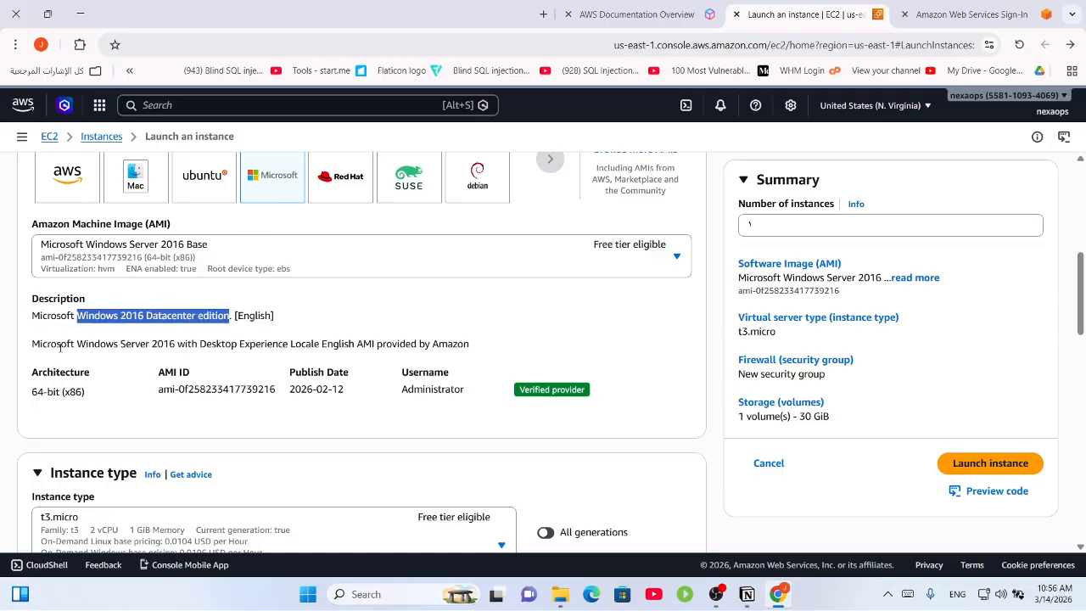
drag(61, 344, 477, 351)
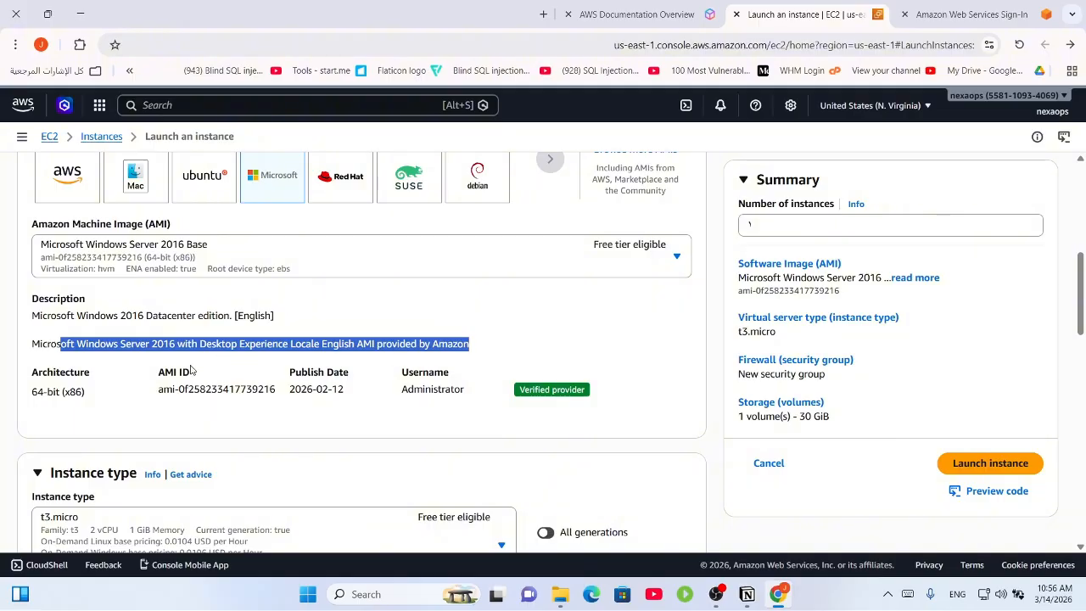
Browse the instance type options in the list without changing the t3.micro selection.
scroll(191, 370, down, 2)
scroll(293, 342, down, 1)
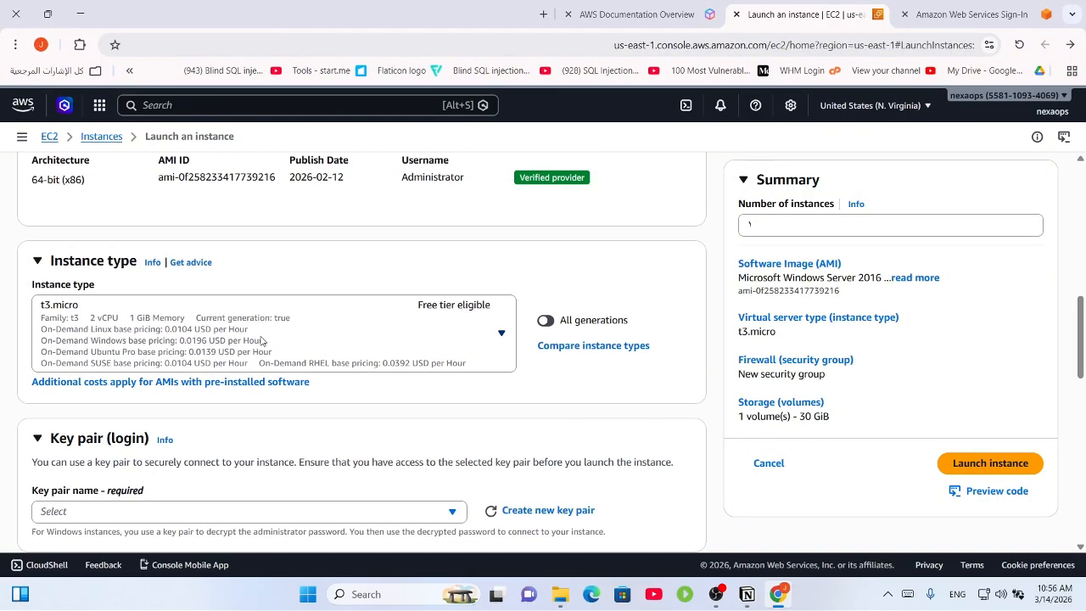
scroll(263, 339, down, 1)
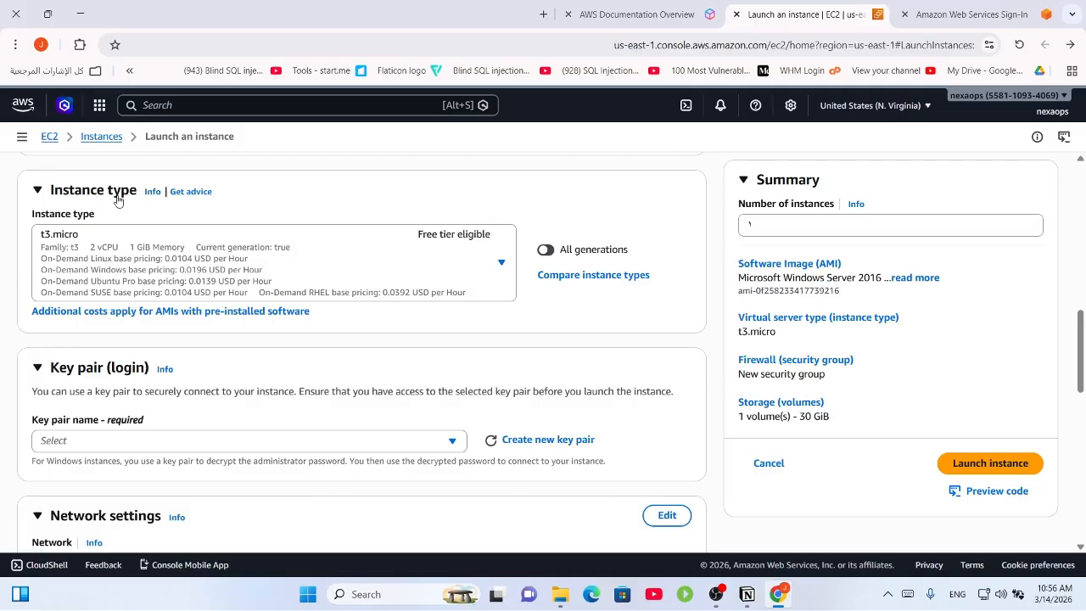
drag(95, 218, 37, 218)
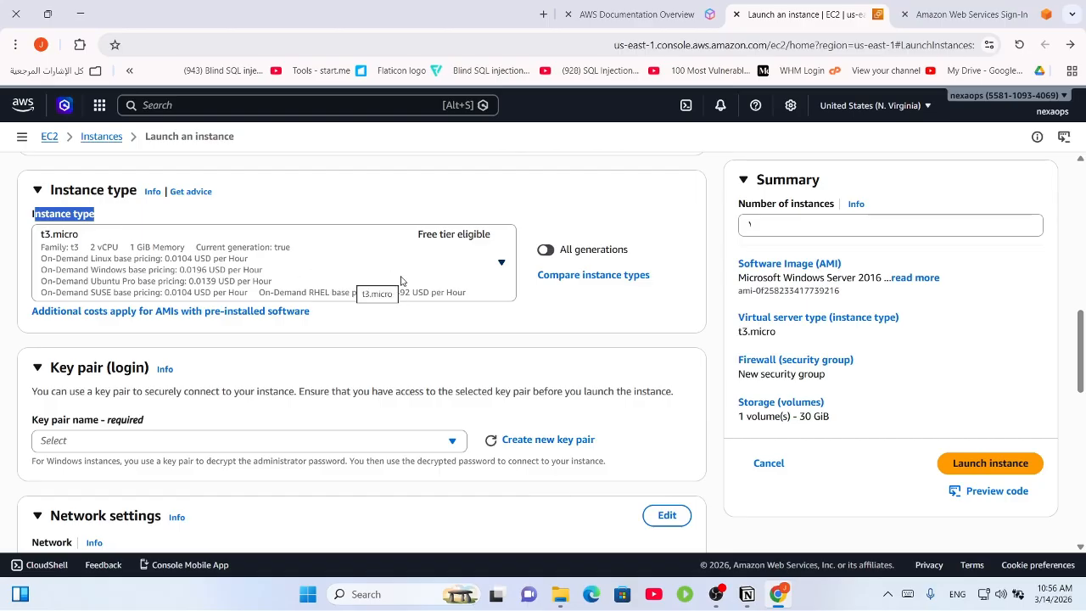
click(465, 291)
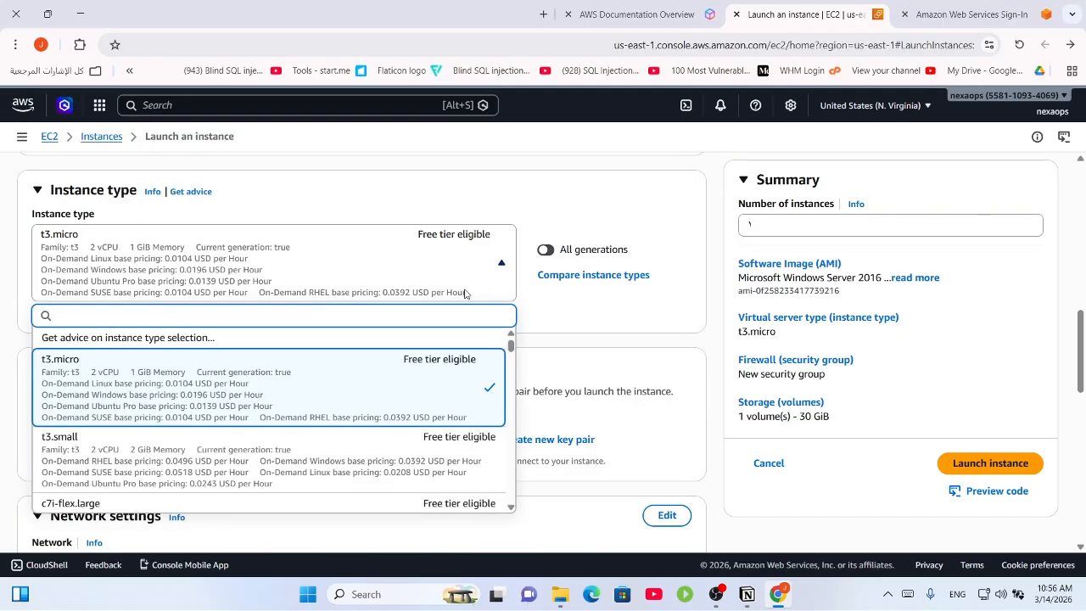
scroll(407, 433, down, 1)
scroll(406, 433, down, 5)
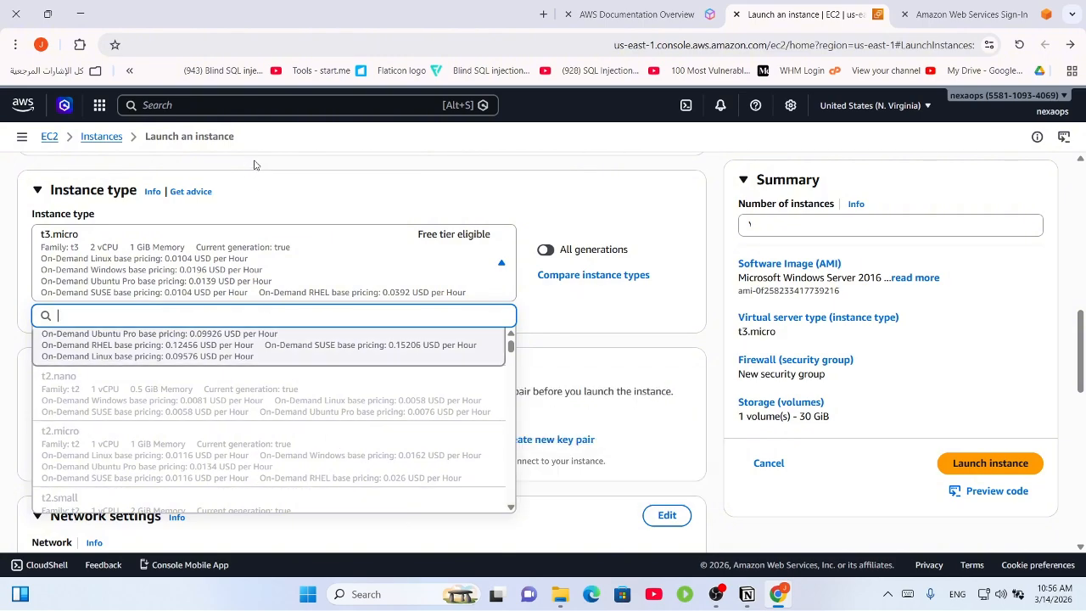
scroll(254, 165, up, 1)
scroll(395, 470, up, 1)
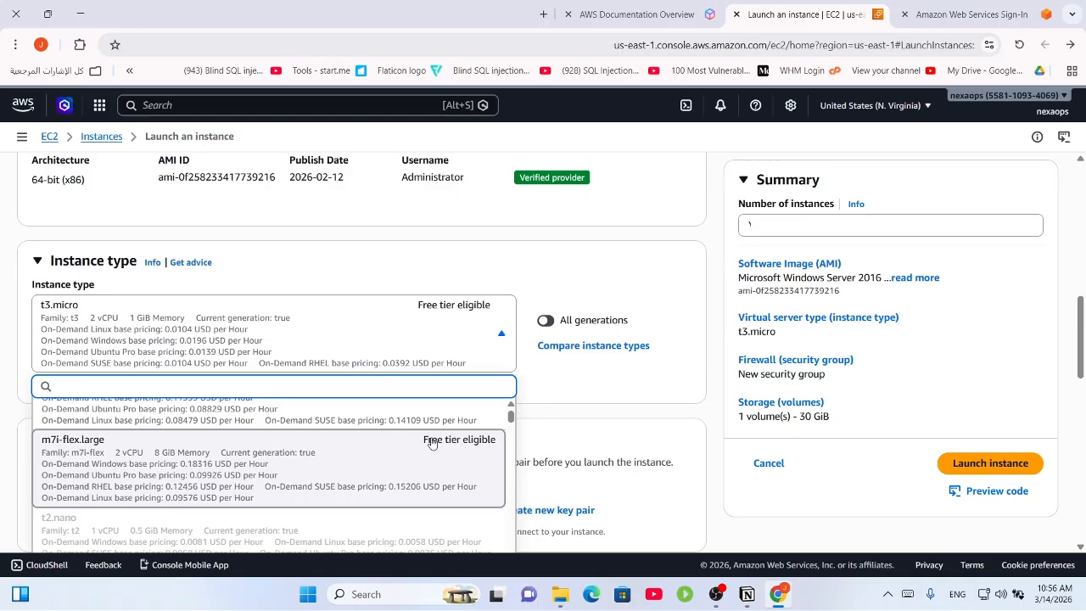
scroll(316, 446, up, 2)
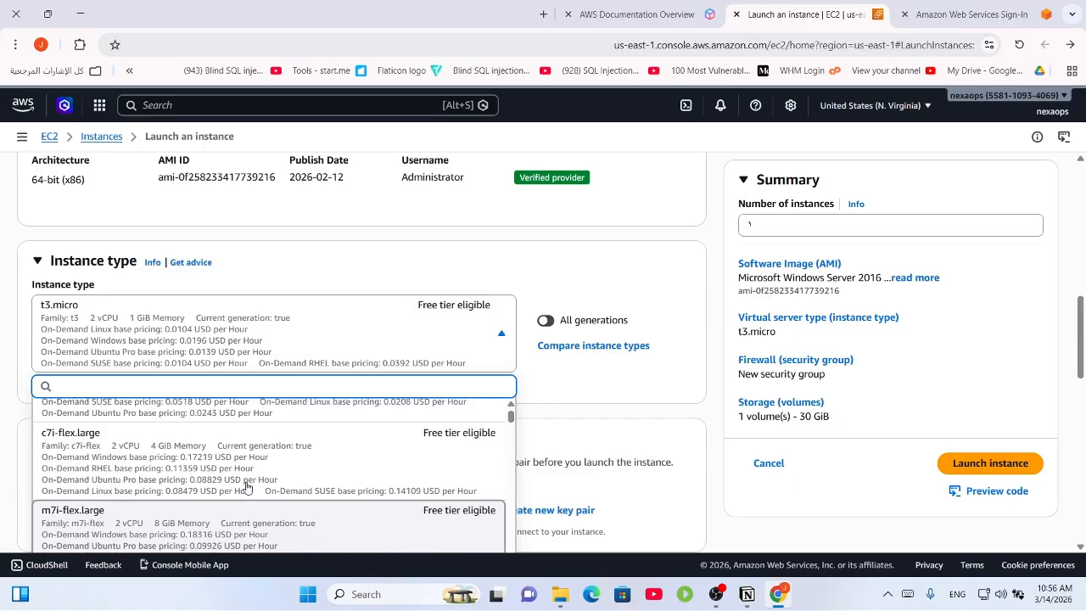
scroll(207, 454, up, 5)
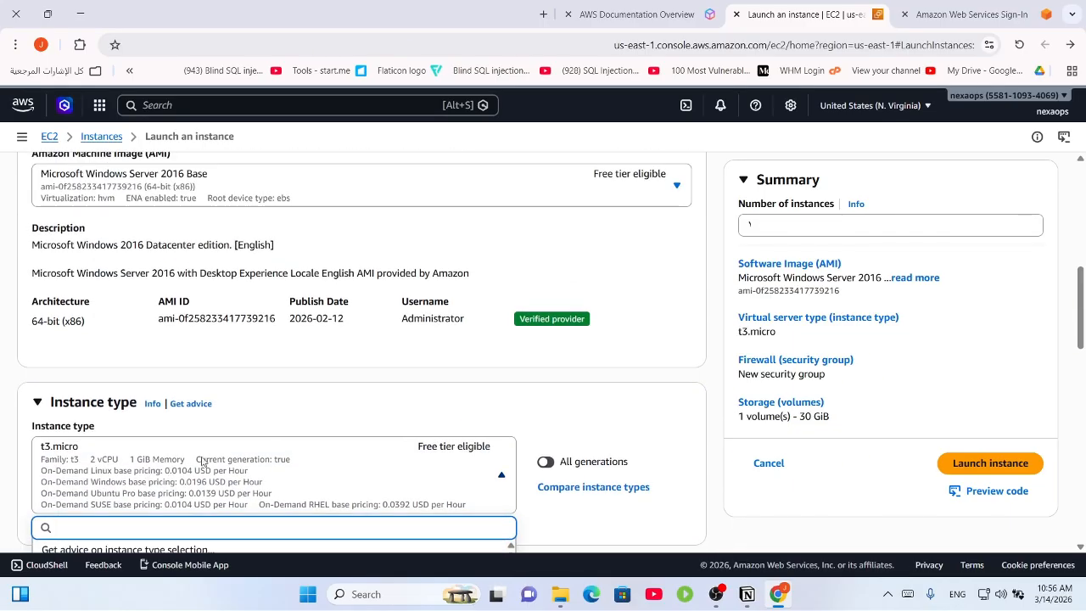
scroll(204, 462, down, 3)
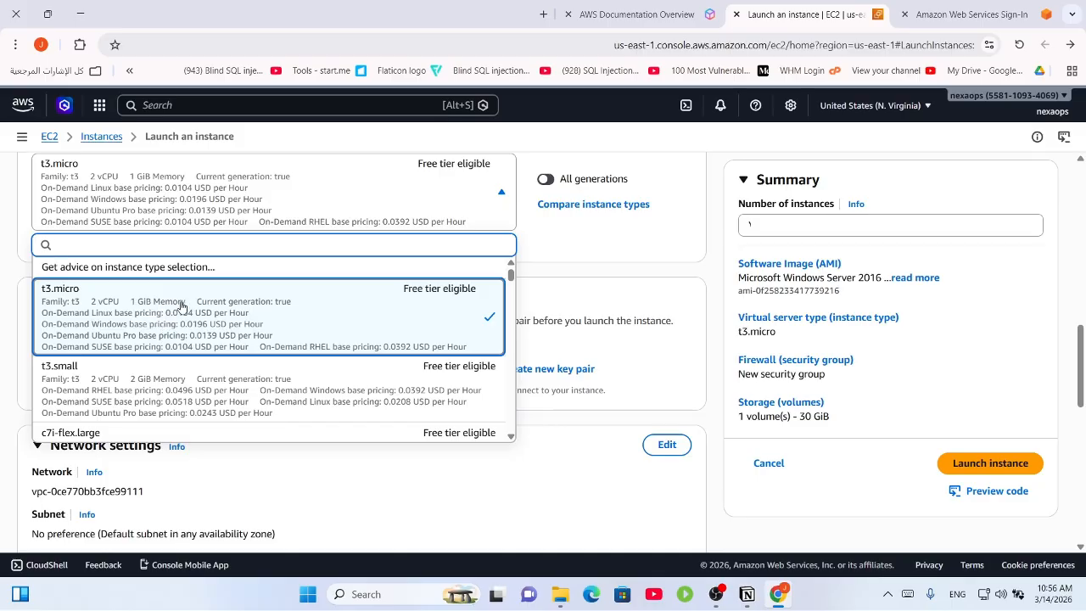
click(563, 249)
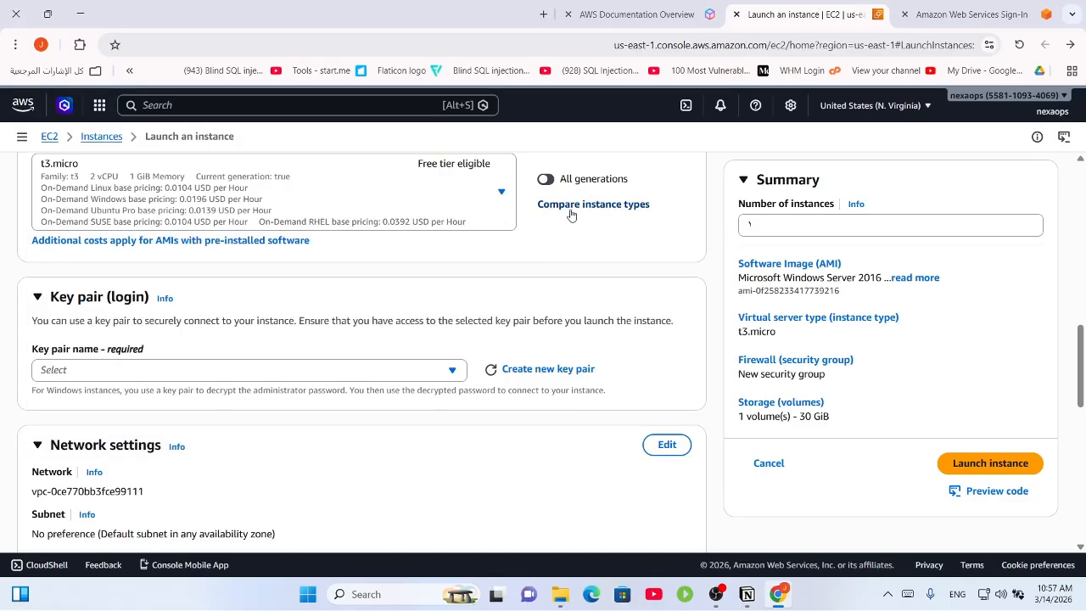
Open the instance type comparison table, review the listed types, and return to the launch page.
click(619, 211)
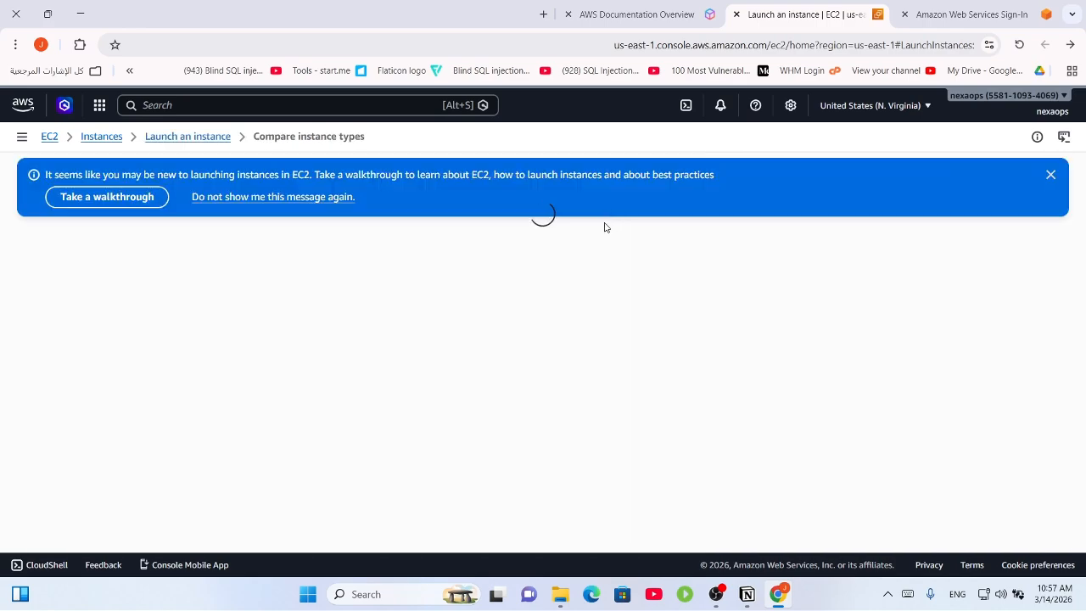
scroll(471, 301, down, 3)
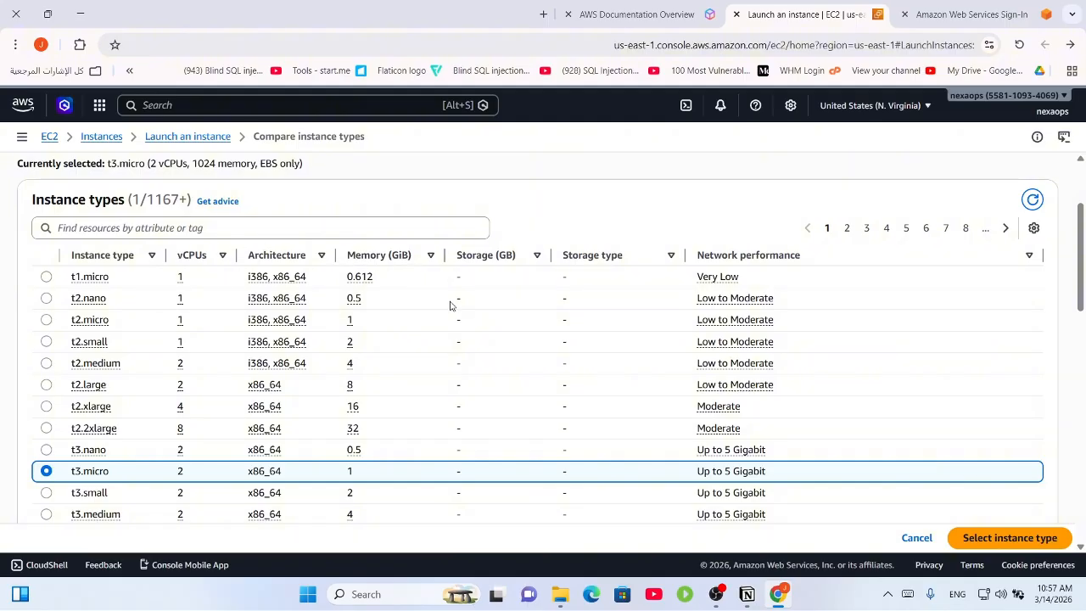
scroll(594, 390, down, 1)
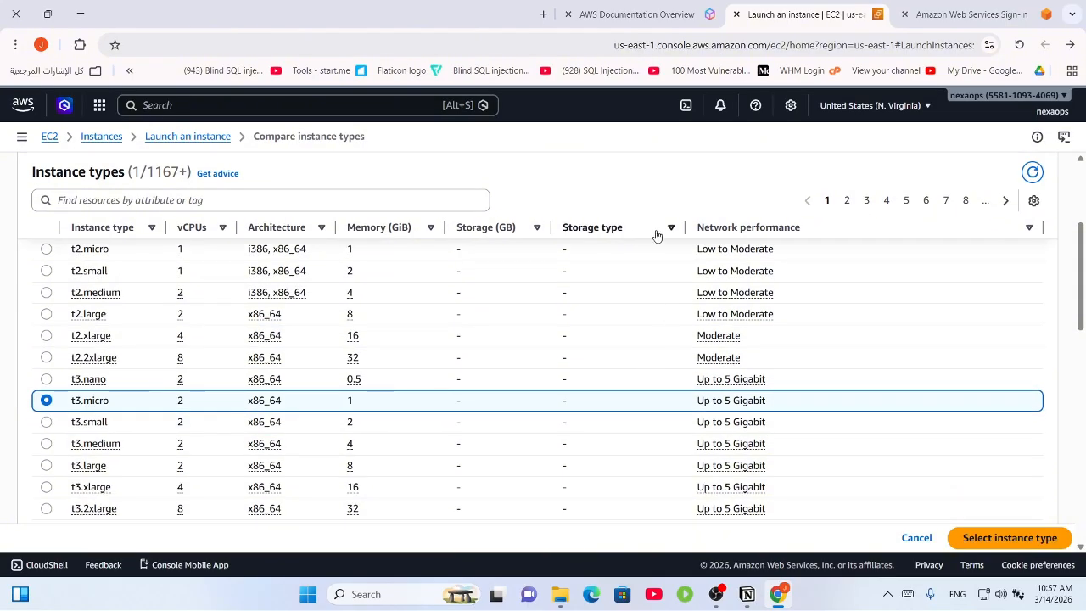
scroll(786, 394, up, 1)
scroll(786, 393, up, 1)
scroll(754, 460, down, 3)
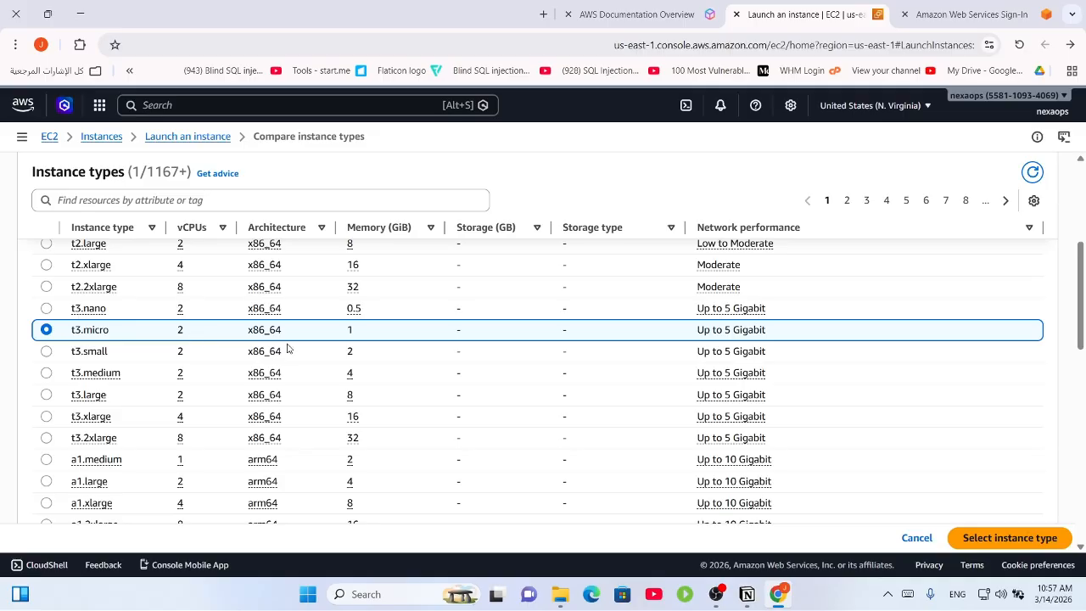
scroll(288, 349, up, 1)
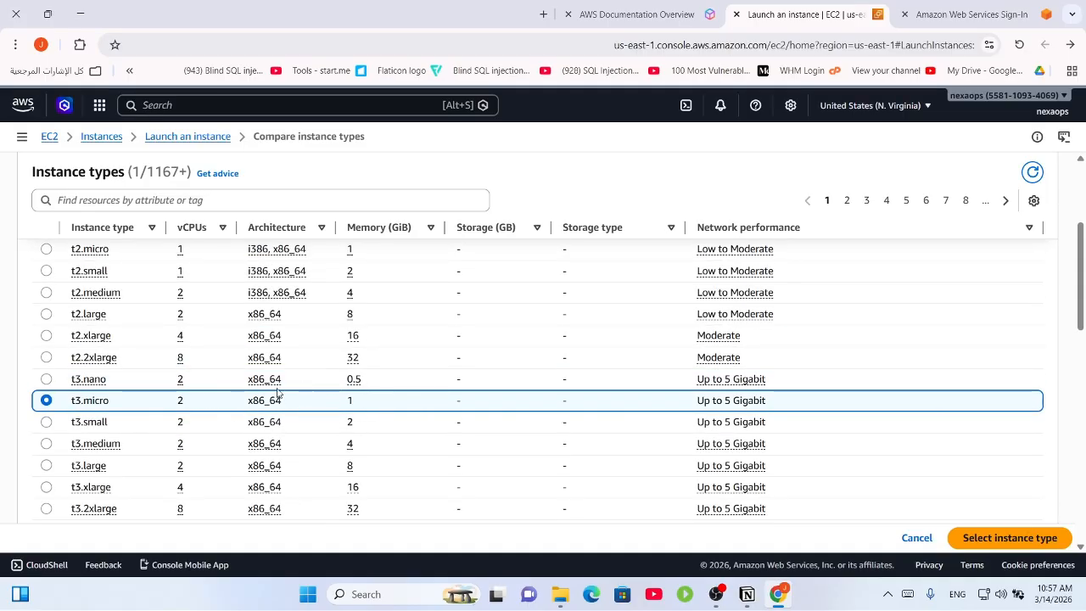
scroll(781, 416, up, 1)
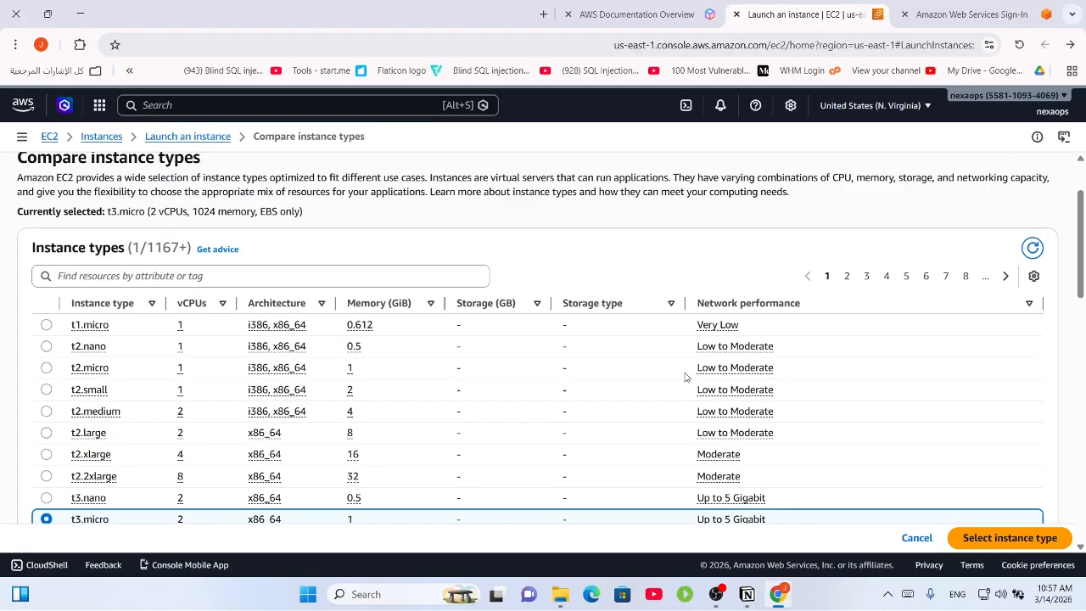
scroll(848, 458, down, 10)
scroll(574, 468, down, 3)
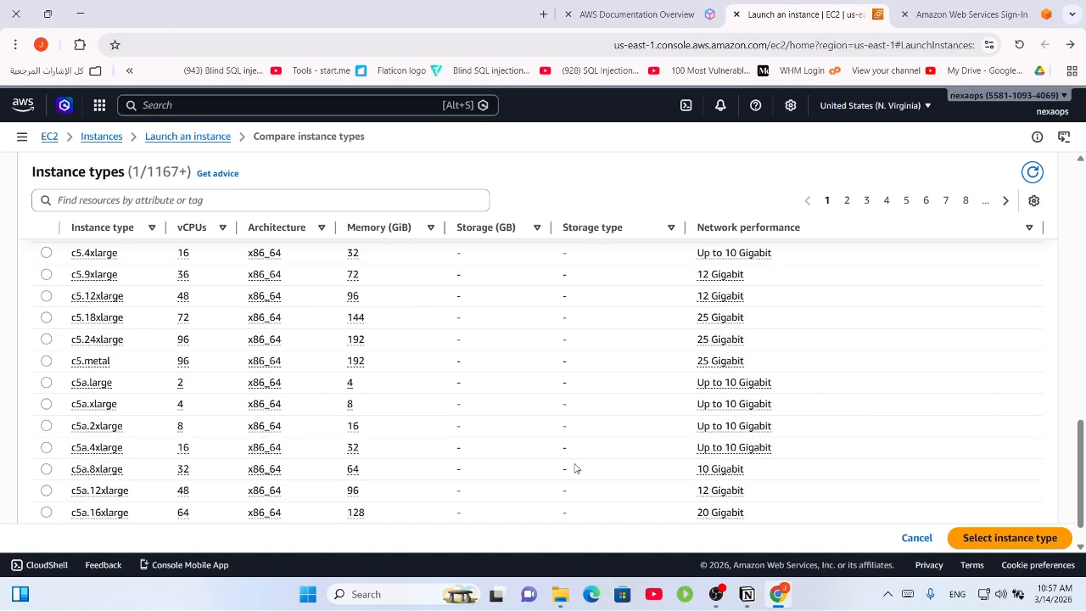
scroll(385, 393, up, 2)
scroll(490, 434, down, 3)
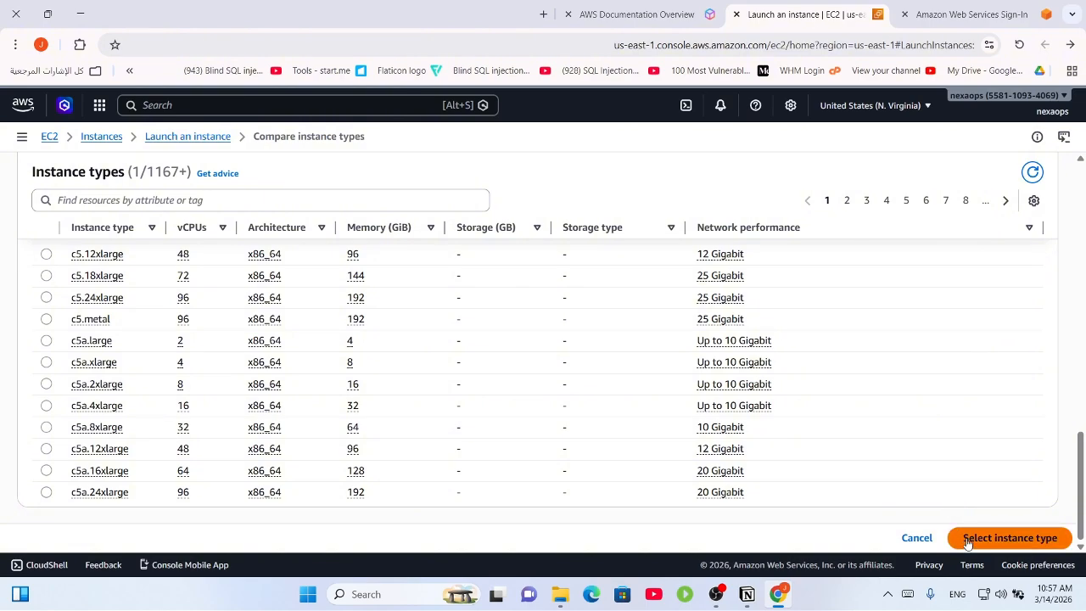
click(188, 137)
Read the Key pair (login) section's explanation of key pairs.
scroll(509, 409, up, 1)
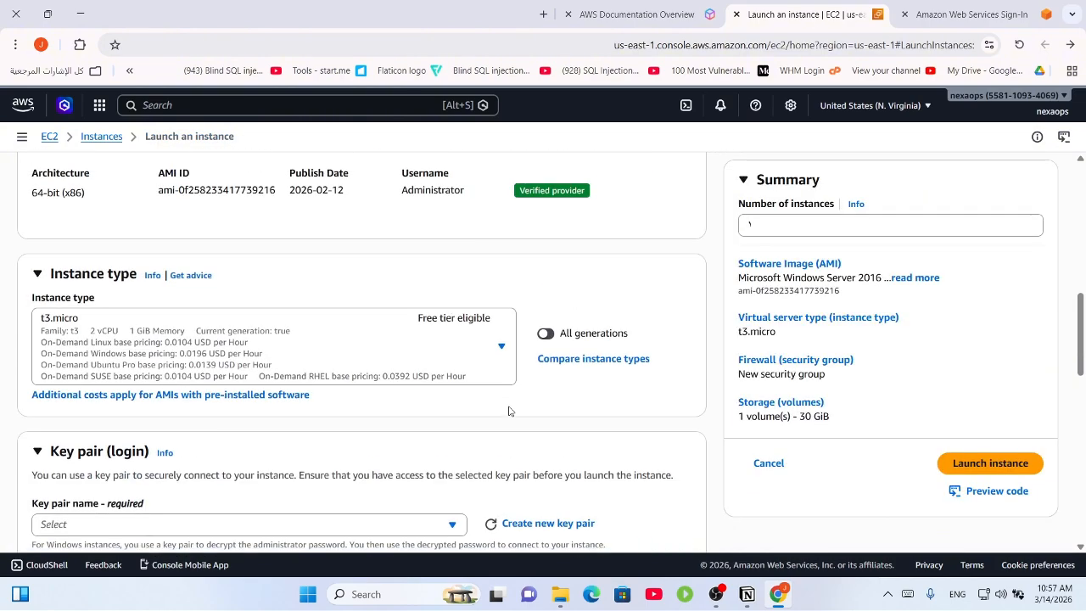
scroll(336, 408, down, 1)
scroll(343, 416, down, 2)
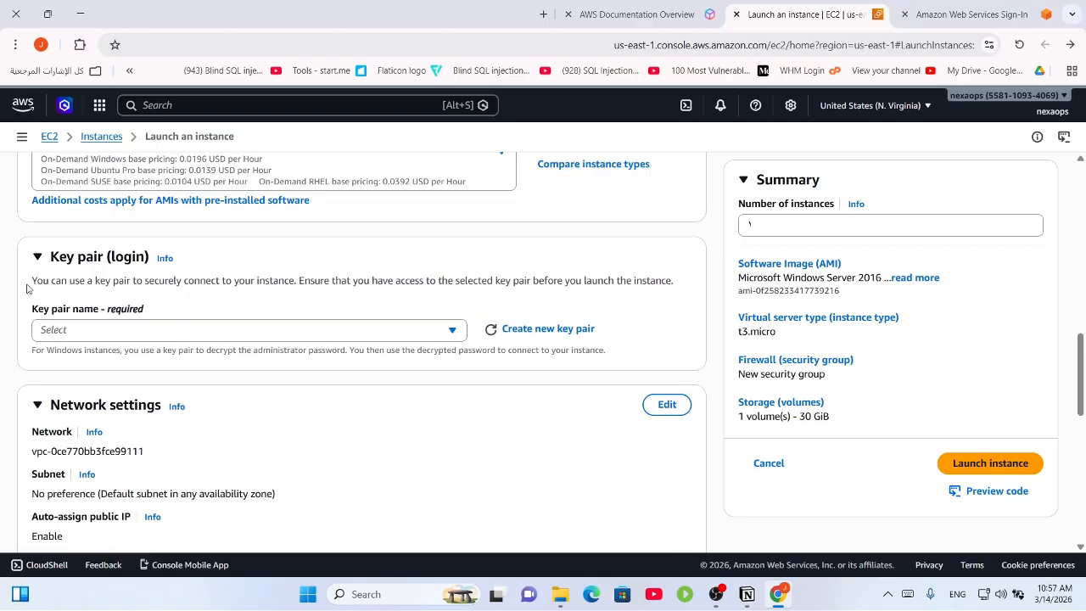
drag(27, 289, 485, 284)
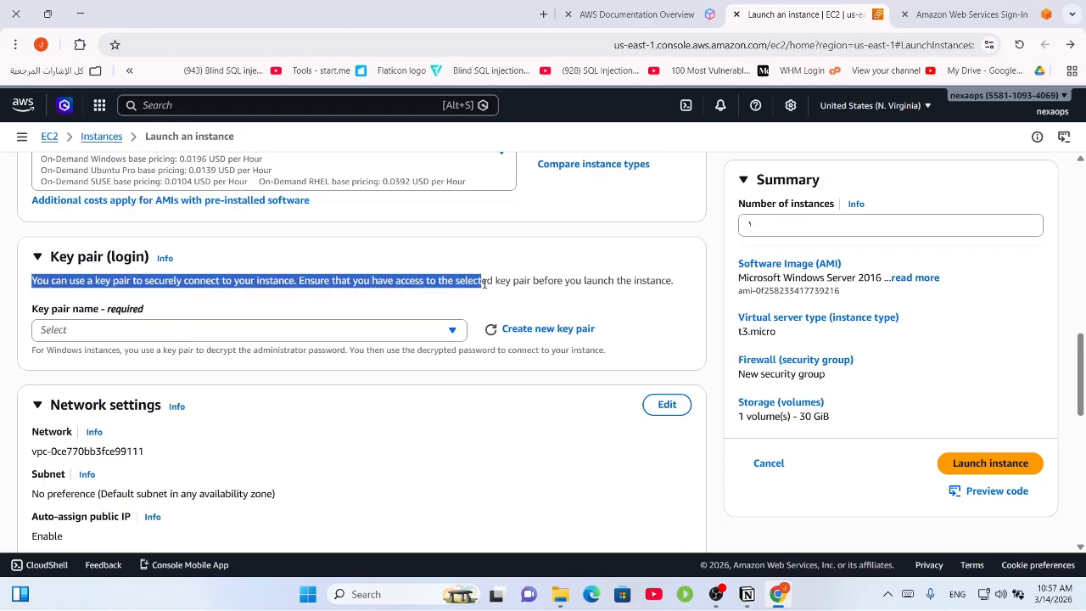
drag(220, 290, 496, 273)
drag(353, 282, 632, 289)
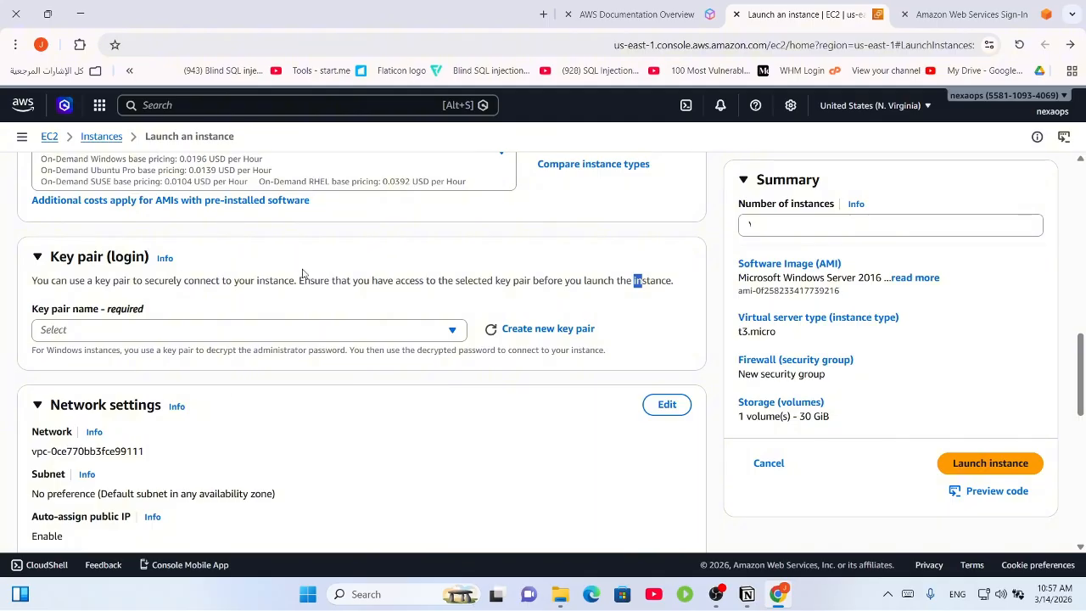
scroll(295, 274, up, 1)
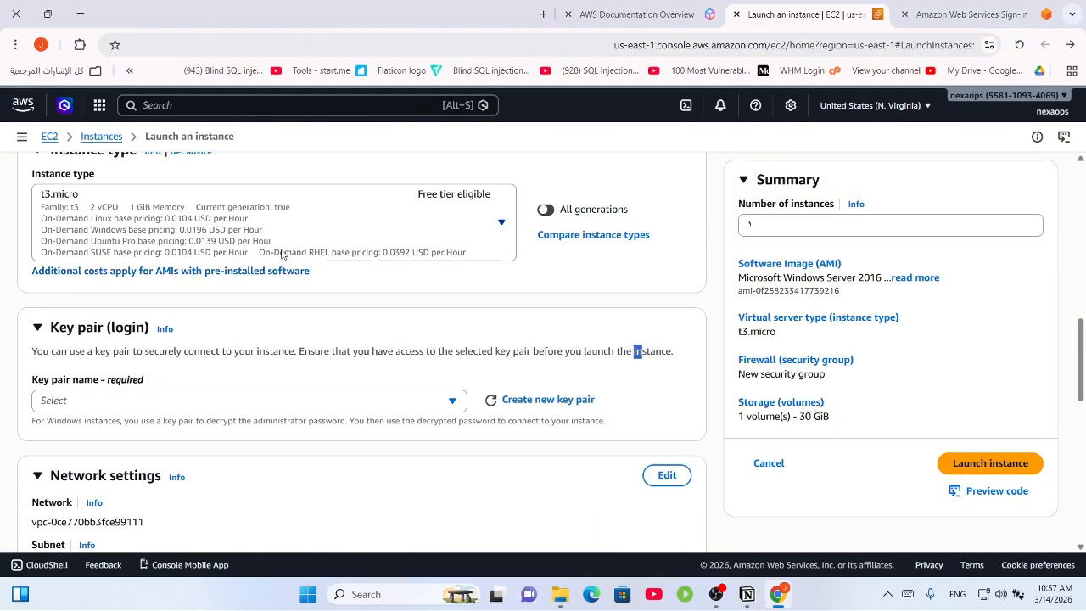
scroll(312, 294, up, 2)
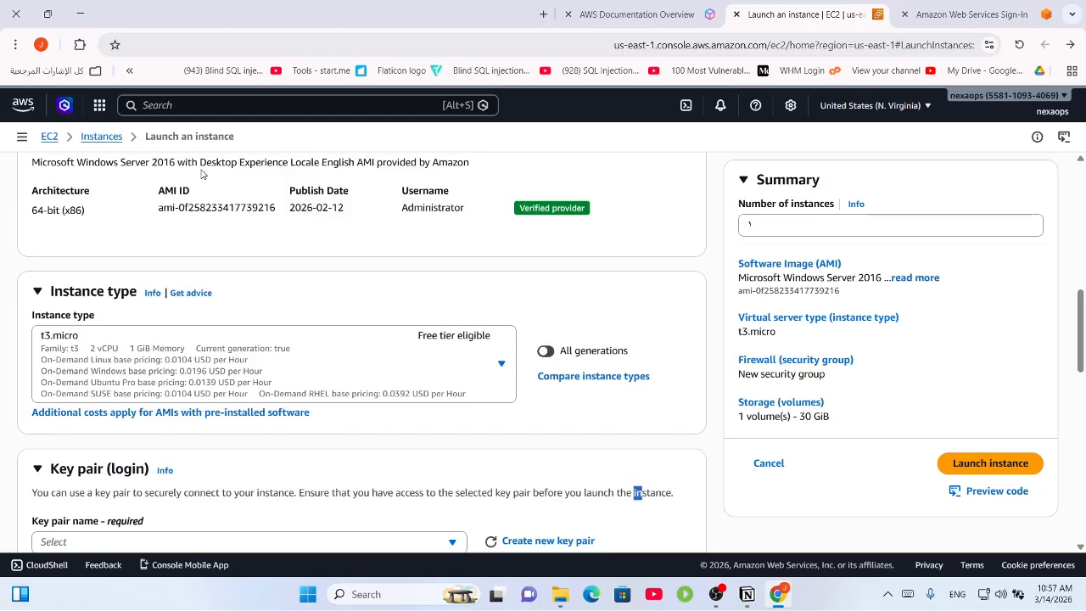
scroll(235, 356, down, 2)
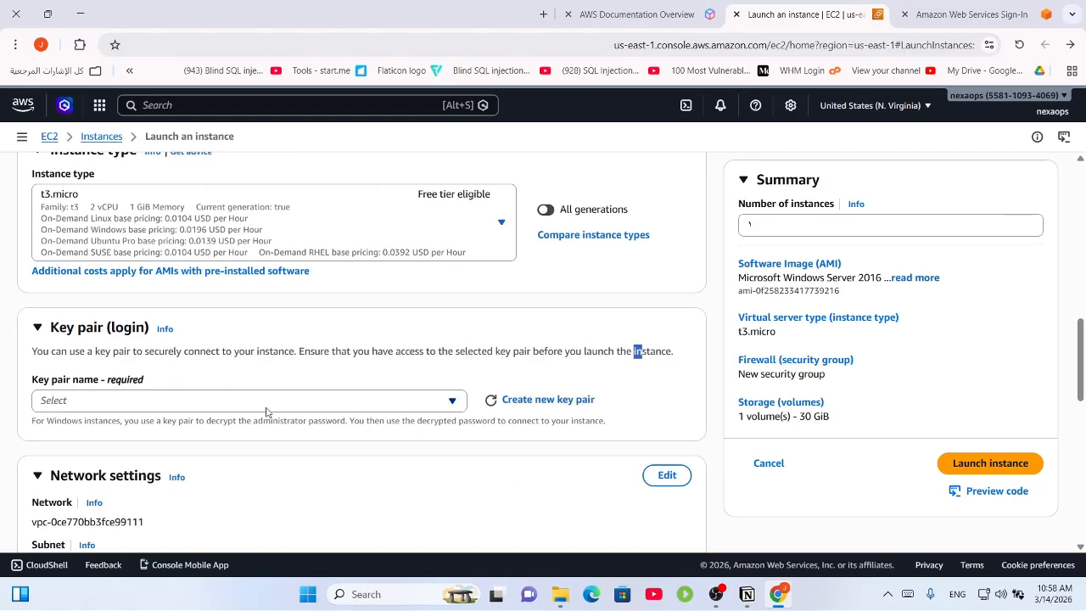
Search Windows for the Remote Desktop Connection app.
click(365, 594)
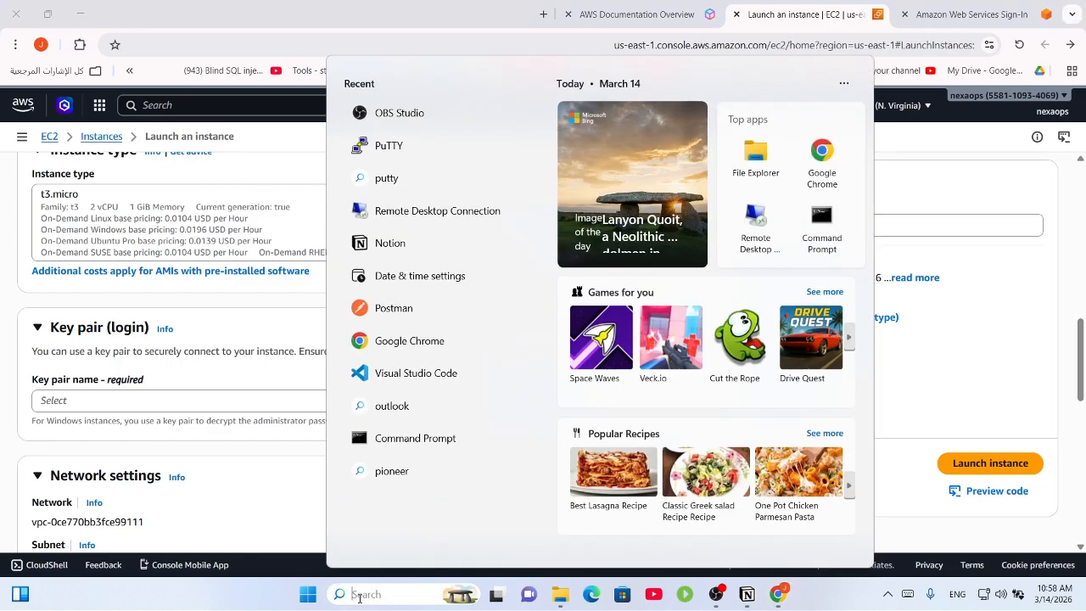
text(re)
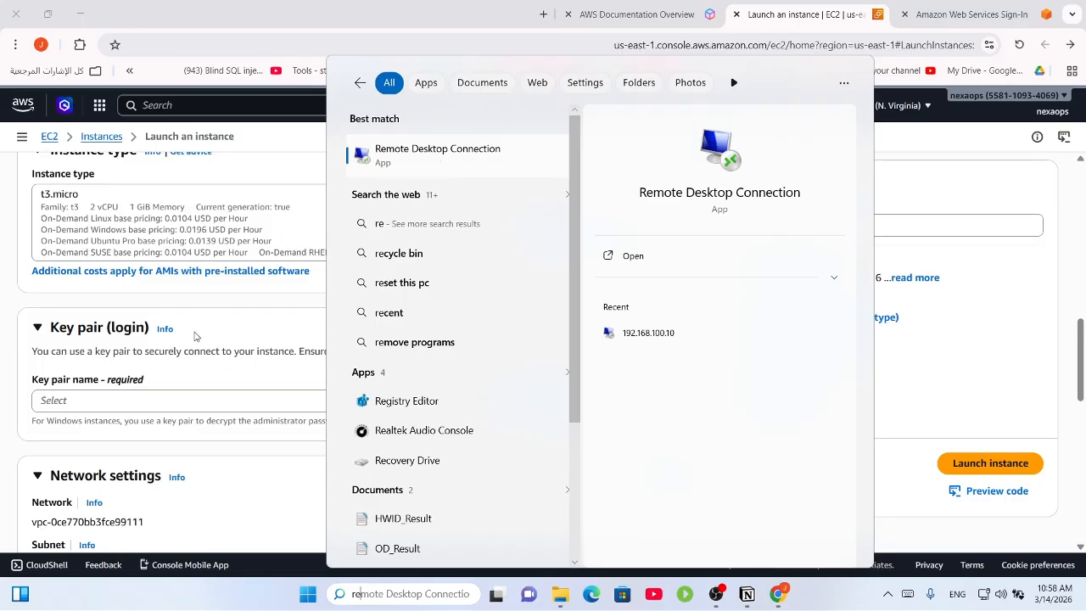
Open the key pair name list to view the existing key pairs without selecting one.
click(194, 406)
scroll(298, 333, down, 2)
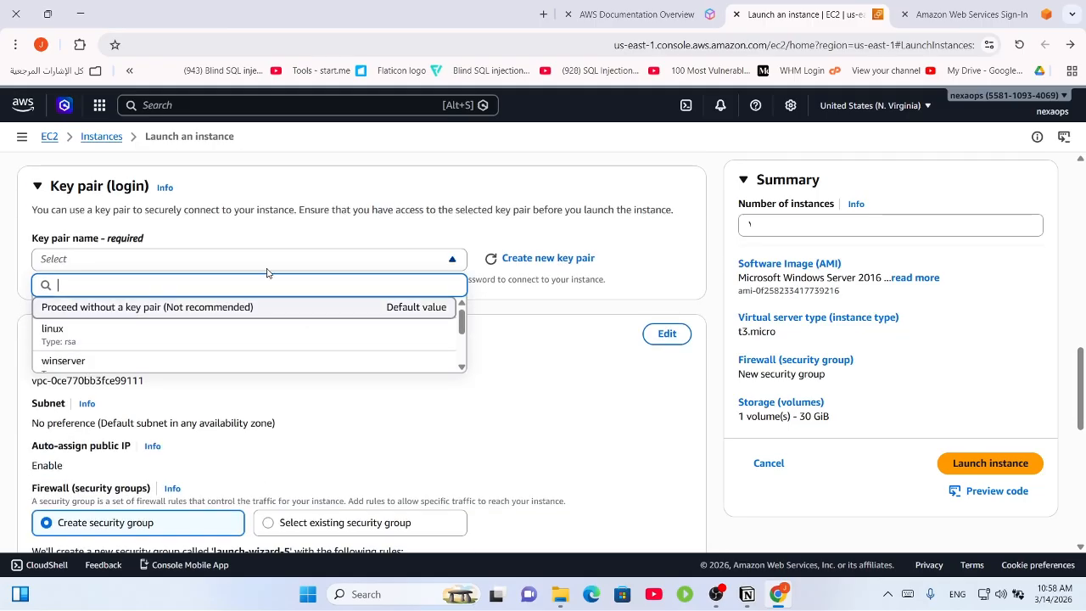
click(391, 241)
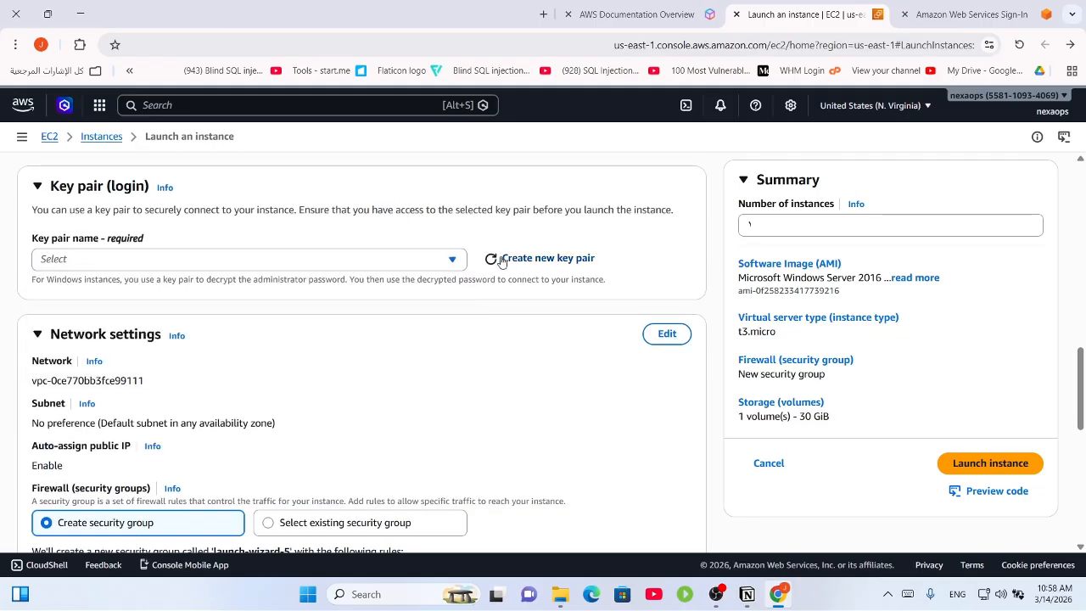
Create a new RSA key pair named windowsserver2016key in .pem format for the Windows instance.
click(545, 265)
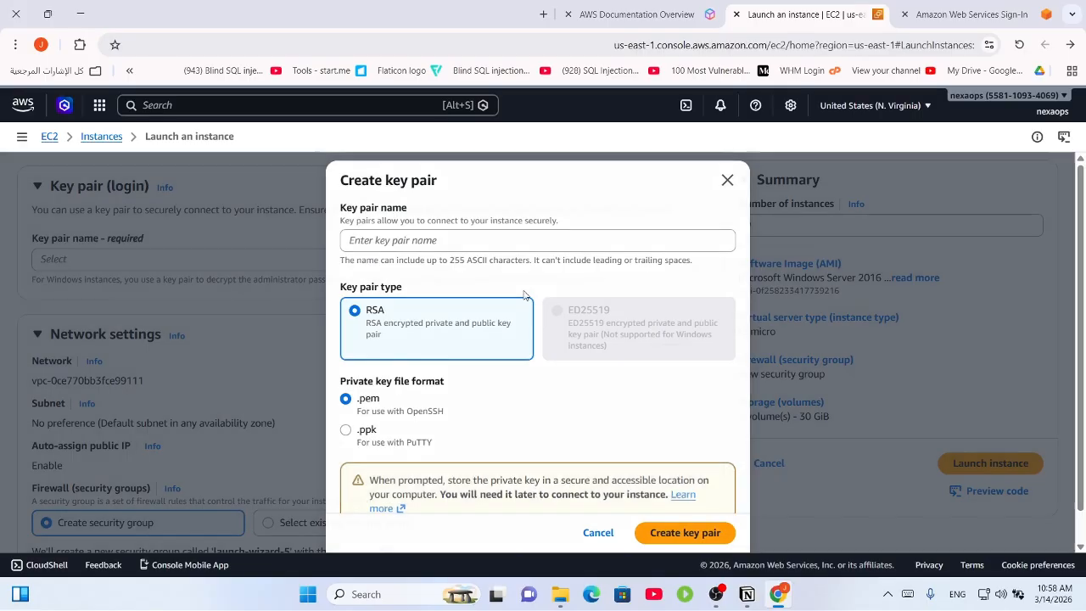
scroll(449, 263, down, 1)
click(453, 210)
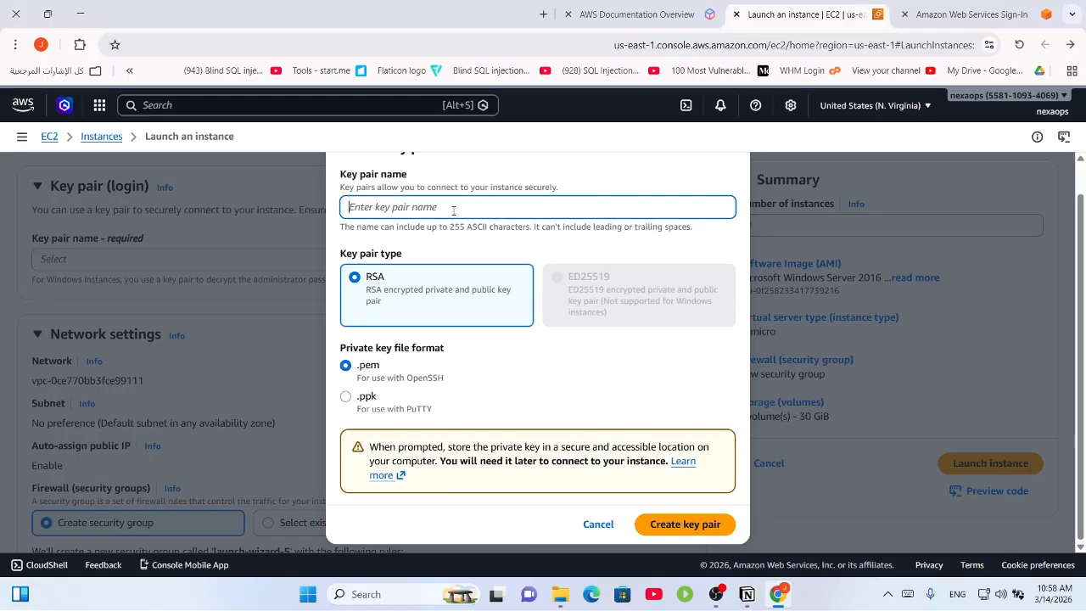
text(w)
text(indowsserver2016key)
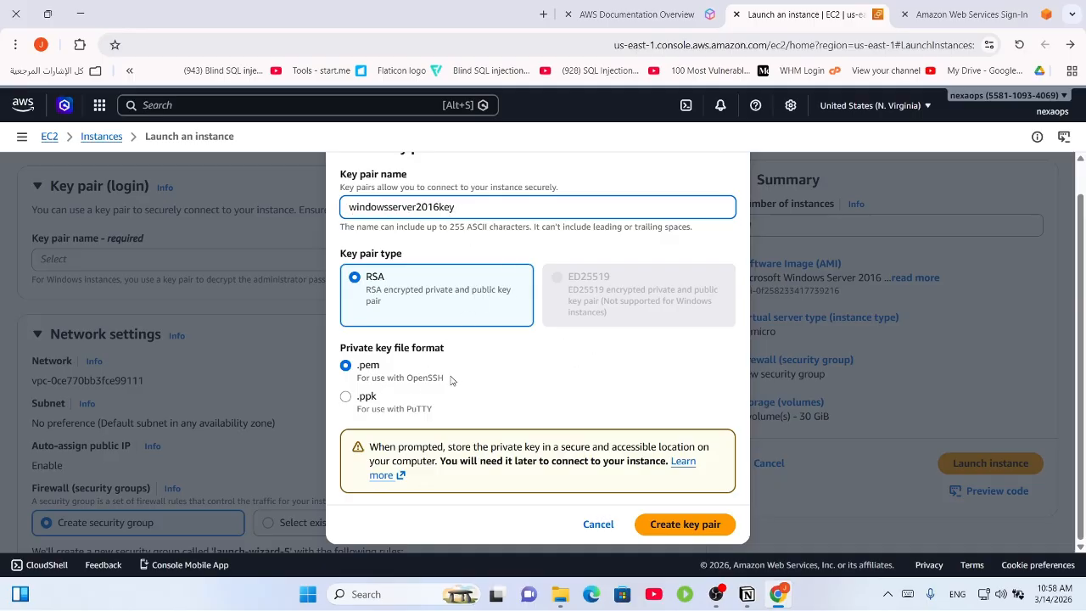
drag(451, 380, 351, 366)
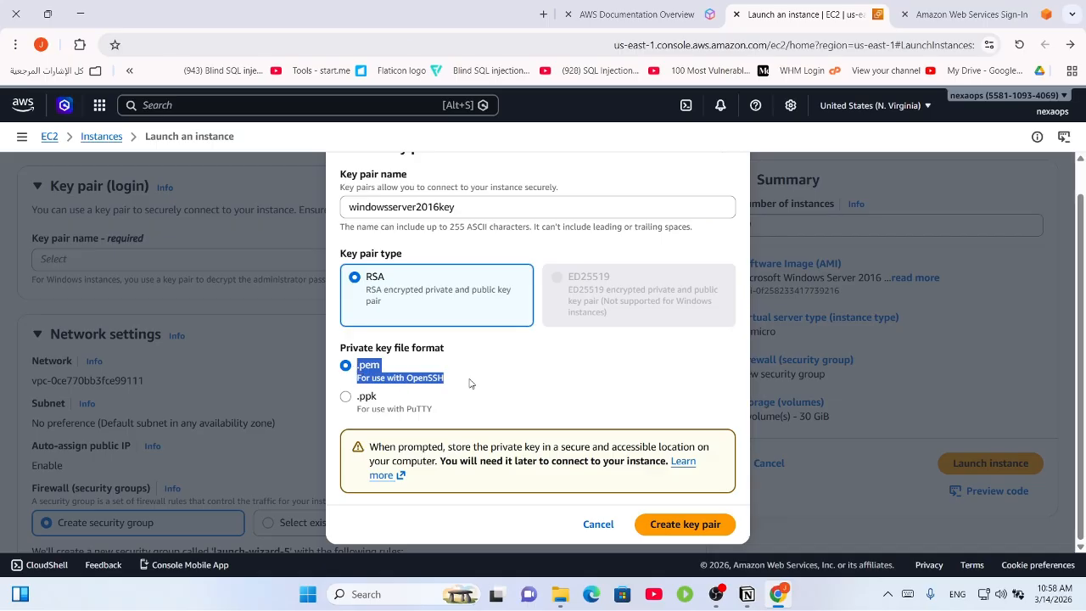
drag(470, 383, 348, 355)
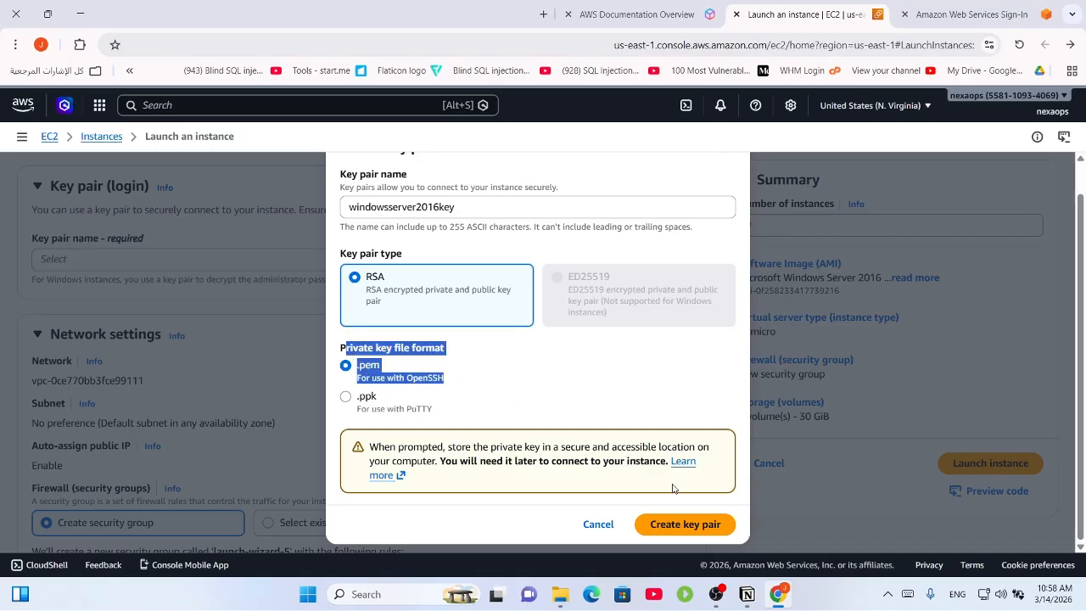
click(690, 525)
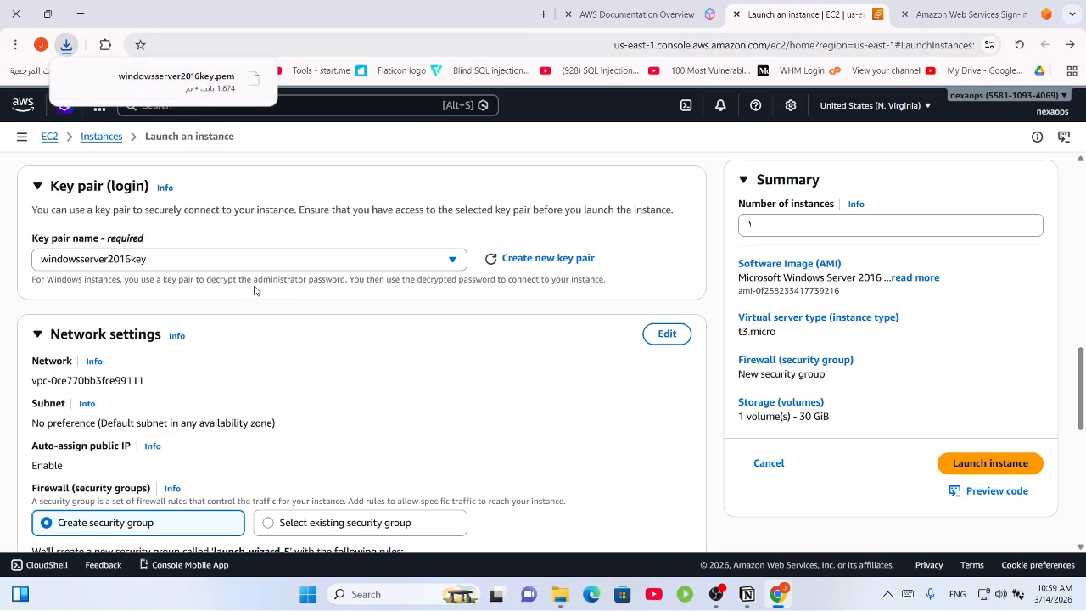
Review the Network settings section's VPC, subnet and auto-assign public IP entries.
scroll(240, 229, down, 3)
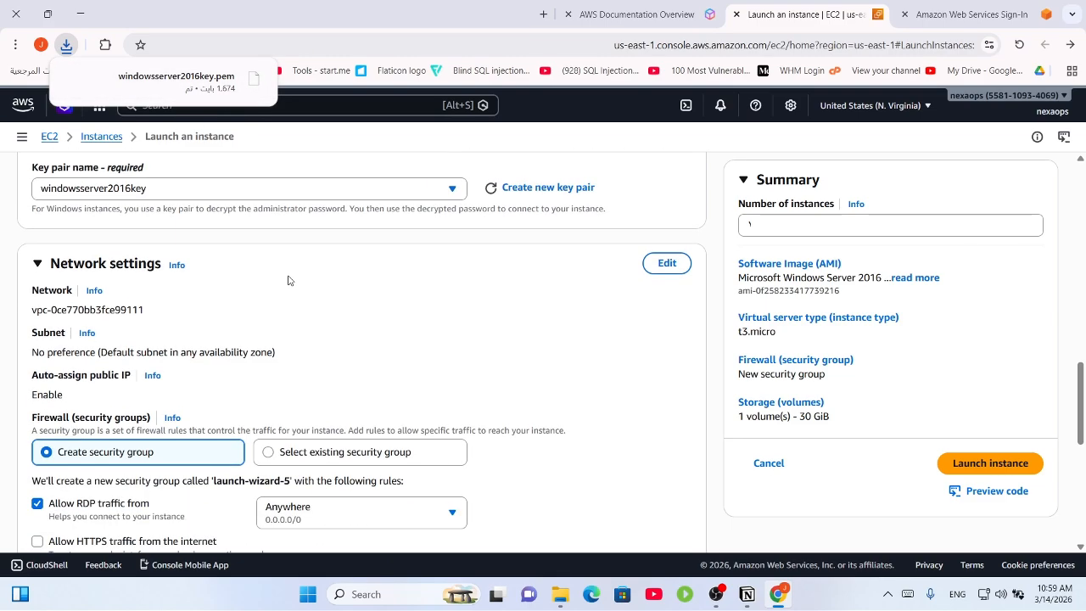
scroll(240, 245, up, 1)
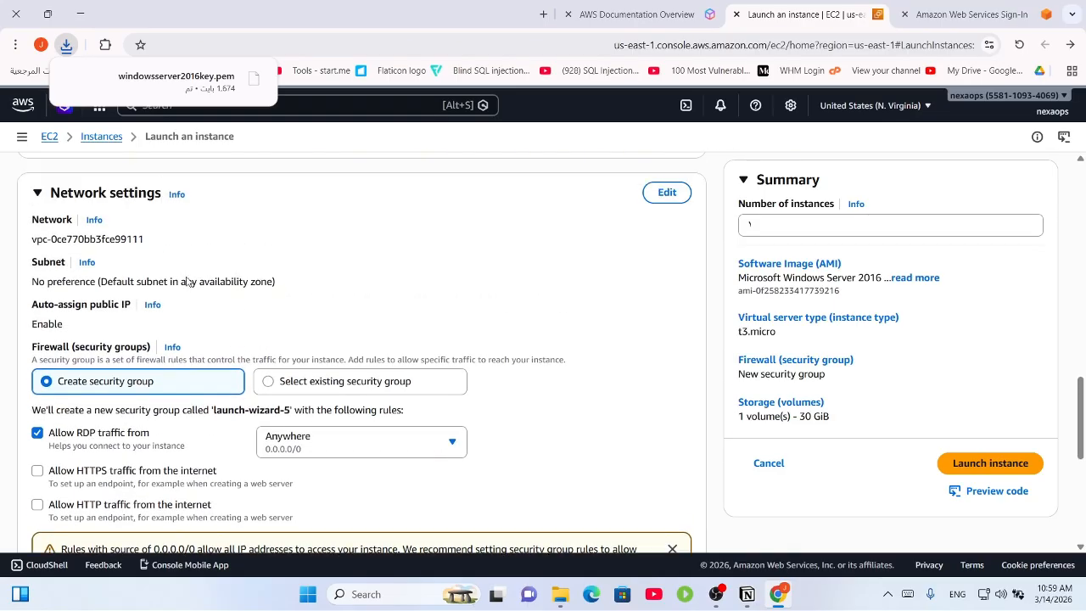
scroll(136, 326, up, 1)
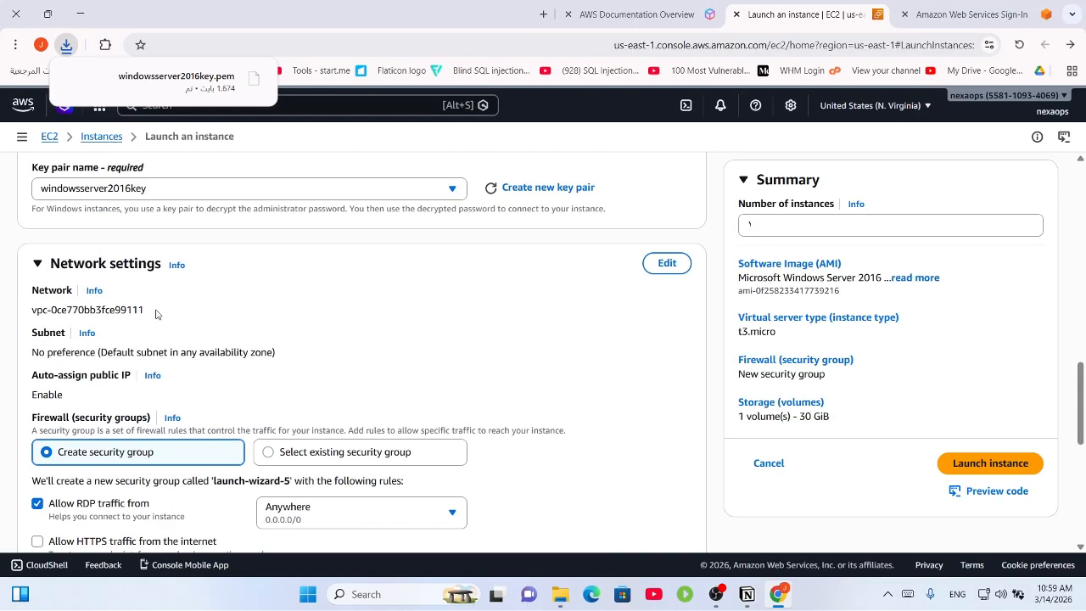
drag(155, 313, 51, 323)
scroll(170, 370, down, 1)
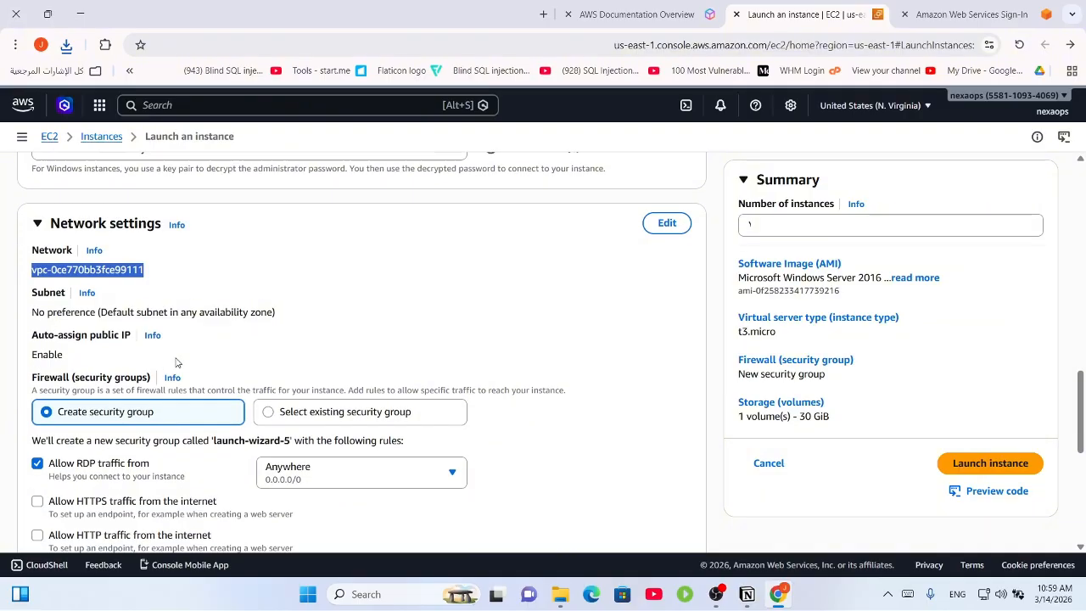
drag(280, 288, 99, 282)
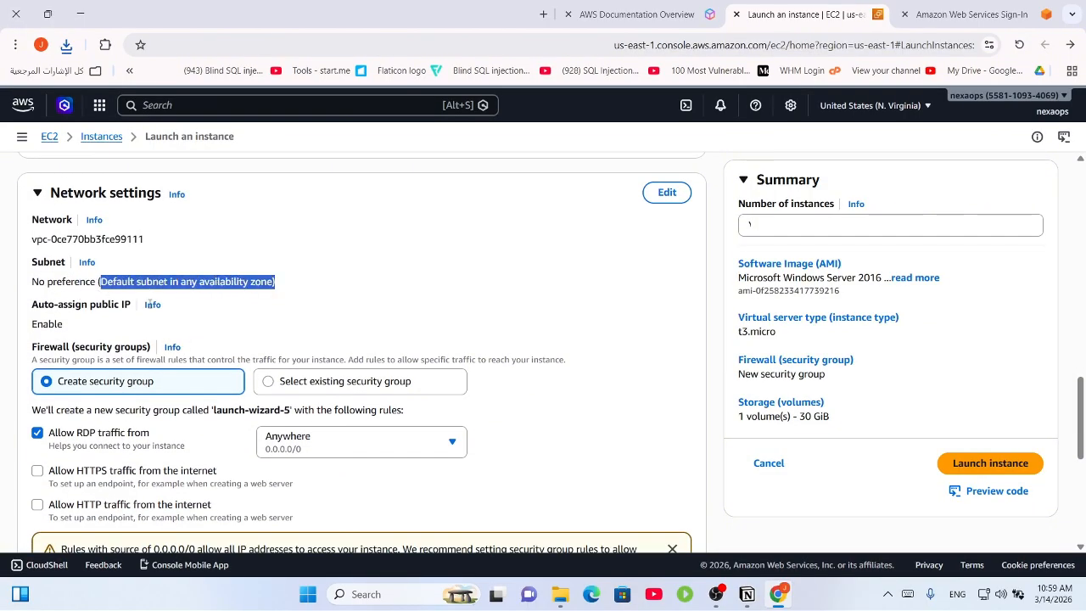
drag(180, 283, 286, 285)
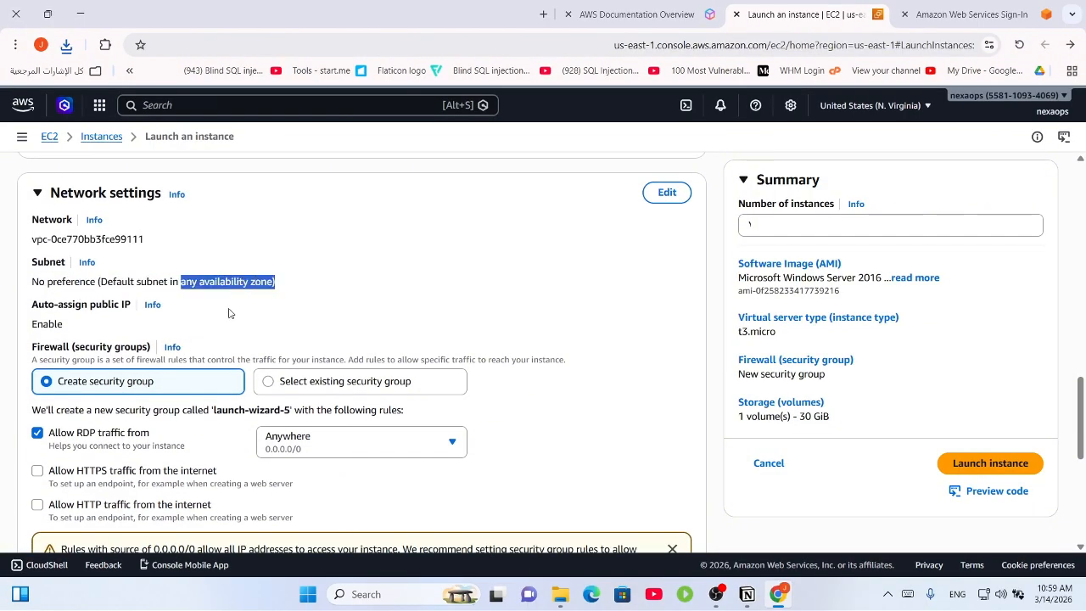
scroll(228, 313, down, 1)
drag(116, 251, 22, 235)
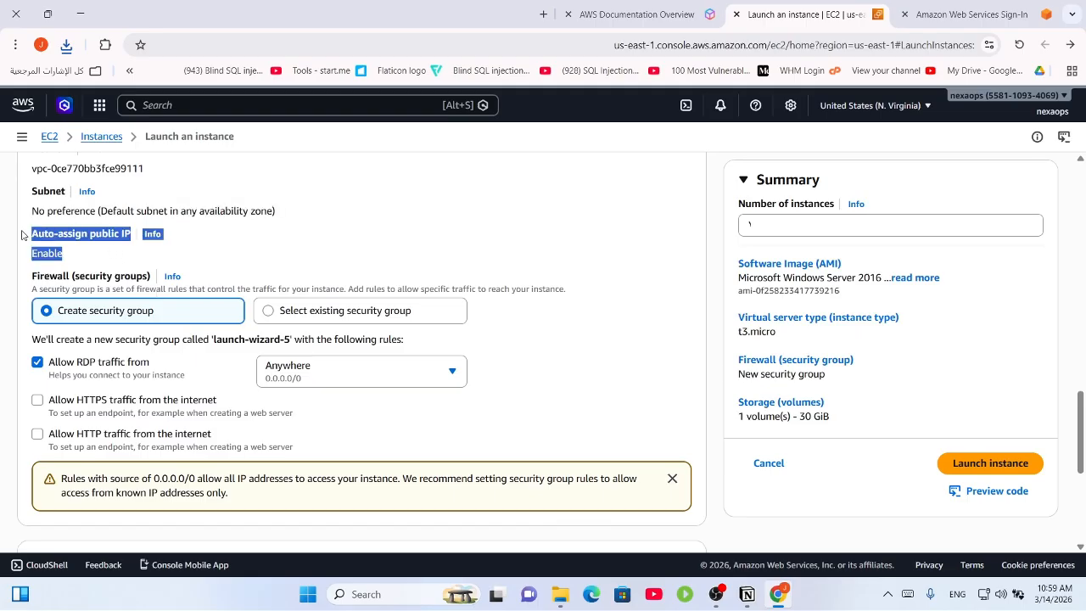
click(237, 251)
drag(133, 260, 34, 234)
click(117, 250)
click(134, 255)
click(405, 598)
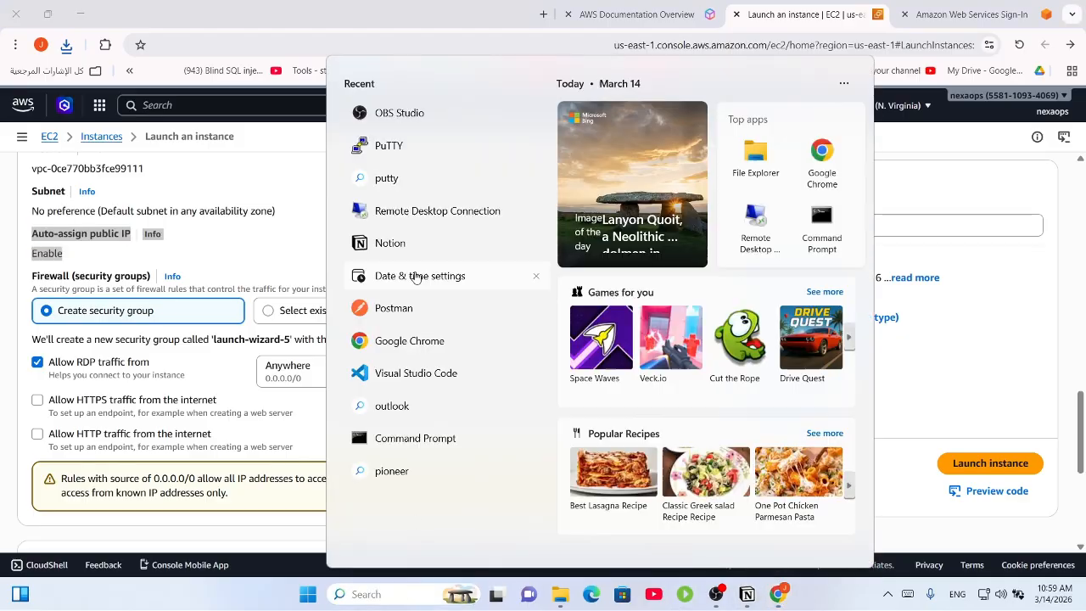
click(341, 17)
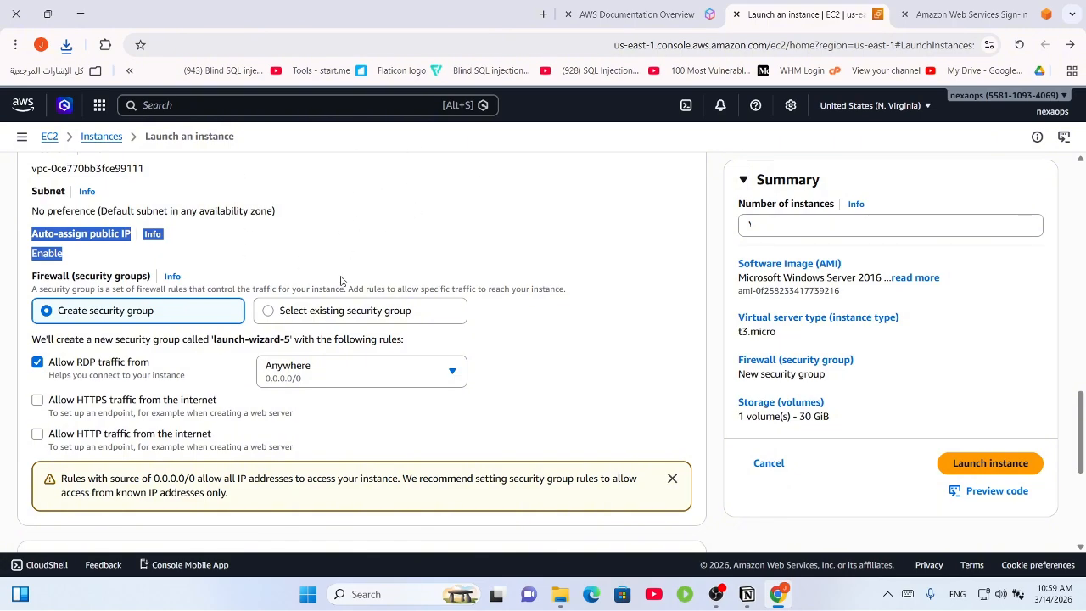
Examine the auto-assign public IP setting and the firewall security group options.
click(315, 231)
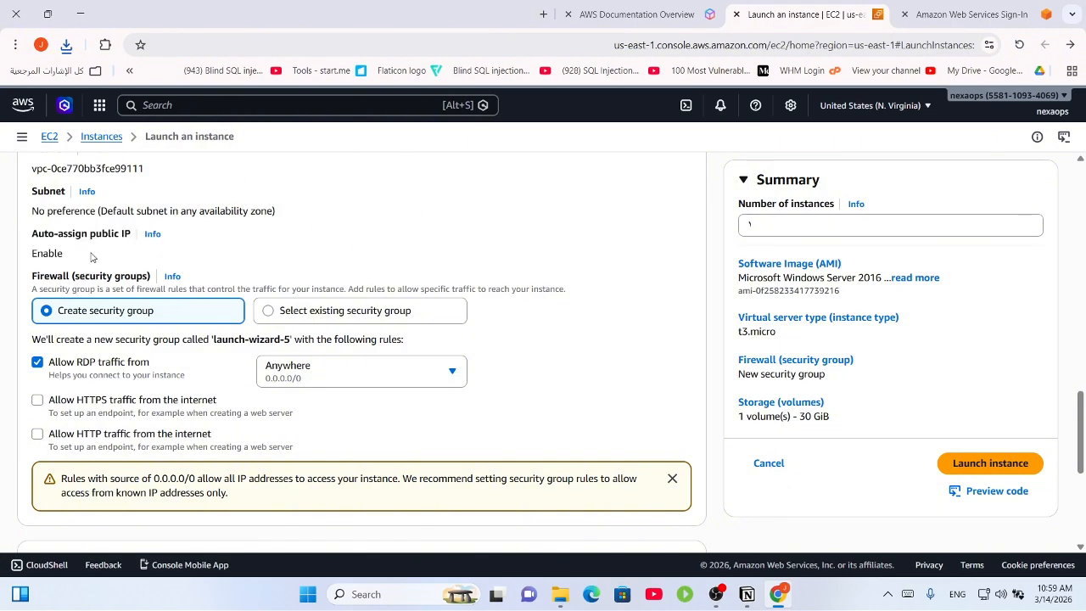
drag(89, 237, 33, 240)
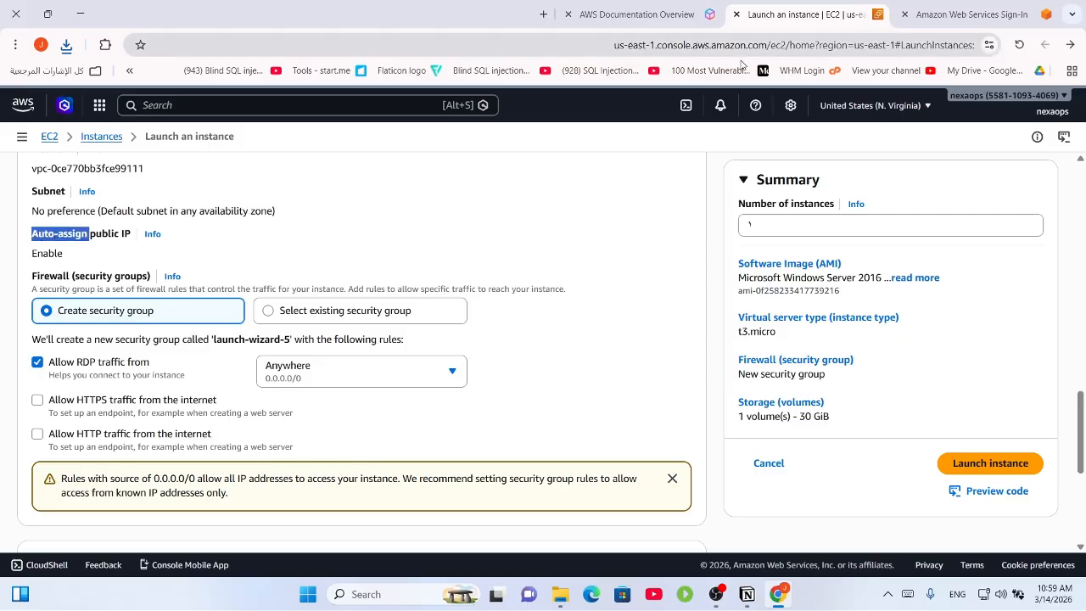
drag(110, 256, 23, 254)
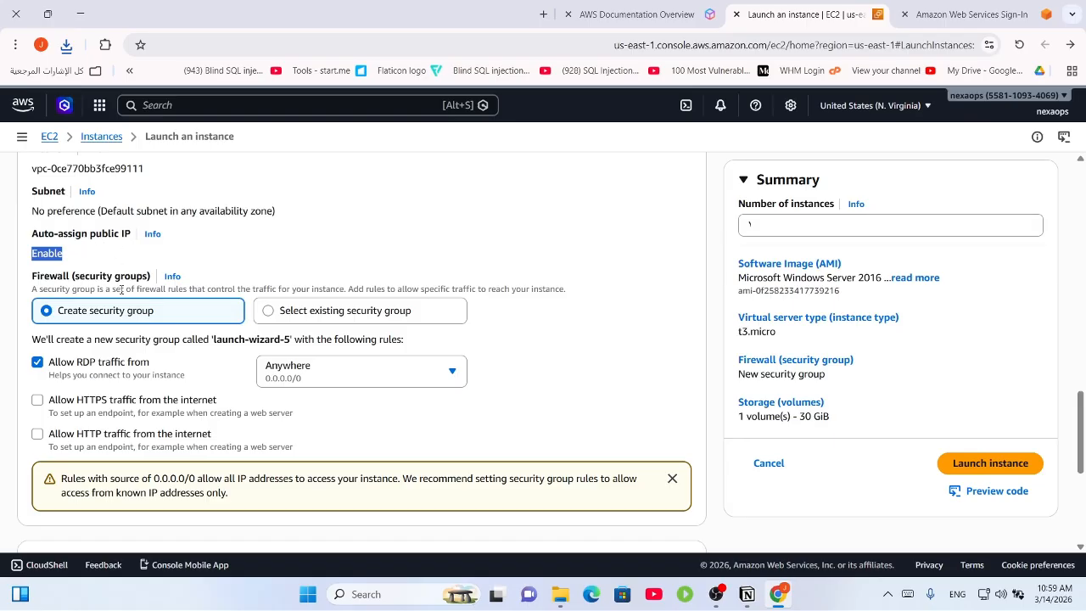
scroll(95, 299, down, 2)
scroll(64, 212, up, 1)
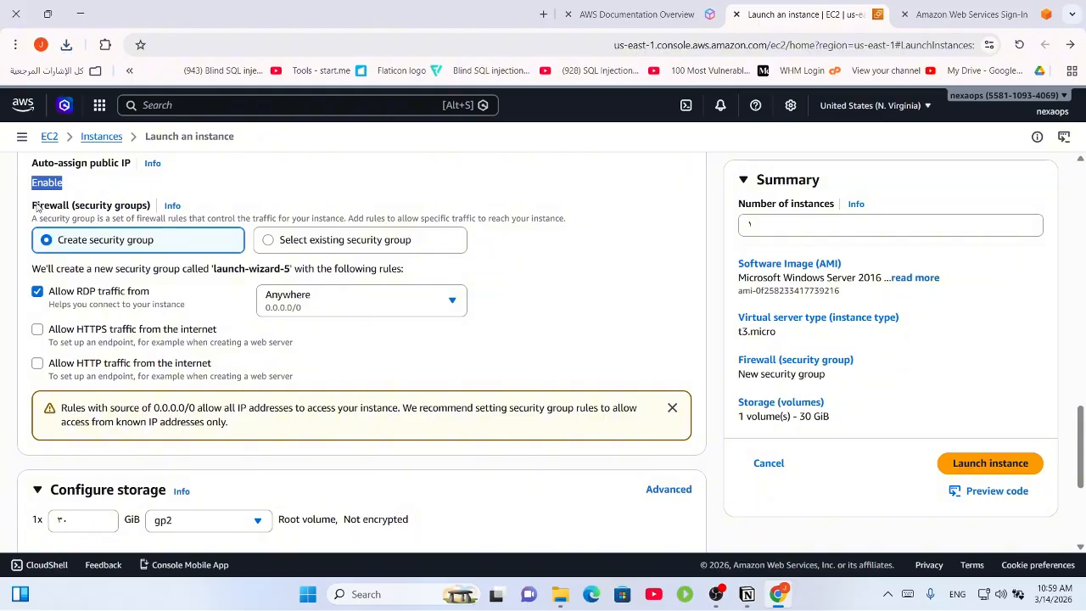
drag(36, 206, 148, 205)
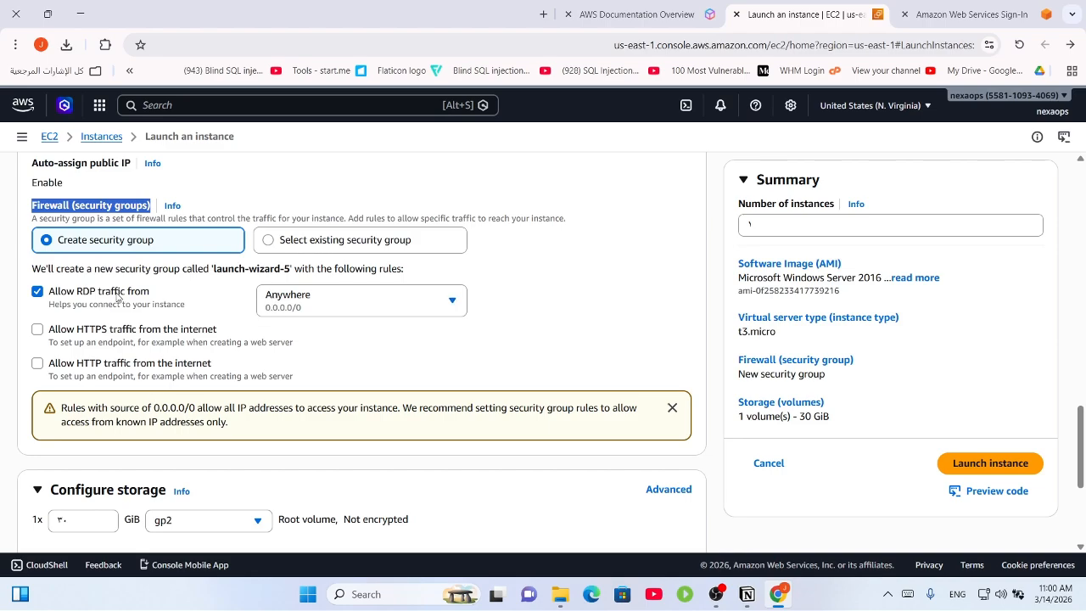
scroll(175, 322, down, 1)
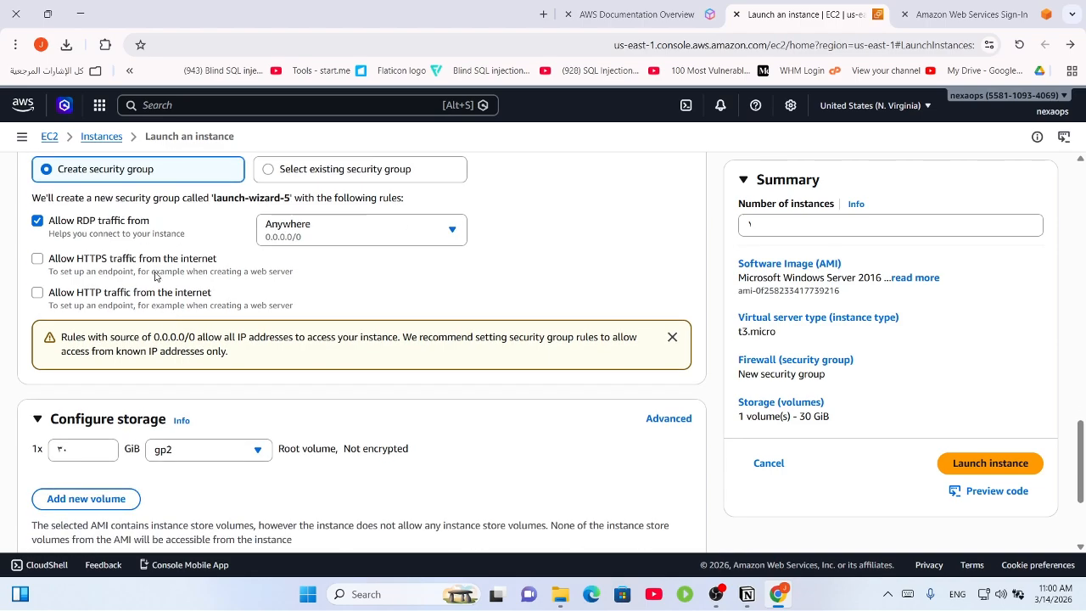
scroll(128, 280, up, 1)
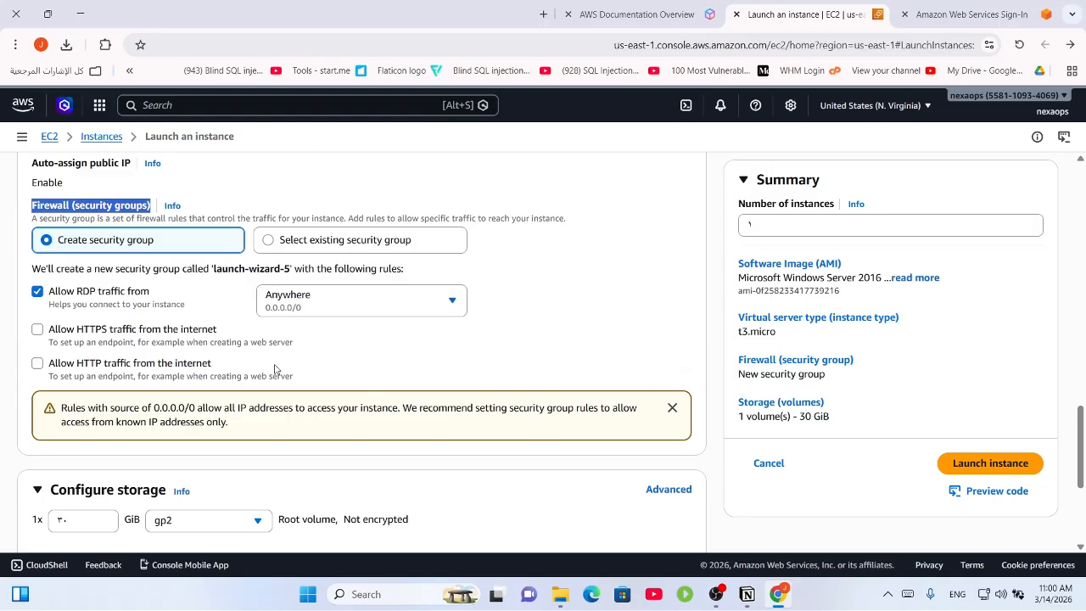
Open the RDP traffic source options to view the available choices.
click(310, 302)
click(310, 302)
click(303, 310)
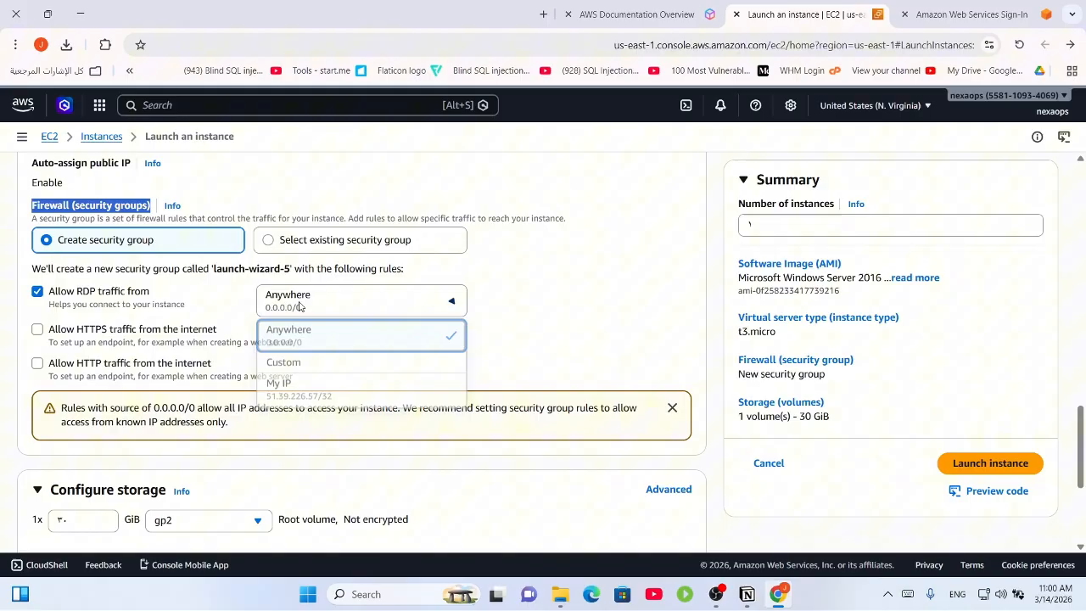
click(113, 295)
Clear and re-tick the Allow RDP traffic option.
double_click(85, 291)
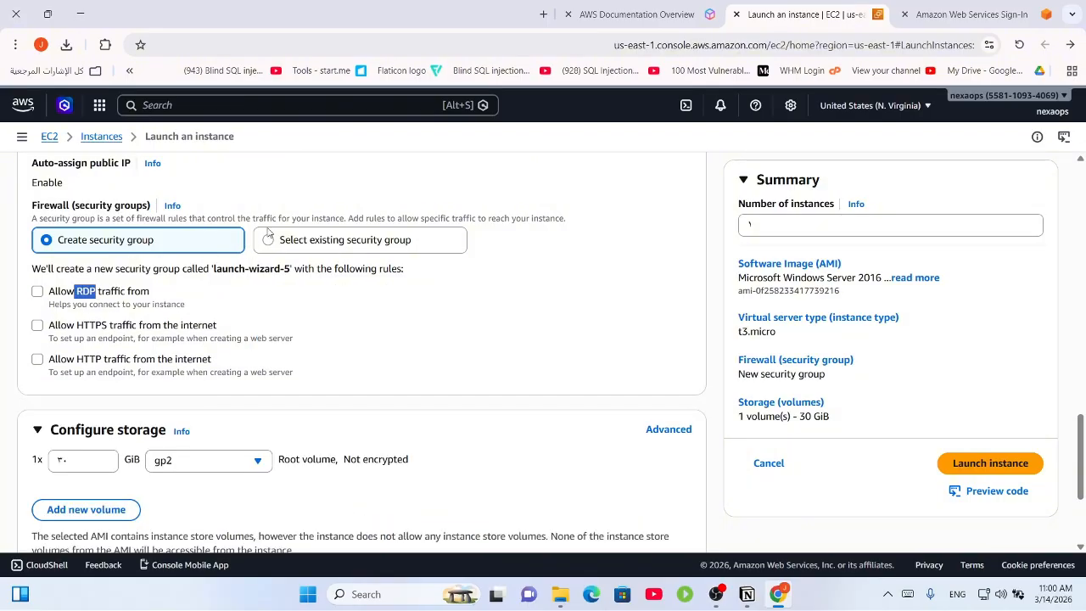
click(48, 293)
click(47, 292)
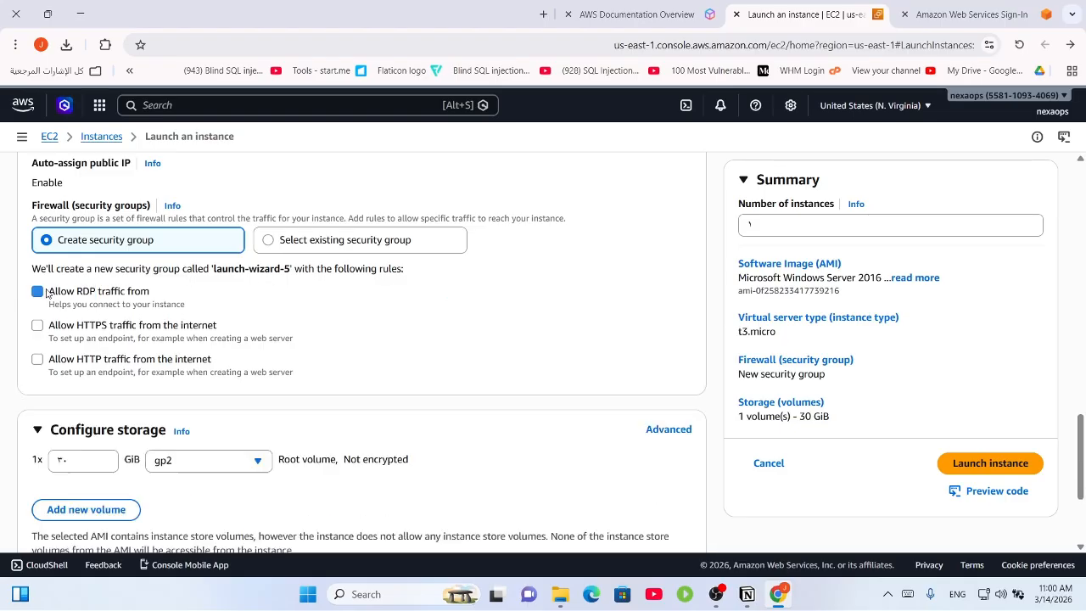
click(46, 293)
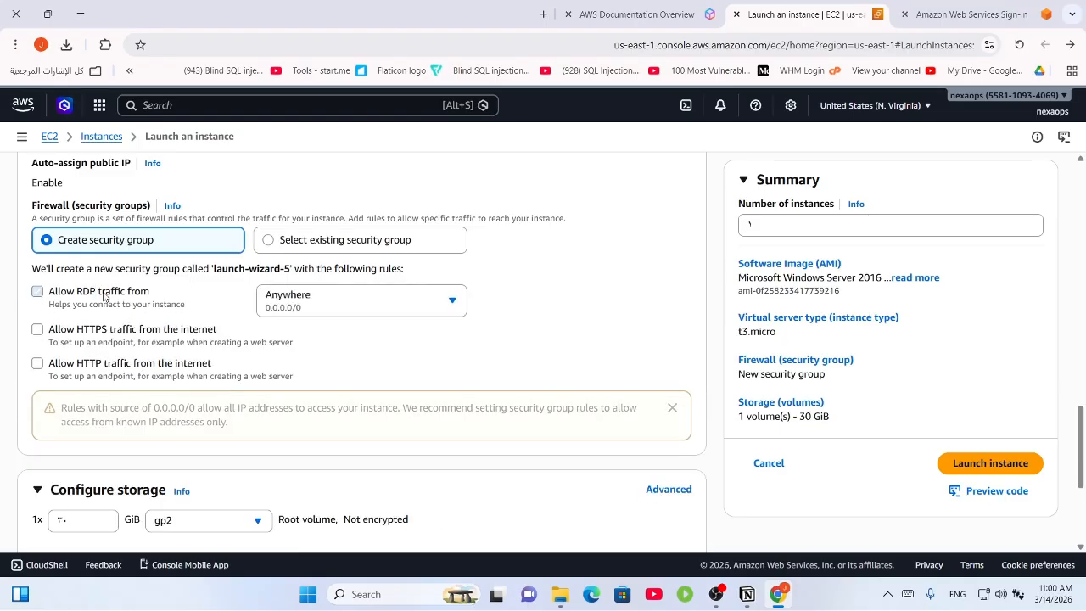
Switch the RDP traffic source to My IP and back to Anywhere.
click(305, 307)
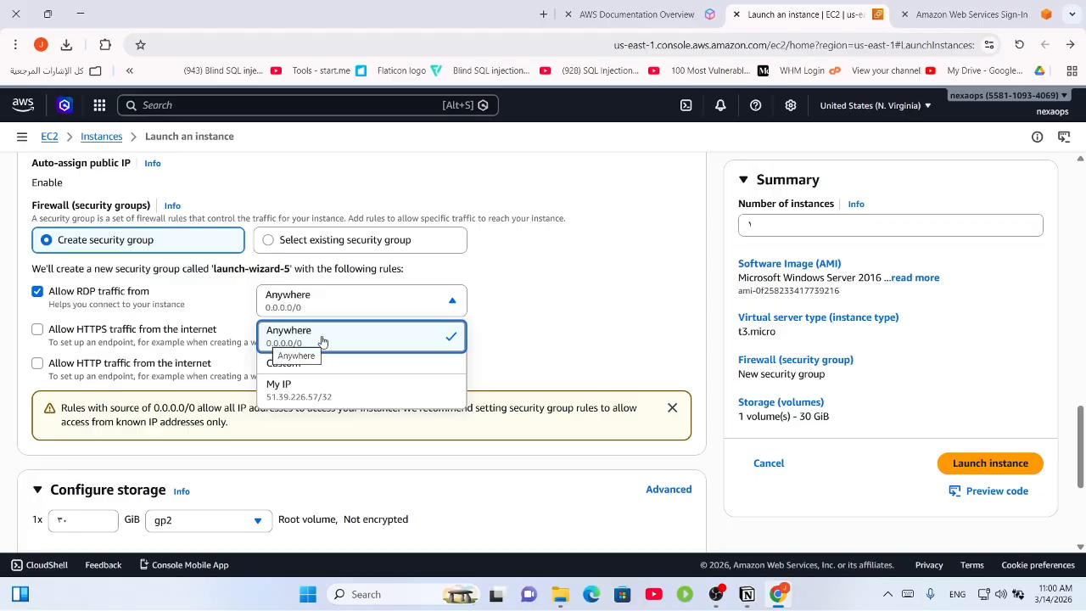
click(294, 400)
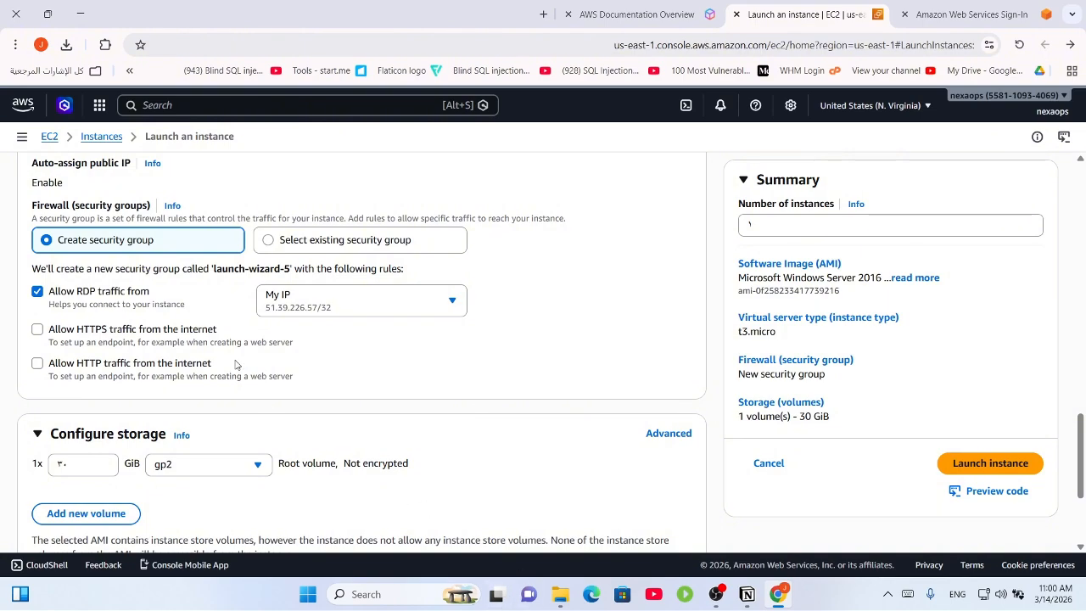
click(324, 311)
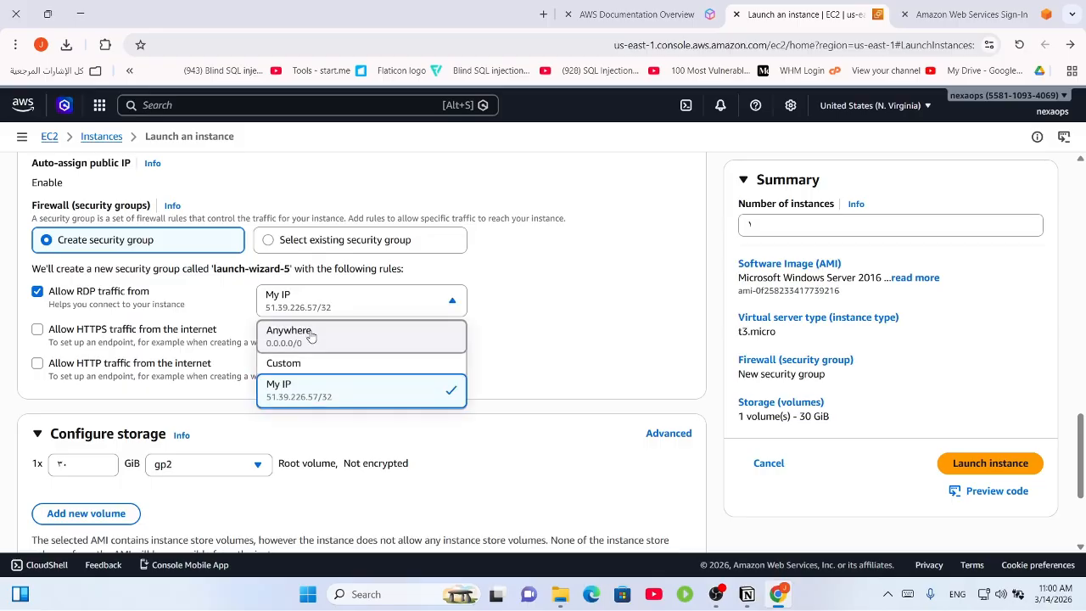
click(311, 337)
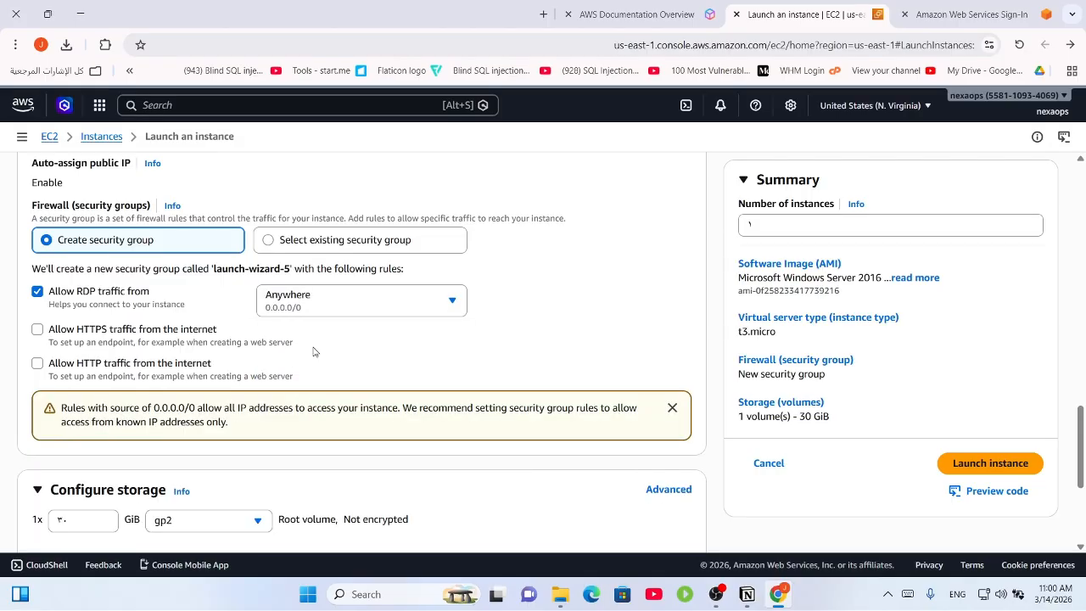
click(306, 300)
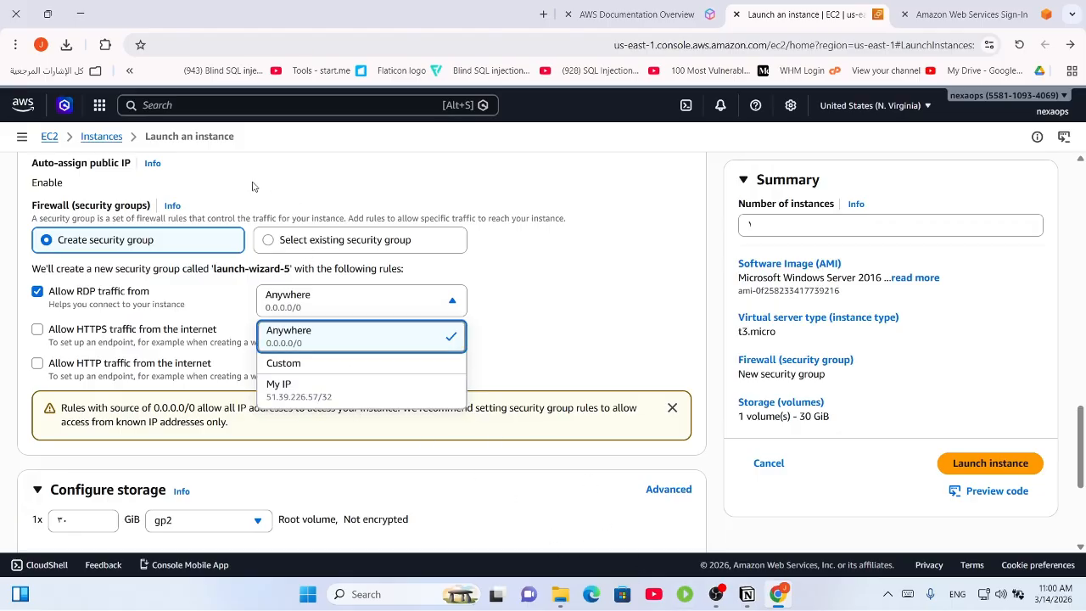
click(507, 286)
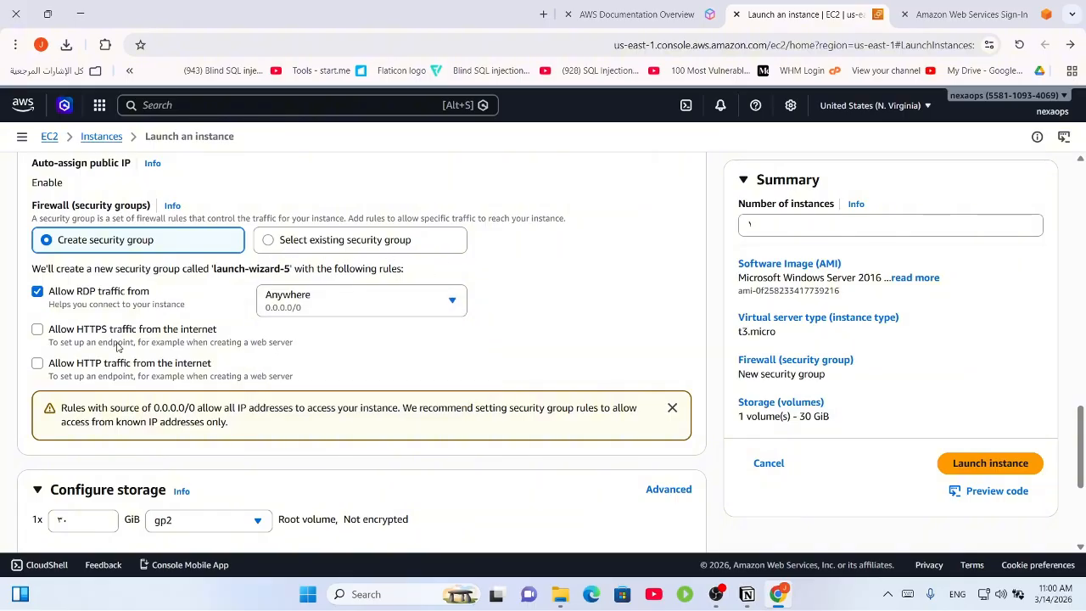
scroll(117, 346, down, 3)
scroll(71, 280, up, 2)
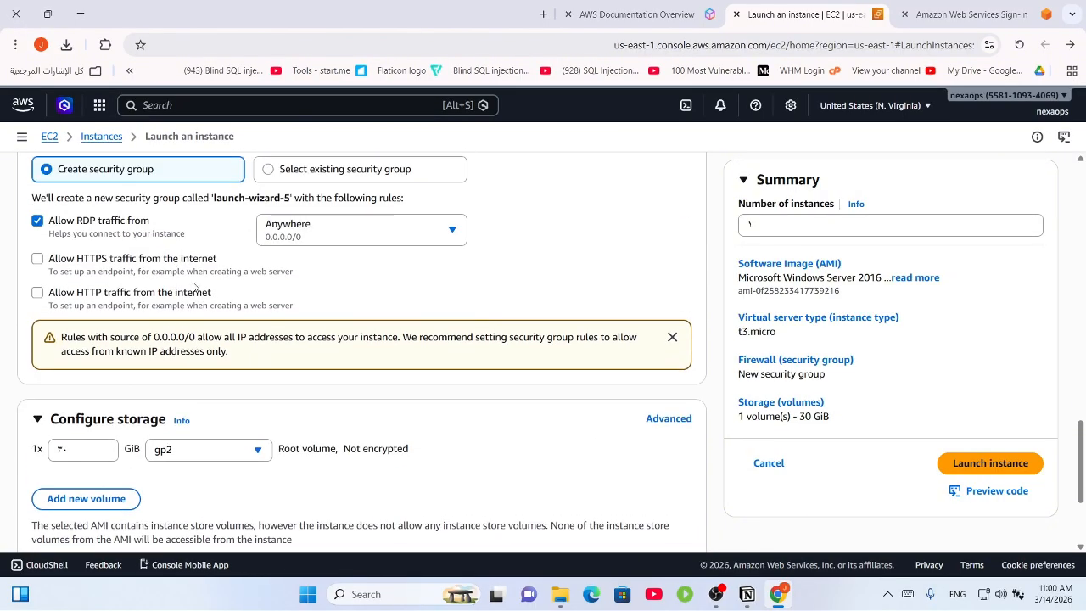
Select the root volume size value in the storage configuration section.
scroll(223, 251, down, 2)
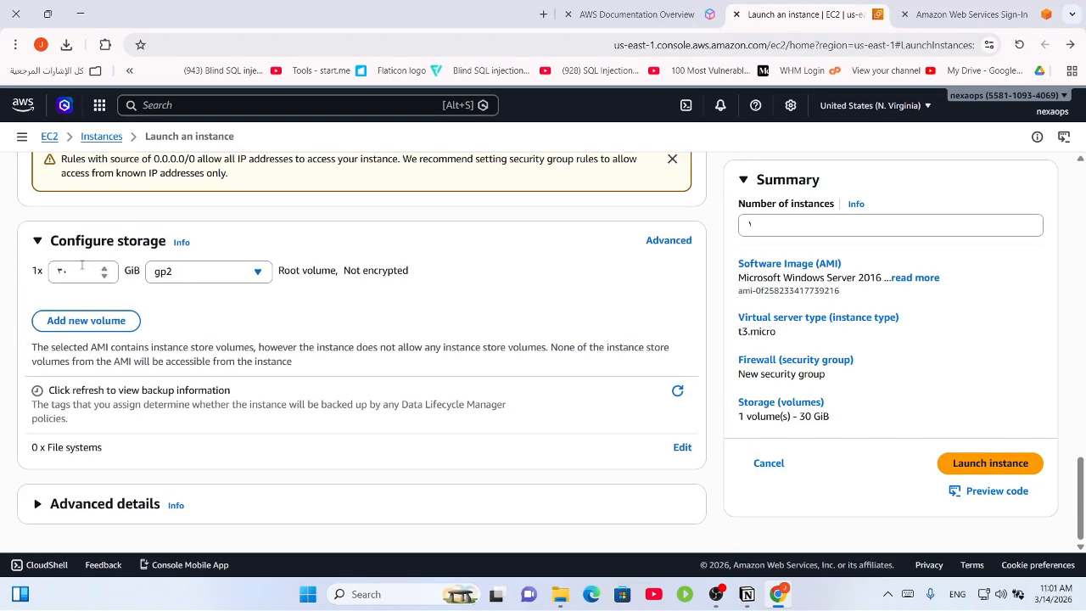
double_click(81, 269)
click(88, 274)
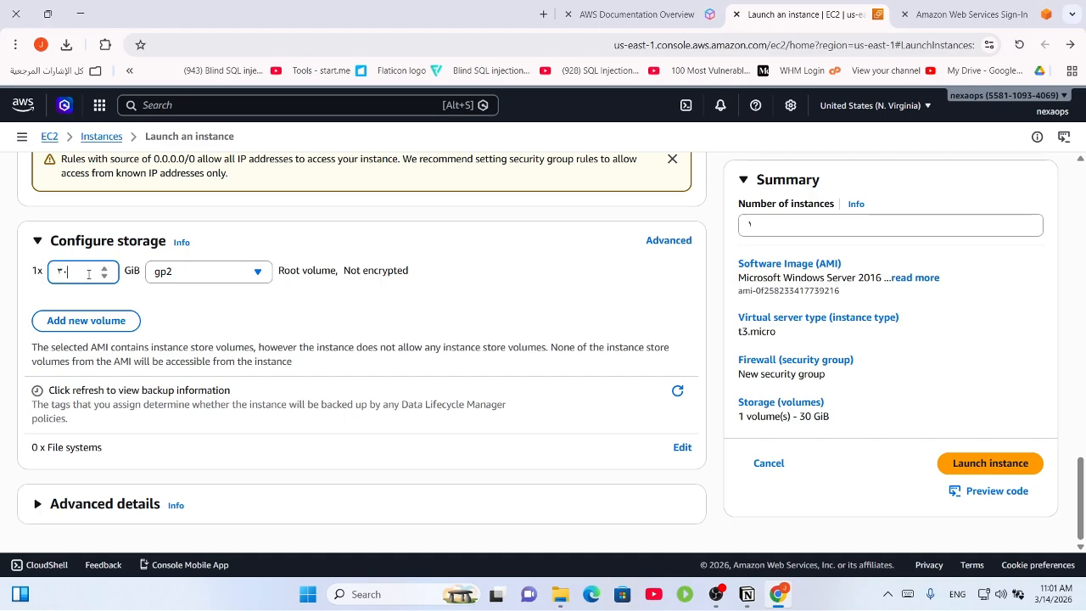
double_click(84, 270)
click(560, 594)
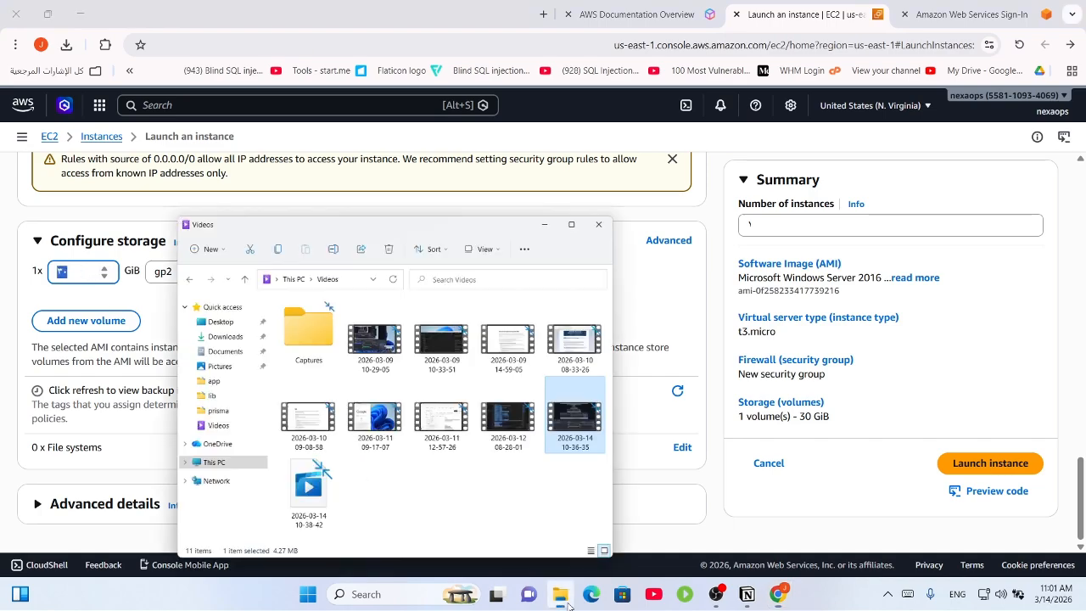
click(179, 440)
drag(356, 149, 697, 31)
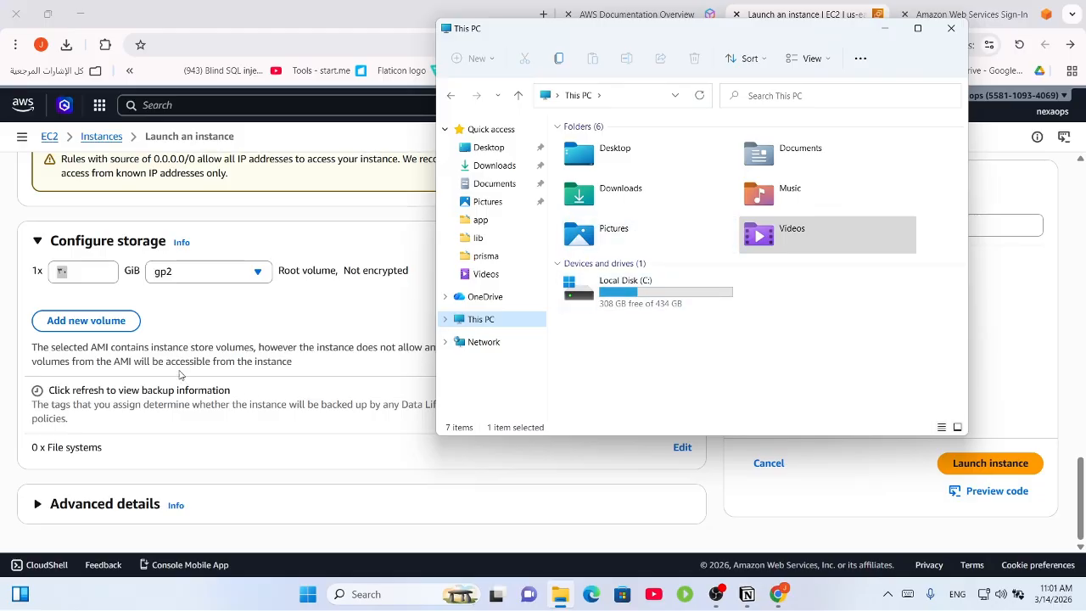
click(204, 336)
Add a second EBS storage volume, then remove it again.
double_click(89, 270)
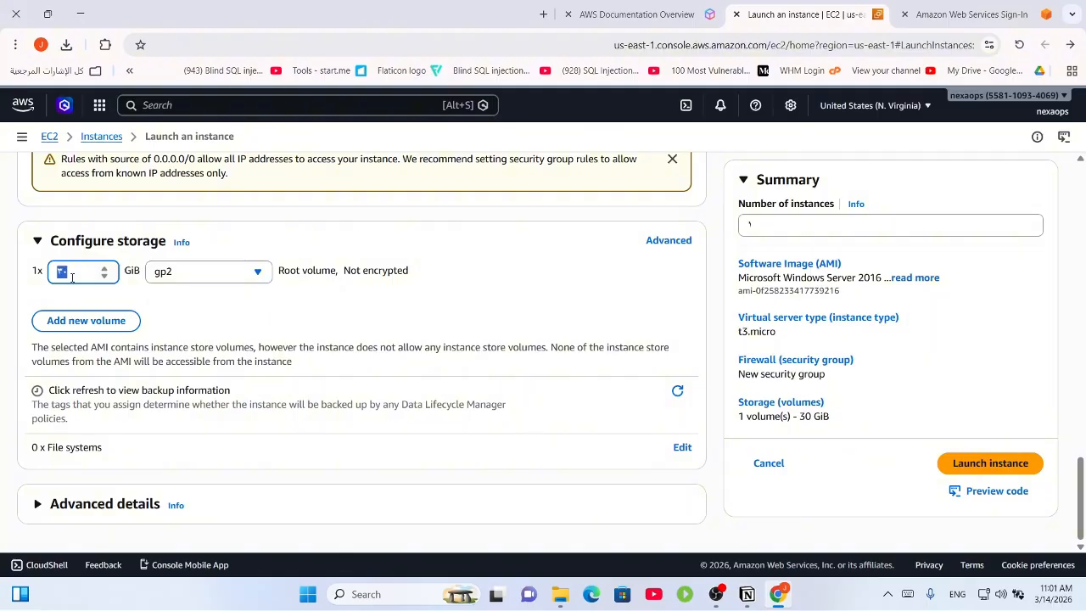
click(78, 321)
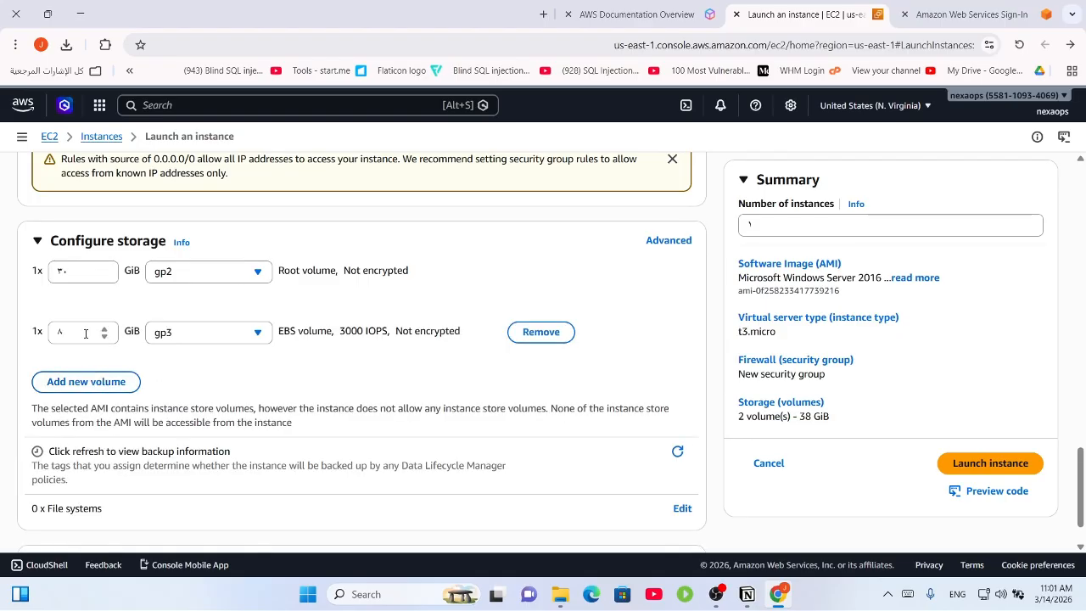
double_click(84, 331)
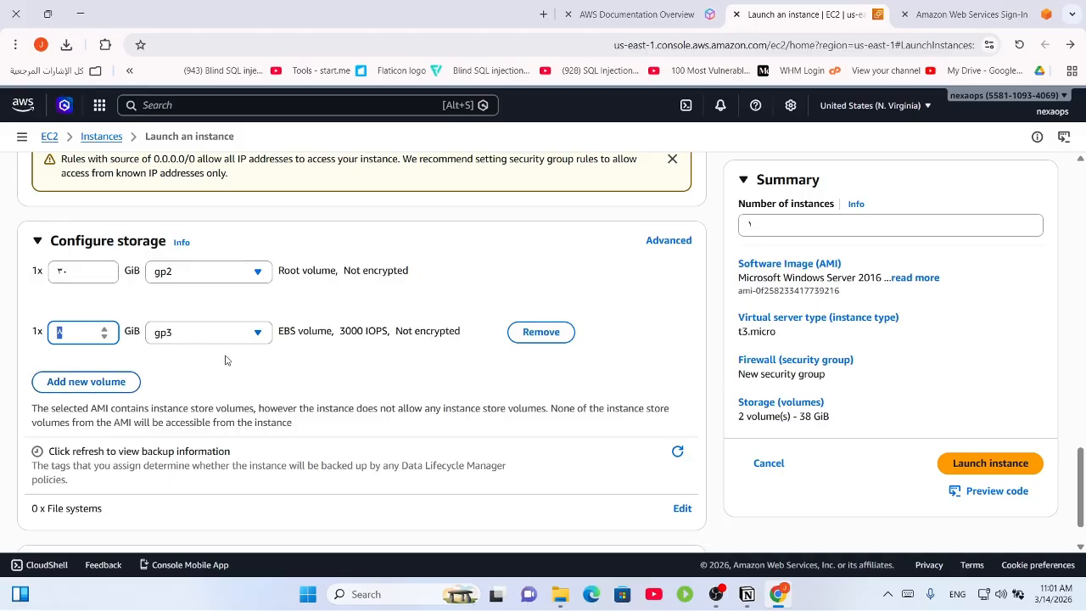
click(543, 333)
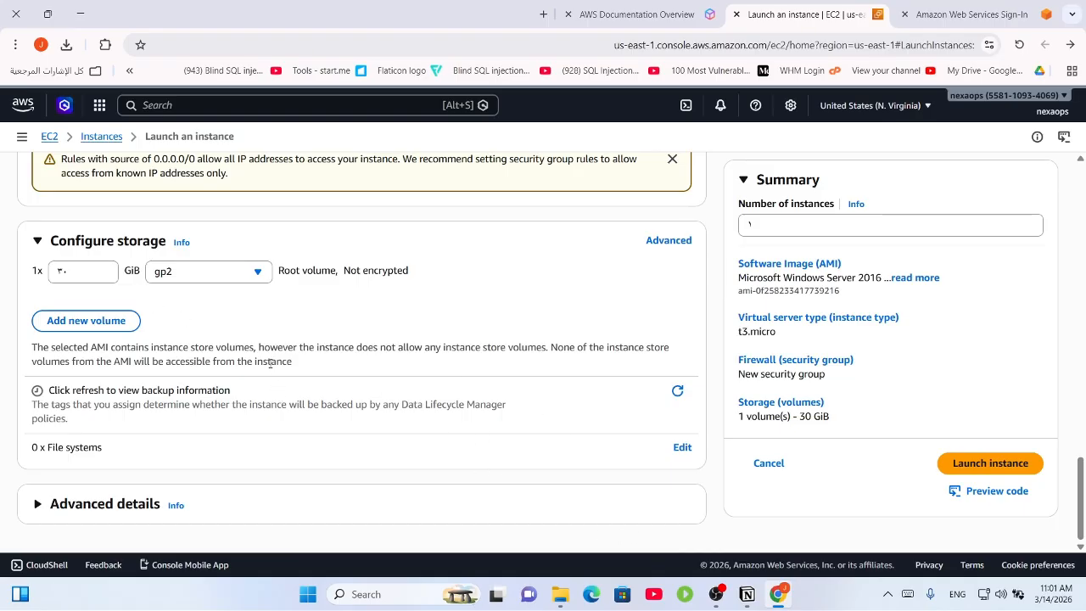
Expand Advanced details and review the domain, IAM profile, hostname and auto-recovery settings.
click(158, 501)
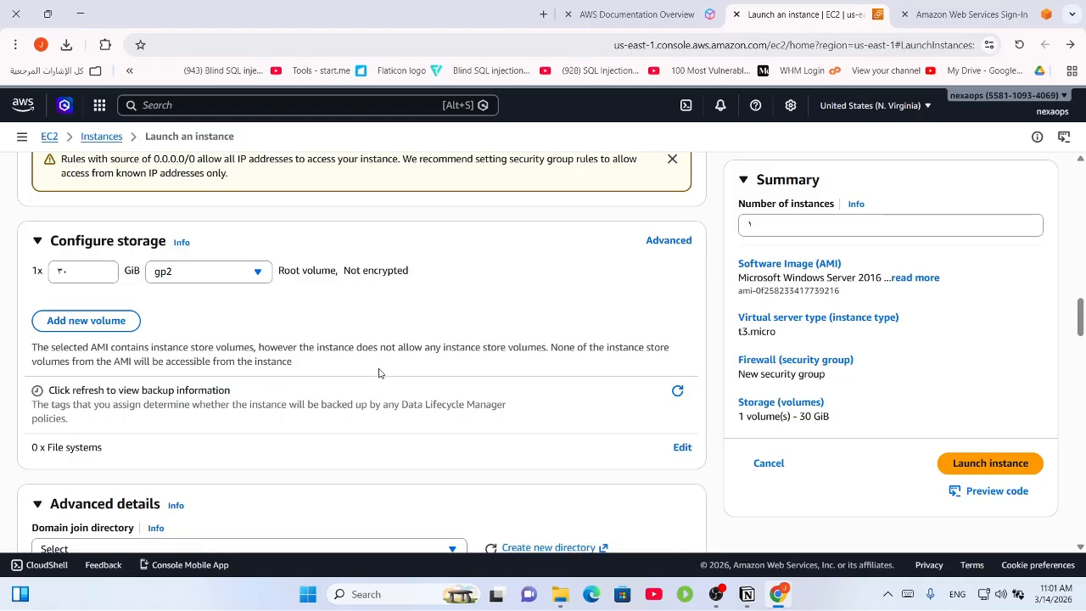
scroll(365, 361, down, 2)
scroll(373, 344, down, 1)
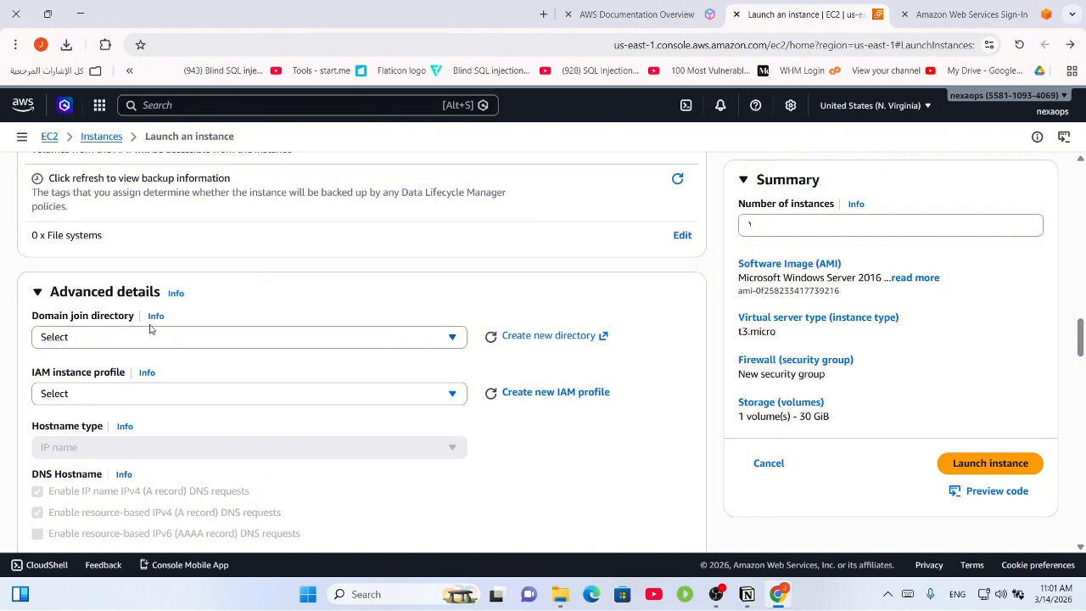
scroll(145, 315, down, 1)
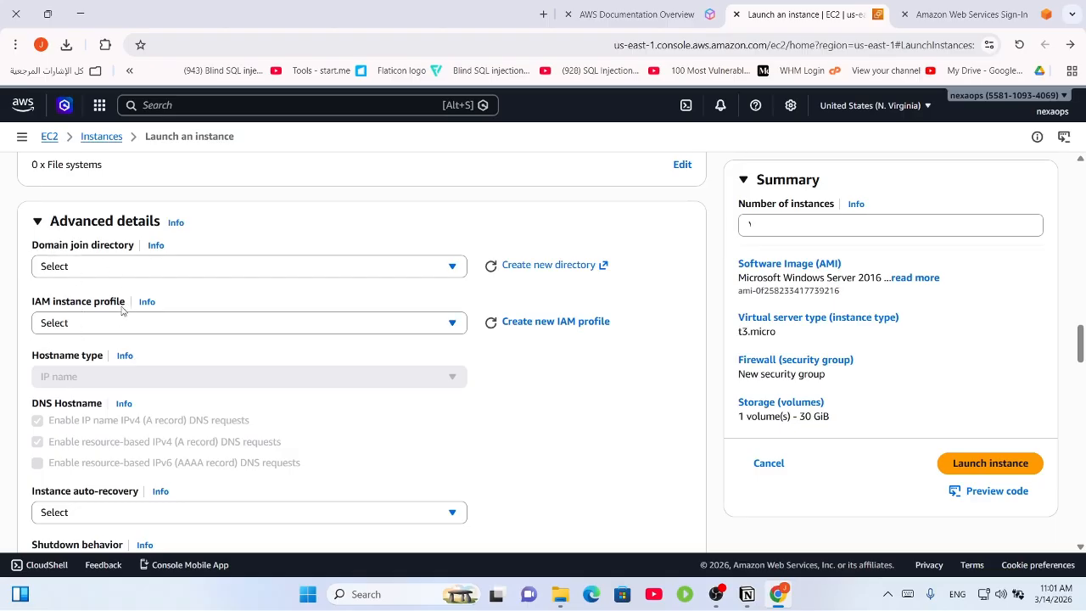
scroll(121, 310, down, 3)
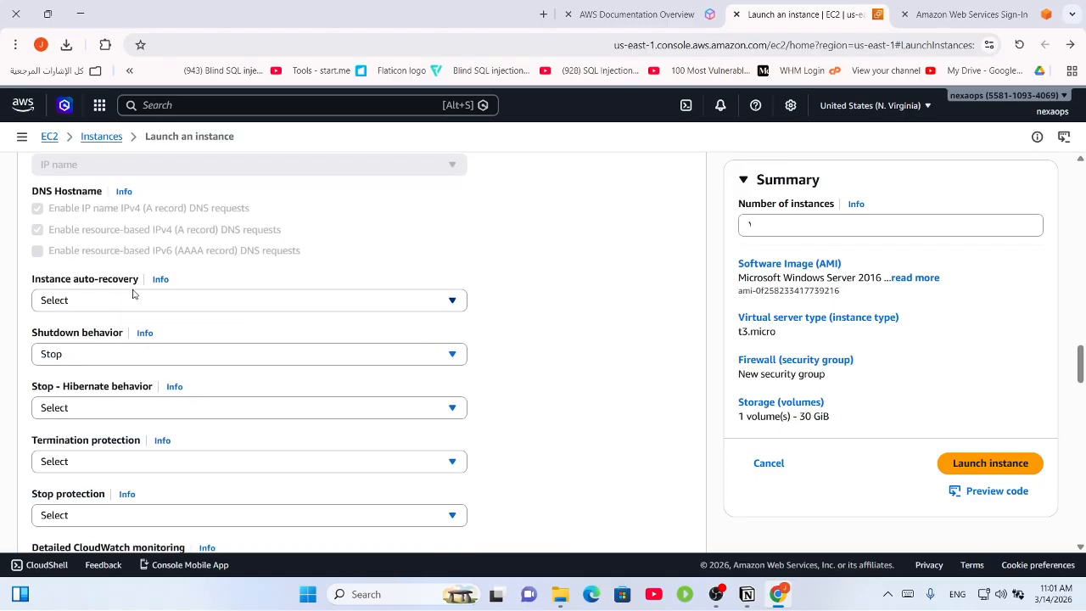
click(114, 303)
click(109, 302)
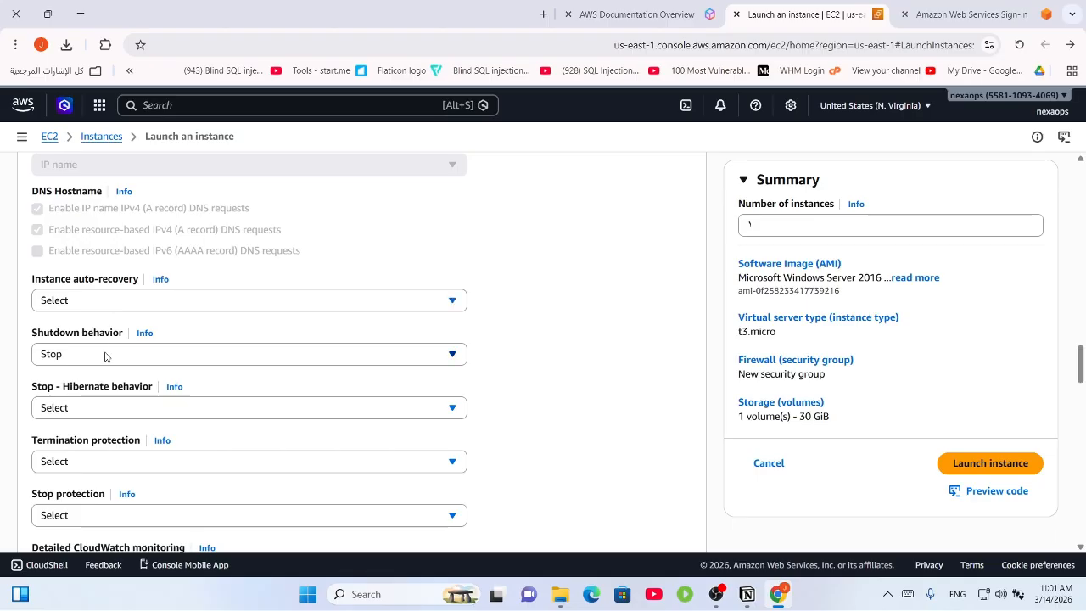
drag(32, 336, 115, 345)
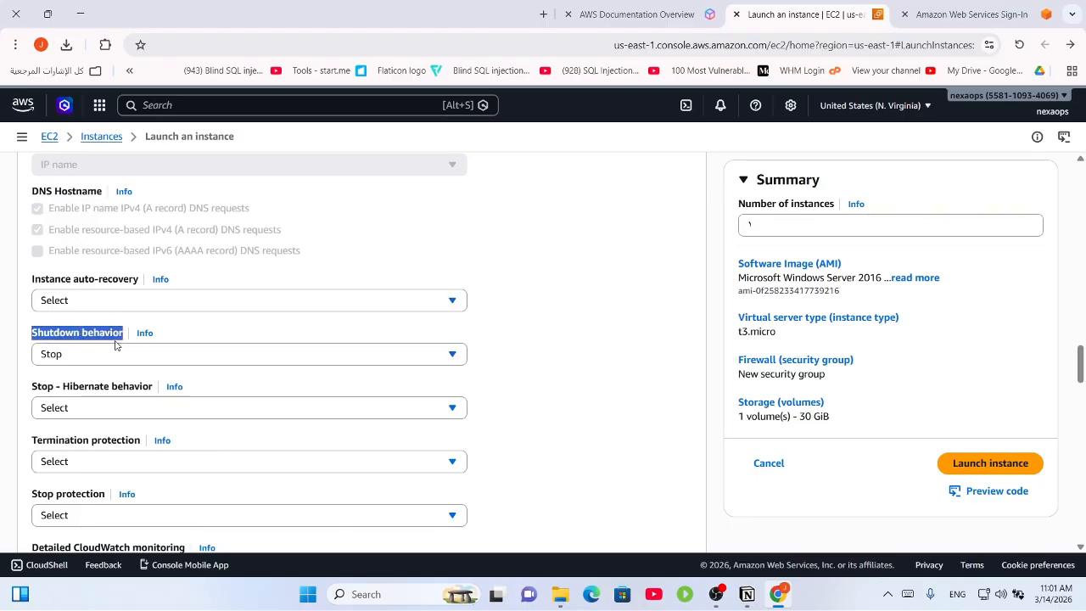
Switch the shutdown behavior to Terminate and back to Stop.
click(84, 360)
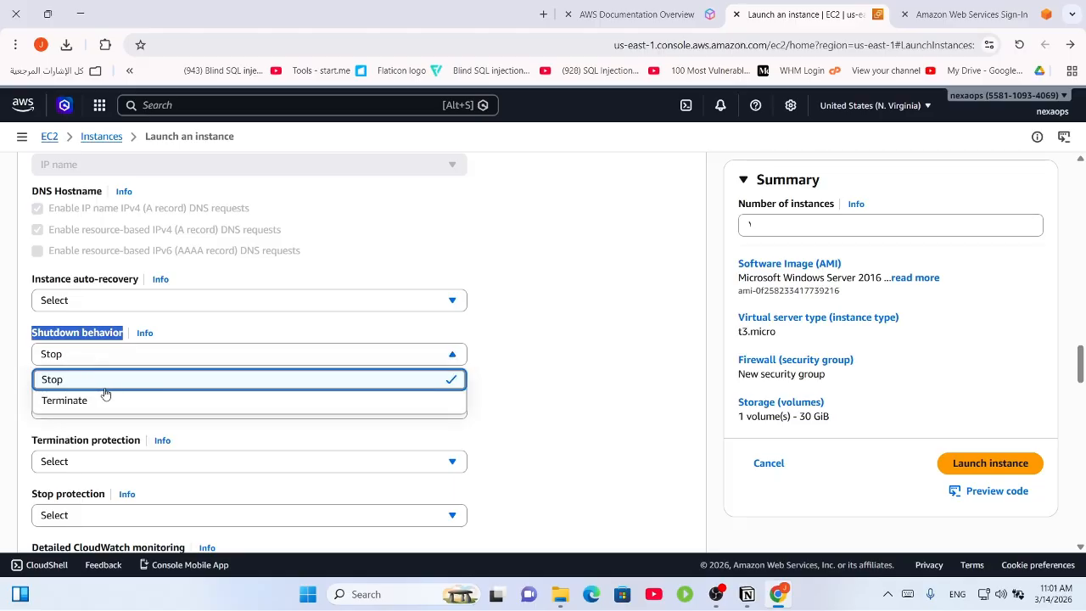
click(96, 378)
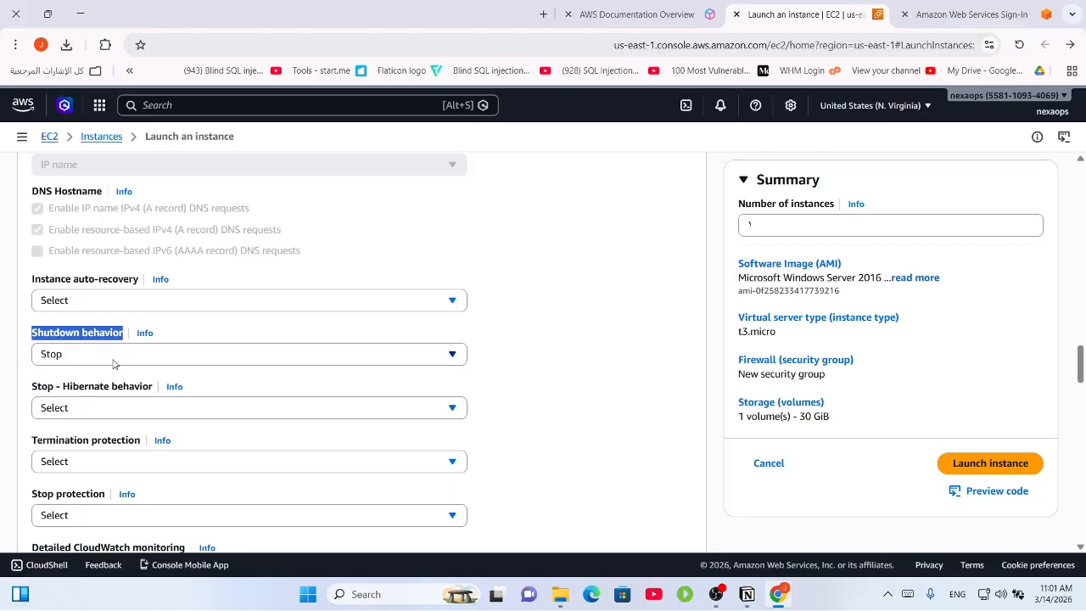
click(112, 362)
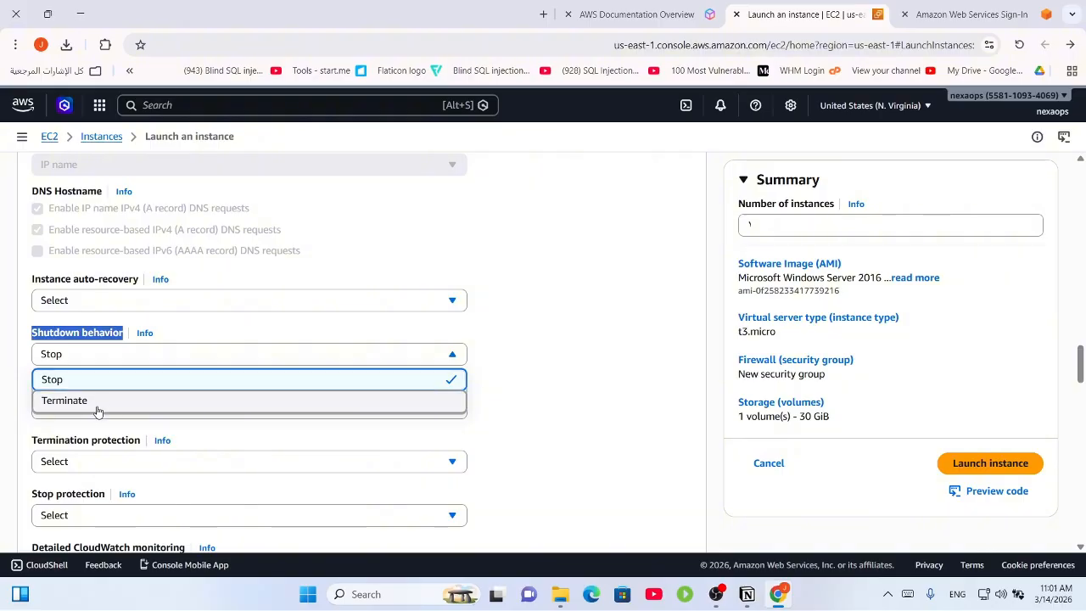
click(95, 380)
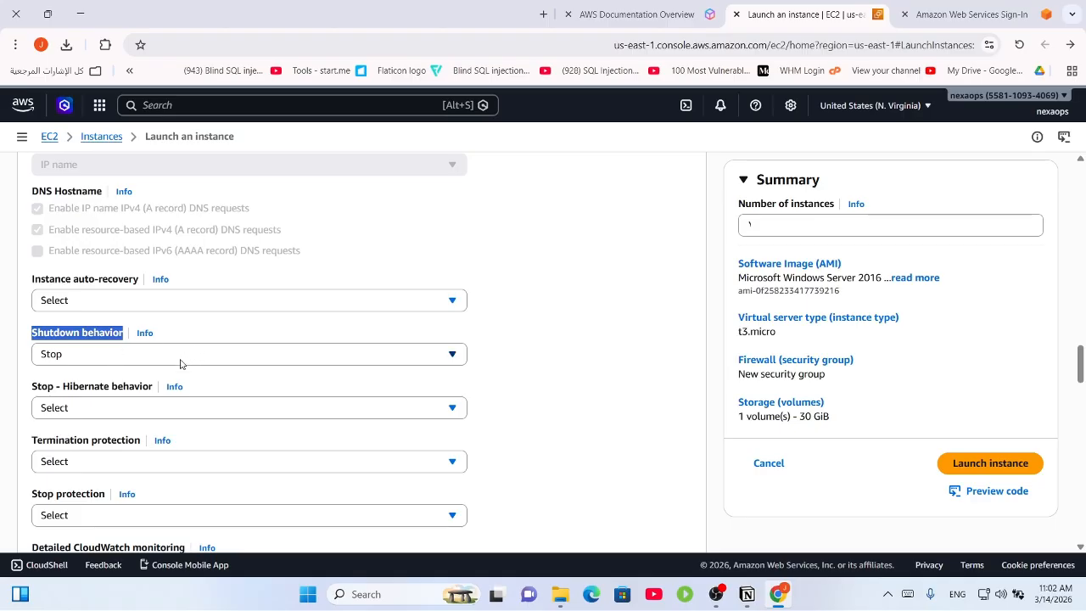
click(100, 360)
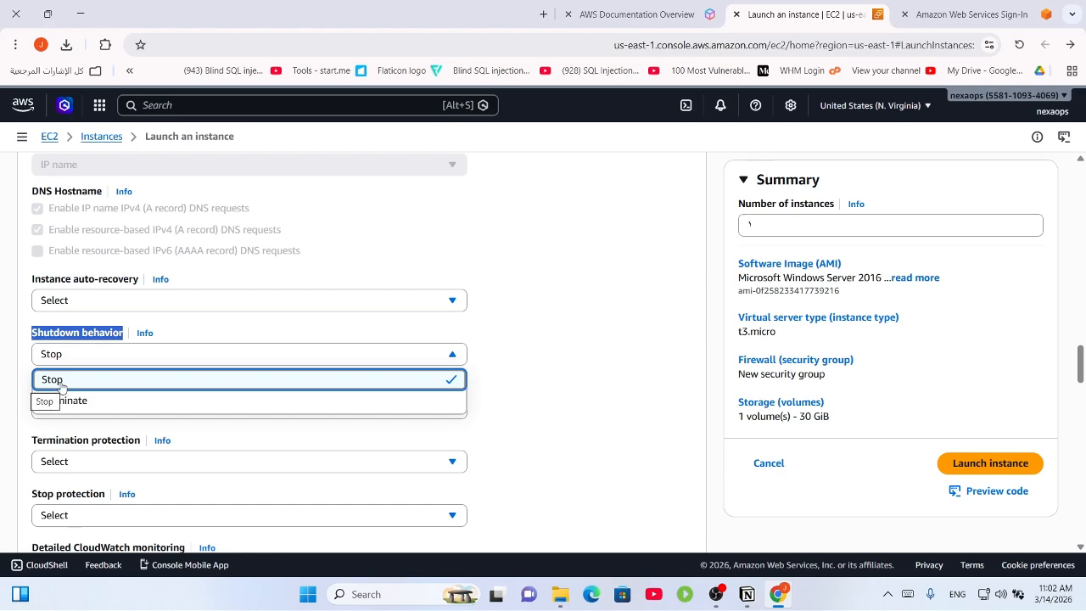
click(83, 400)
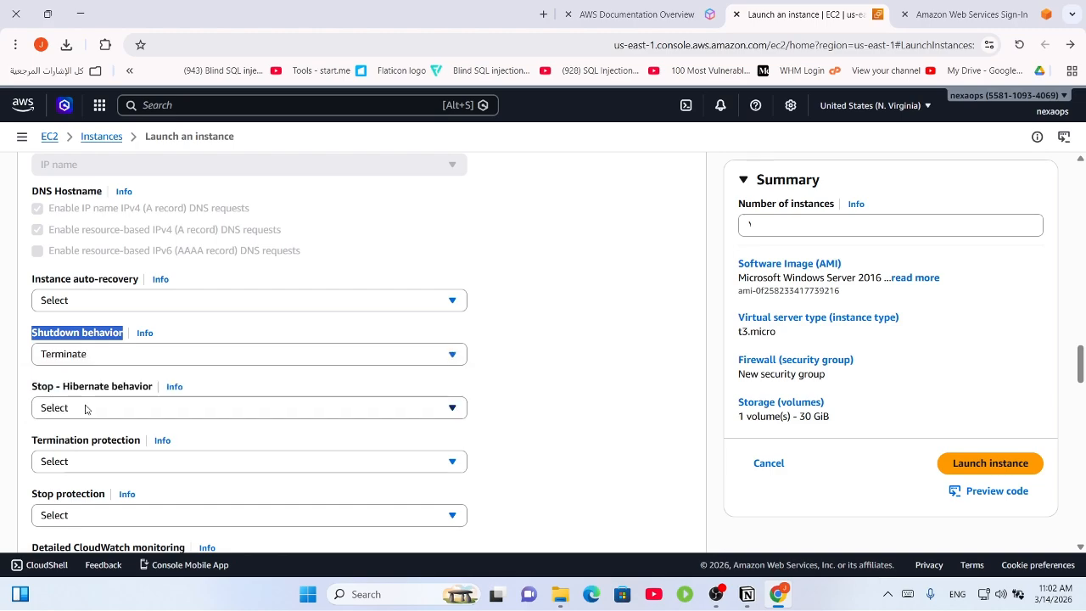
click(83, 354)
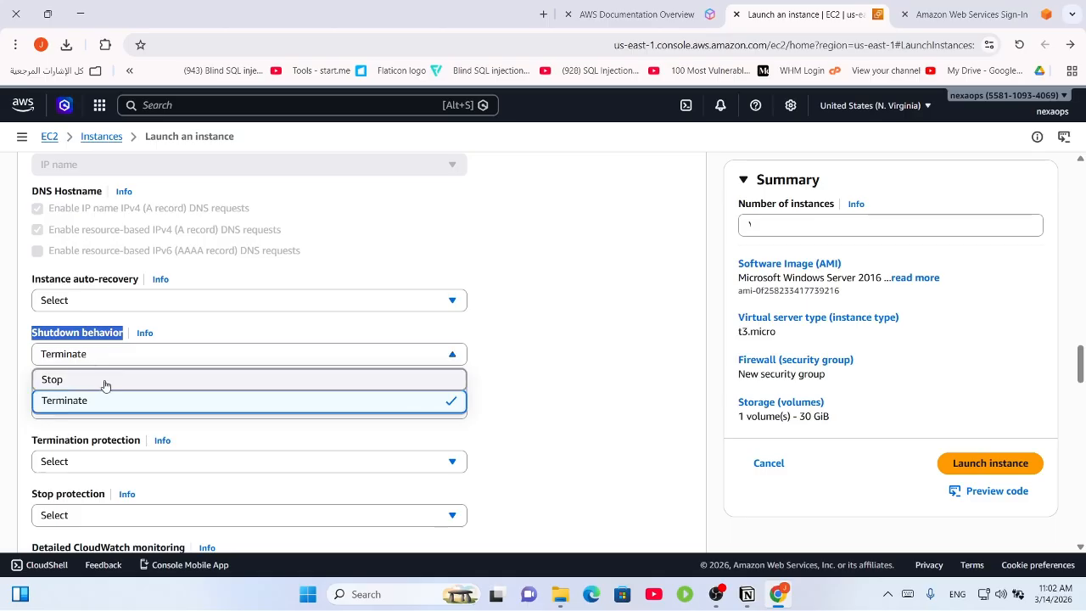
click(105, 384)
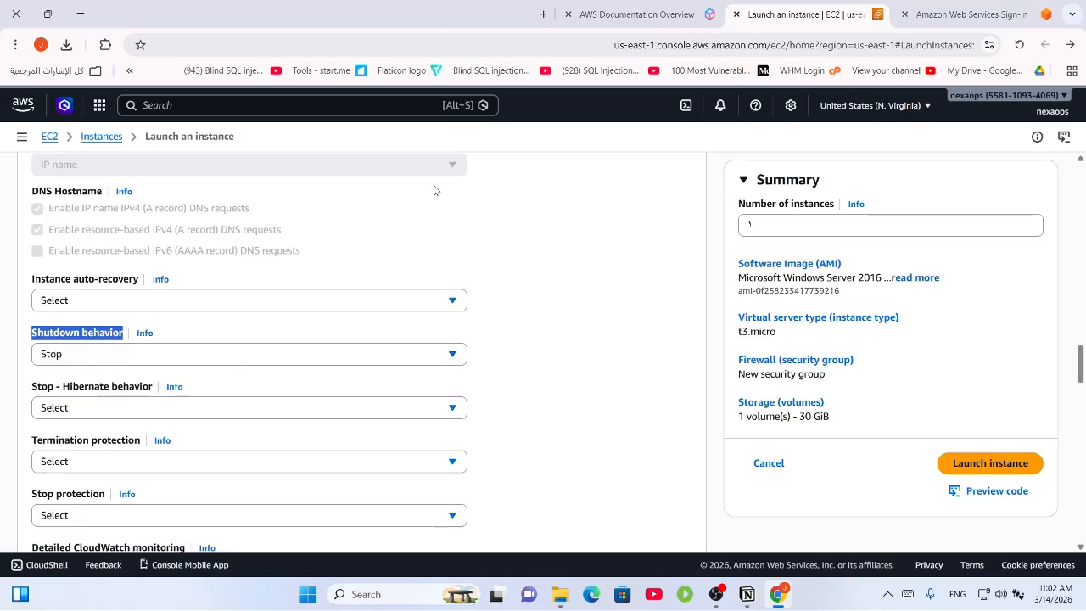
click(203, 360)
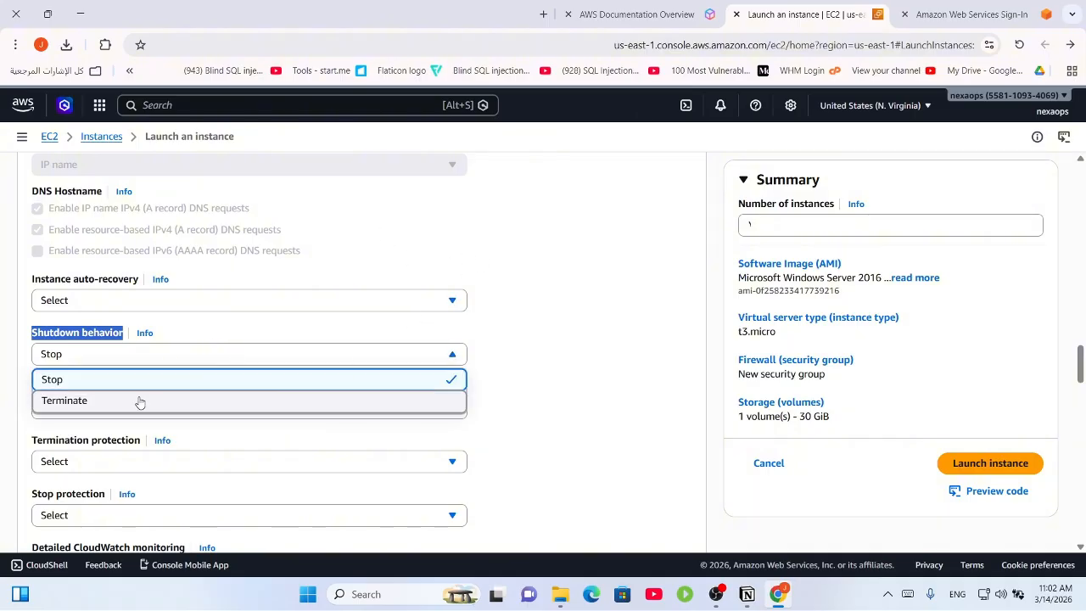
click(169, 379)
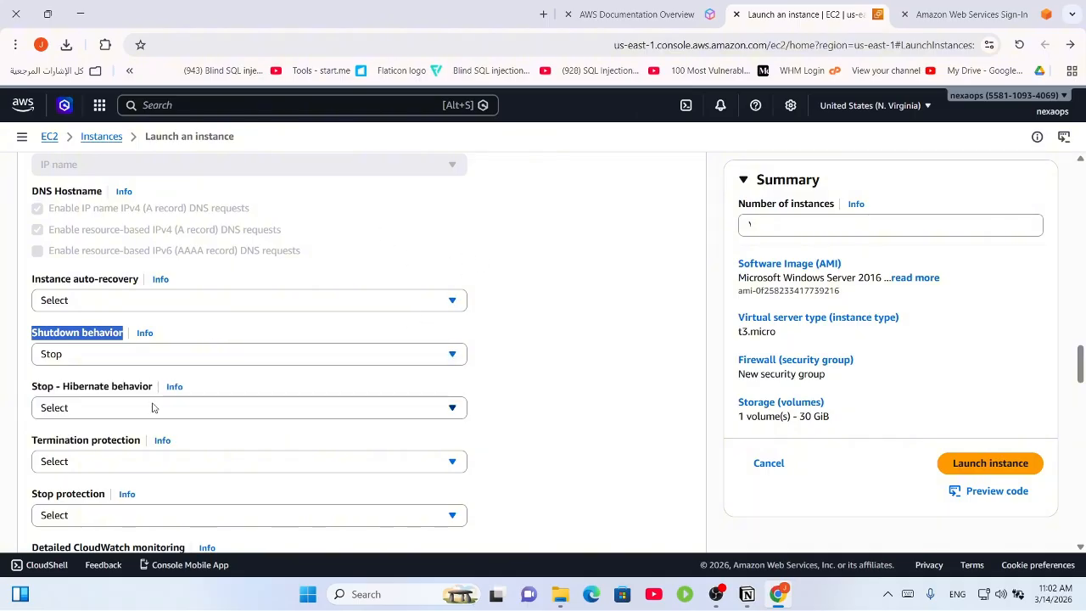
Set termination protection to Disable after trying Enable.
scroll(93, 365, down, 2)
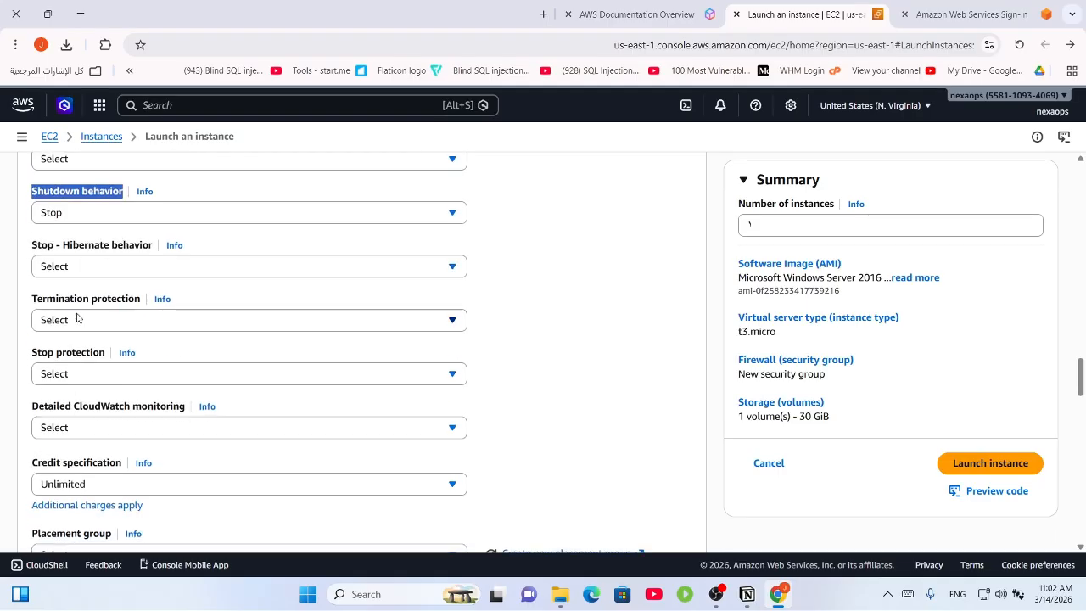
drag(32, 301, 151, 303)
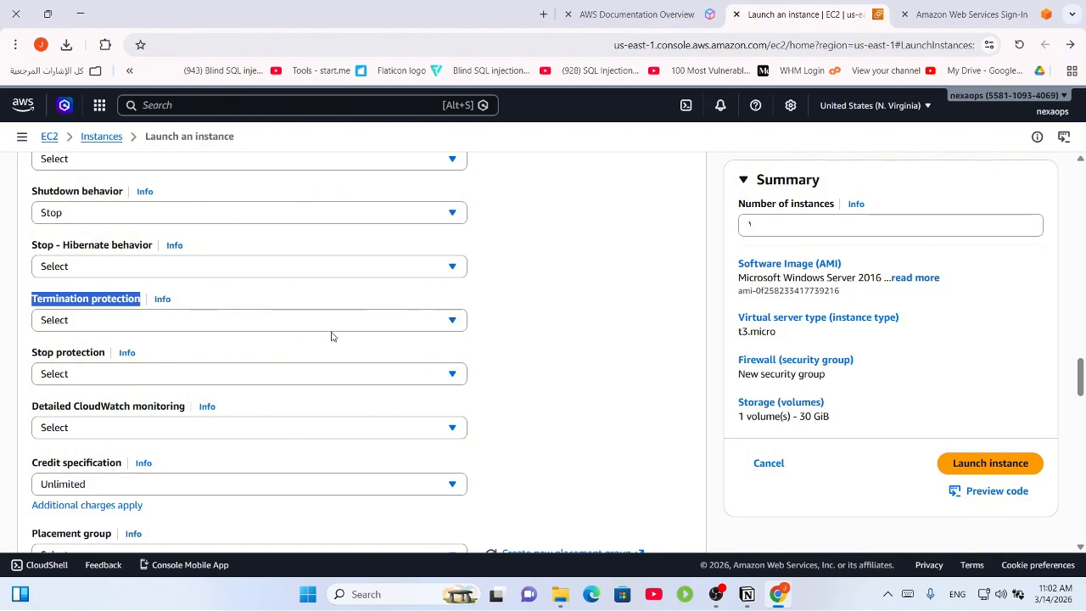
click(187, 327)
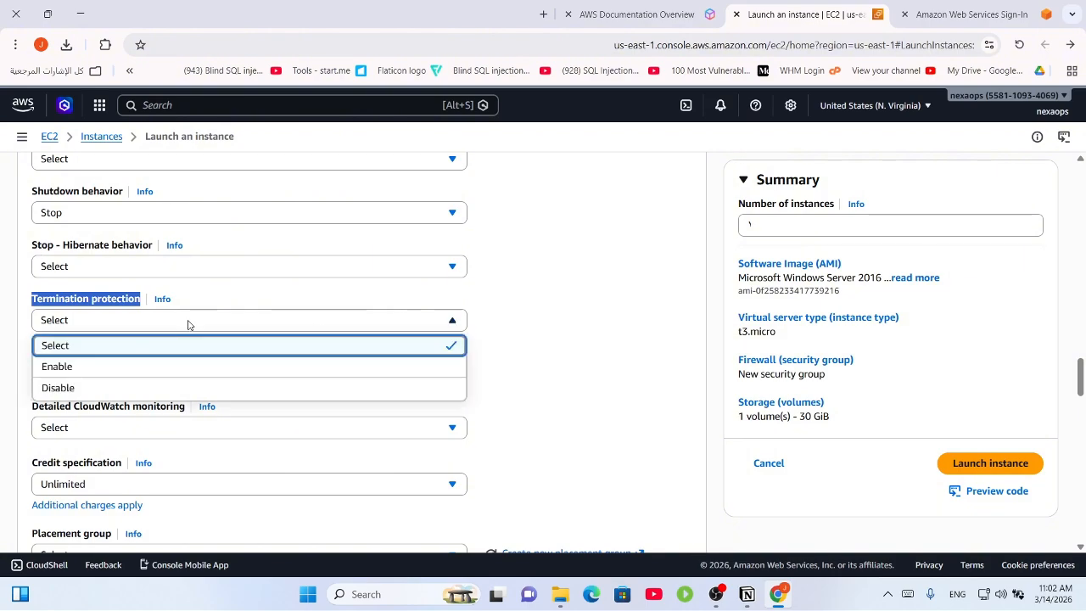
click(157, 367)
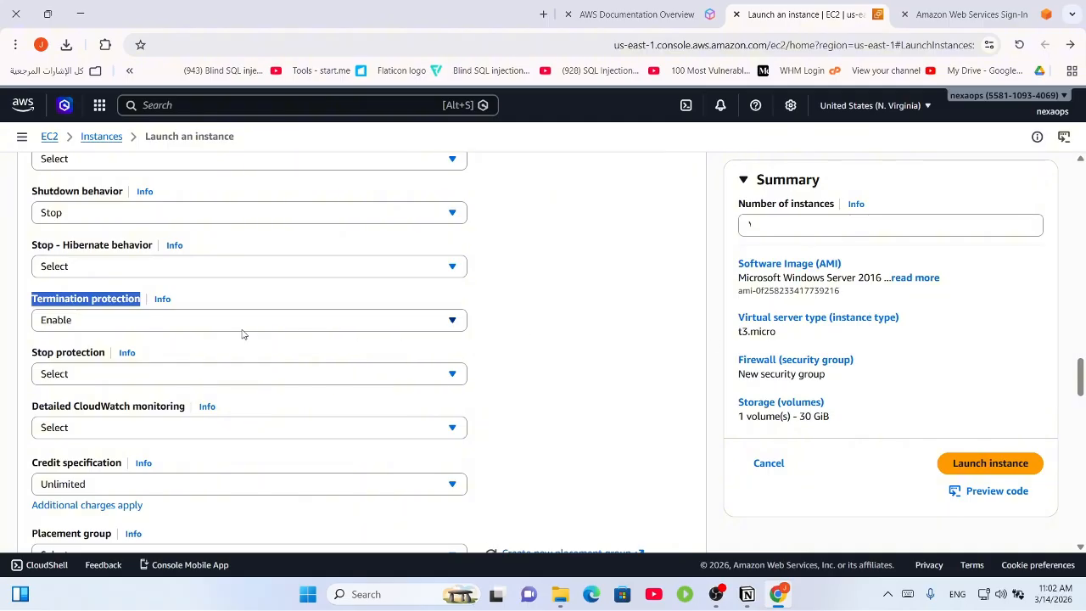
click(201, 326)
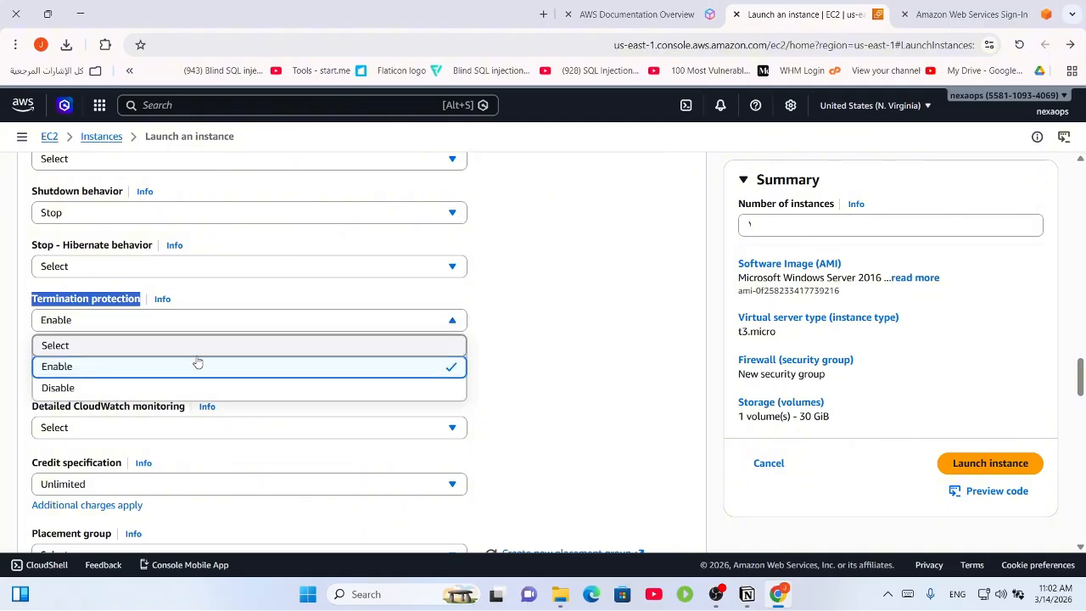
click(207, 395)
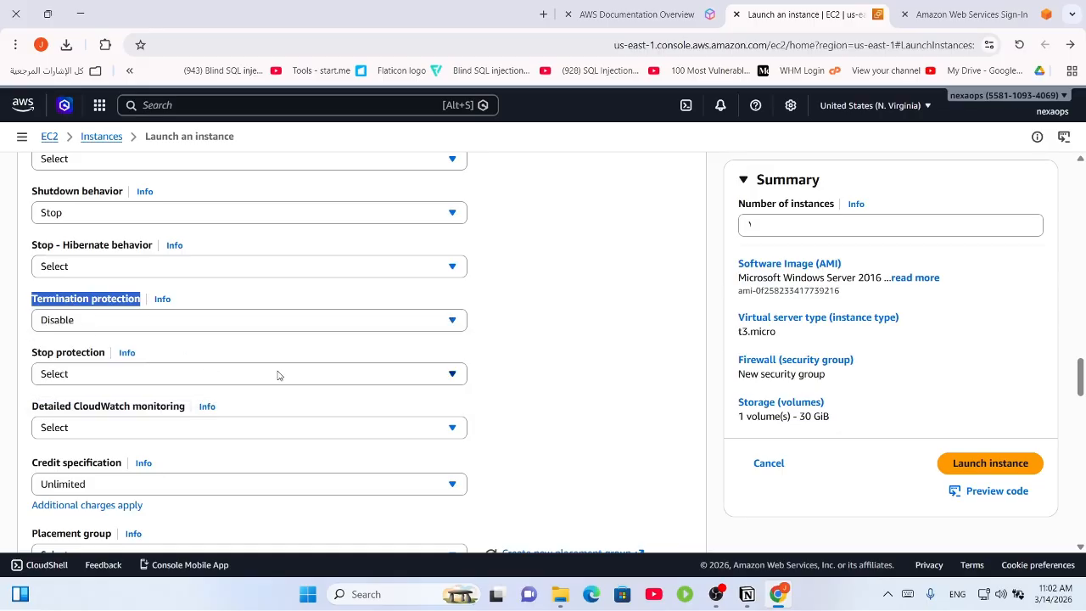
click(611, 353)
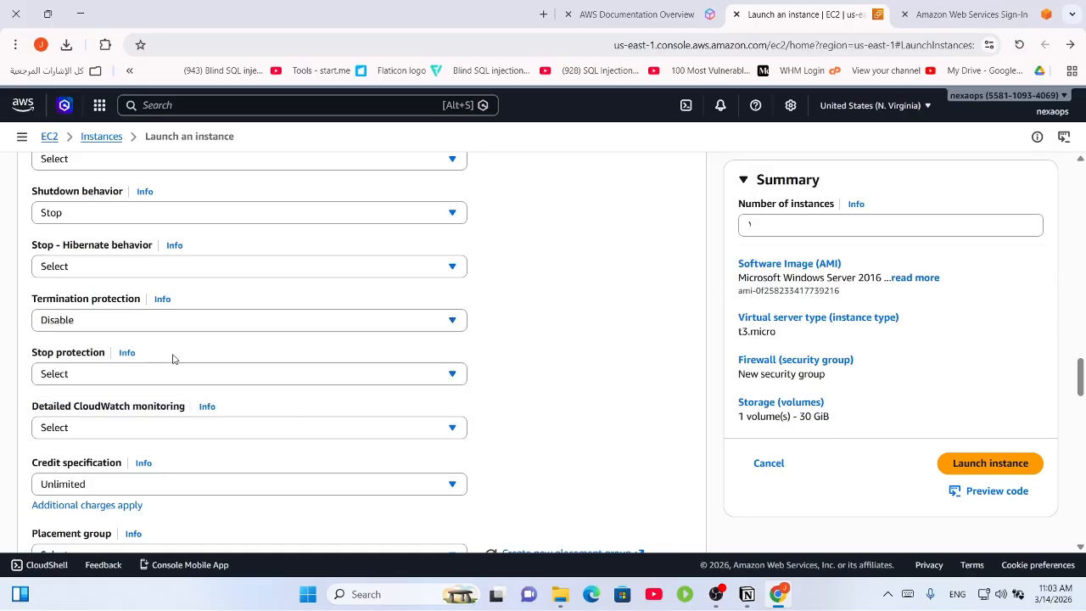
Review the stop protection and detailed CloudWatch monitoring options.
scroll(134, 372, down, 1)
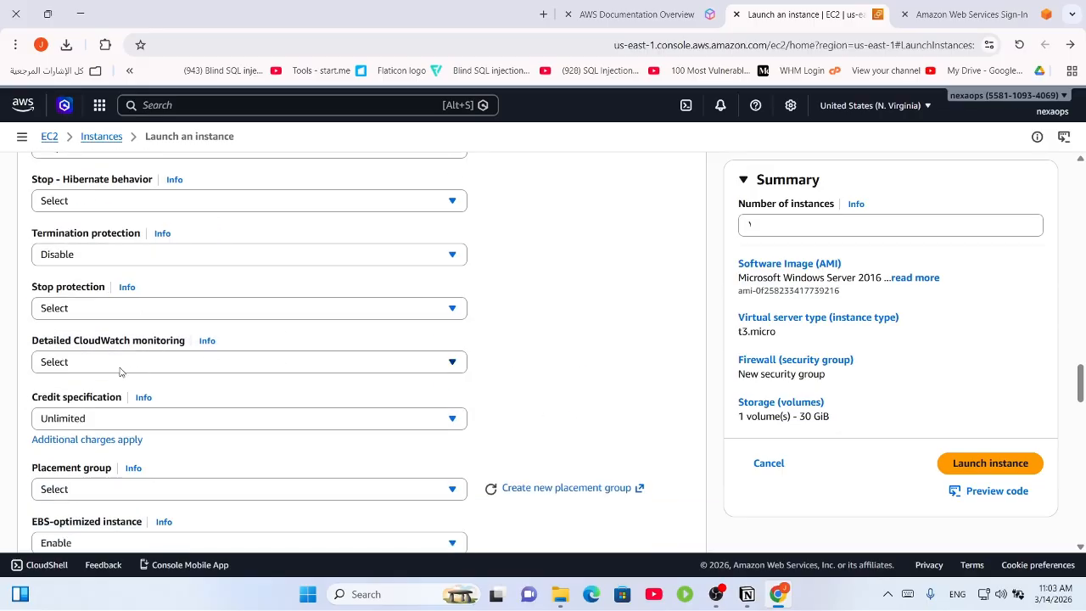
click(96, 303)
click(103, 309)
scroll(166, 357, down, 1)
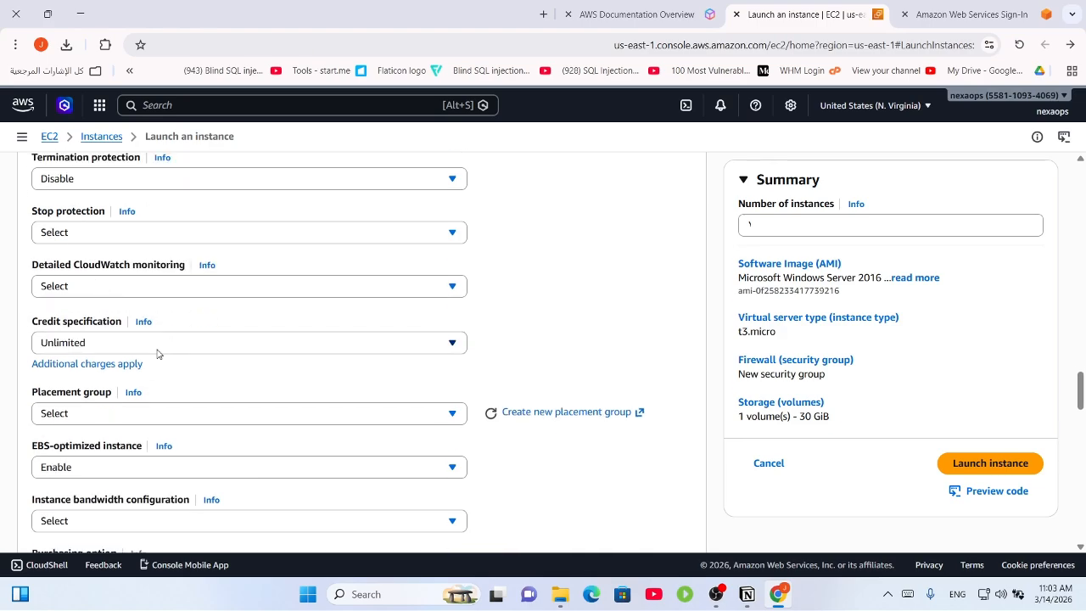
drag(82, 265, 185, 266)
click(114, 269)
drag(80, 265, 136, 265)
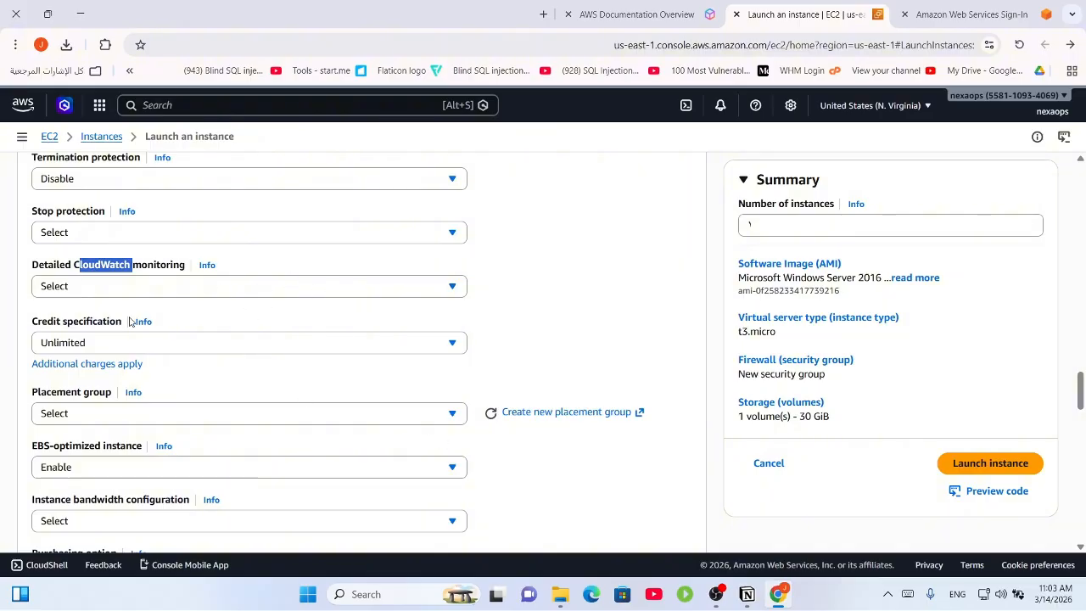
click(158, 269)
drag(133, 270, 76, 273)
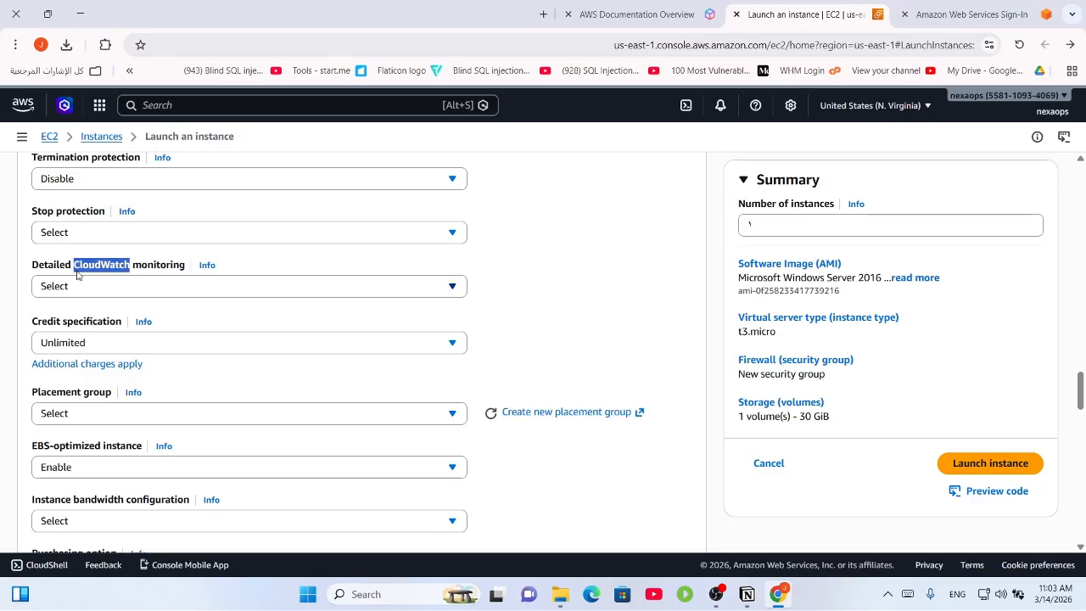
Review the remaining advanced details, including credit specification, placement group, CPU options, metadata and user data.
scroll(122, 295, down, 2)
scroll(198, 288, up, 2)
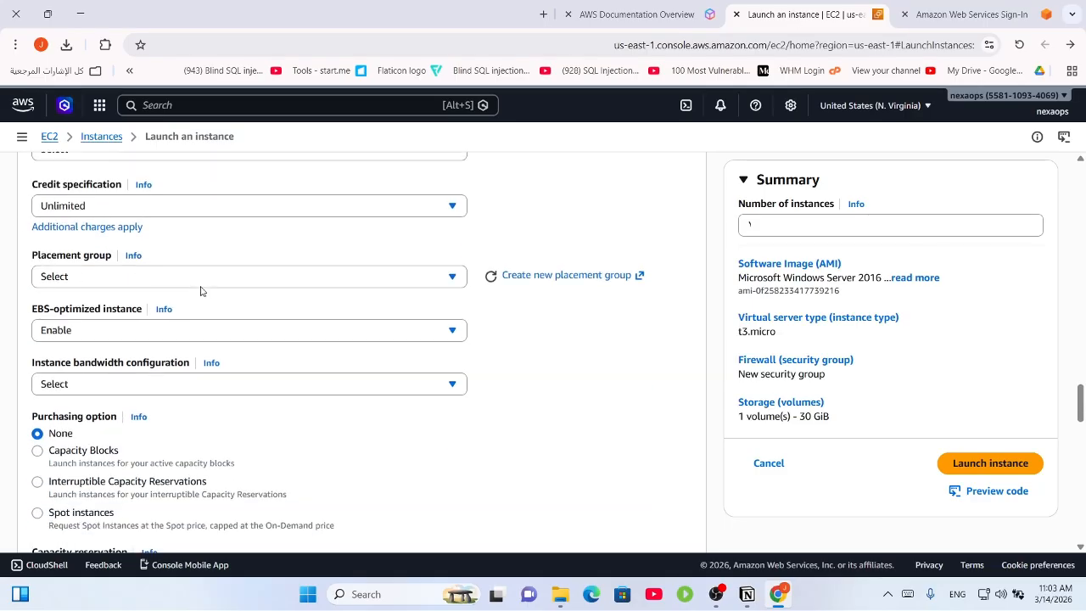
scroll(167, 326, down, 3)
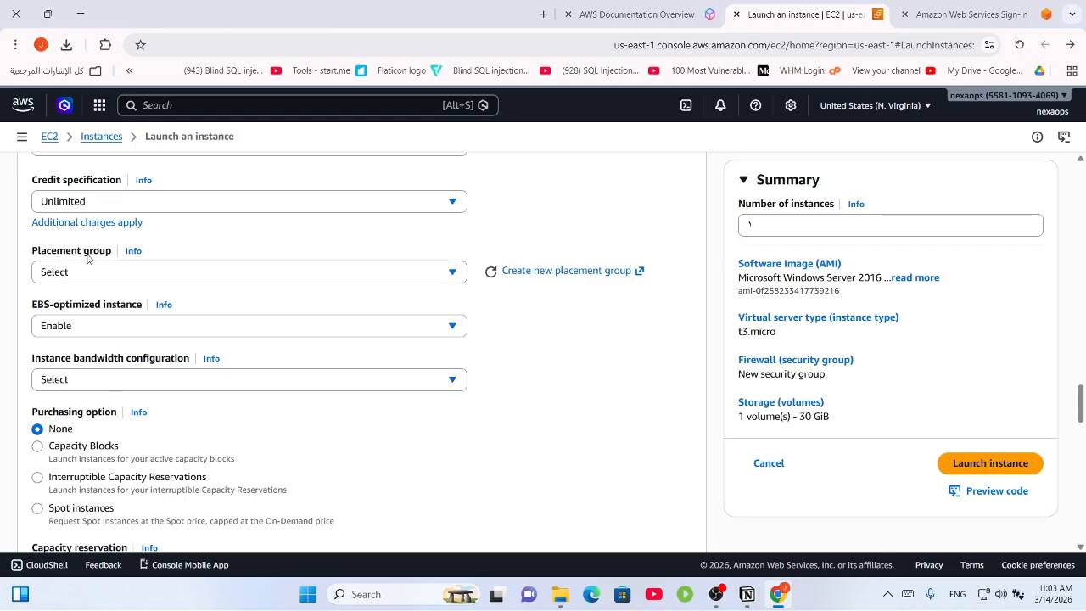
scroll(106, 365, down, 3)
scroll(78, 343, down, 7)
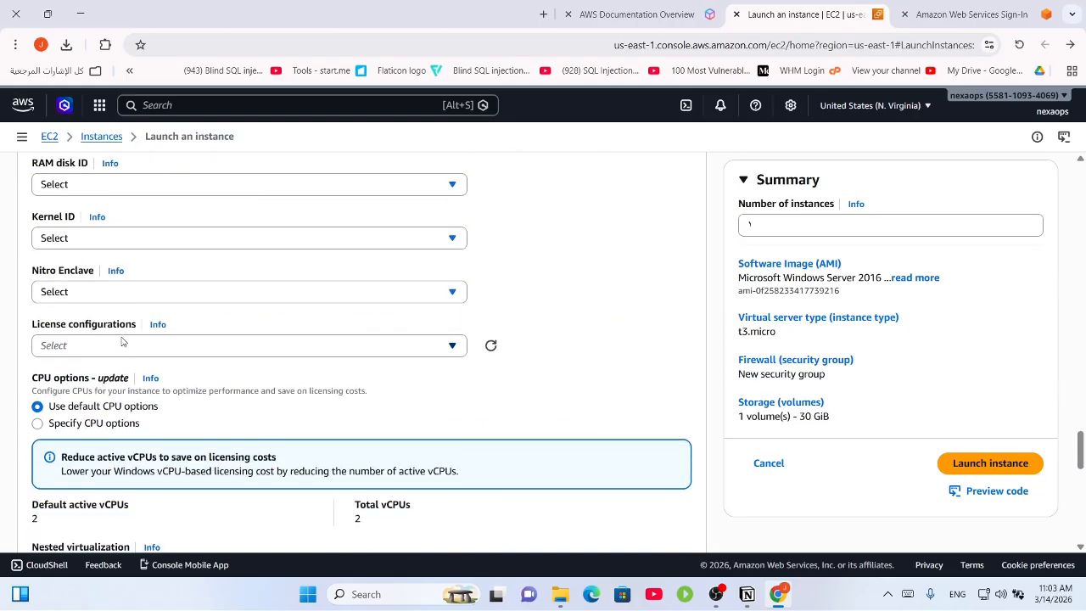
scroll(110, 287, down, 5)
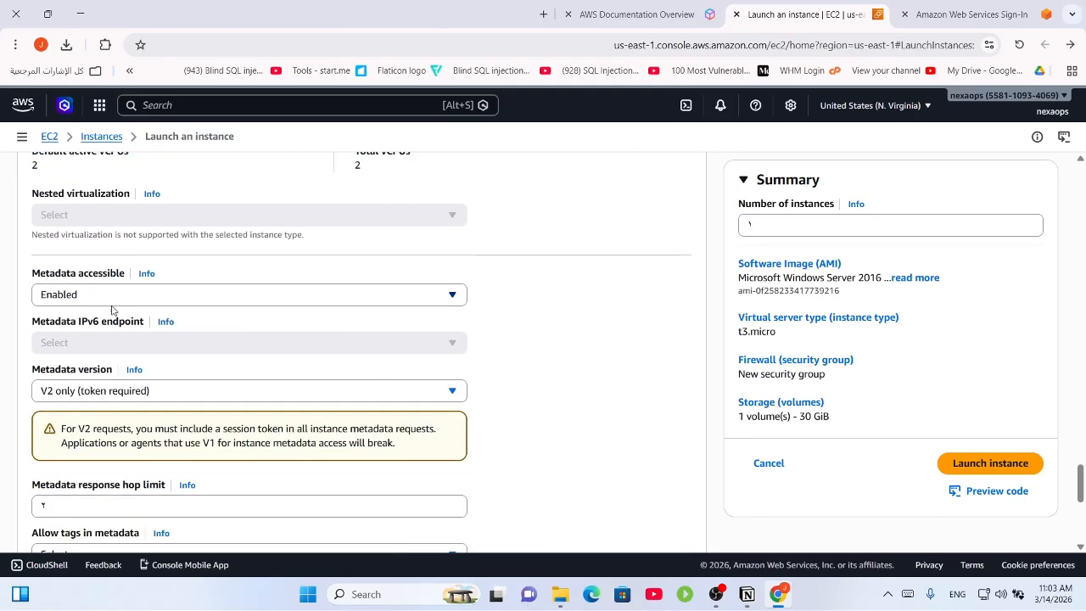
scroll(157, 379, down, 2)
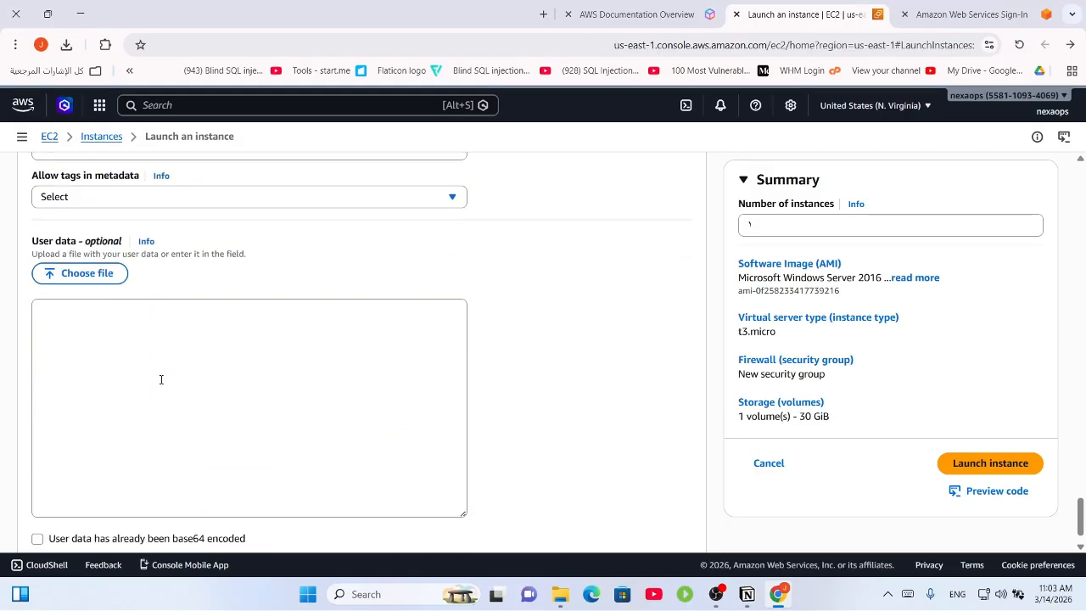
scroll(235, 412, up, 12)
scroll(250, 408, up, 10)
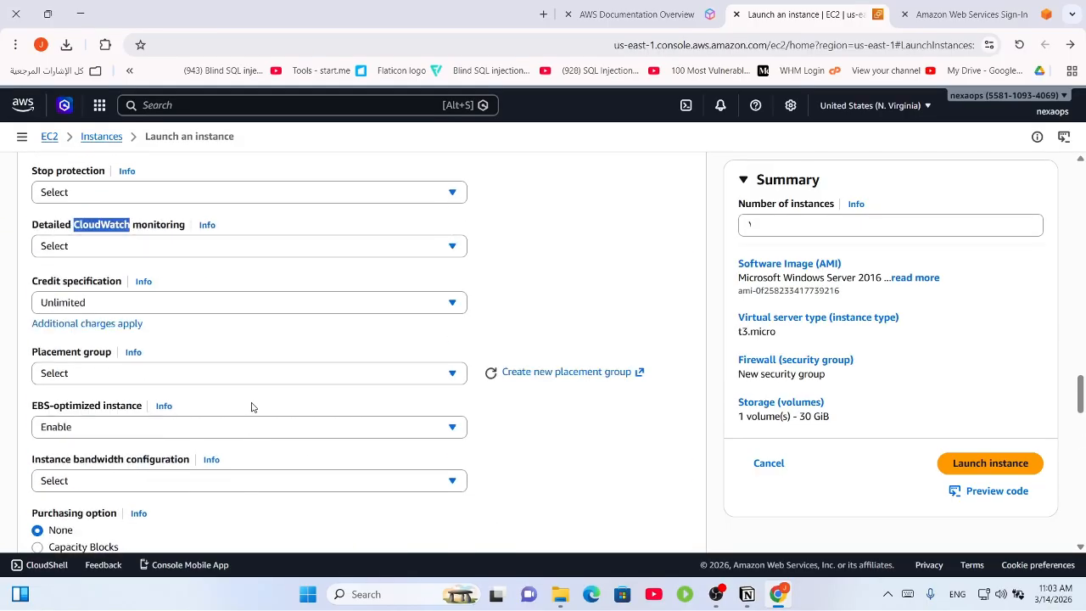
scroll(297, 396, down, 5)
scroll(347, 392, down, 10)
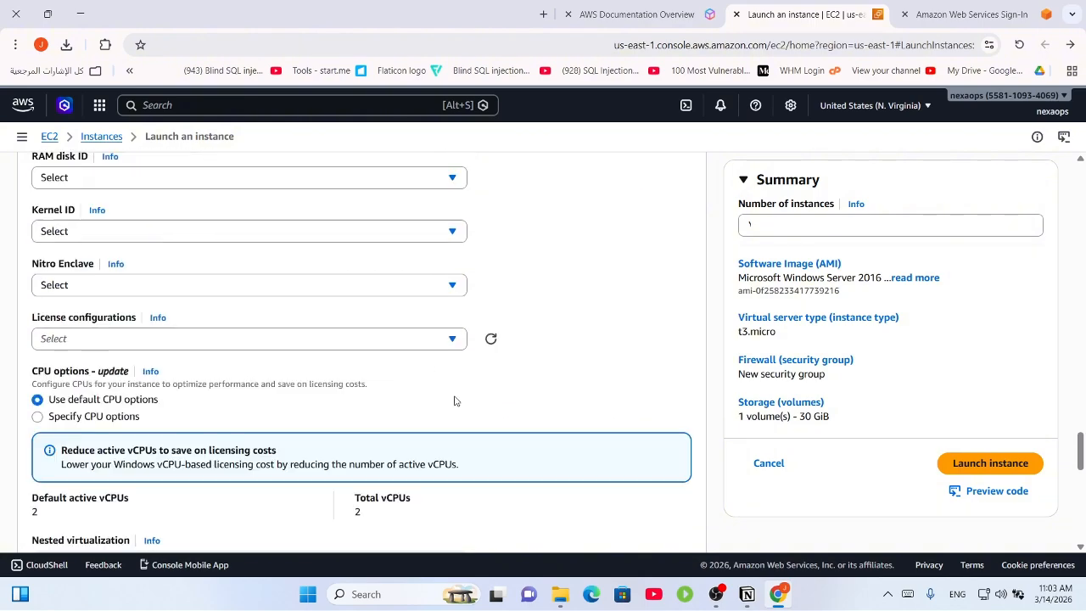
Launch the instance and return to the EC2 Instances list.
click(1022, 463)
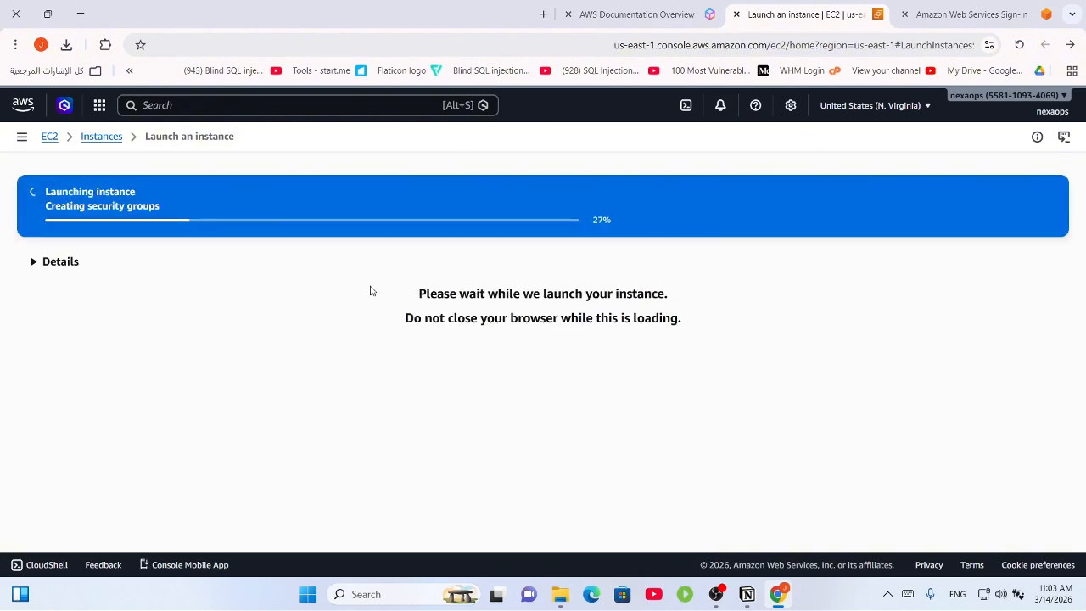
drag(671, 300, 403, 316)
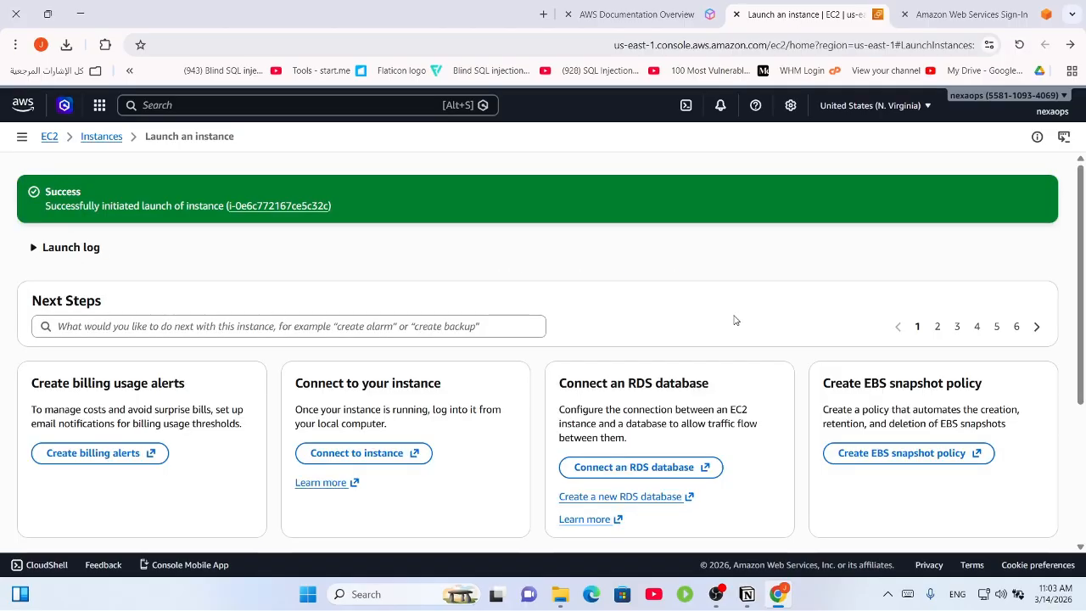
click(263, 213)
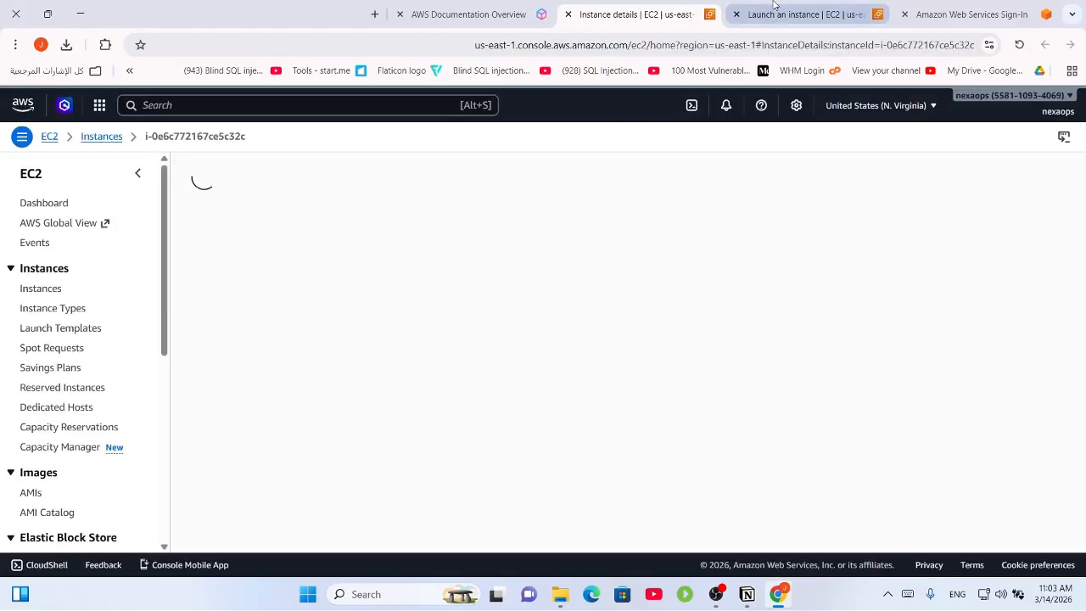
click(740, 17)
click(102, 137)
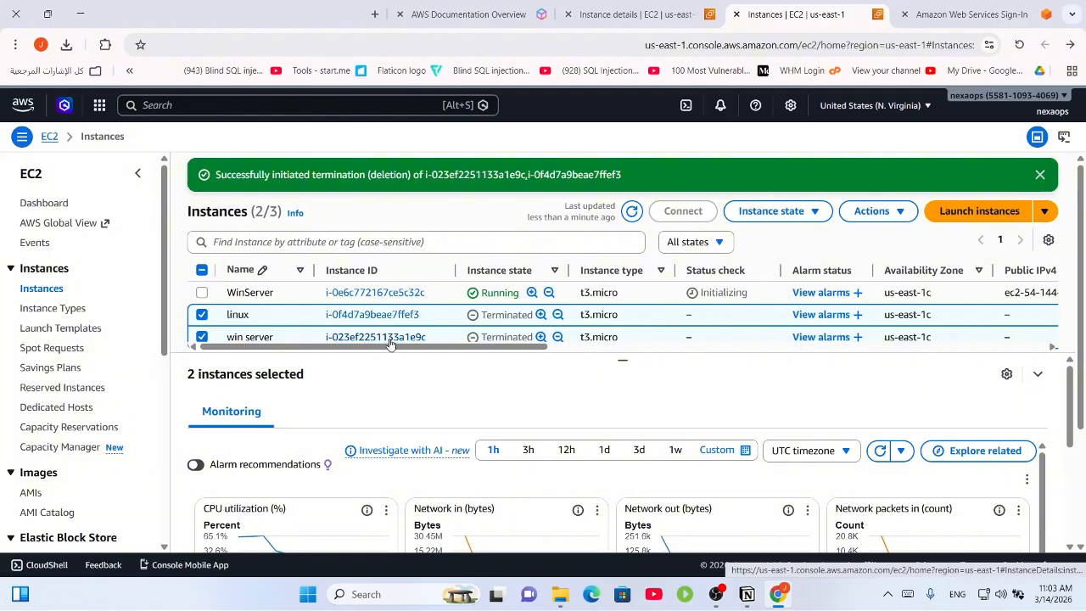
Deselect the two terminated instances, linux and win server, in the instances list.
scroll(386, 339, down, 2)
scroll(471, 315, up, 2)
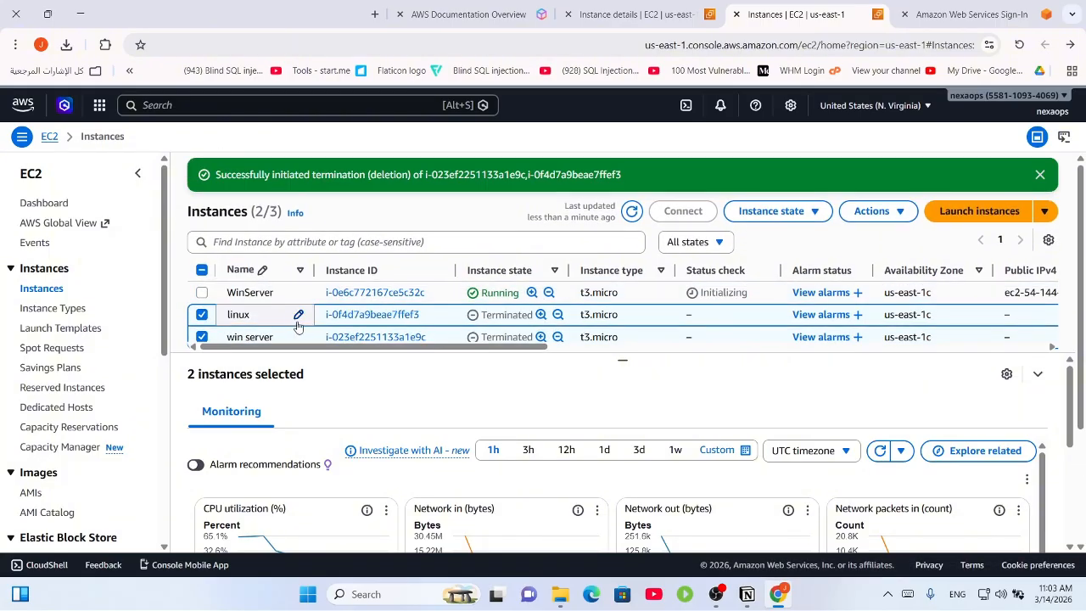
click(203, 315)
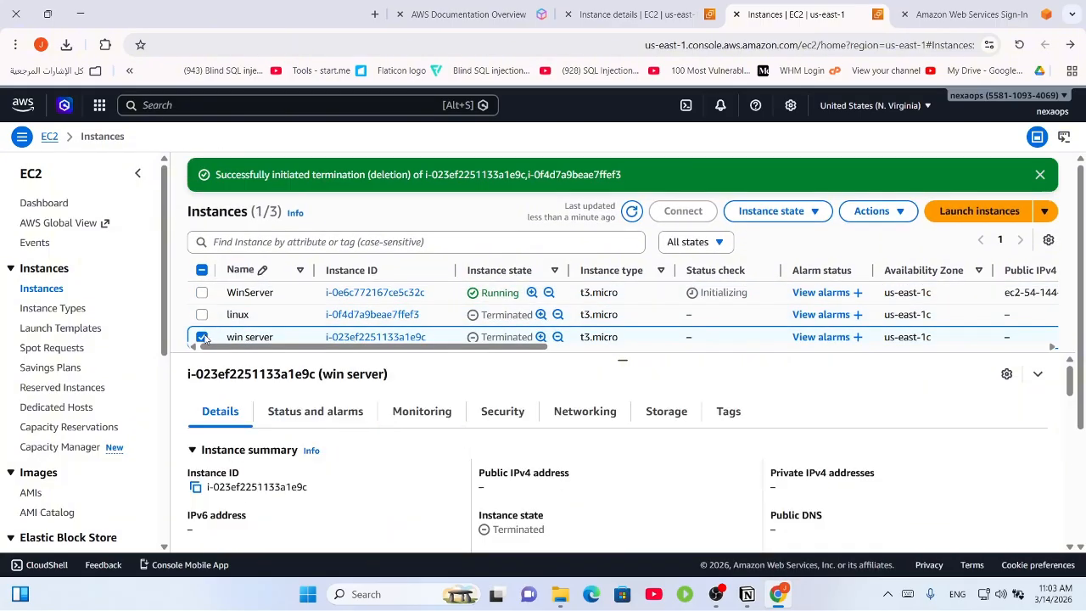
click(202, 337)
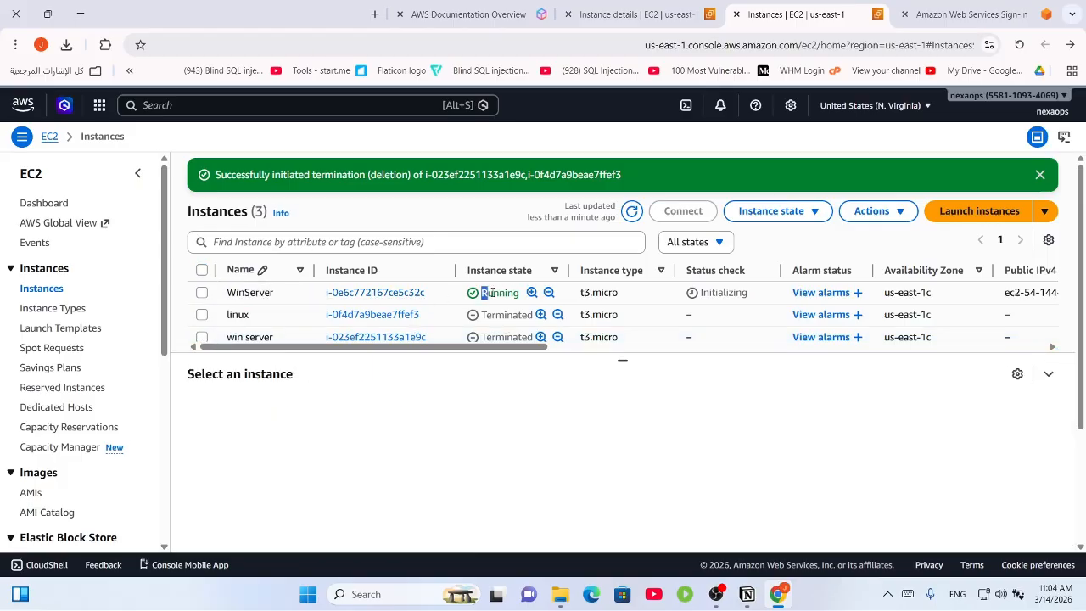
Examine the WinServer row's state, instance type and Availability Zone, sorting the list by Availability Zone.
drag(482, 292, 526, 297)
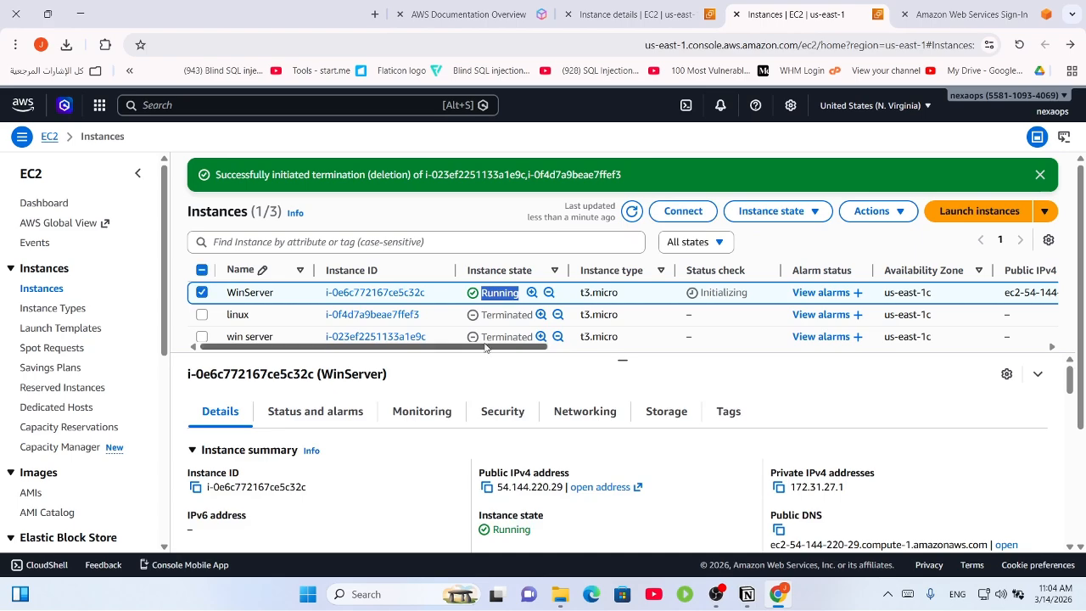
scroll(609, 303, right, 1)
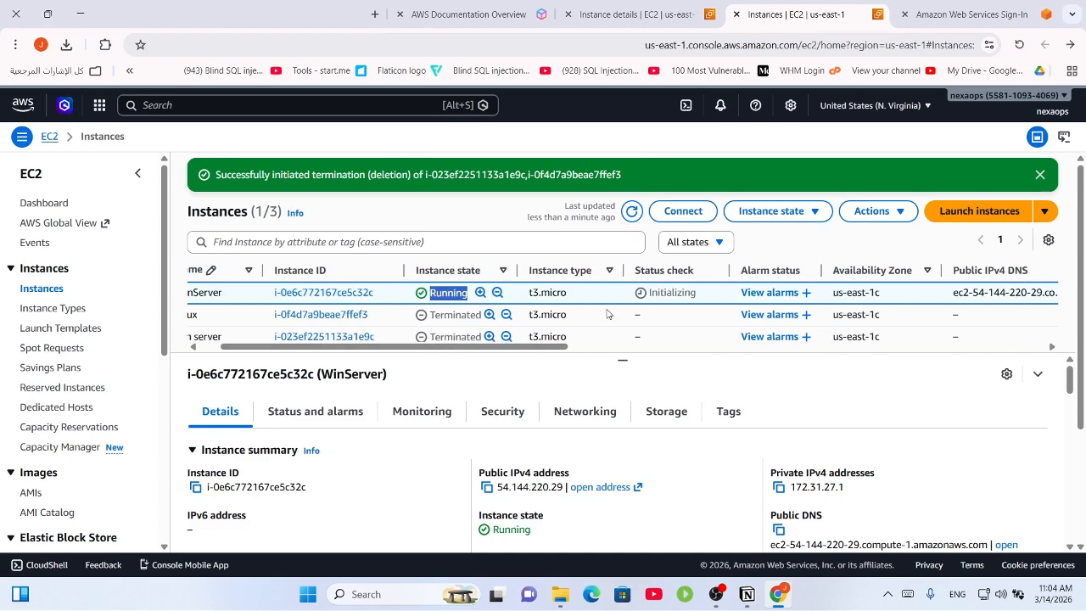
drag(570, 292, 523, 296)
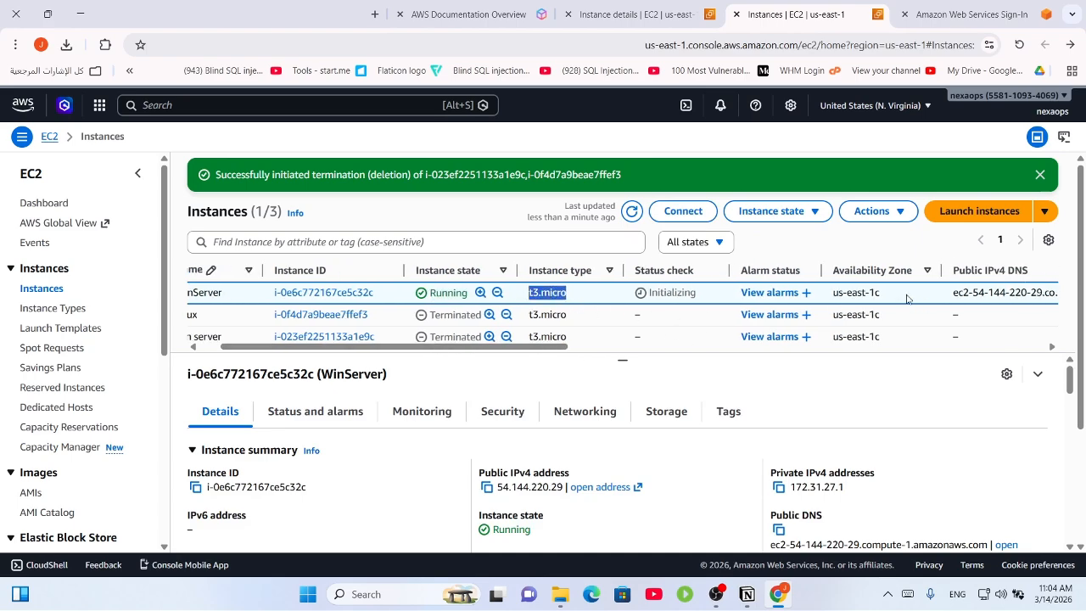
drag(883, 293, 825, 298)
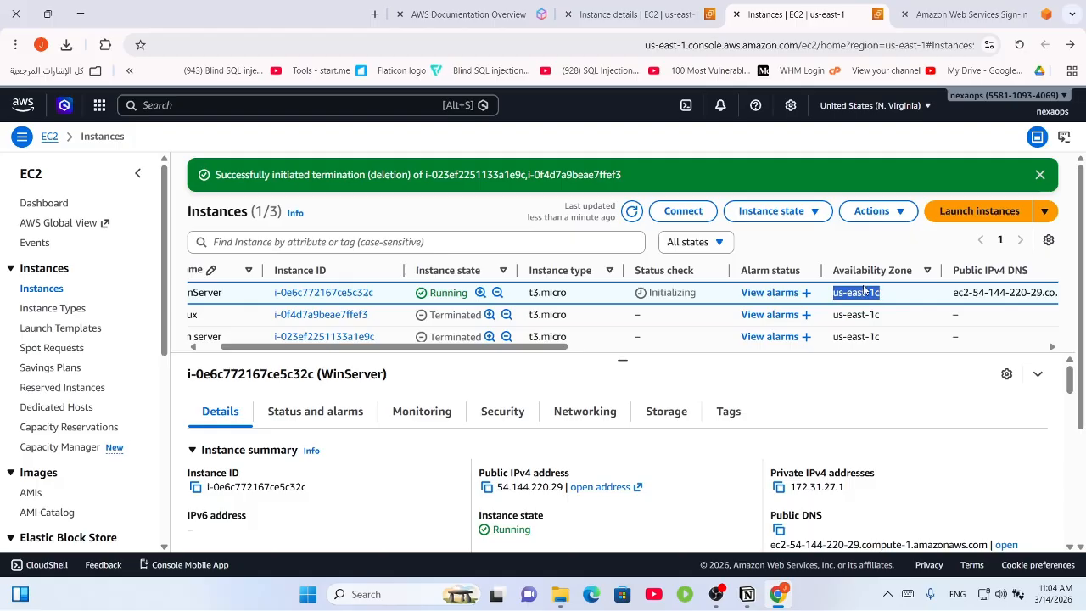
click(865, 290)
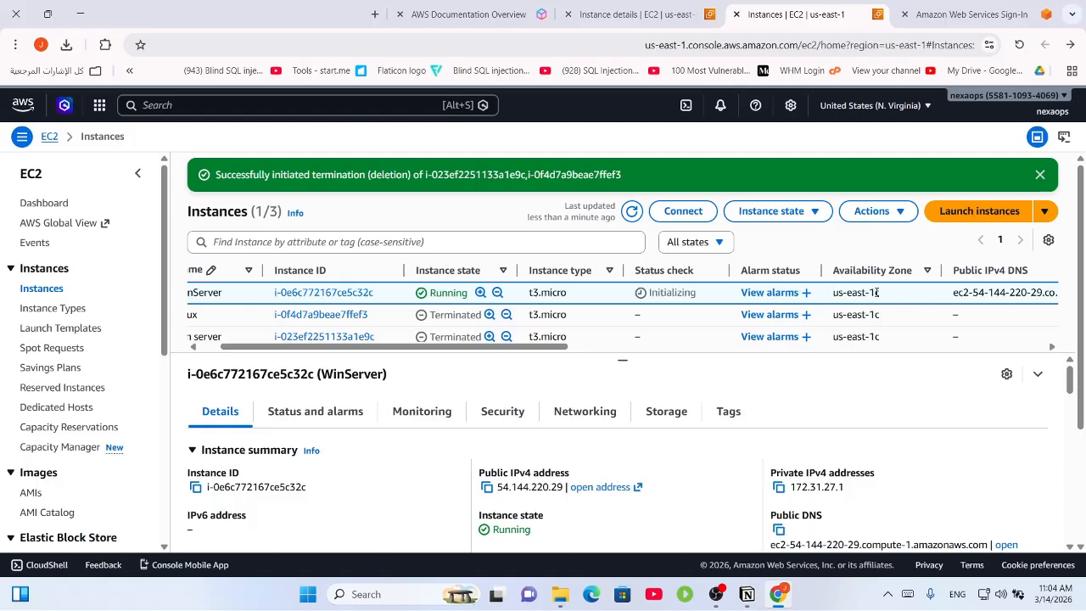
click(891, 274)
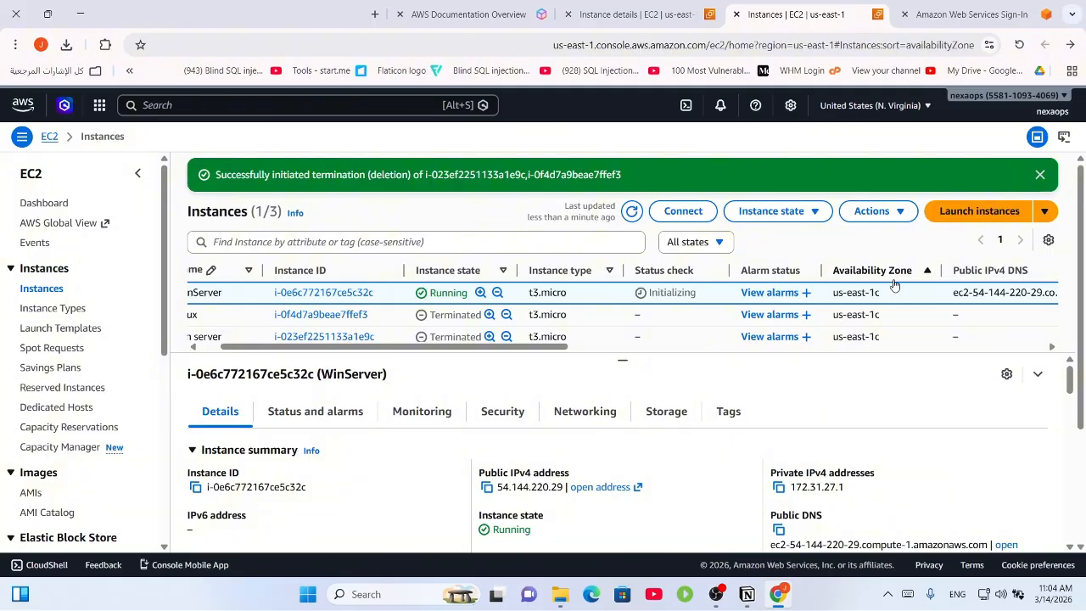
drag(896, 297, 826, 292)
scroll(669, 476, down, 1)
scroll(722, 431, up, 1)
click(195, 100)
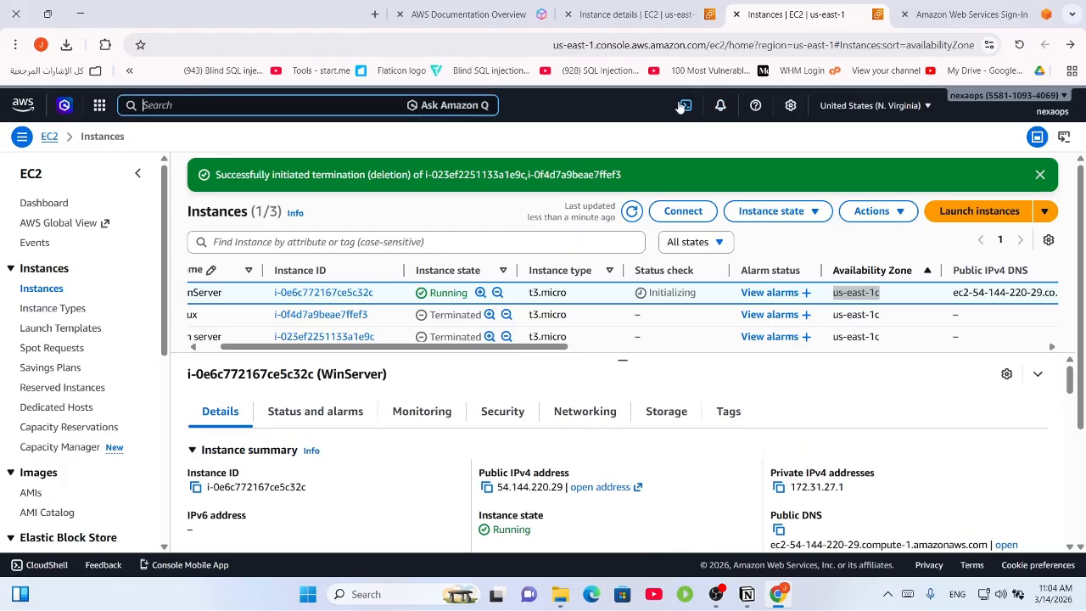
click(99, 107)
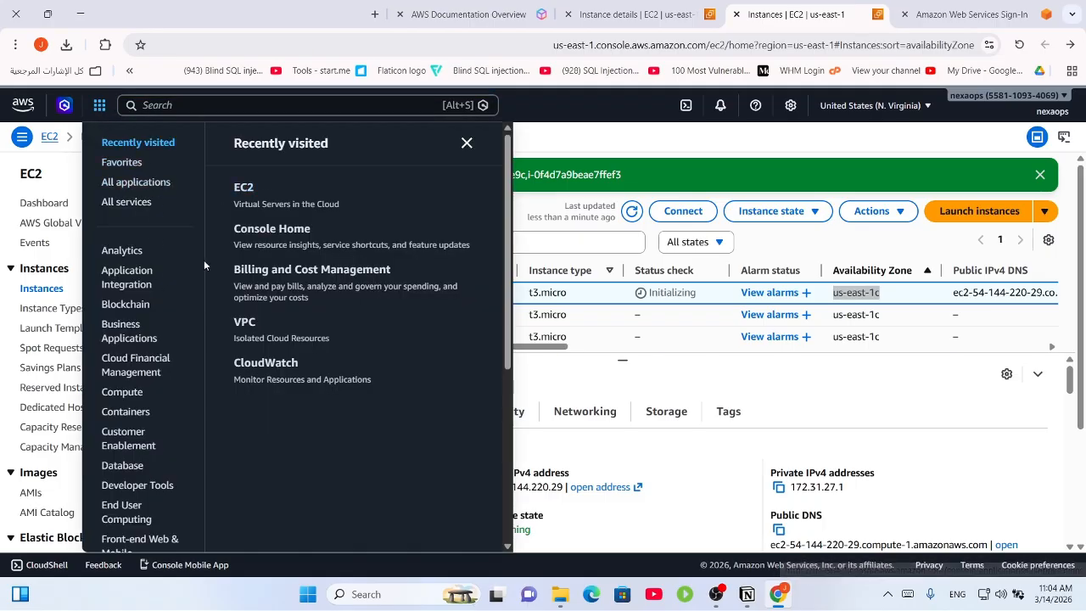
click(617, 133)
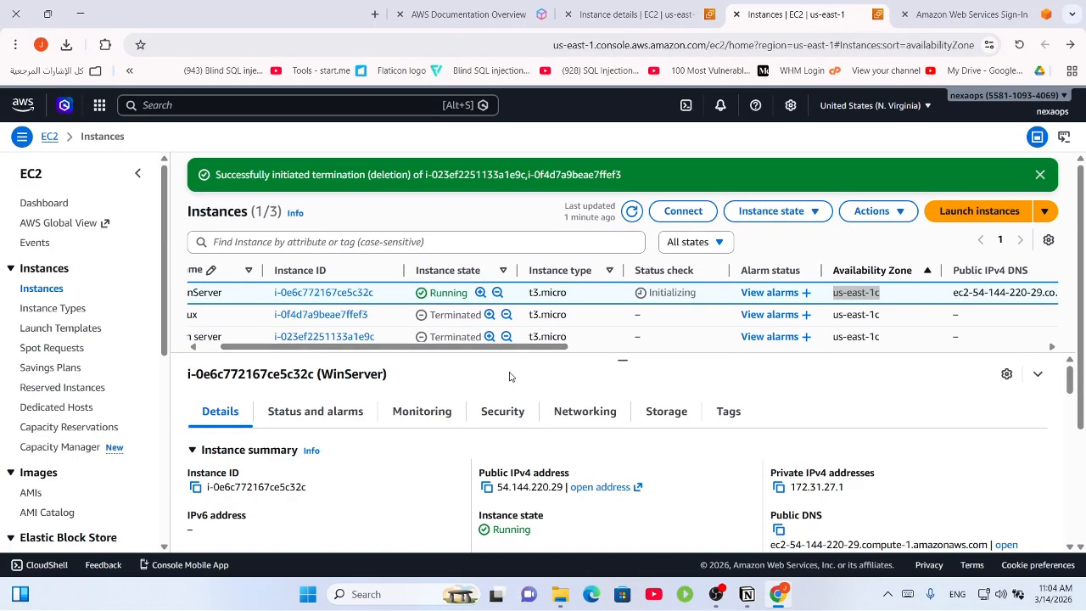
Select the WinServer instance to show its details.
drag(475, 347, 143, 366)
scroll(347, 419, down, 3)
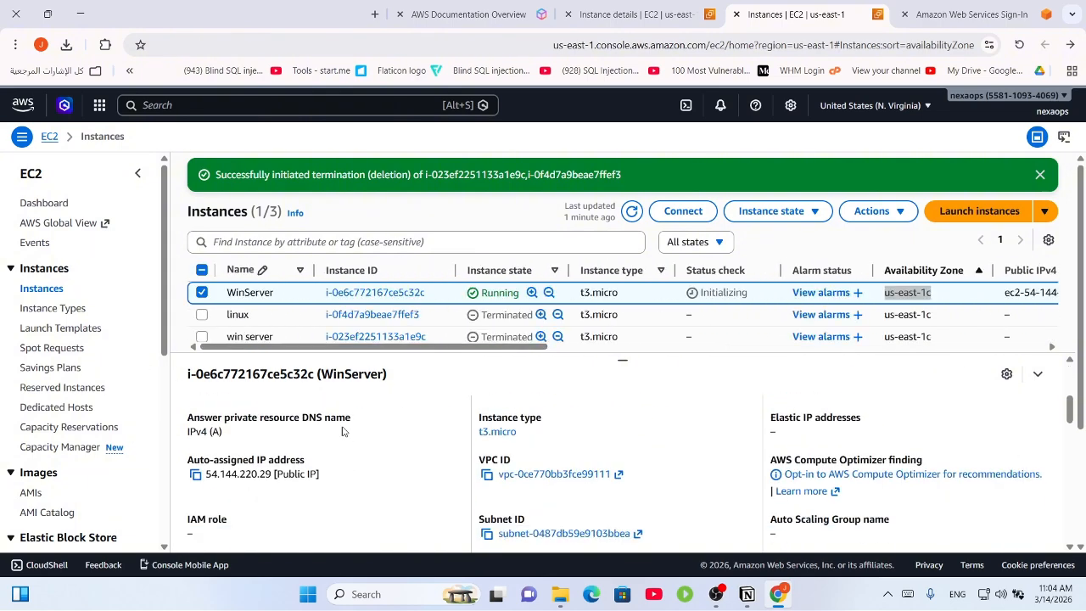
scroll(346, 419, up, 3)
click(202, 294)
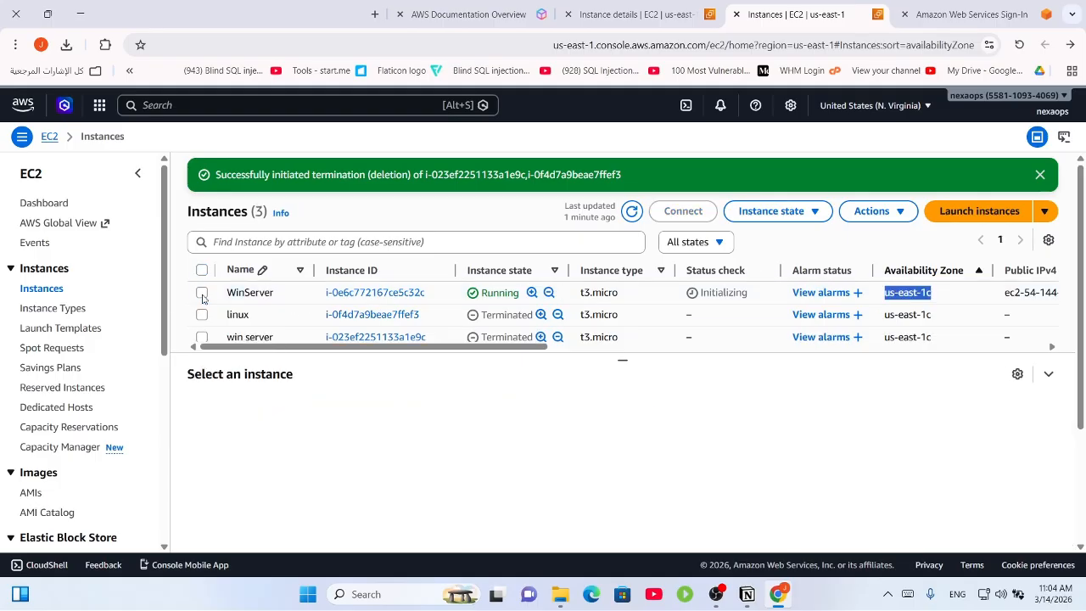
click(202, 293)
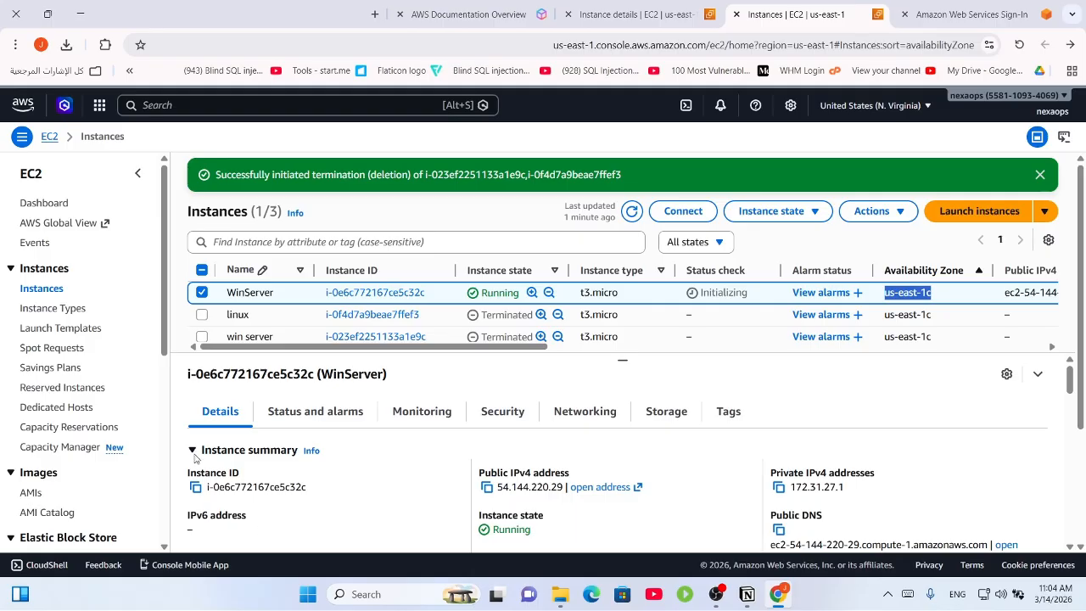
click(200, 294)
click(201, 292)
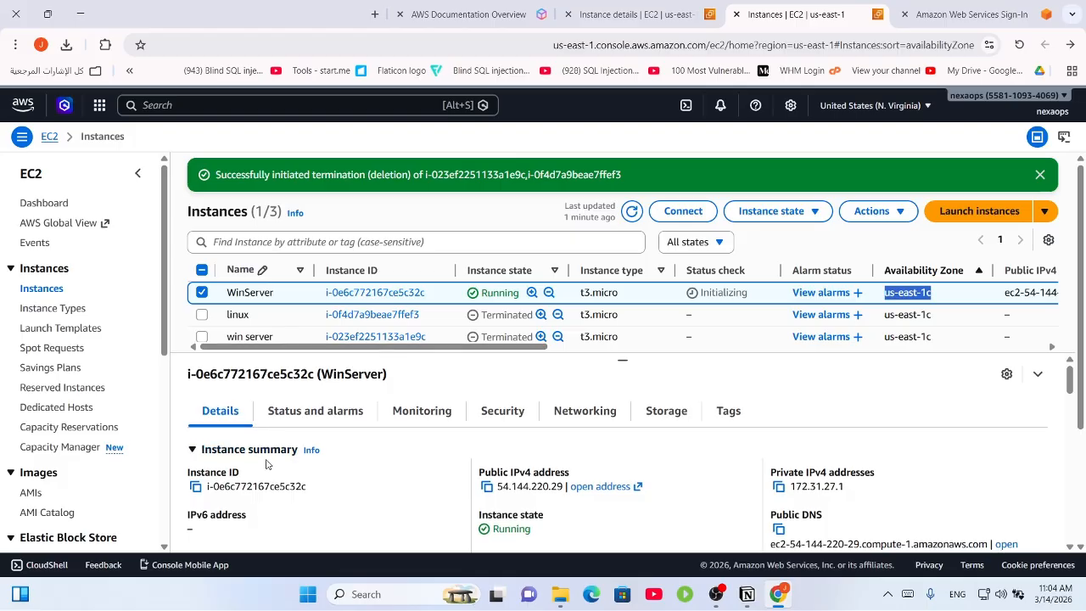
Copy the WinServer instance's public IPv4 address.
scroll(383, 464, down, 1)
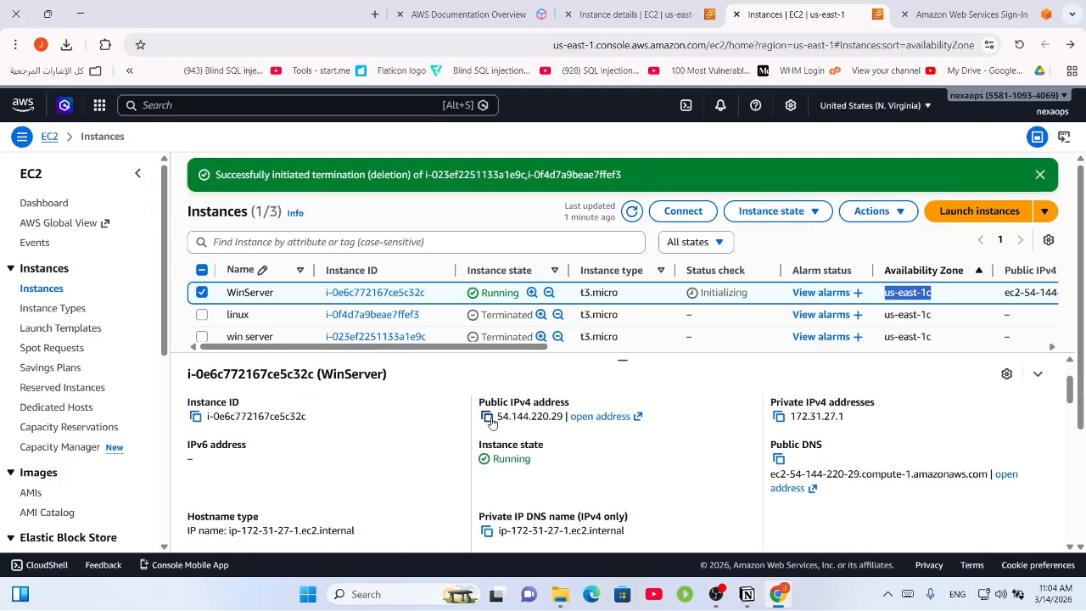
drag(498, 416, 559, 417)
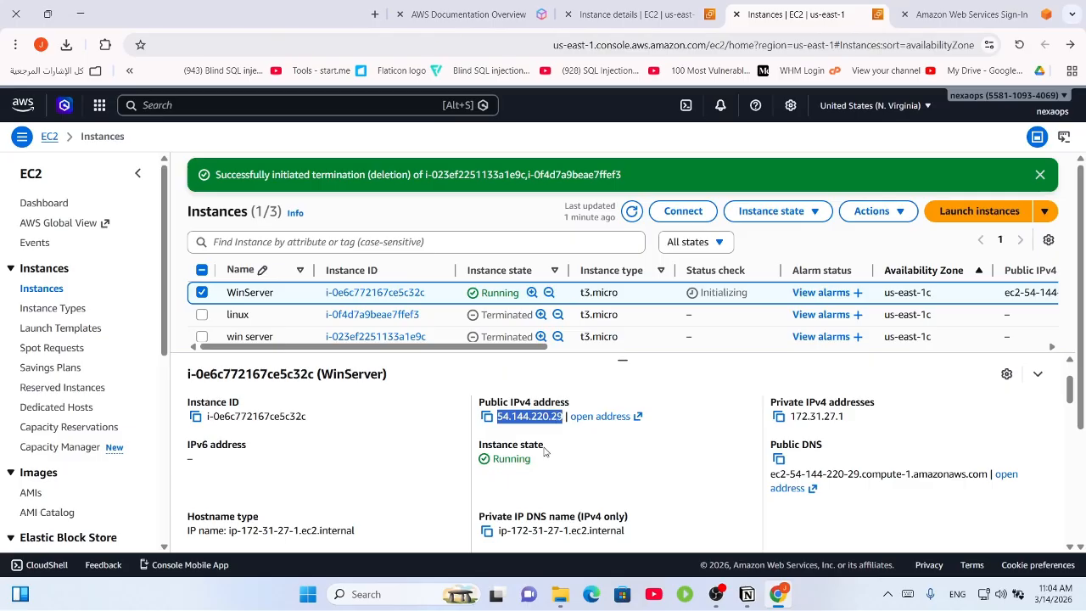
right_click(558, 417)
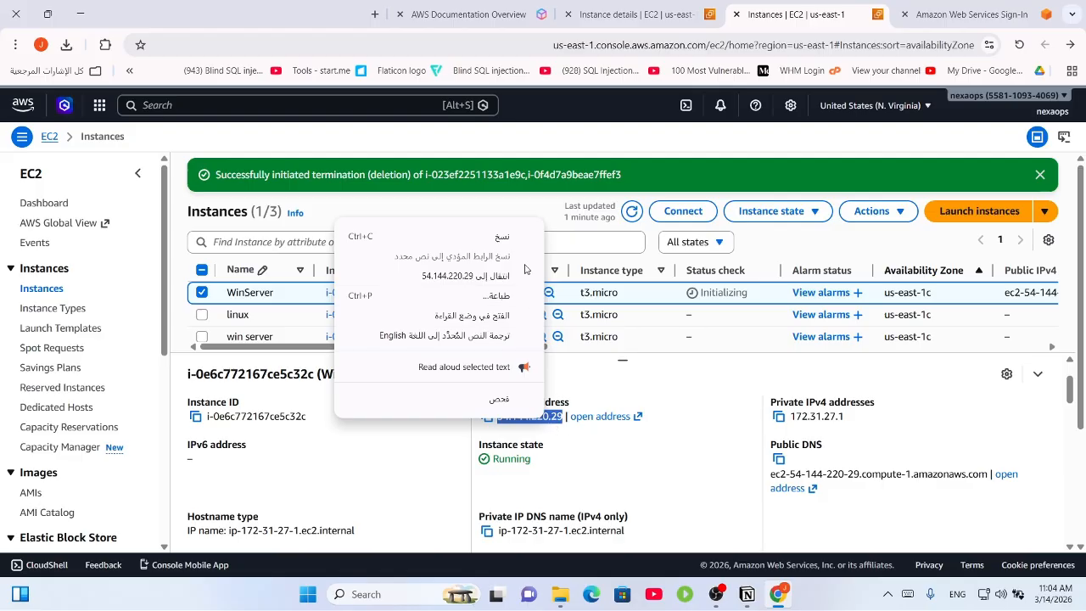
click(509, 237)
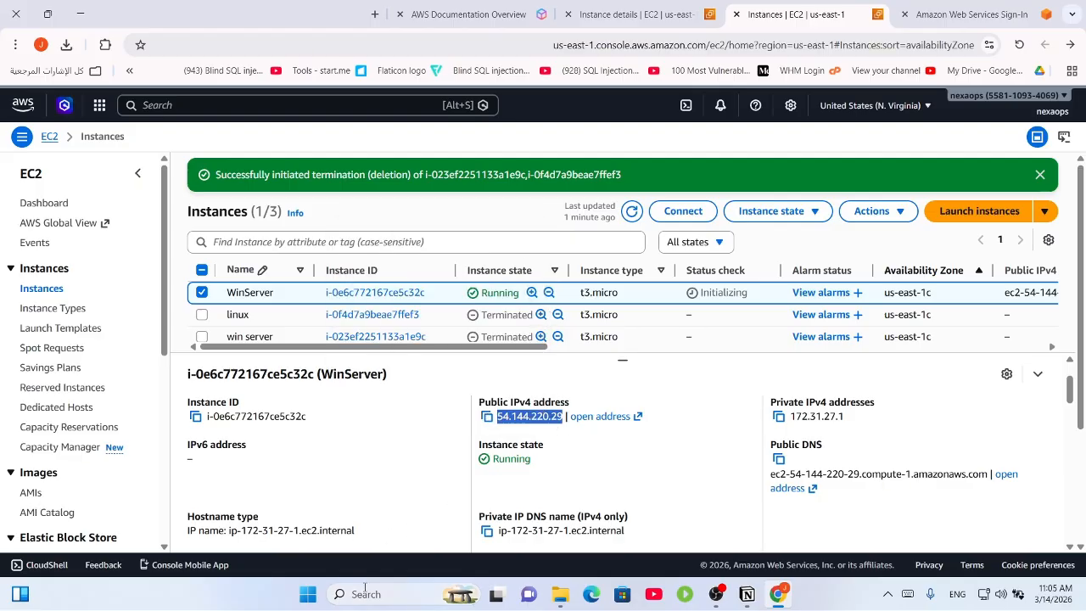
Open Remote Desktop Connection, paste 54.144.220.29 as the computer, and connect.
click(395, 594)
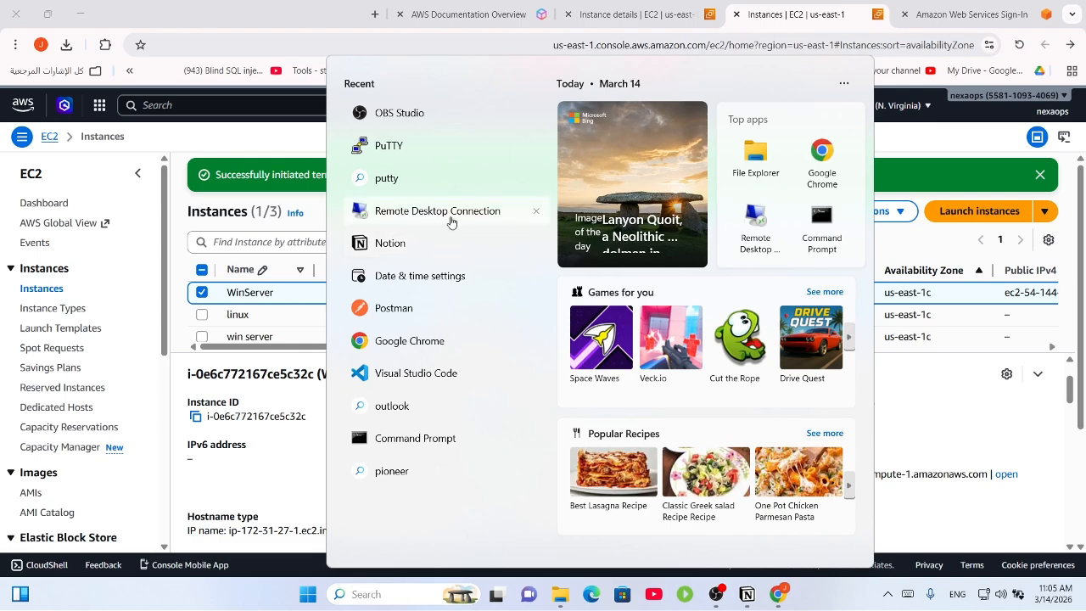
click(437, 212)
right_click(491, 186)
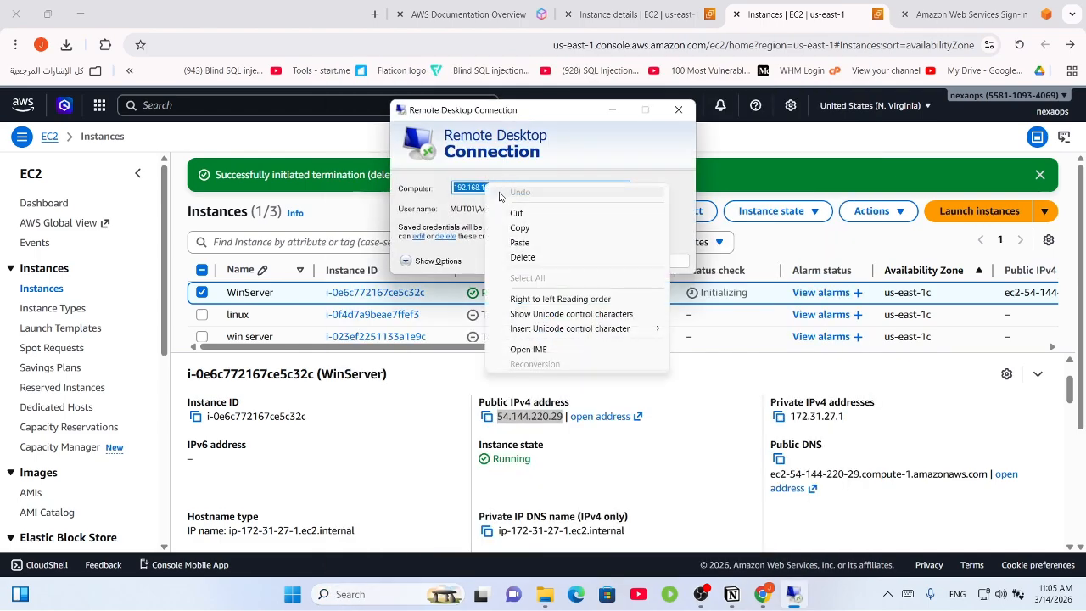
click(519, 246)
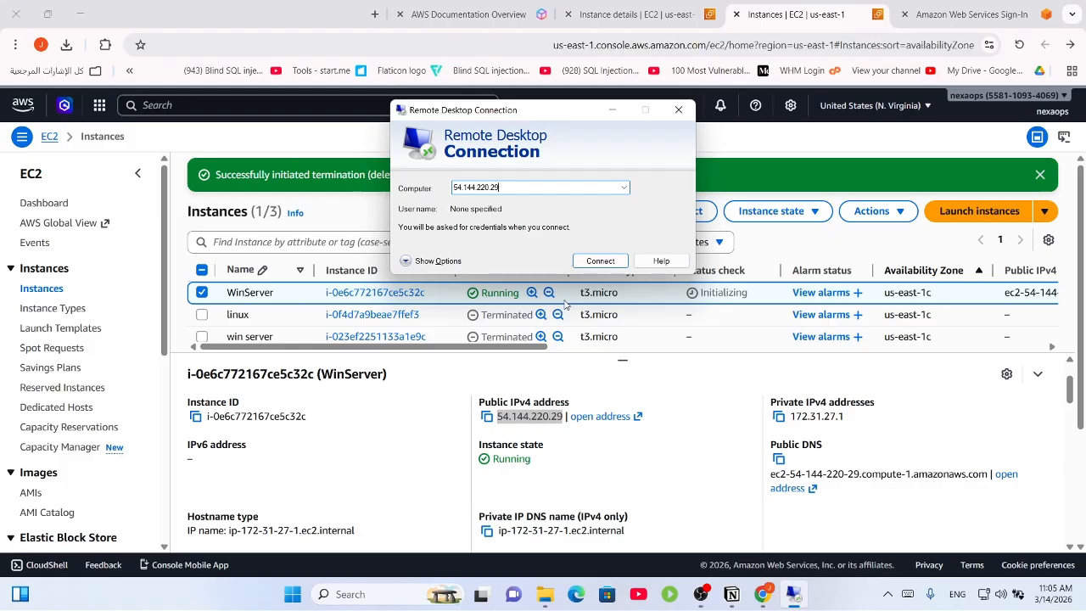
click(591, 262)
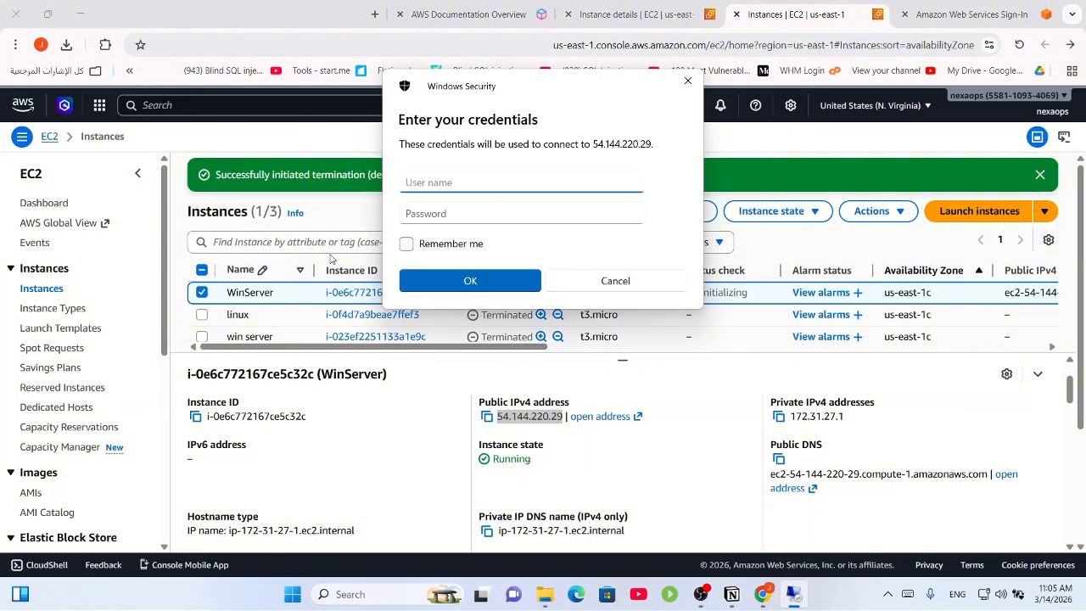
Enter Administrator as the user name in the Remote Desktop credentials prompt.
text(Administrator)
click(427, 217)
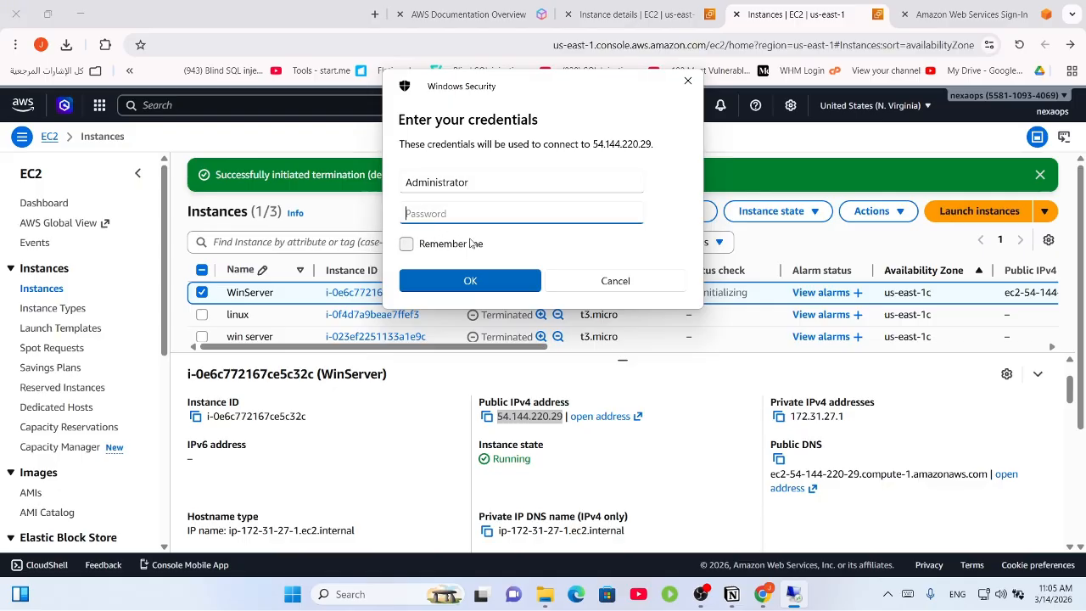
click(623, 389)
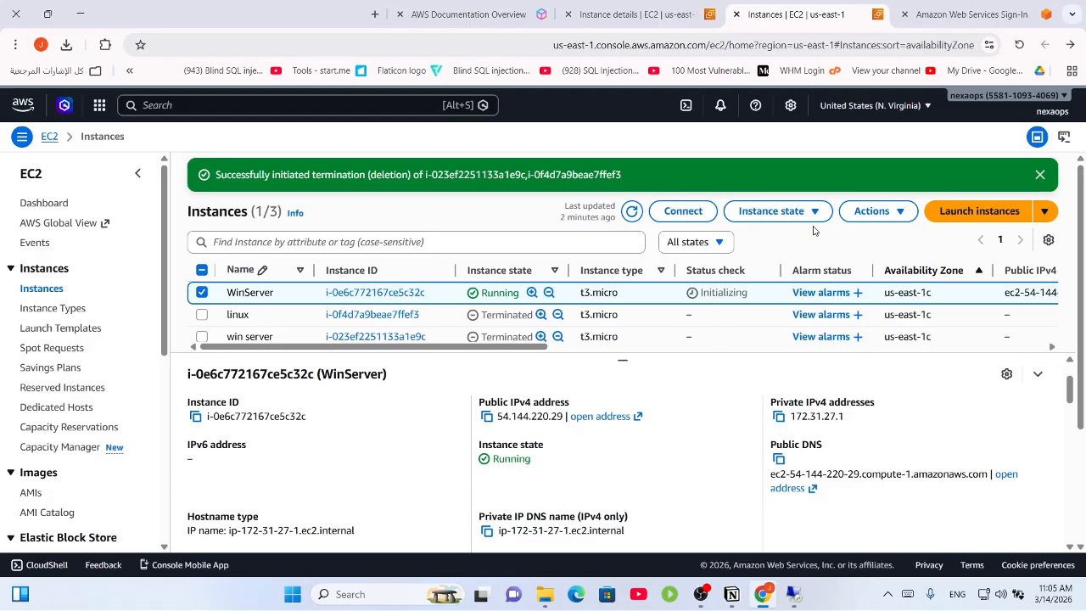
Open Get Windows password for the WinServer instance and read the notice about when the password becomes available.
click(870, 212)
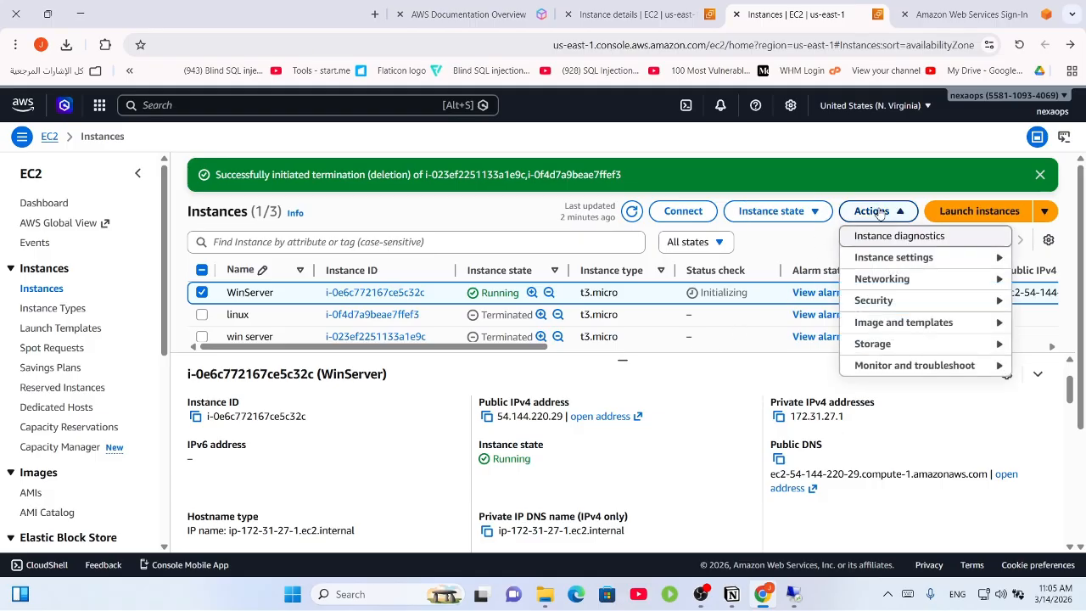
mouse_move(895, 301)
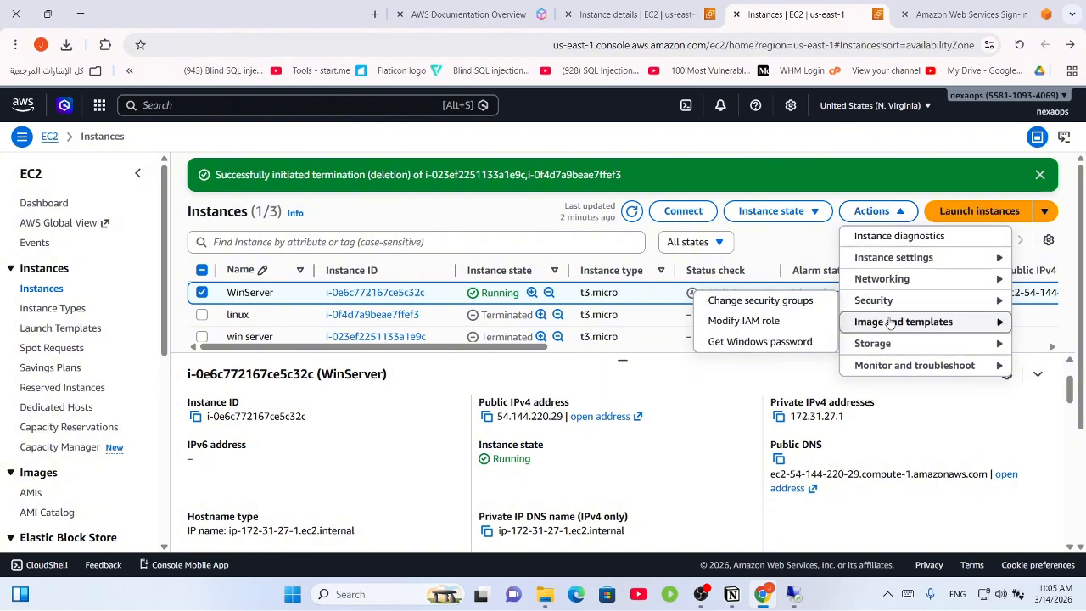
click(760, 341)
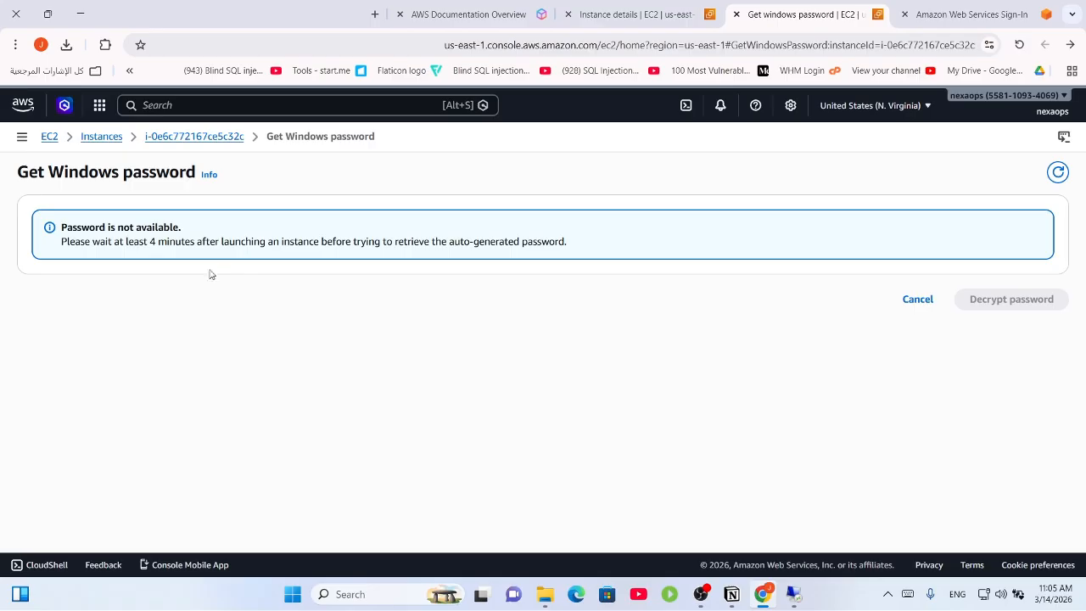
drag(138, 226, 215, 231)
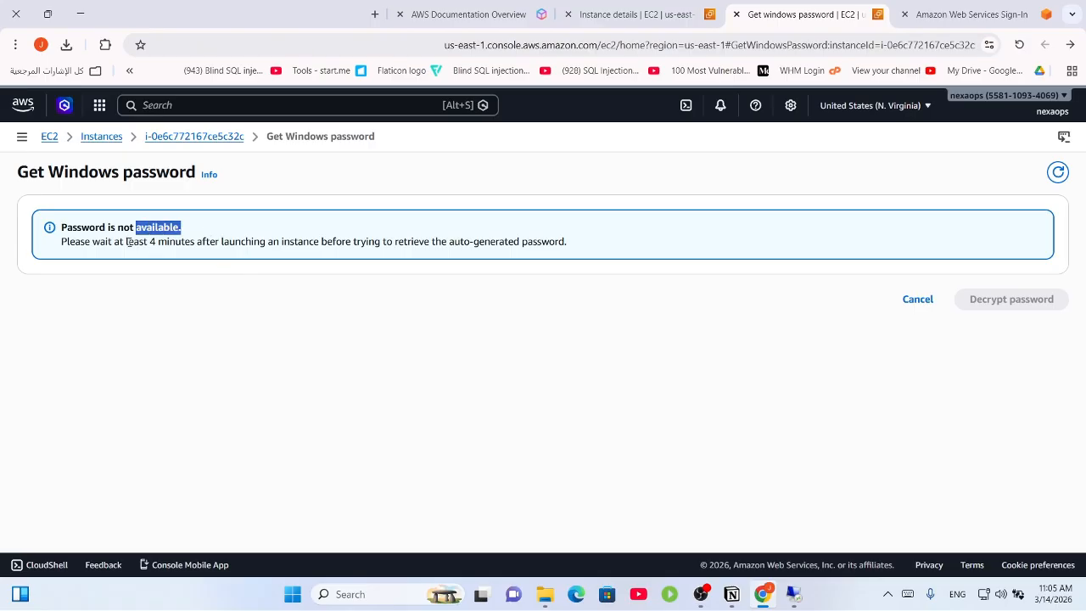
drag(120, 241, 582, 245)
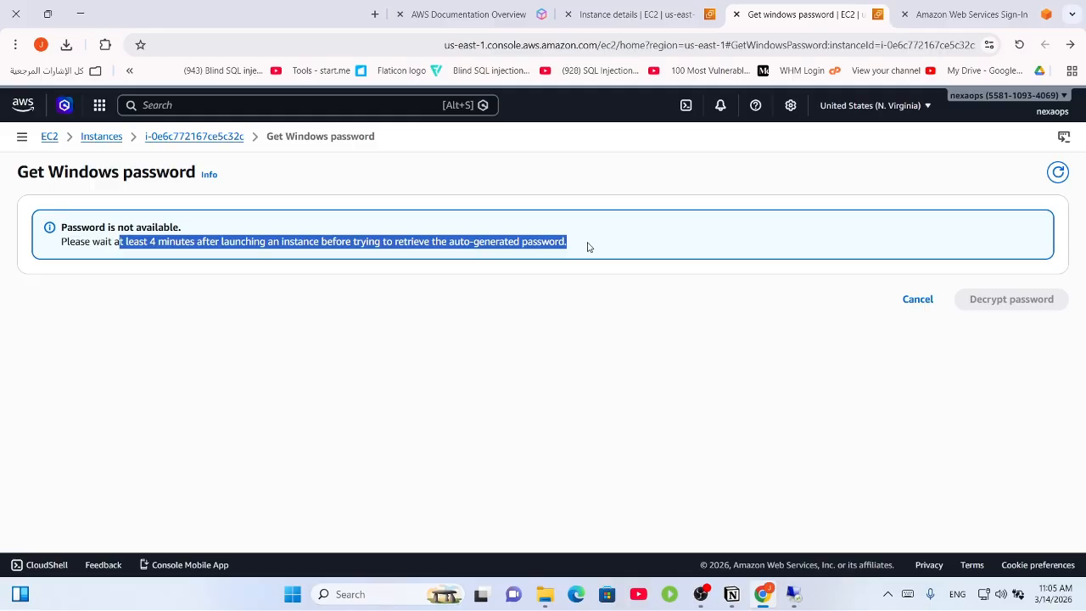
click(587, 243)
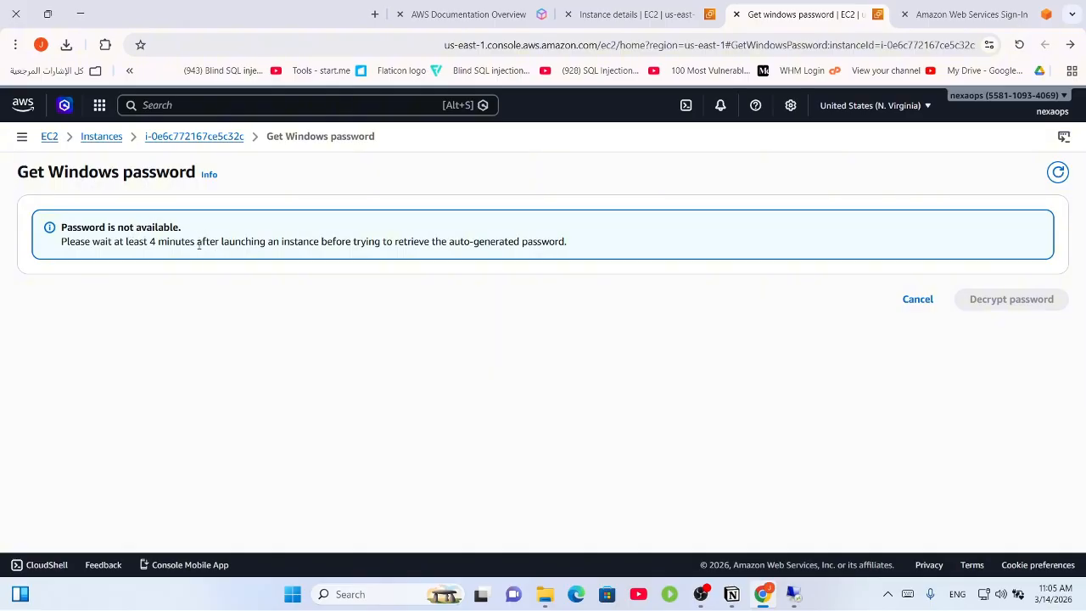
drag(199, 244, 147, 243)
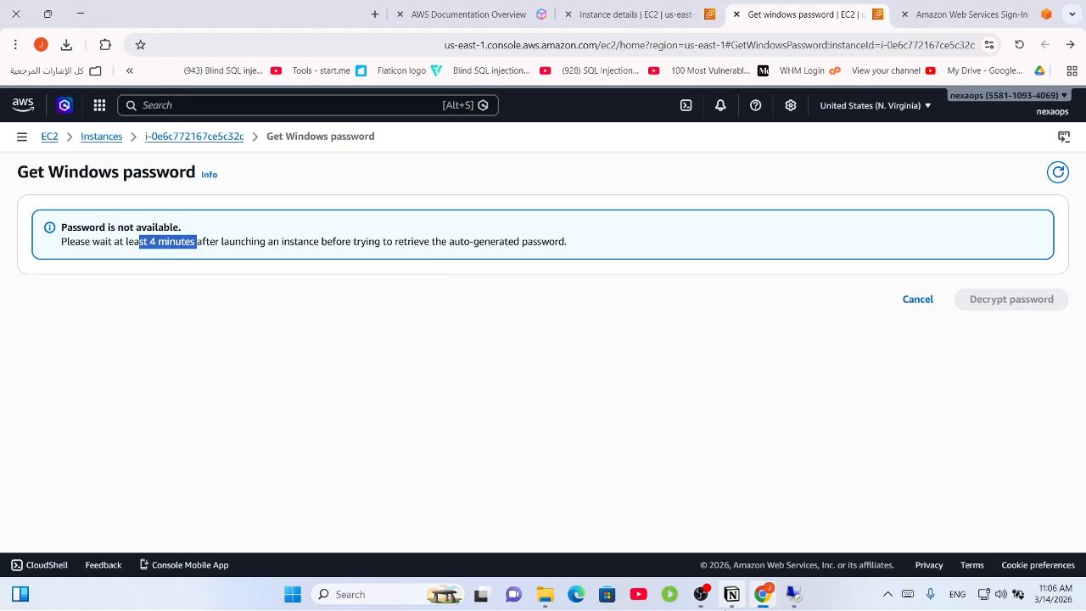
click(703, 594)
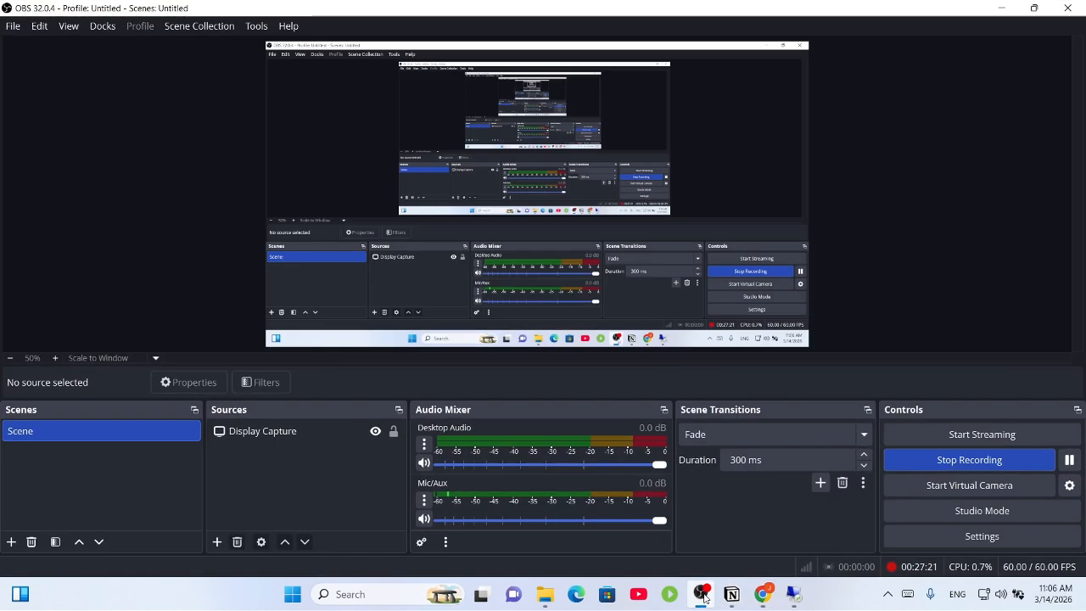
click(1003, 8)
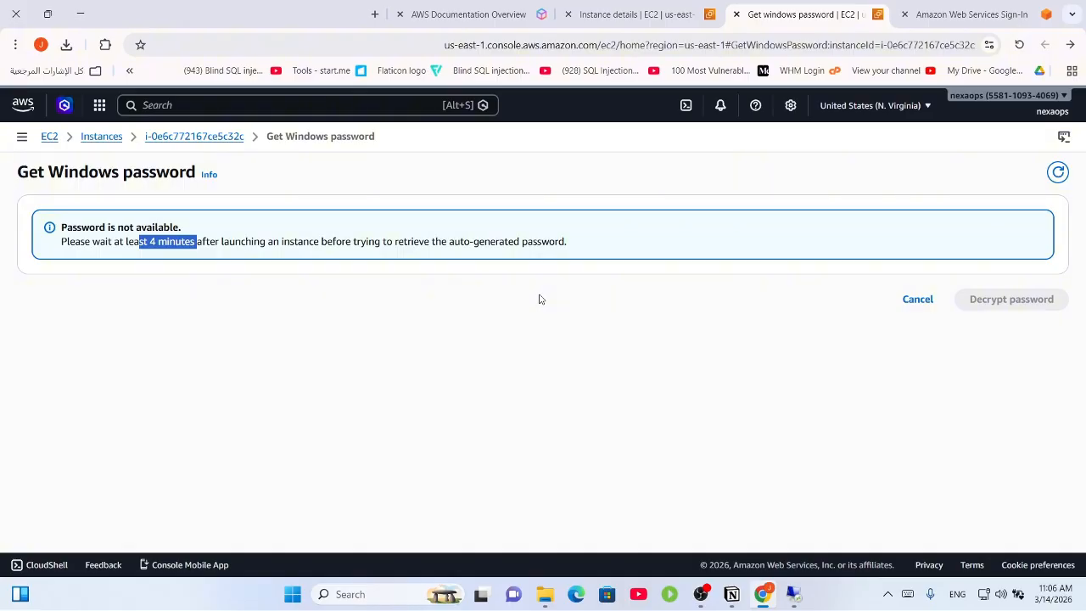
click(701, 594)
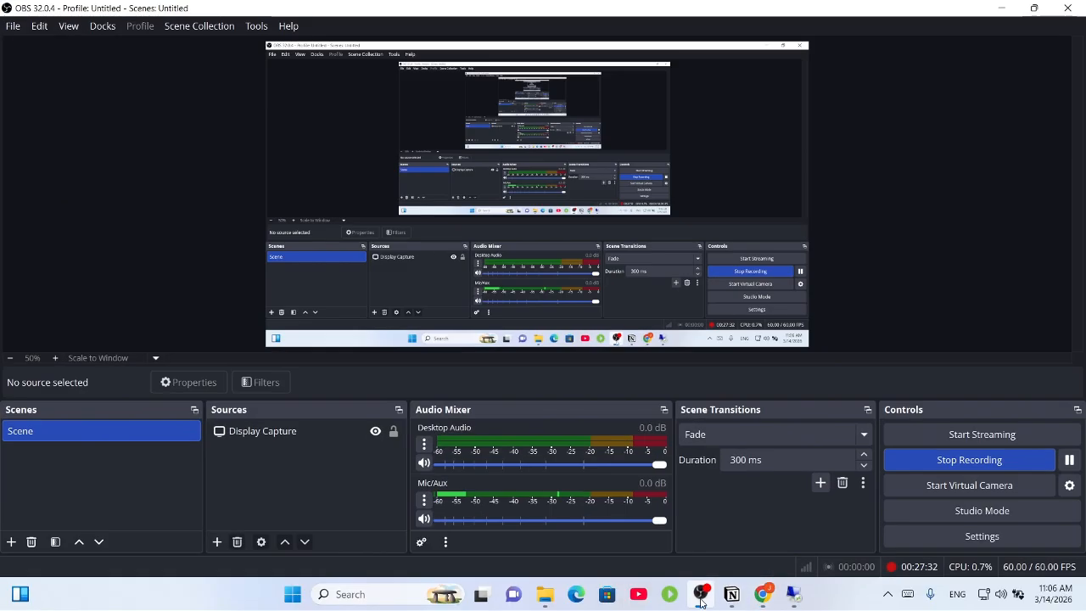
click(1004, 6)
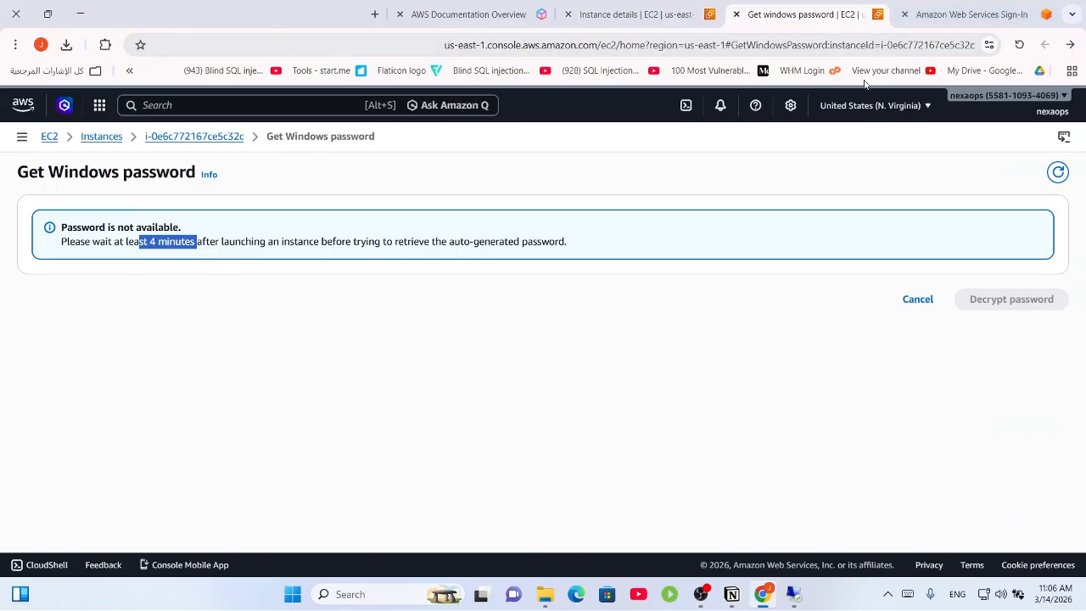
Reload the page, upload windowsserver2016key.pem from Downloads as the private key, and decrypt the Windows password.
click(1019, 44)
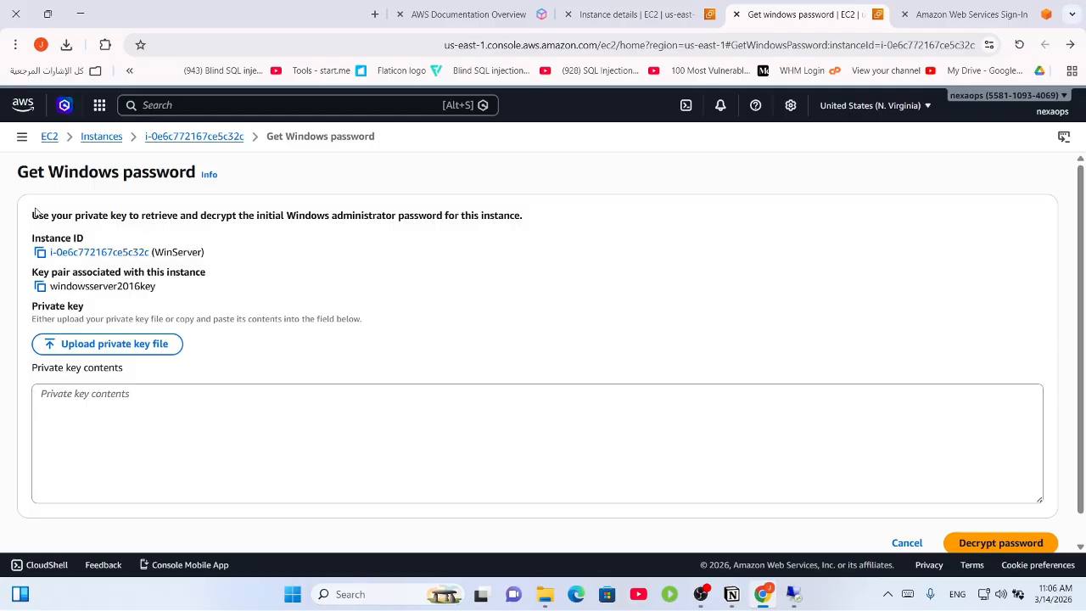
drag(34, 213, 105, 352)
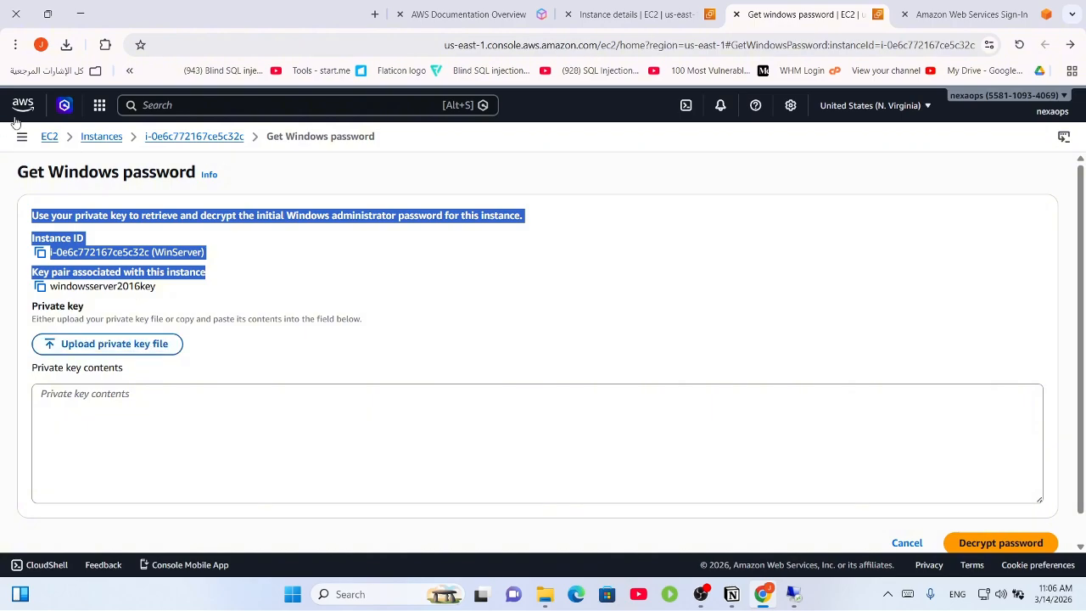
click(65, 45)
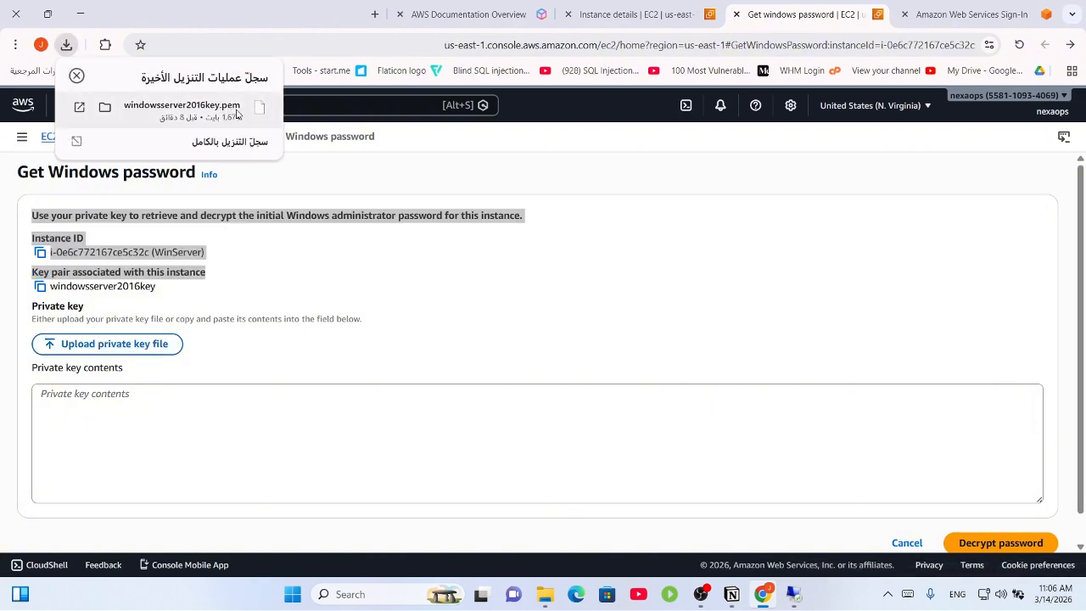
click(111, 344)
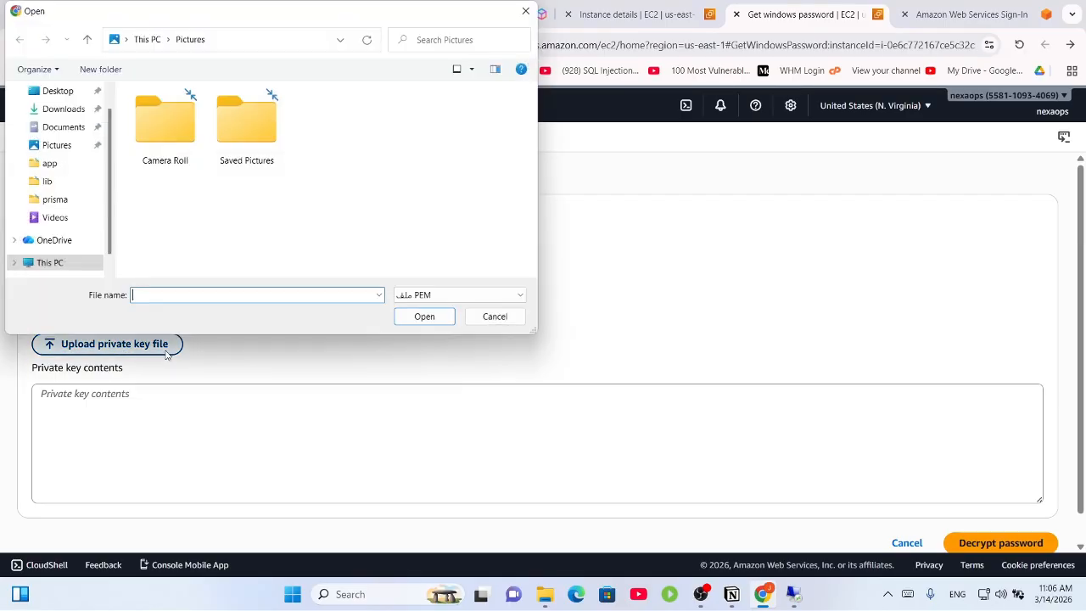
drag(193, 5, 317, 7)
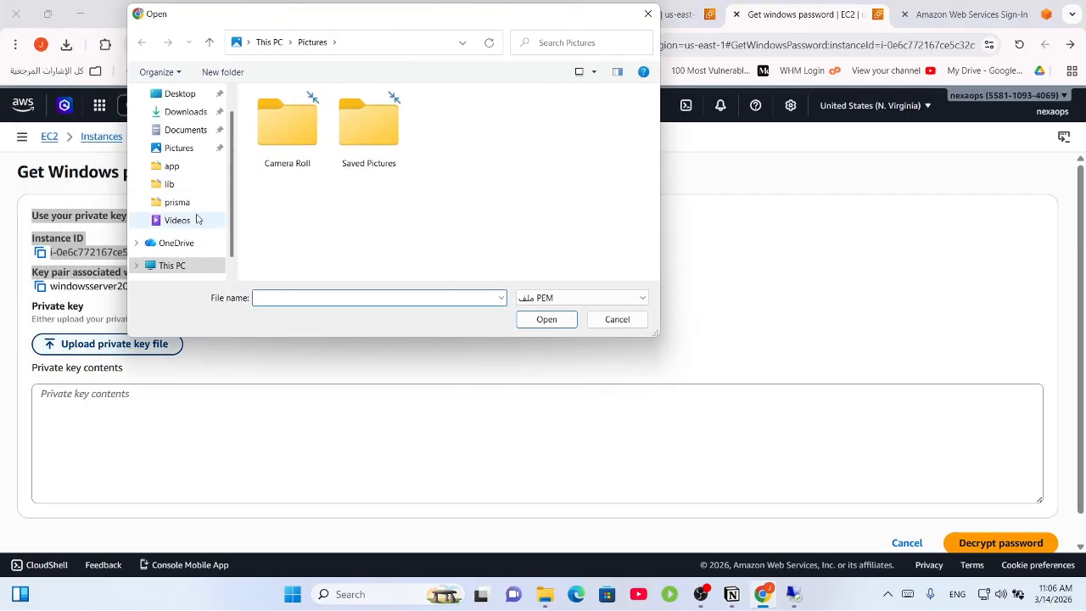
scroll(192, 219, up, 1)
click(185, 134)
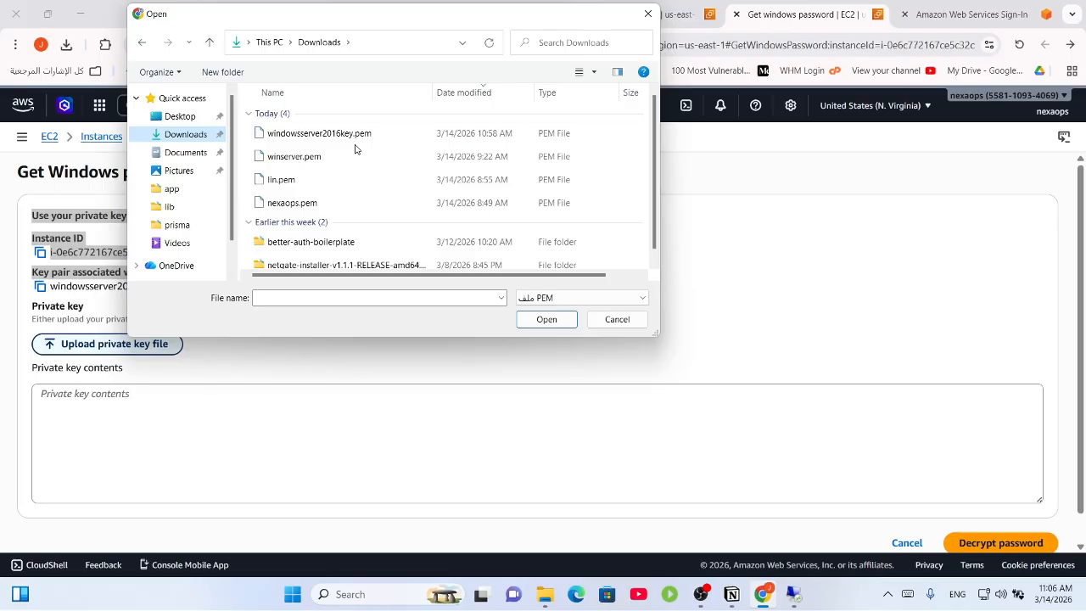
double_click(351, 135)
scroll(320, 333, down, 2)
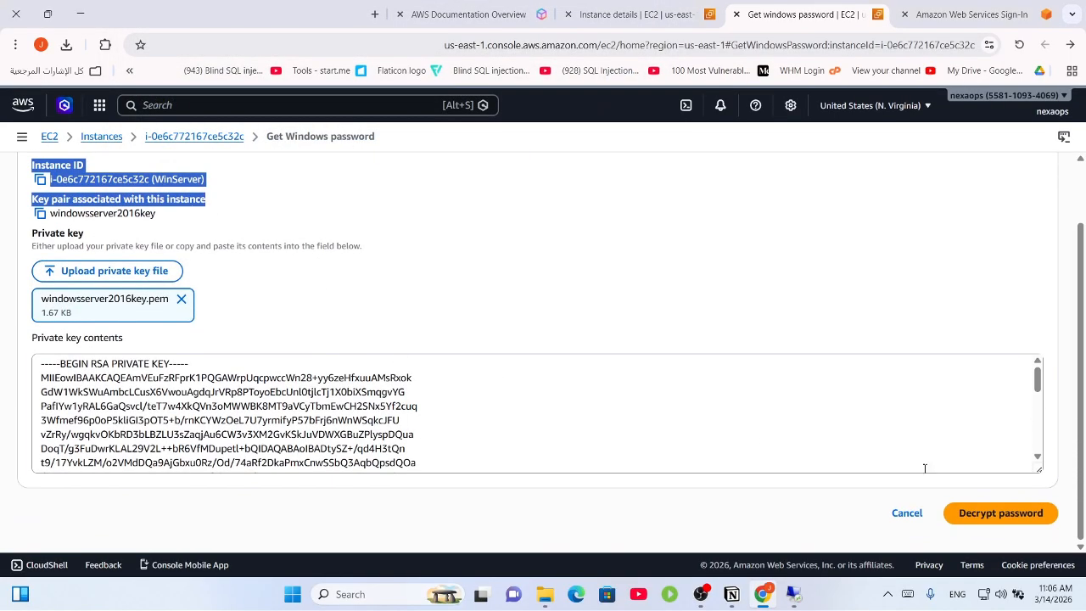
click(1005, 514)
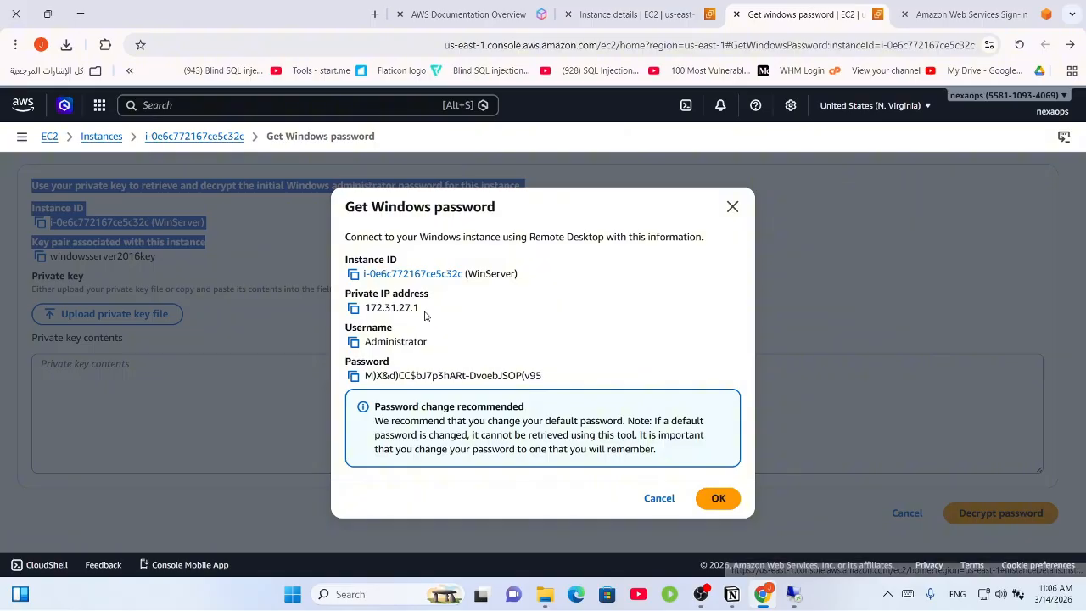
Copy the decrypted Administrator password, paste it into the Remote Desktop password field, and confirm the login.
drag(426, 309, 363, 314)
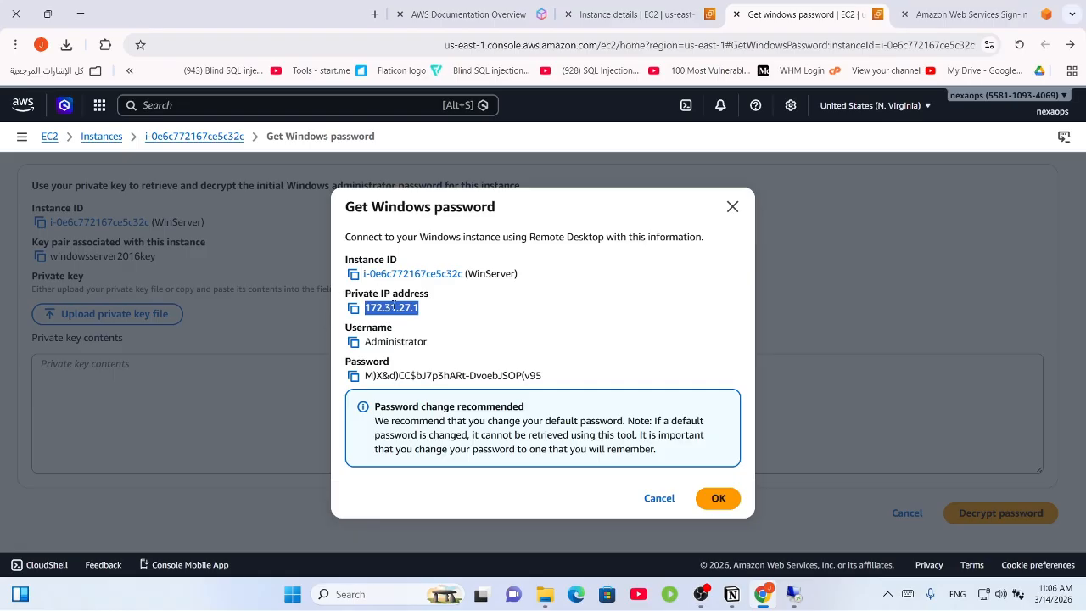
click(791, 596)
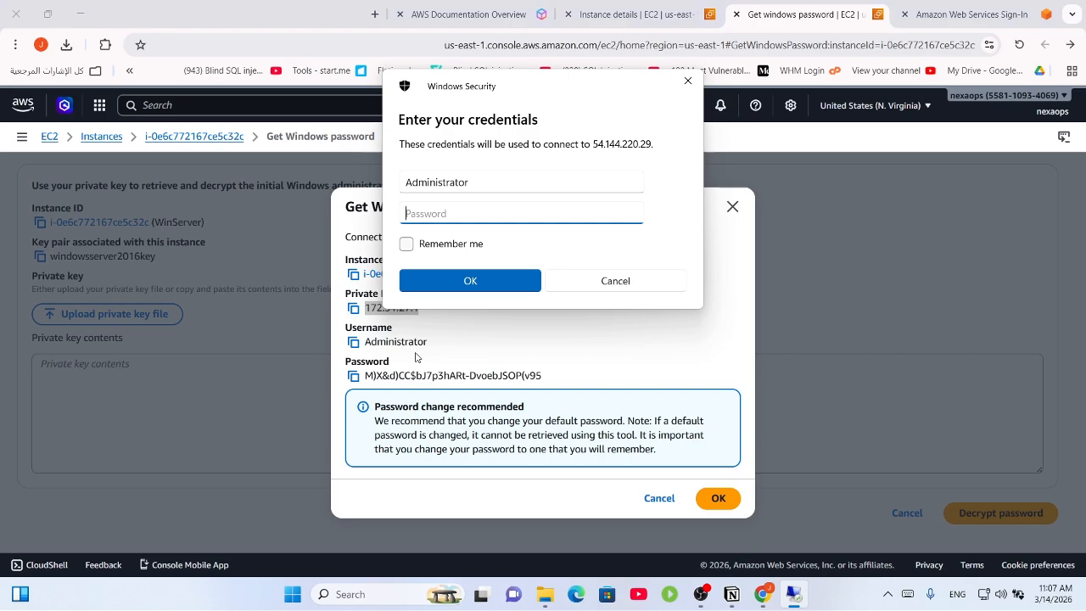
drag(431, 342, 367, 341)
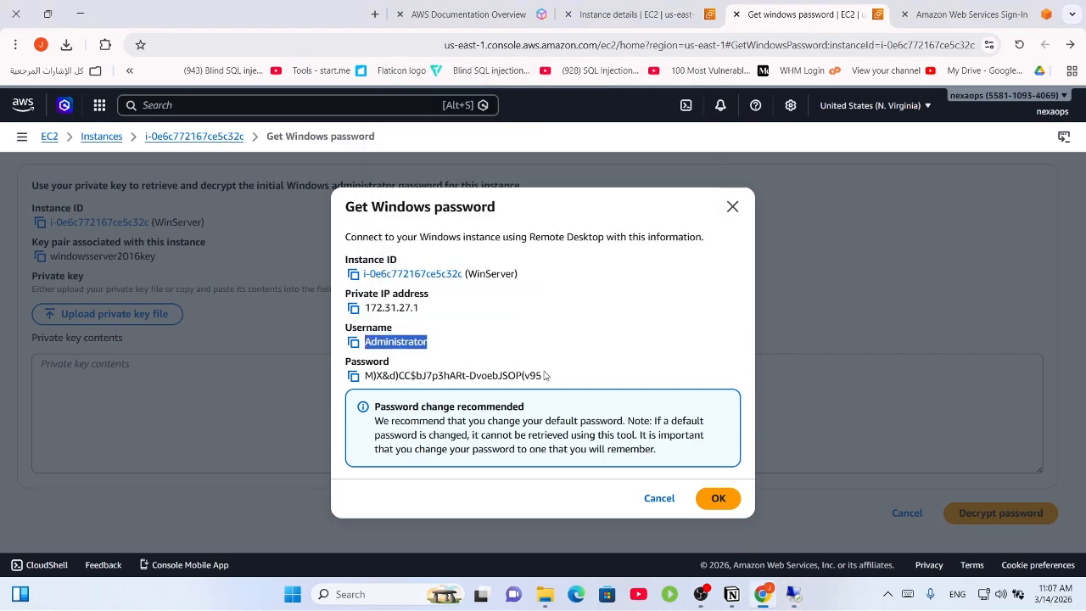
drag(546, 375, 357, 382)
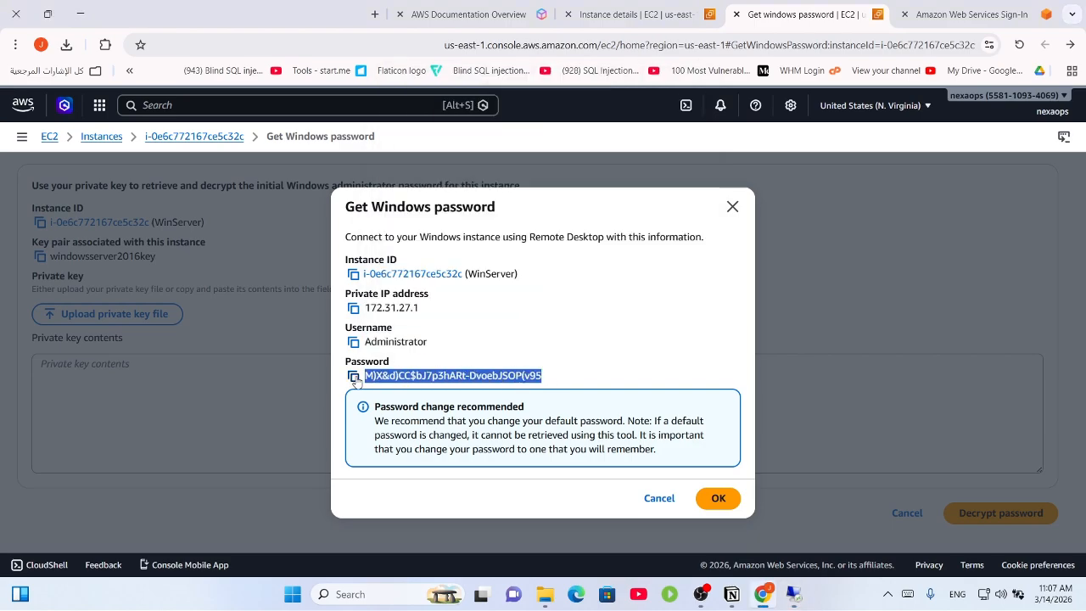
click(354, 377)
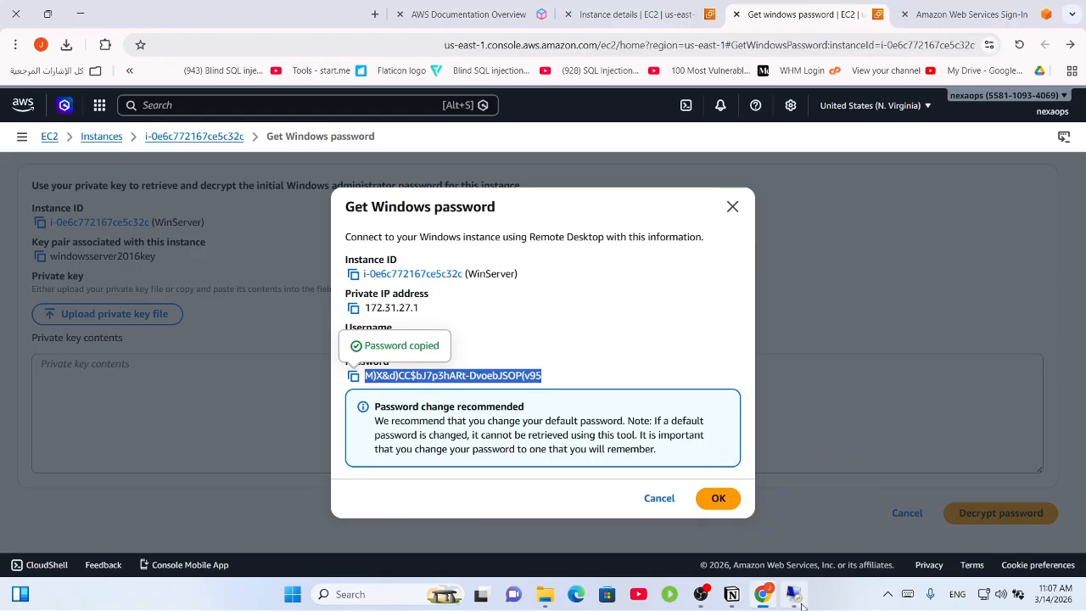
click(797, 604)
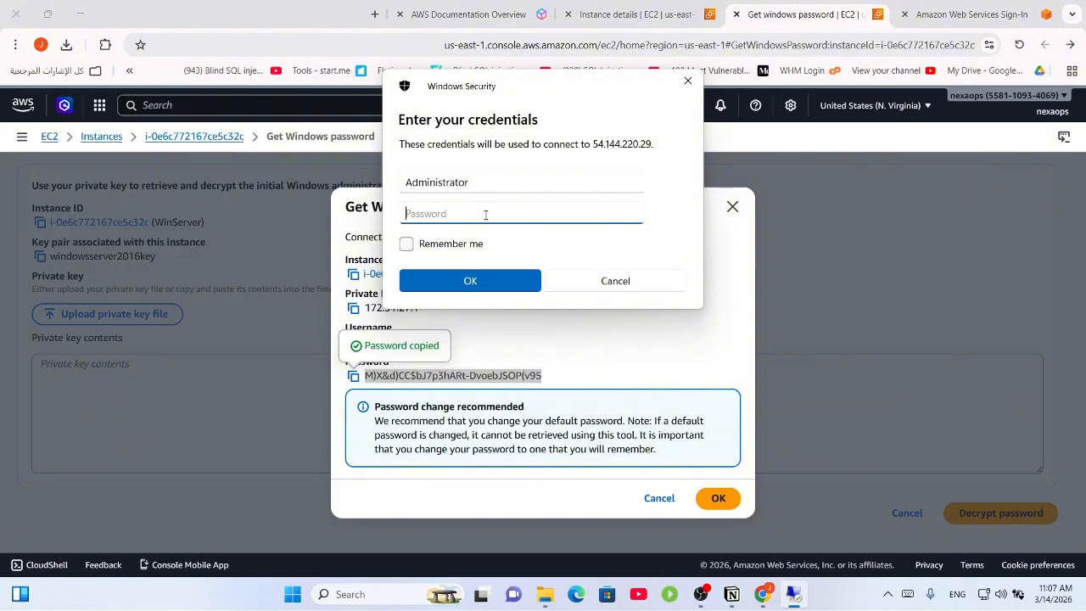
key(ctrl+v)
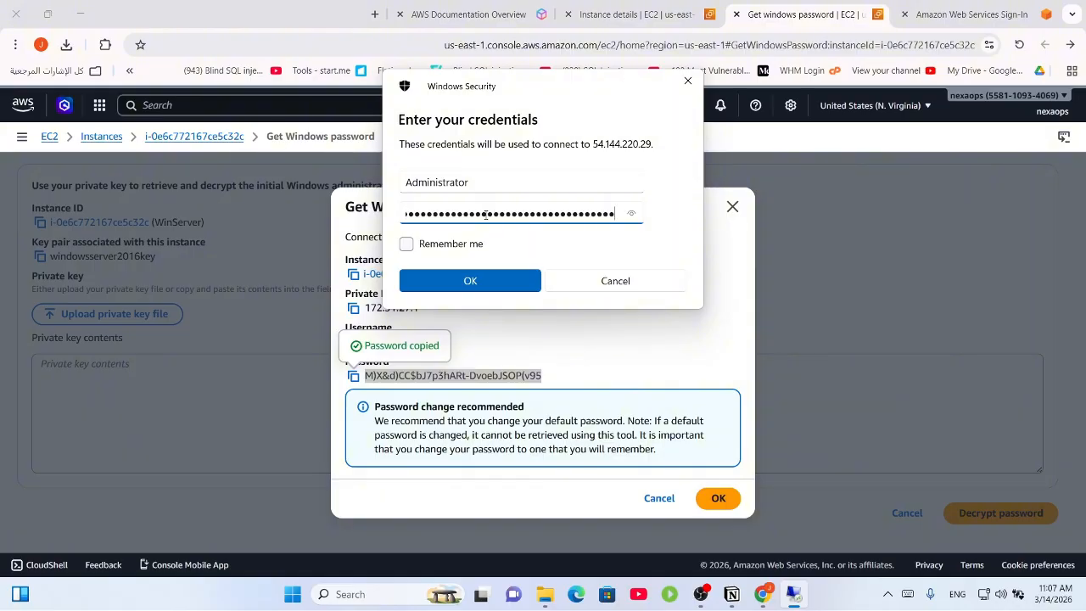
click(468, 279)
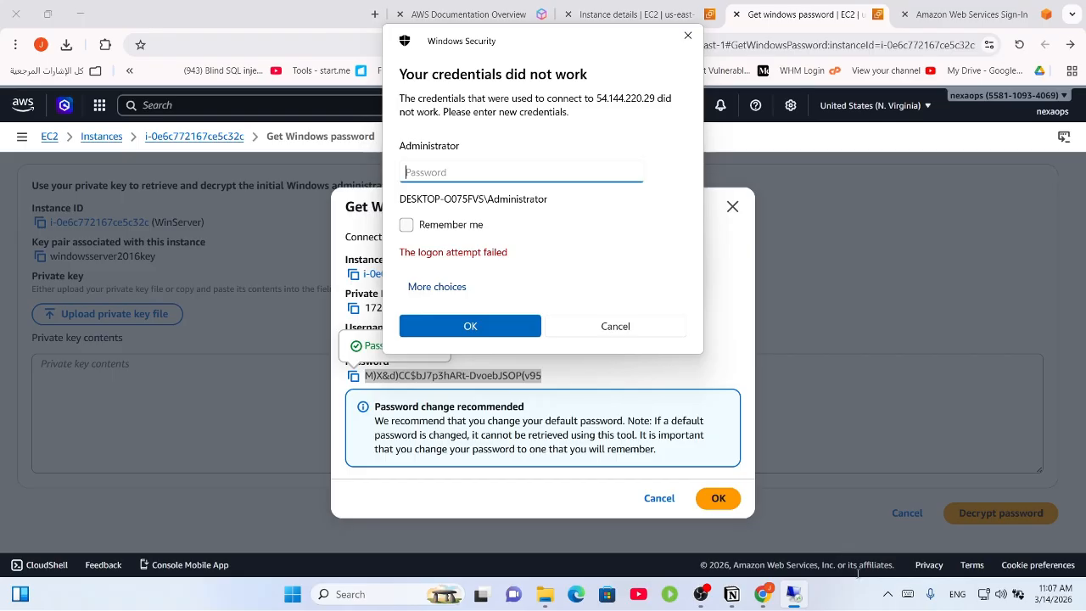
Dismiss the failed Remote Desktop credentials prompt.
click(888, 602)
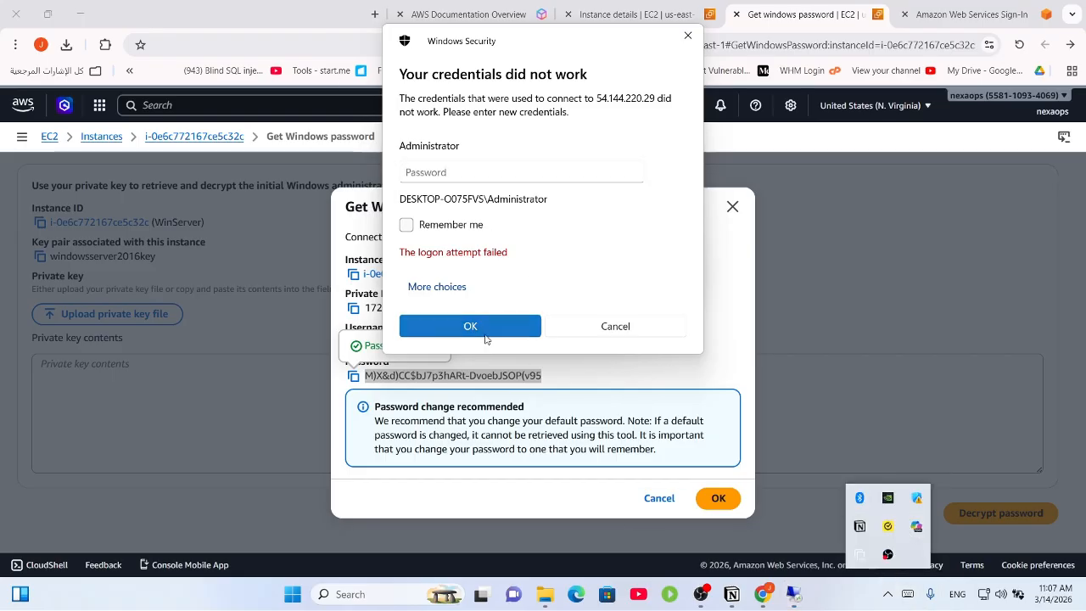
click(583, 399)
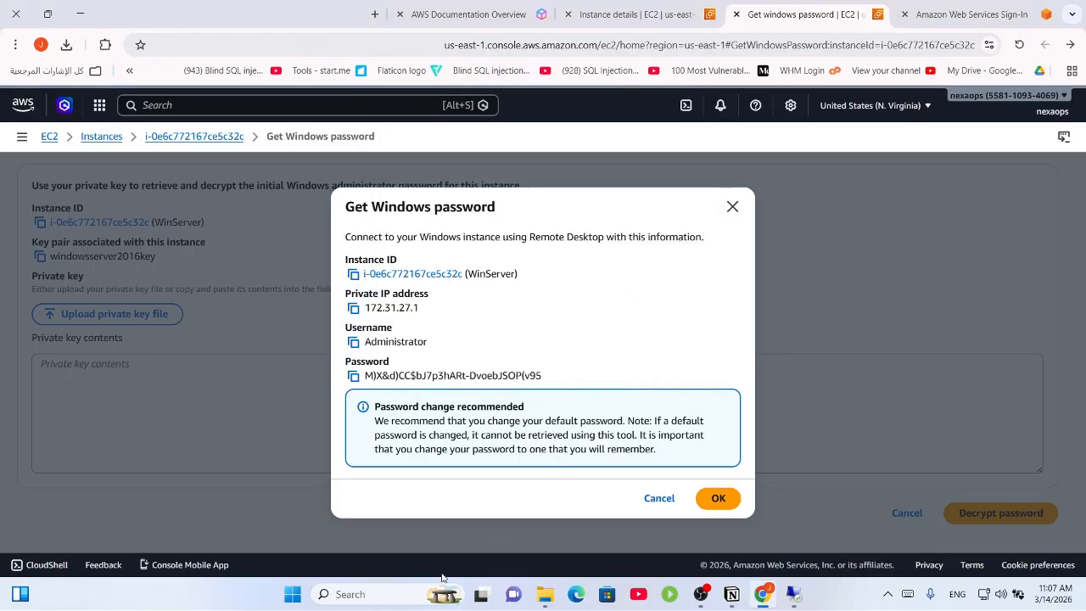
Launch Remote Desktop Connection from the Start menu's recent apps.
click(399, 598)
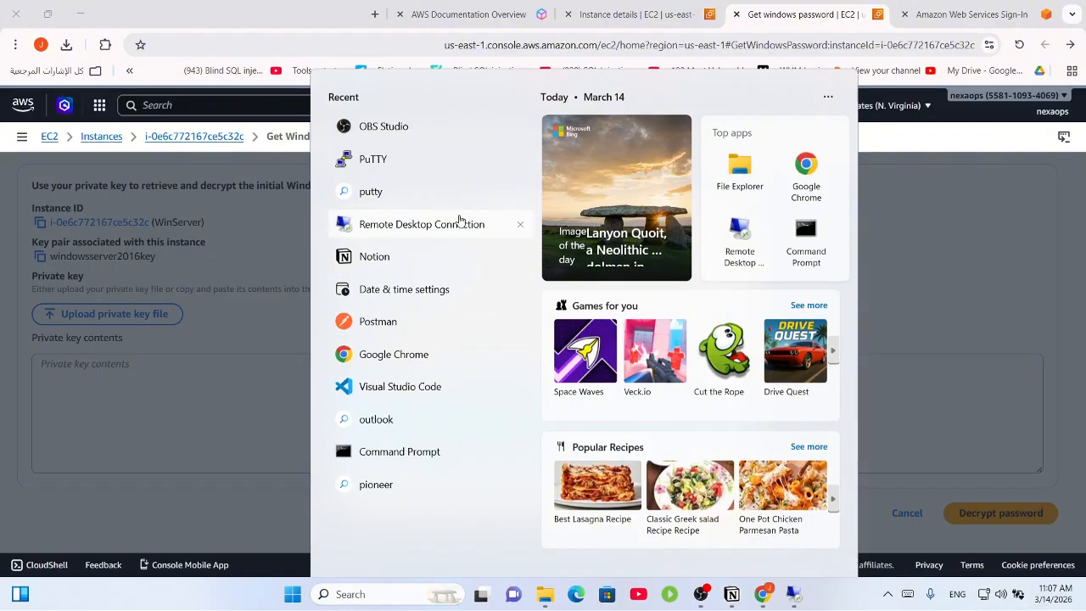
click(461, 217)
click(621, 259)
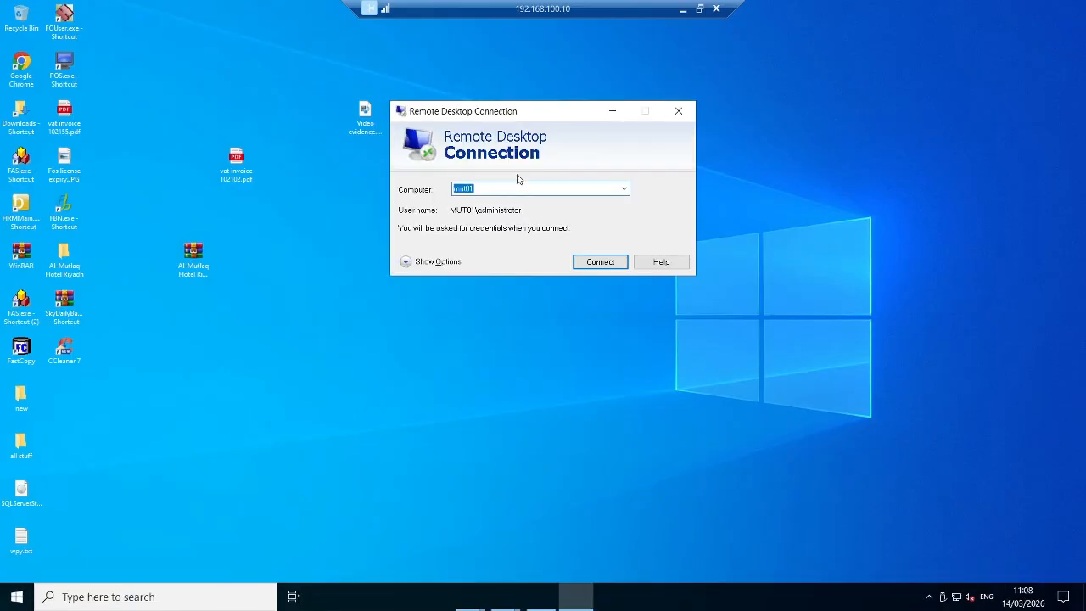
Restore and arrange the Remote Desktop Connection window side by side with the browser's Get Windows password dialog.
click(700, 9)
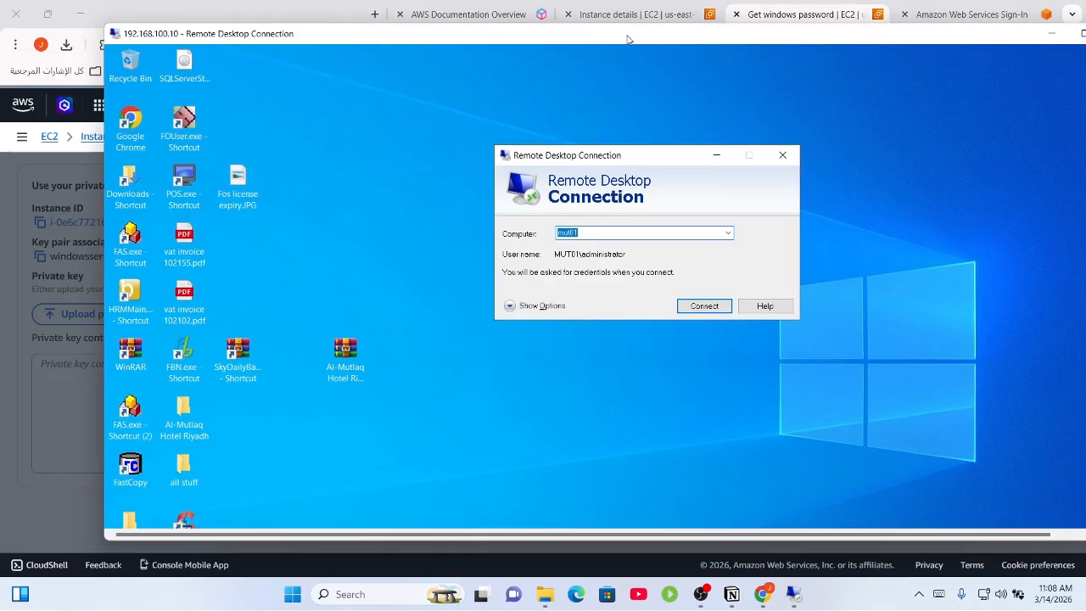
drag(212, 3, 798, 51)
drag(503, 96, 427, 99)
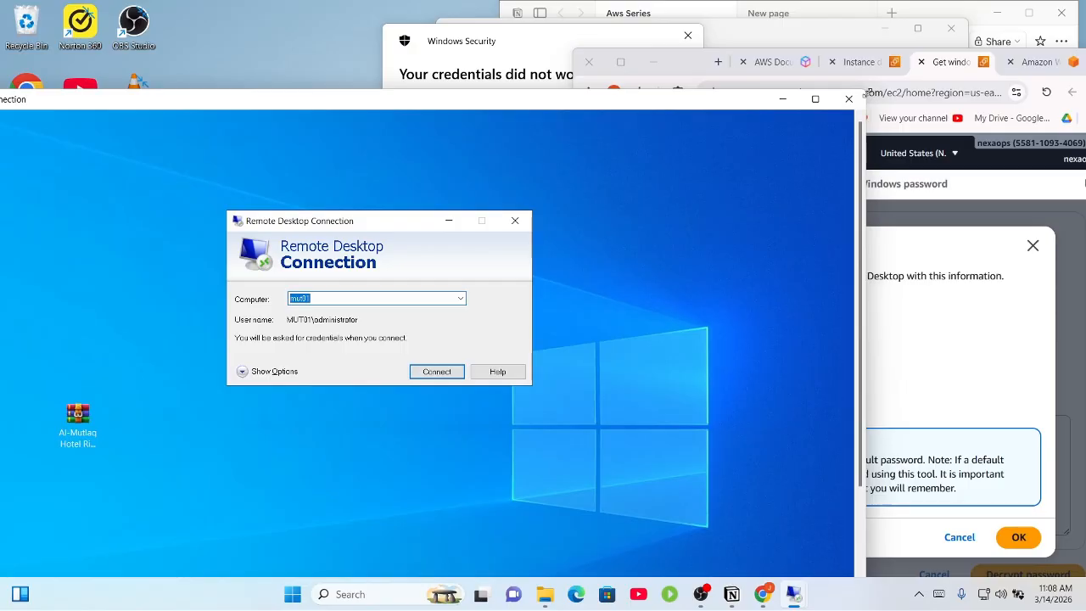
drag(863, 94, 540, 1)
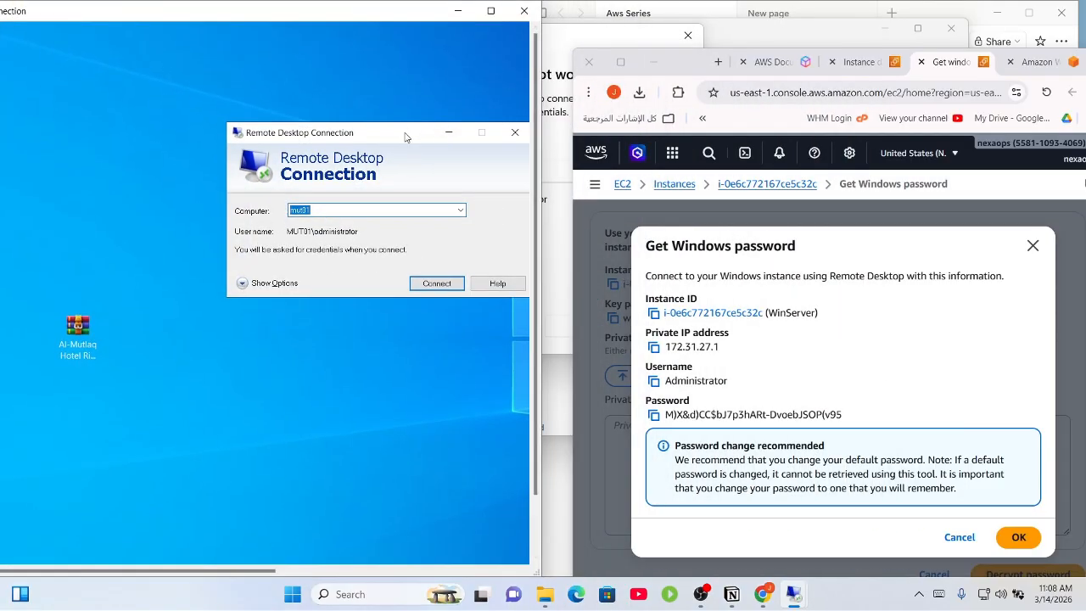
drag(406, 137, 278, 124)
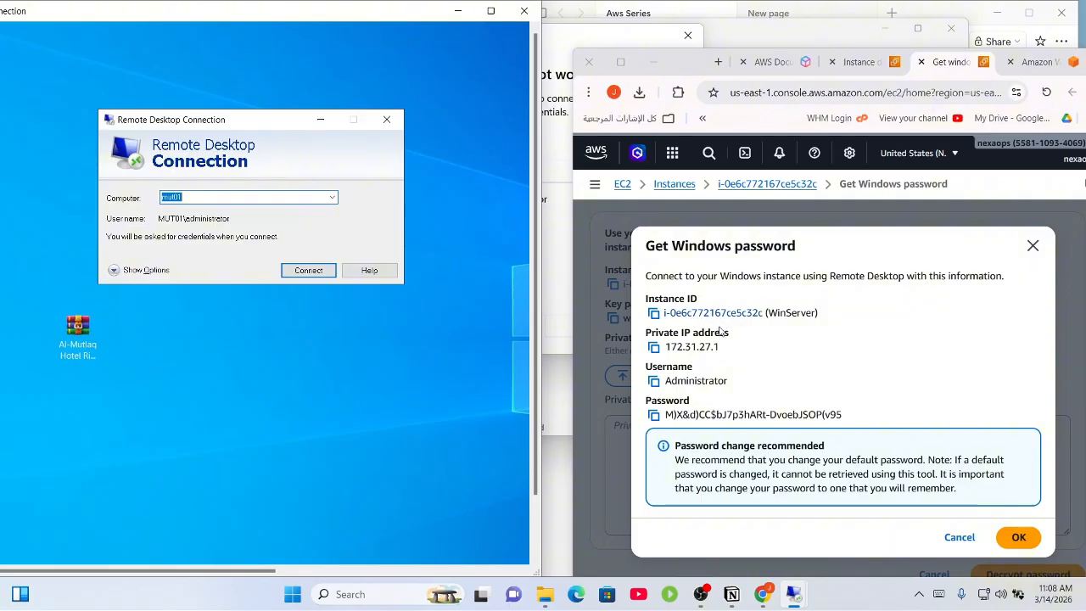
Try connecting with the copied username Administrator pasted as the computer name, then clear the Computer field.
click(653, 380)
click(205, 198)
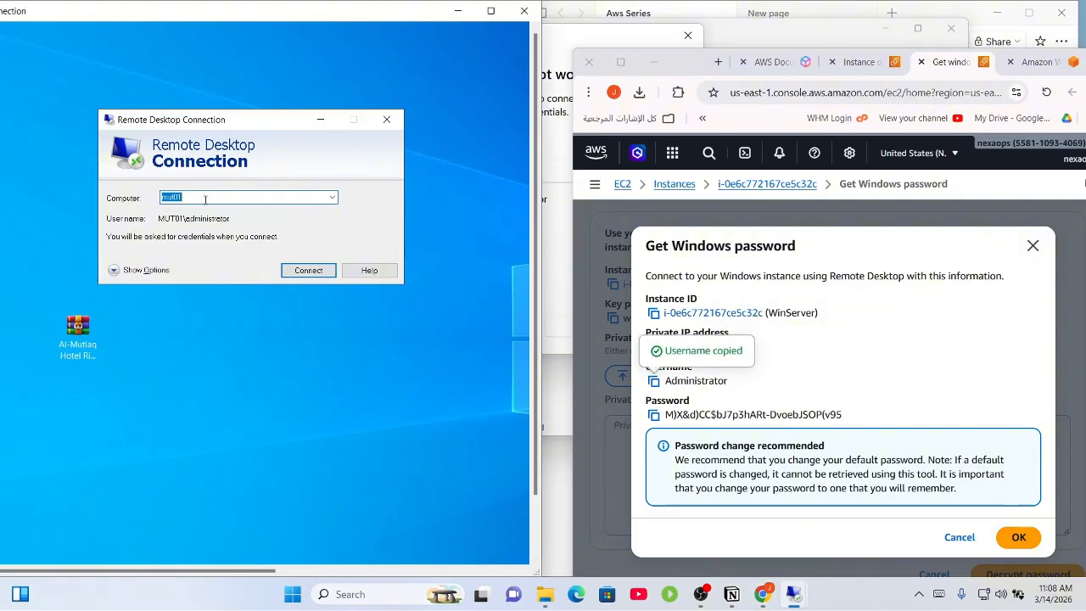
right_click(205, 199)
drag(197, 199, 158, 199)
right_click(171, 197)
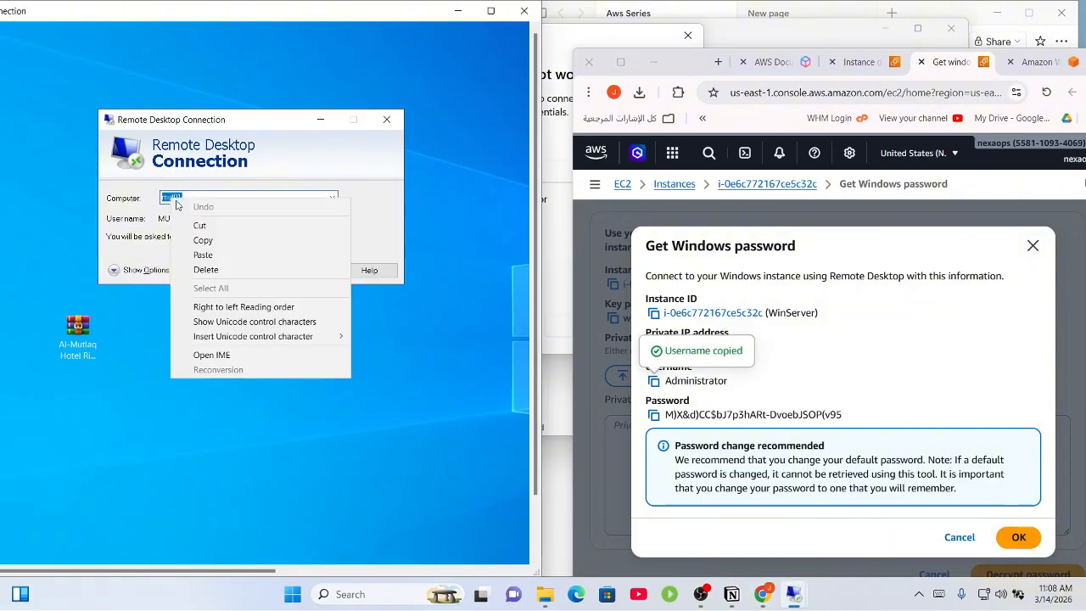
click(203, 255)
click(312, 272)
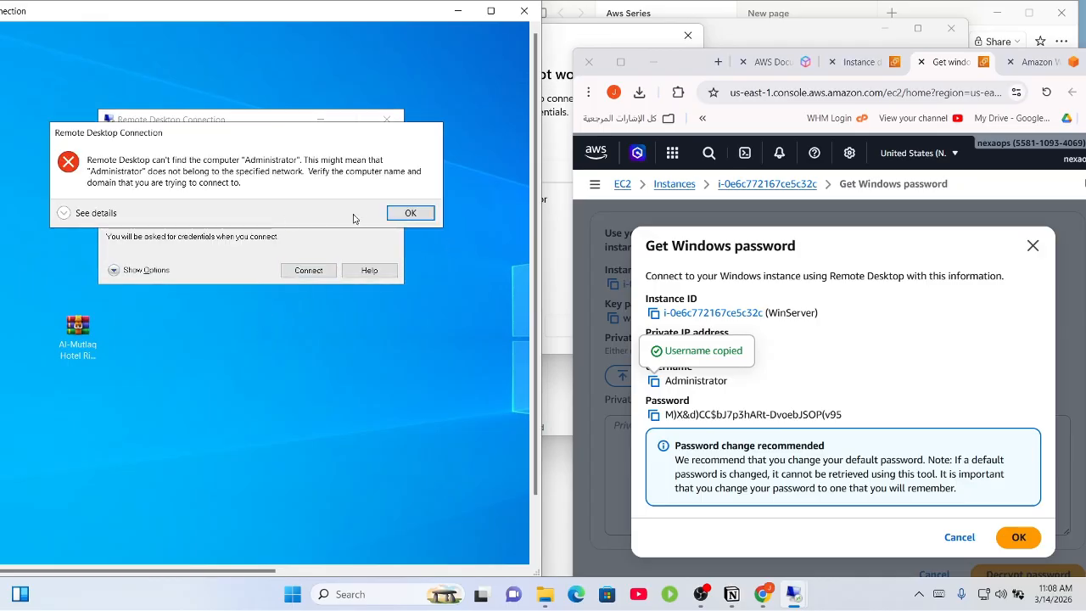
click(409, 213)
double_click(219, 200)
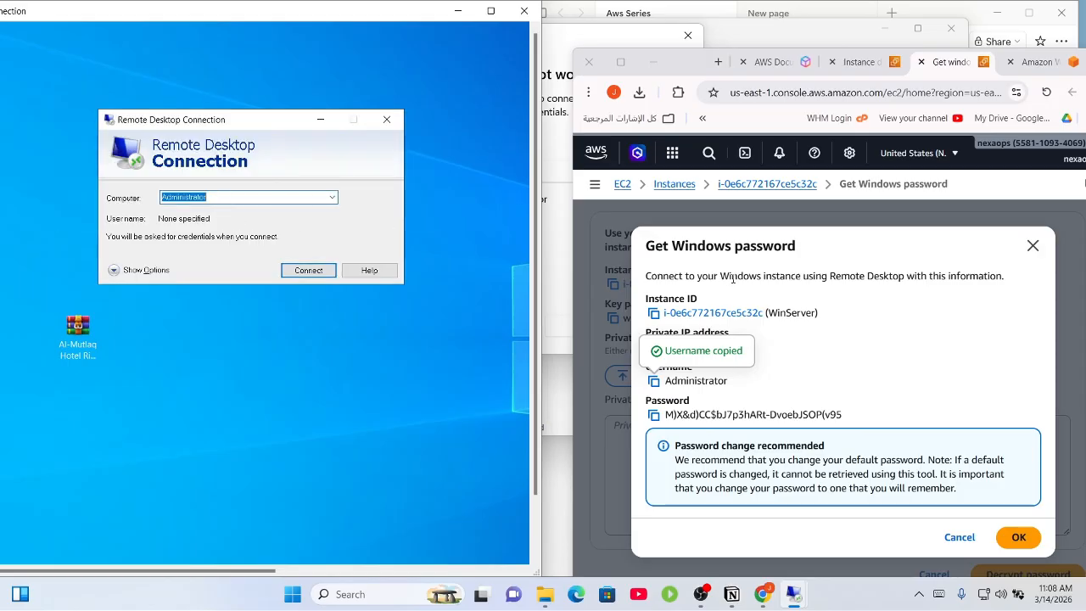
key(BackSpace)
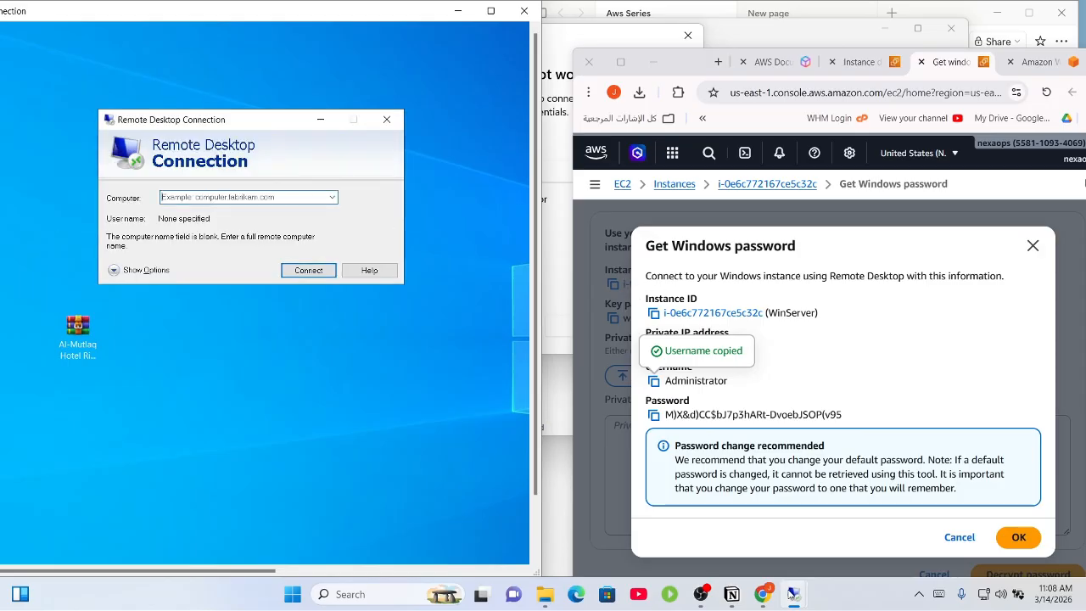
click(653, 414)
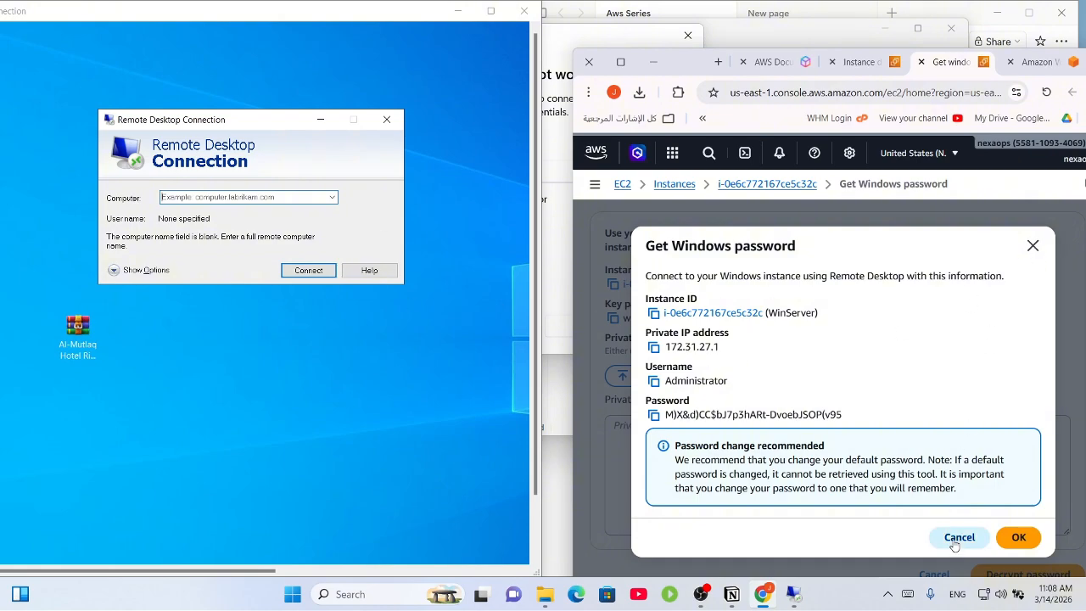
Copy the WinServer instance's public IPv4 address from the Instances list, paste it as the computer, and connect.
click(861, 64)
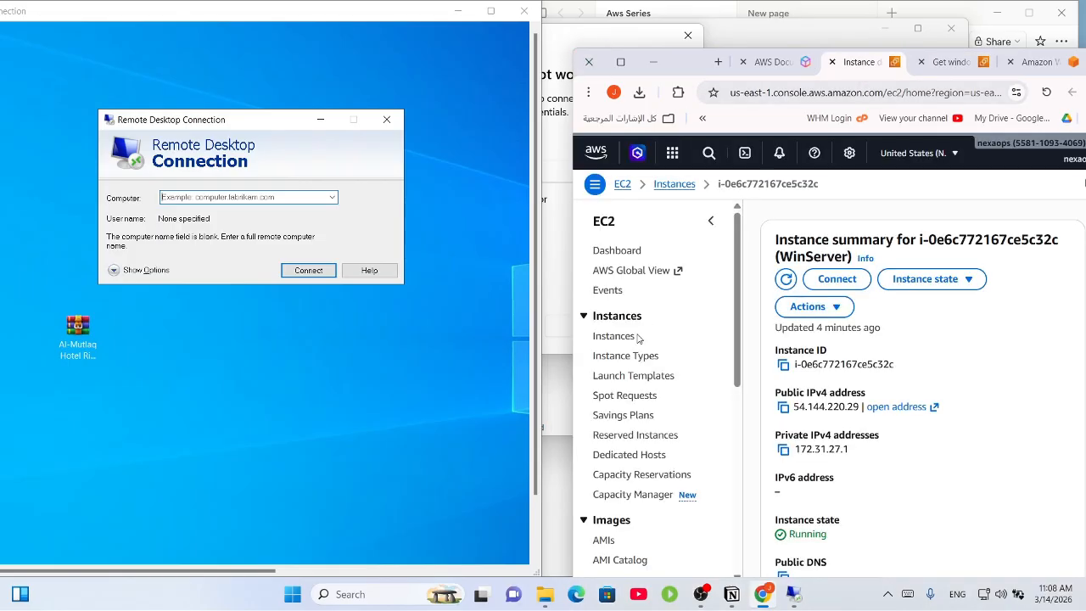
click(632, 338)
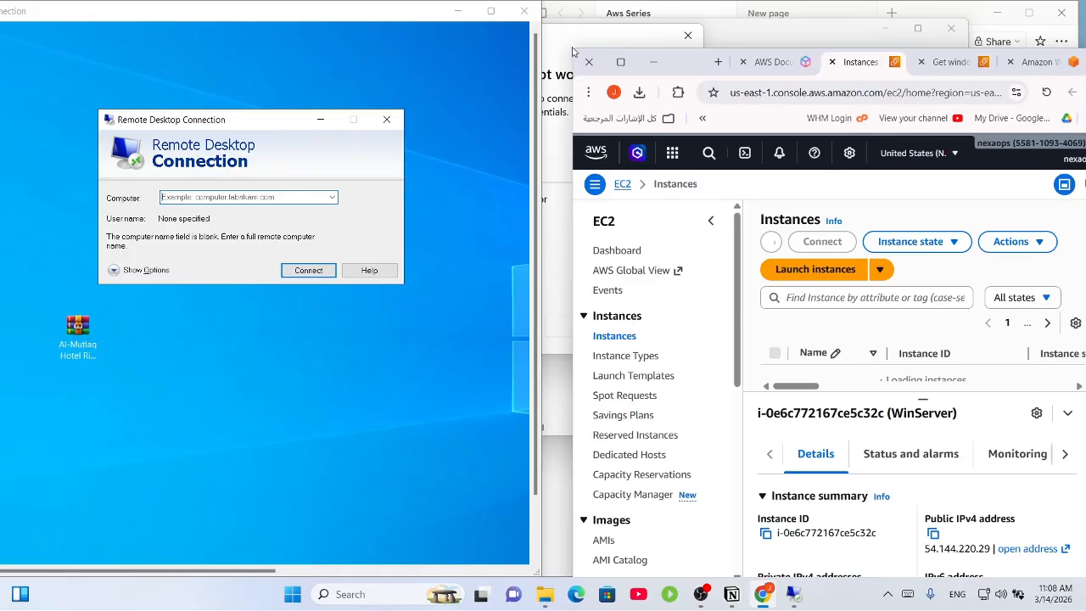
drag(569, 52, 481, 1)
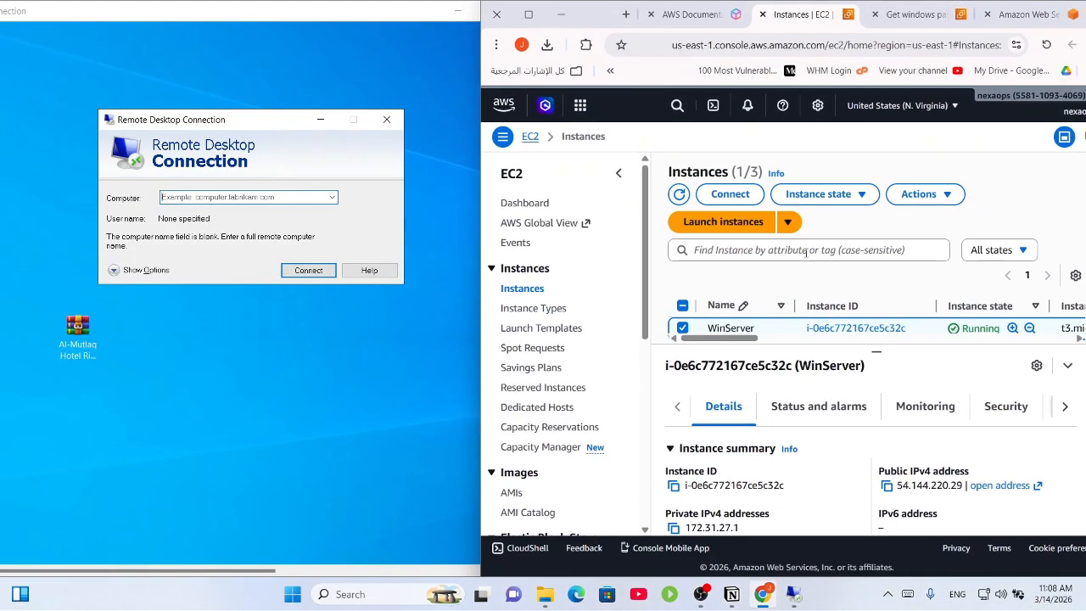
scroll(731, 329, down, 2)
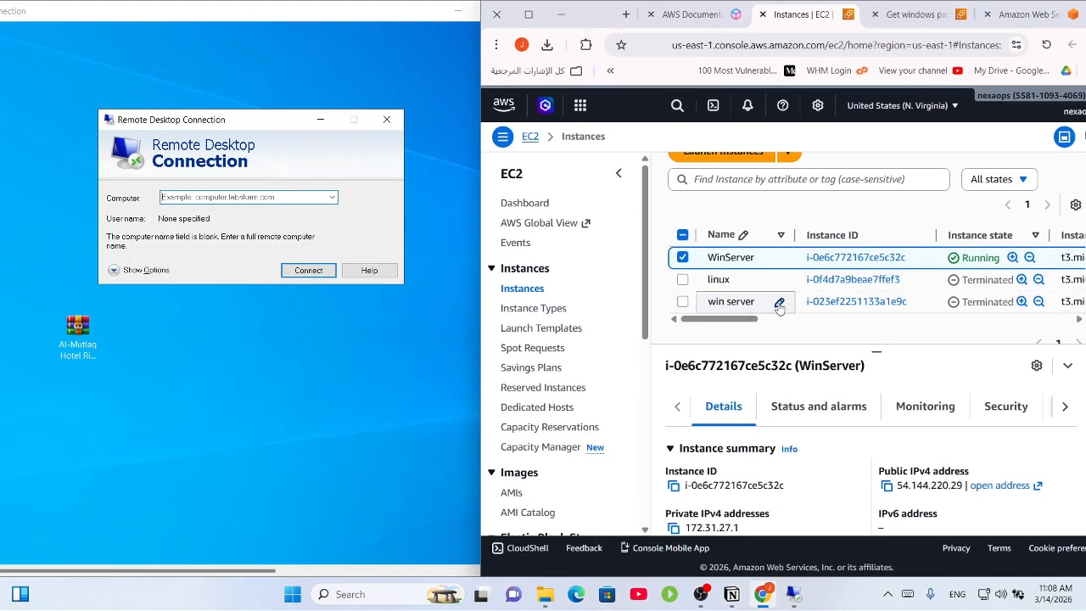
scroll(842, 435, down, 3)
scroll(894, 437, up, 2)
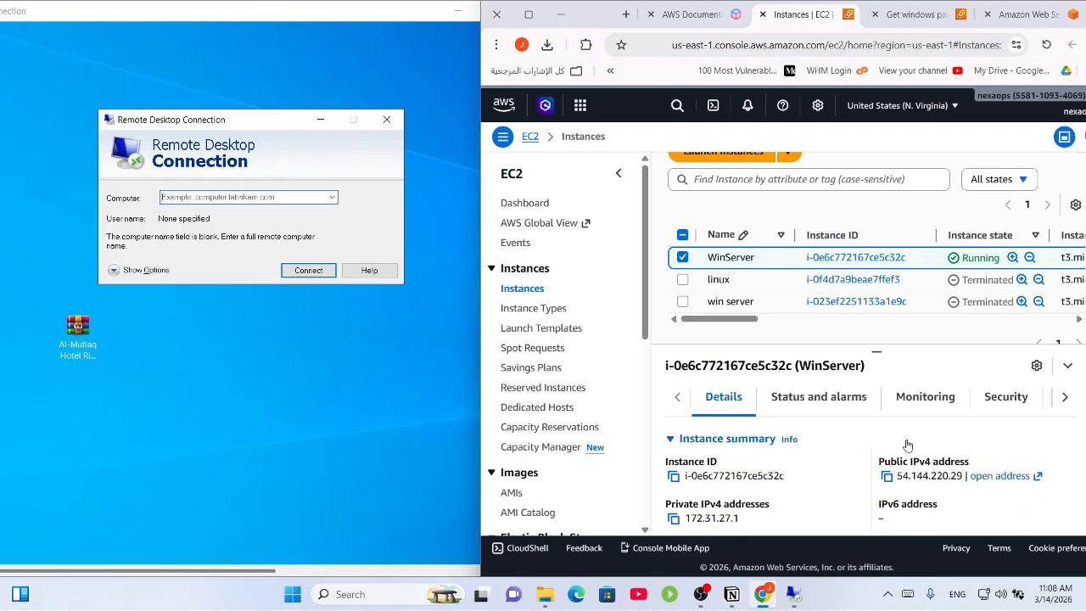
scroll(894, 438, down, 2)
click(887, 416)
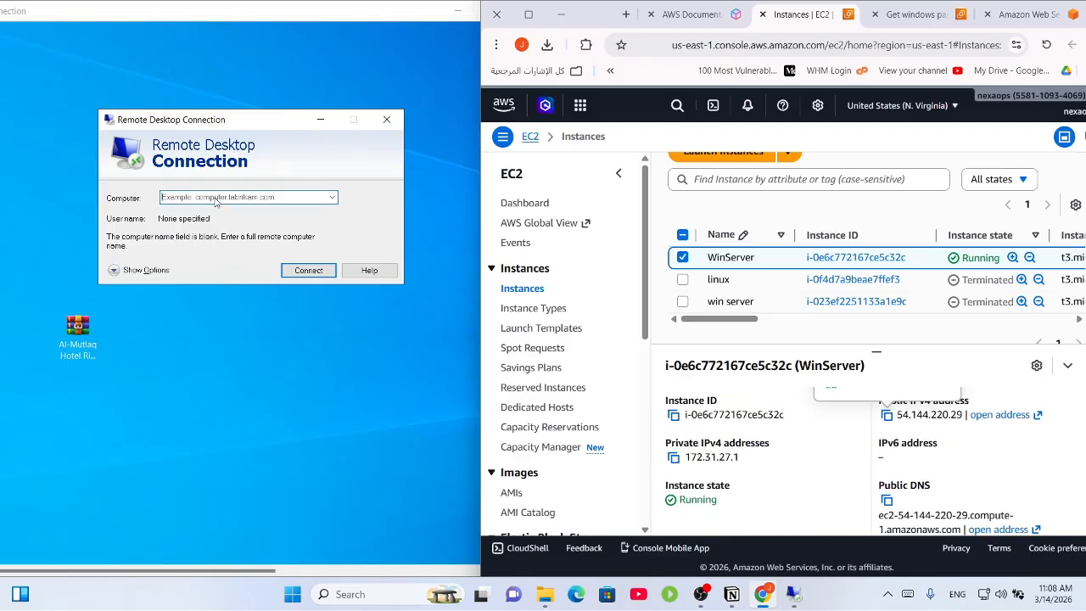
right_click(216, 201)
click(255, 254)
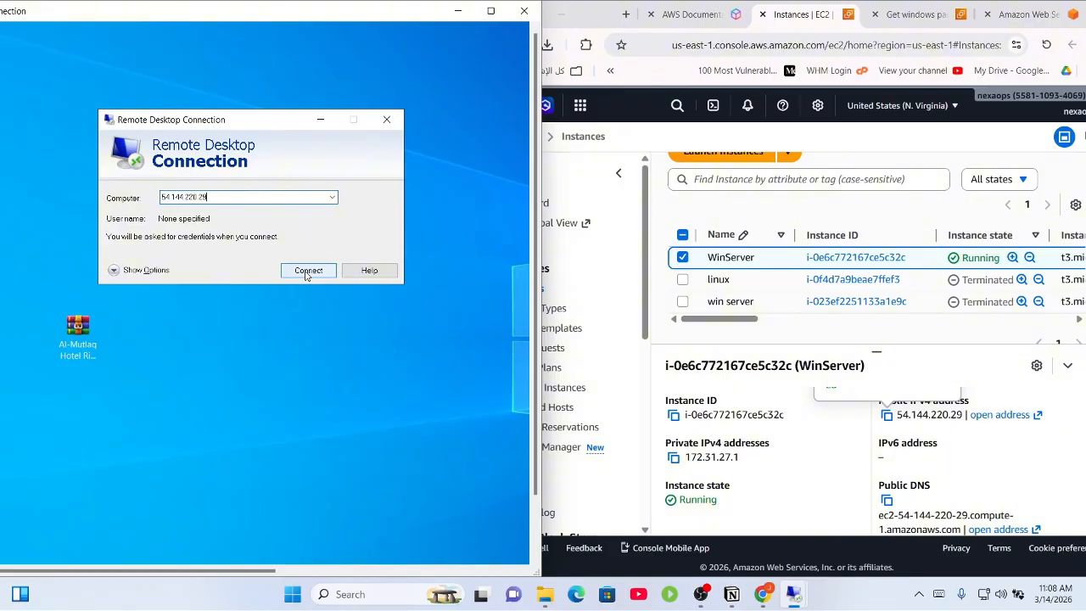
click(307, 271)
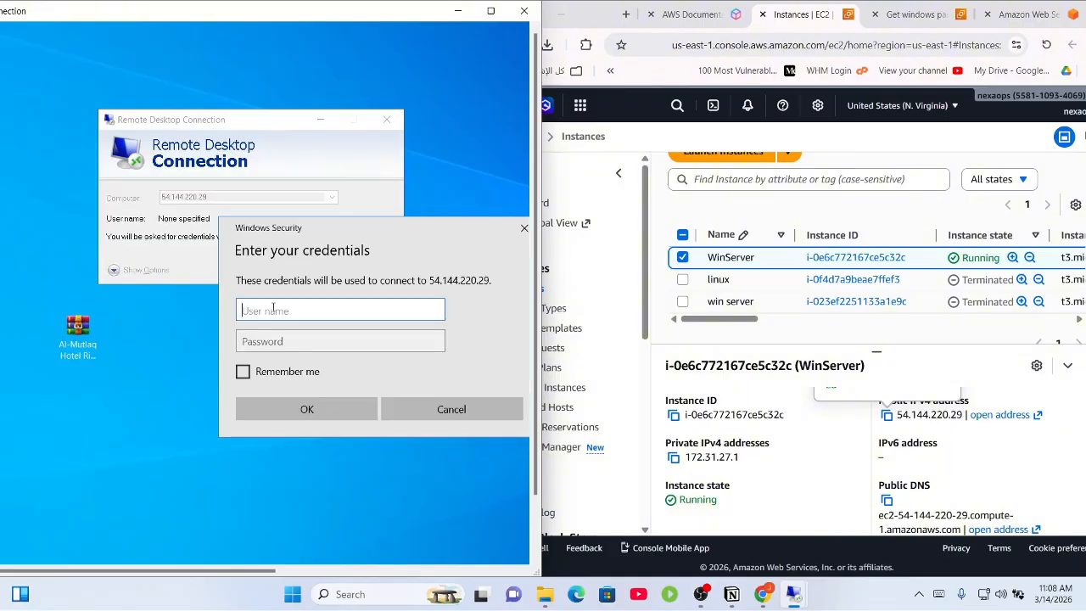
Enter Administrator as the user name in the credentials prompt.
text(Administrator)
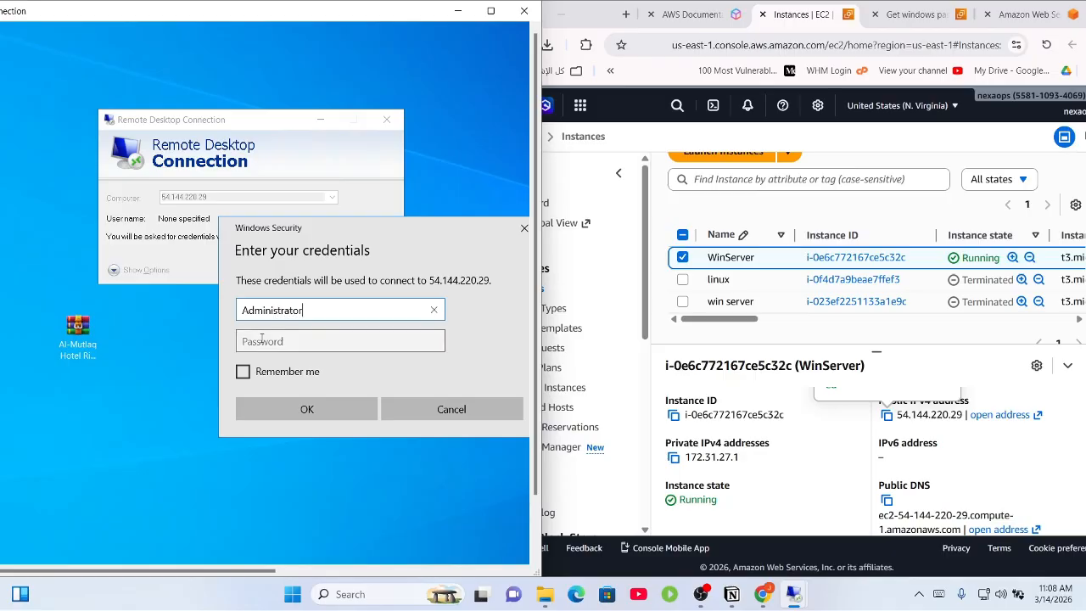
click(268, 340)
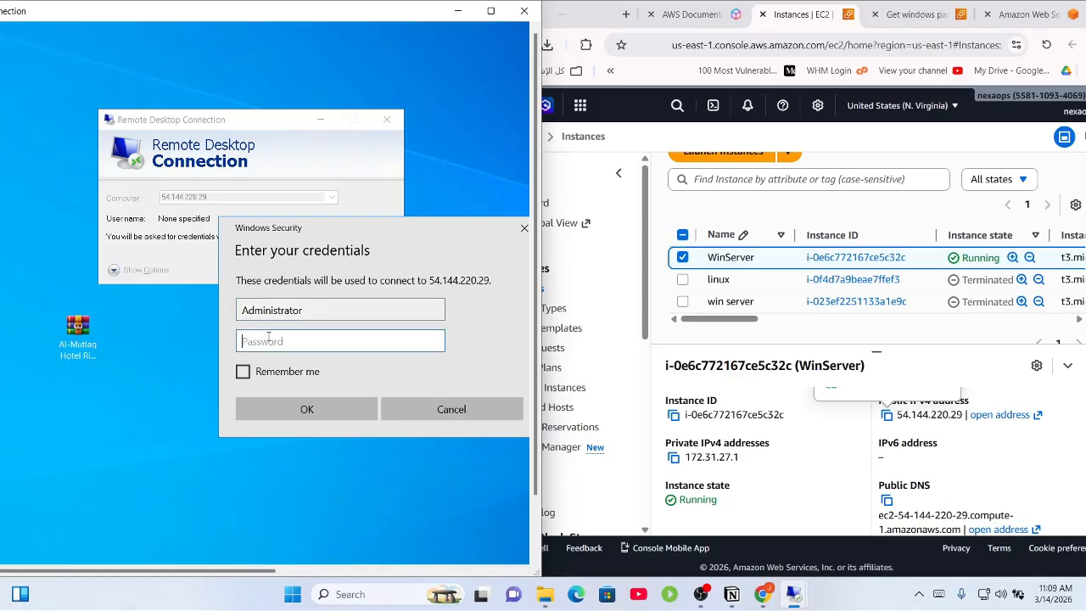
Copy the decrypted Administrator password from the Get Windows password dialog, paste it into the password field, and confirm.
click(925, 15)
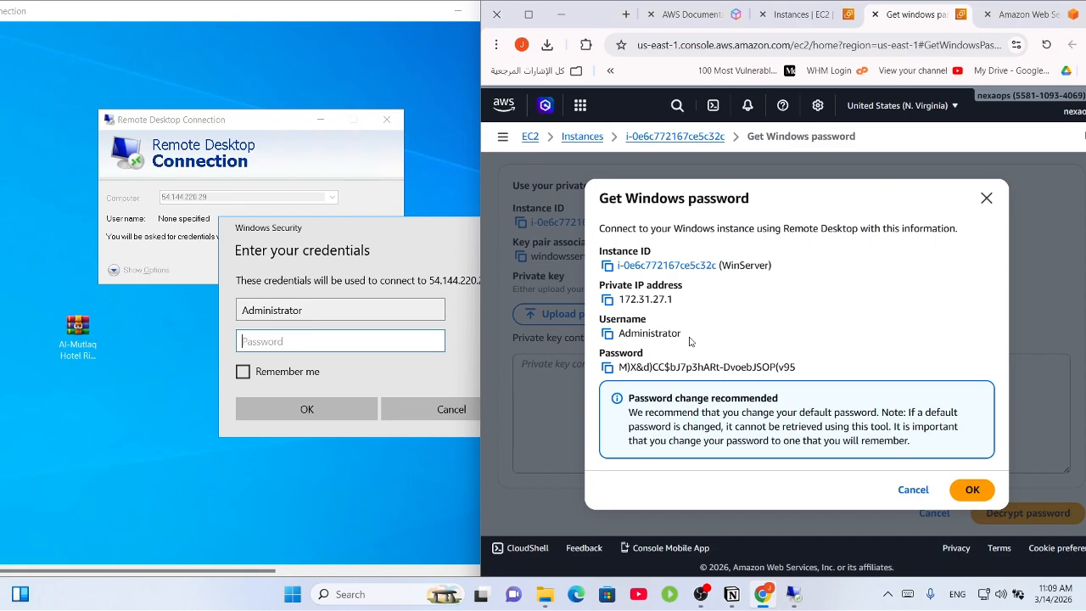
click(607, 367)
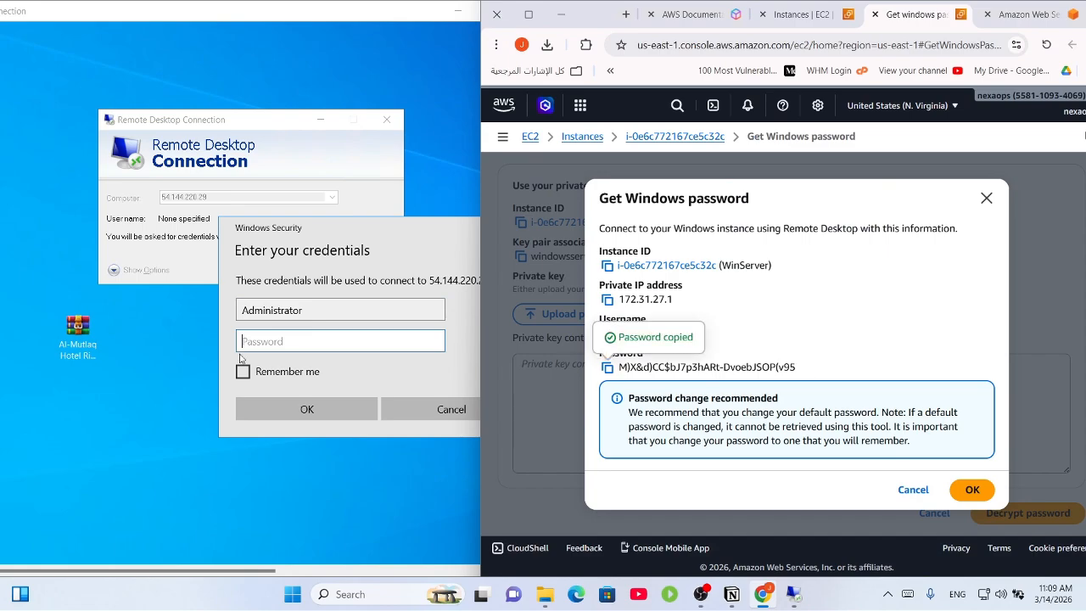
click(268, 348)
right_click(269, 343)
click(282, 356)
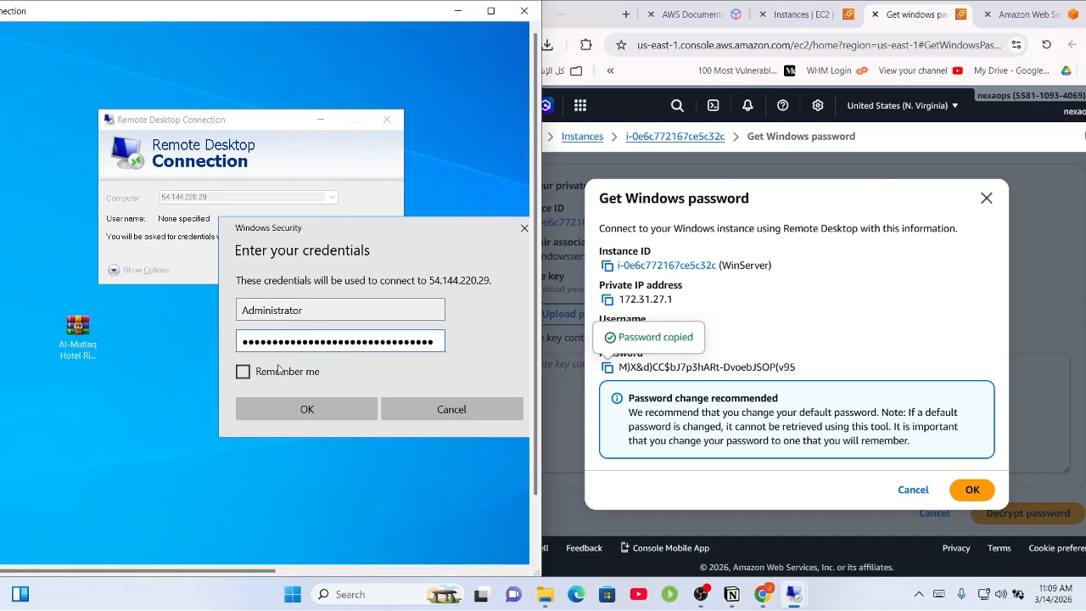
click(346, 409)
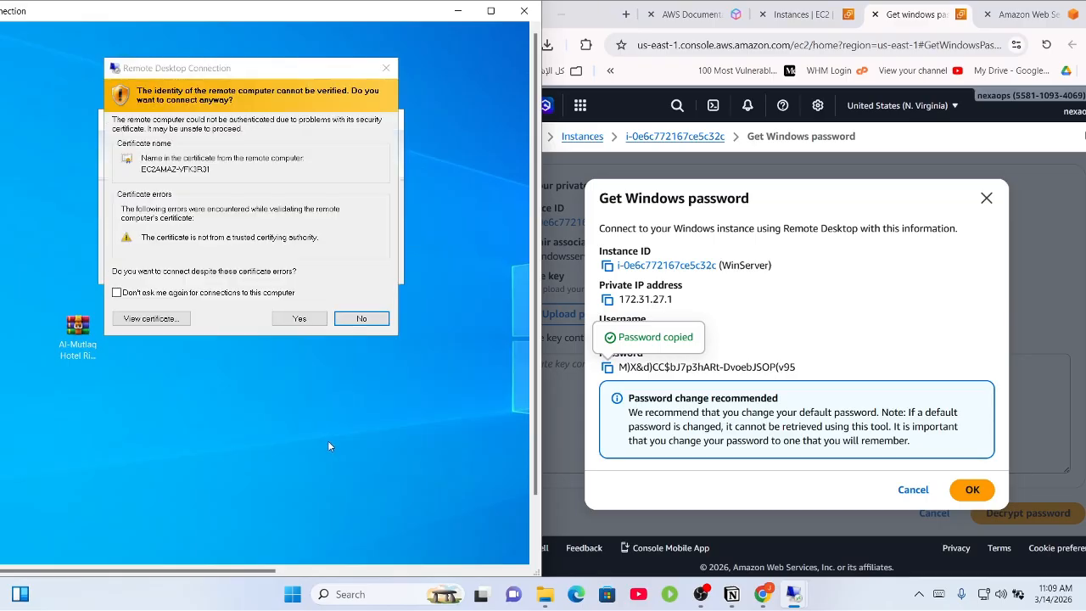
Accept the remote computer's certificate warning and maximize the Remote Desktop session window.
click(299, 319)
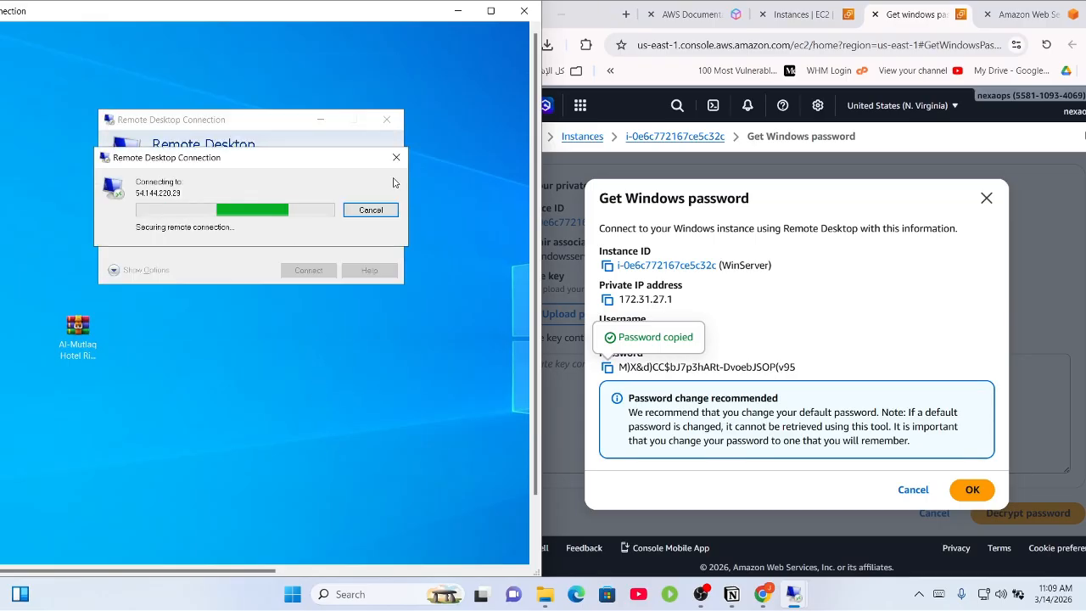
click(498, 13)
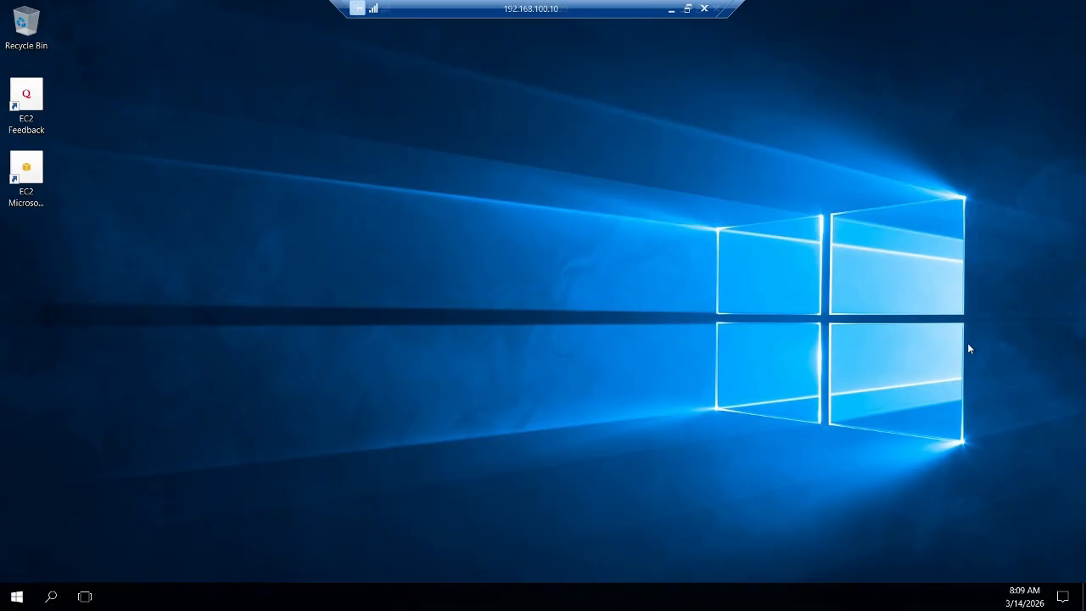
Explore the remote Windows Server desktop's Start menu and network status.
key(super)
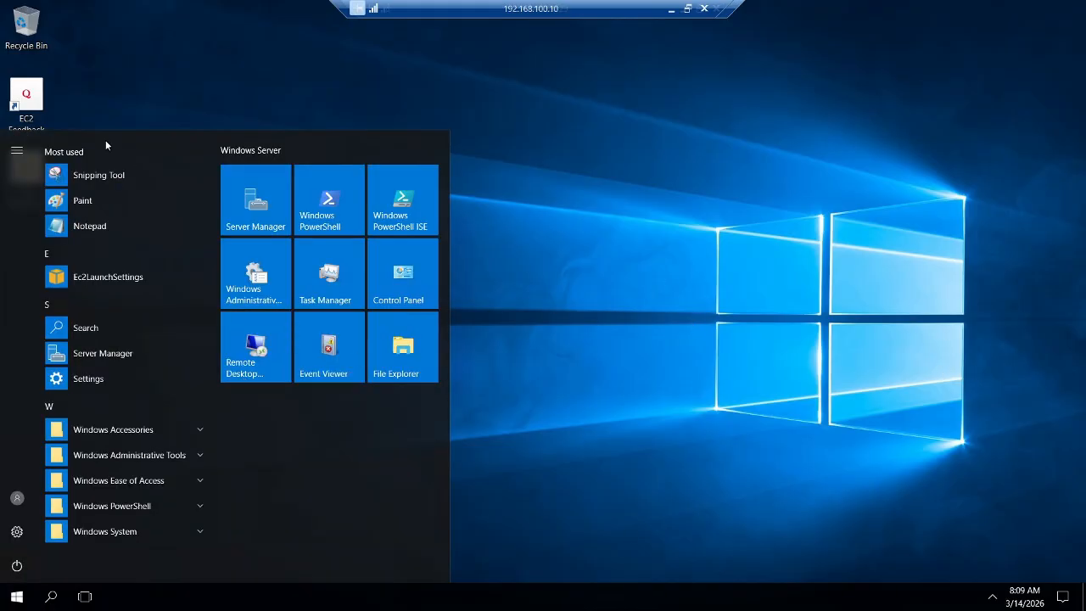
key(super)
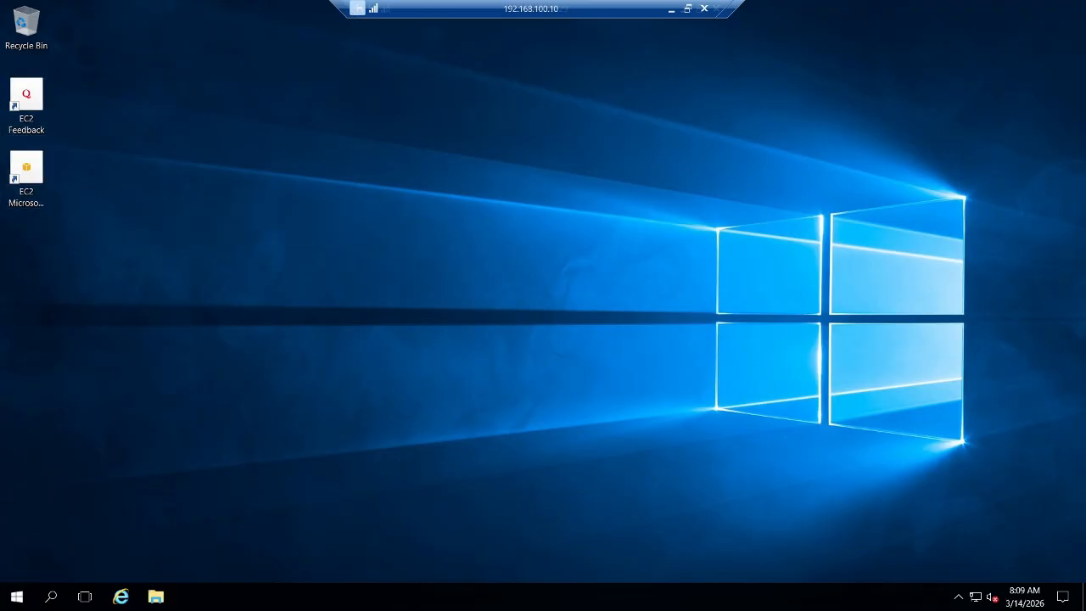
click(13, 596)
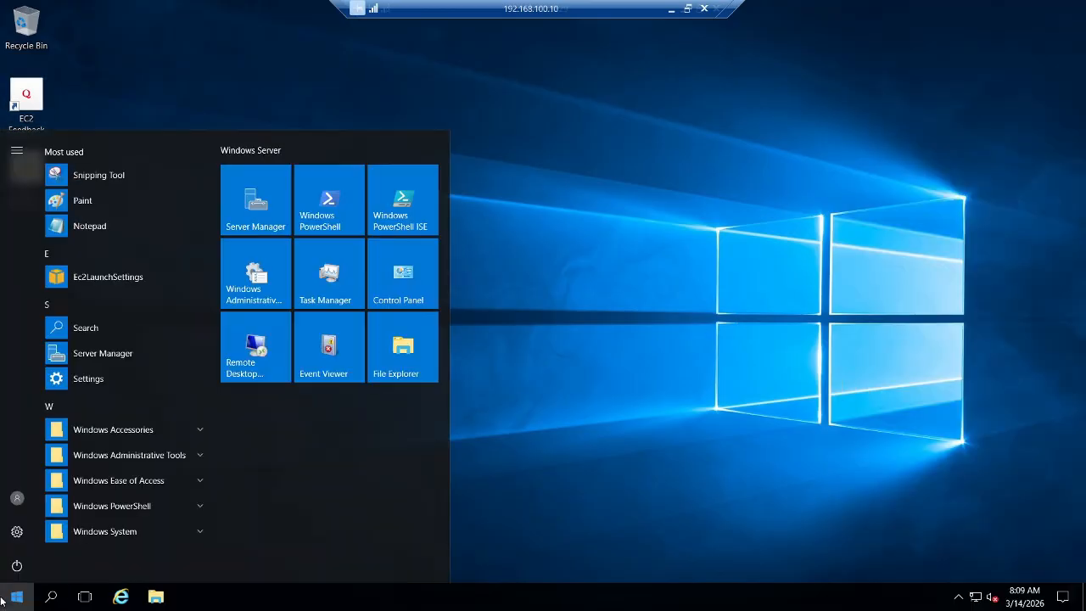
click(13, 597)
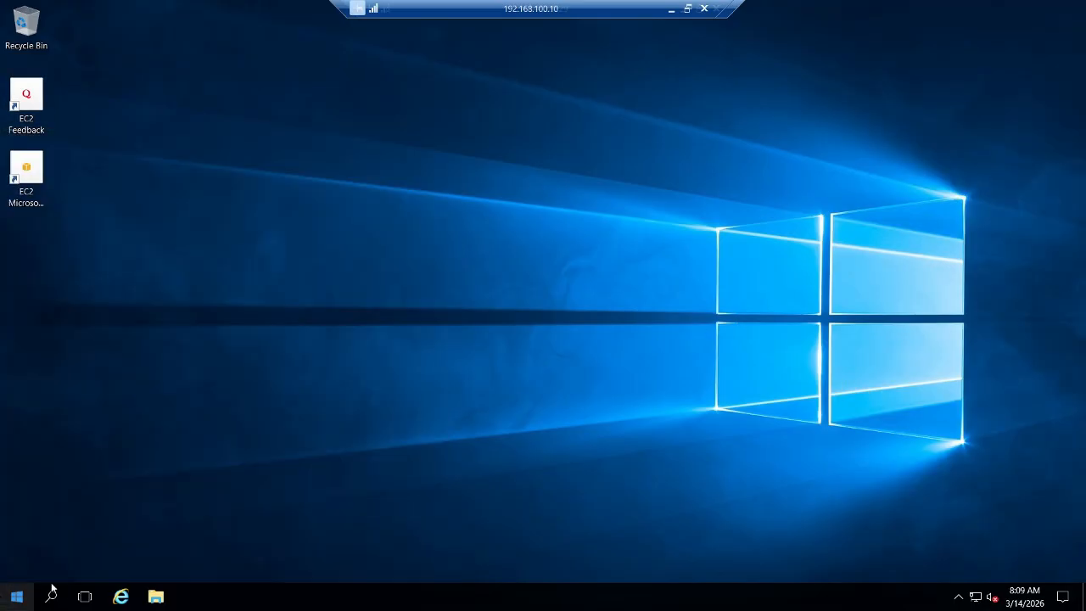
click(978, 599)
click(978, 599)
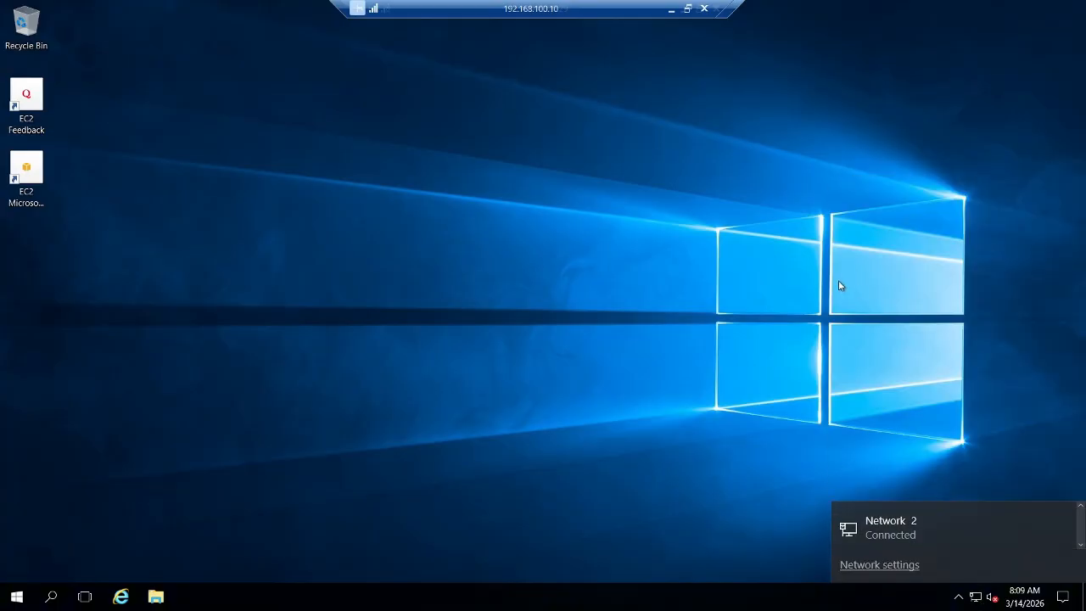
Open Command Prompt on the remote Windows server through Windows search.
click(51, 598)
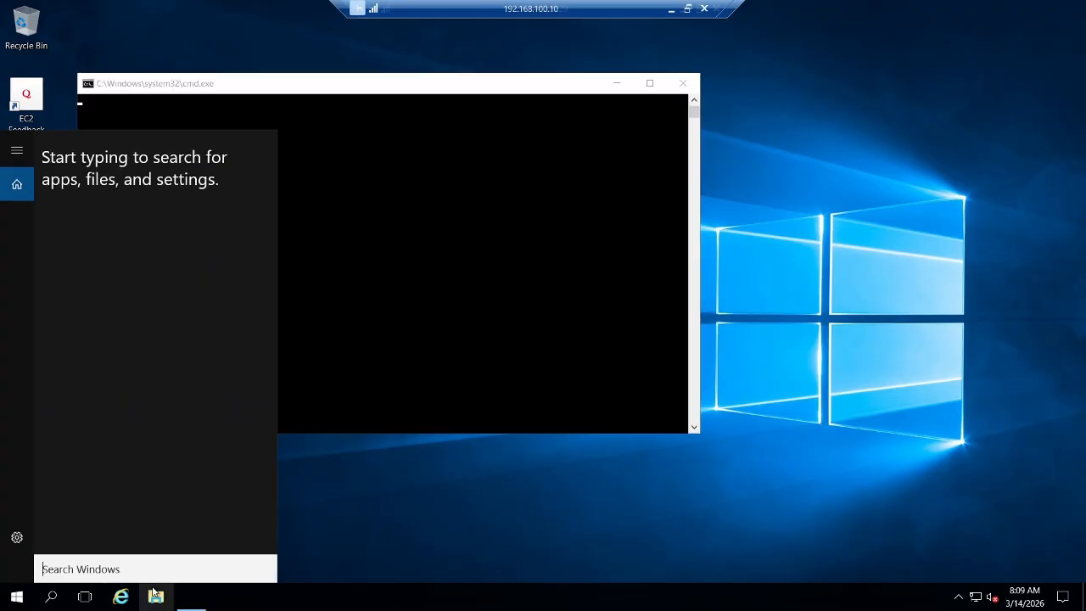
text(c)
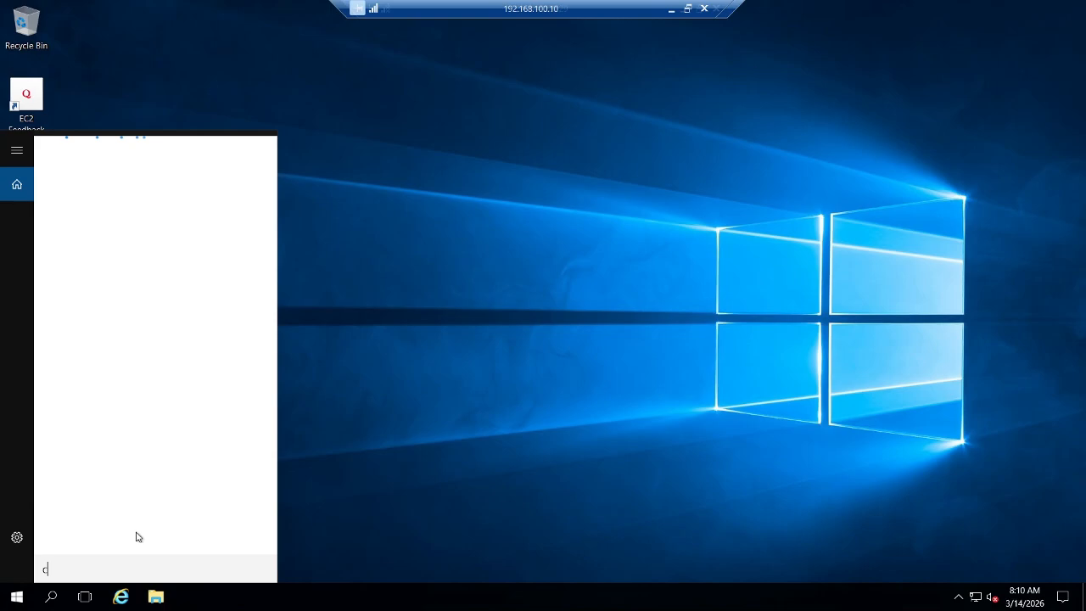
text(md)
key(Return)
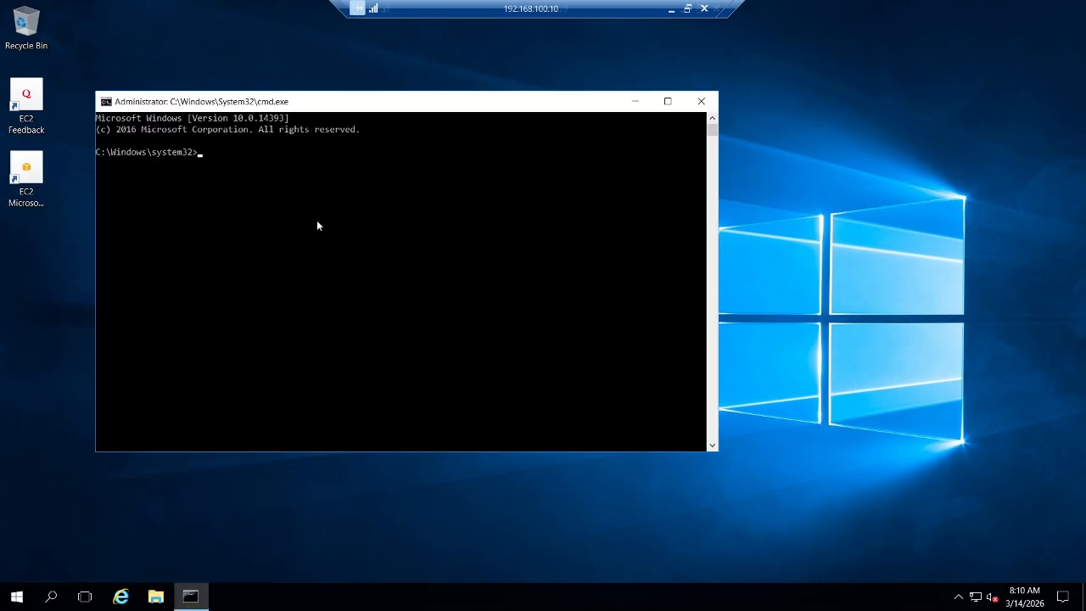
Run ipconfig and compare the instance's IPv4 address with the private IP shown in the Get Windows password dialog.
text(ipconfig)
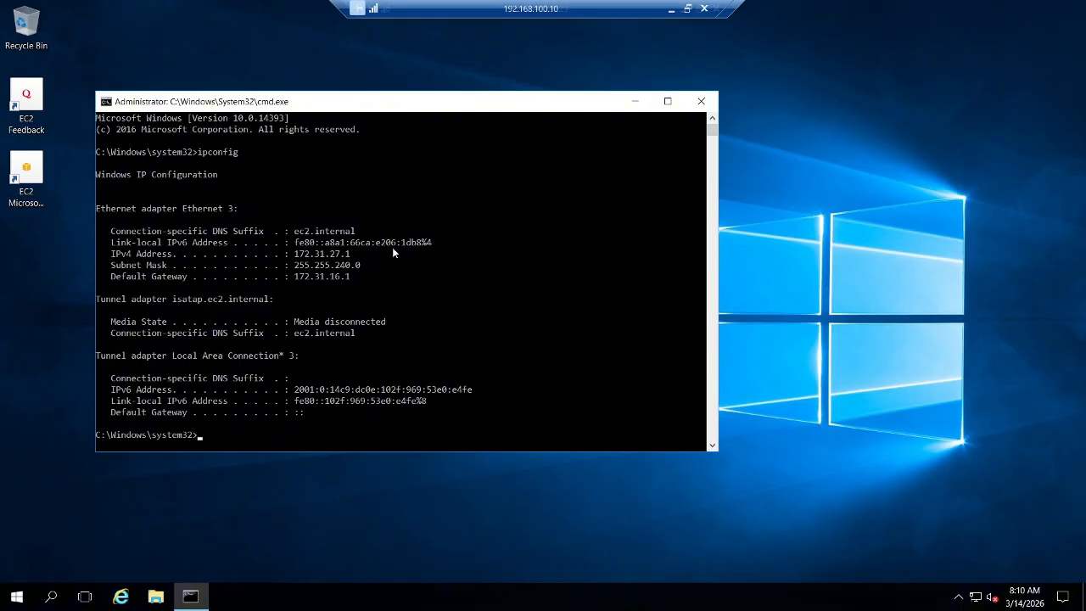
drag(359, 255, 294, 258)
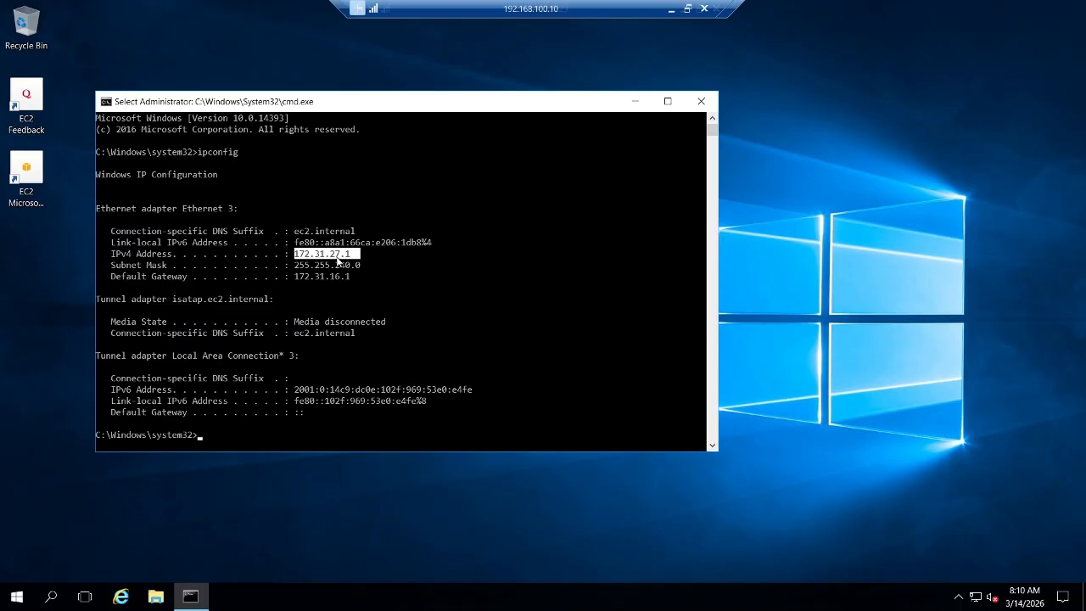
click(687, 9)
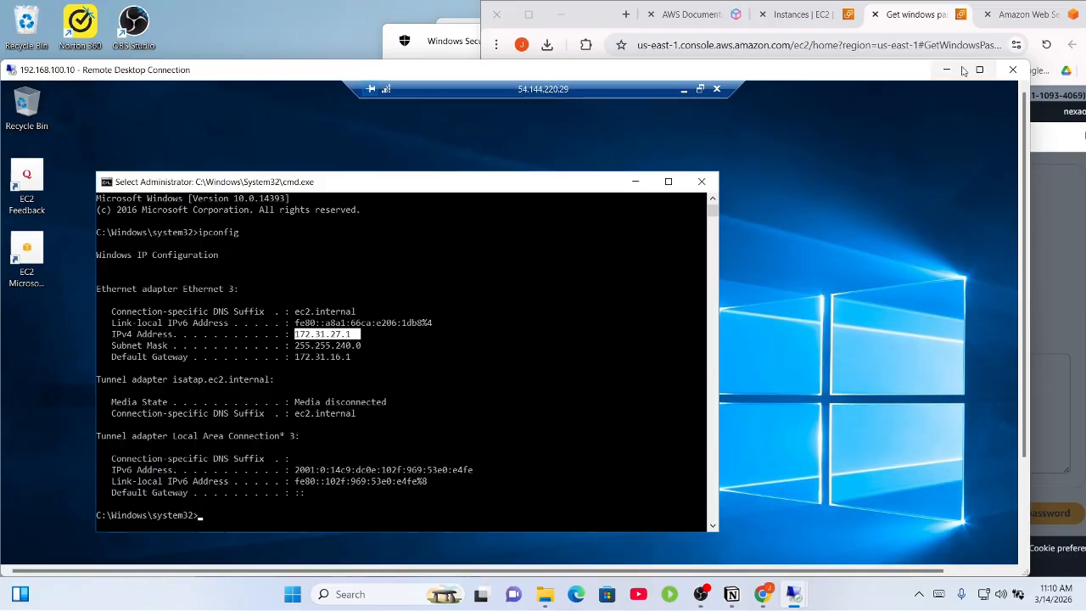
drag(917, 71, 622, 124)
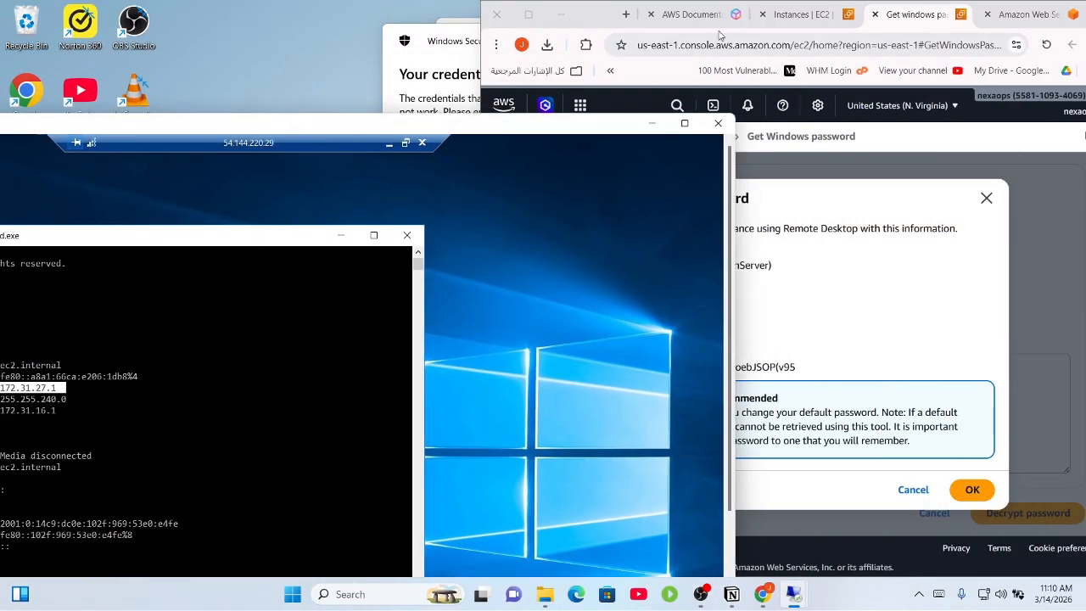
click(528, 15)
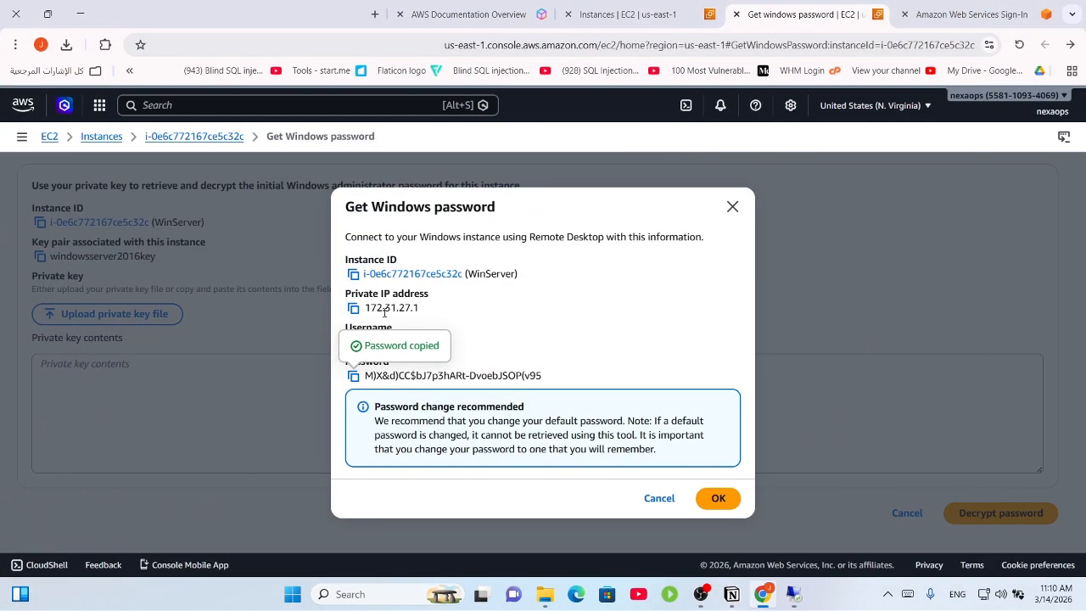
drag(241, 4, 811, 142)
double_click(438, 128)
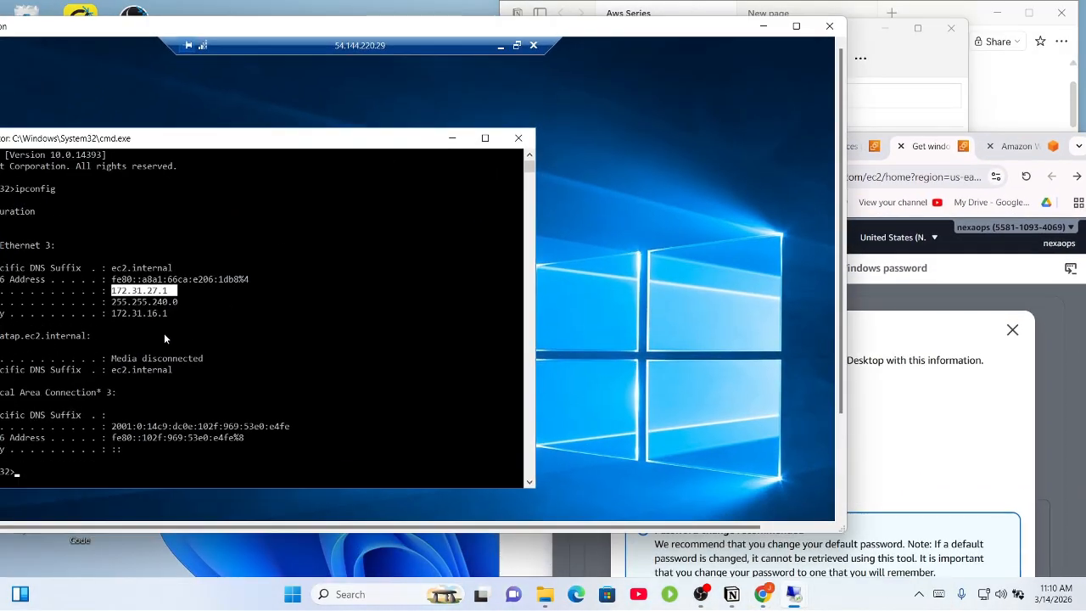
double_click(433, 31)
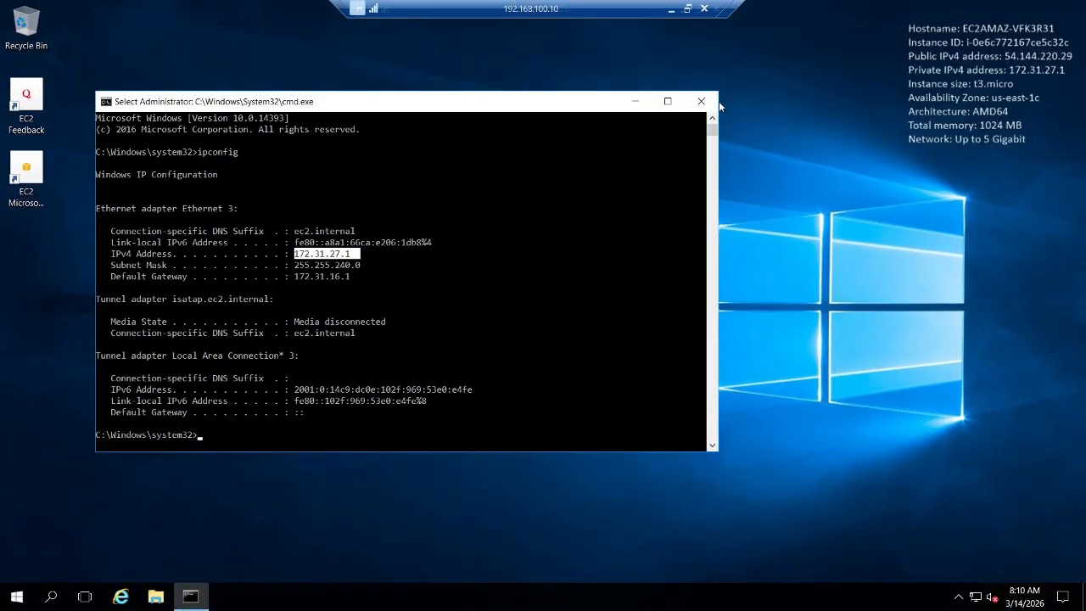
Close the Command Prompt and disconnect from the remote Windows session.
click(700, 102)
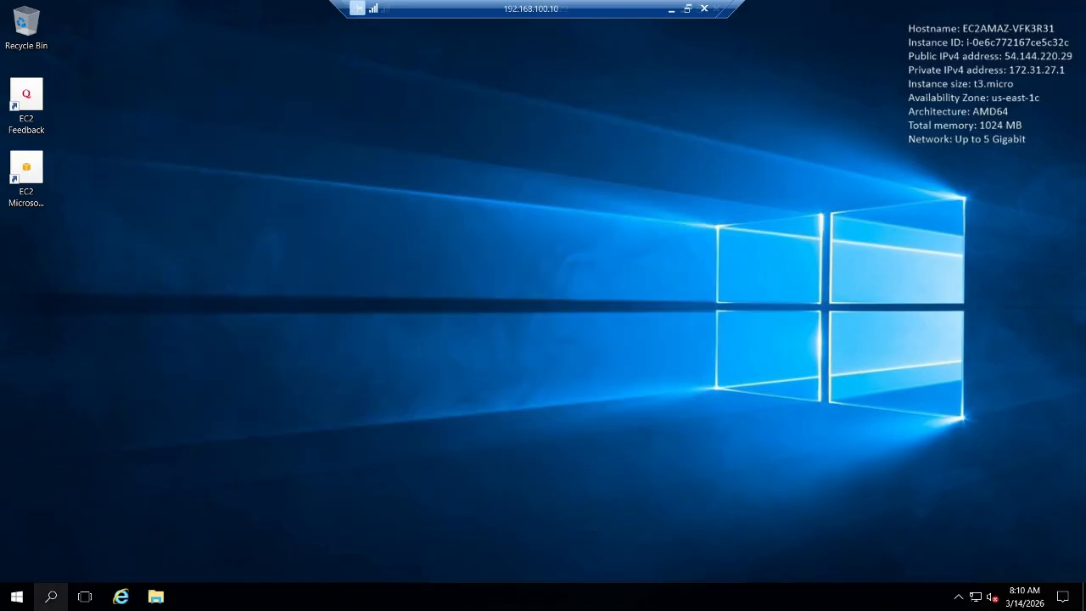
click(36, 601)
click(664, 159)
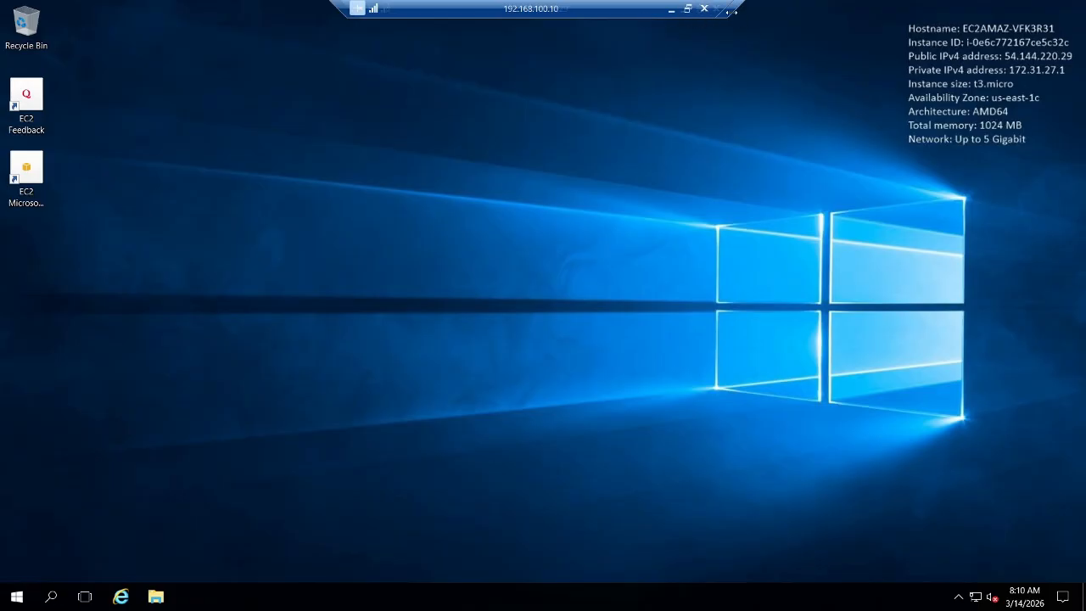
drag(732, 13, 851, 73)
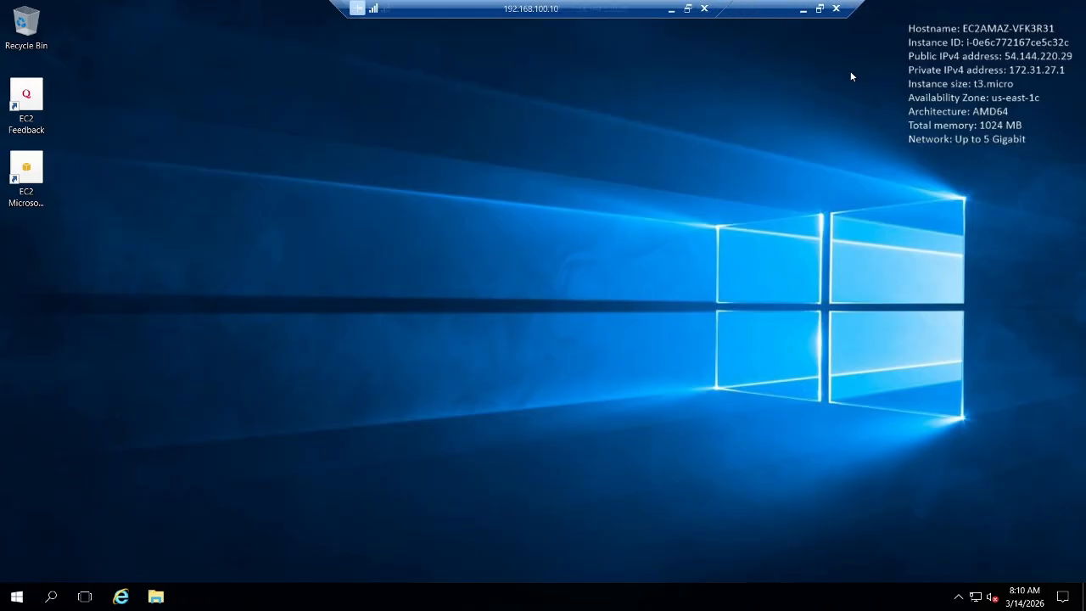
click(836, 9)
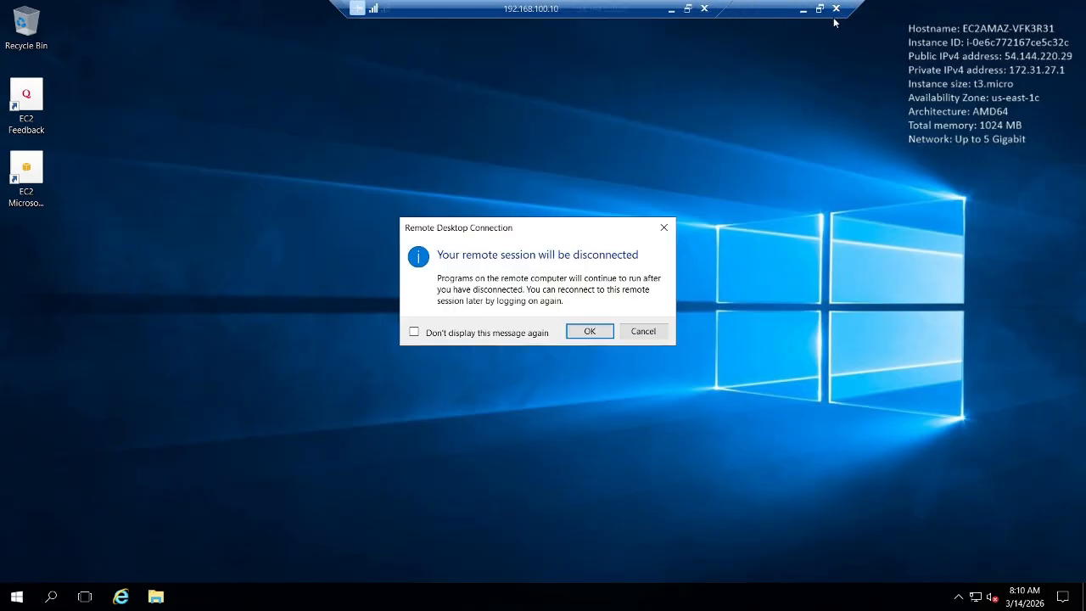
click(589, 331)
Minimize the Remote Desktop windows and close the Get Windows password dialog in the EC2 console.
click(686, 8)
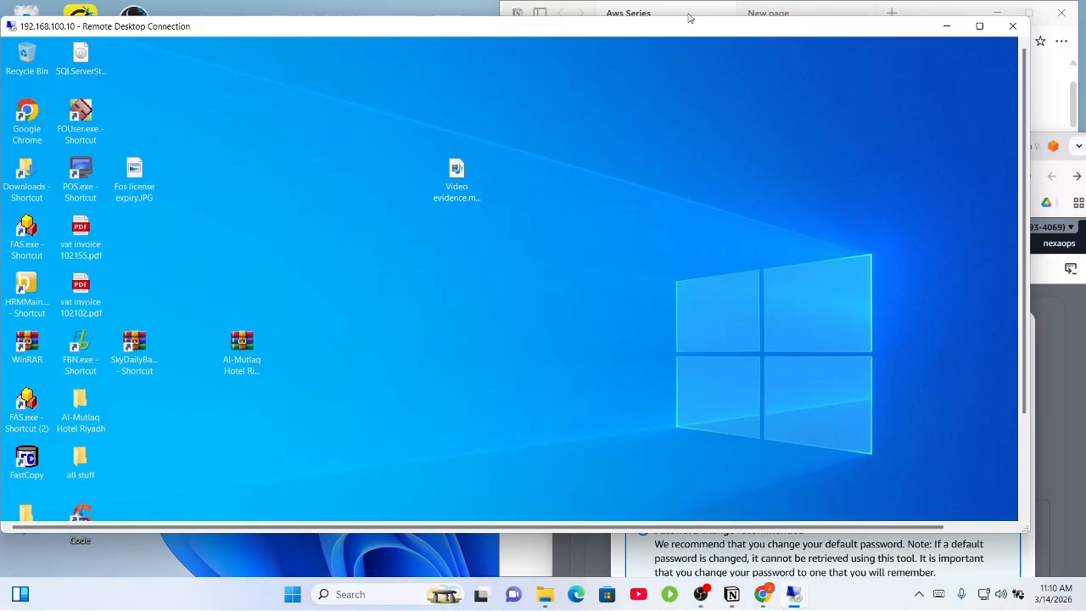
click(947, 25)
drag(663, 151, 229, 63)
click(688, 35)
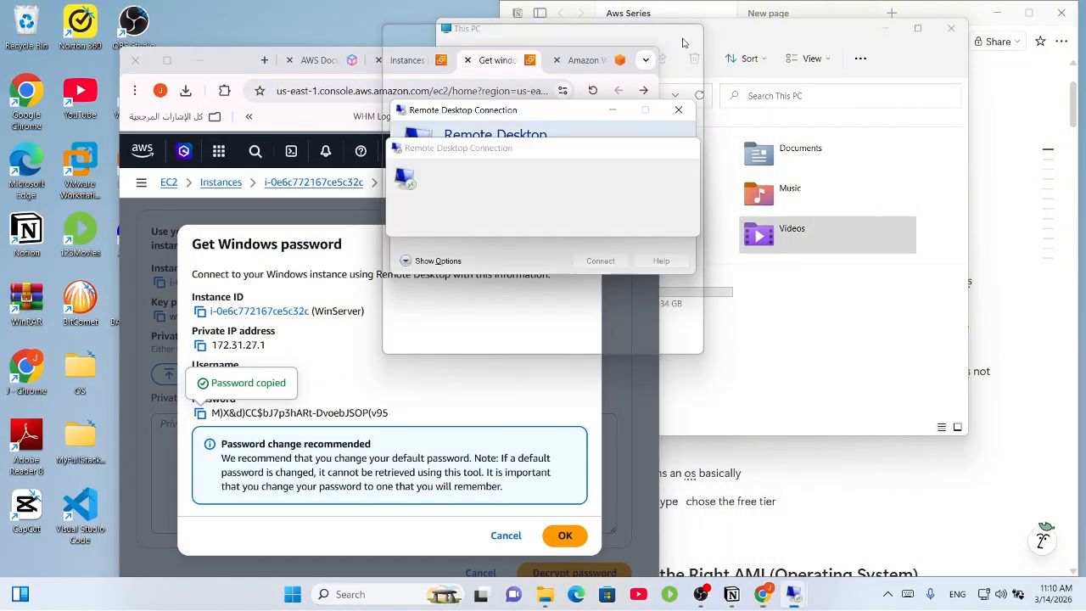
click(612, 110)
click(167, 59)
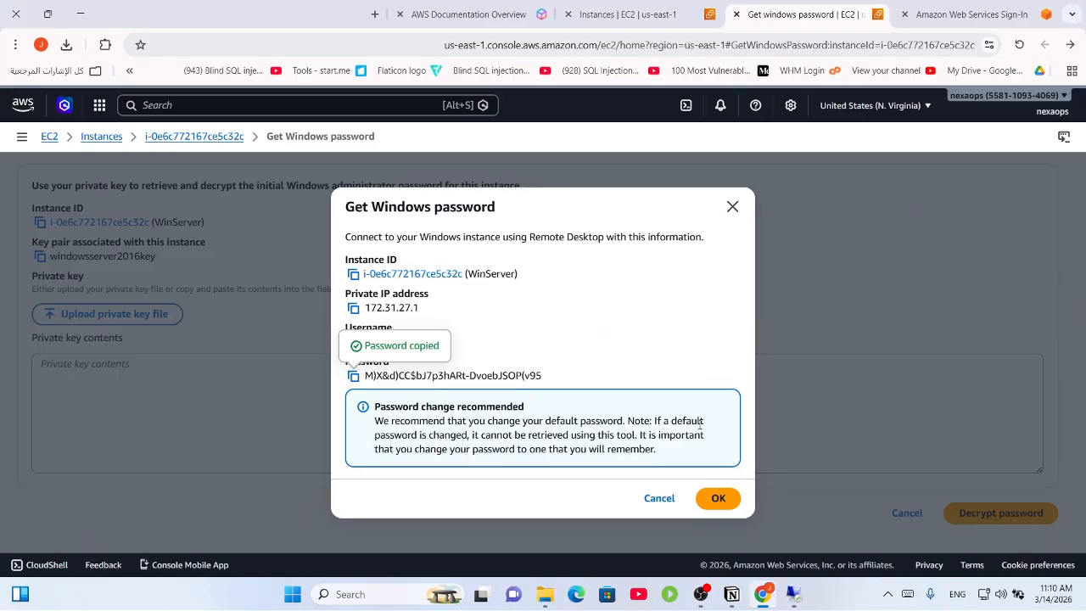
click(670, 503)
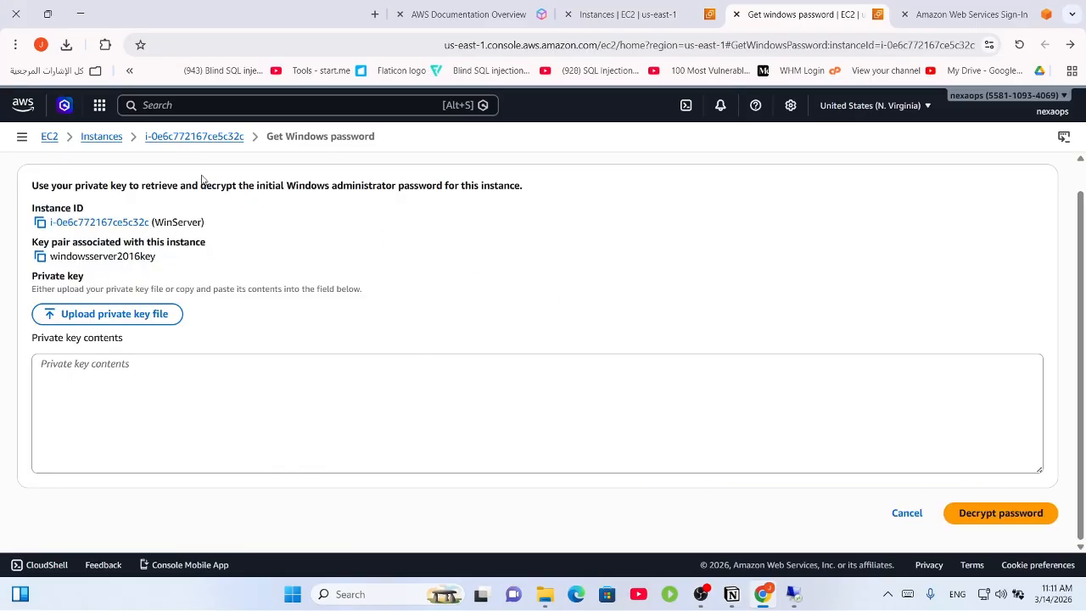
Return to the EC2 Instances list, clear the WinServer selection, and start launching a new instance.
click(100, 137)
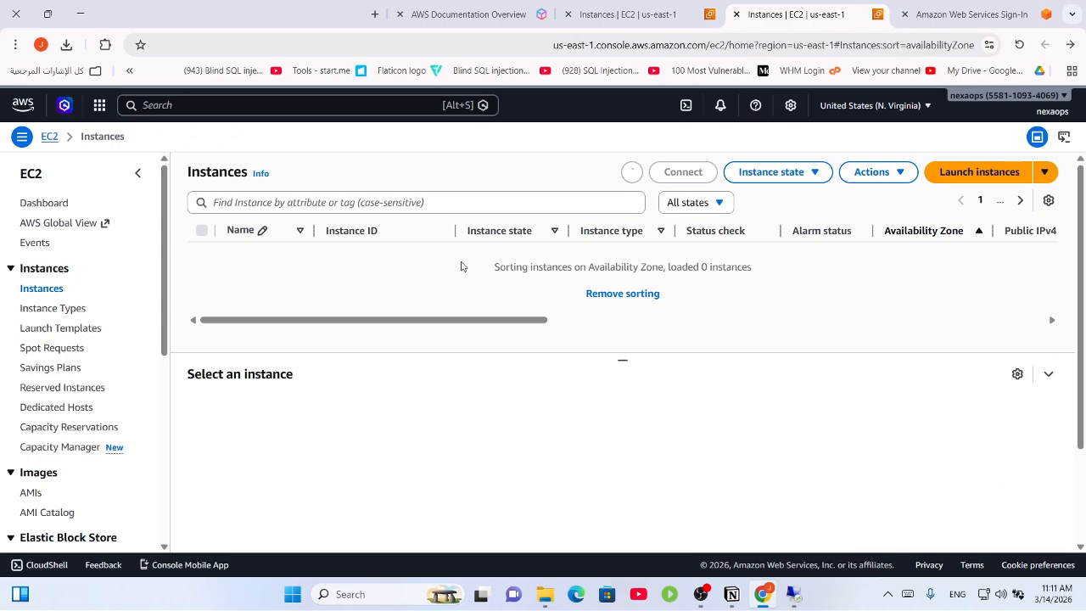
click(627, 14)
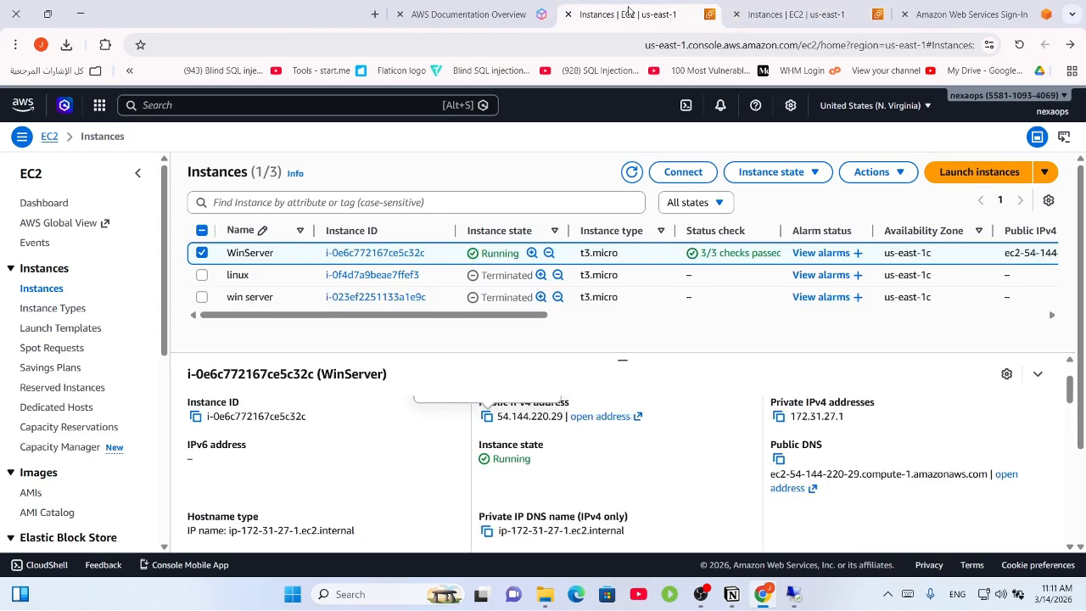
click(736, 14)
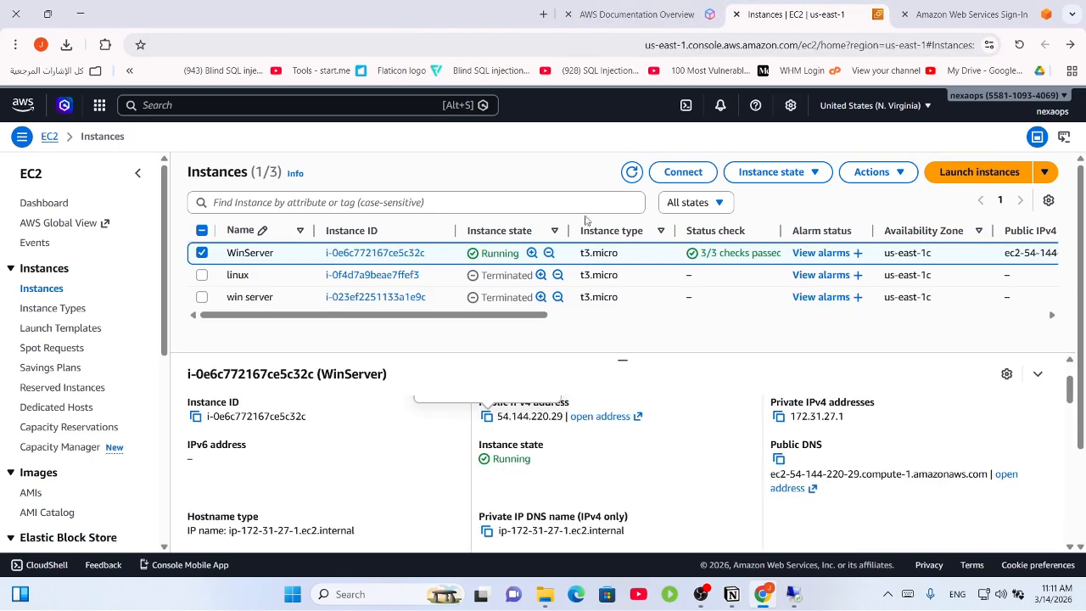
click(201, 253)
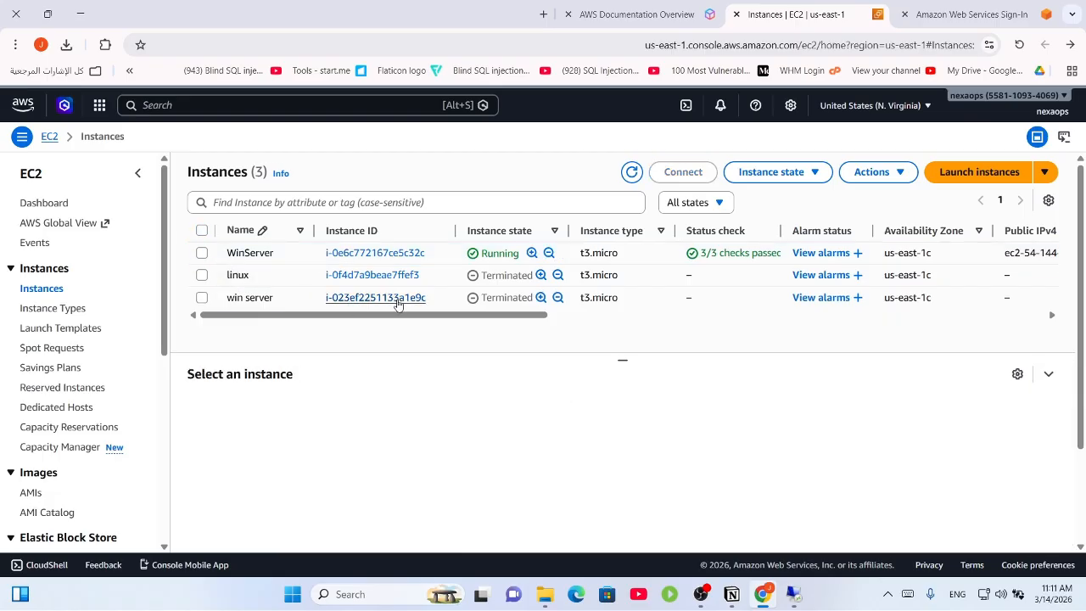
click(967, 172)
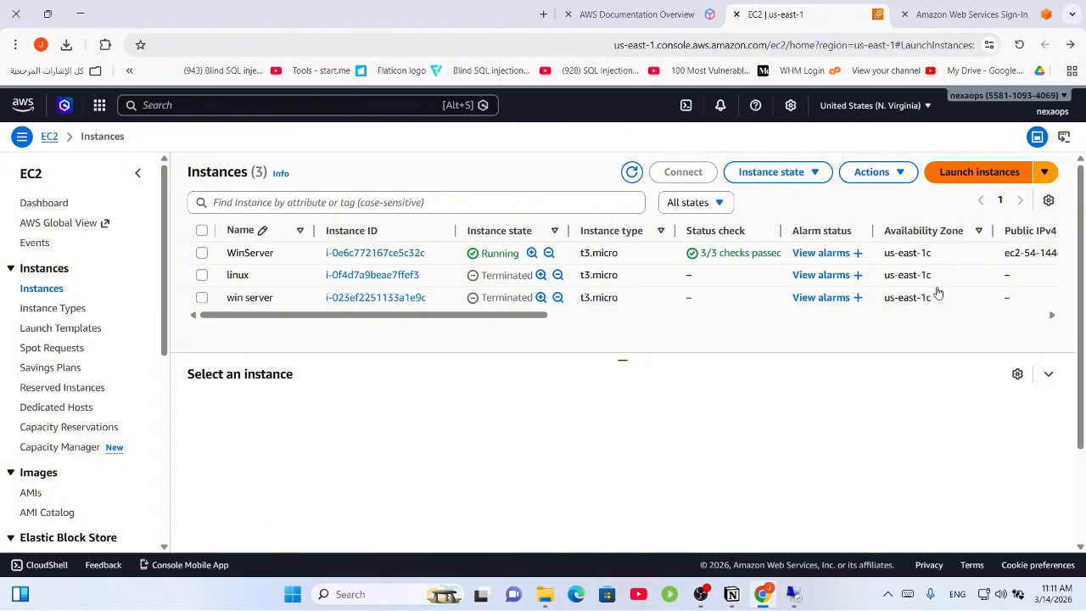
Name the new instance linux server.
click(125, 343)
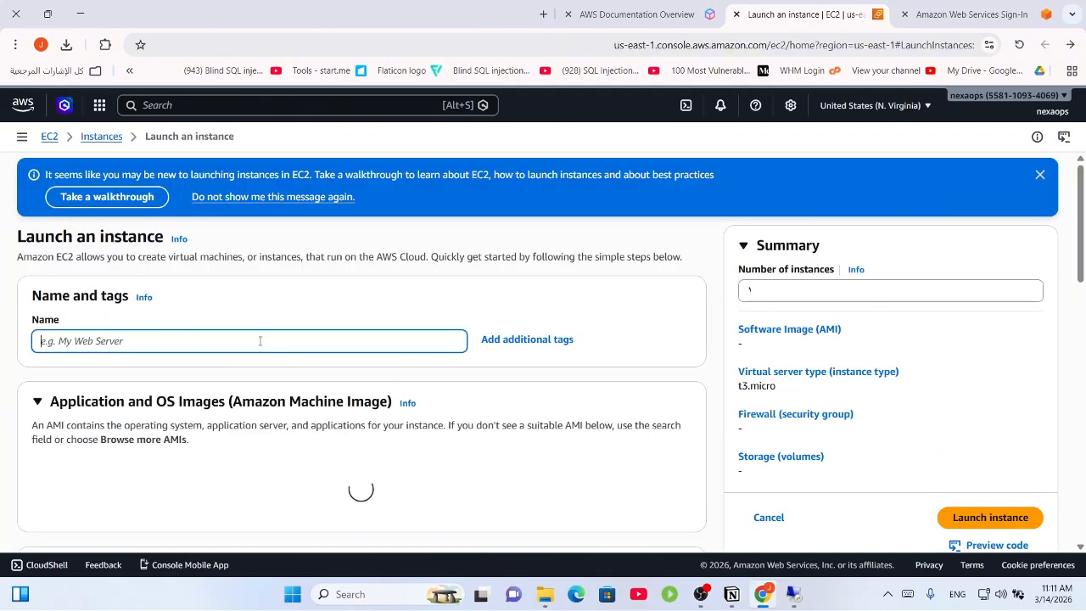
text(L)
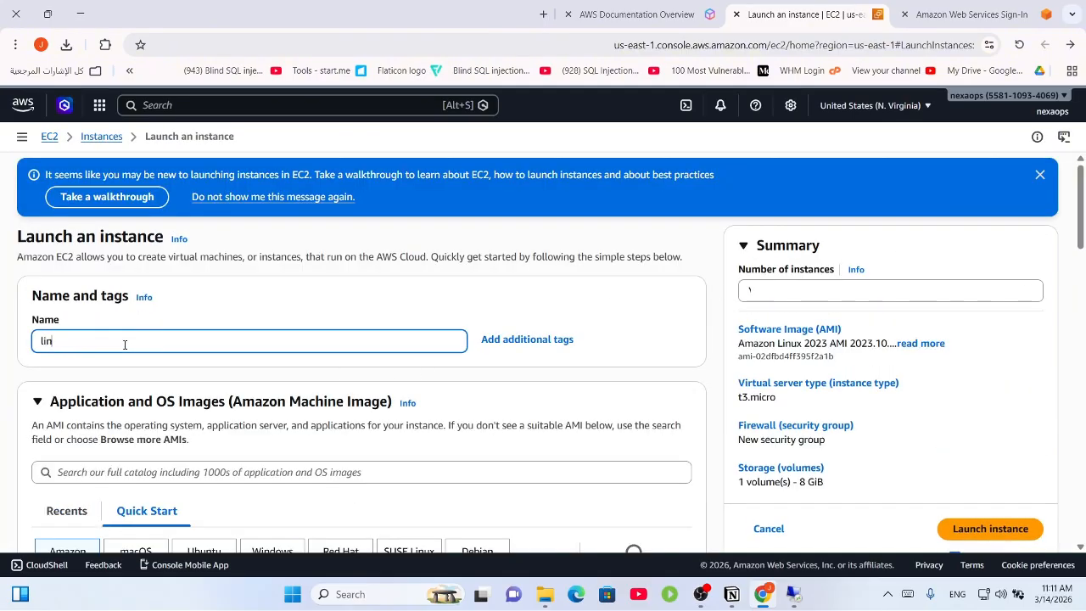
text(inux server)
click(1000, 594)
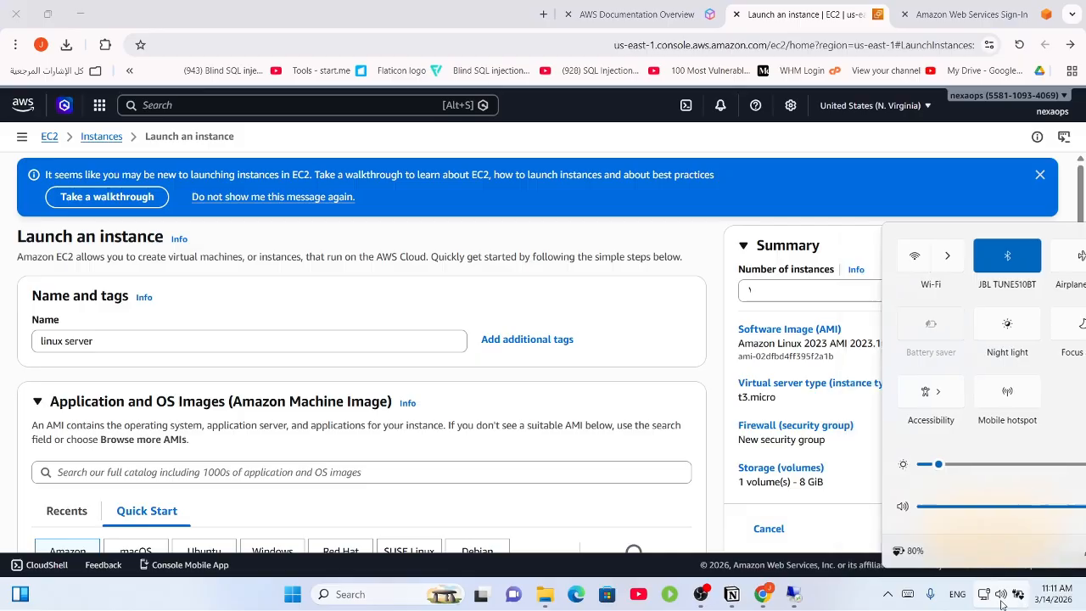
click(304, 438)
Select the Amazon Linux 2023 kernel-6.1 AMI as the machine image.
scroll(304, 439, down, 2)
scroll(202, 436, down, 2)
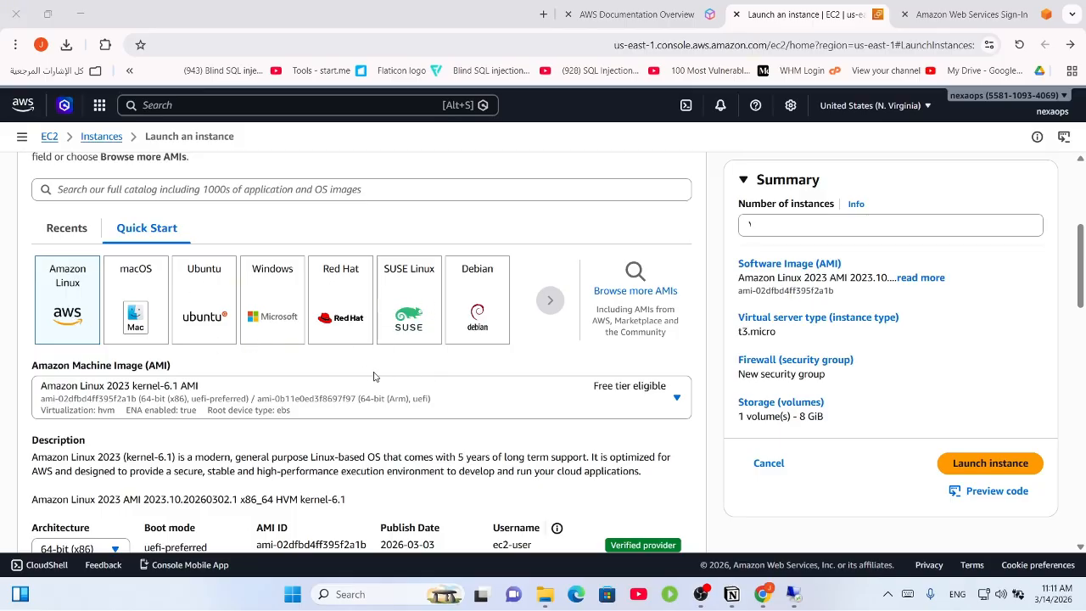
scroll(85, 402, down, 1)
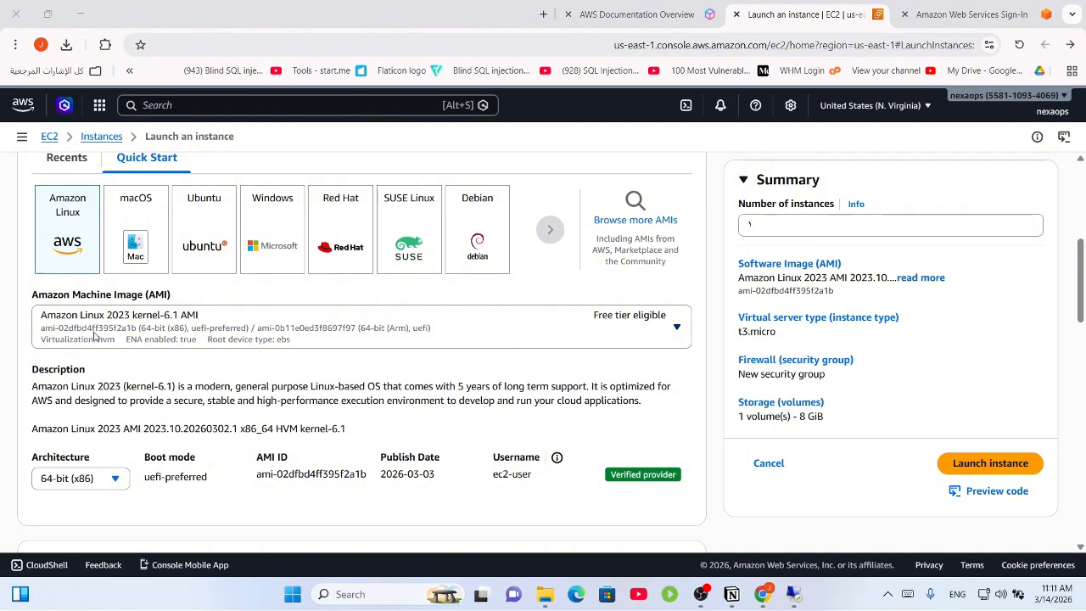
click(183, 339)
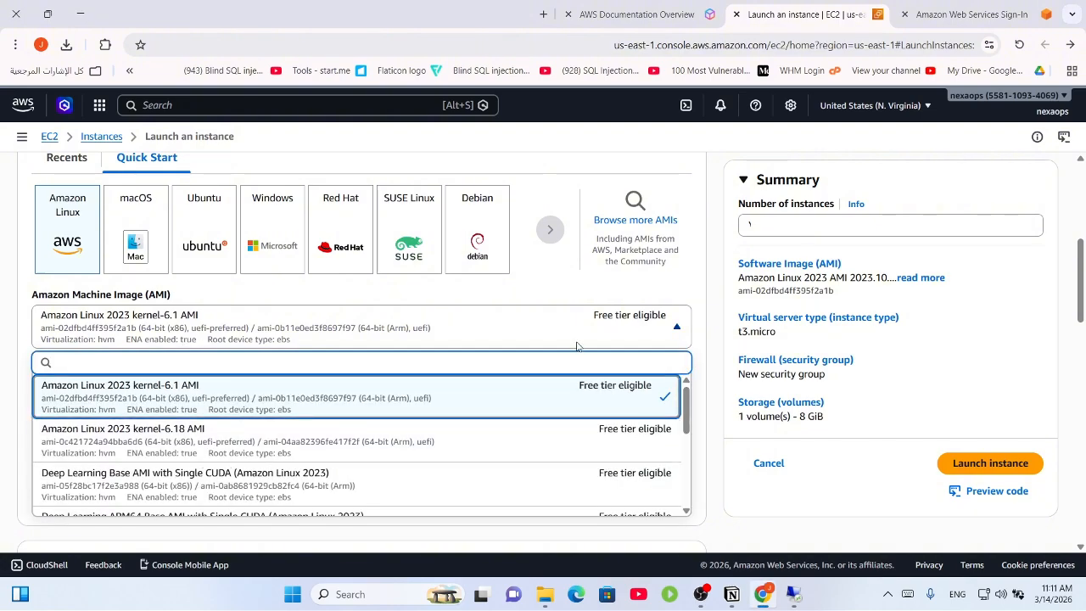
click(594, 386)
Choose t3.micro as the instance type.
scroll(544, 423, down, 2)
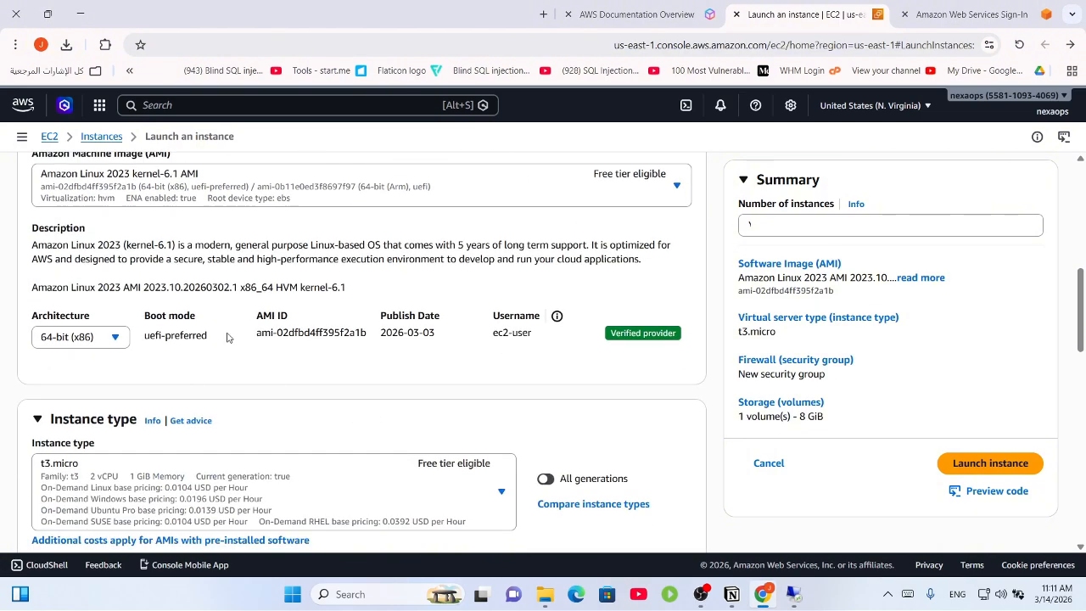
scroll(260, 231, up, 1)
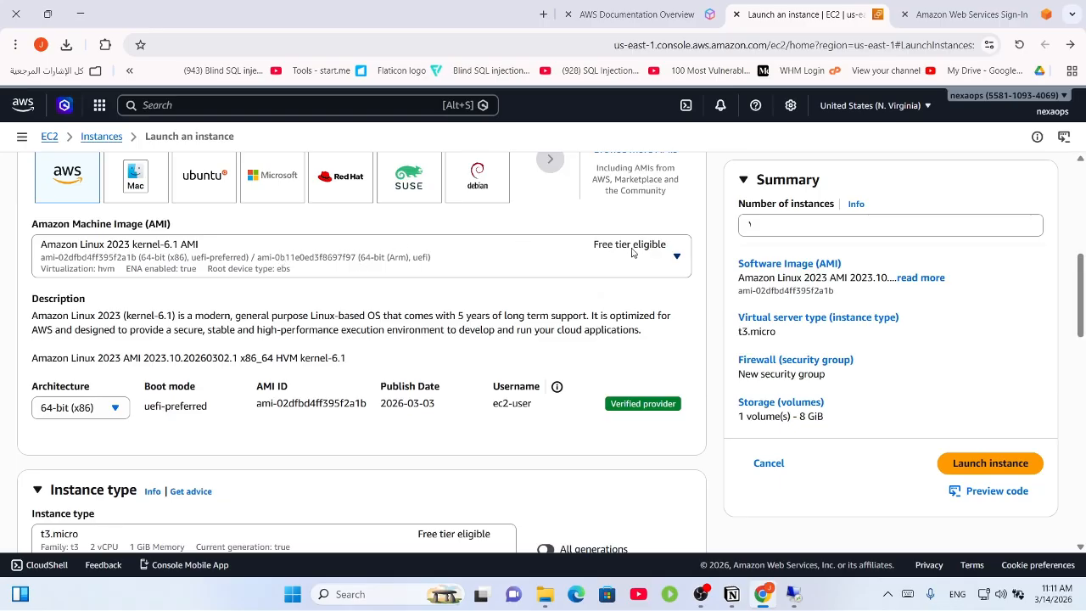
scroll(203, 328, down, 2)
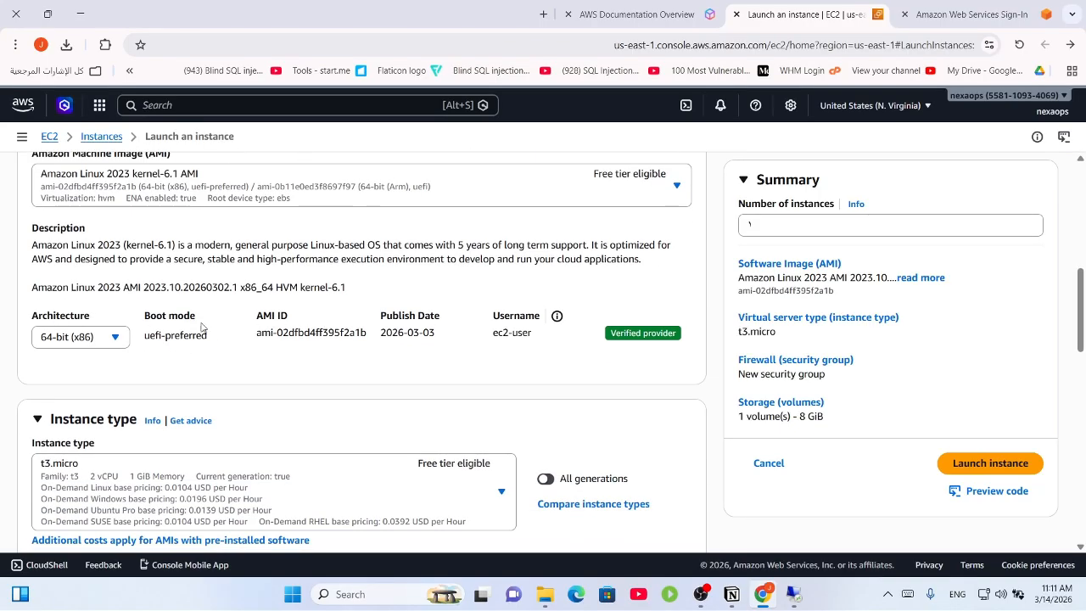
scroll(167, 373, down, 2)
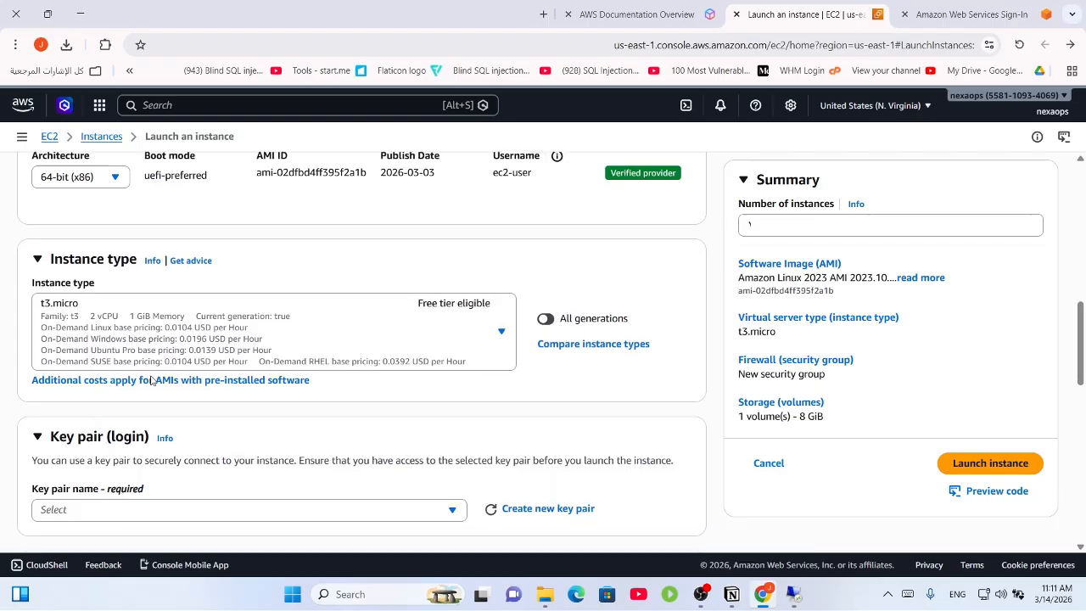
click(473, 268)
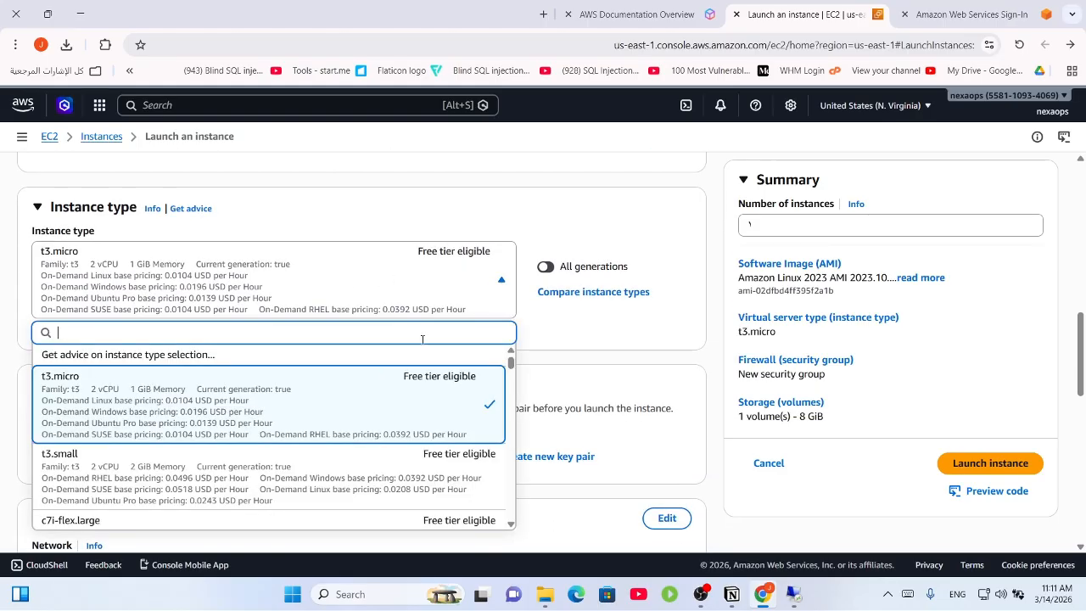
click(390, 282)
scroll(213, 402, down, 2)
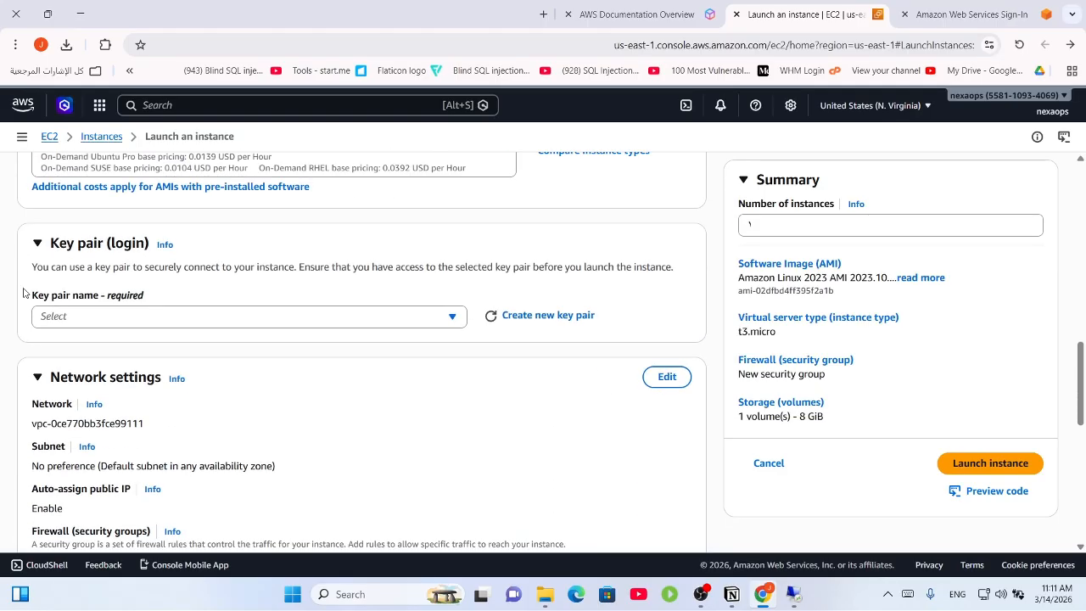
Open the dialog to create a new key pair and choose the .ppk private key file format.
click(104, 316)
click(557, 320)
click(557, 319)
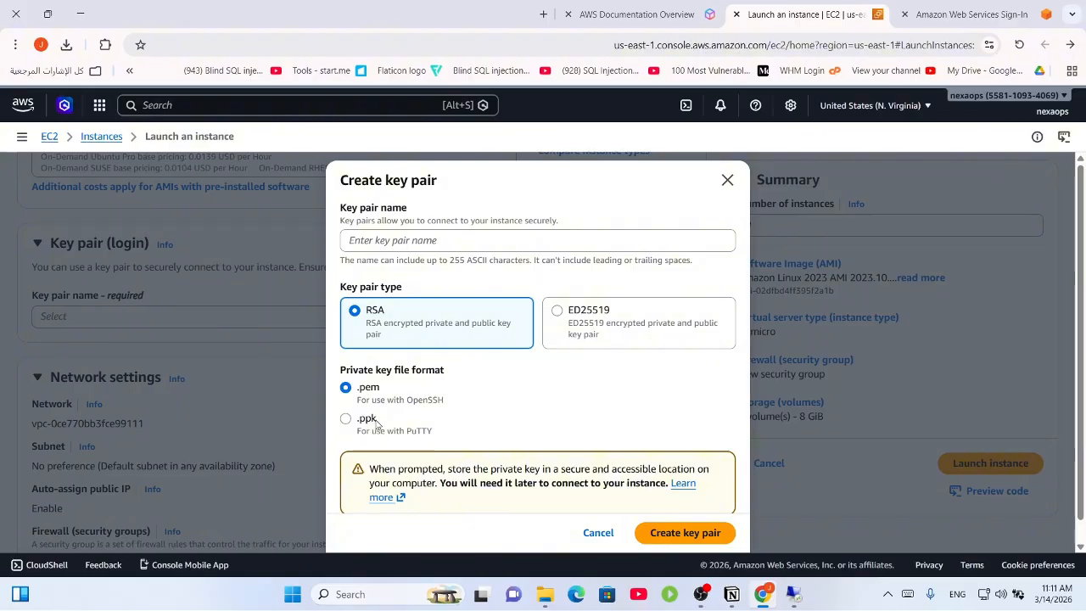
drag(376, 422, 359, 421)
click(353, 426)
scroll(531, 431, down, 1)
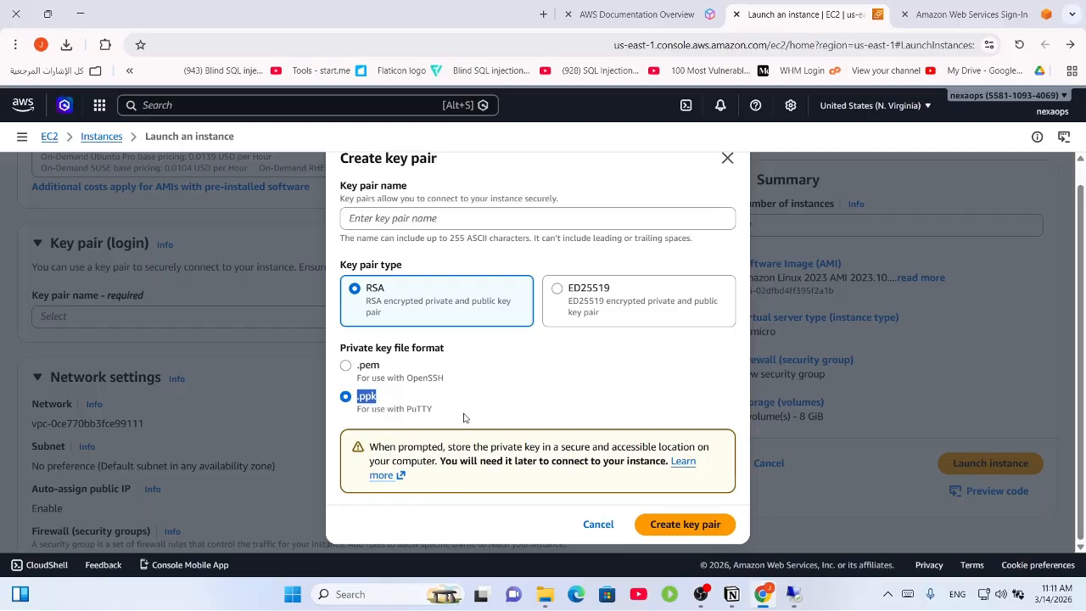
drag(444, 414, 405, 419)
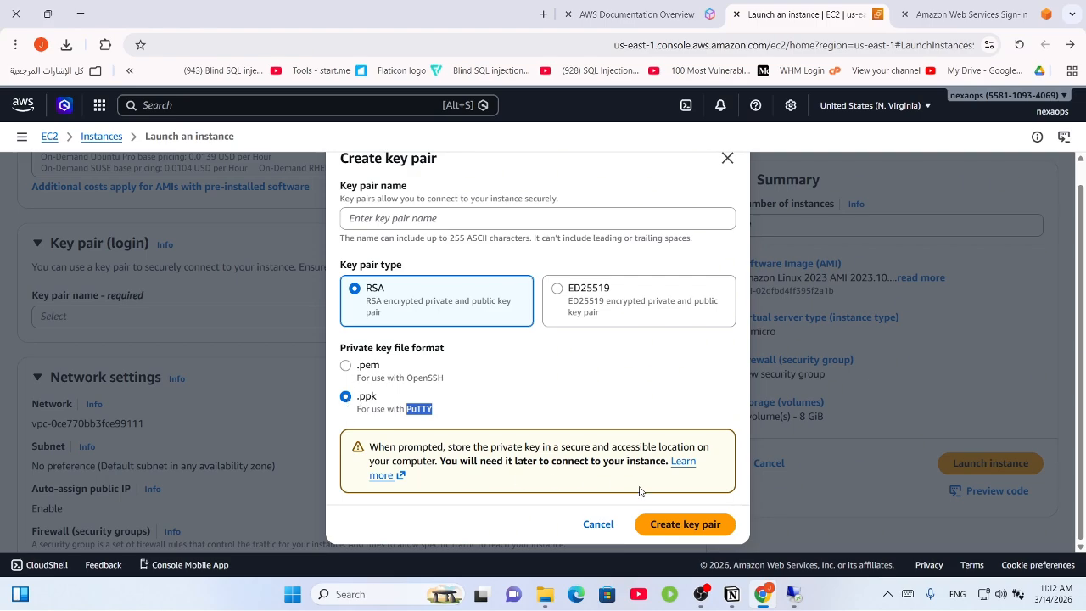
Name the key pair linuxkey and create it.
click(663, 532)
click(505, 223)
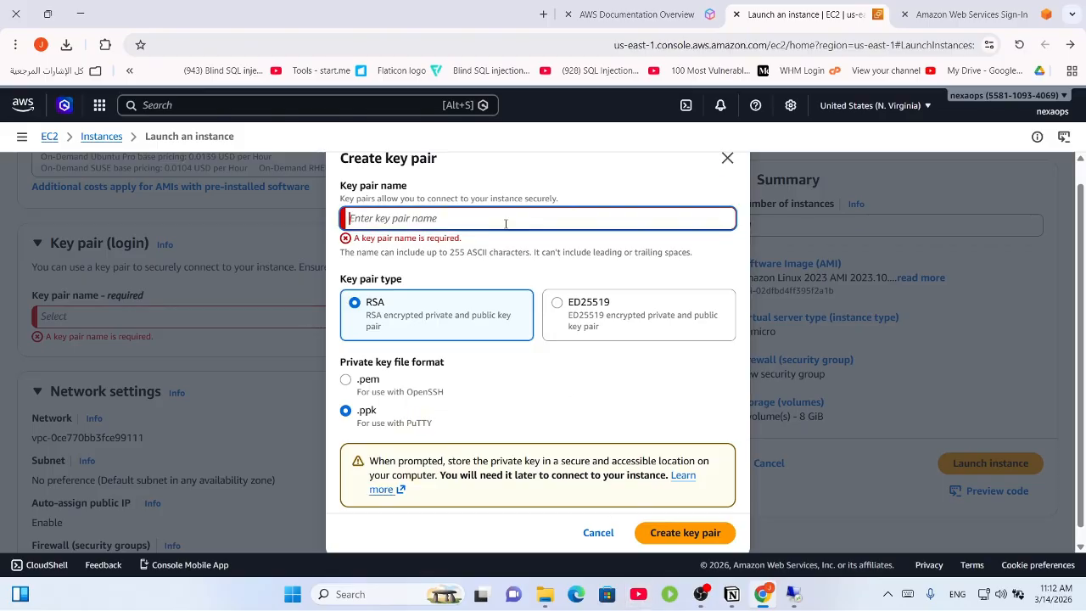
text(linux)
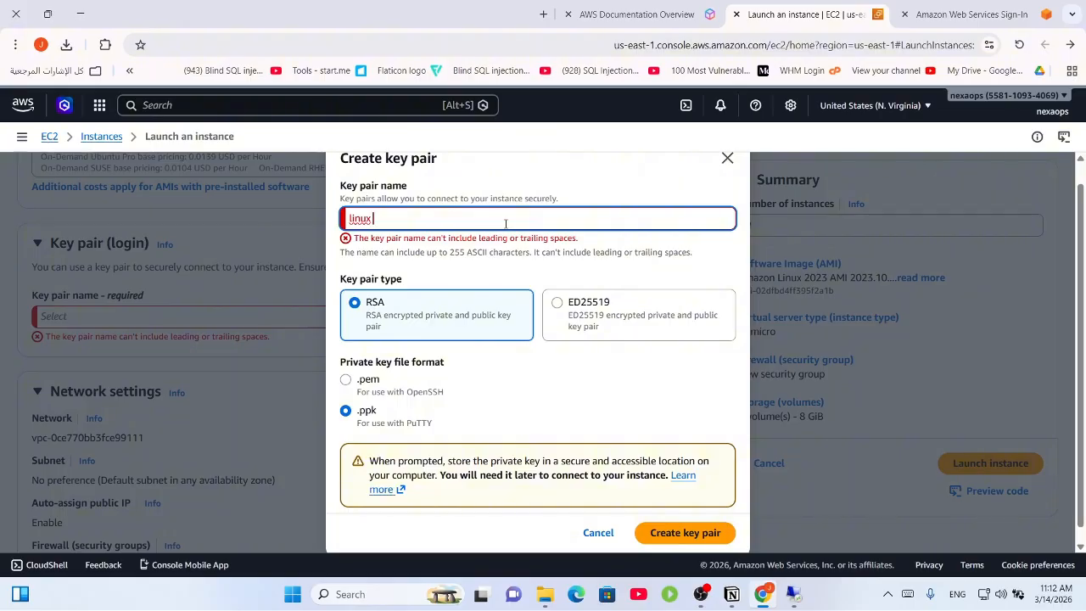
key(BackSpace)
text(key)
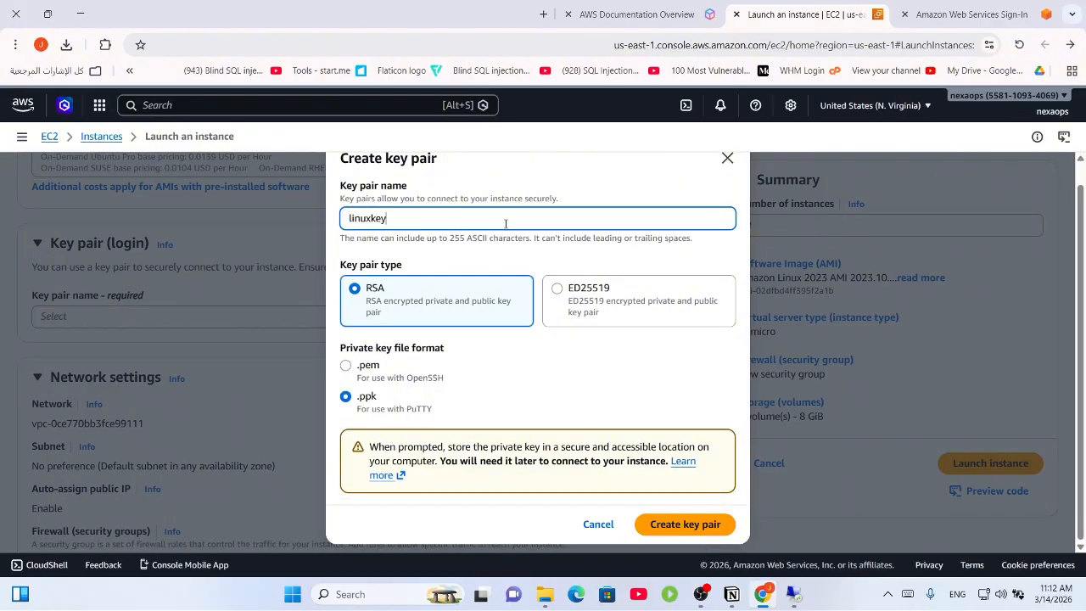
click(672, 523)
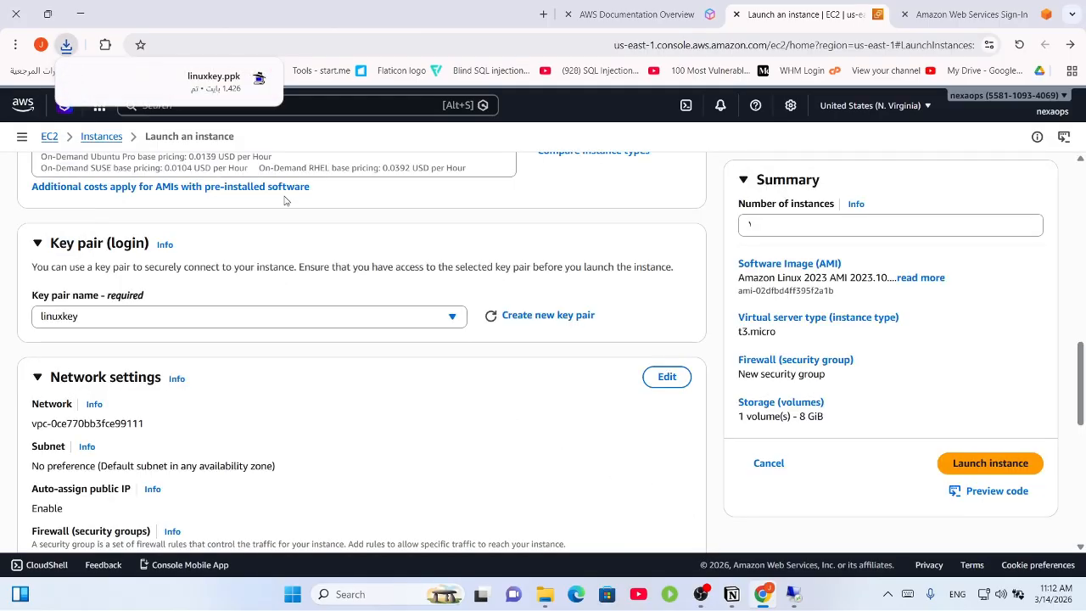
Review the network settings' firewall rule allowing SSH traffic.
scroll(284, 400, down, 3)
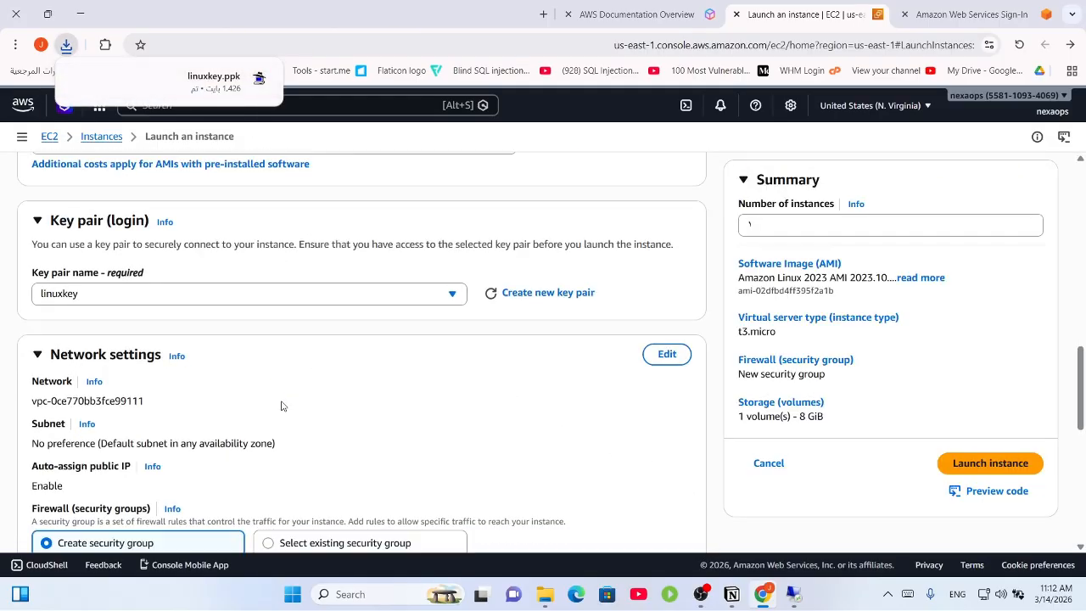
scroll(208, 384, down, 1)
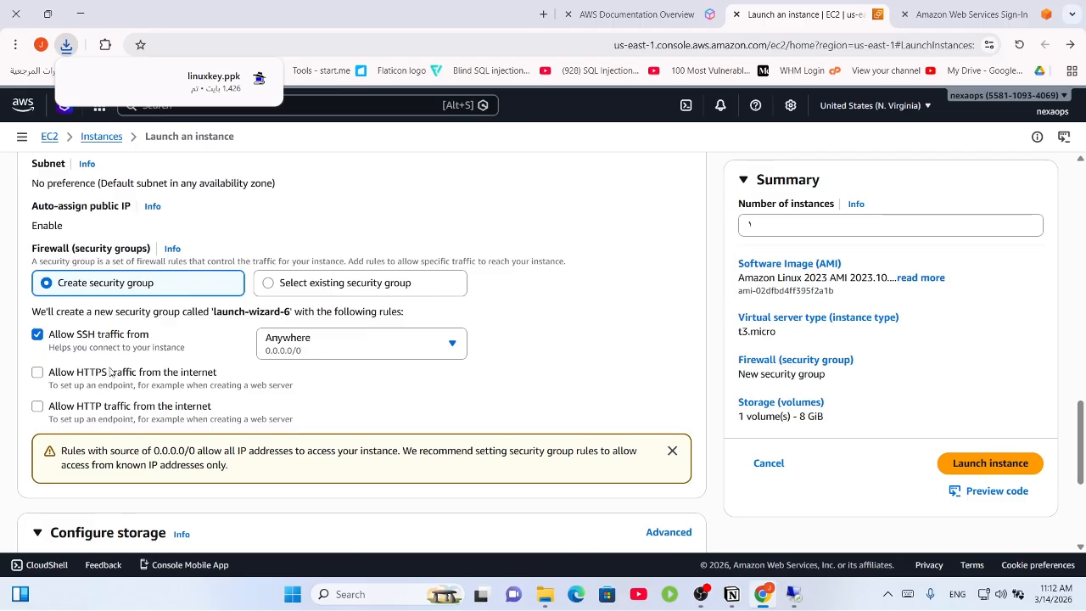
drag(77, 331, 97, 346)
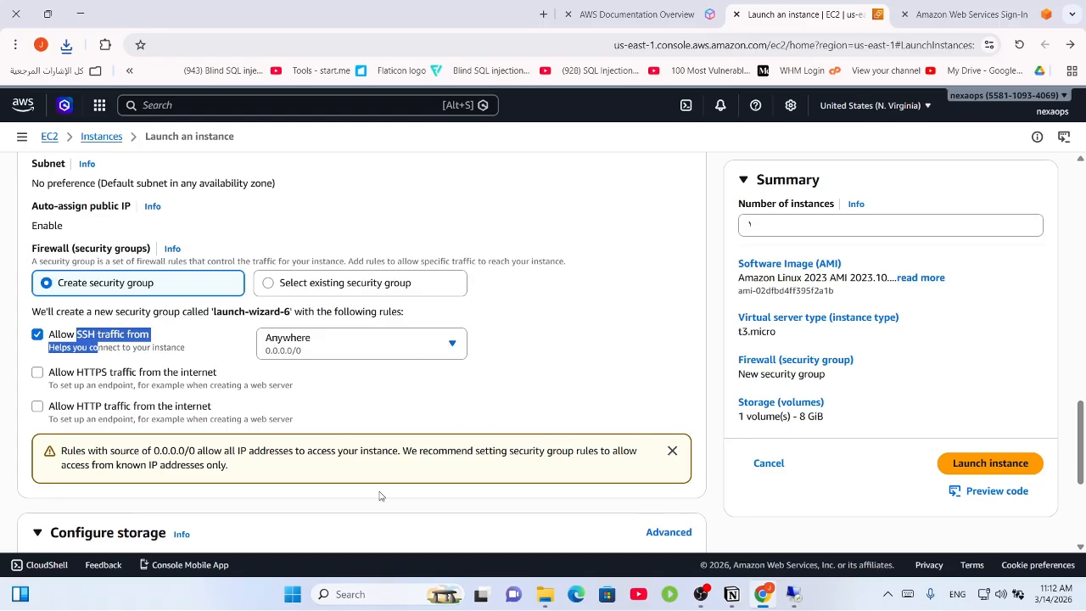
Open PuTTY from the Start menu and move its configuration window aside.
click(375, 595)
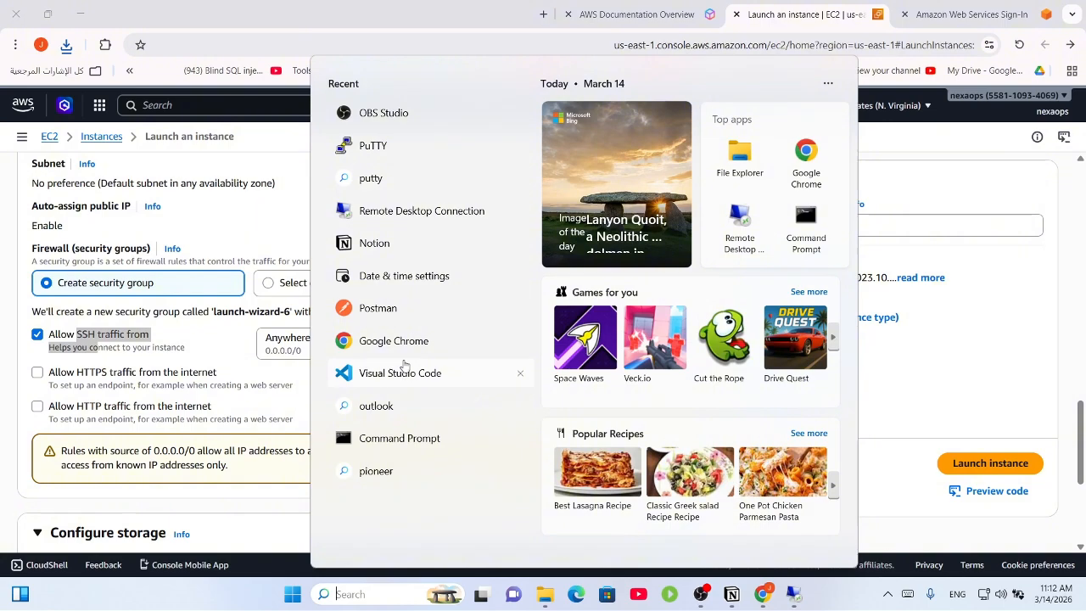
click(376, 149)
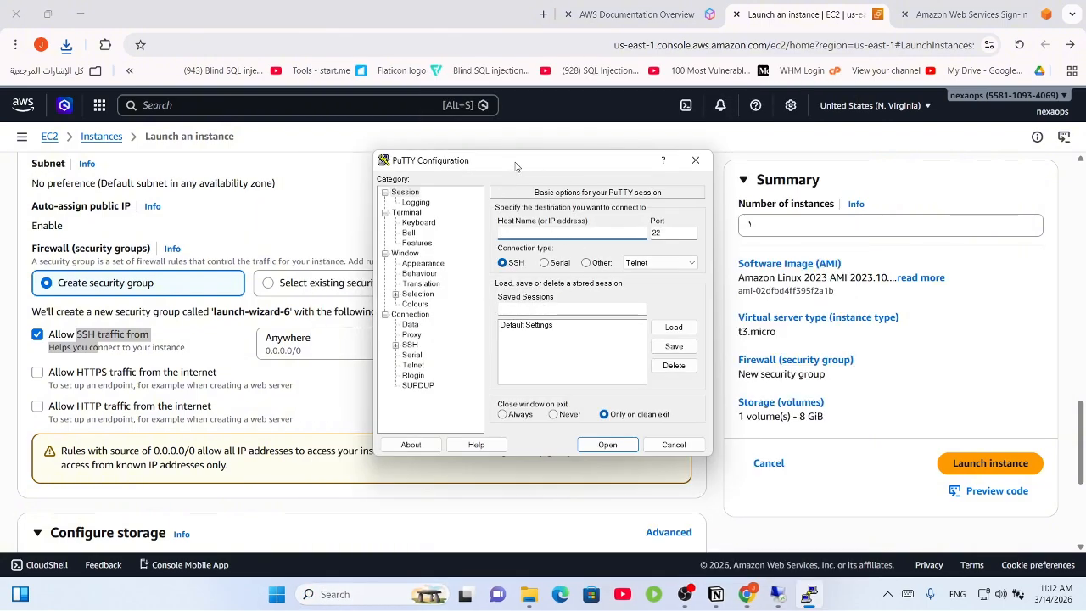
drag(521, 161, 663, 161)
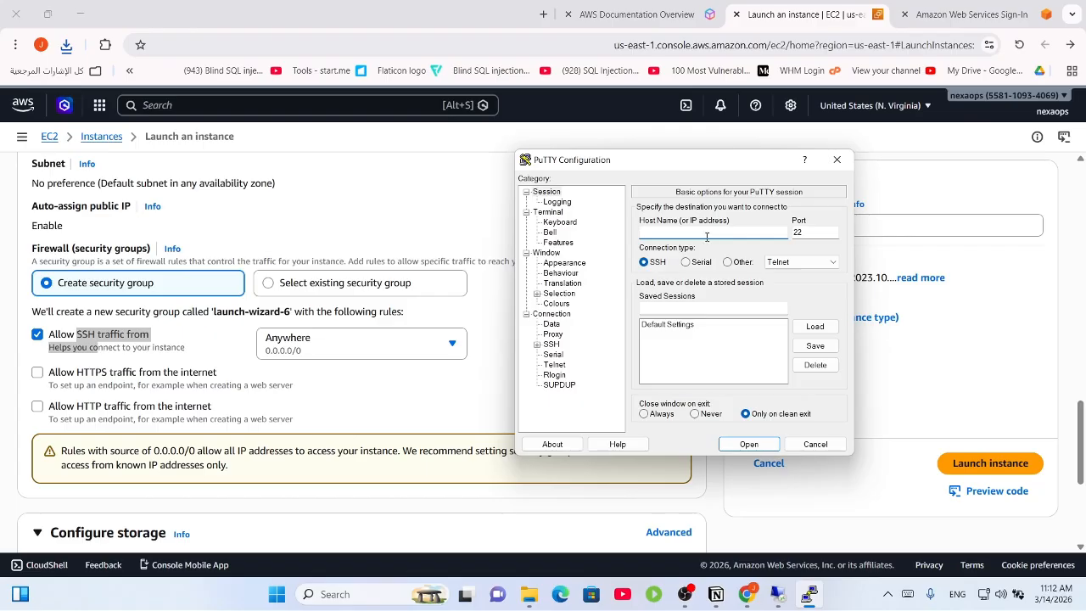
Expand the Advanced details section and look through its options.
scroll(299, 437, down, 3)
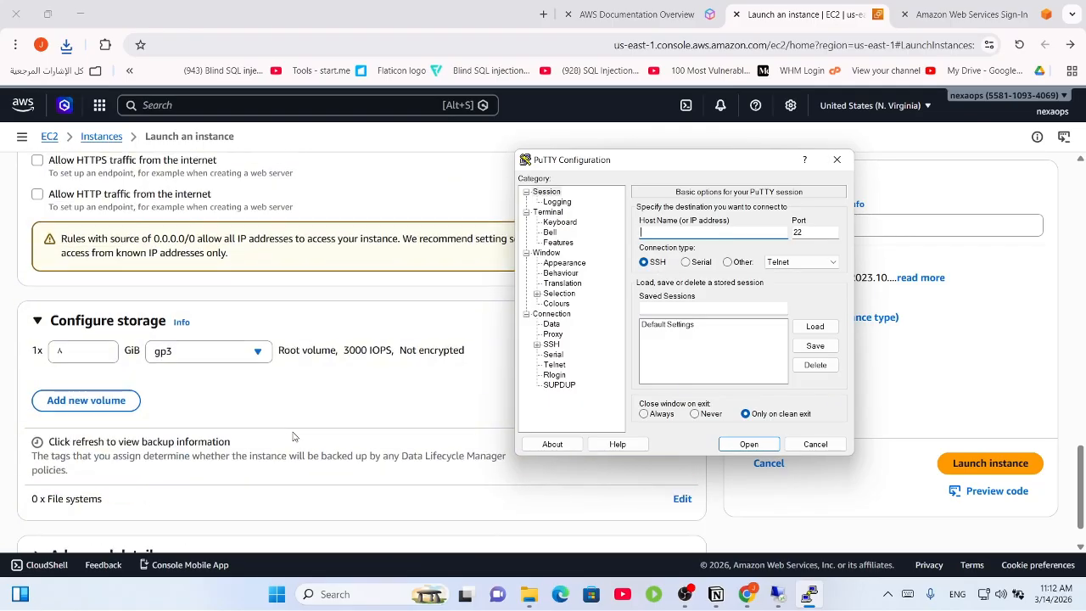
click(251, 265)
scroll(230, 370, down, 1)
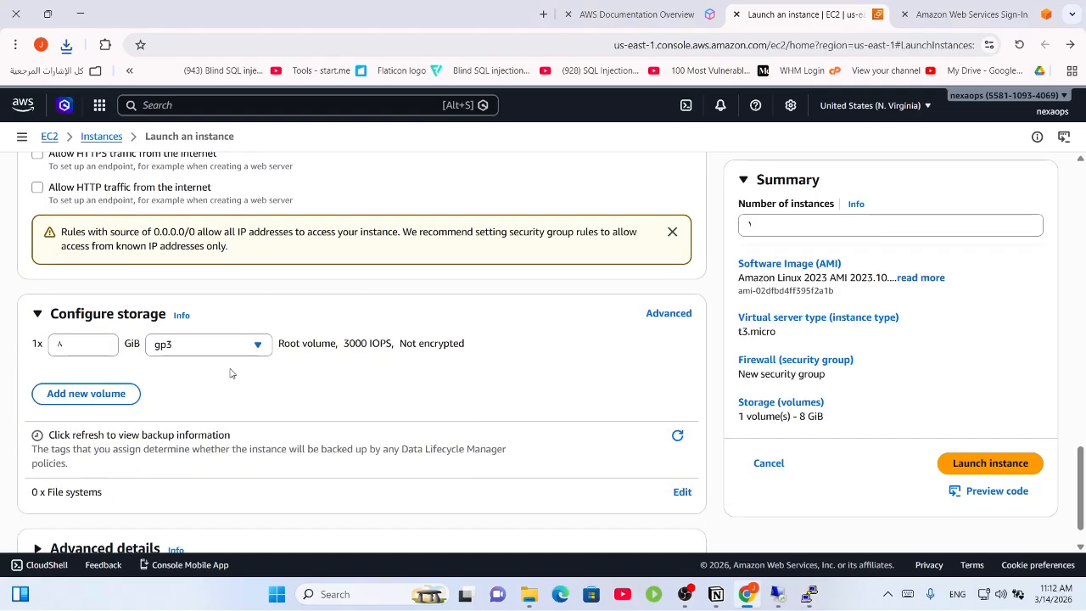
double_click(78, 299)
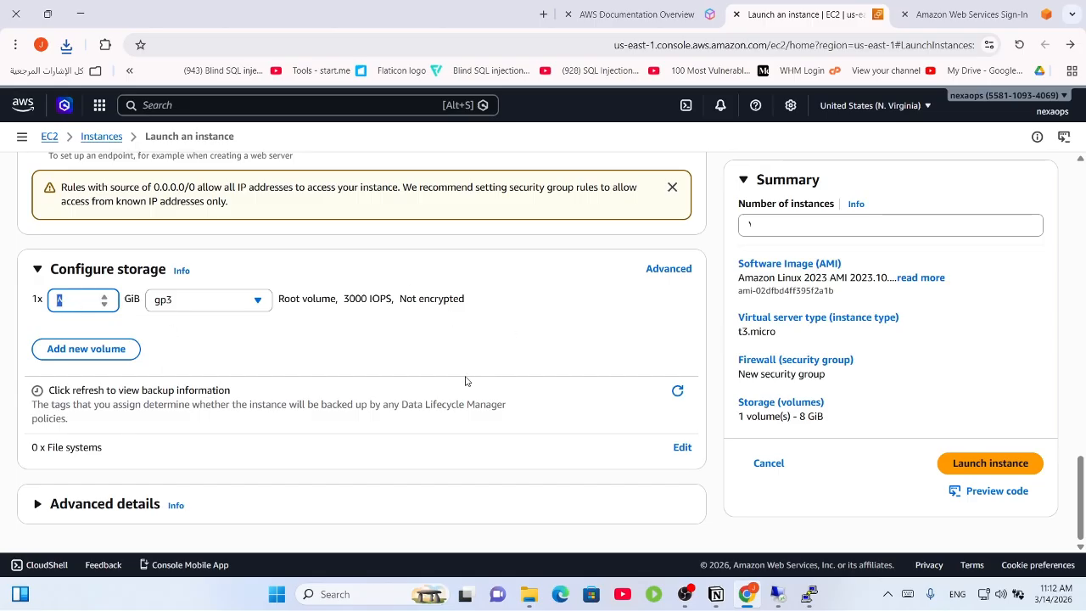
click(153, 509)
scroll(314, 453, down, 5)
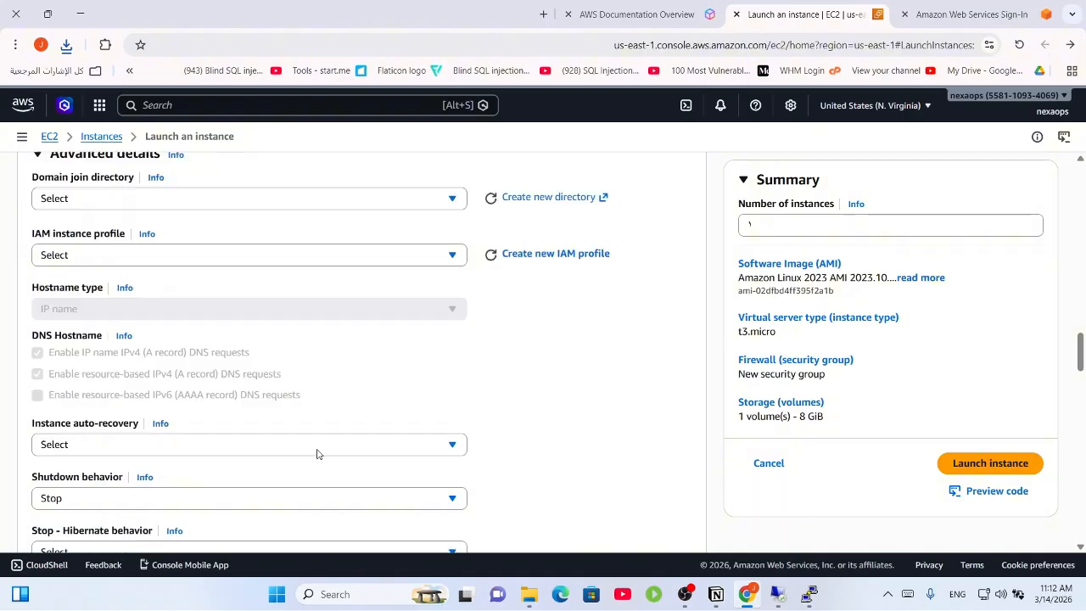
scroll(242, 326, down, 8)
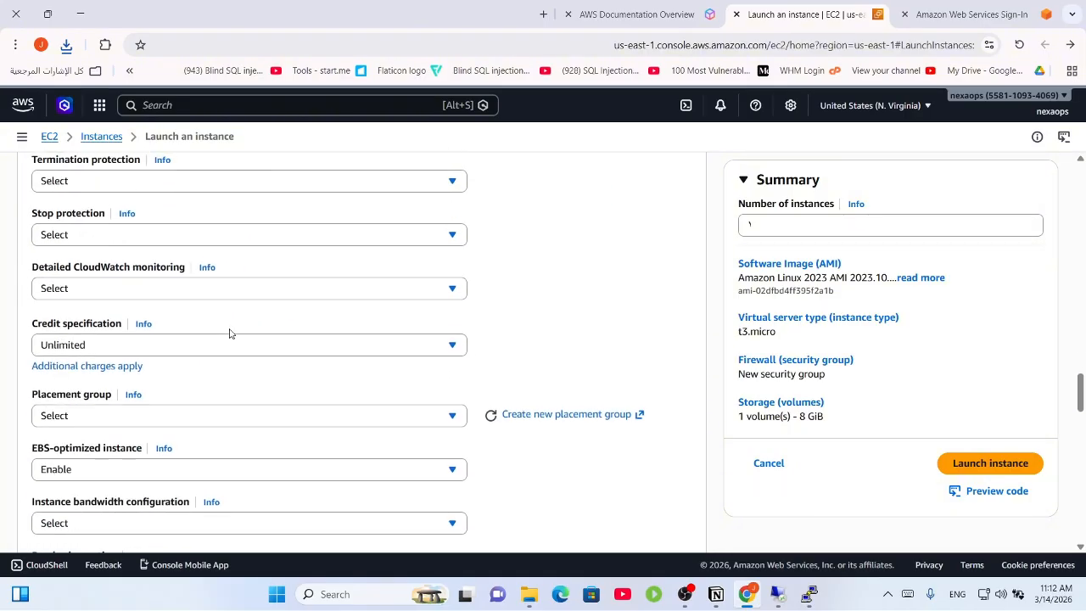
scroll(303, 404, down, 7)
scroll(303, 405, up, 8)
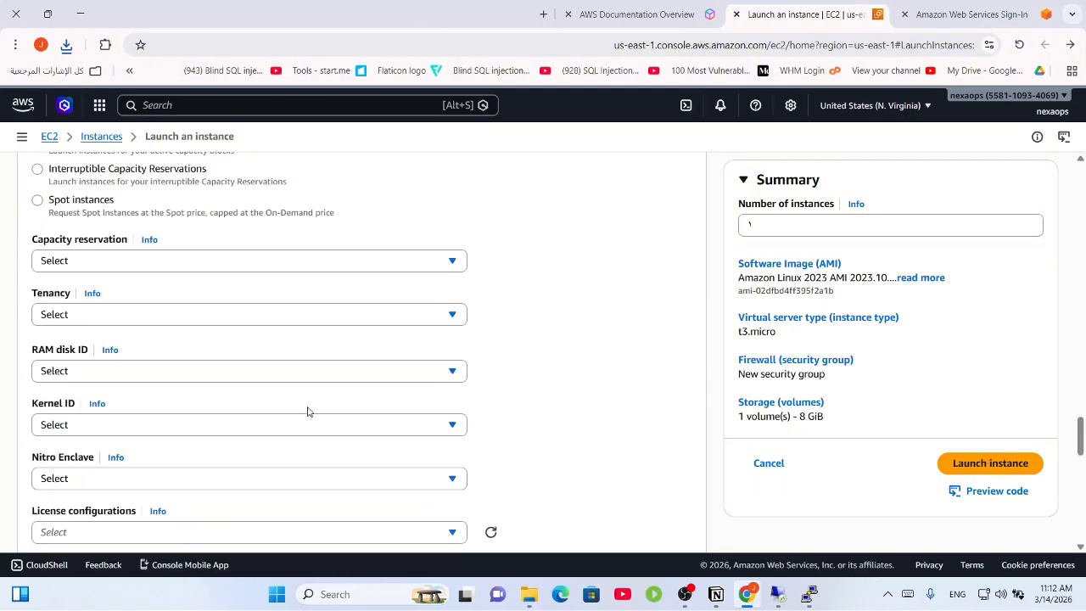
scroll(301, 405, up, 3)
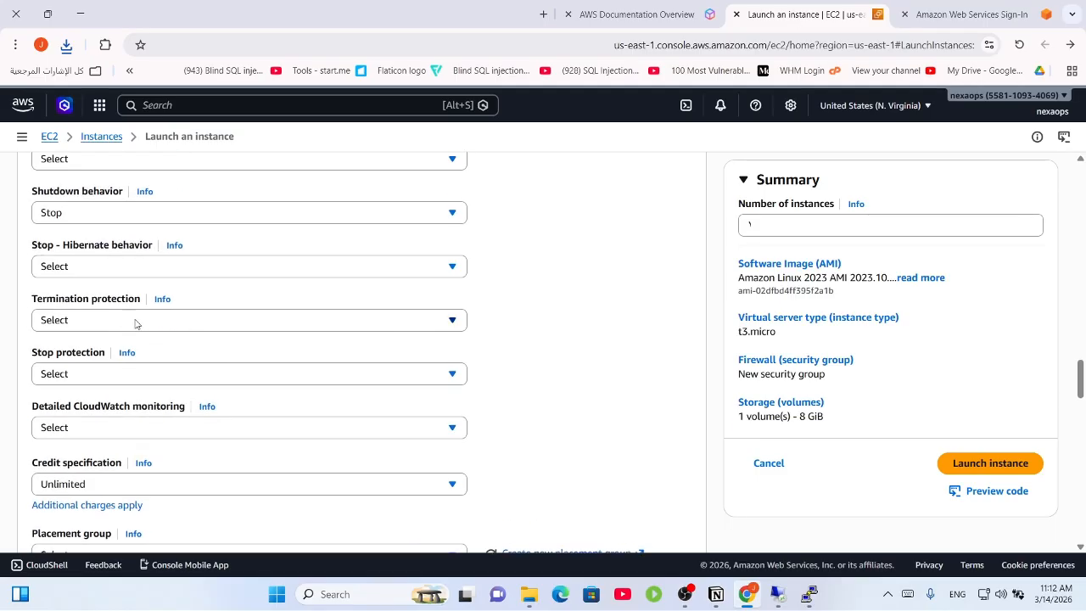
Set termination protection to Enable.
click(98, 326)
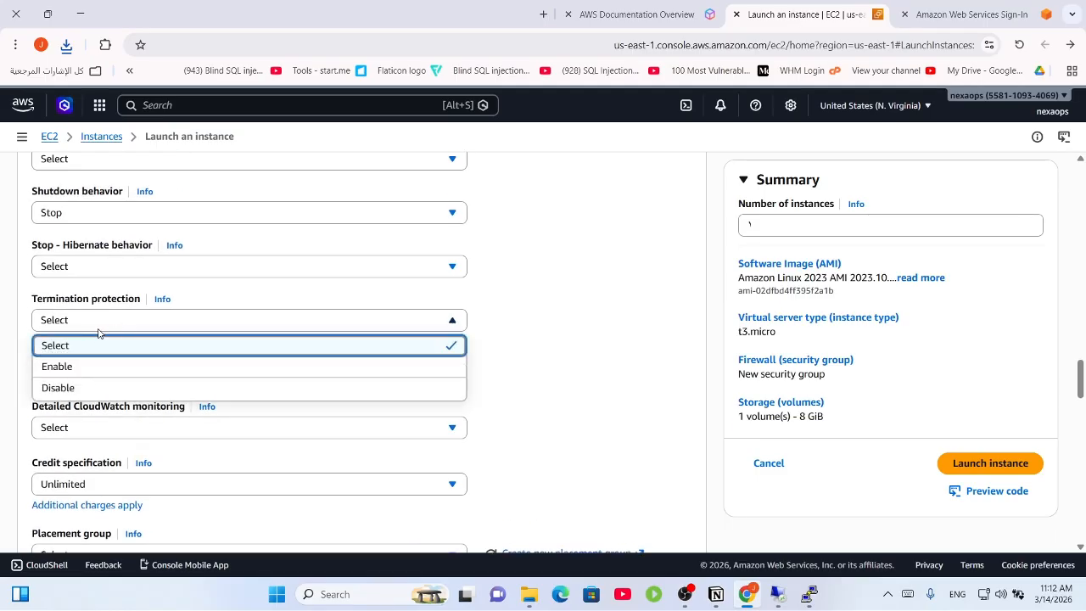
click(81, 370)
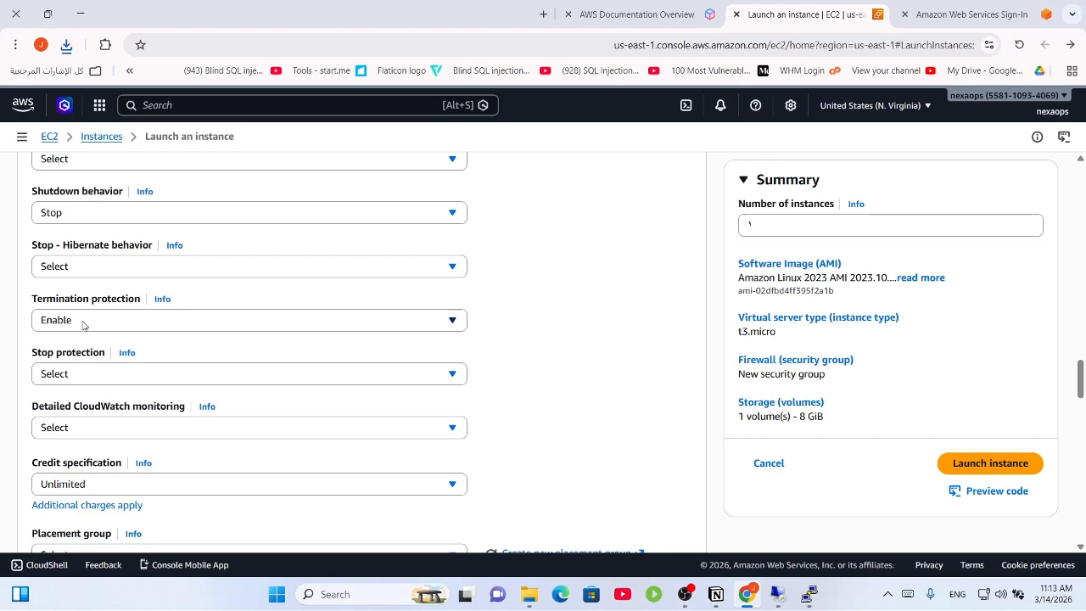
click(87, 320)
click(97, 325)
click(99, 377)
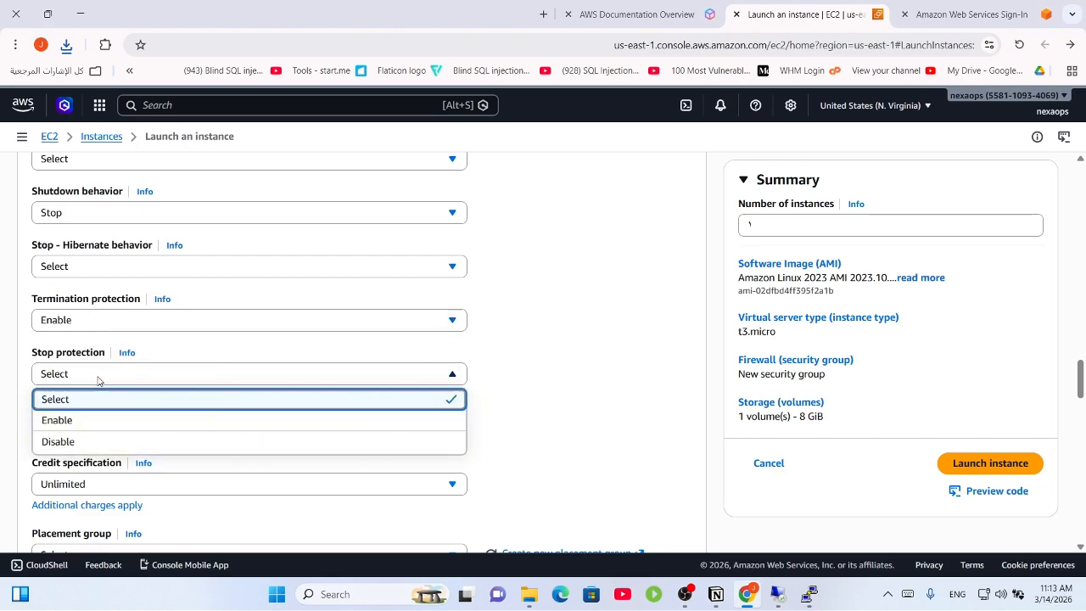
click(95, 378)
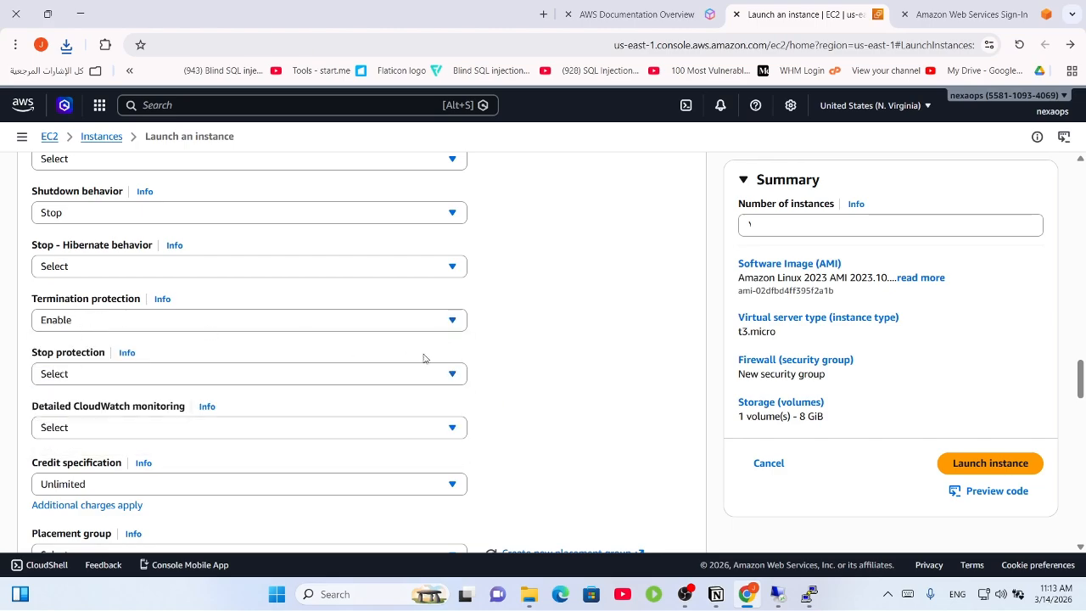
Launch the linux server instance.
scroll(521, 384, down, 3)
scroll(468, 436, down, 7)
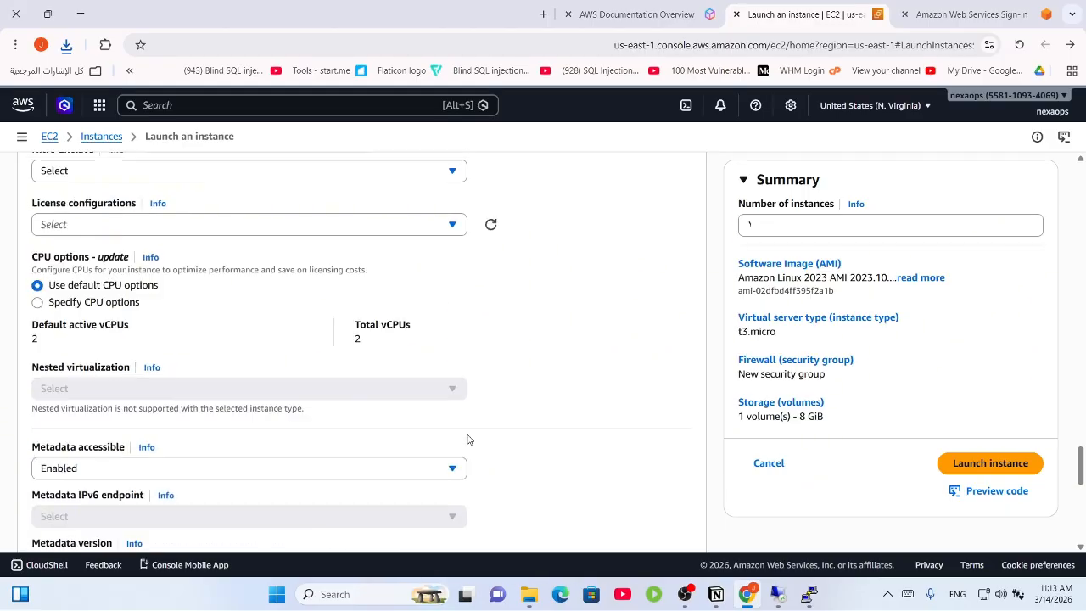
scroll(469, 440, up, 2)
scroll(467, 439, up, 2)
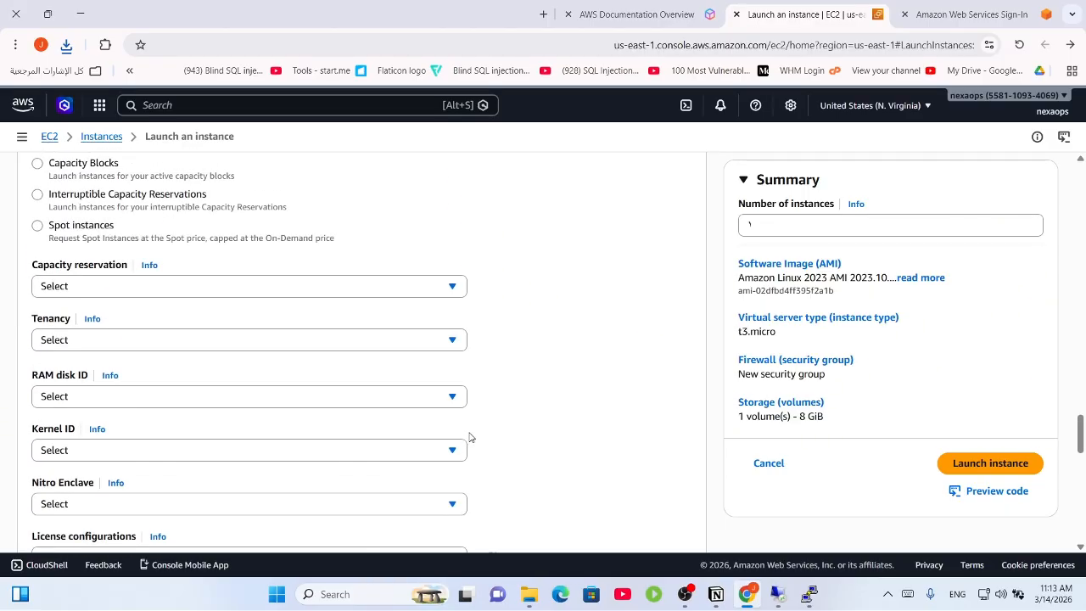
scroll(470, 437, down, 10)
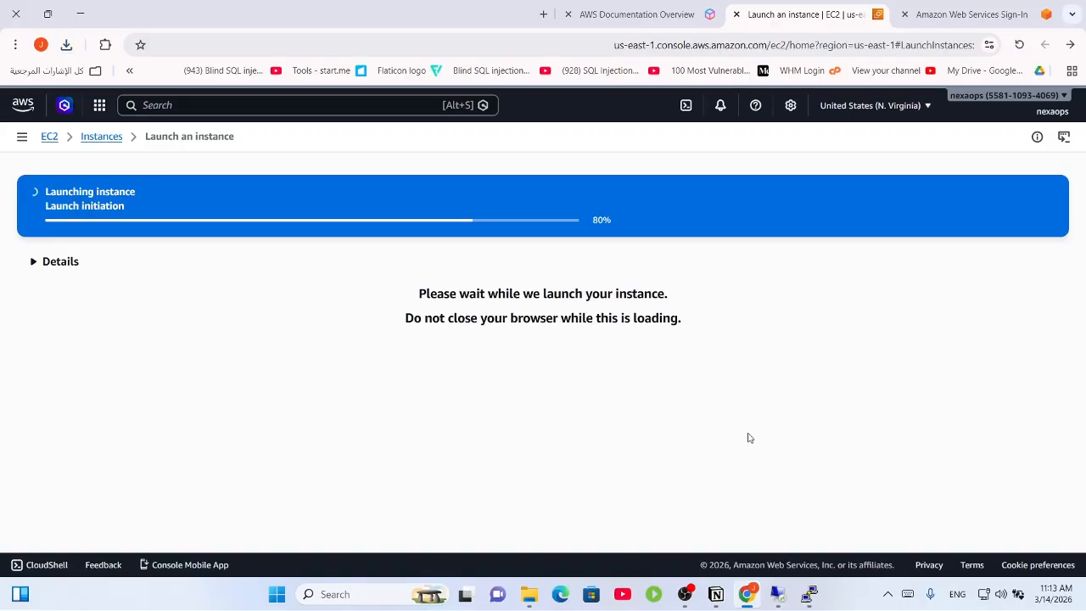
click(684, 594)
click(685, 594)
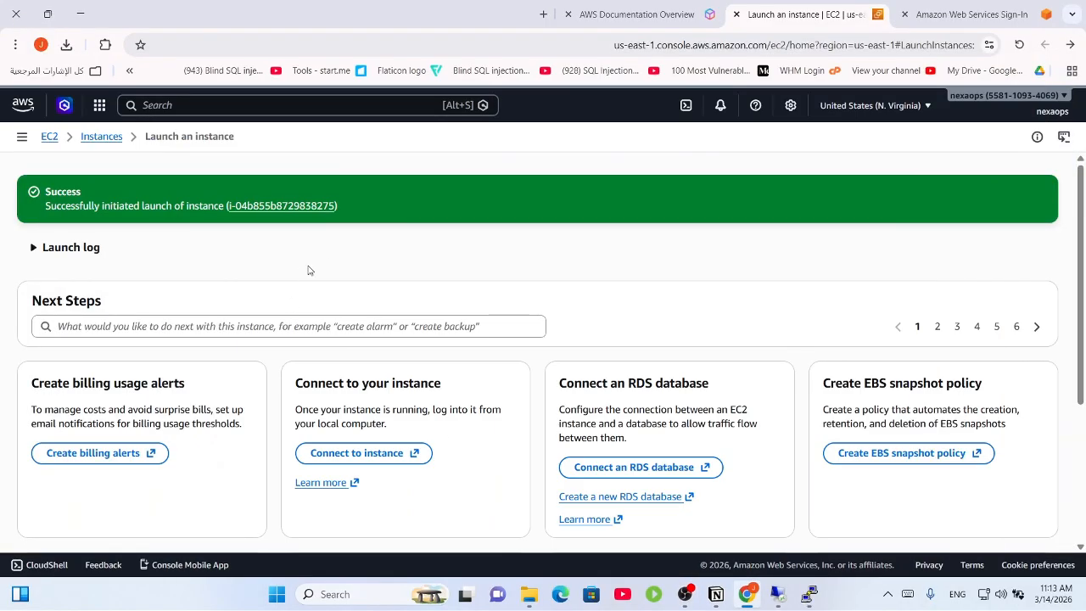
Return to the Instances list and select the linux server instance to view its details.
click(102, 137)
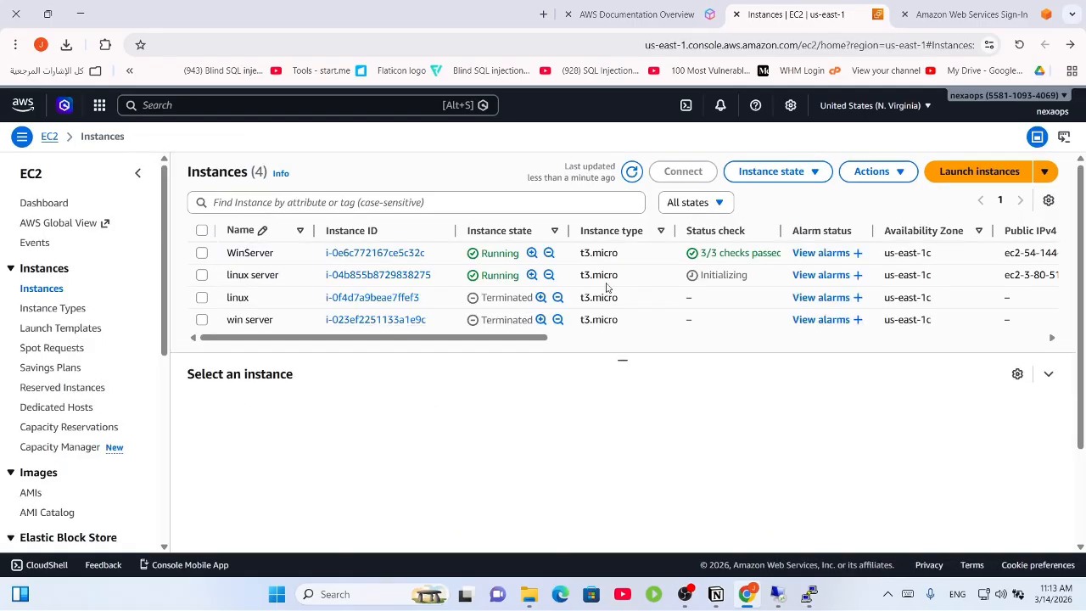
click(202, 275)
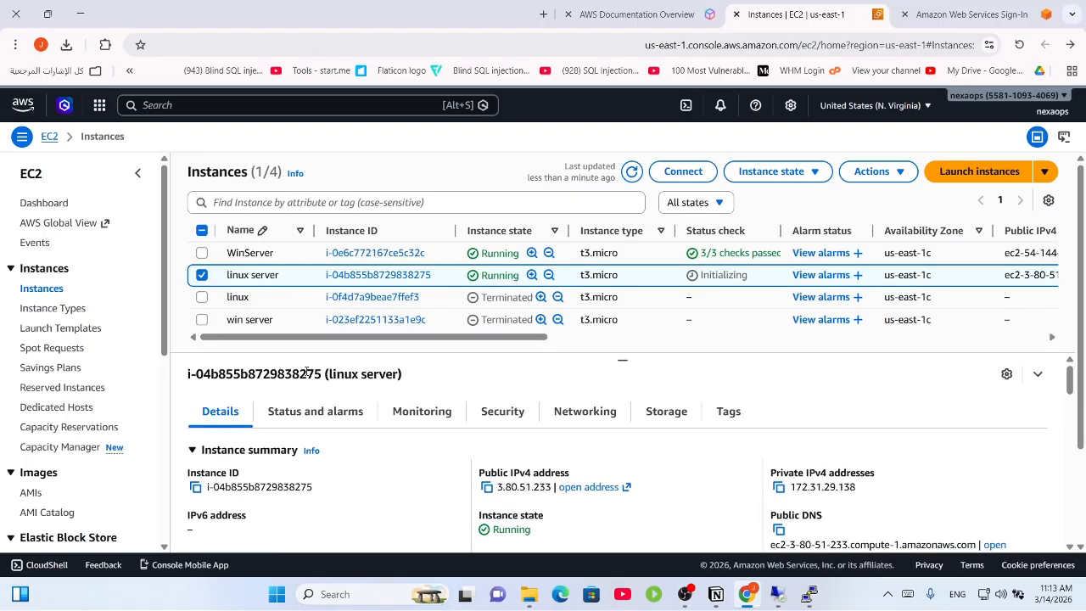
scroll(437, 468, down, 1)
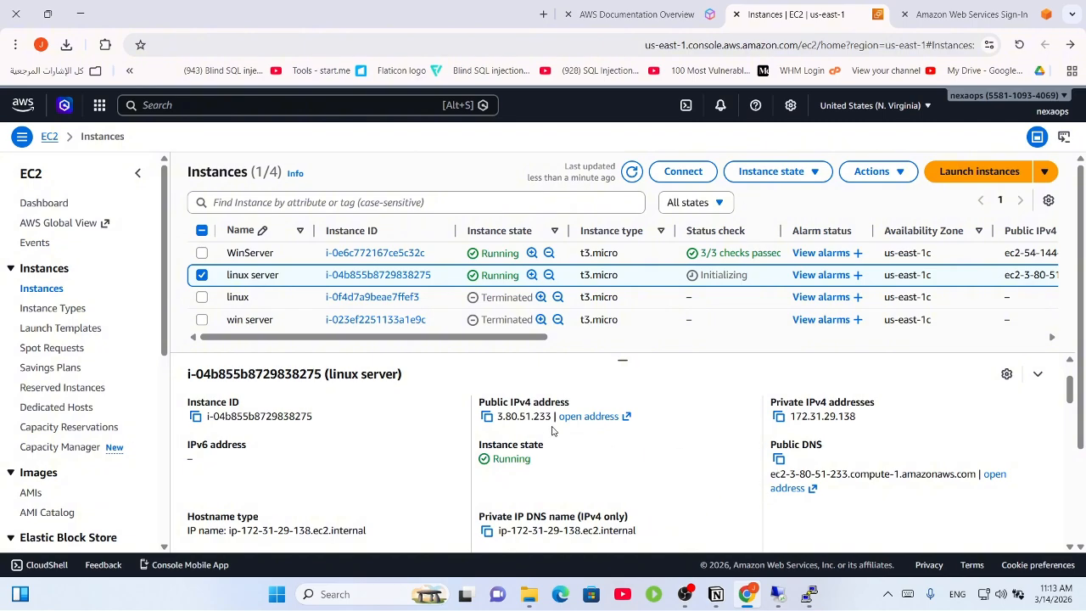
scroll(551, 431, up, 1)
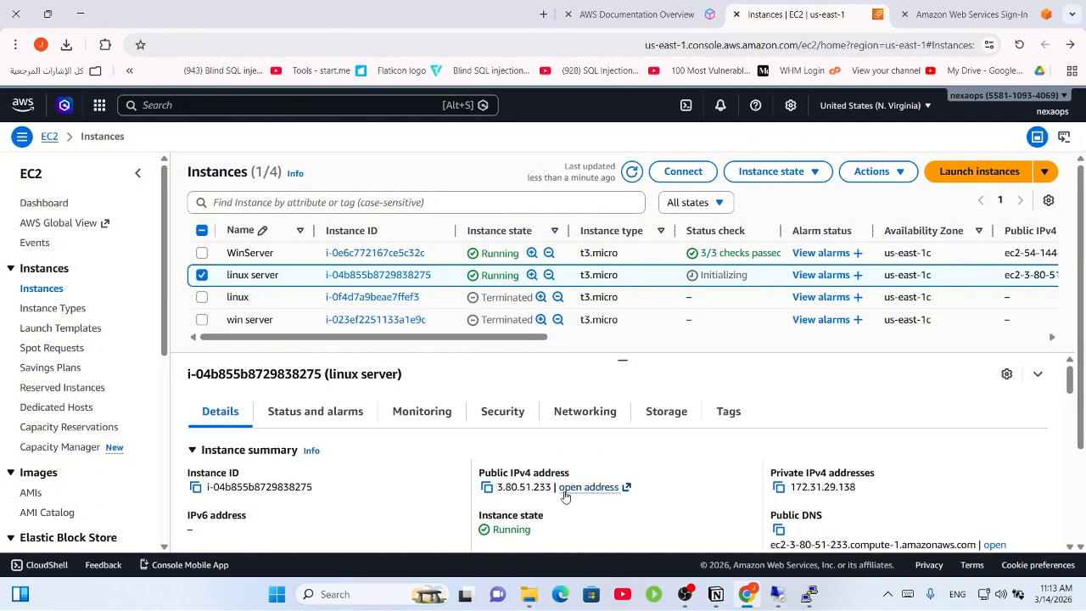
Copy the linux server's public IPv4 address and paste it as the Host Name in PuTTY.
click(487, 487)
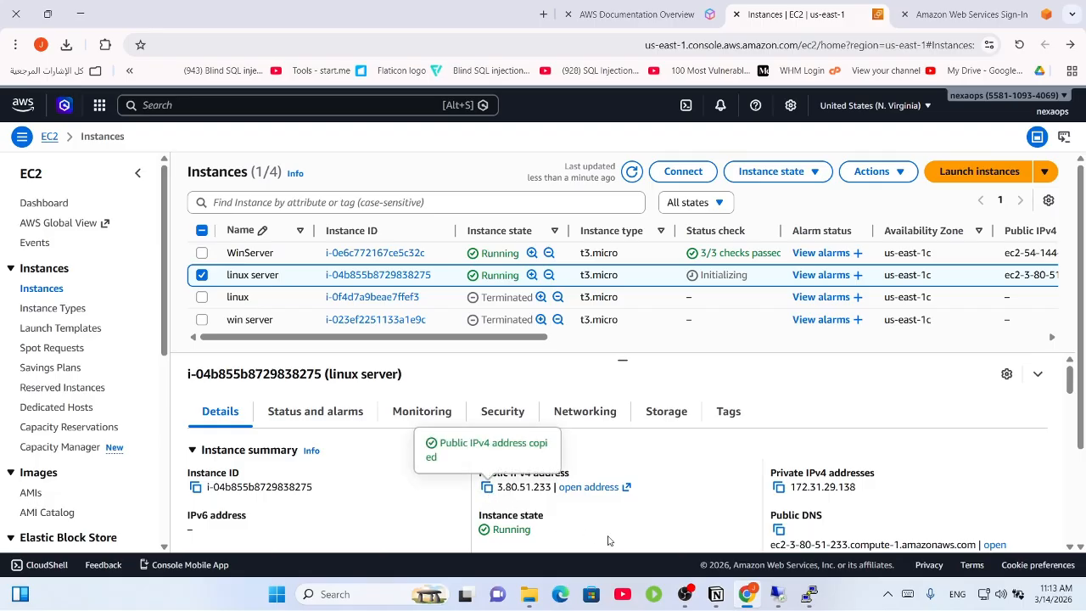
click(811, 594)
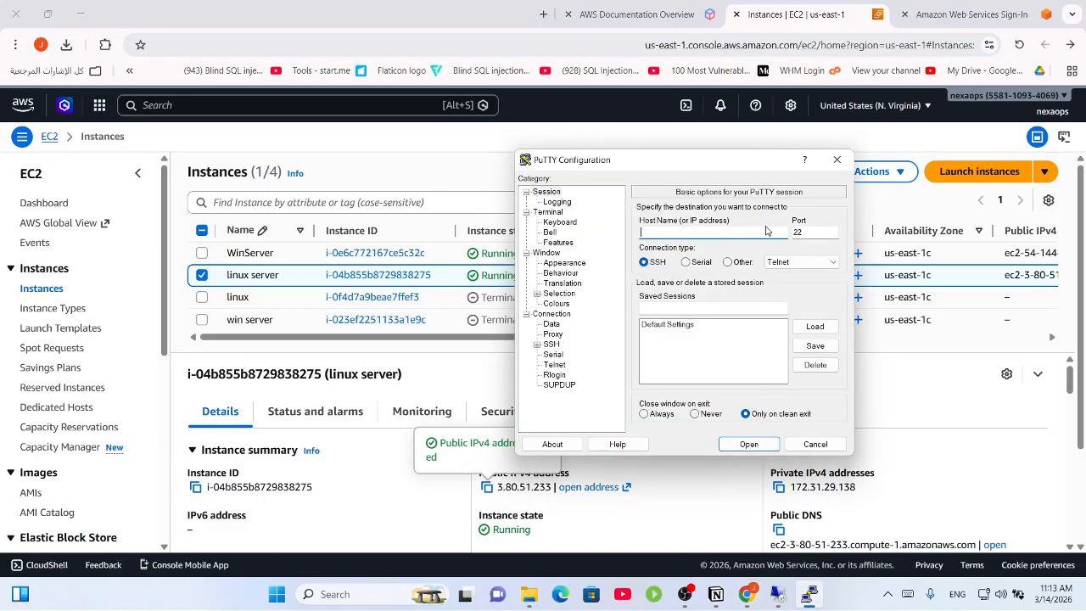
right_click(712, 233)
click(728, 299)
drag(725, 166, 612, 128)
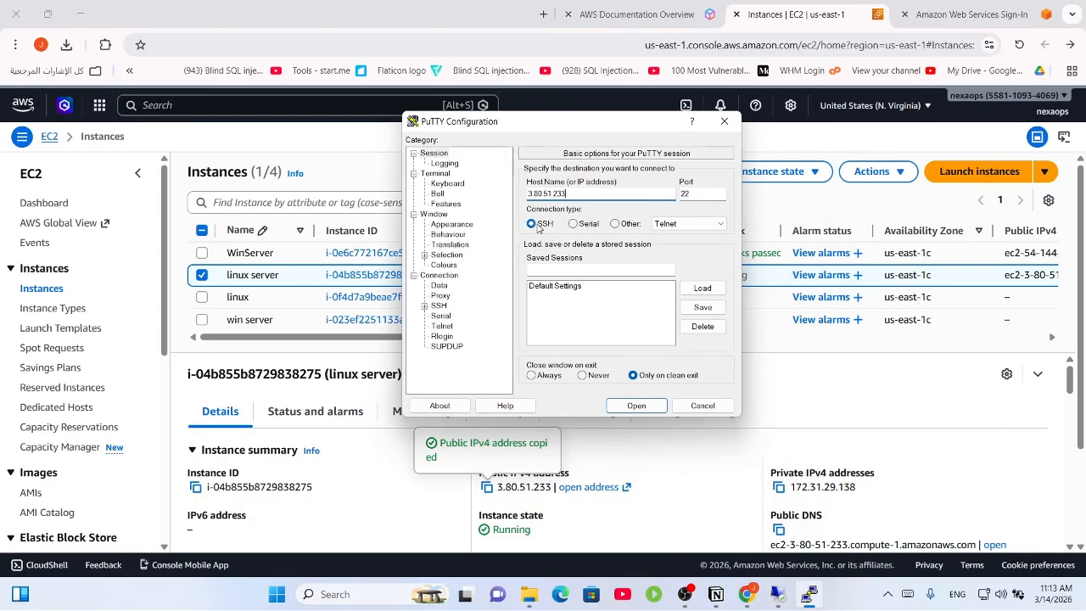
Try to save the PuTTY session under the name linux.
click(575, 268)
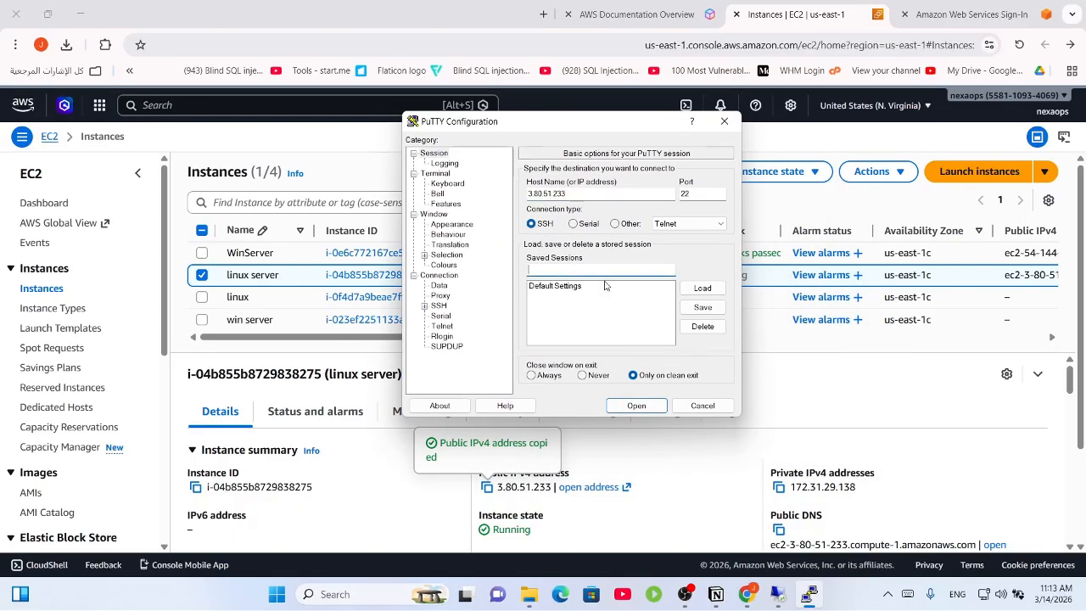
click(701, 289)
click(602, 270)
text(lin)
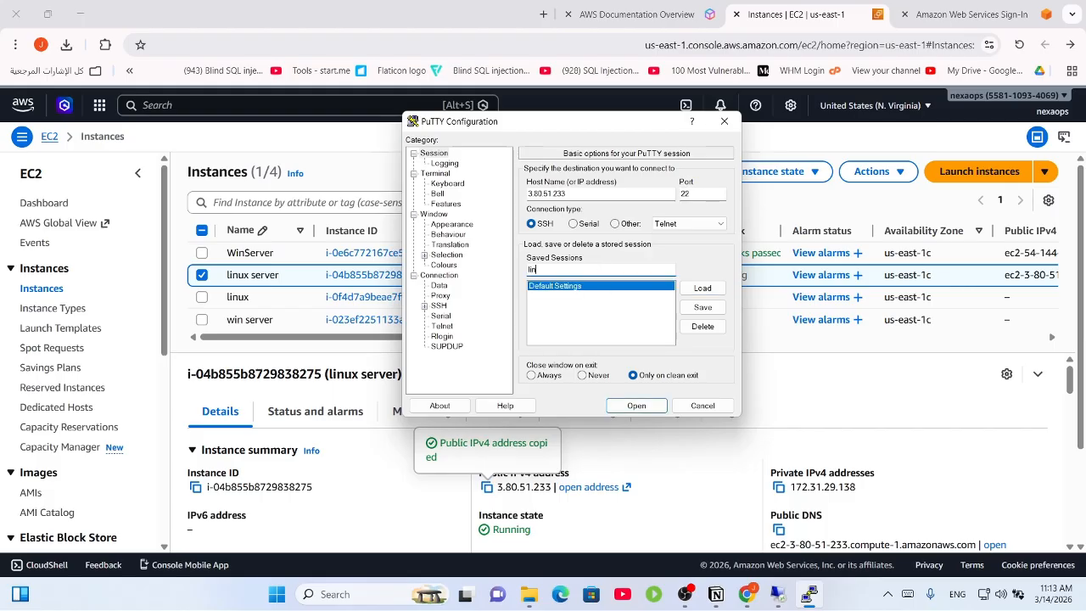
text(ux)
click(692, 291)
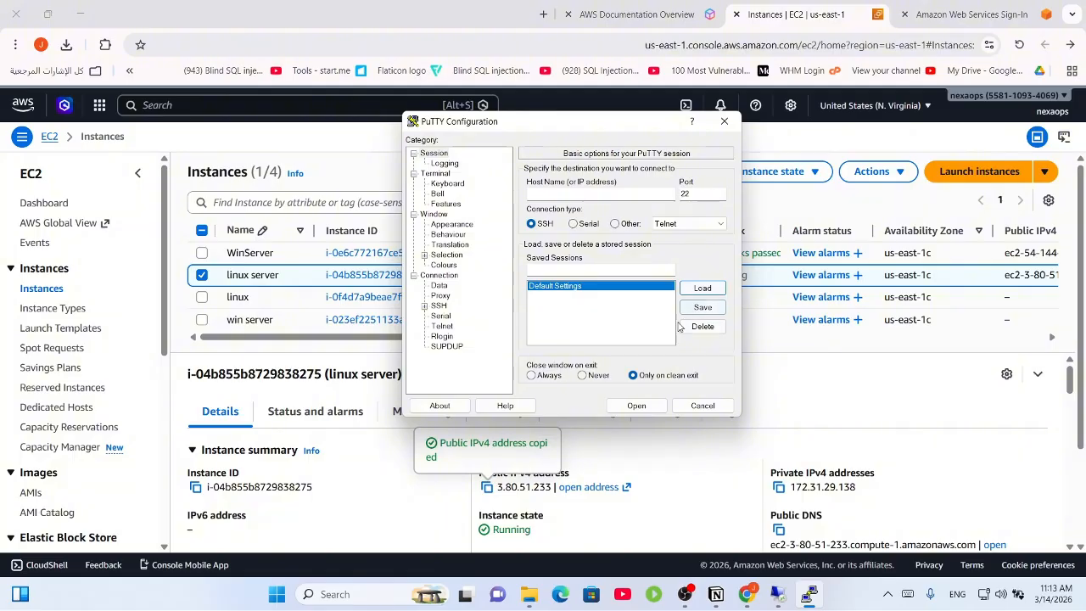
Paste the linux server's public IPv4 address 3.80.51.233 into the Host Name field again.
click(627, 193)
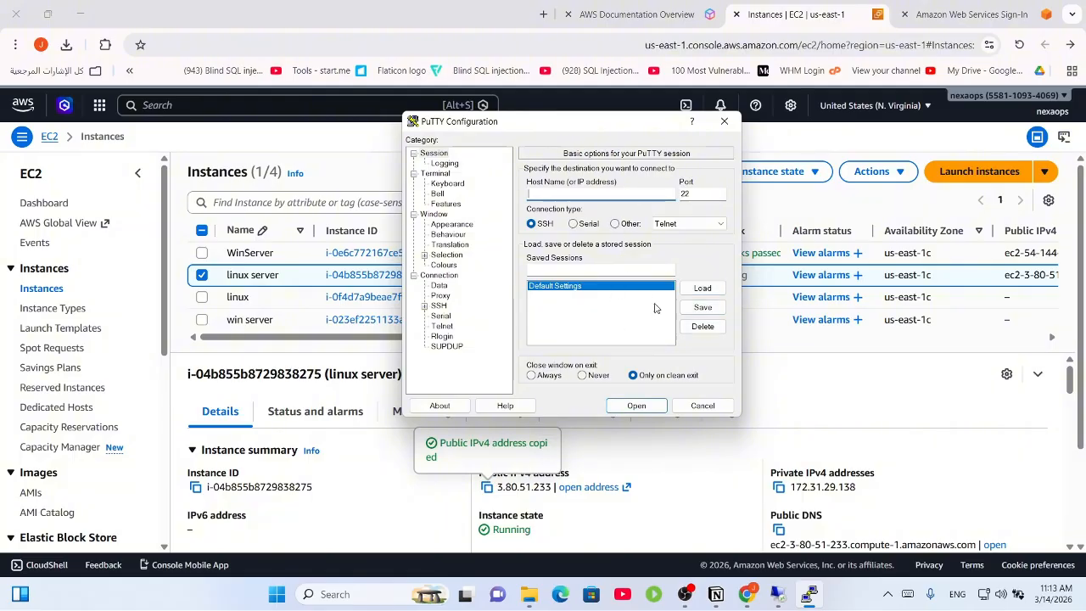
right_click(615, 195)
click(645, 254)
click(618, 309)
click(604, 269)
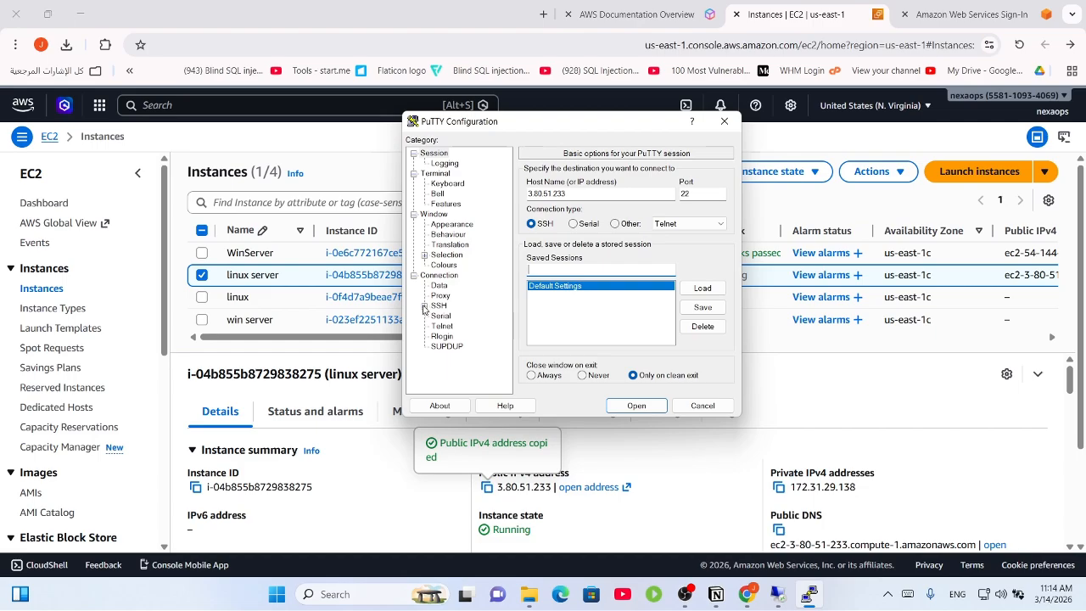
click(381, 323)
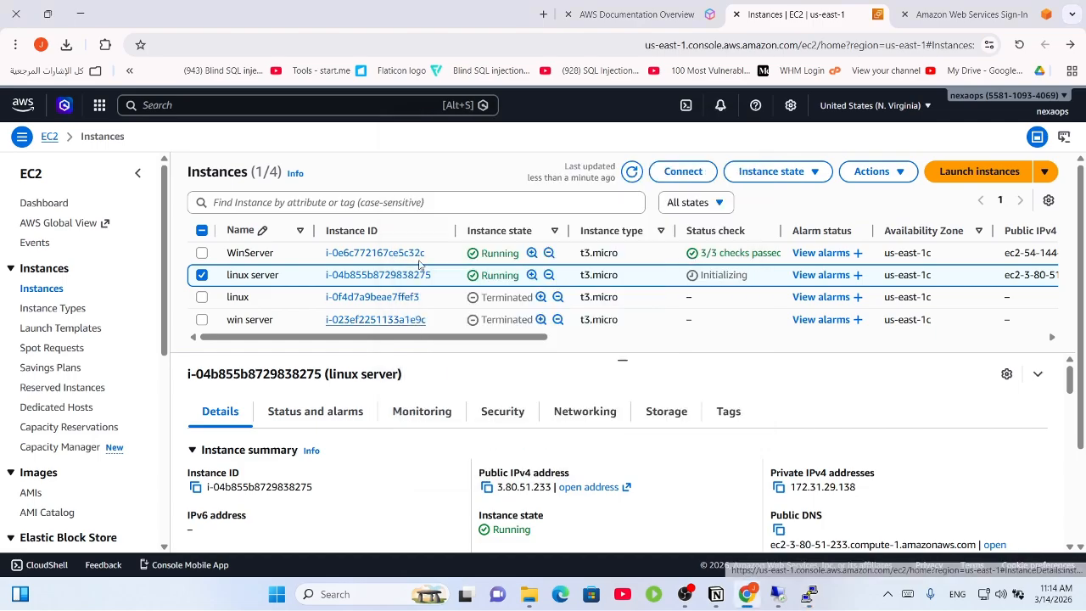
click(685, 593)
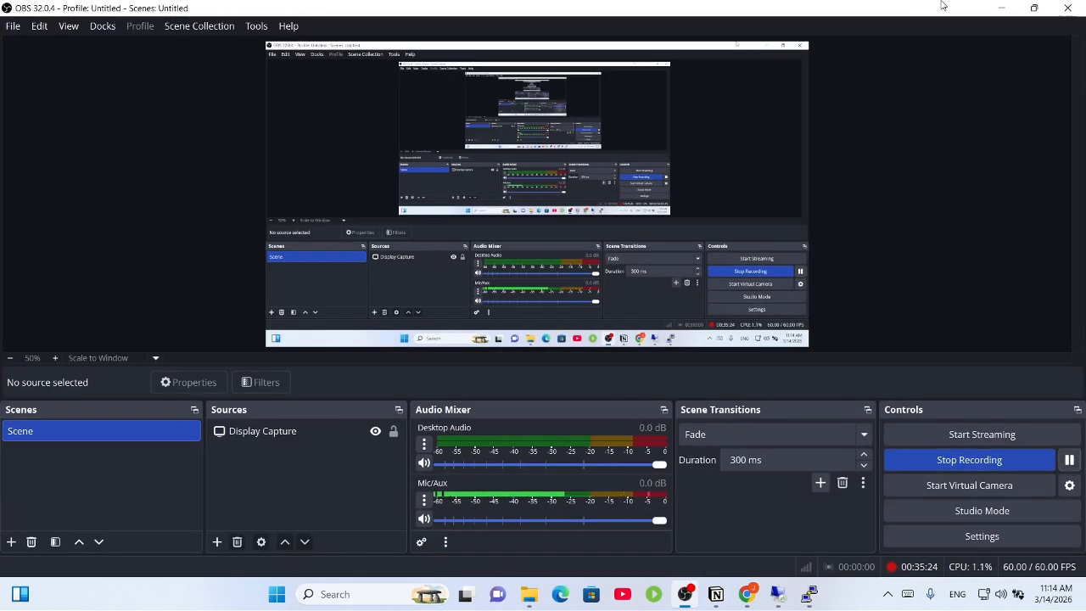
click(1002, 7)
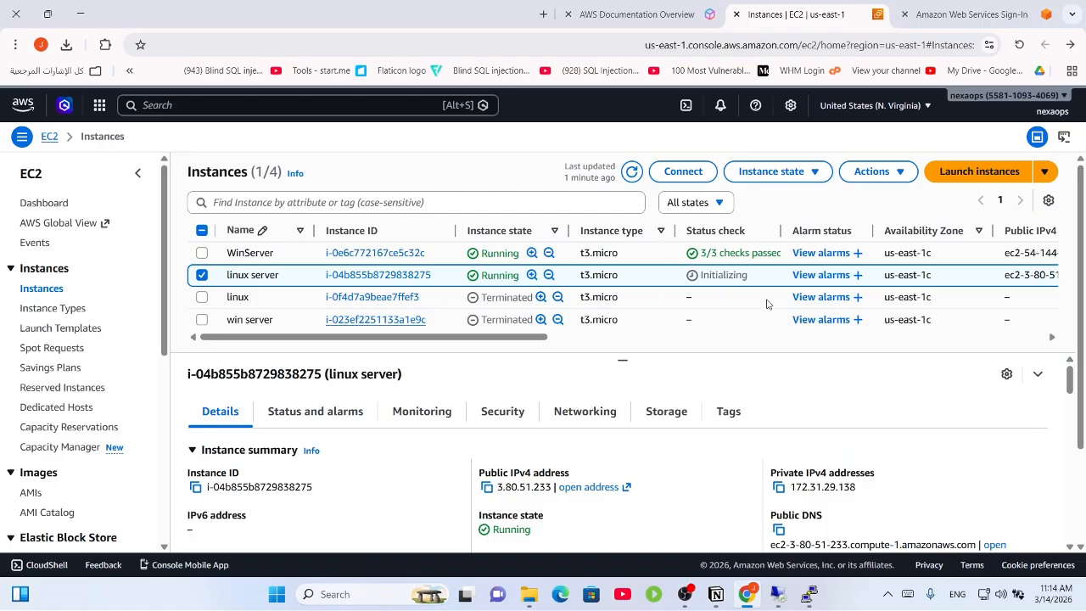
click(1001, 596)
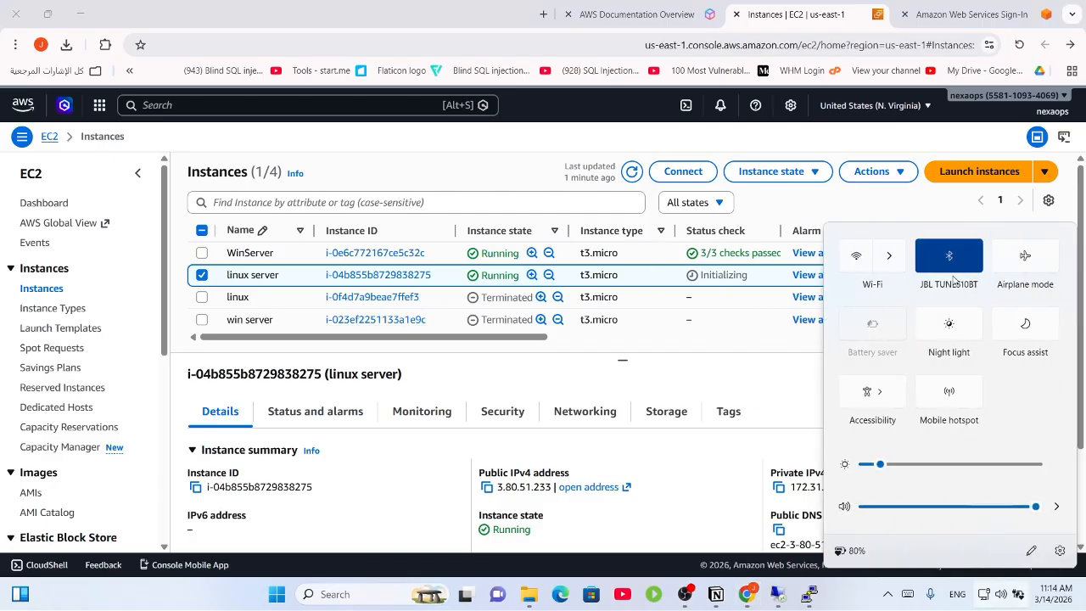
click(685, 594)
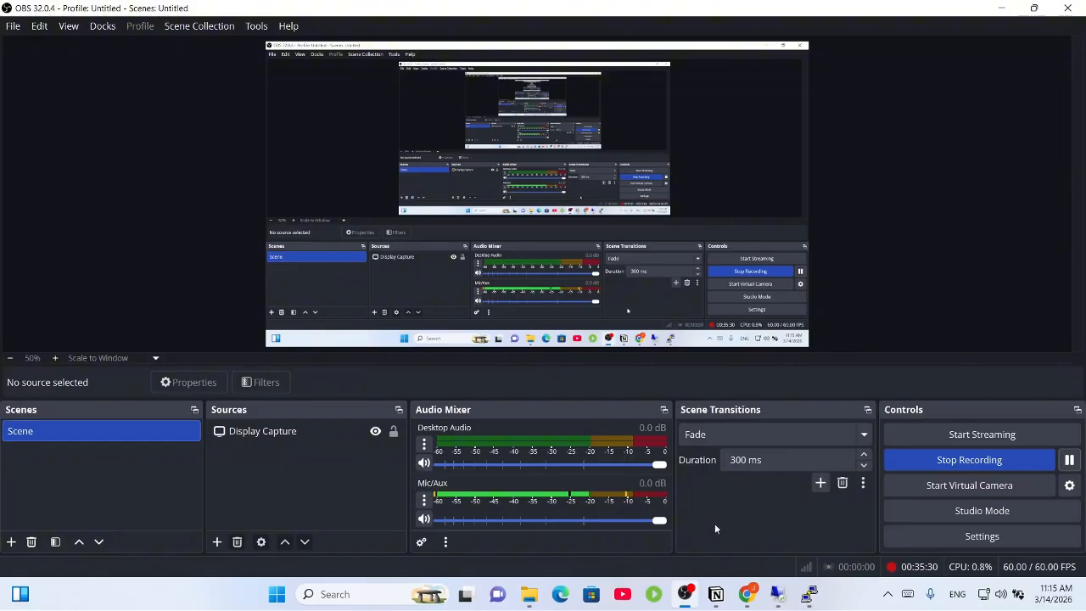
click(1003, 7)
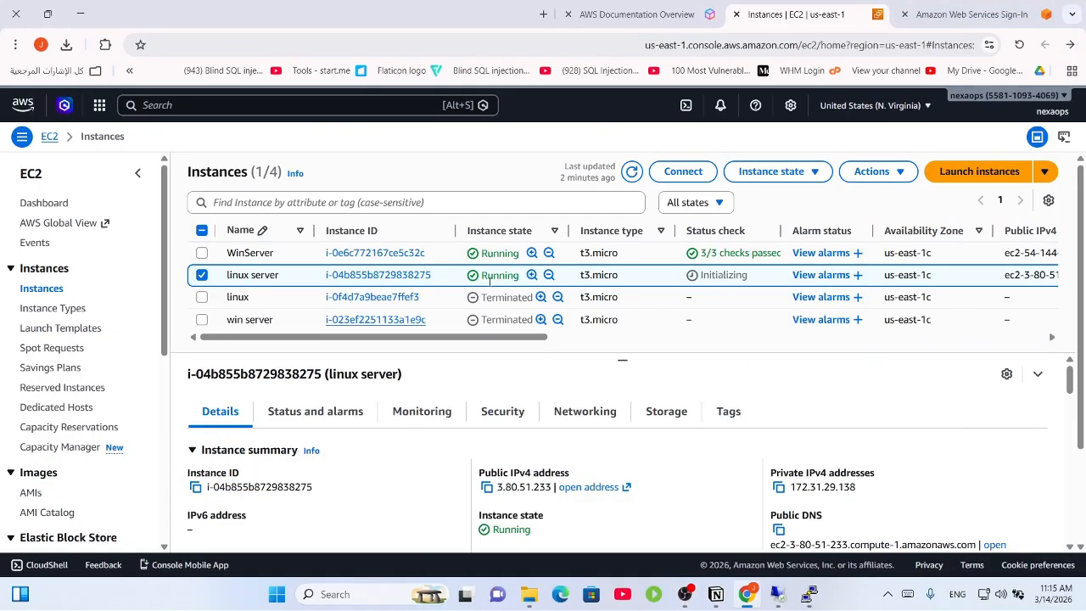
scroll(359, 439, down, 3)
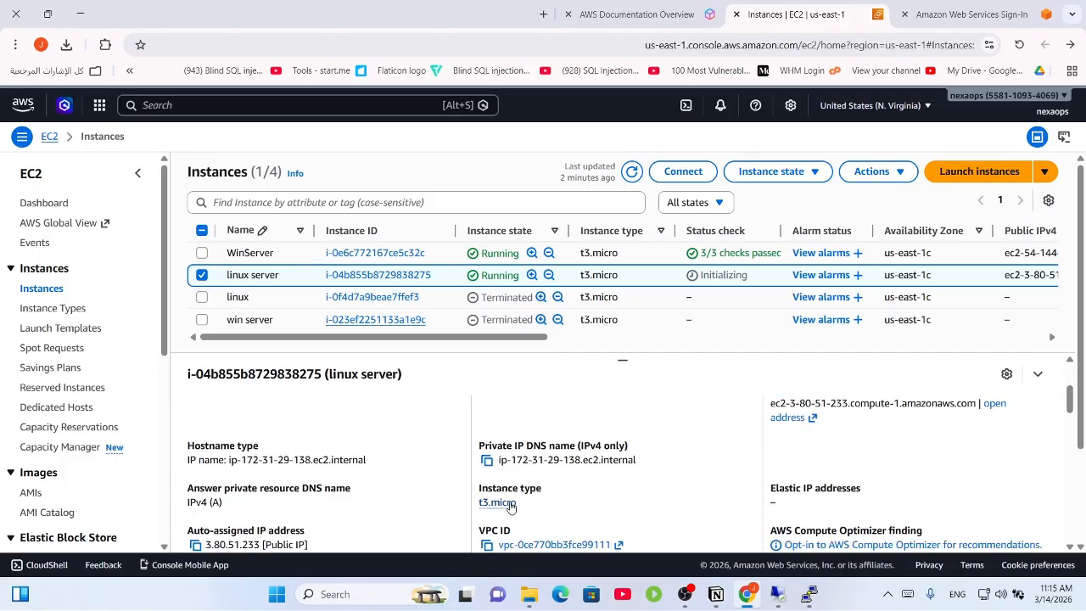
scroll(510, 500, up, 3)
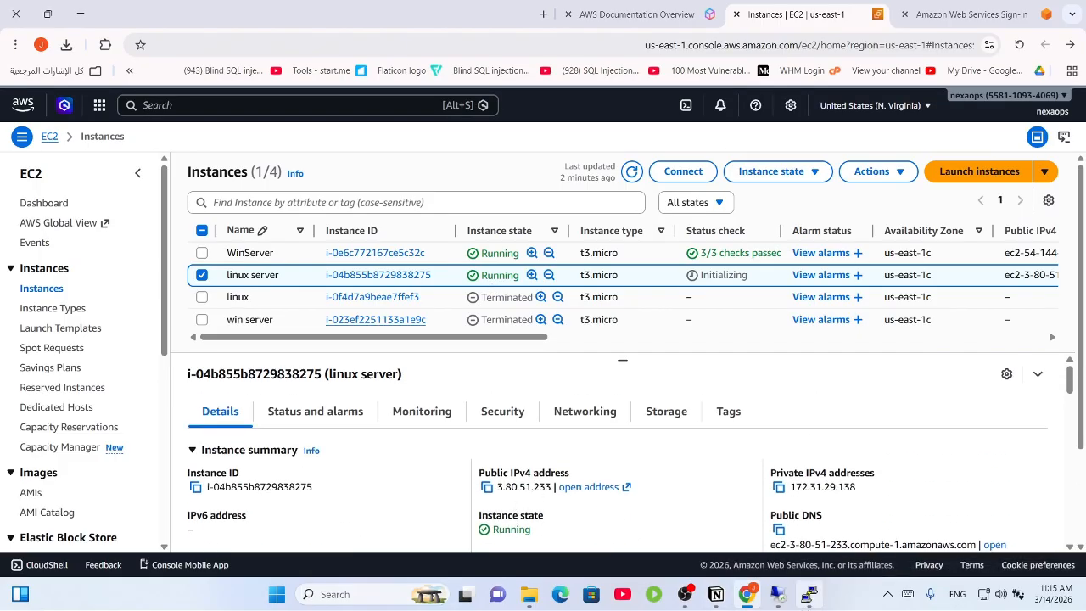
Under SSH Auth Credentials, choose the private key file linuxkey.ppk from the Downloads folder.
click(808, 594)
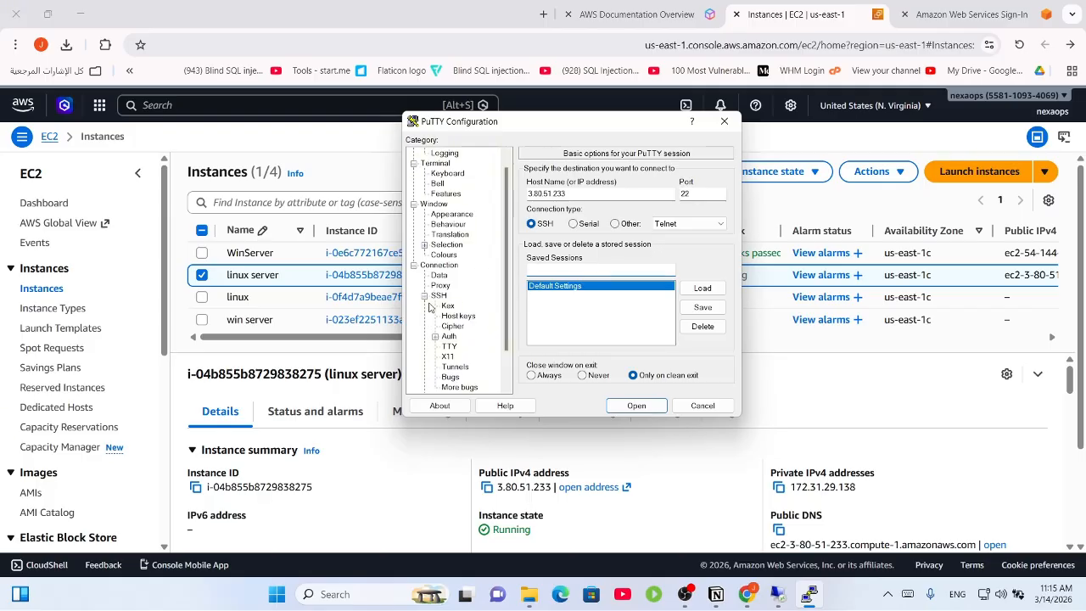
click(427, 305)
click(449, 336)
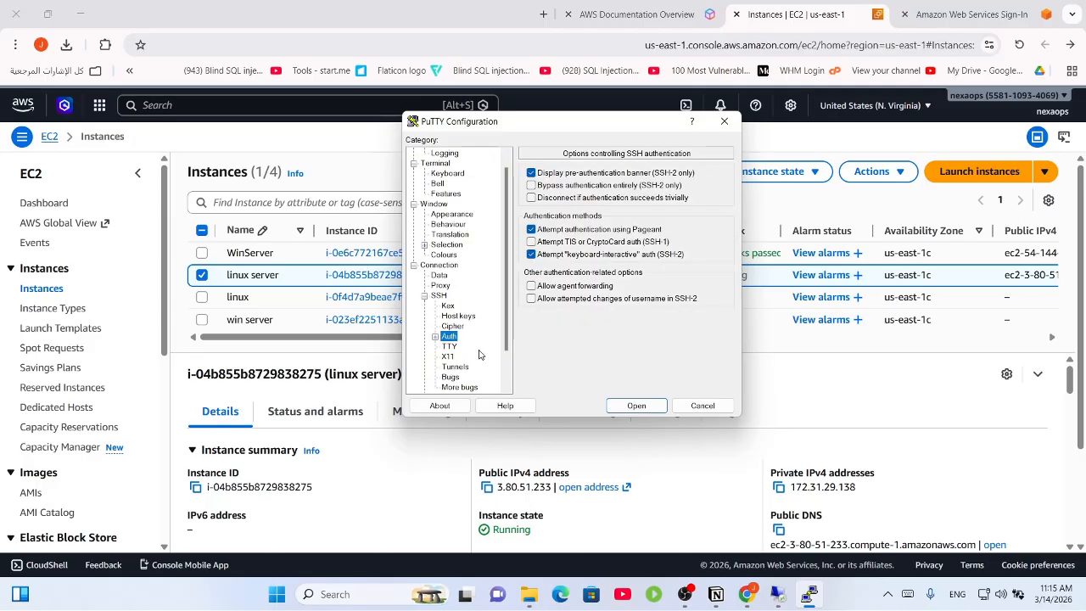
double_click(451, 341)
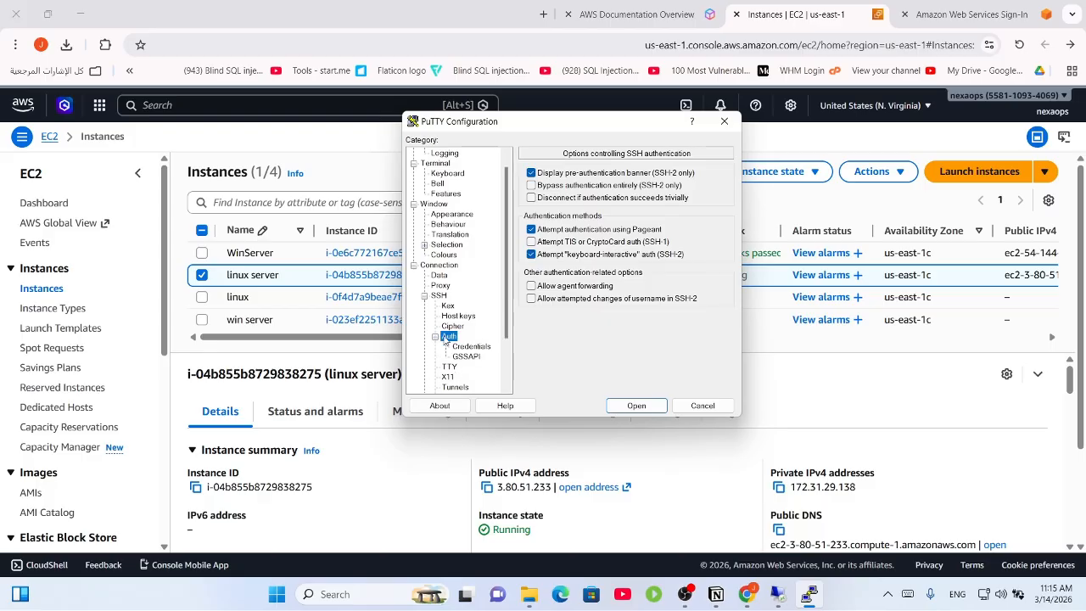
click(473, 351)
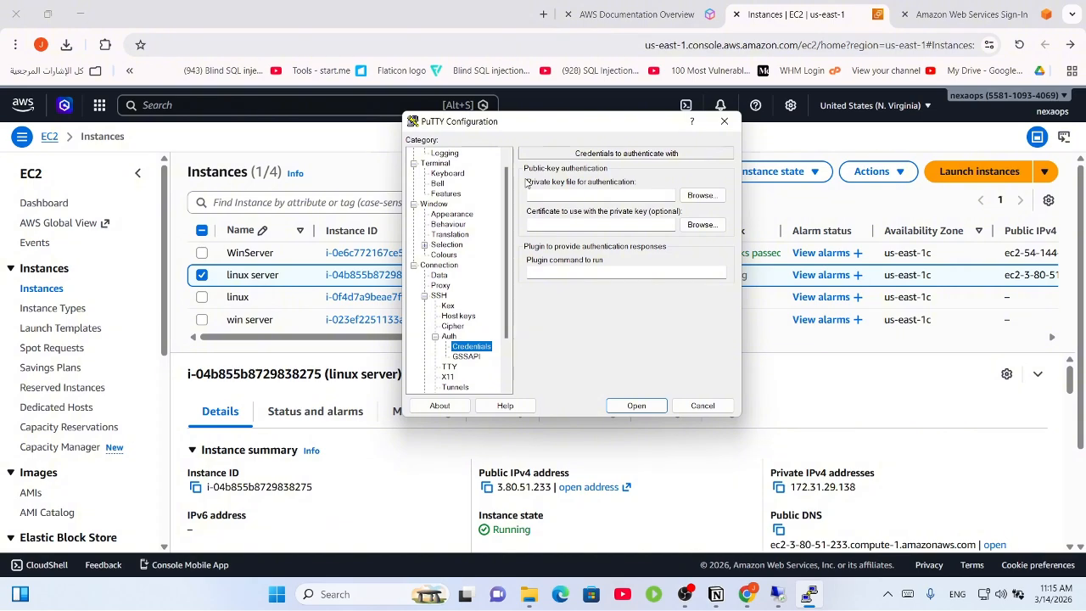
click(701, 195)
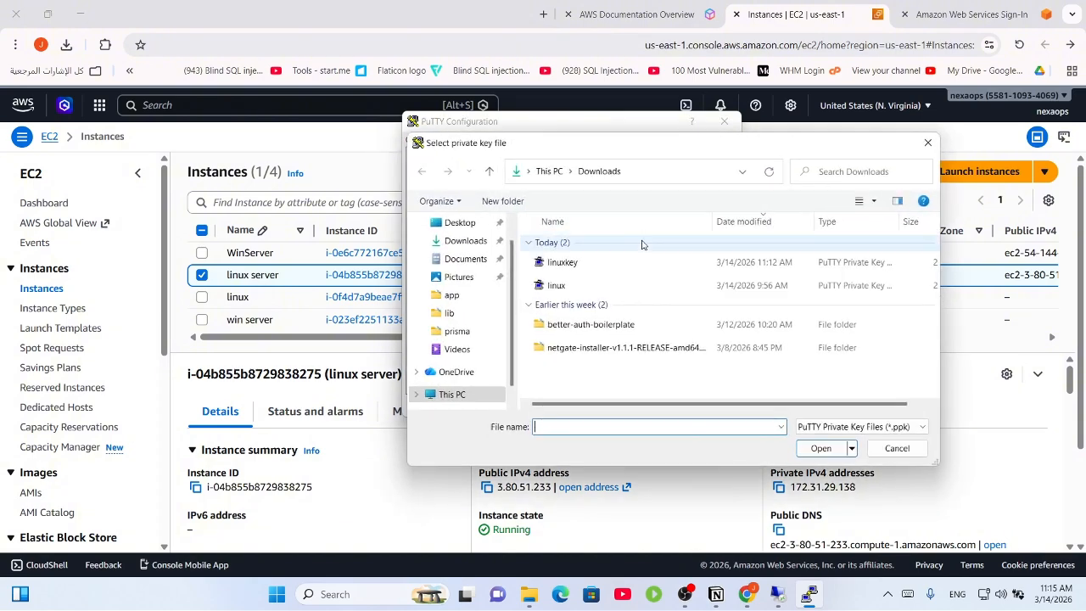
double_click(593, 265)
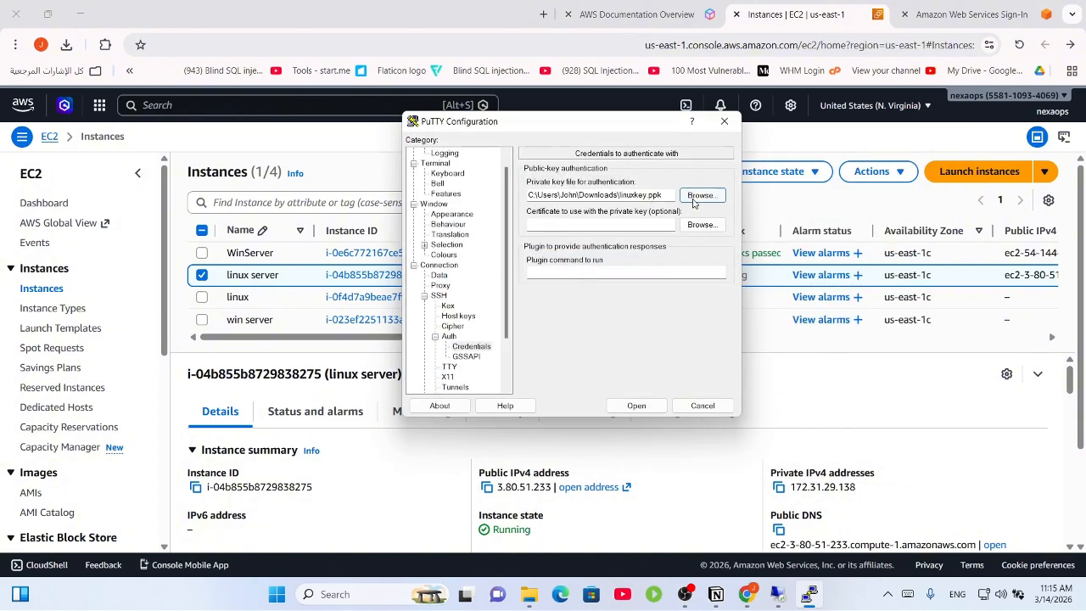
Open the SSH connection to the linux server and move the PuTTY terminal window aside.
click(638, 408)
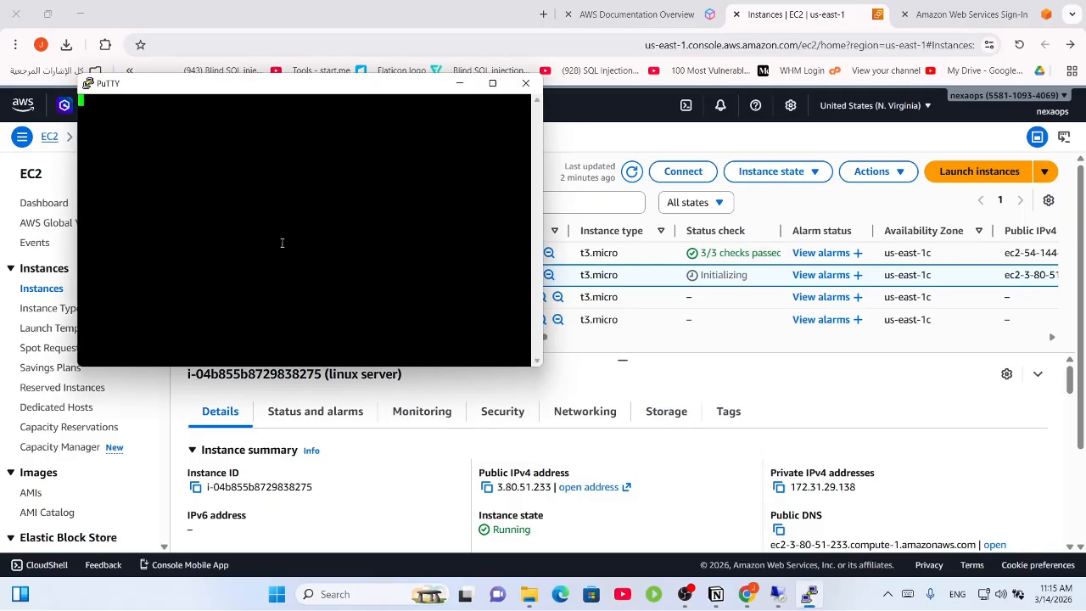
click(351, 392)
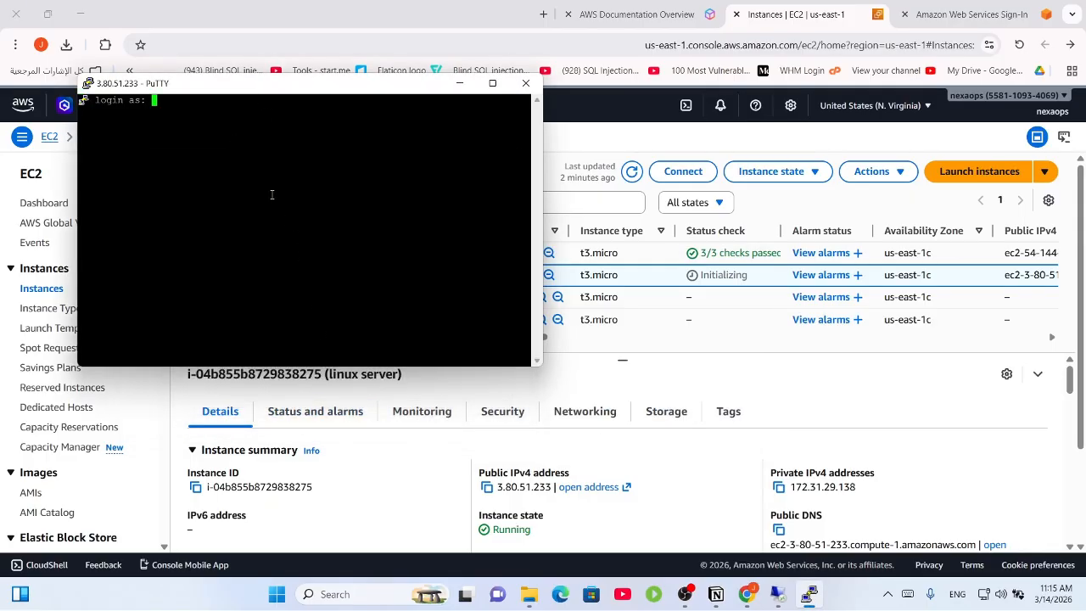
drag(253, 83, 402, 116)
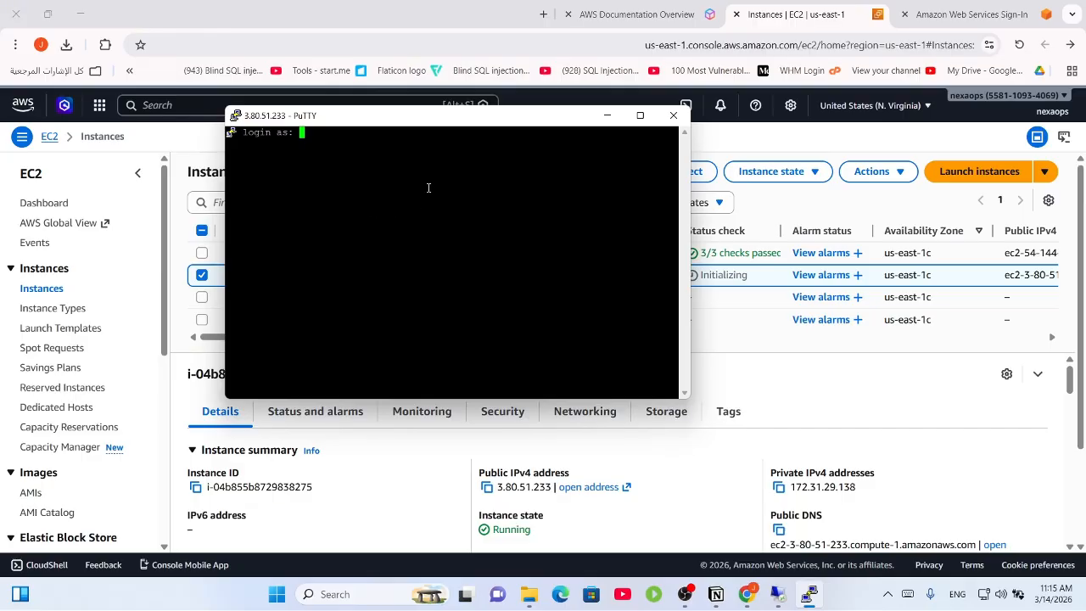
drag(404, 124, 632, 157)
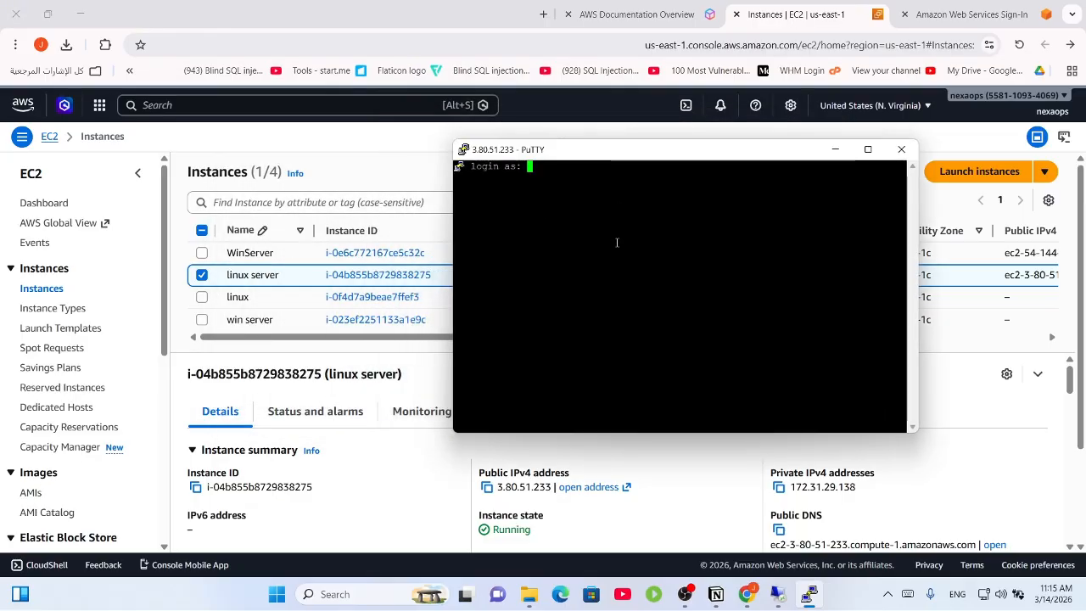
drag(652, 154, 641, 302)
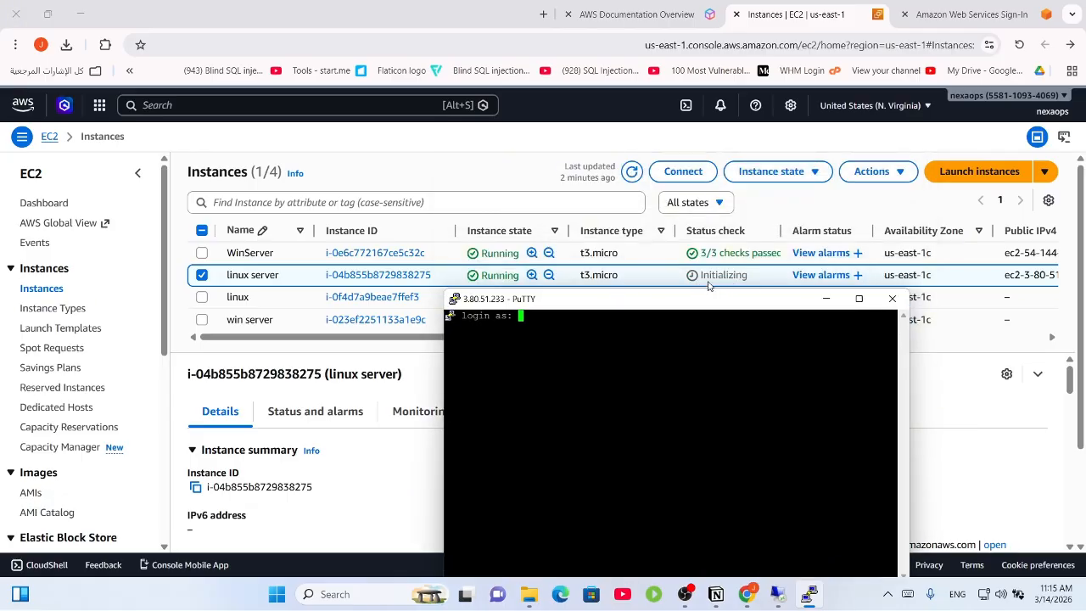
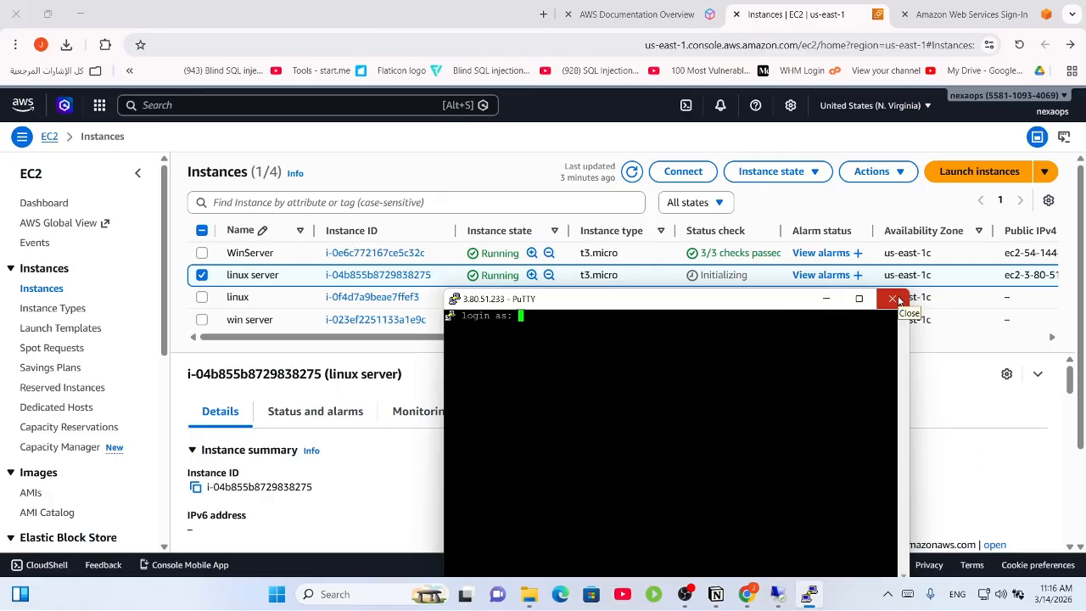
Close the PuTTY session to the linux server and confirm the exit.
click(895, 299)
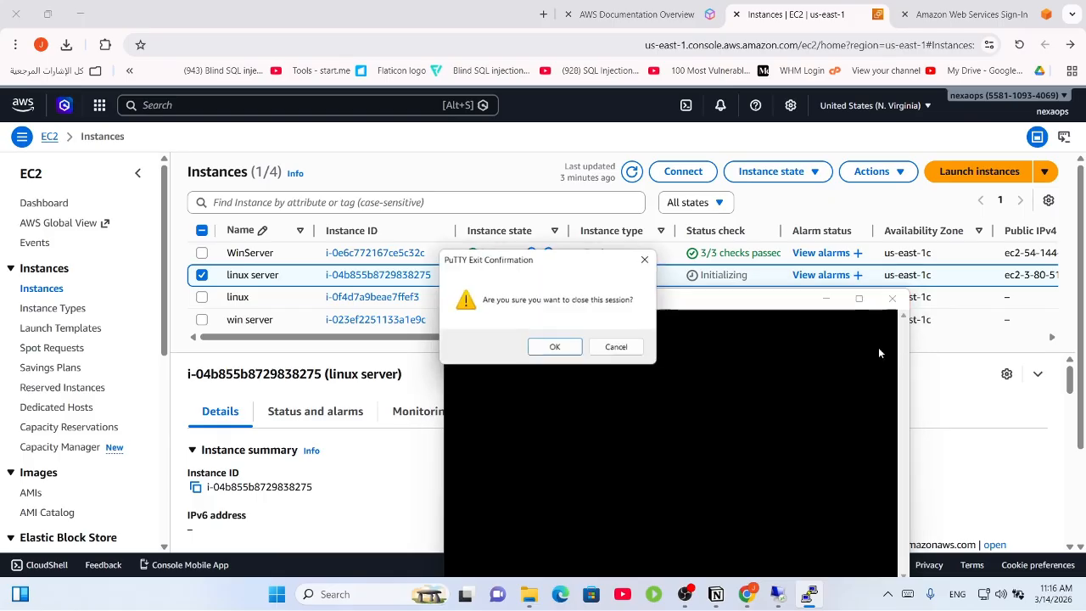
click(547, 350)
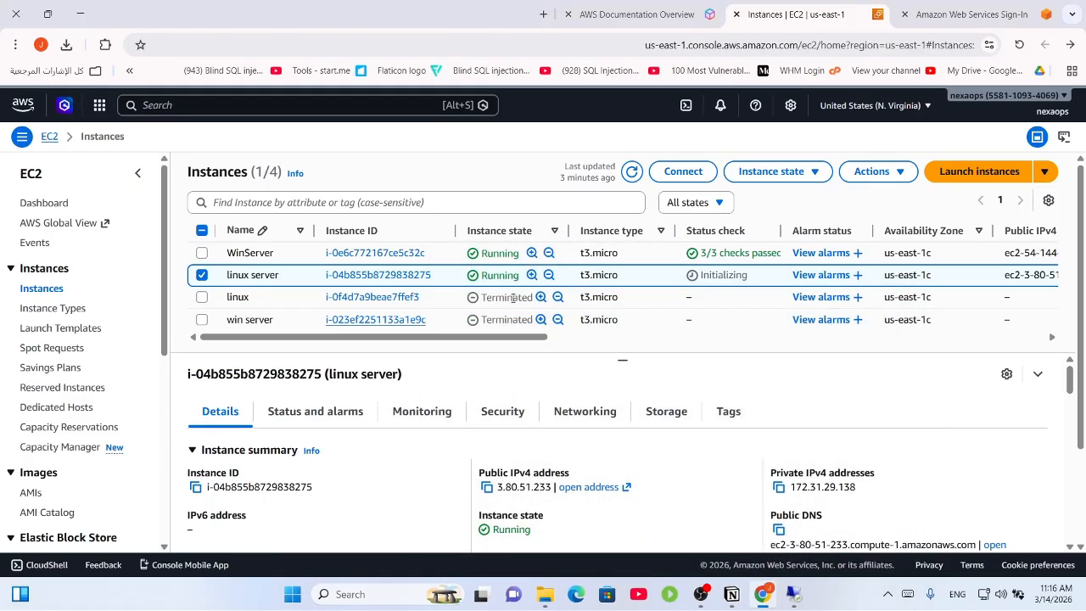
Reload the EC2 Instances page and select the linux server instance.
click(1019, 44)
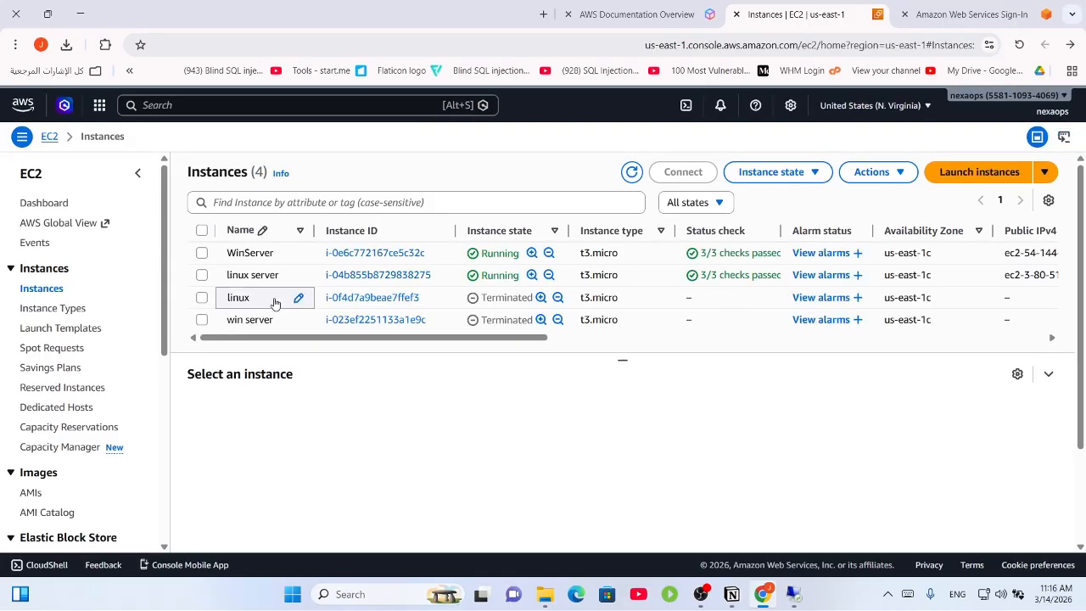
click(202, 276)
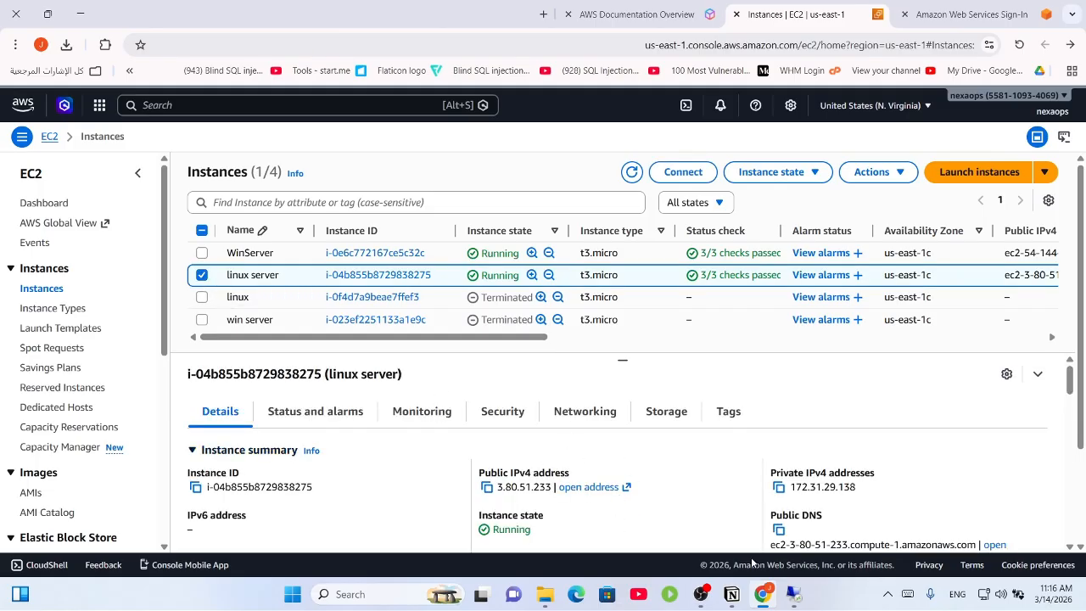
Search Windows for putty and launch the PuTTY app.
mouse_move(789, 600)
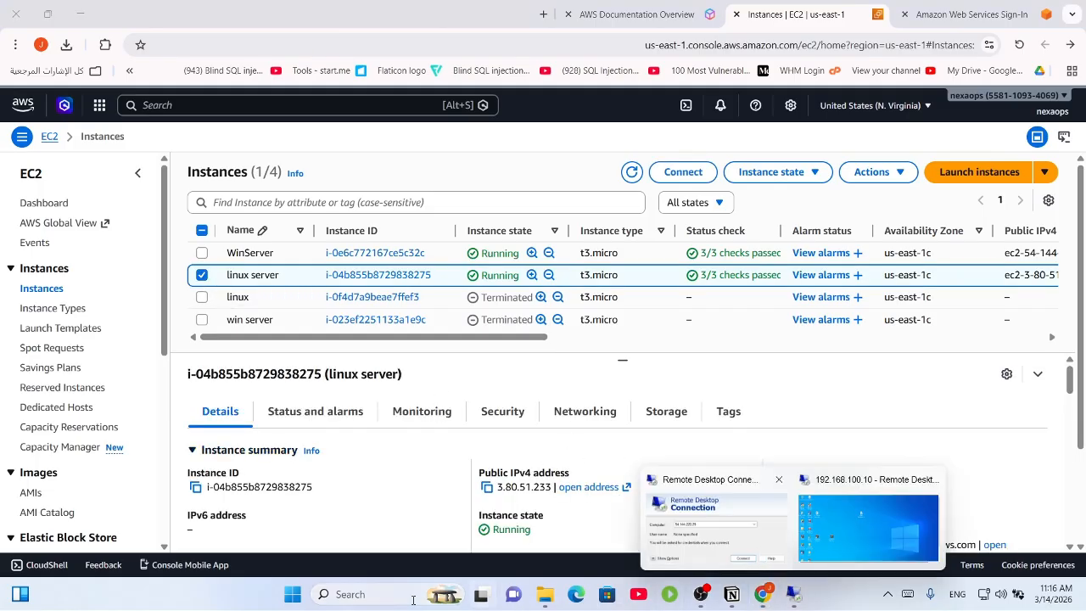
click(344, 592)
text(pu)
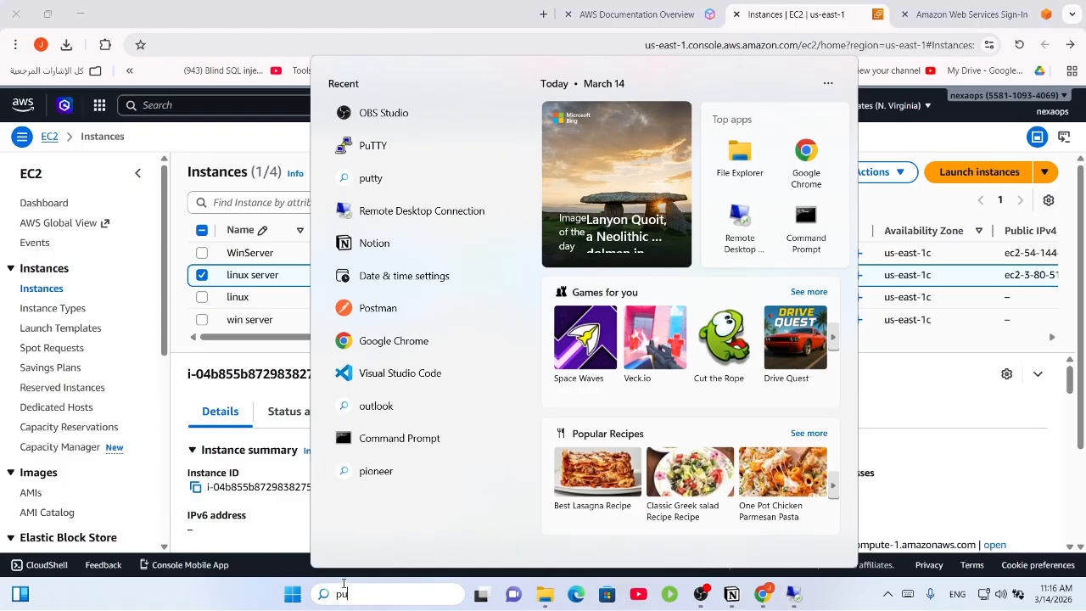
text(tty)
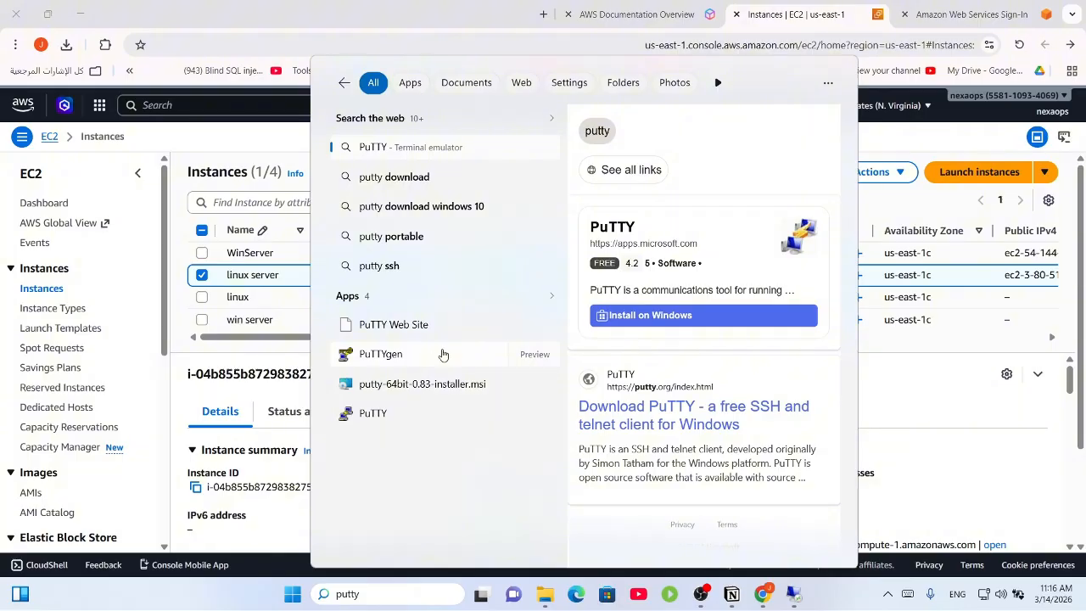
click(367, 414)
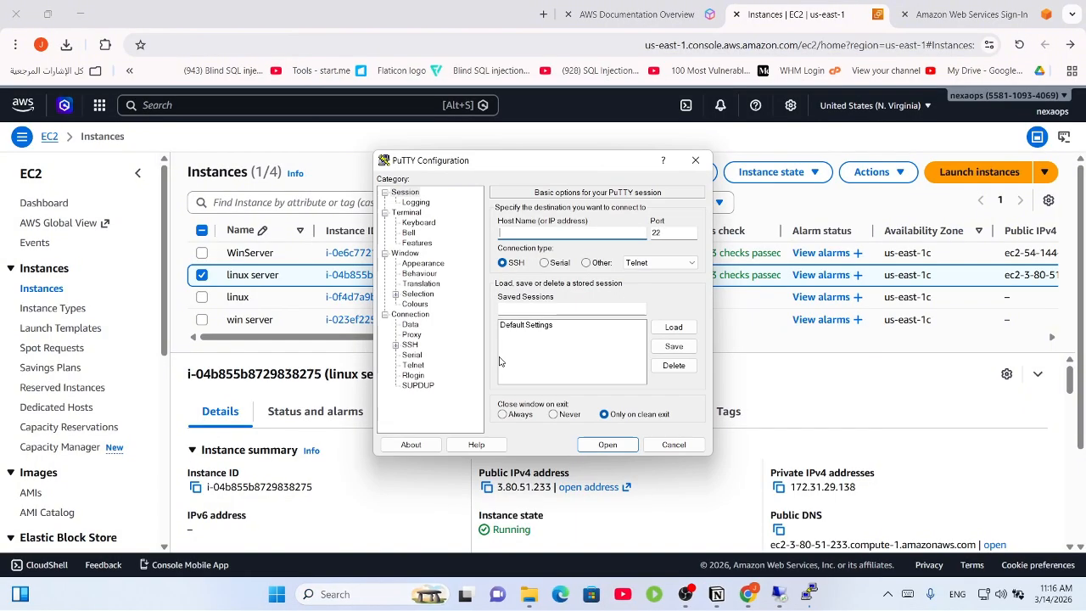
Paste the server's IP as host name, set linuxkey as the SSH Auth Credentials private key, and open the connection.
right_click(541, 233)
click(585, 293)
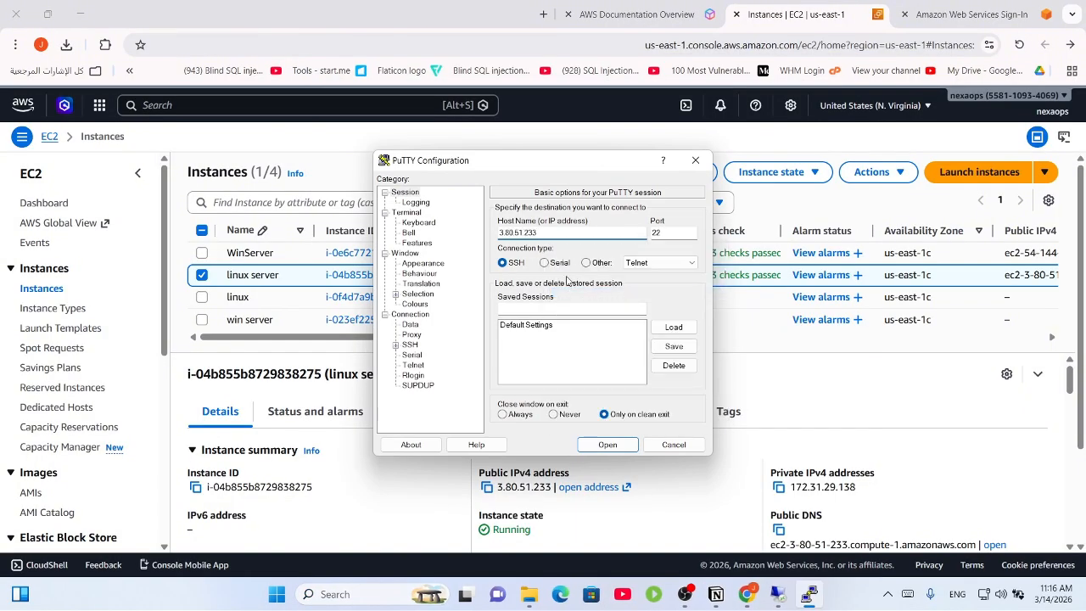
click(410, 346)
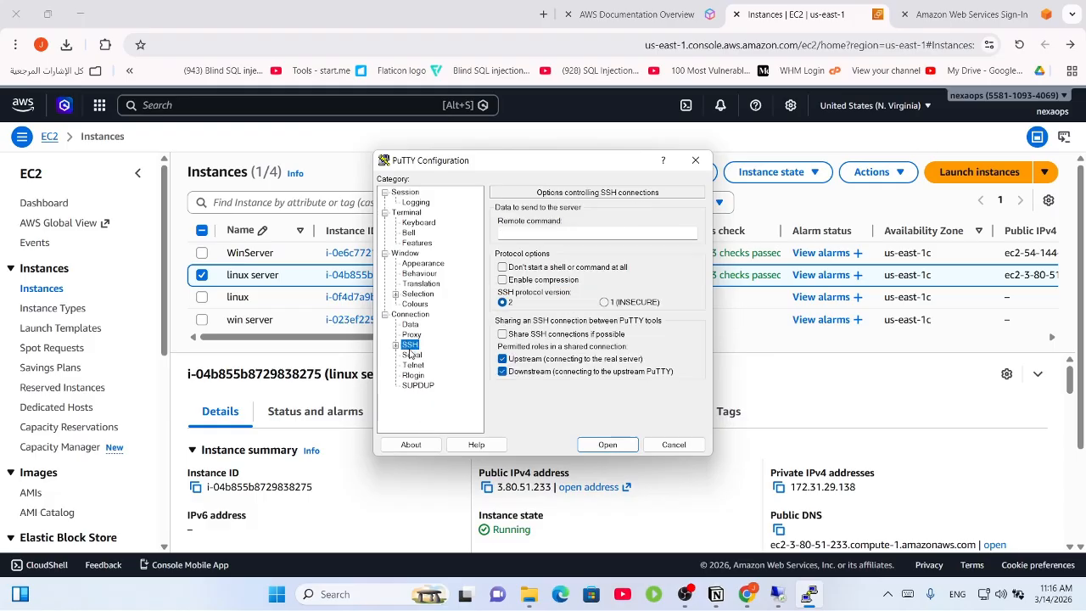
click(396, 346)
double_click(420, 376)
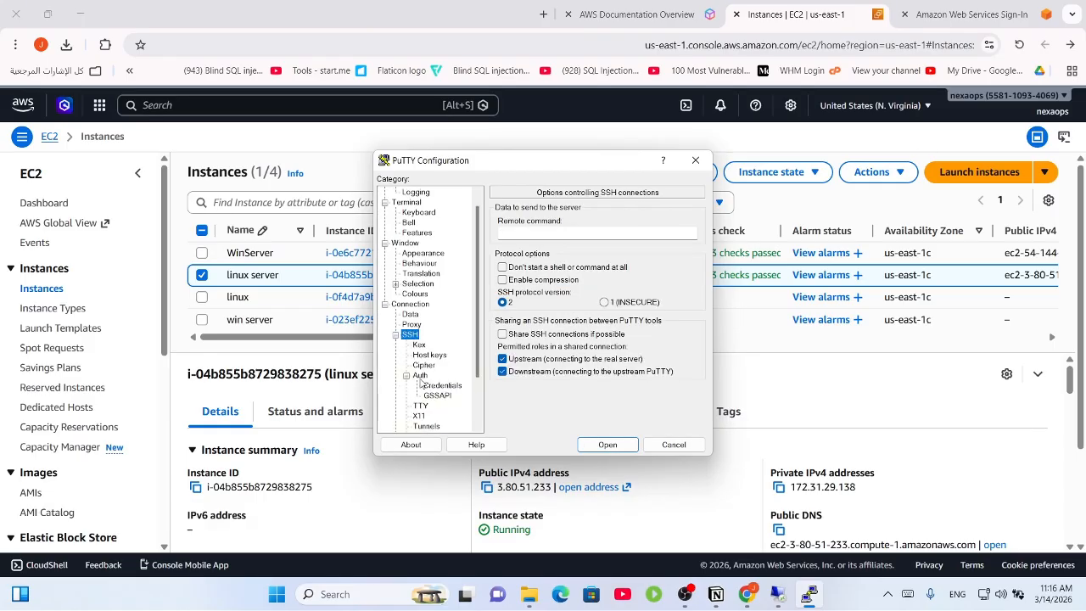
click(442, 385)
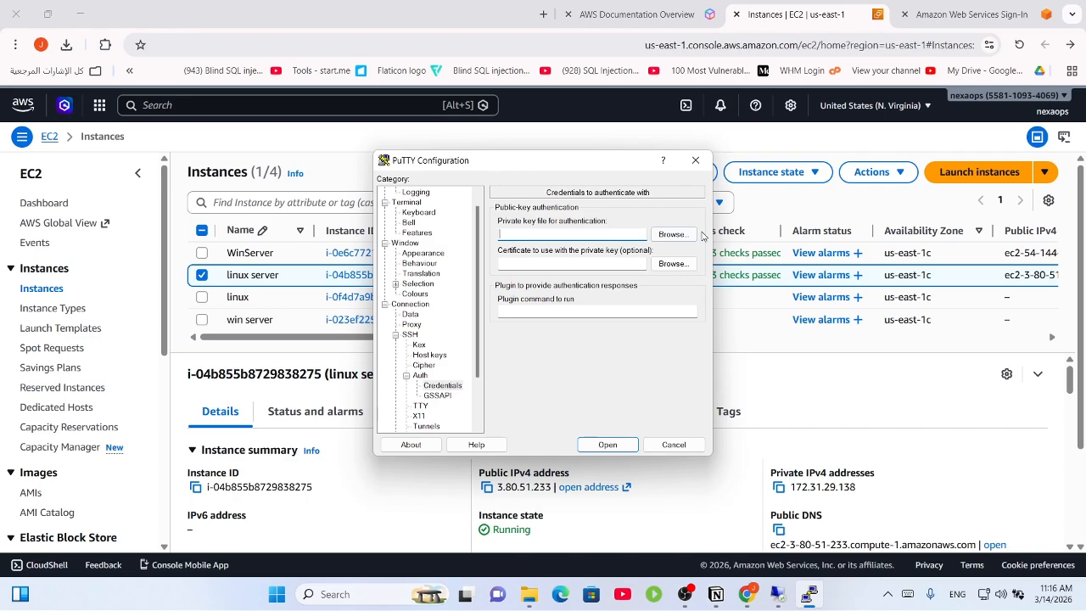
click(673, 234)
double_click(567, 302)
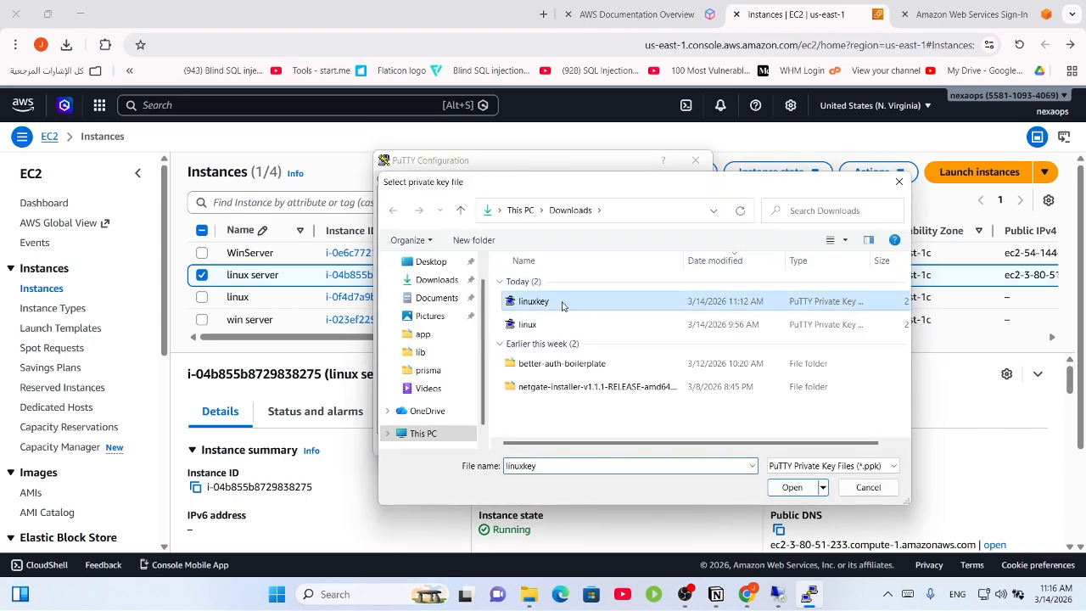
click(607, 445)
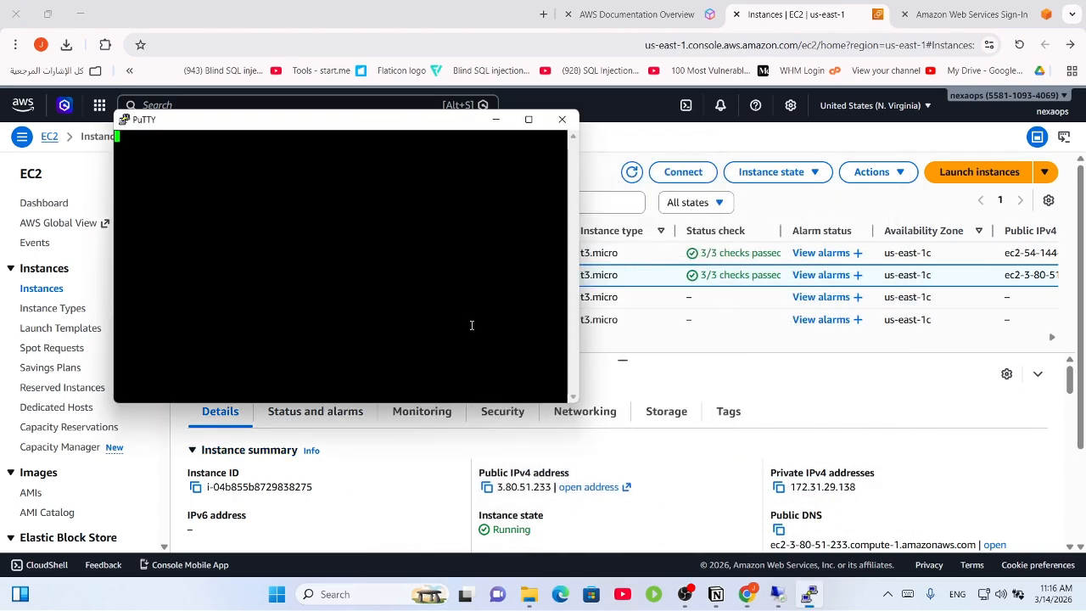
Move the PuTTY terminal aside and submit the login as prompt without a username.
drag(404, 129, 850, 173)
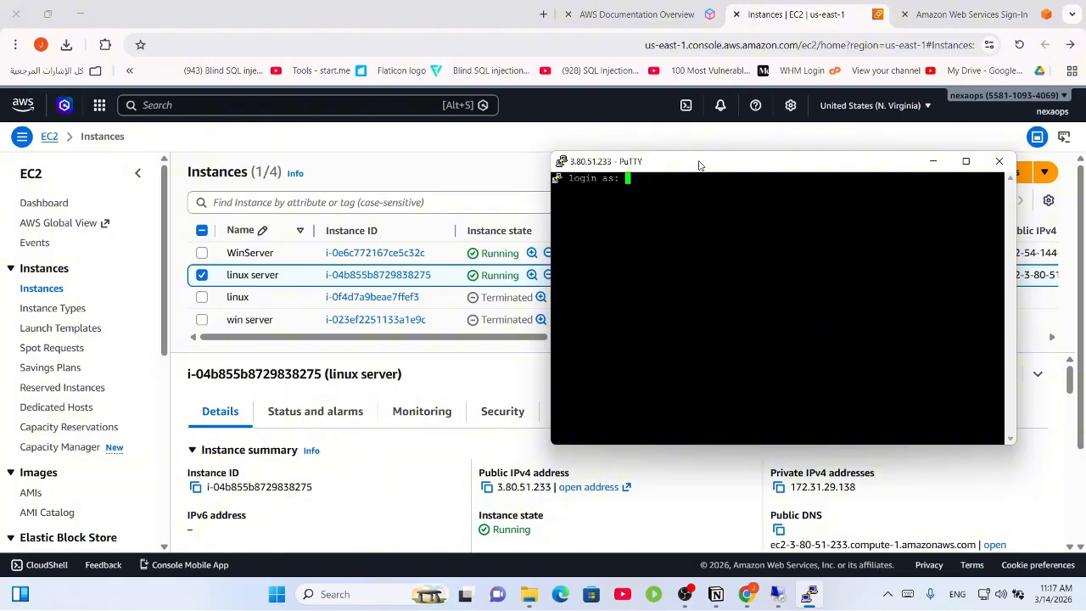
drag(699, 164, 679, 207)
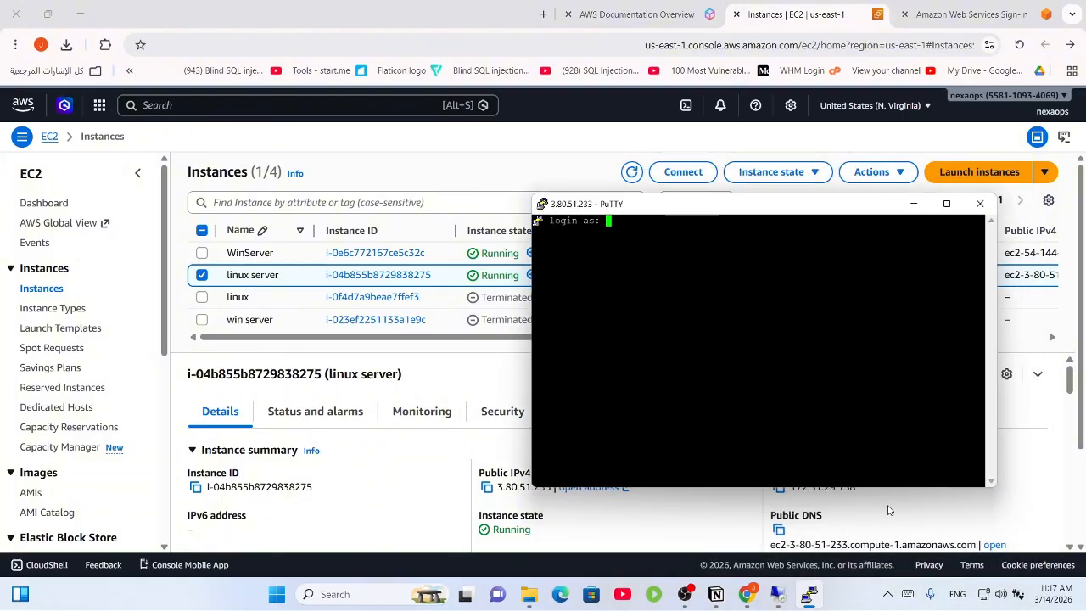
click(997, 600)
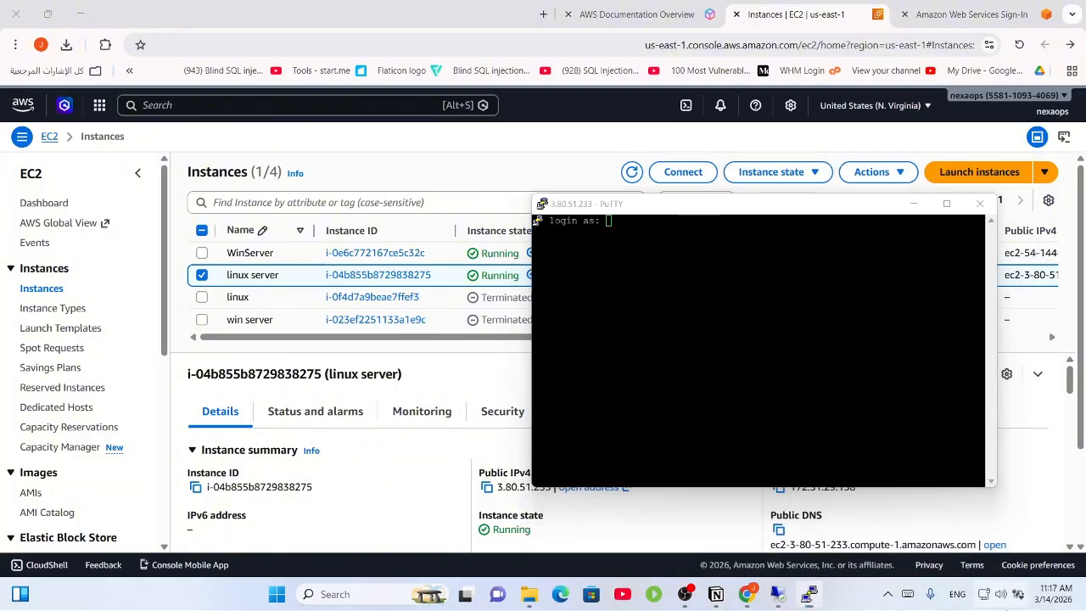
click(735, 314)
key(Return)
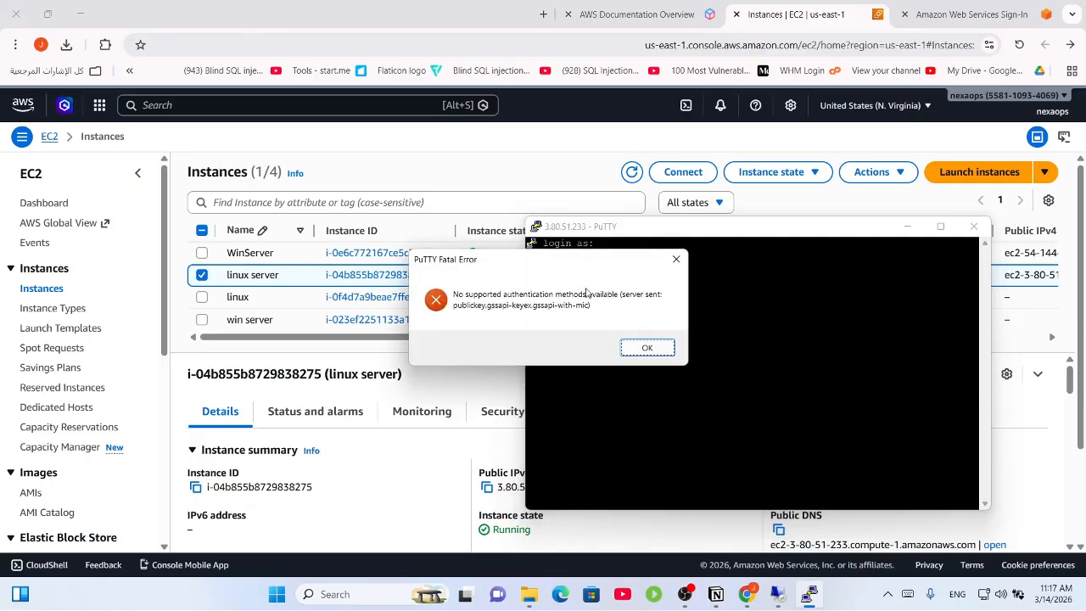
Dismiss the PuTTY fatal error and close the inactive terminal window.
click(653, 348)
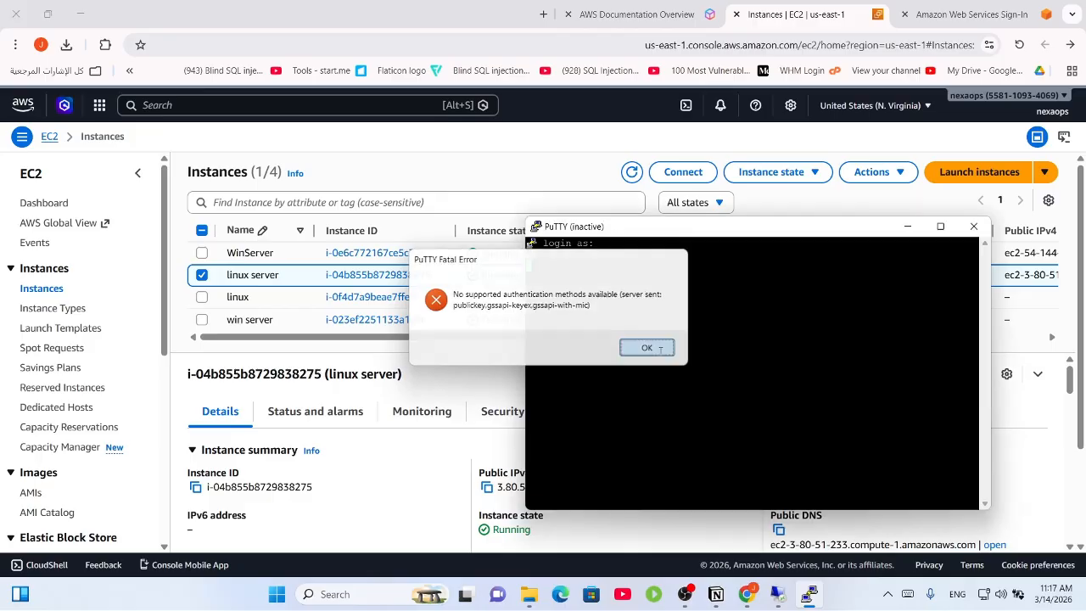
drag(679, 237, 641, 261)
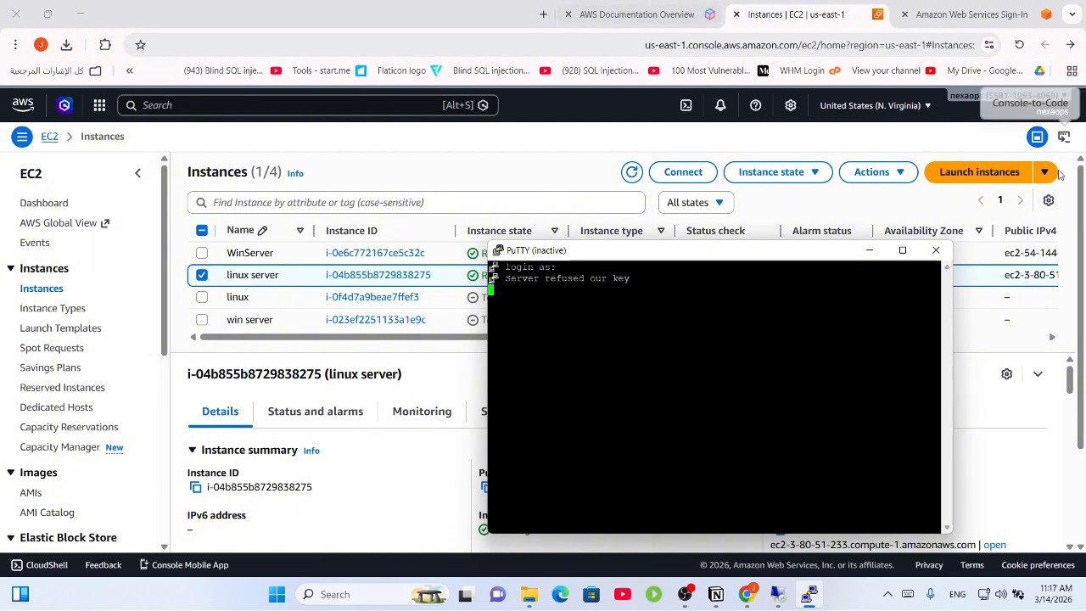
click(935, 250)
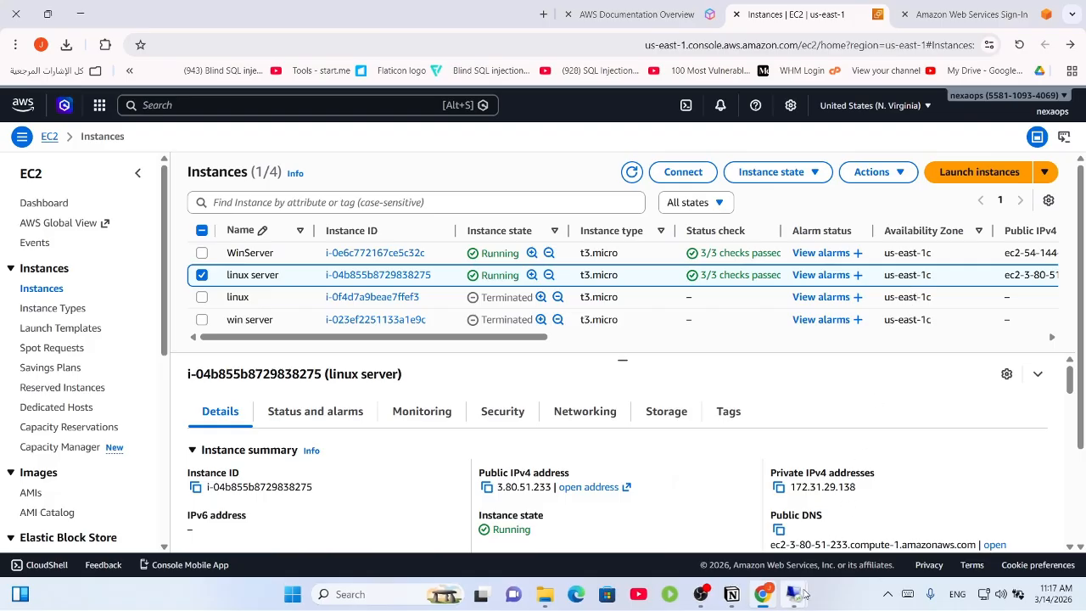
Relaunch PuTTY and paste the public IPv4 address 3.80.51.233 into the Host Name field.
click(399, 594)
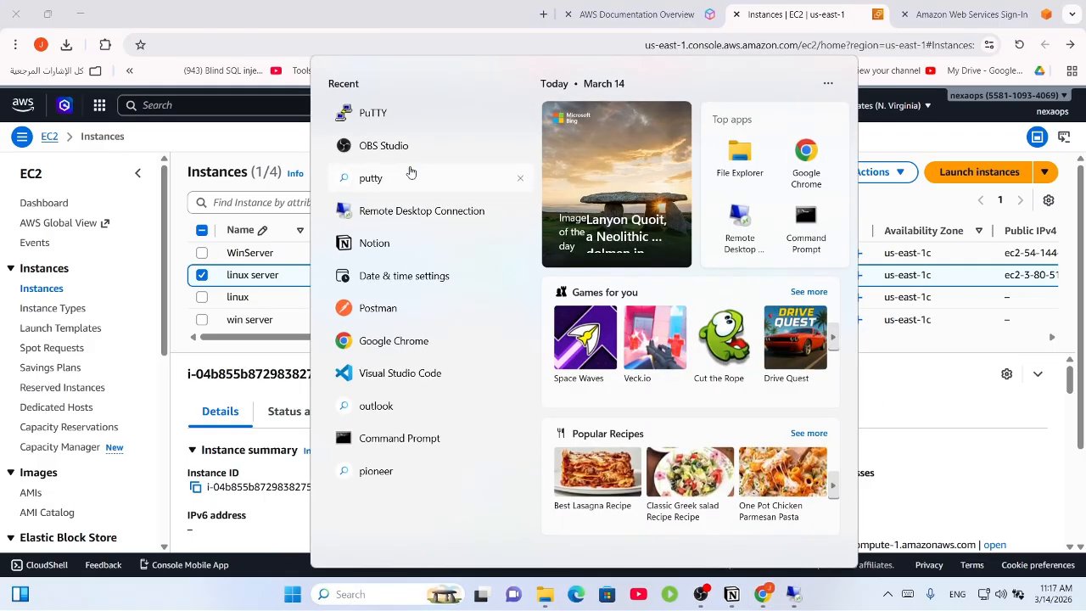
click(399, 113)
right_click(576, 232)
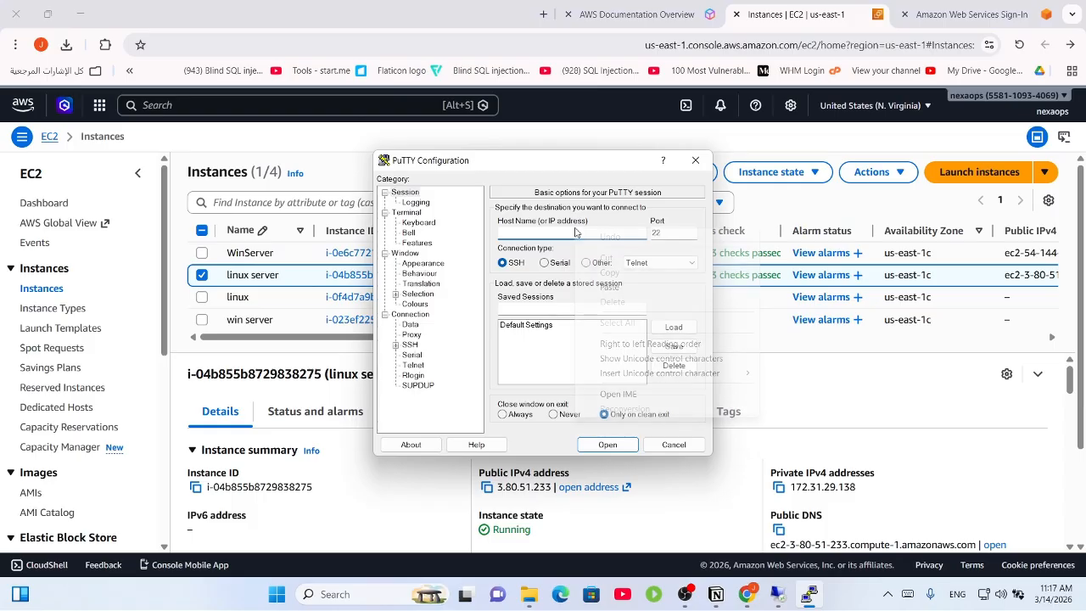
click(587, 286)
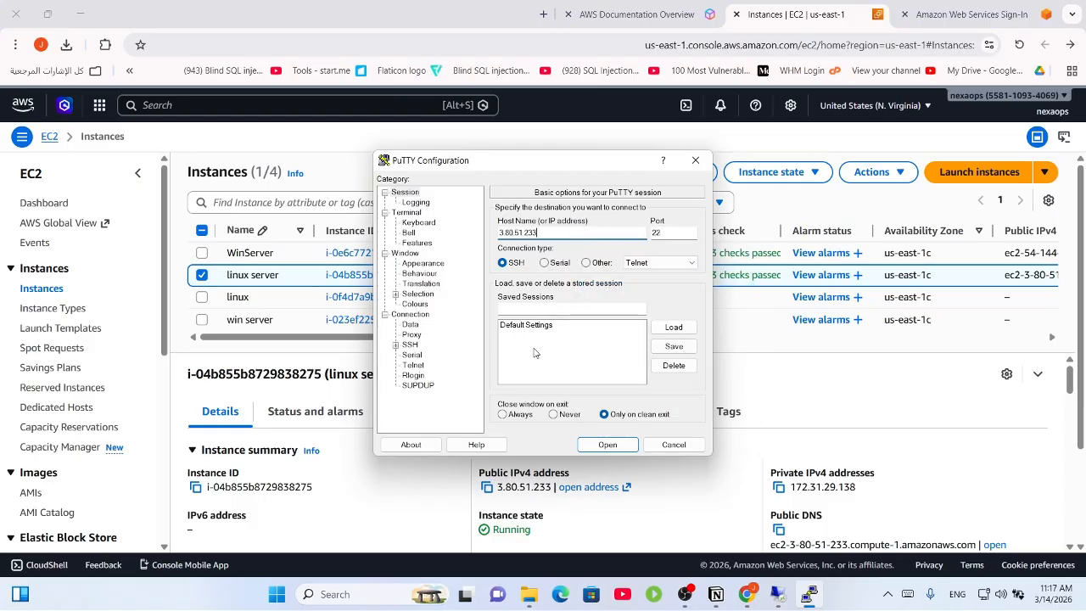
Under SSH Auth Credentials, choose linuxkey.ppk from Downloads as the private key file.
click(406, 344)
click(395, 346)
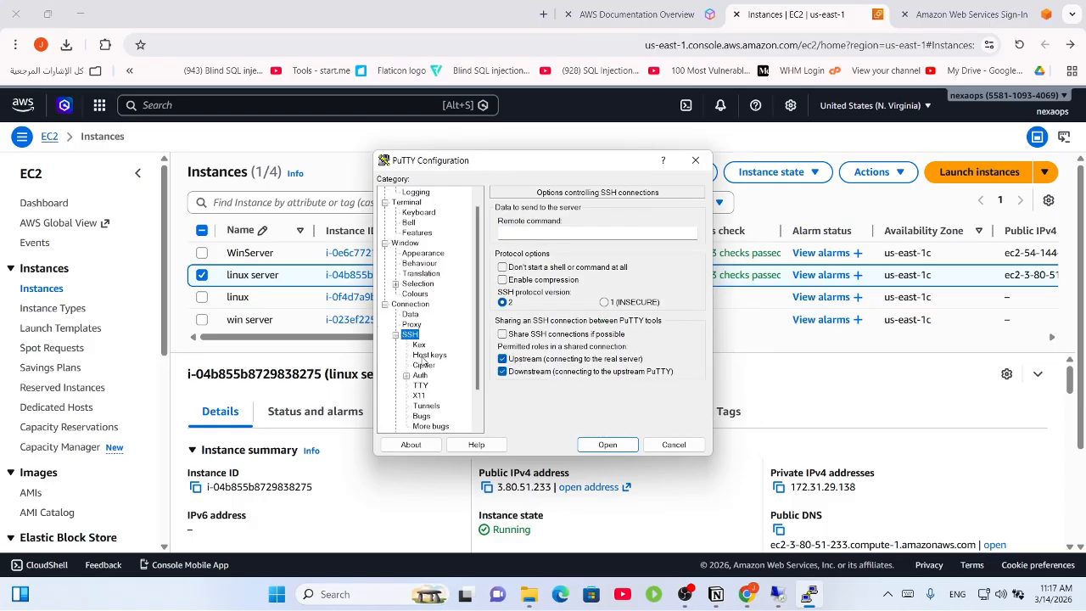
click(406, 375)
click(420, 376)
click(441, 386)
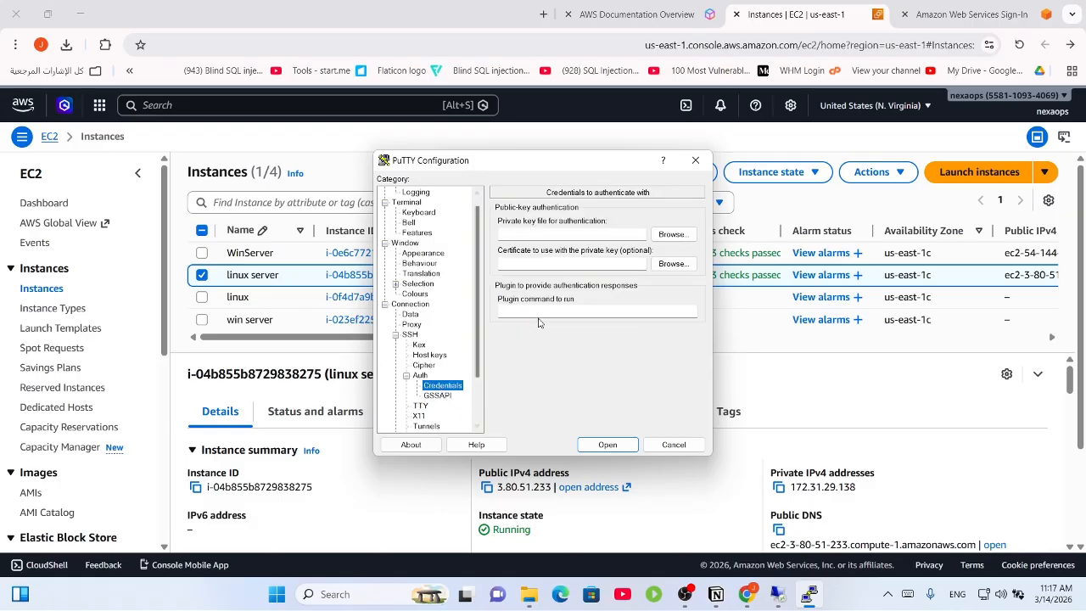
click(520, 234)
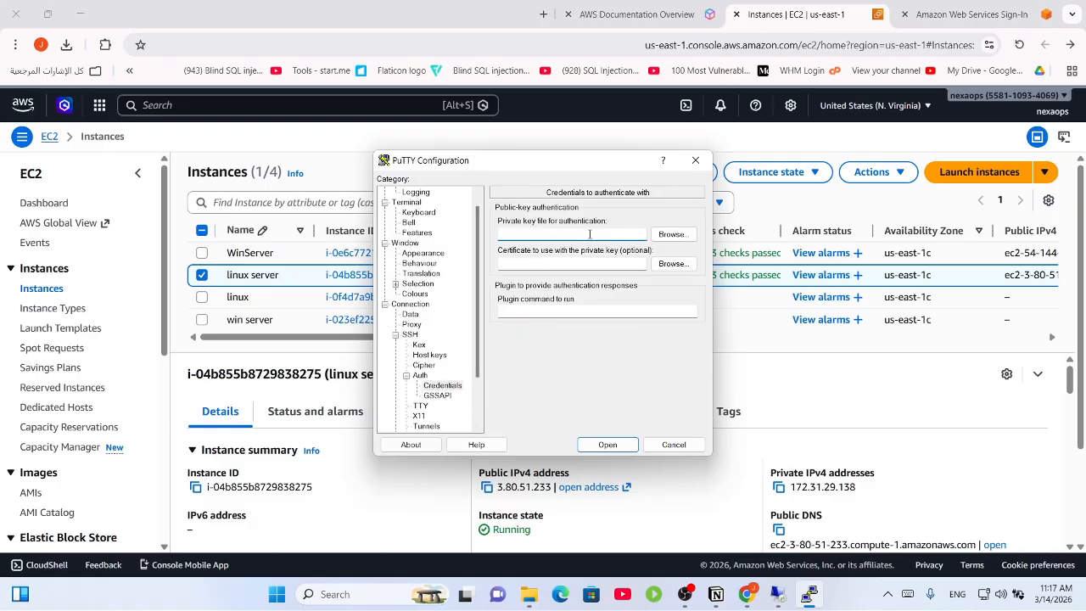
click(671, 235)
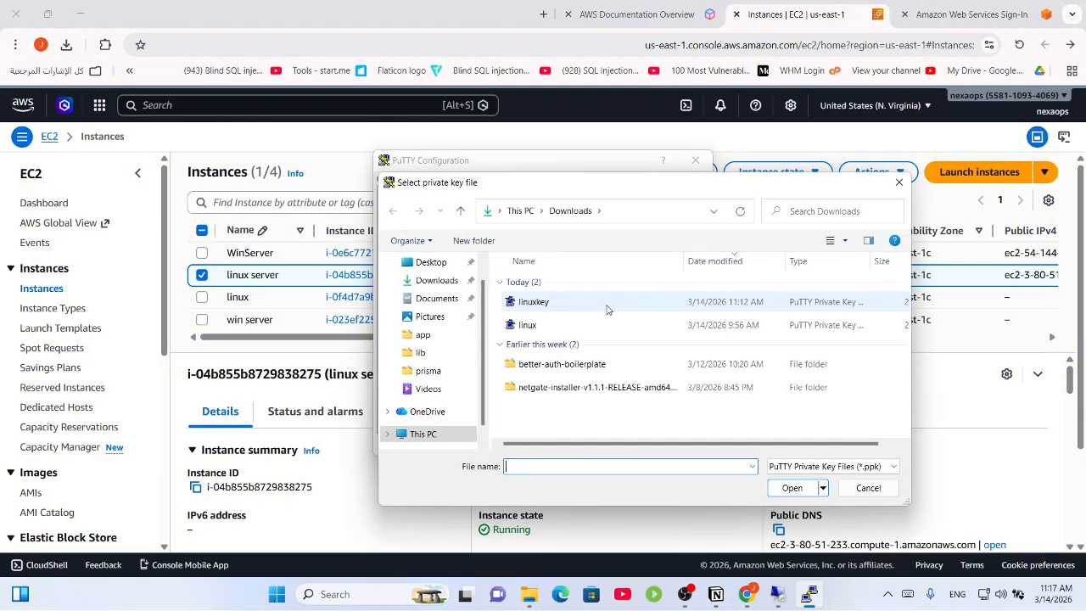
click(549, 308)
double_click(549, 307)
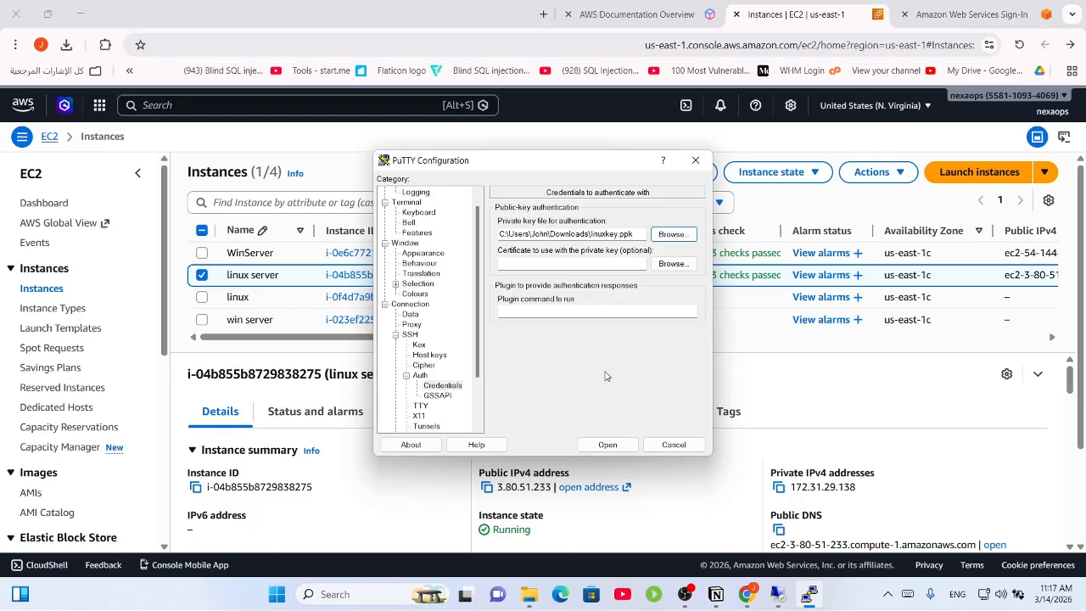
Open the SSH connection to the linux server and move the terminal window aside.
click(608, 445)
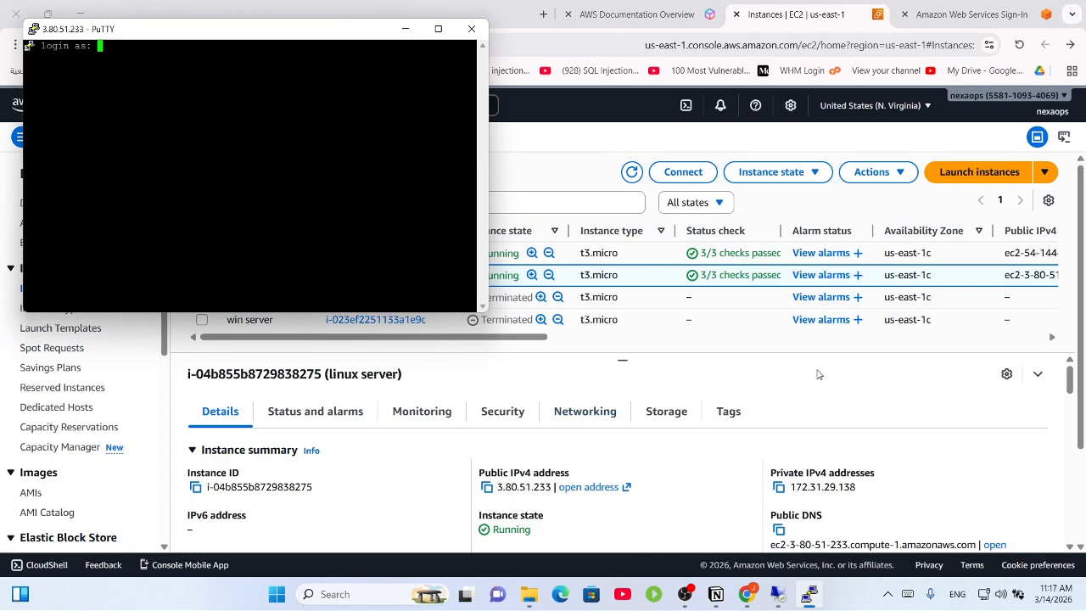
drag(257, 40, 595, 67)
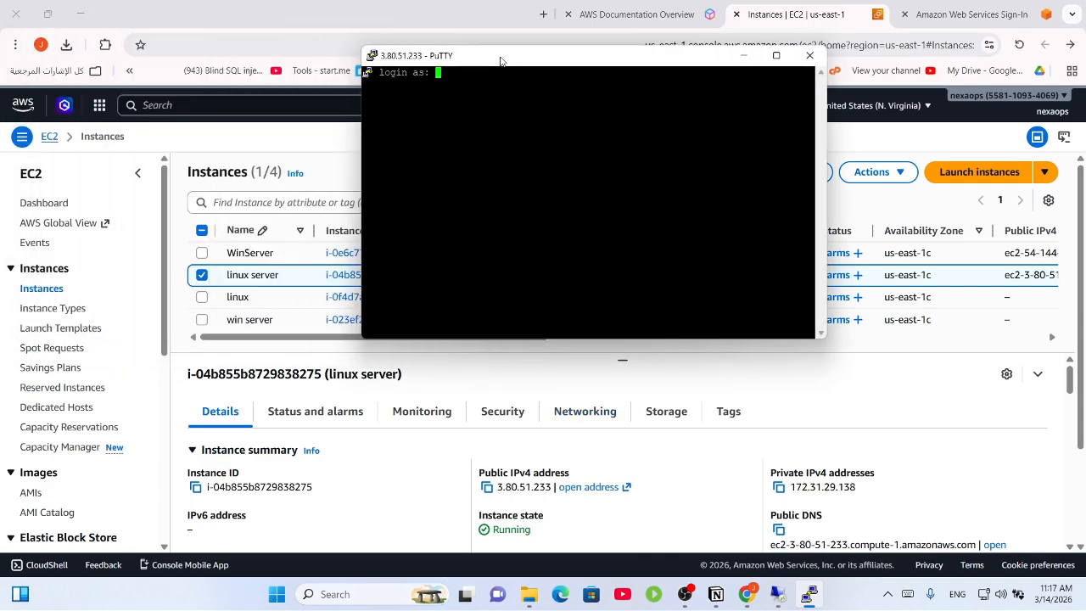
drag(410, 20, 463, 218)
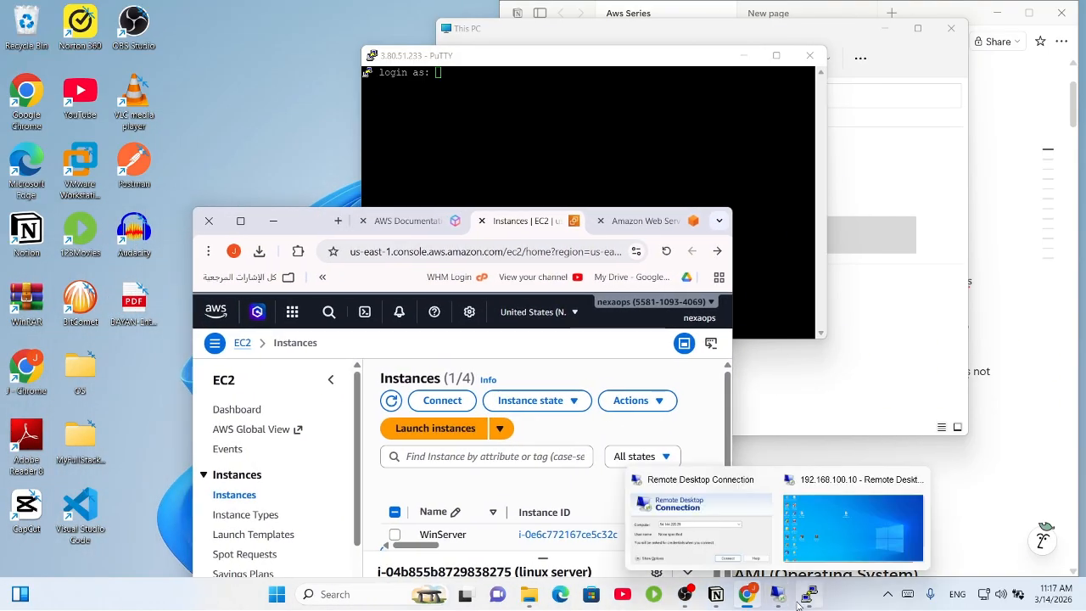
drag(309, 228, 339, 1)
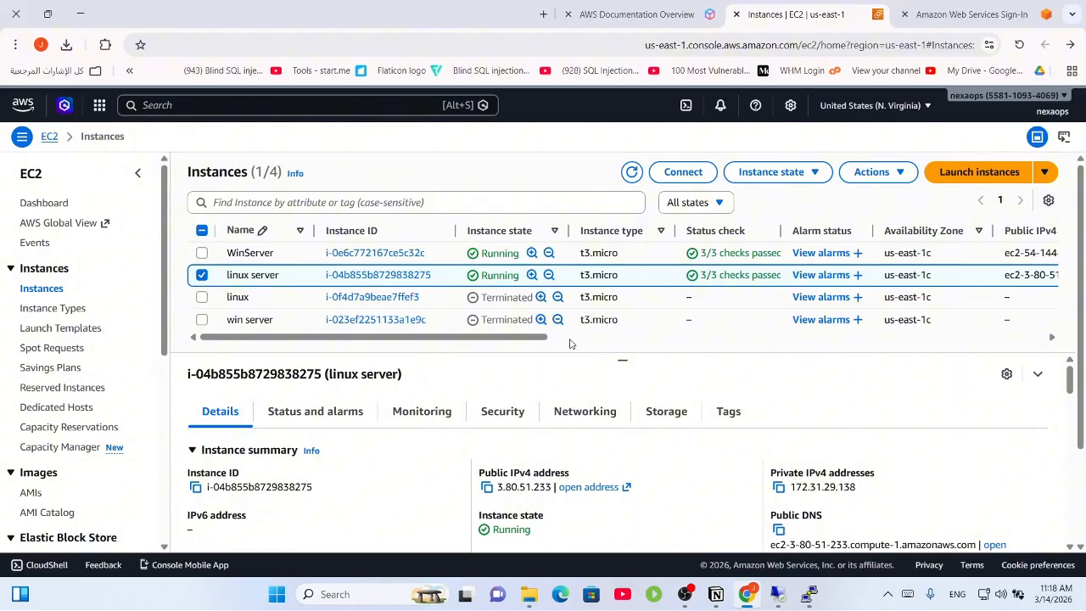
scroll(495, 429, down, 5)
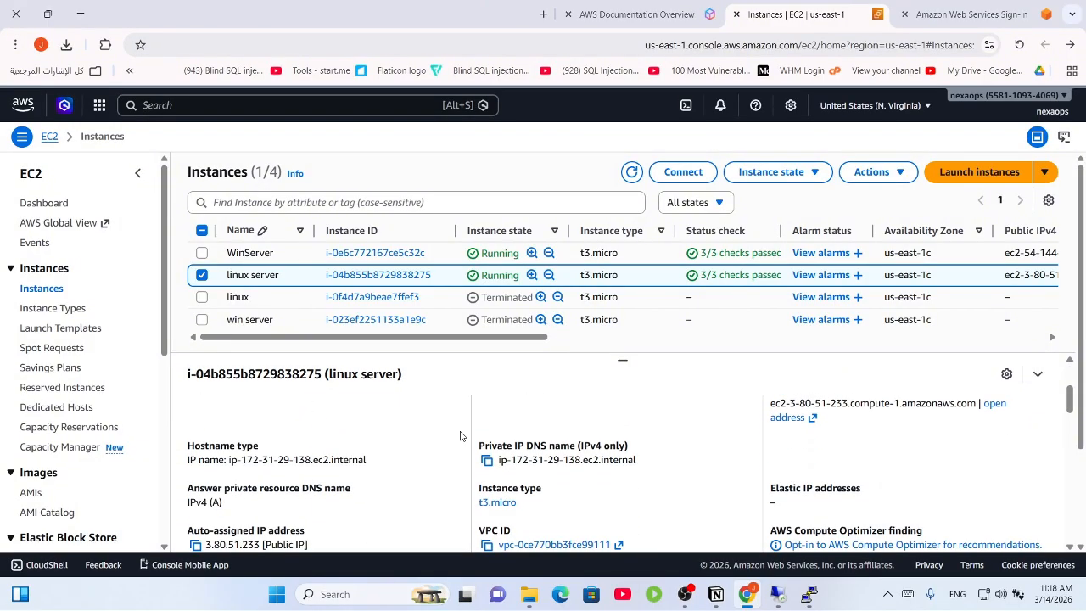
scroll(550, 426, up, 4)
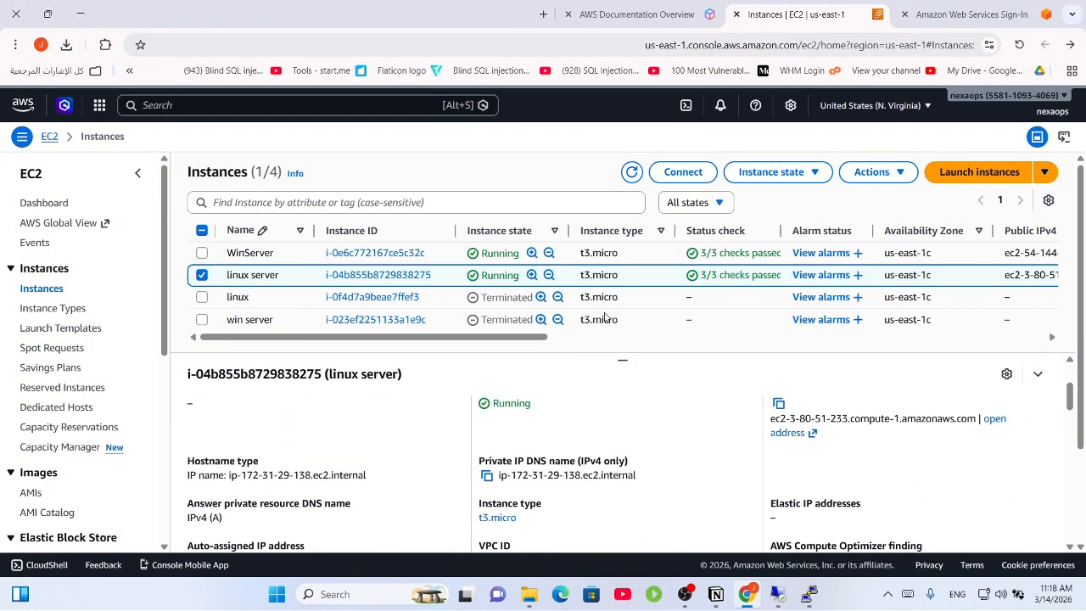
drag(509, 12, 277, 208)
click(807, 72)
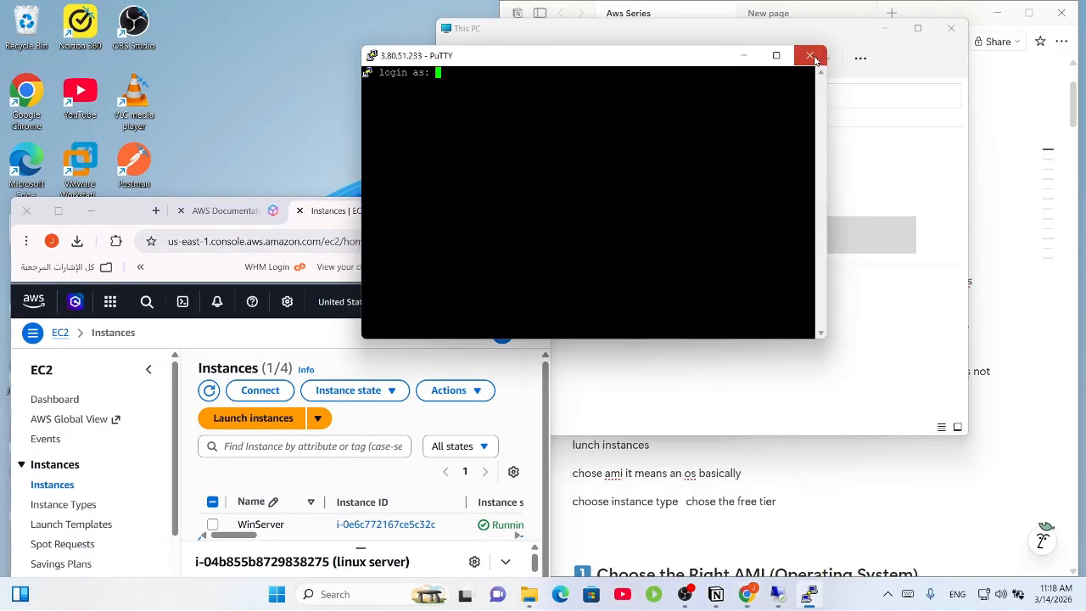
Close the PuTTY session waiting at the login prompt and relaunch PuTTY.
click(812, 56)
click(556, 349)
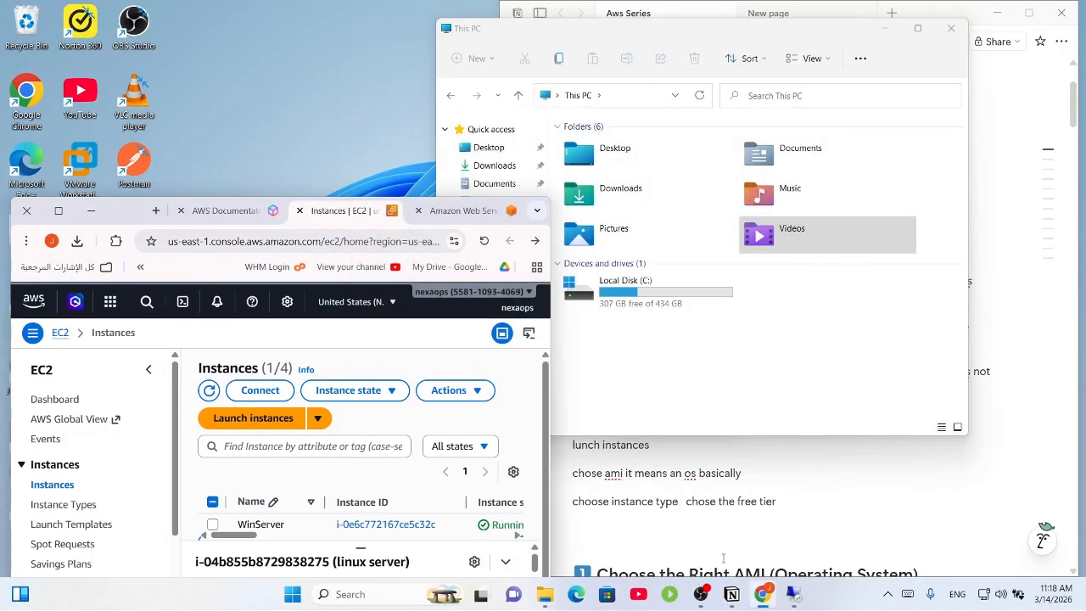
click(423, 591)
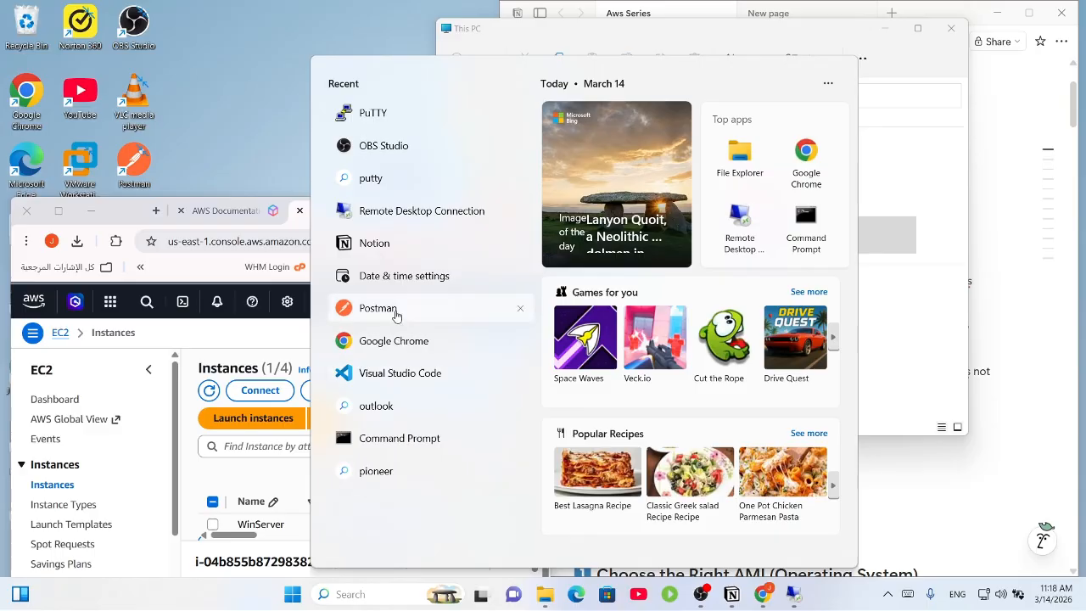
click(374, 113)
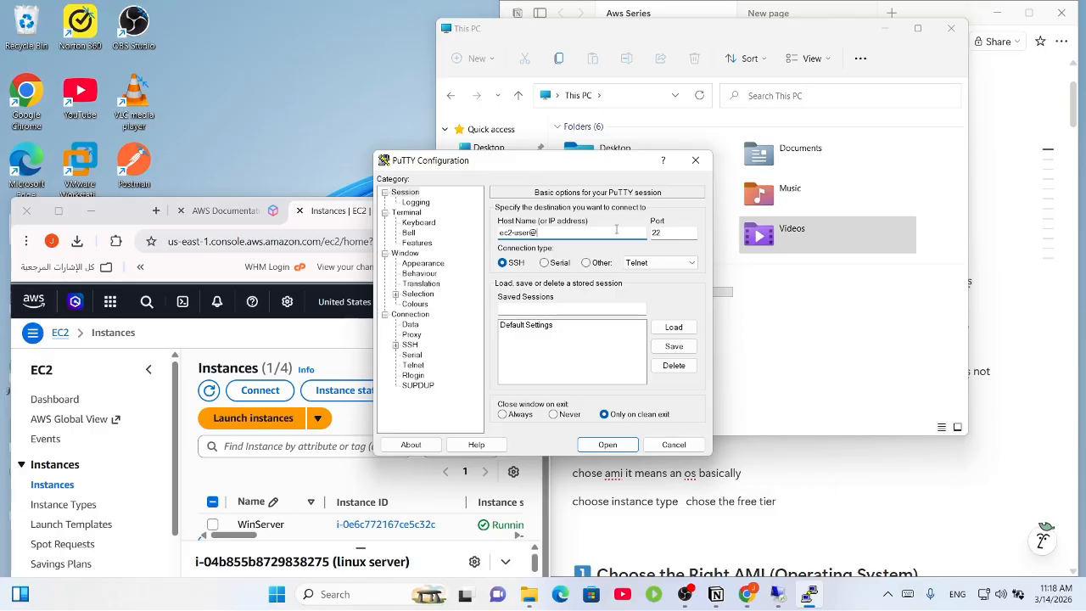
drag(119, 221, 123, 81)
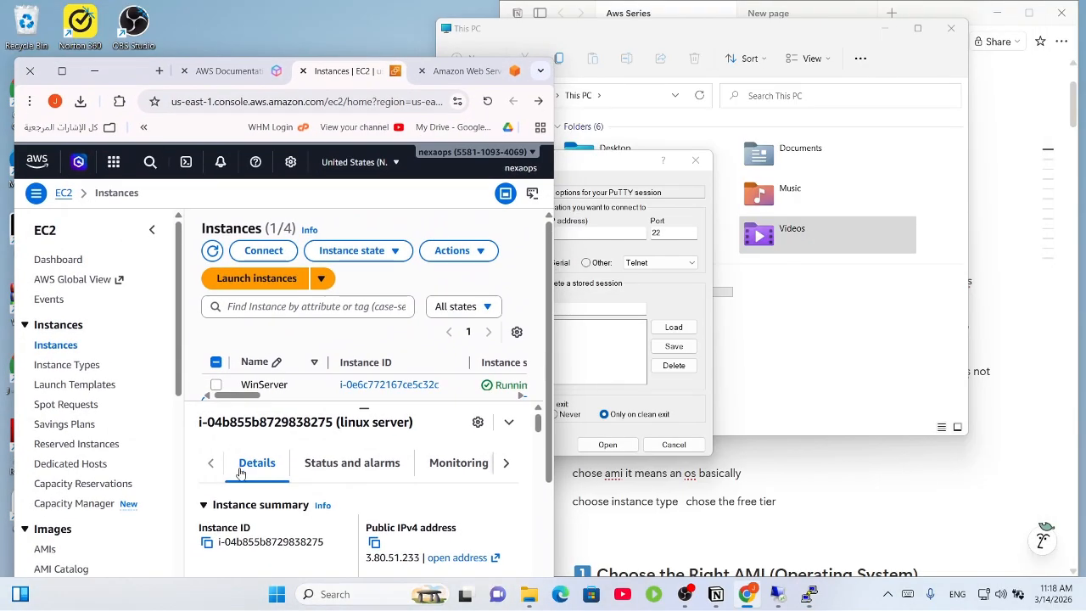
click(374, 542)
right_click(608, 240)
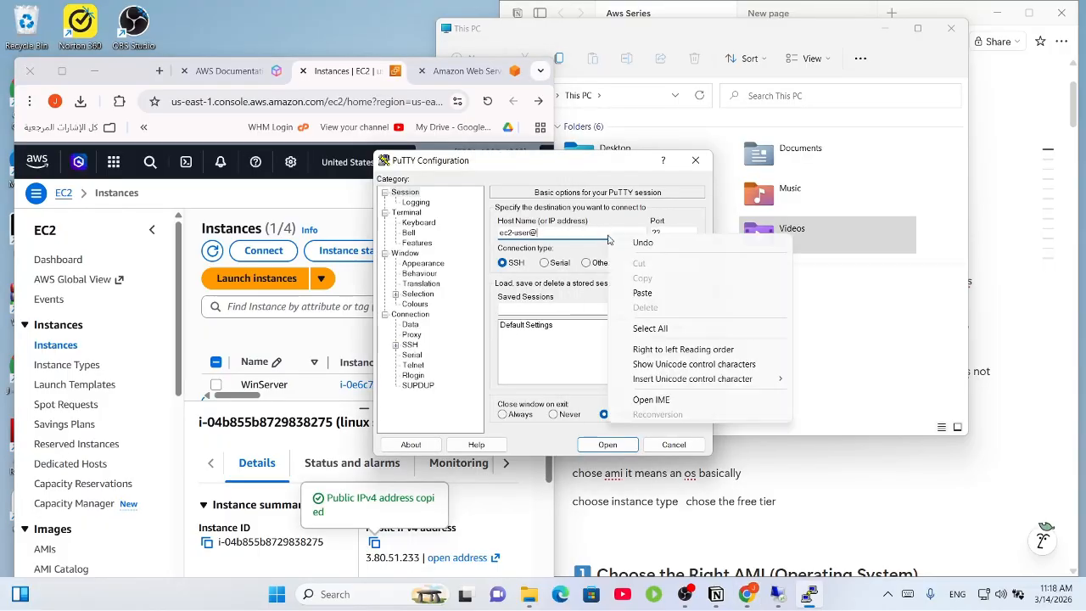
click(643, 292)
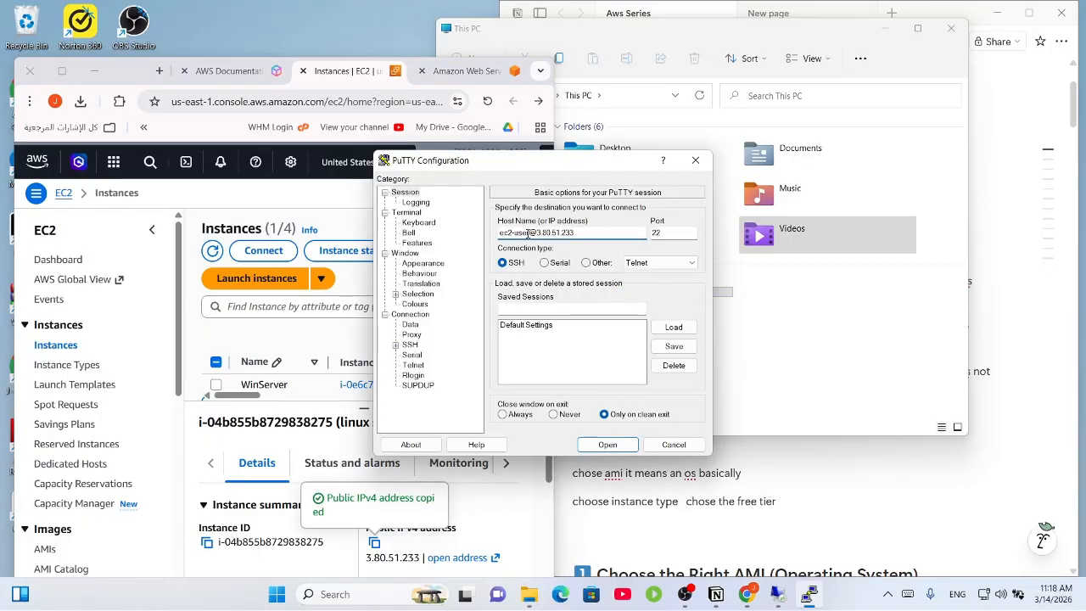
Under SSH Auth Credentials, choose linuxkey.ppk from Downloads as the private key file.
drag(533, 233, 498, 234)
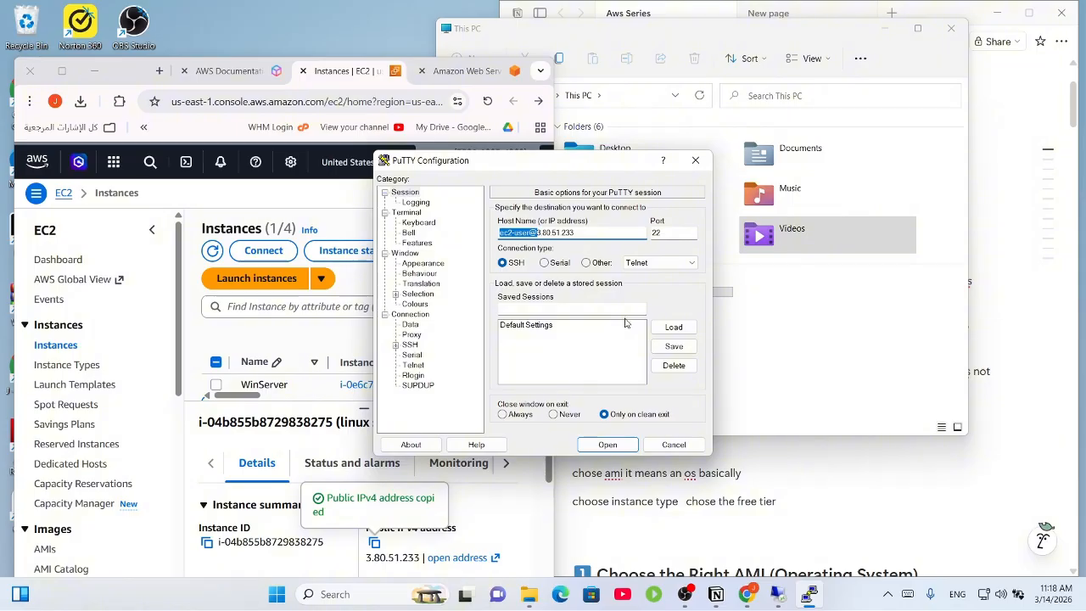
click(653, 264)
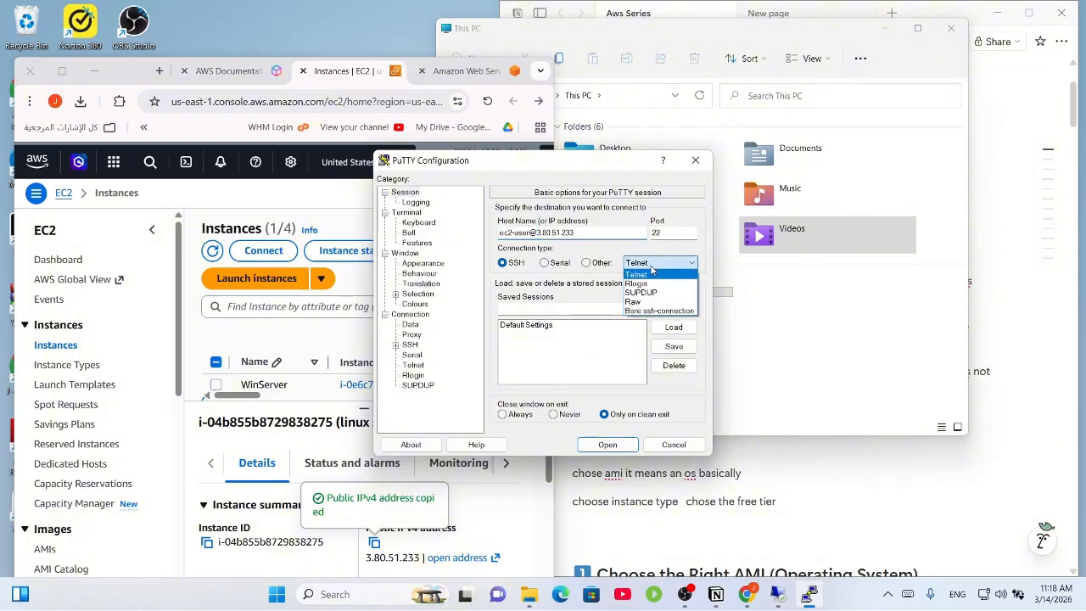
click(651, 263)
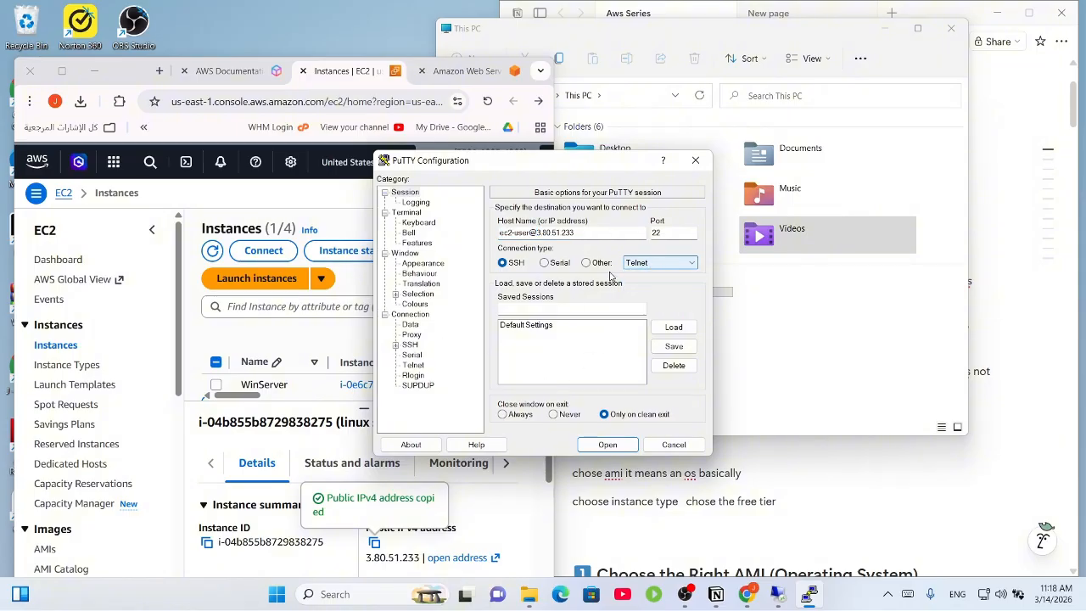
double_click(409, 345)
click(407, 375)
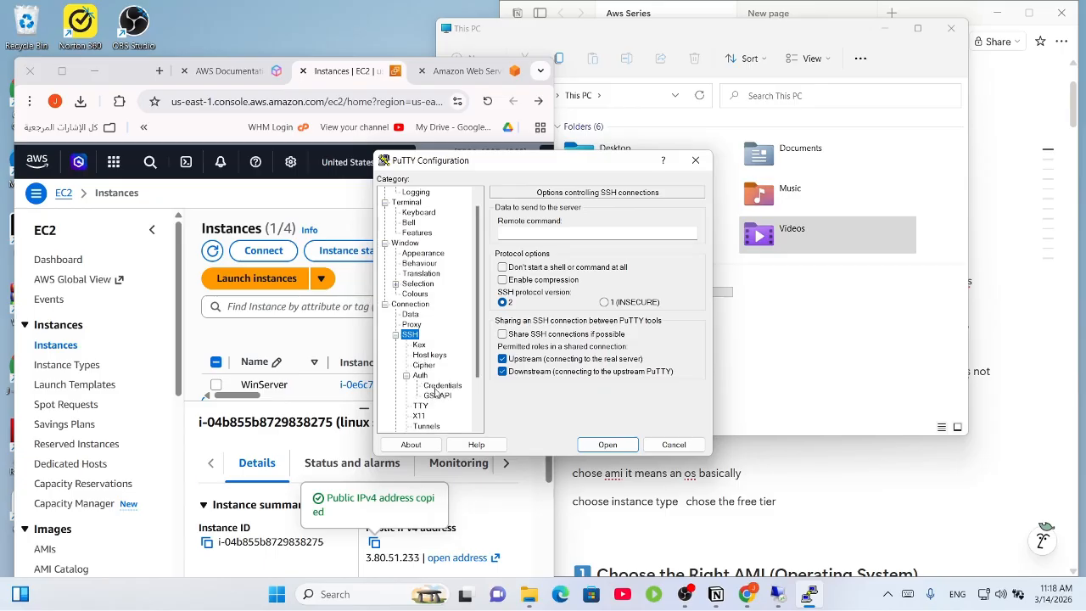
click(419, 375)
click(442, 385)
click(668, 235)
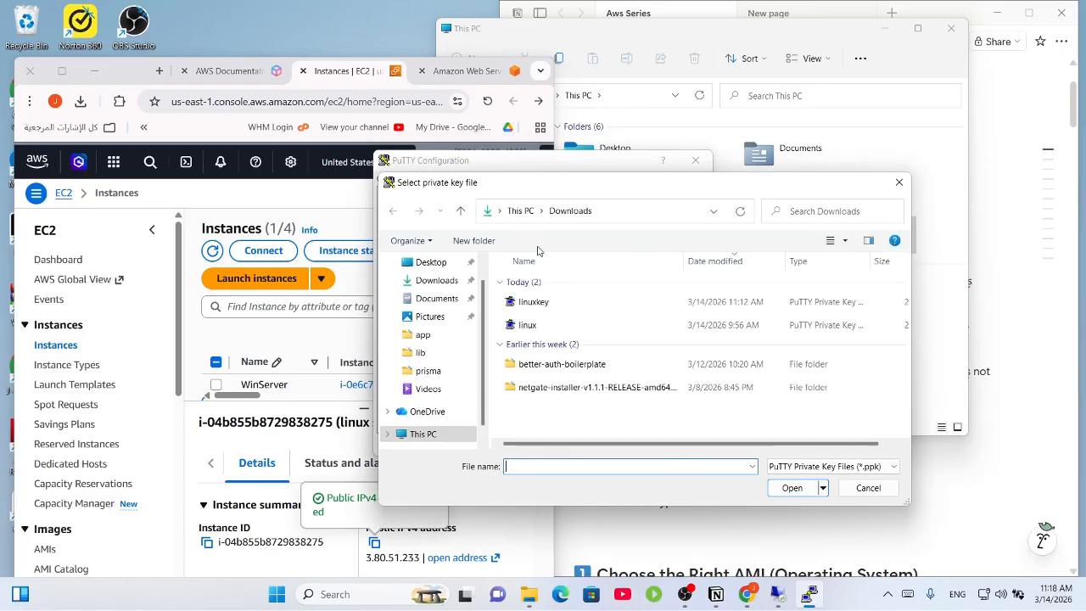
double_click(526, 302)
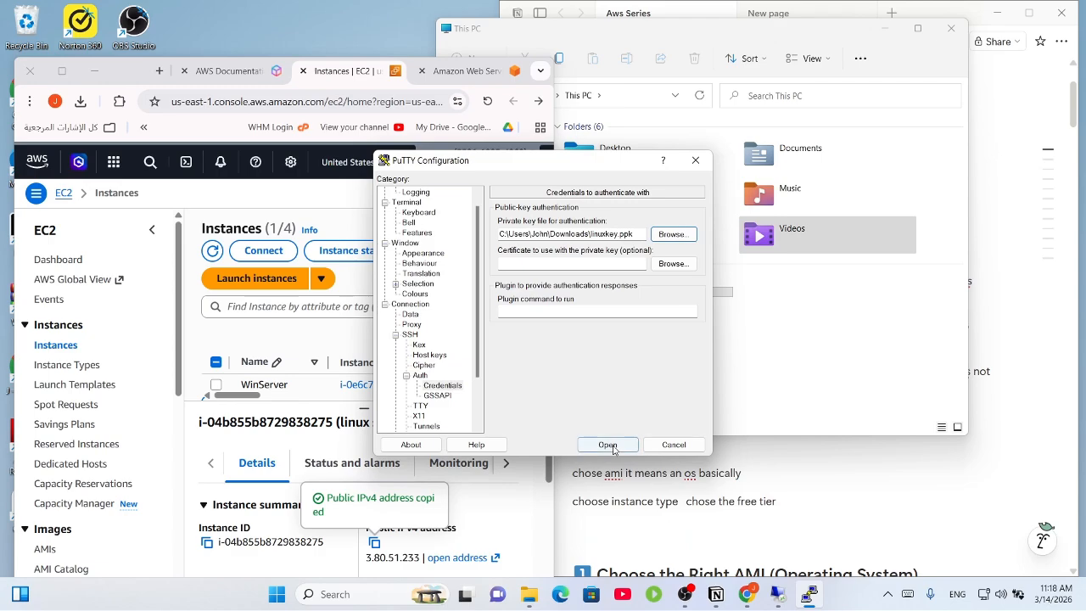
Open the SSH connection as ec2-user and review the Amazon Linux 2023 welcome banner in the terminal.
click(607, 445)
drag(329, 77, 559, 88)
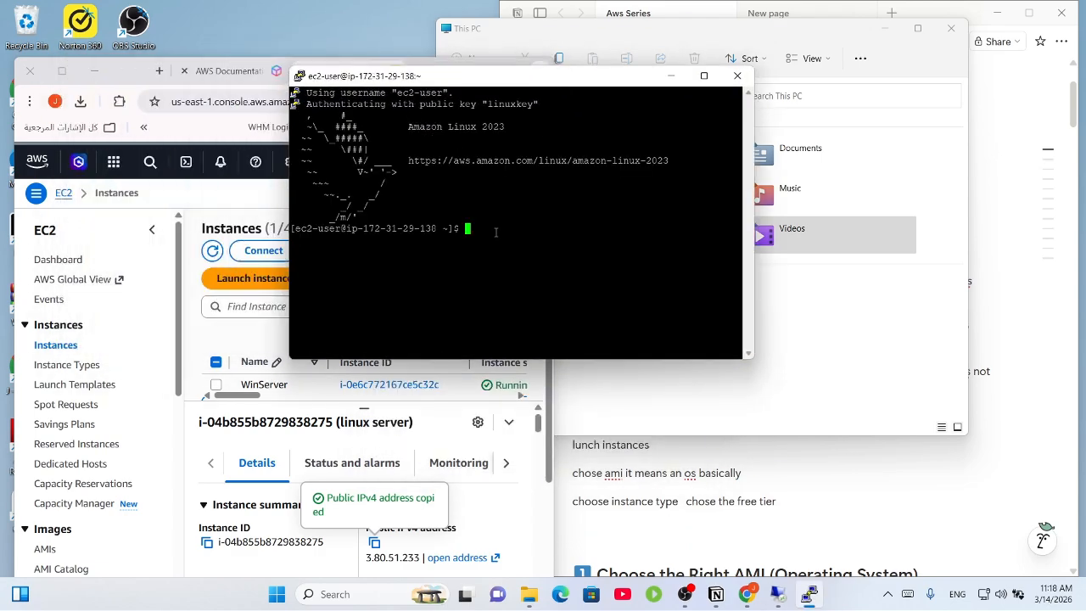
drag(410, 127, 525, 125)
drag(399, 163, 677, 163)
click(584, 206)
click(513, 64)
click(570, 123)
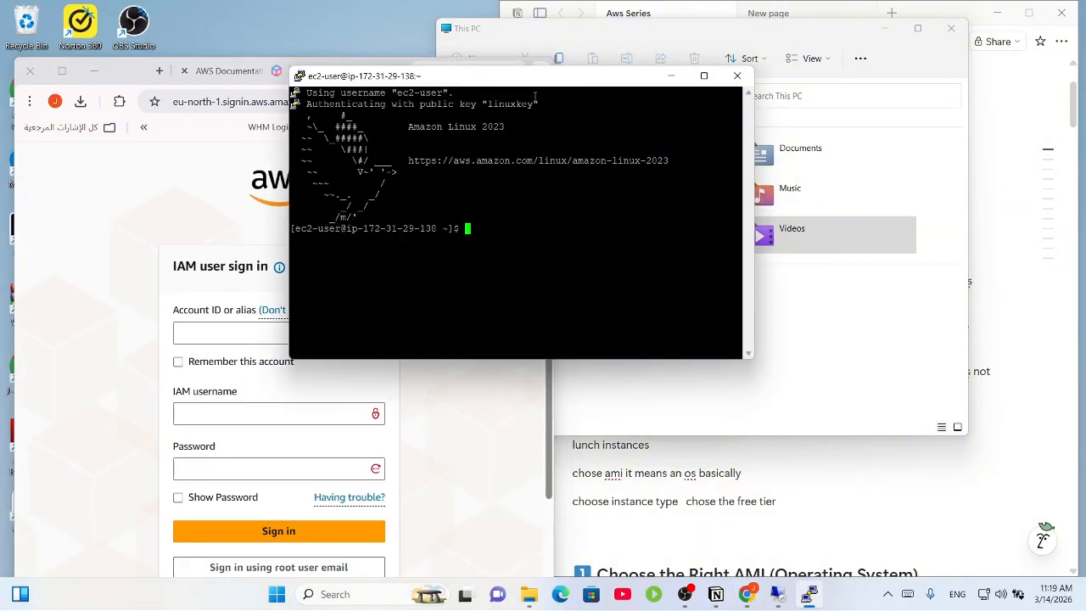
drag(487, 77, 554, 118)
click(344, 70)
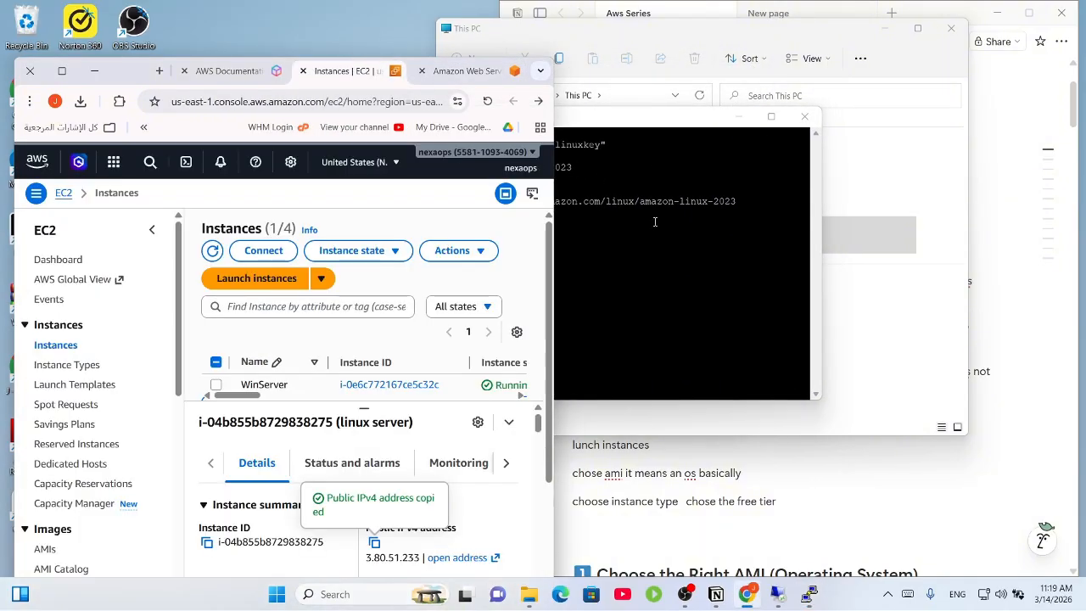
drag(683, 128, 731, 122)
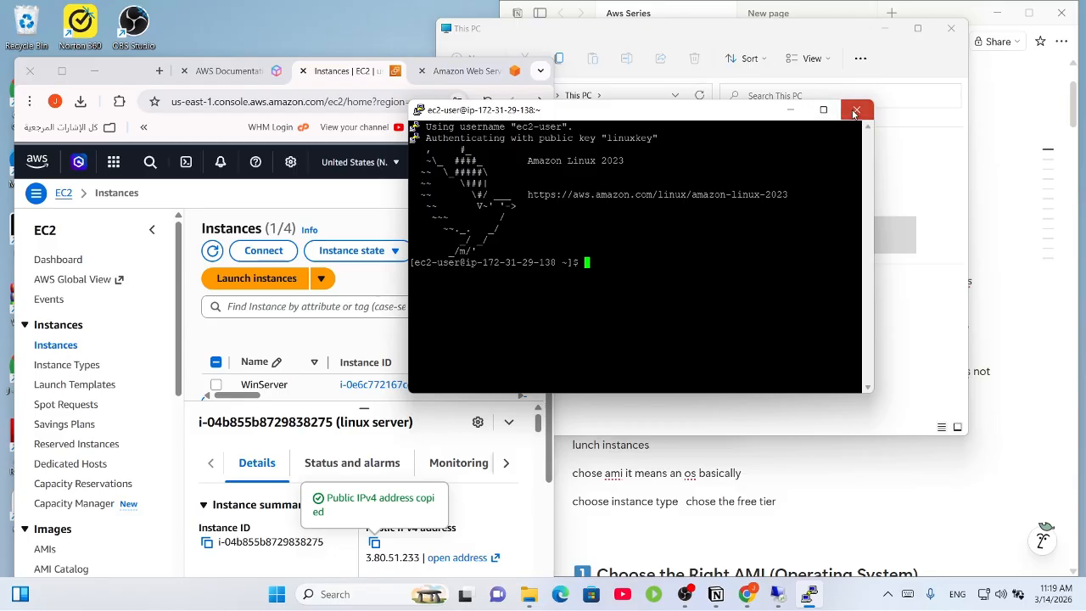
Close the PuTTY session, confirming the exit, and maximize the EC2 console window.
click(856, 111)
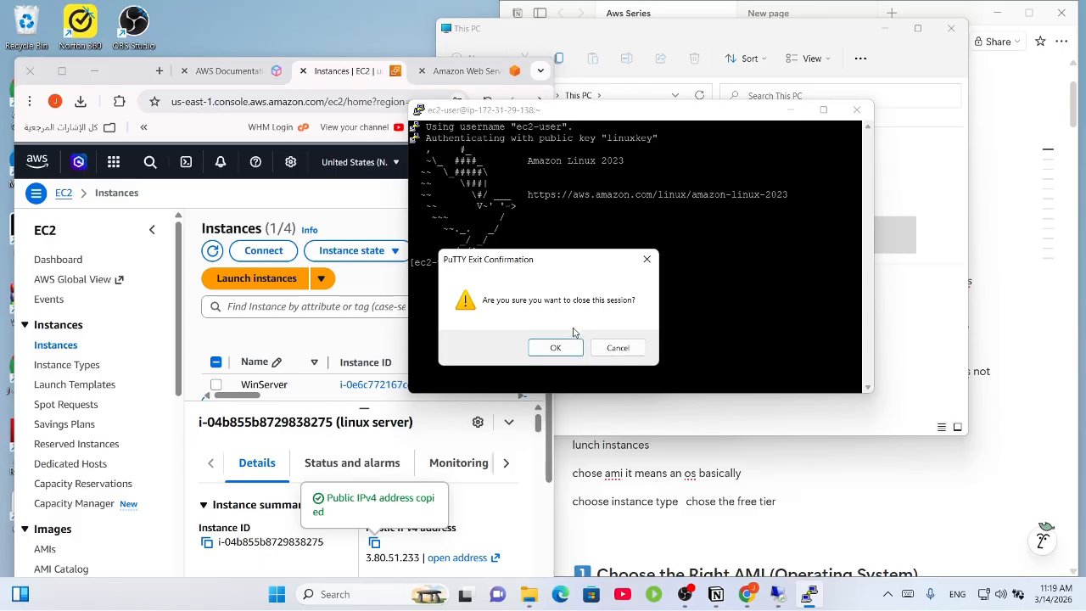
click(536, 346)
drag(127, 77, 268, 2)
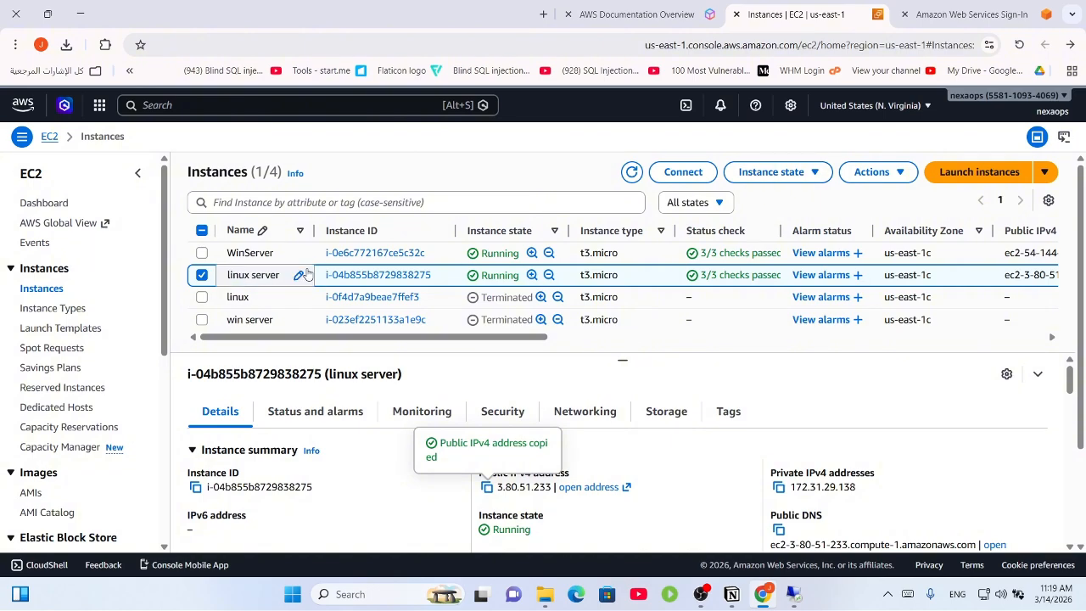
Try to terminate the linux server instance.
click(775, 171)
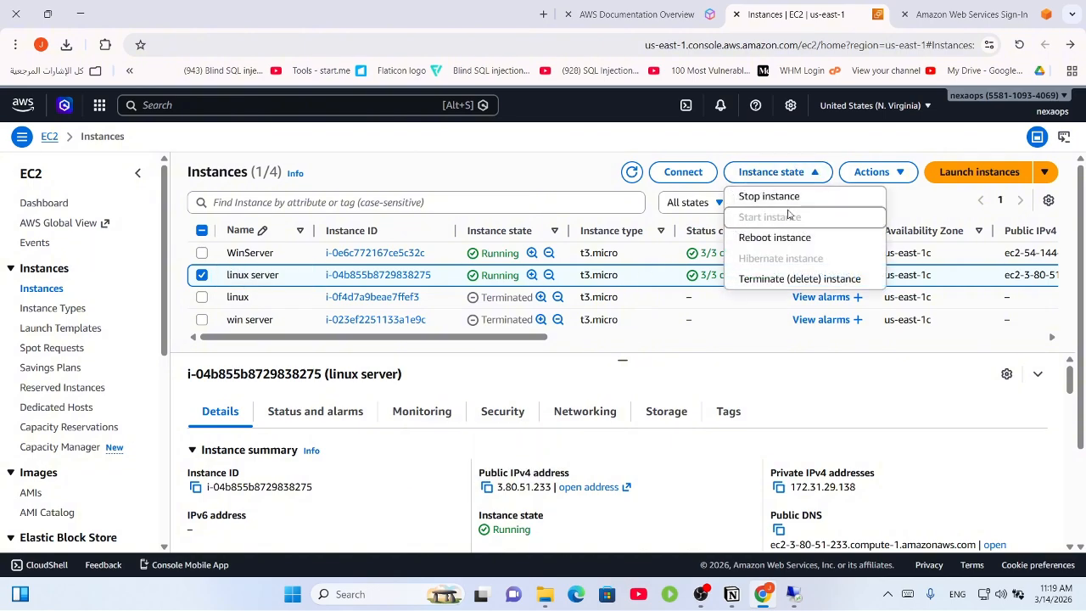
click(776, 280)
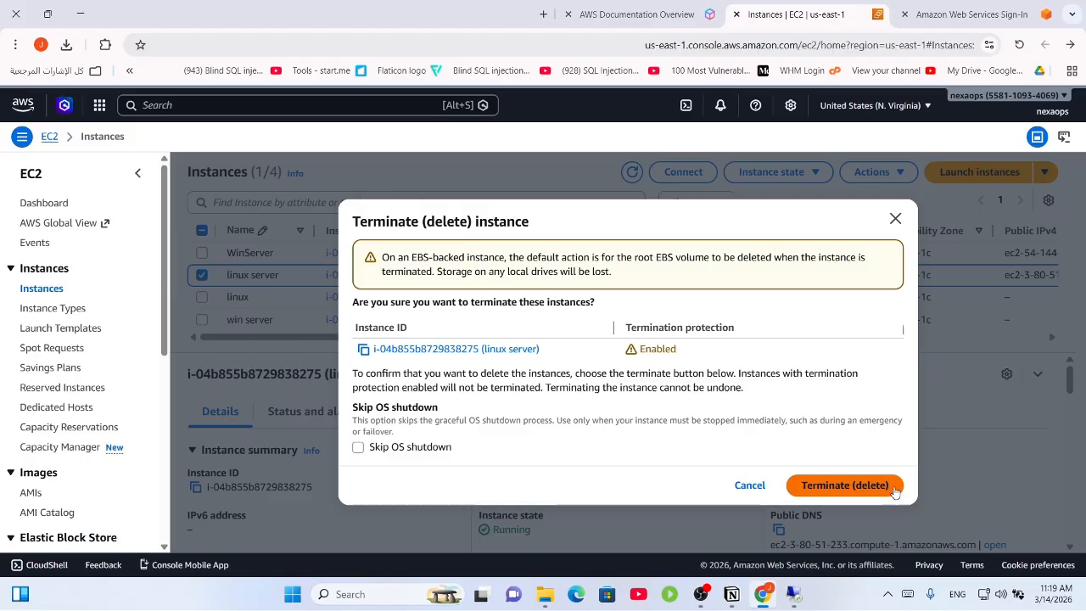
drag(635, 350, 683, 359)
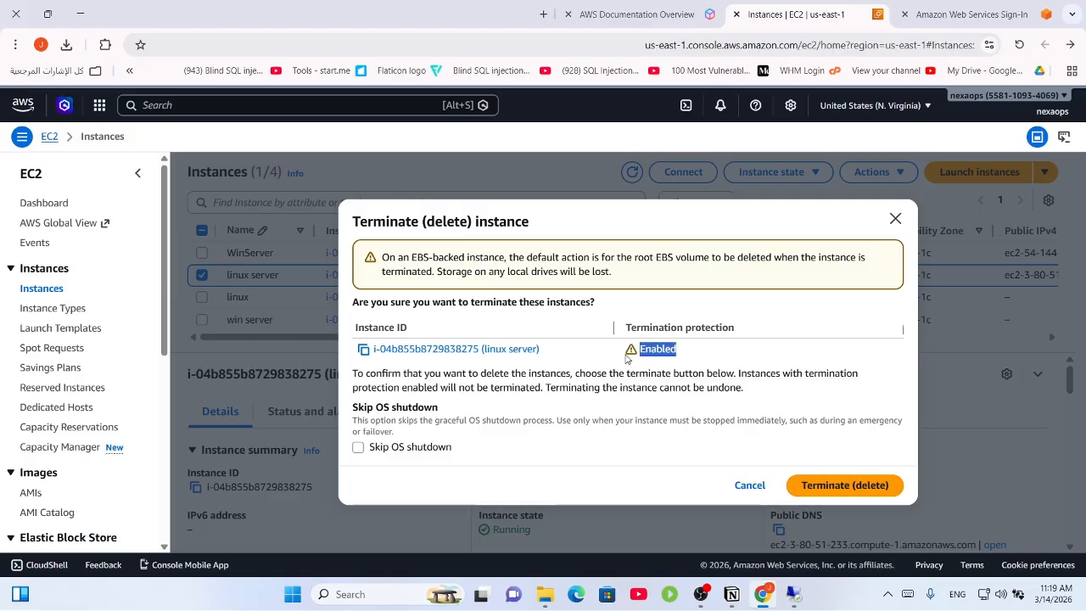
drag(417, 388, 805, 391)
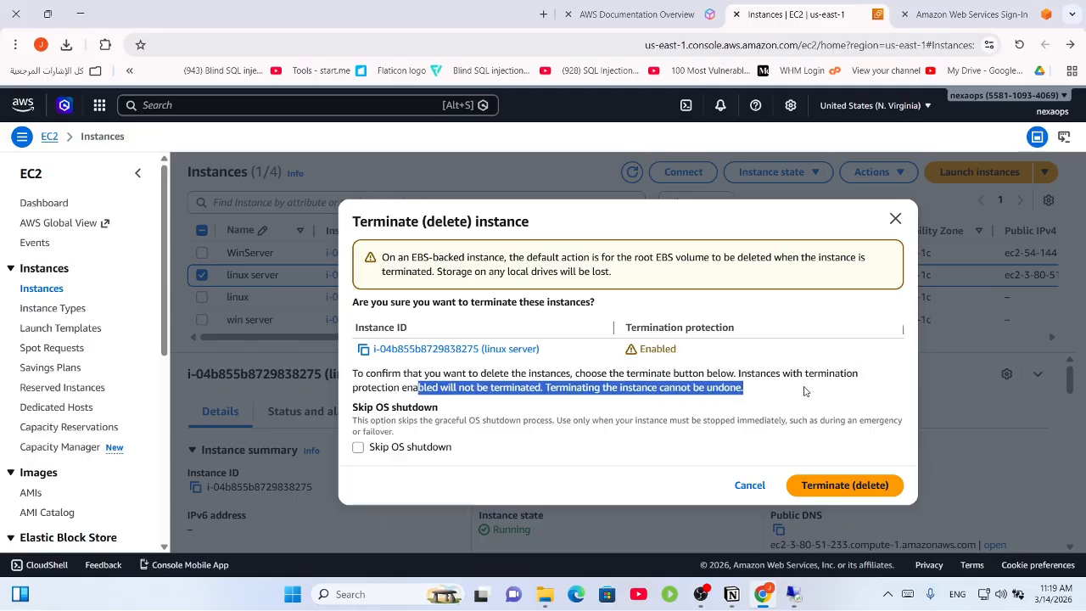
drag(746, 373, 488, 398)
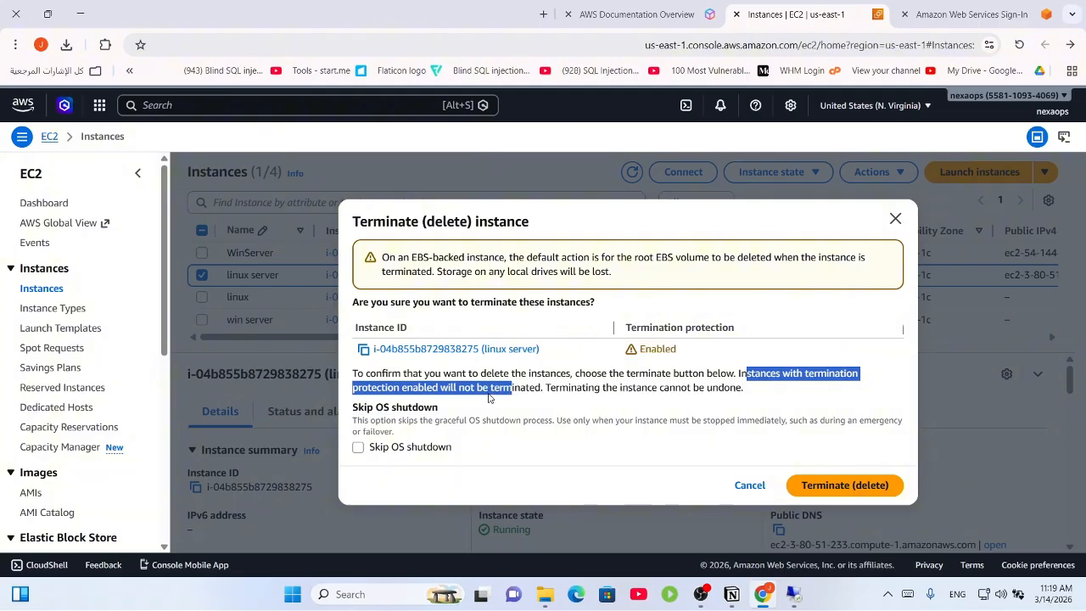
click(535, 393)
click(840, 485)
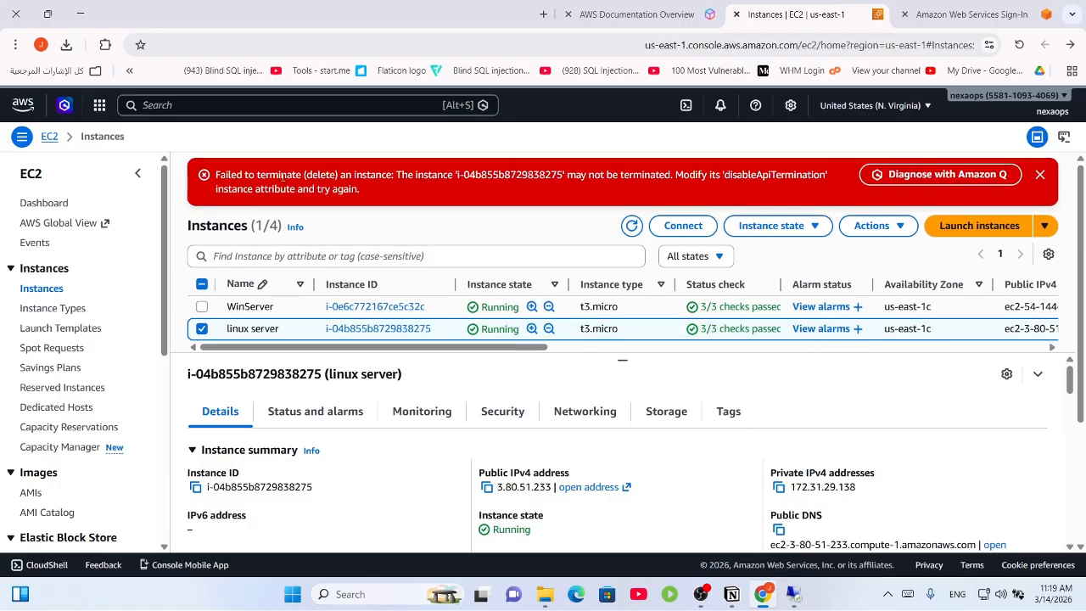
Disable termination protection on the linux server instance and save the change.
drag(301, 178, 416, 176)
click(430, 179)
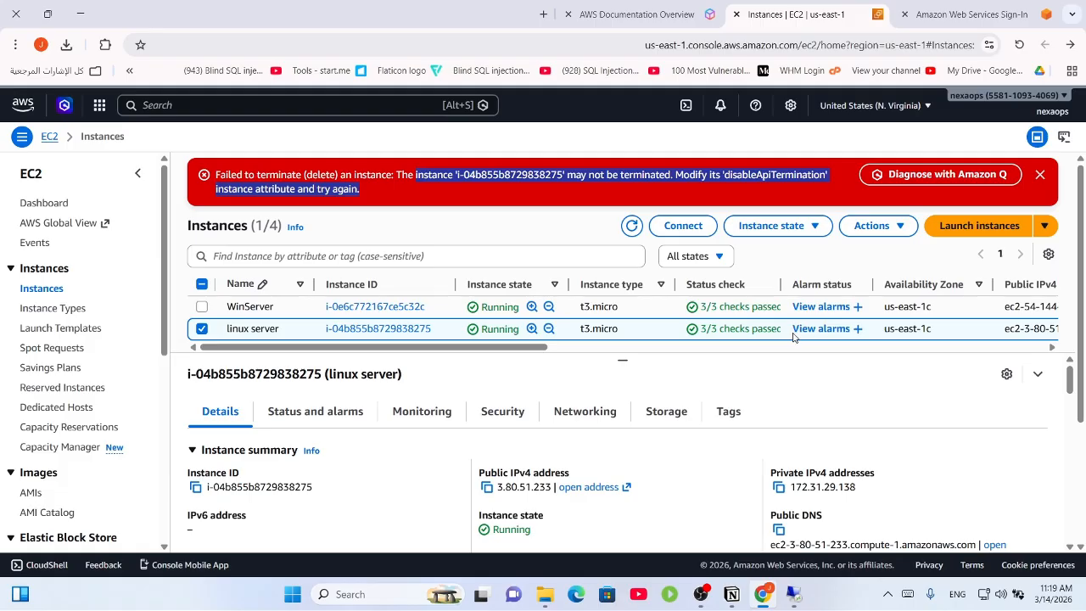
click(808, 222)
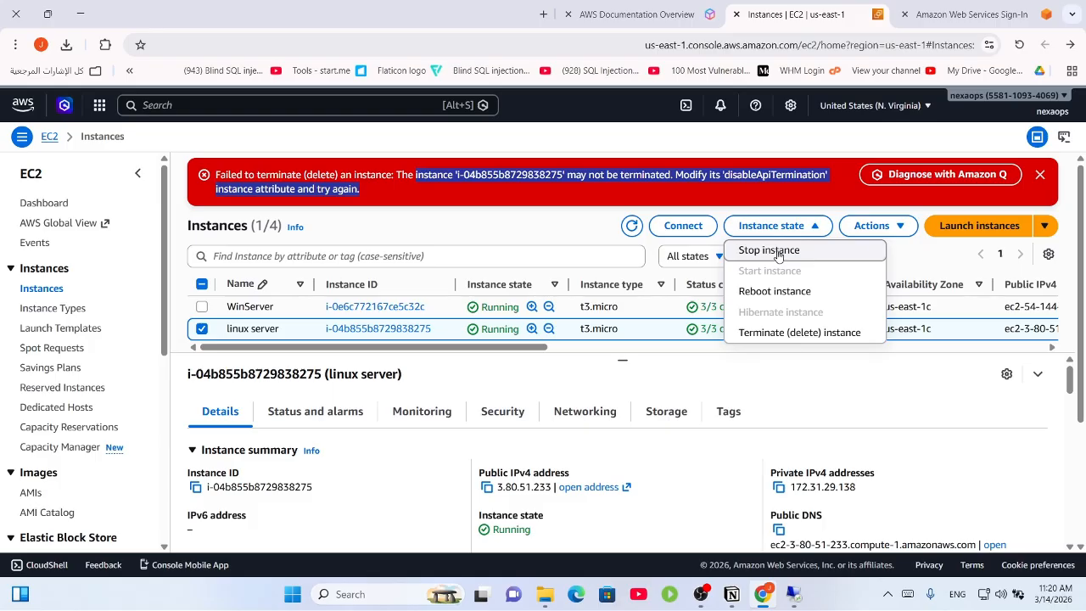
click(873, 226)
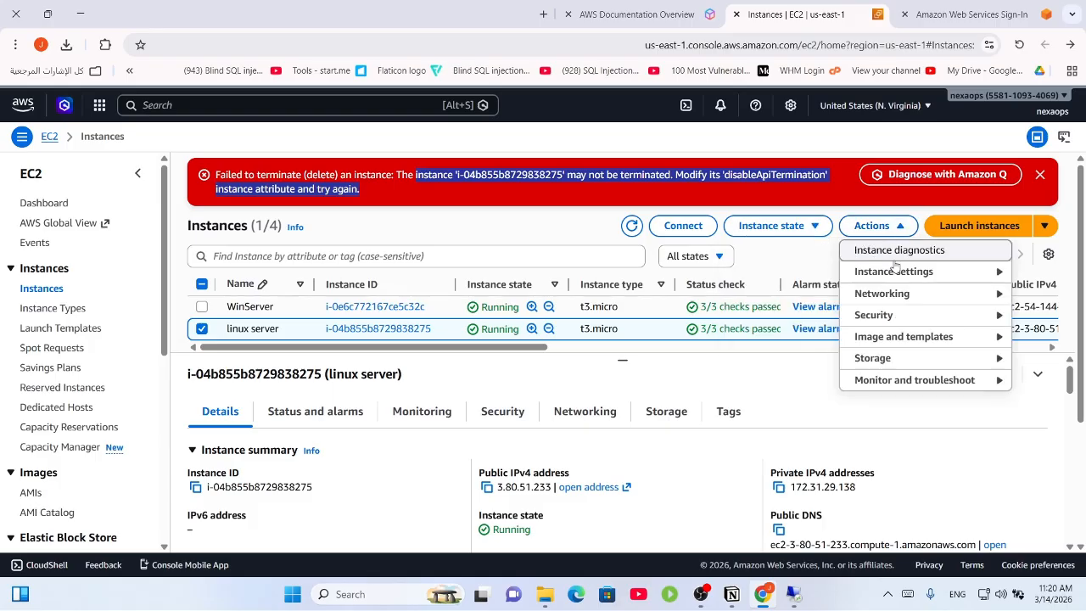
click(995, 273)
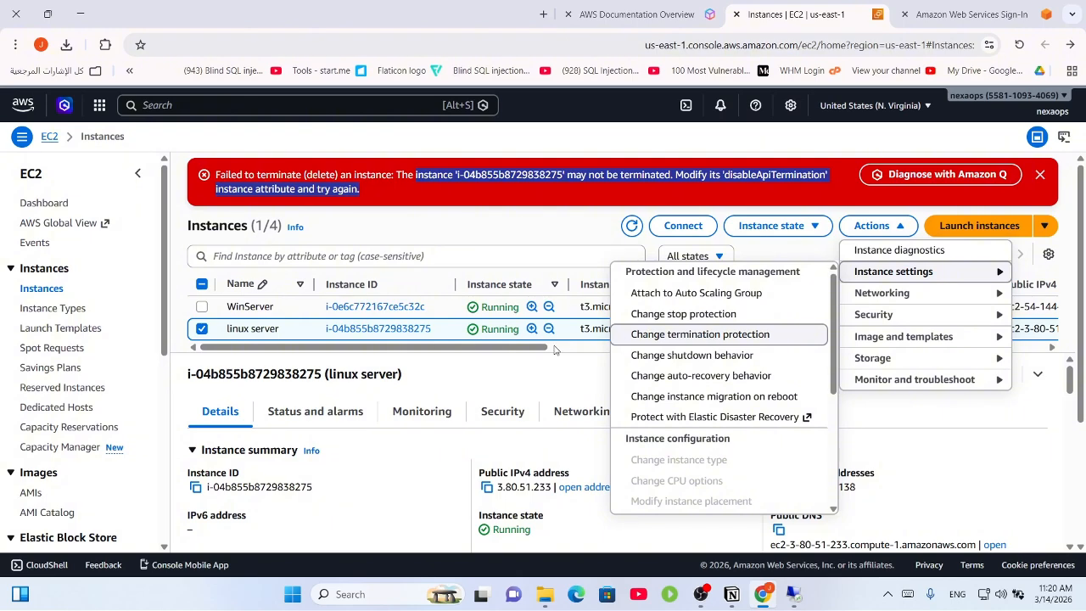
click(670, 336)
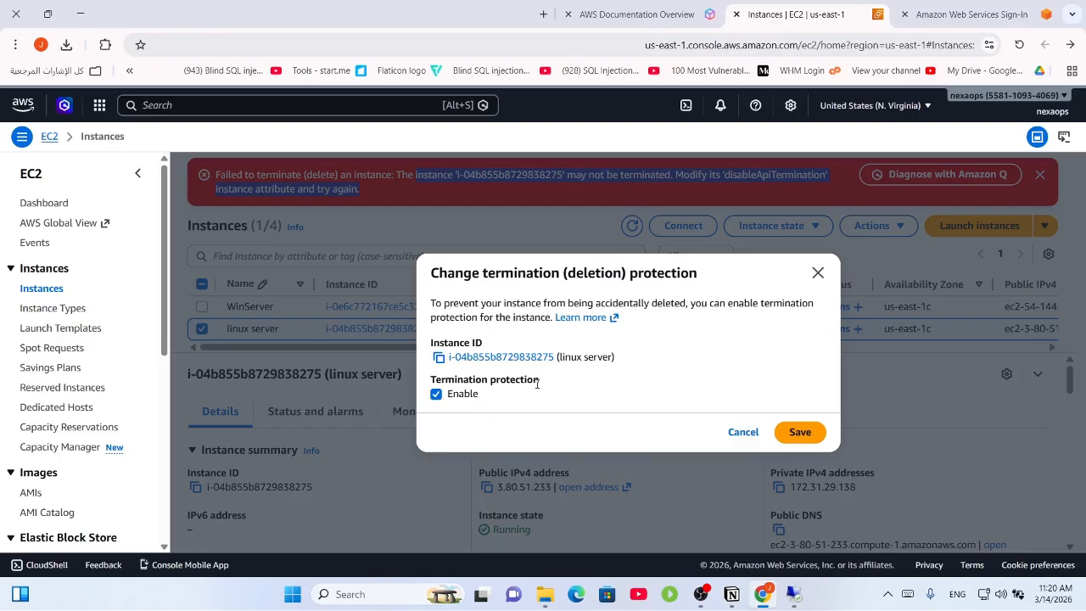
click(435, 395)
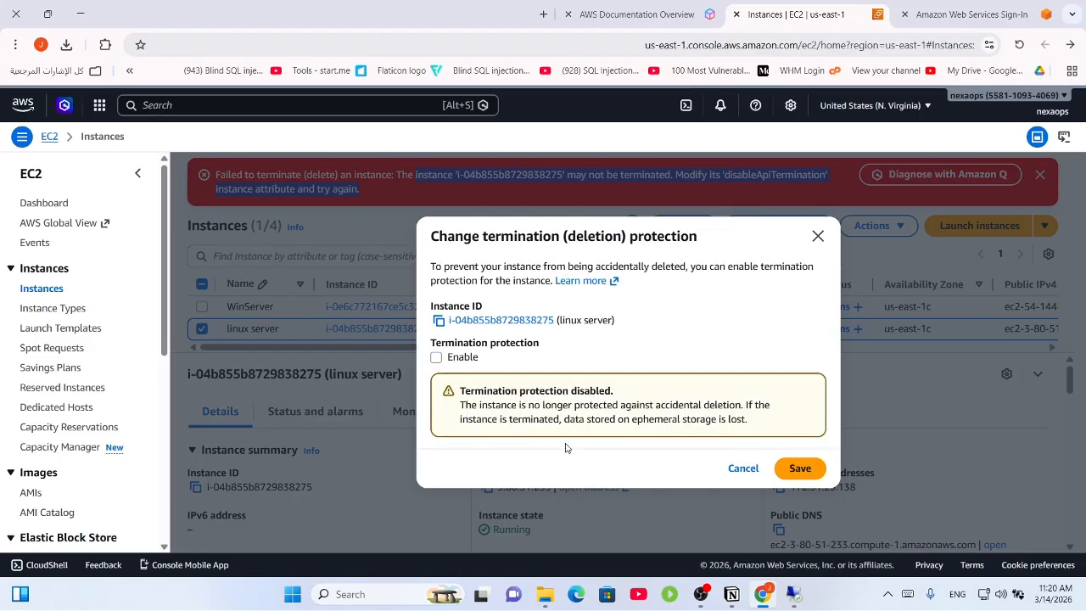
click(798, 469)
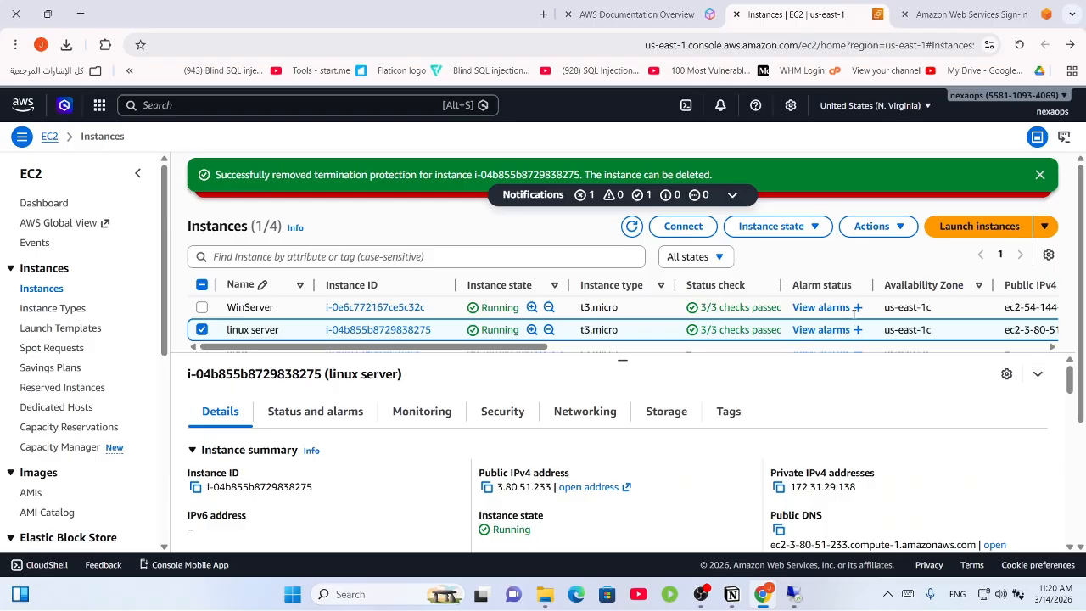
Terminate the linux server instance.
click(795, 230)
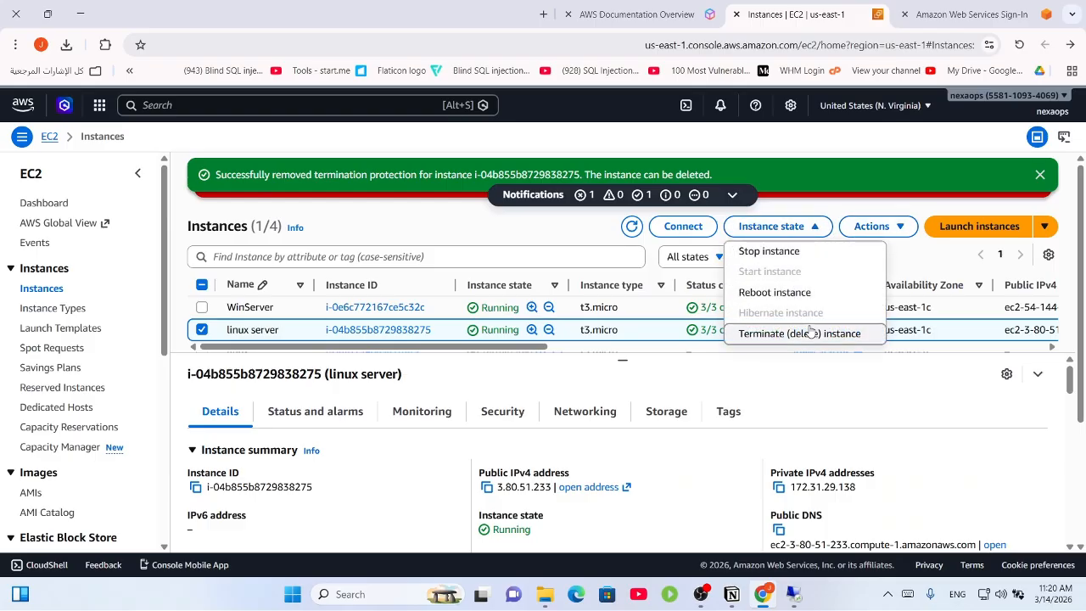
click(810, 333)
click(802, 486)
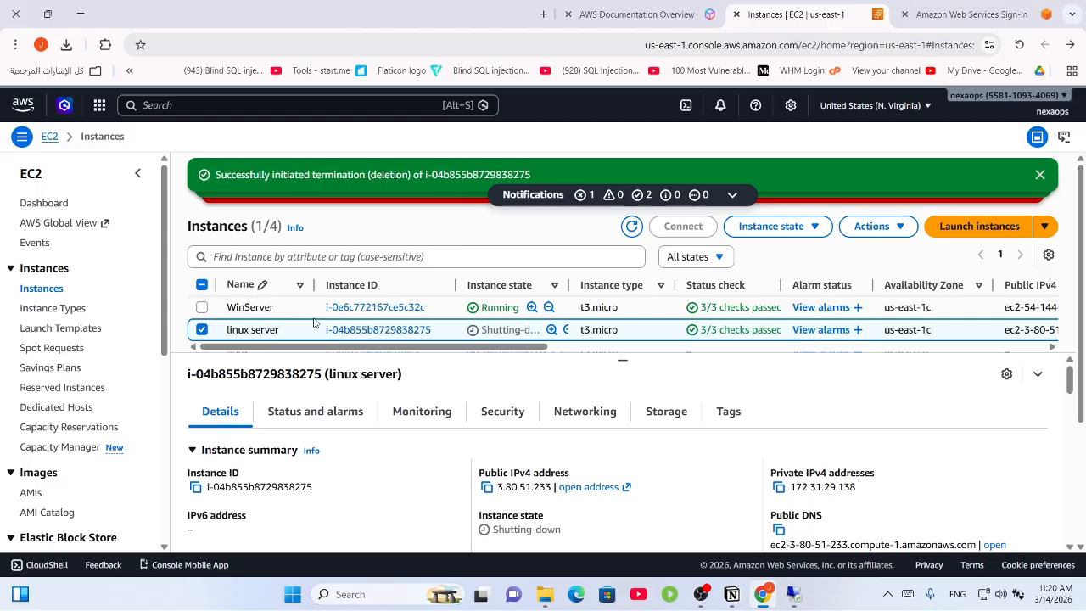
Select the WinServer instance and browse the options under its Actions menu submenus.
click(202, 308)
click(202, 329)
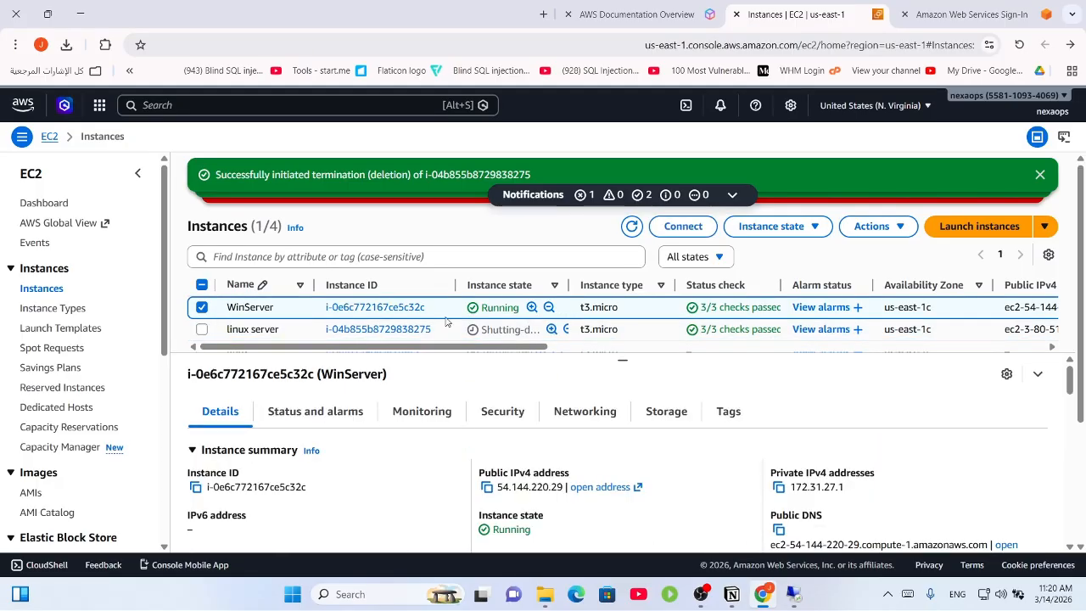
click(863, 228)
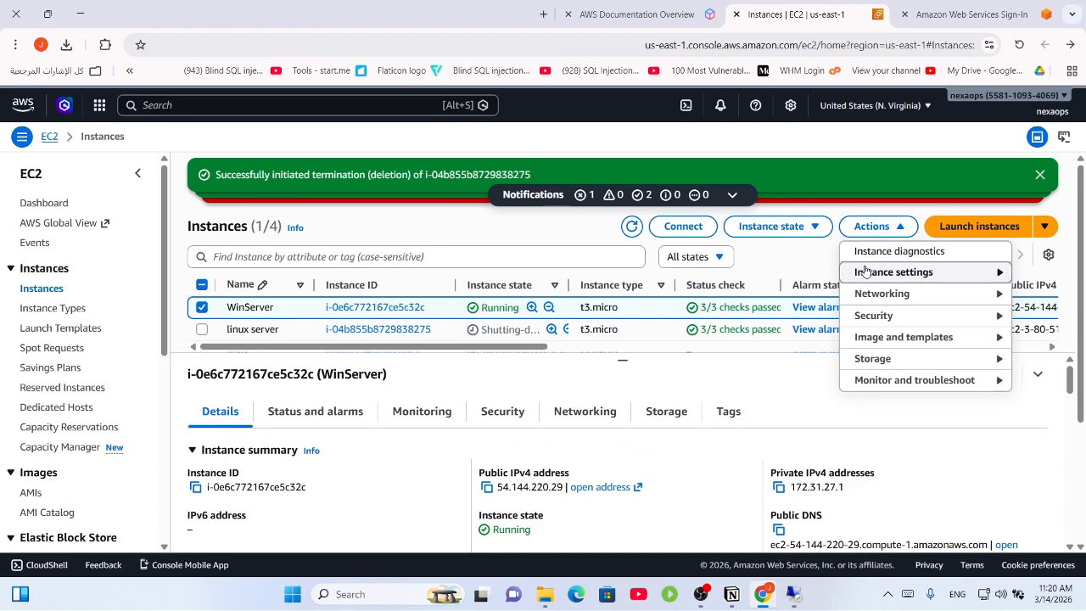
mouse_move(867, 273)
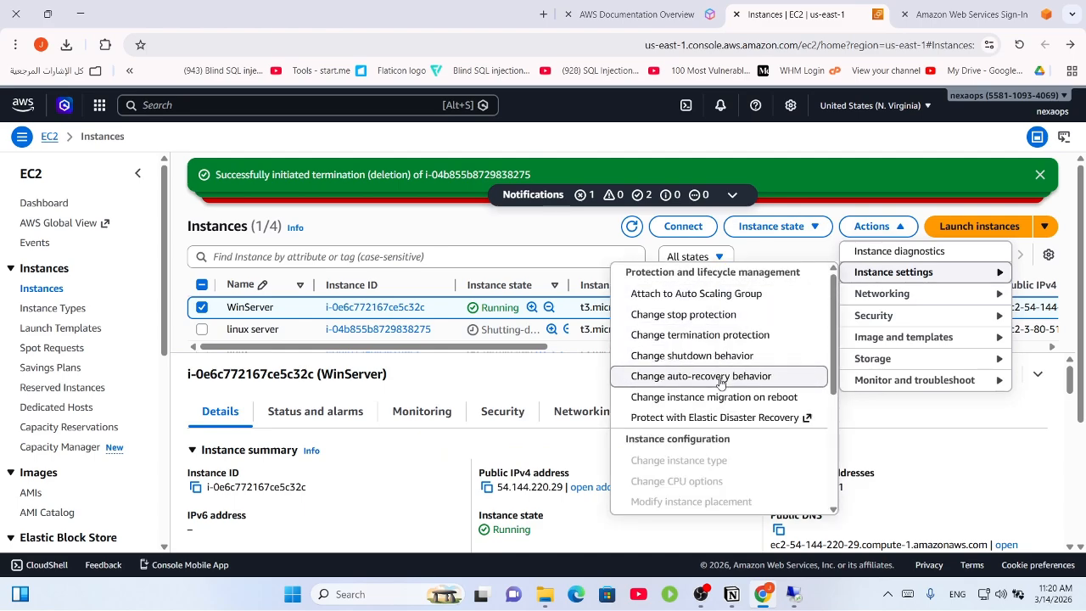
scroll(717, 374, down, 1)
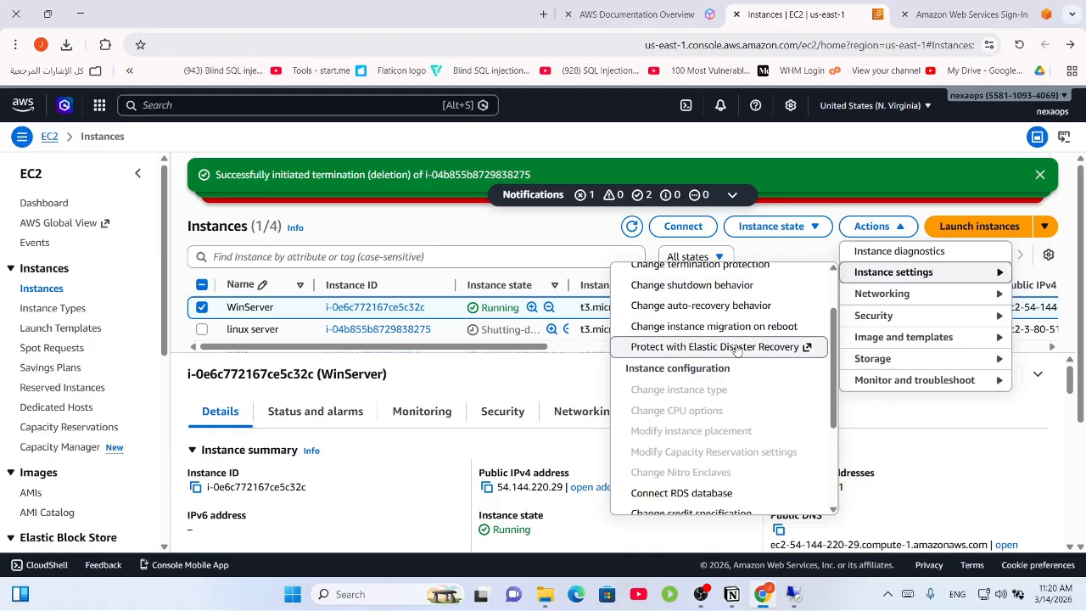
scroll(730, 364, down, 2)
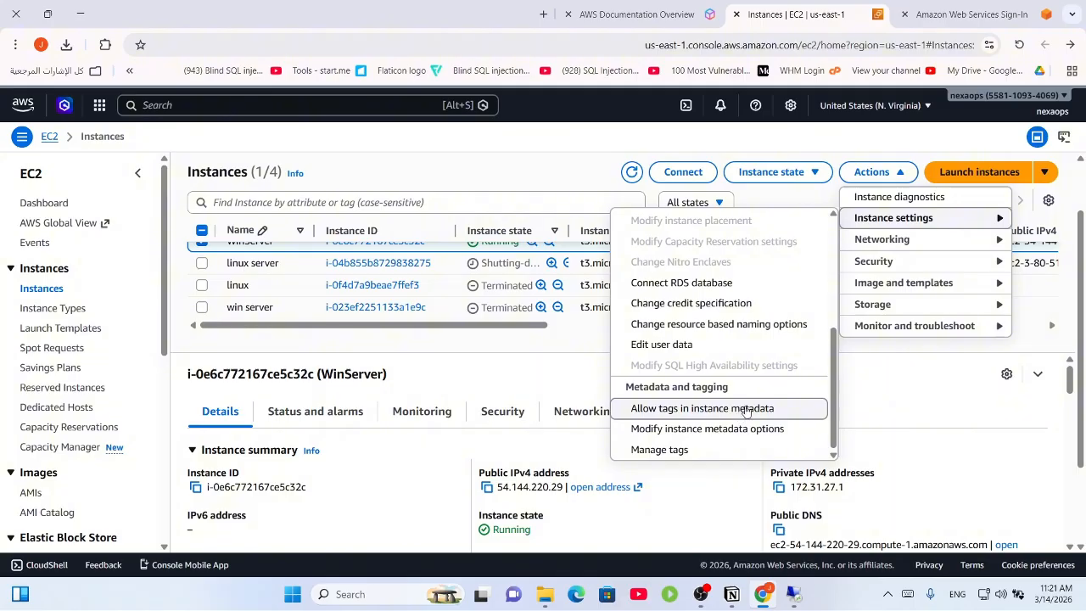
scroll(729, 404, up, 1)
scroll(942, 340, up, 1)
click(929, 298)
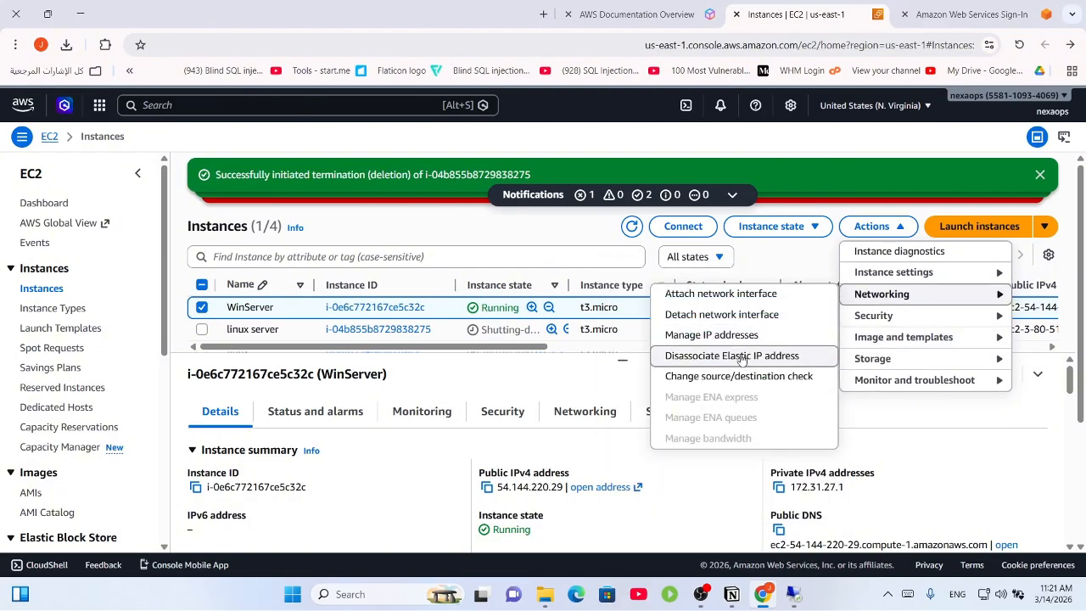
click(950, 317)
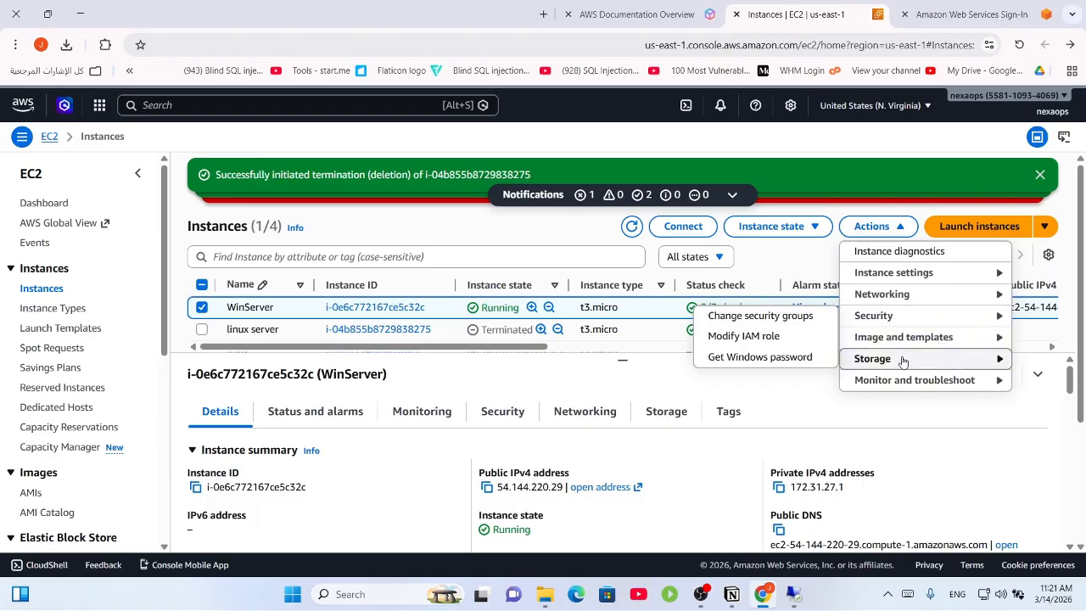
mouse_move(878, 365)
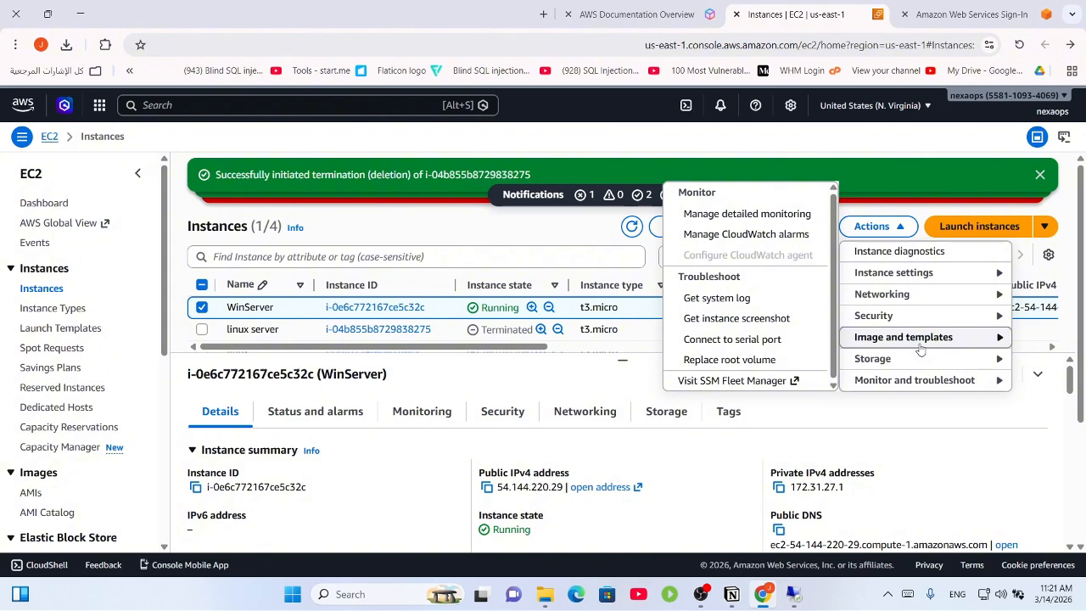
mouse_move(928, 339)
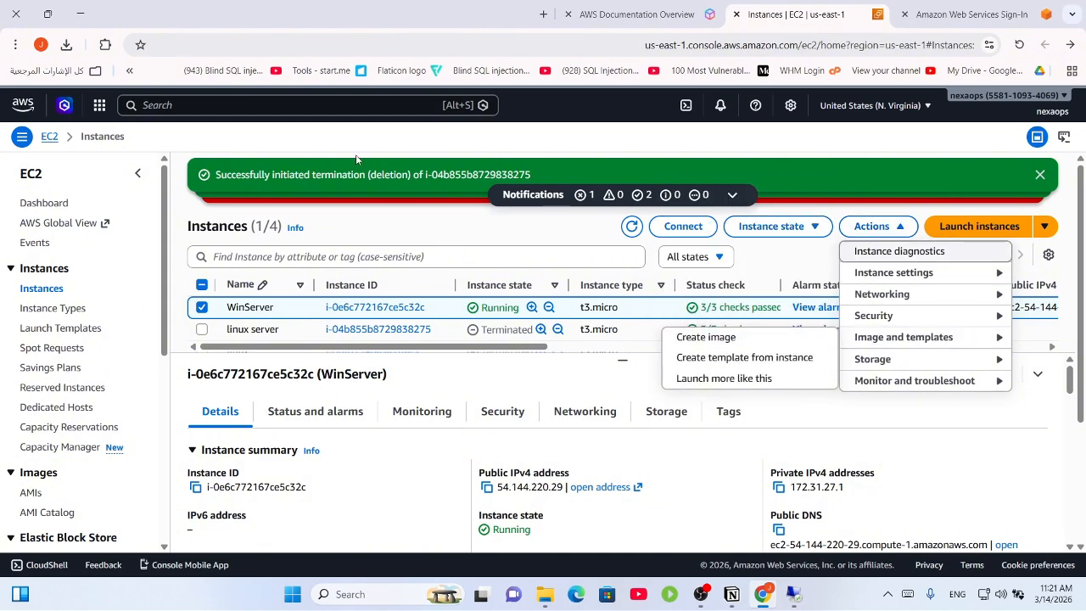
click(390, 240)
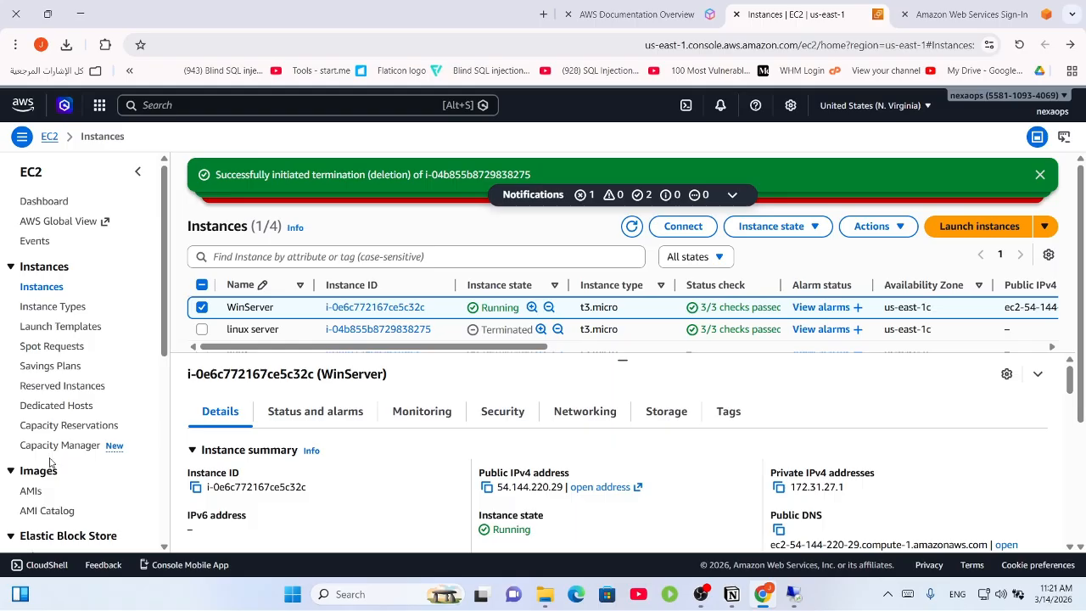
Examine the WinServer's public IPv4 address and public DNS name in the instance details.
scroll(66, 448, down, 3)
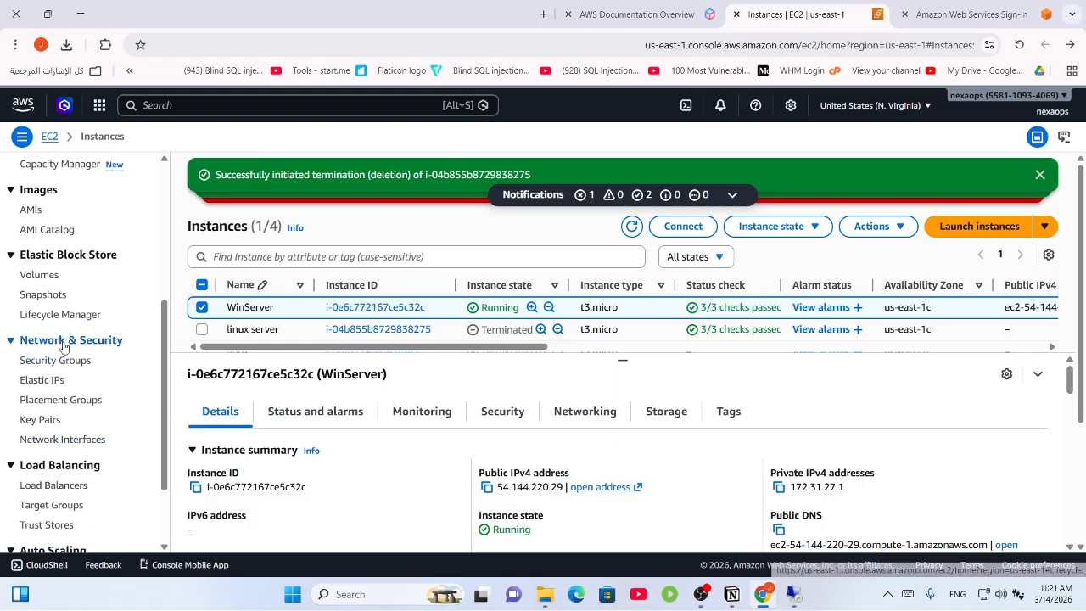
scroll(34, 441, down, 2)
scroll(72, 473, up, 5)
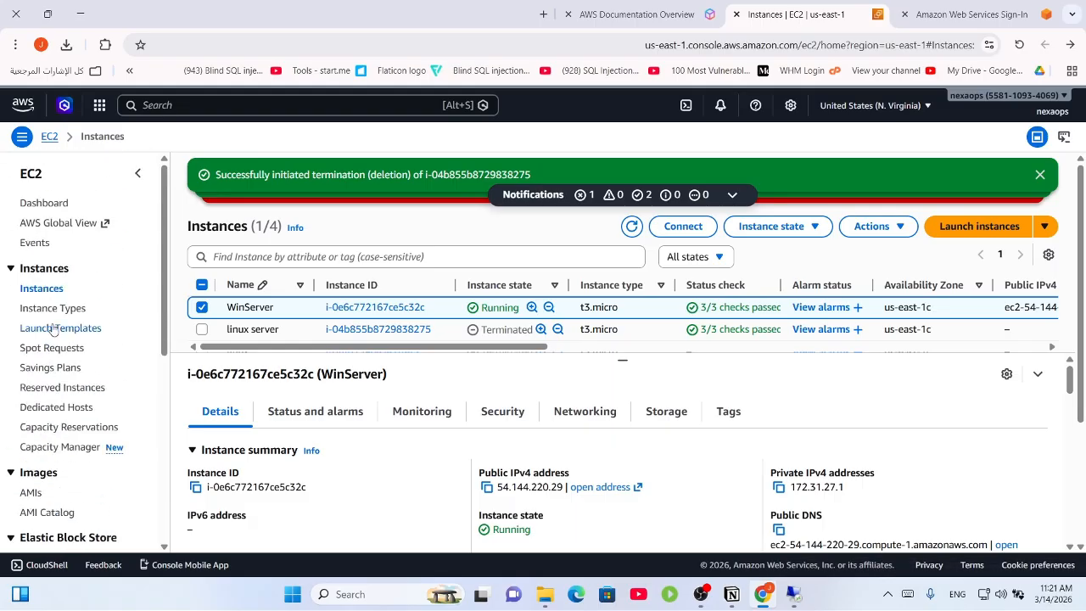
scroll(73, 364, down, 3)
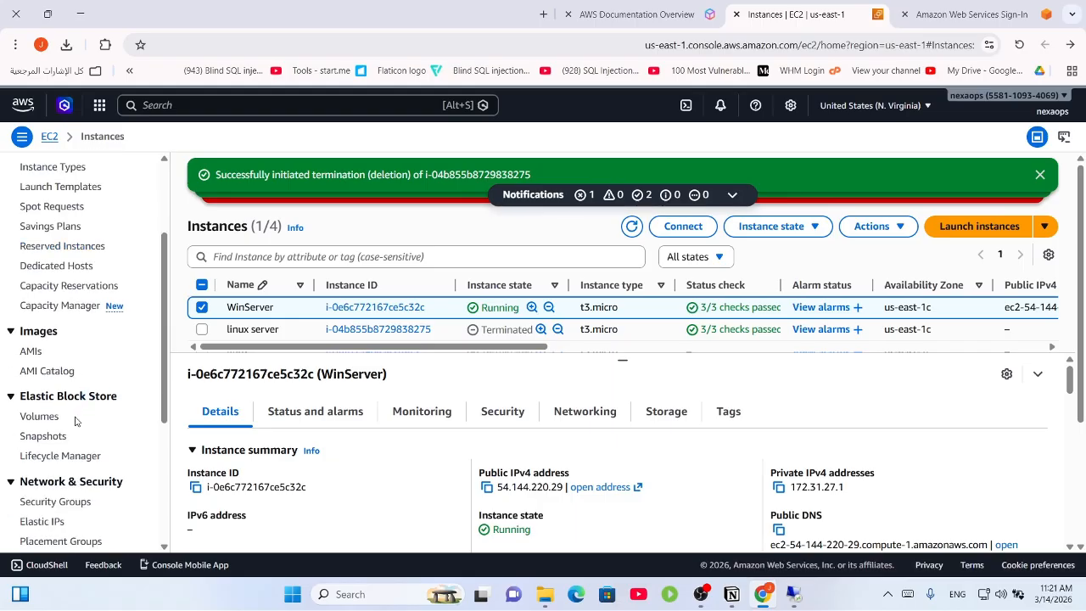
scroll(432, 430, down, 3)
scroll(450, 441, up, 3)
mouse_move(503, 487)
mouse_down()
mouse_move(563, 491)
mouse_move(498, 493)
mouse_up()
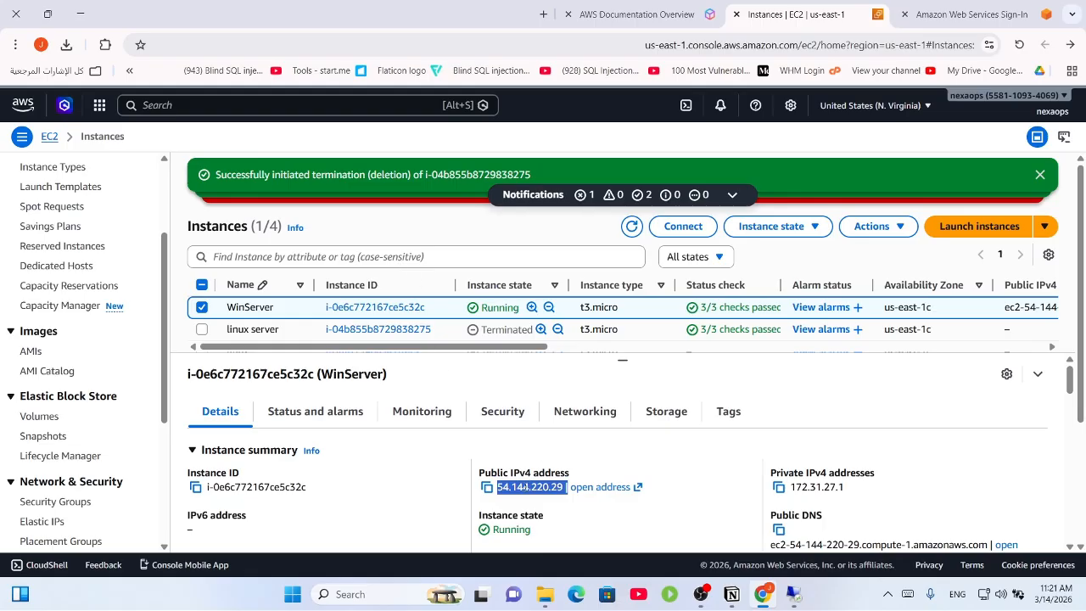
scroll(764, 450, down, 1)
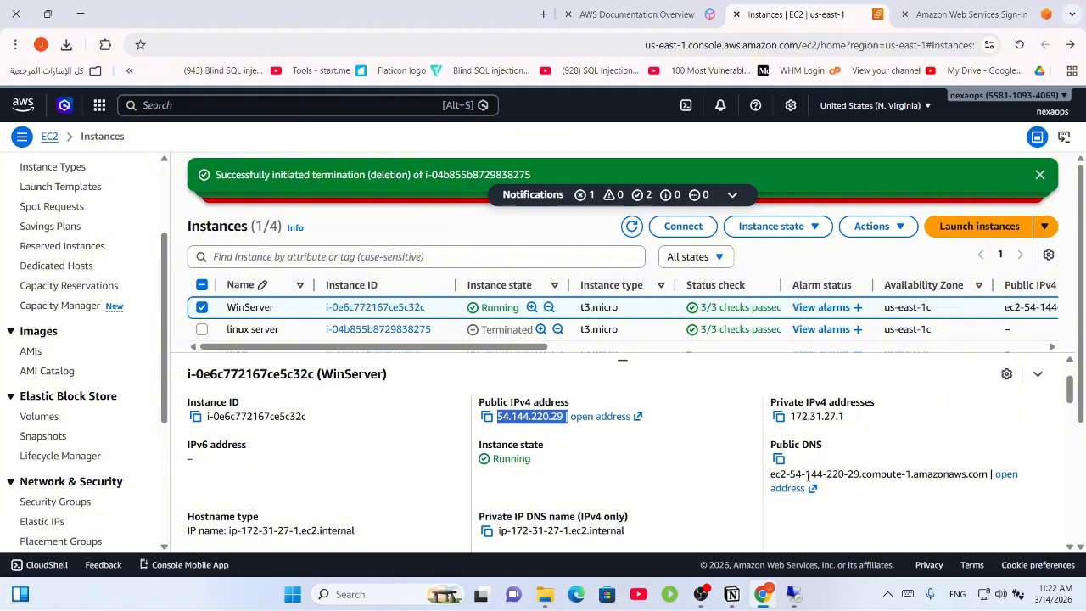
drag(771, 480, 912, 488)
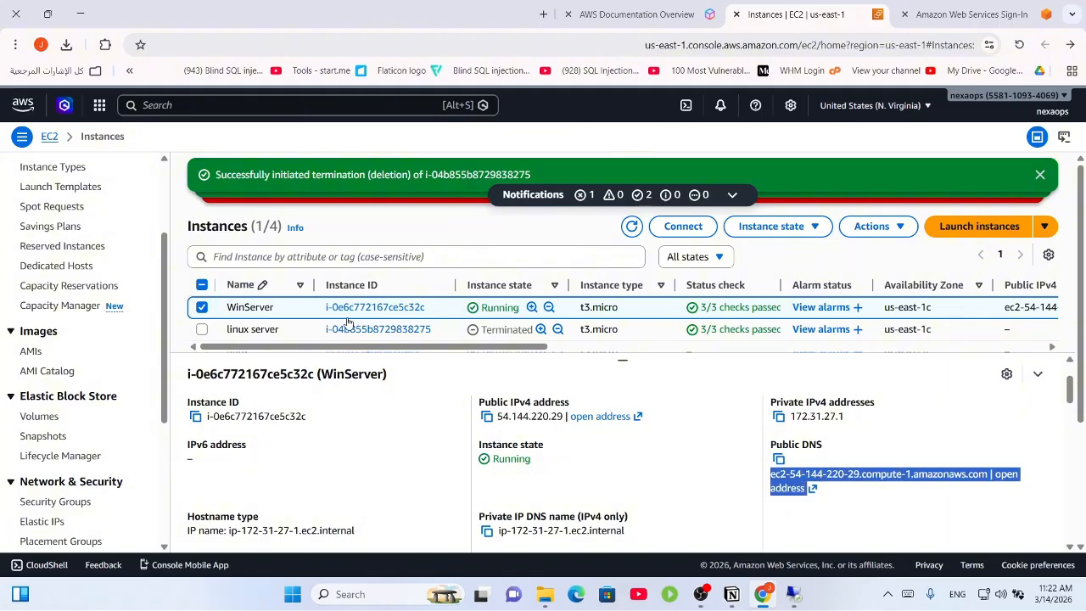
drag(509, 404, 490, 404)
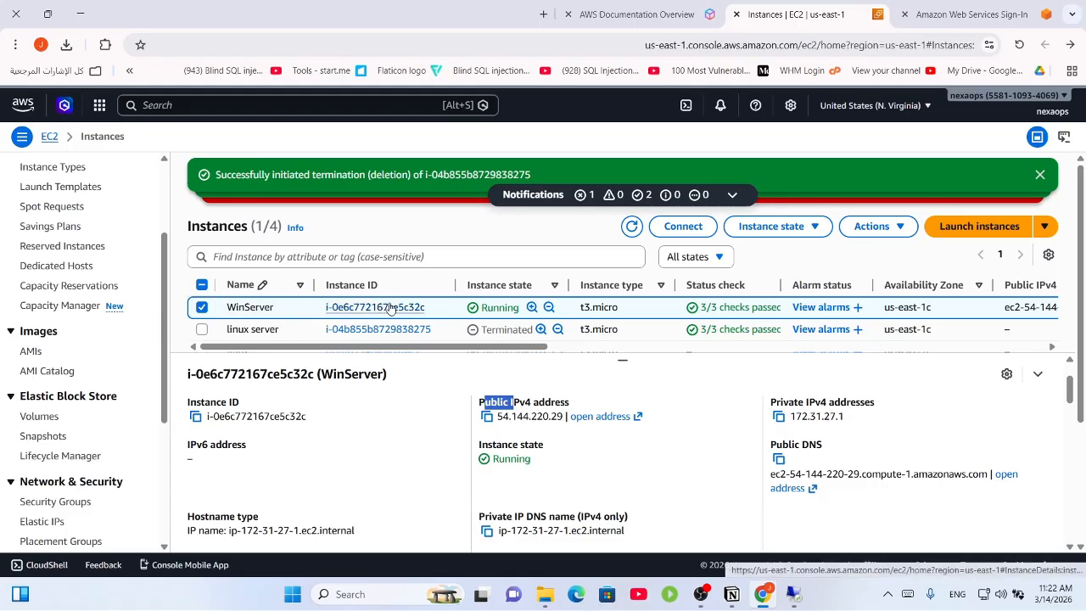
mouse_move(539, 402)
mouse_down()
mouse_move(557, 431)
mouse_move(538, 419)
mouse_up()
click(540, 428)
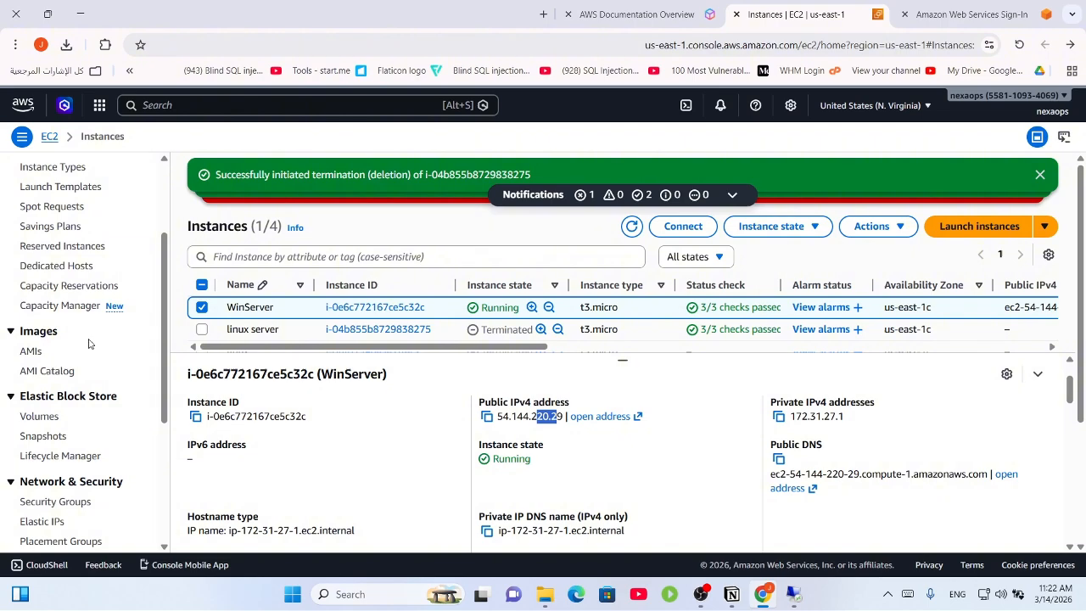
Open the Elastic IPs page to check for allocated addresses, then return to the instances list.
scroll(88, 343, up, 1)
scroll(80, 373, down, 4)
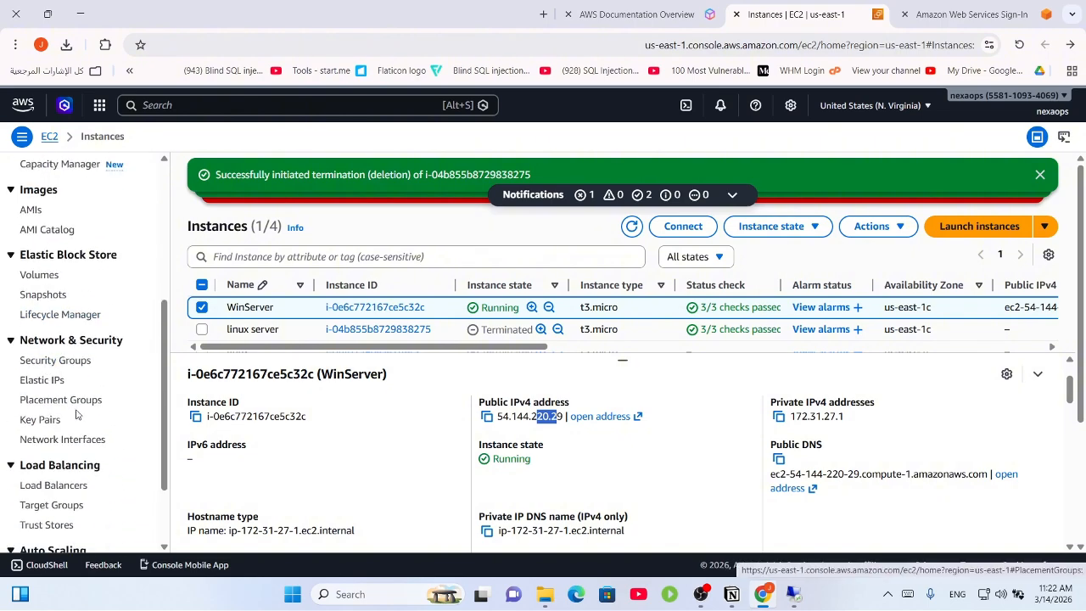
scroll(75, 414, up, 4)
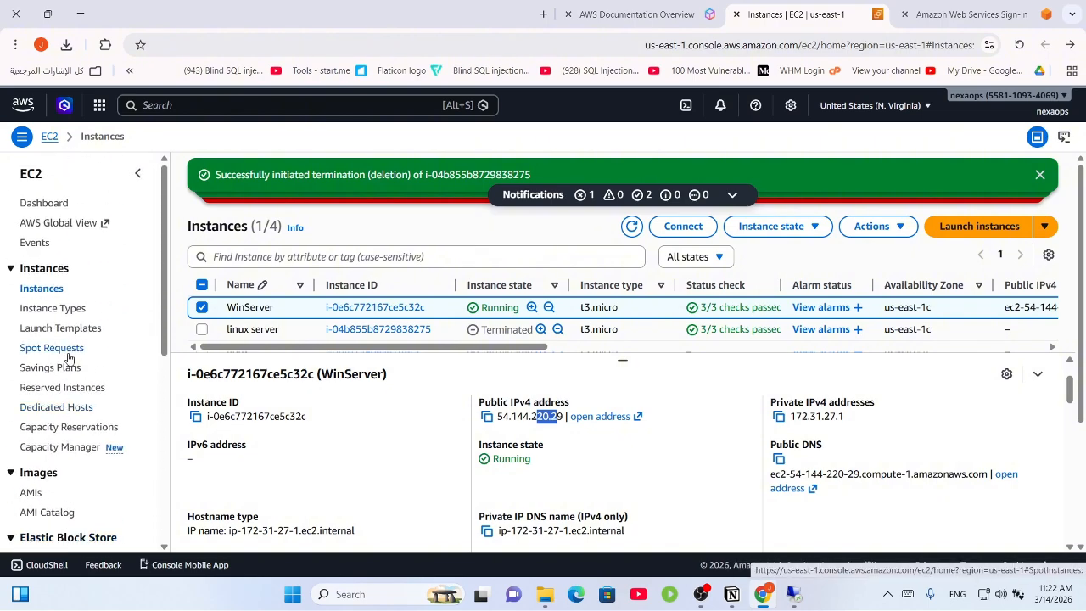
scroll(66, 390, down, 5)
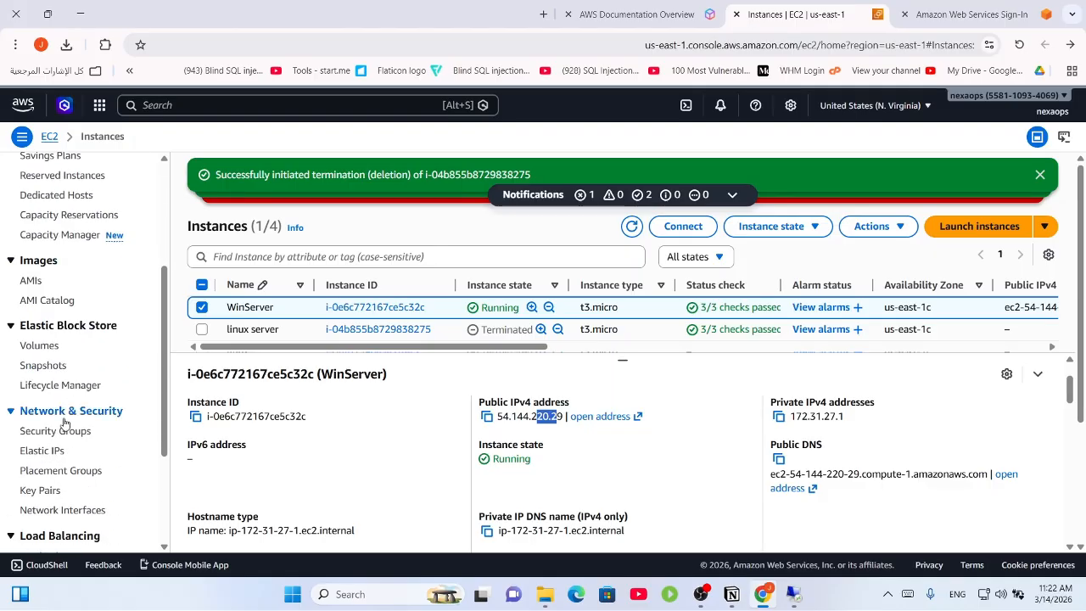
scroll(53, 390, down, 2)
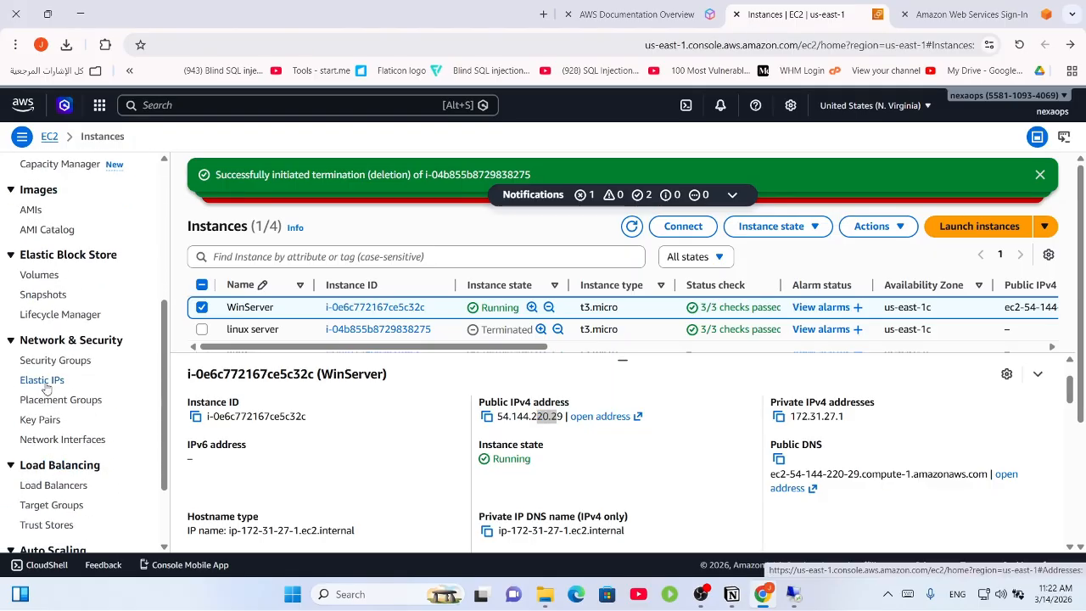
click(47, 385)
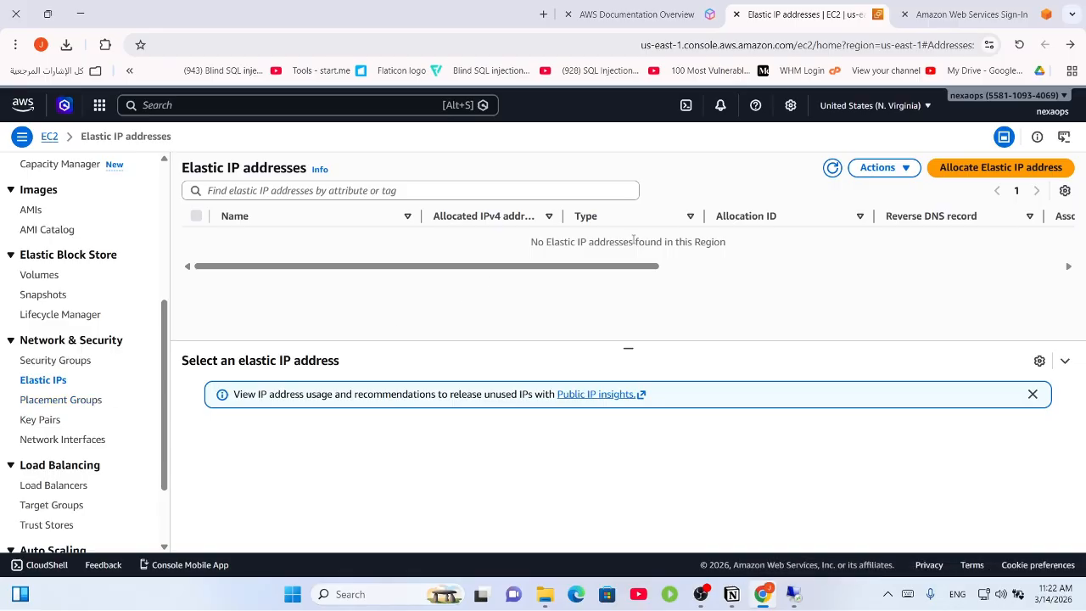
click(1071, 44)
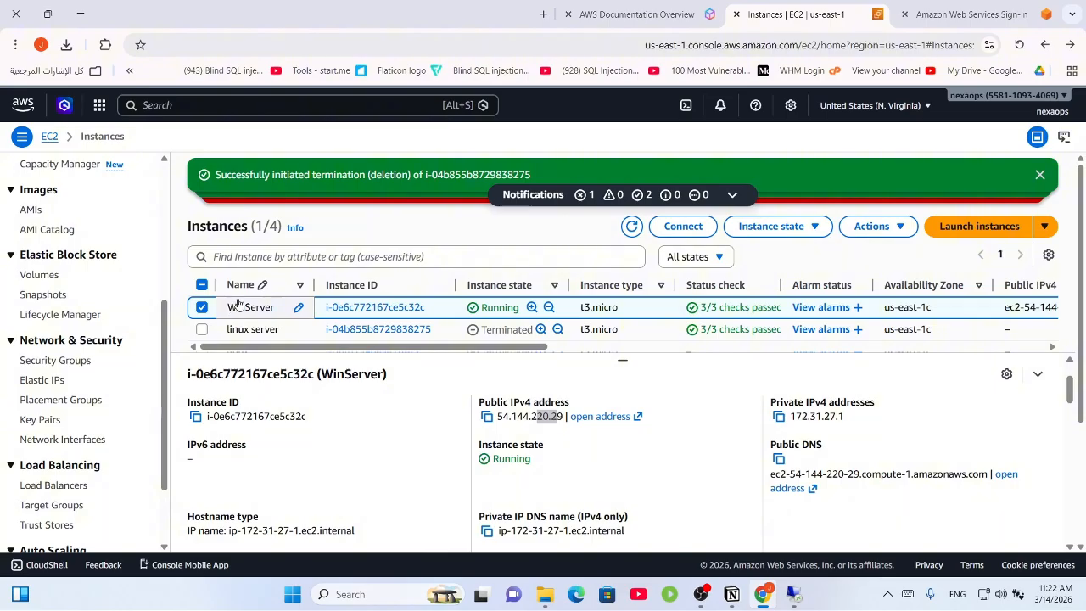
Terminate the WinServer instance.
click(789, 226)
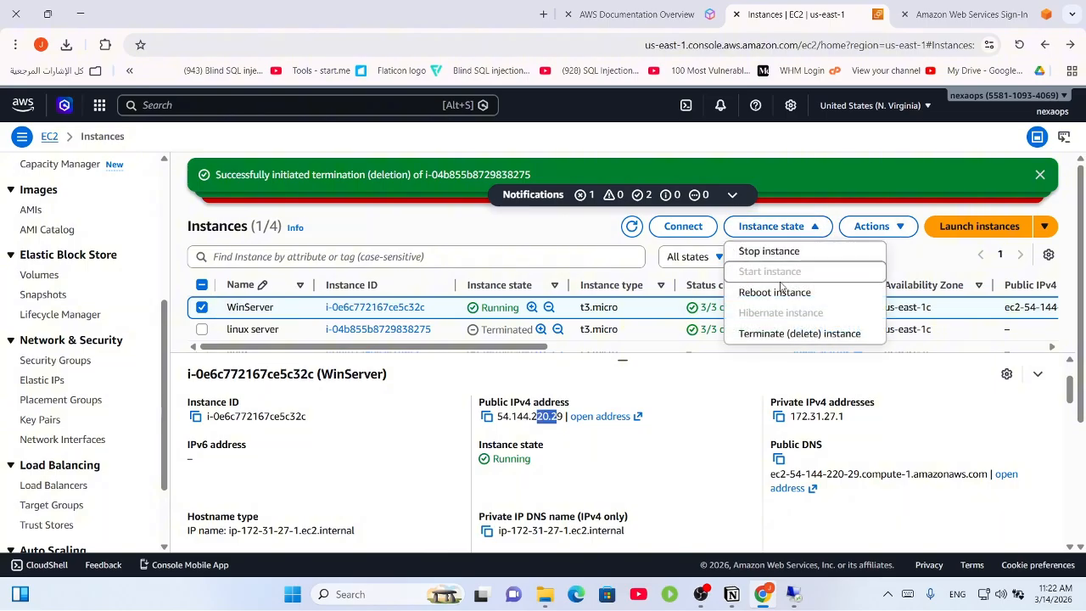
click(802, 332)
click(863, 490)
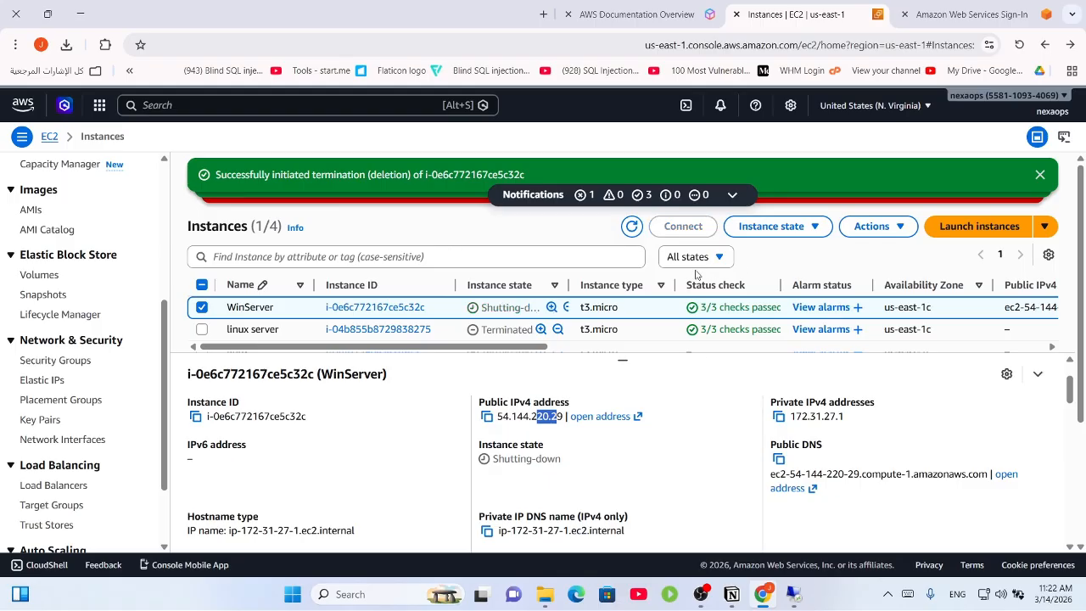
Start launching a new instance named w and choose the Microsoft Windows Server 2025 Base AMI.
click(976, 227)
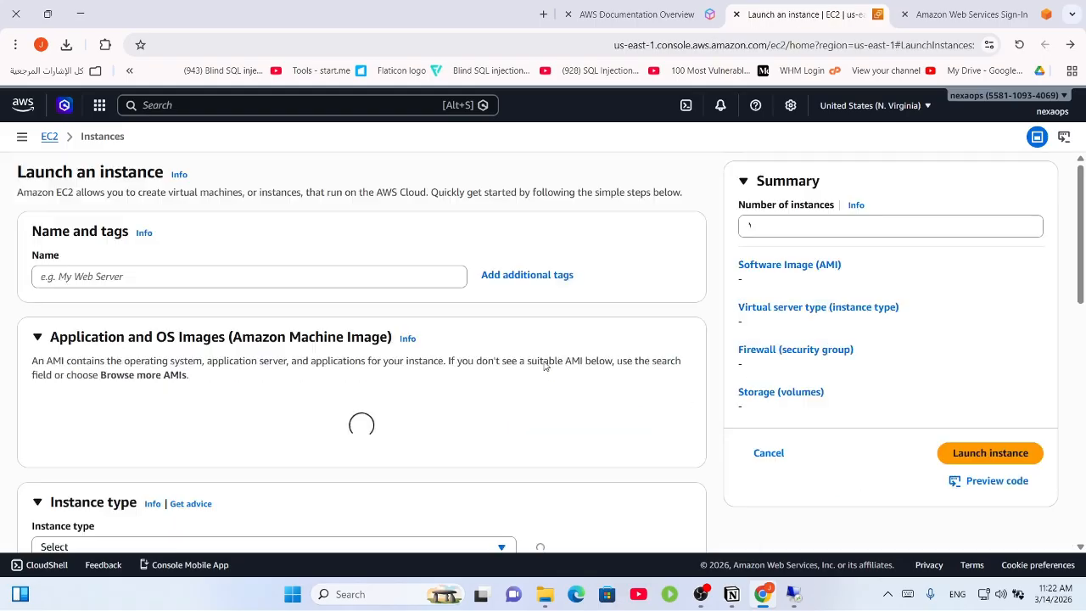
click(214, 342)
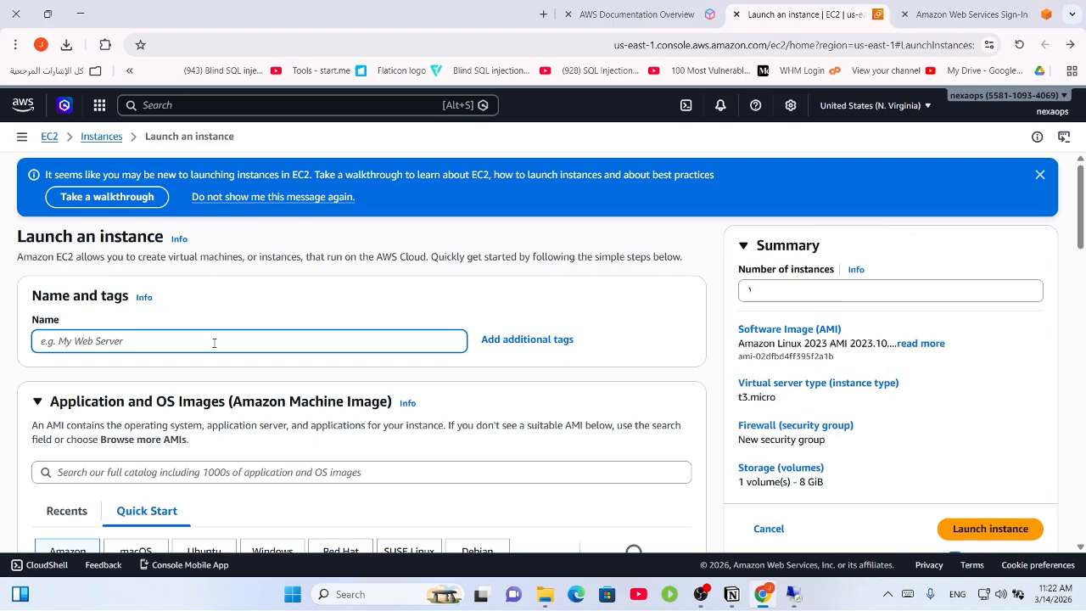
text(winserver)
scroll(213, 342, down, 5)
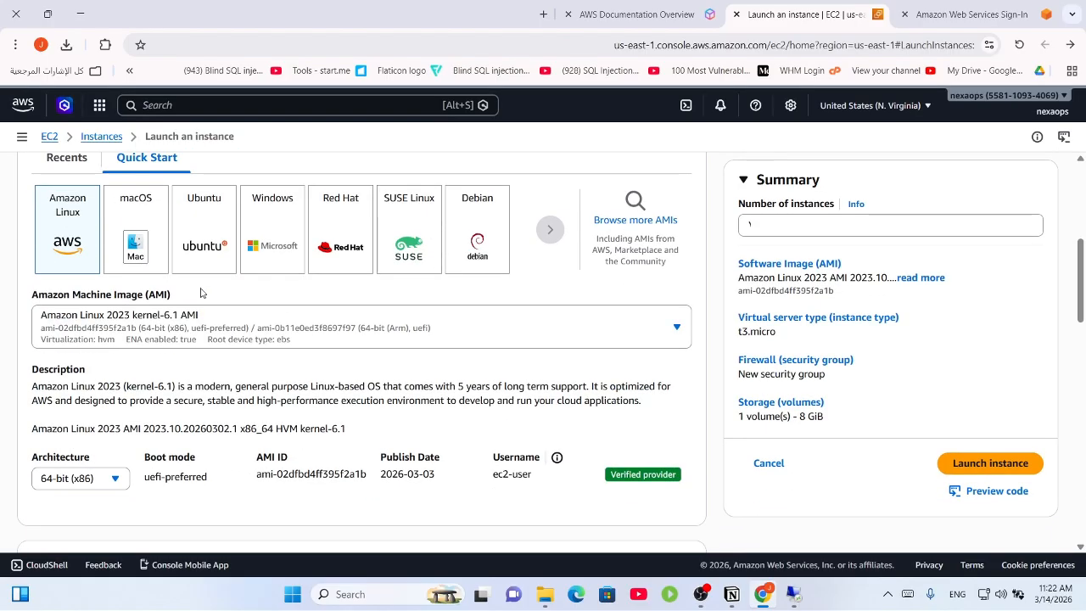
click(285, 241)
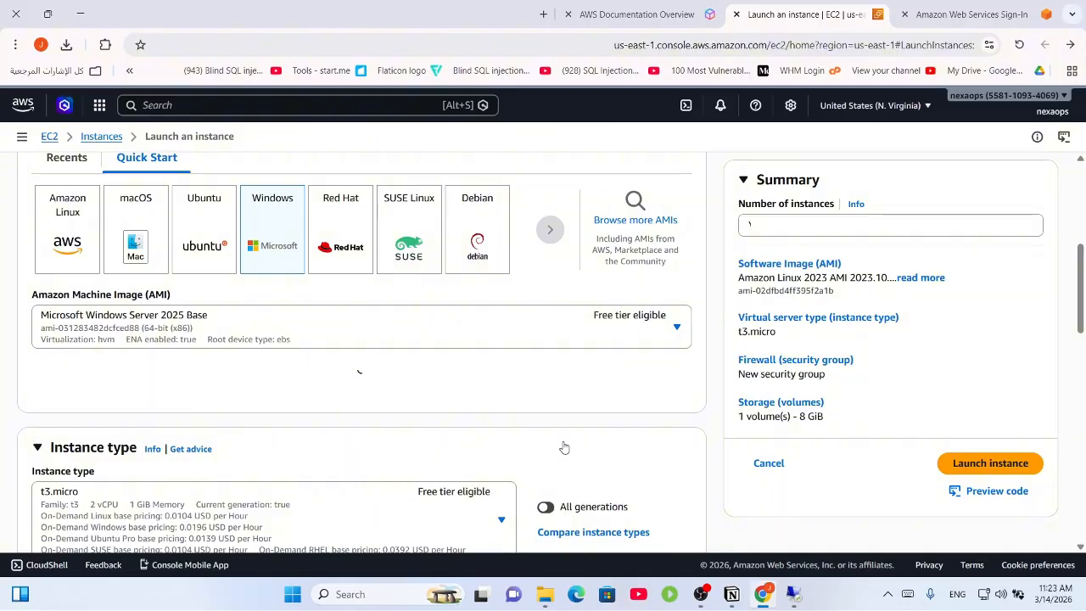
Review the auto-assign public IP information and the advanced details section of the instance launch form.
scroll(594, 445, down, 10)
scroll(281, 379, up, 1)
scroll(262, 315, down, 3)
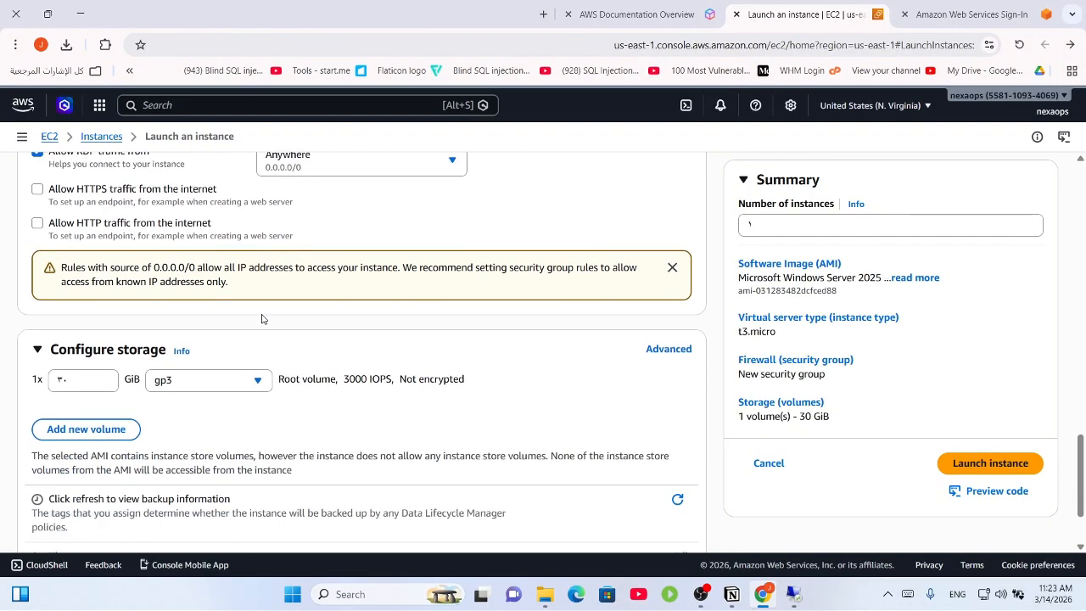
scroll(196, 393, up, 5)
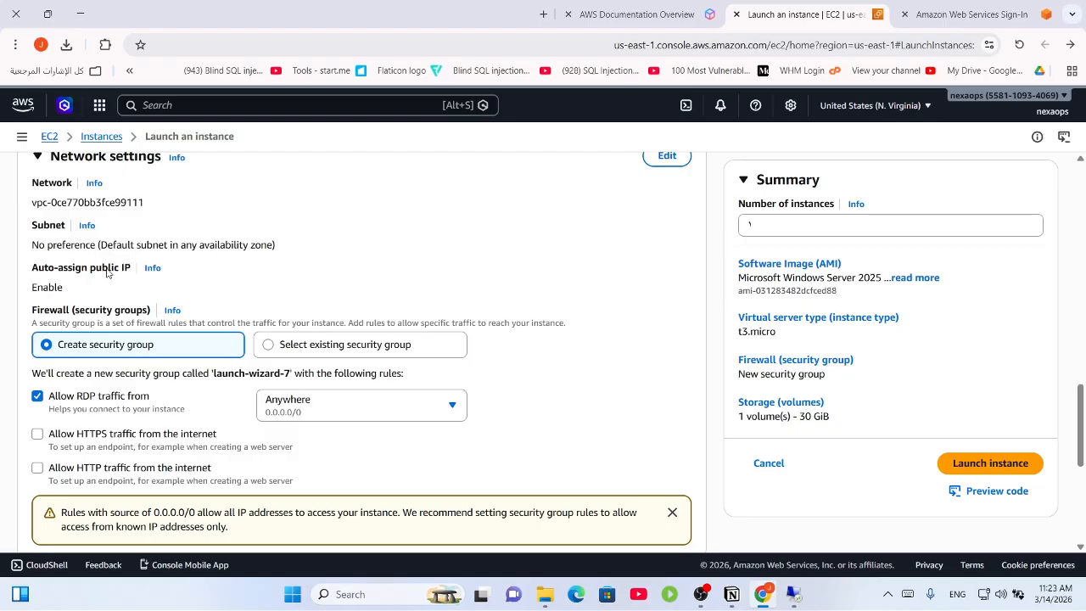
click(152, 268)
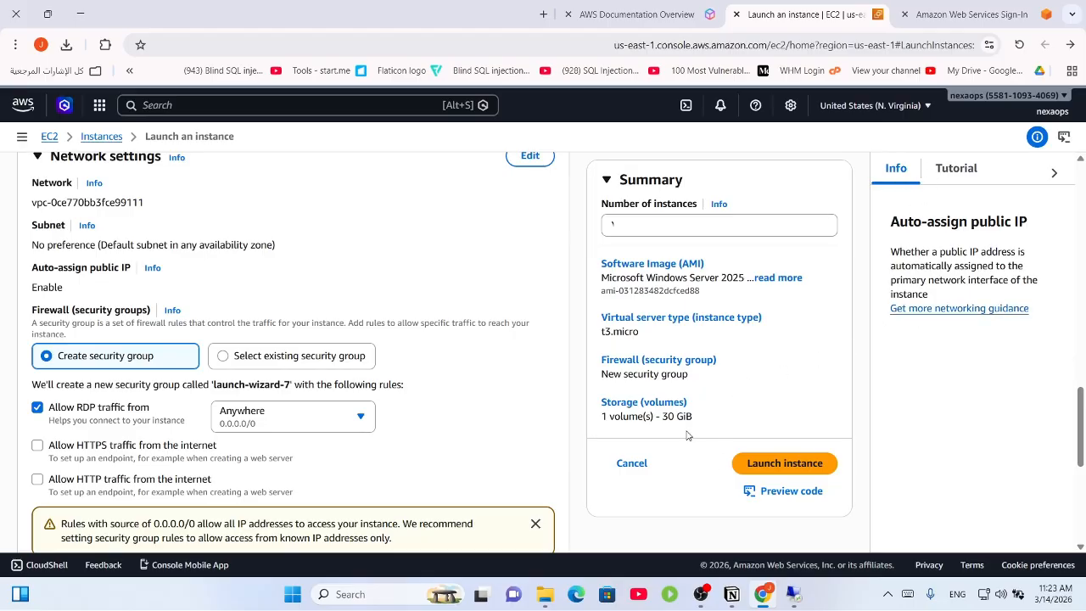
scroll(189, 283, down, 5)
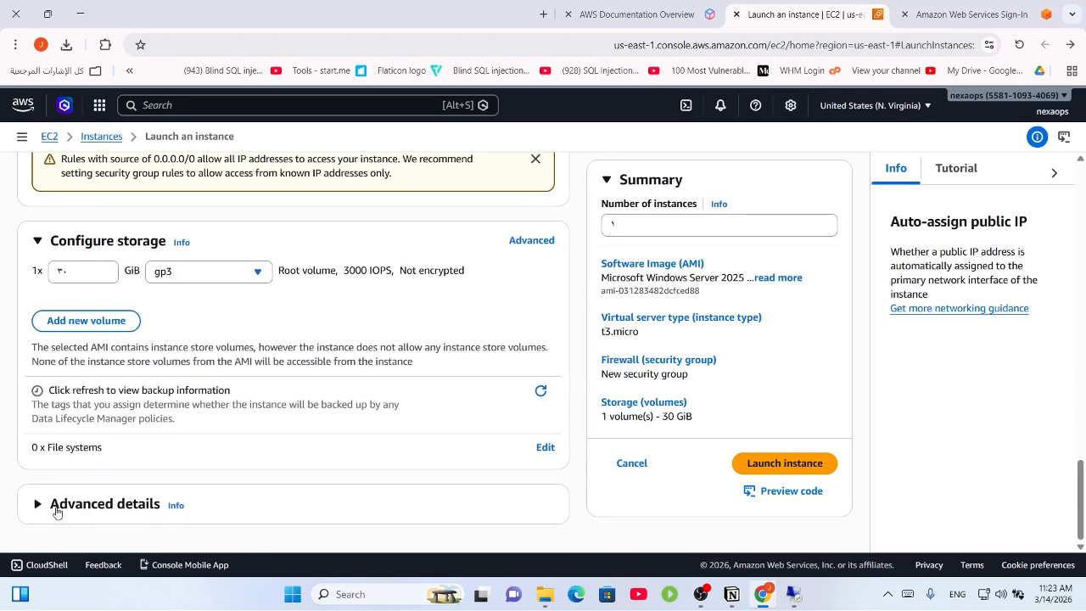
click(56, 505)
scroll(148, 424, down, 3)
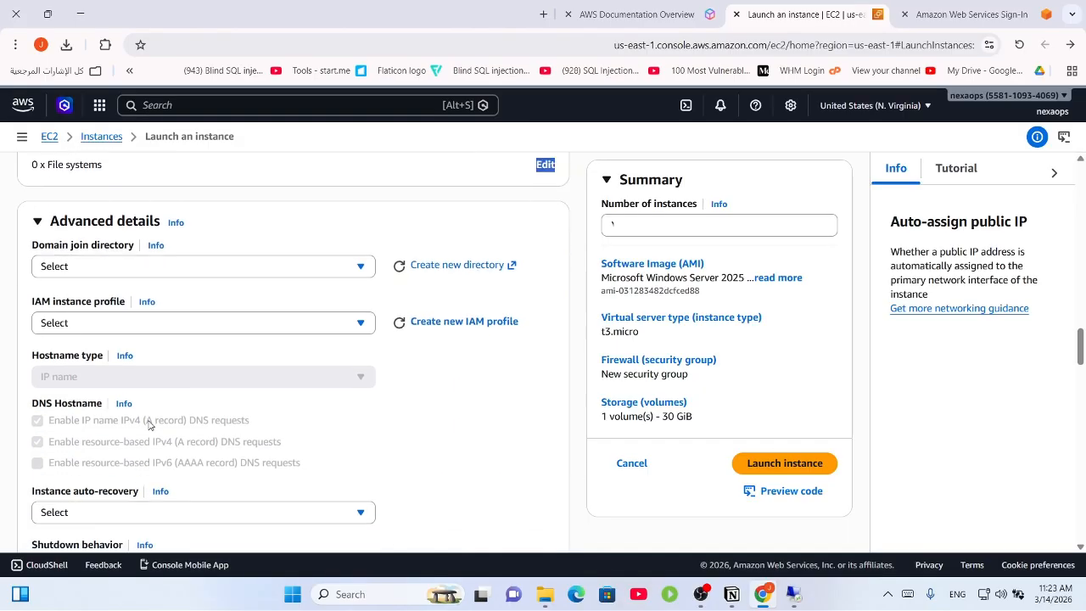
scroll(148, 424, down, 8)
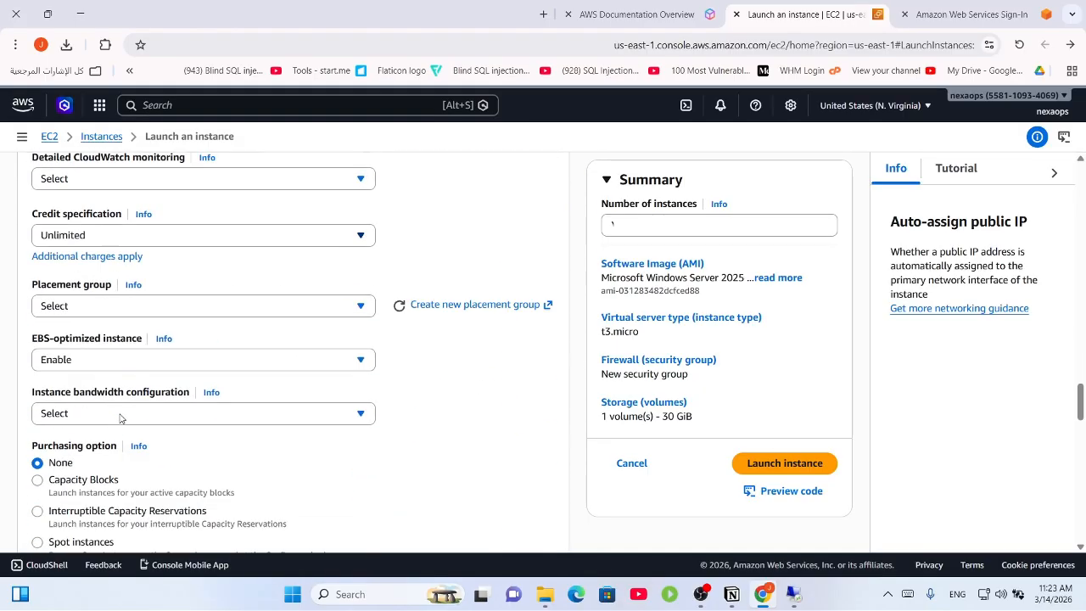
scroll(120, 418, down, 1)
scroll(136, 371, down, 8)
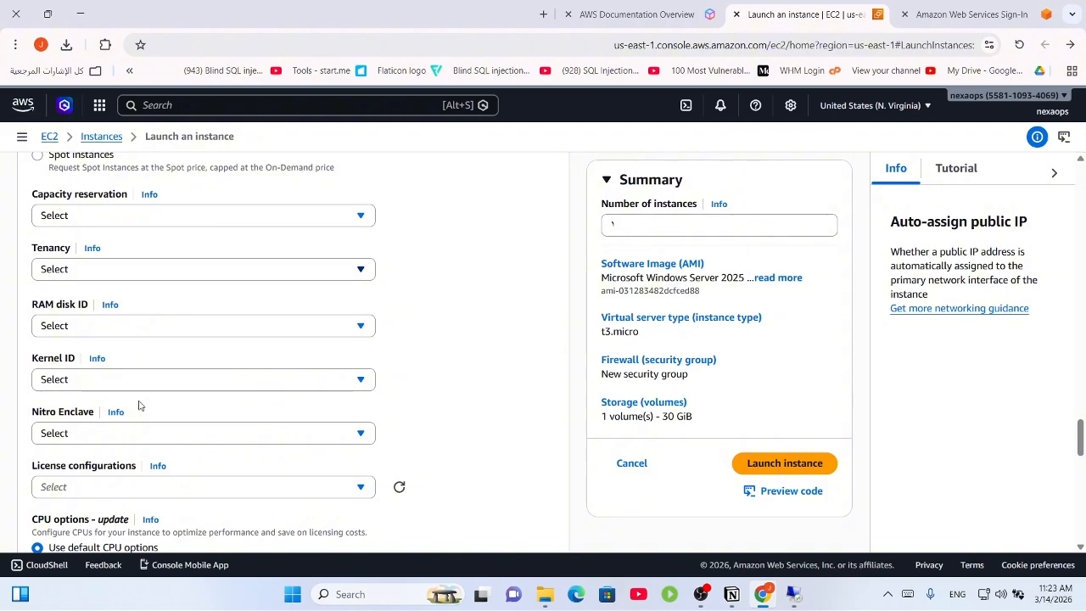
scroll(144, 417, up, 3)
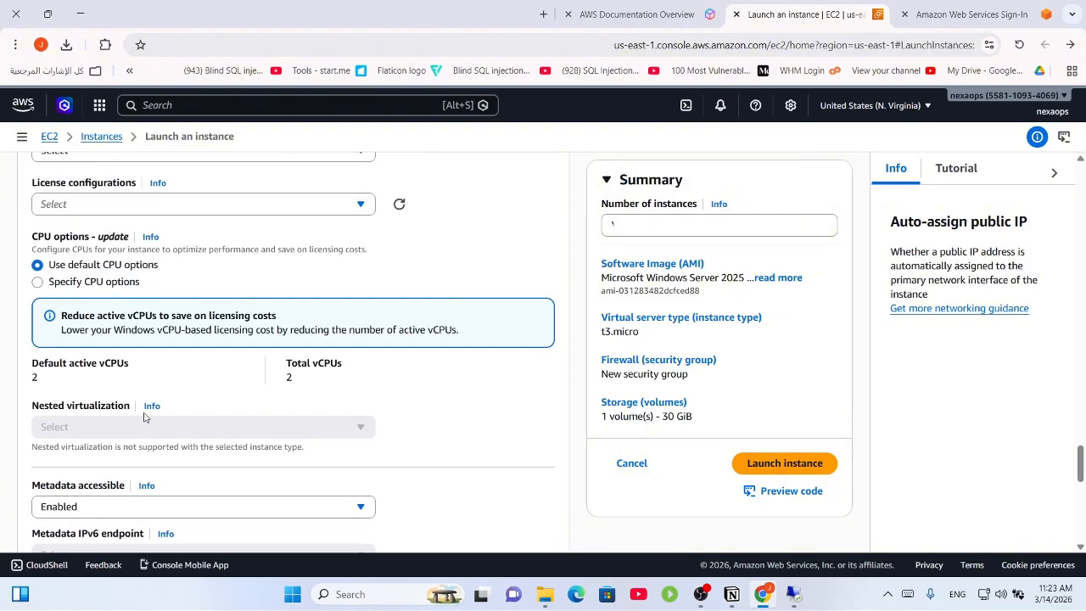
scroll(146, 414, down, 7)
scroll(206, 419, up, 20)
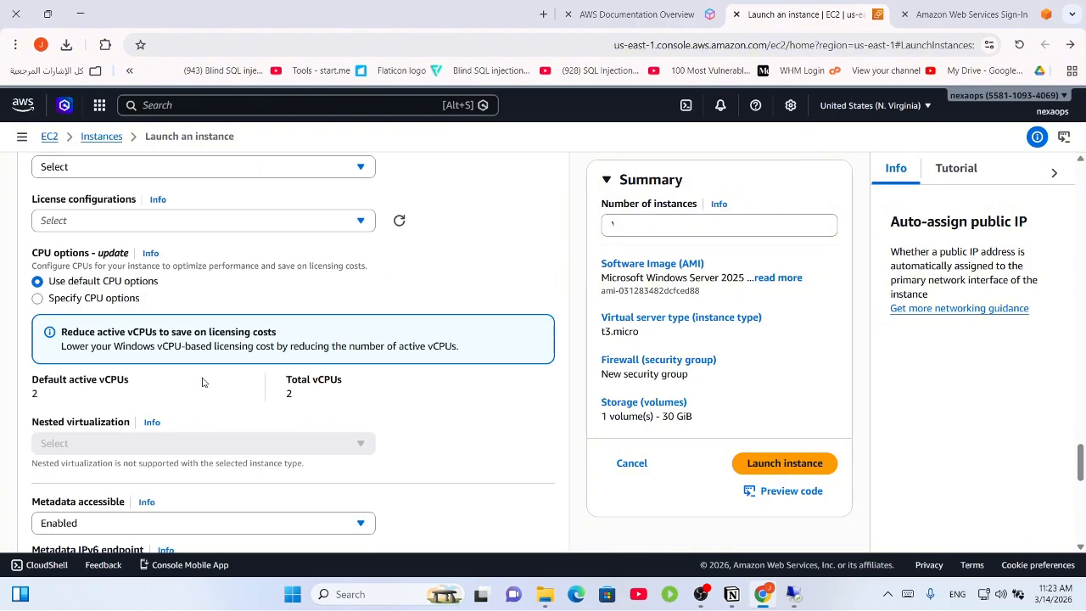
scroll(231, 313, up, 6)
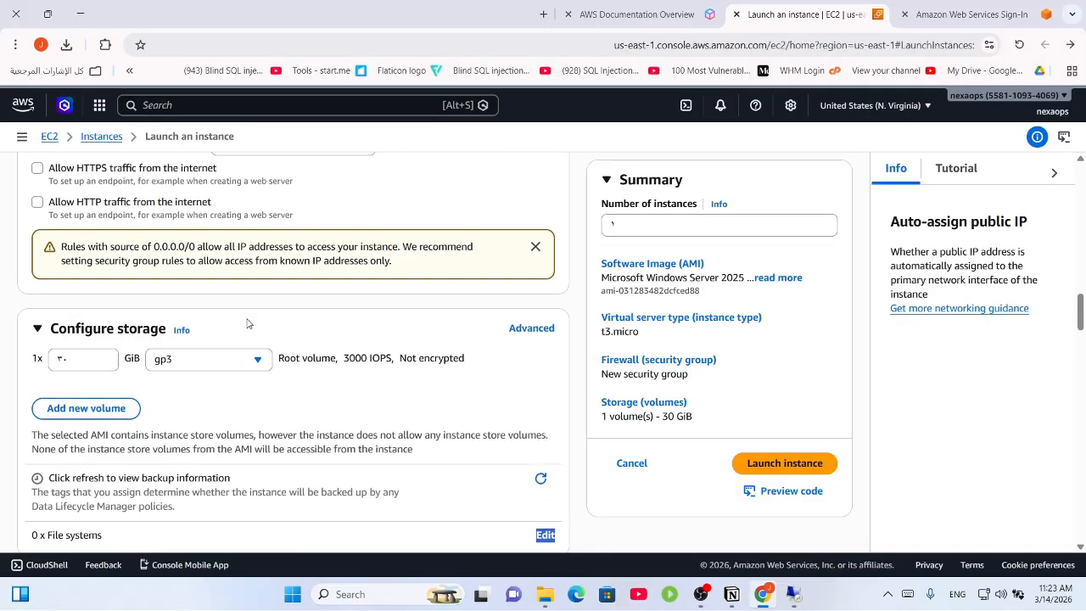
scroll(203, 306, up, 2)
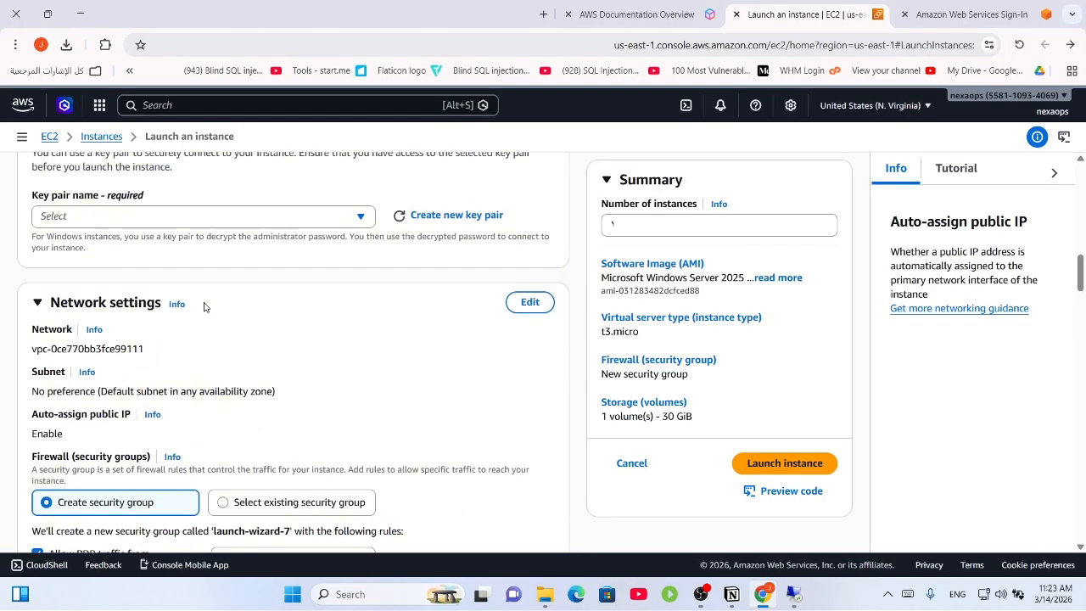
Edit the network settings and select the us-east-1a subnet subnet-0f37bf1fe0960fd05 for the new instance.
click(530, 304)
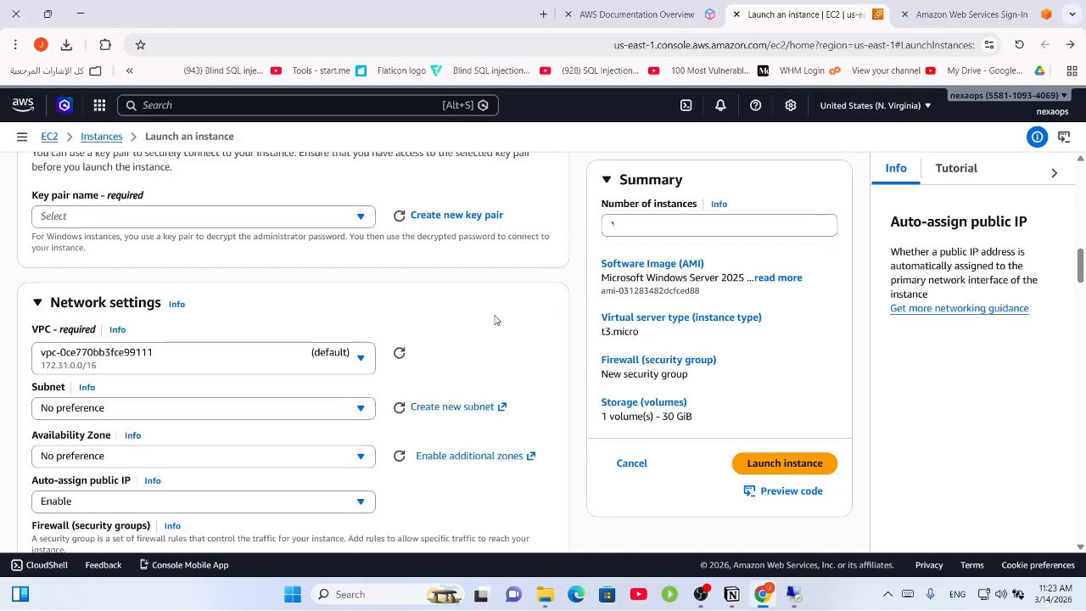
click(156, 460)
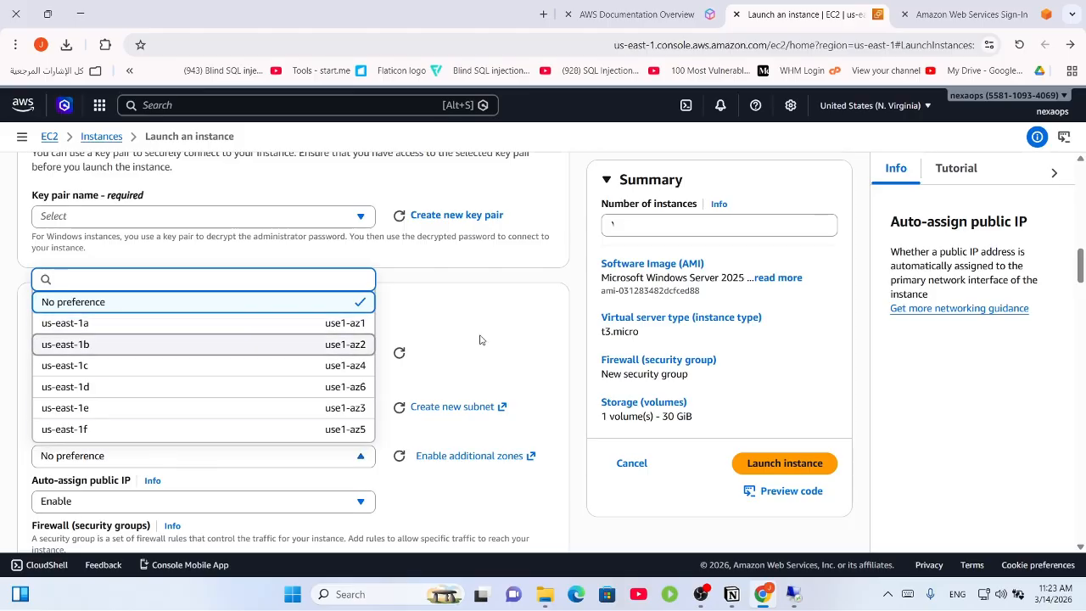
click(135, 459)
click(92, 411)
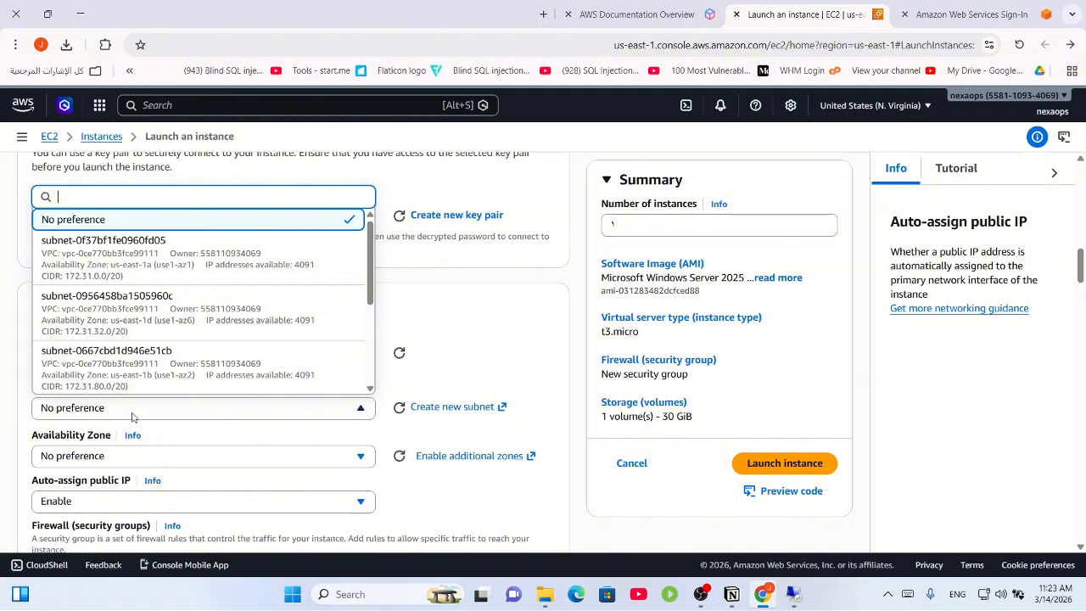
click(146, 463)
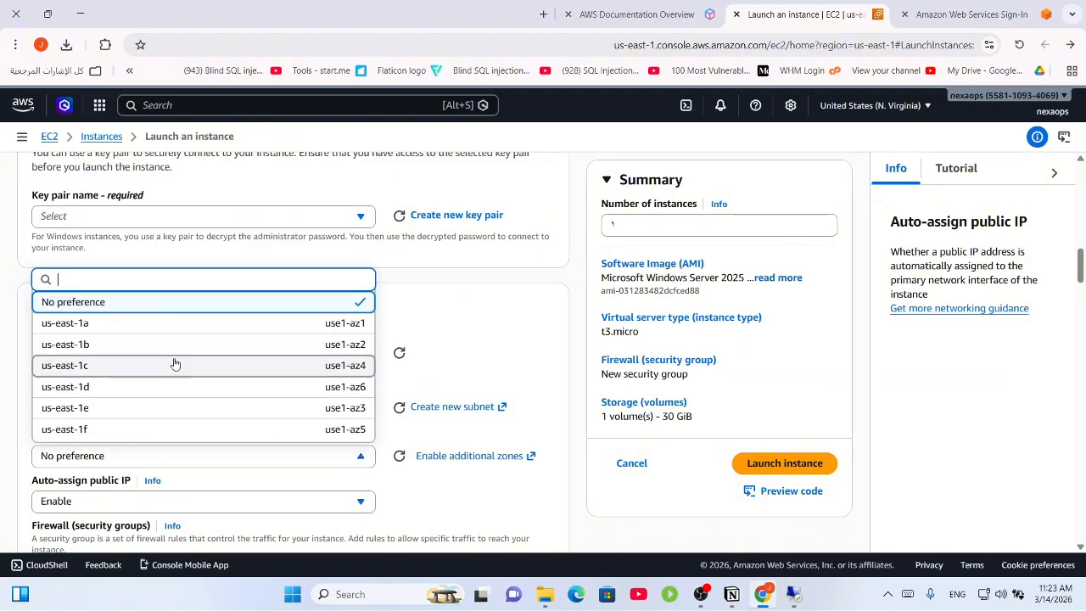
click(230, 459)
click(53, 410)
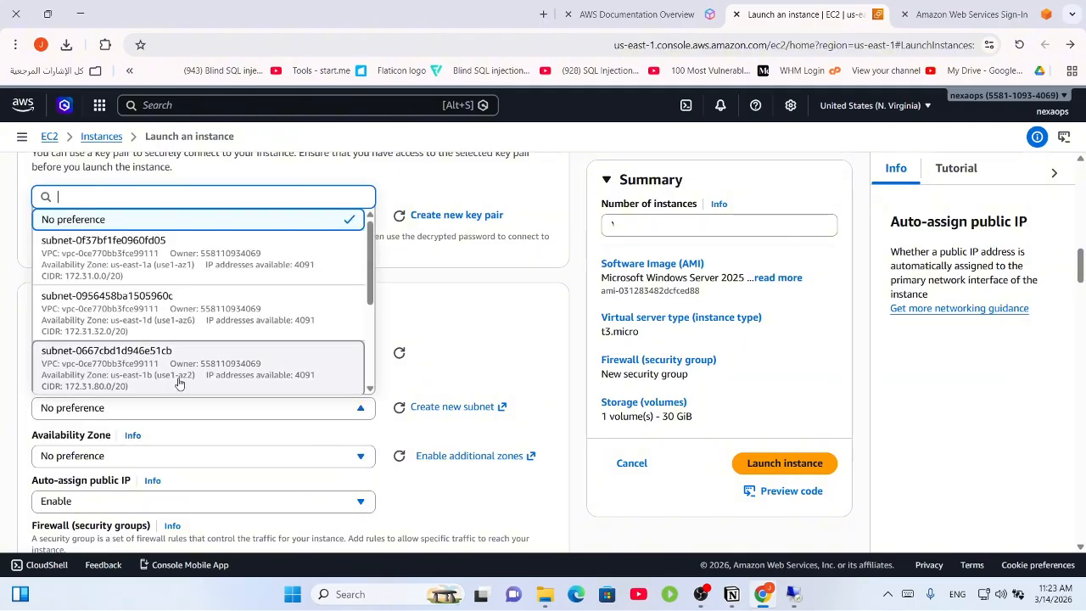
click(193, 258)
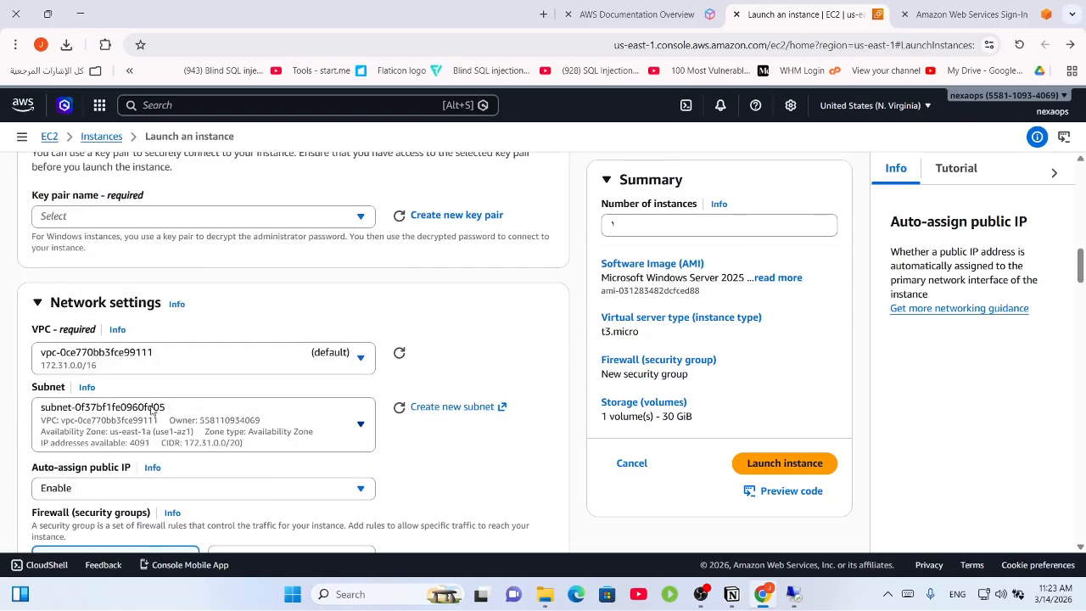
Set Auto-assign public IP to Disable for the new instance.
click(234, 496)
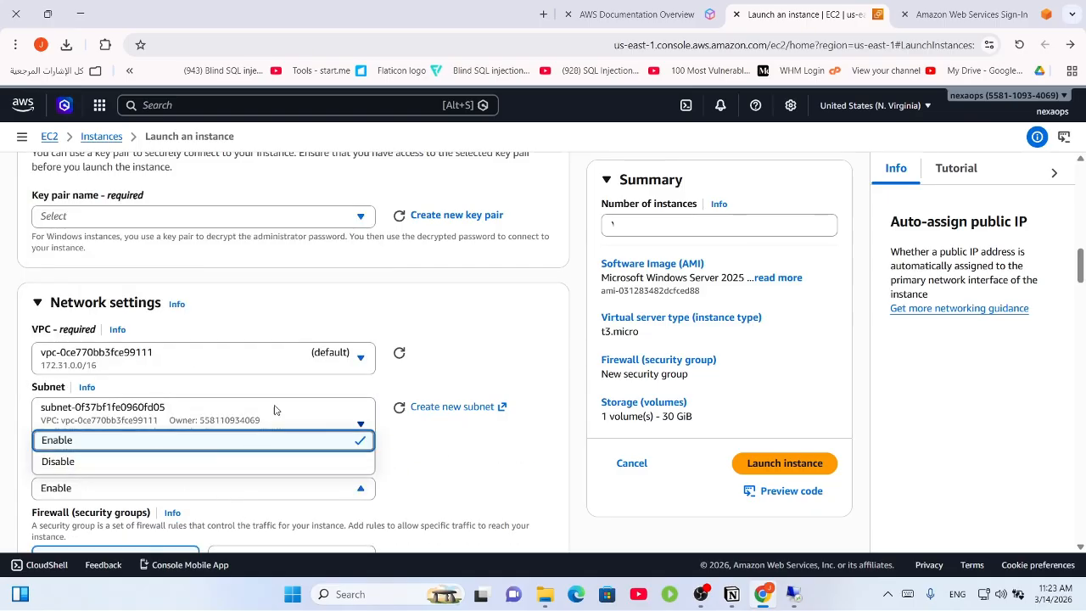
click(323, 360)
click(489, 329)
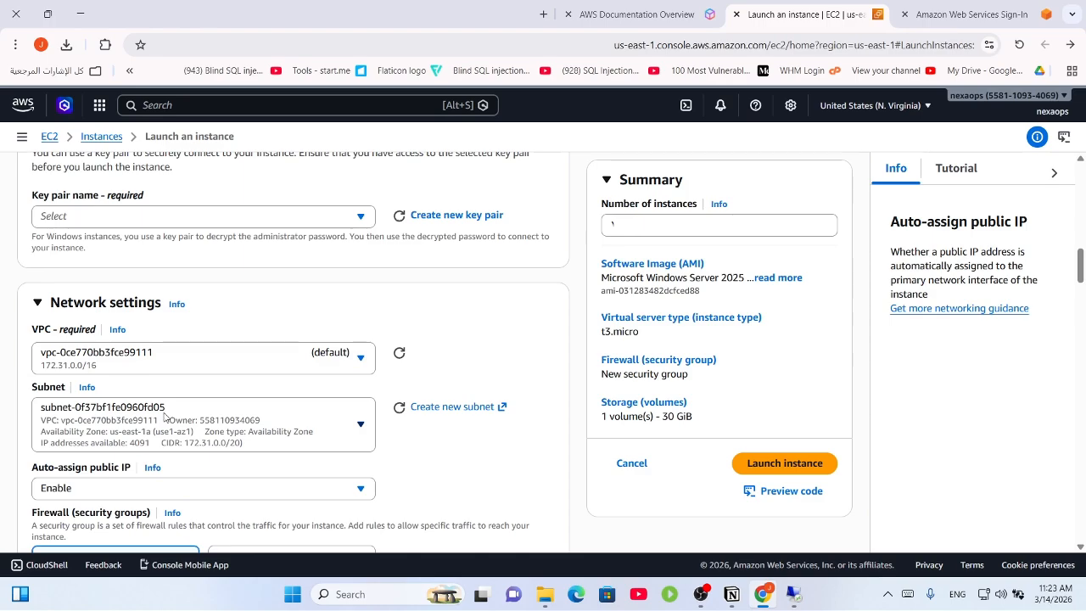
scroll(167, 418, down, 2)
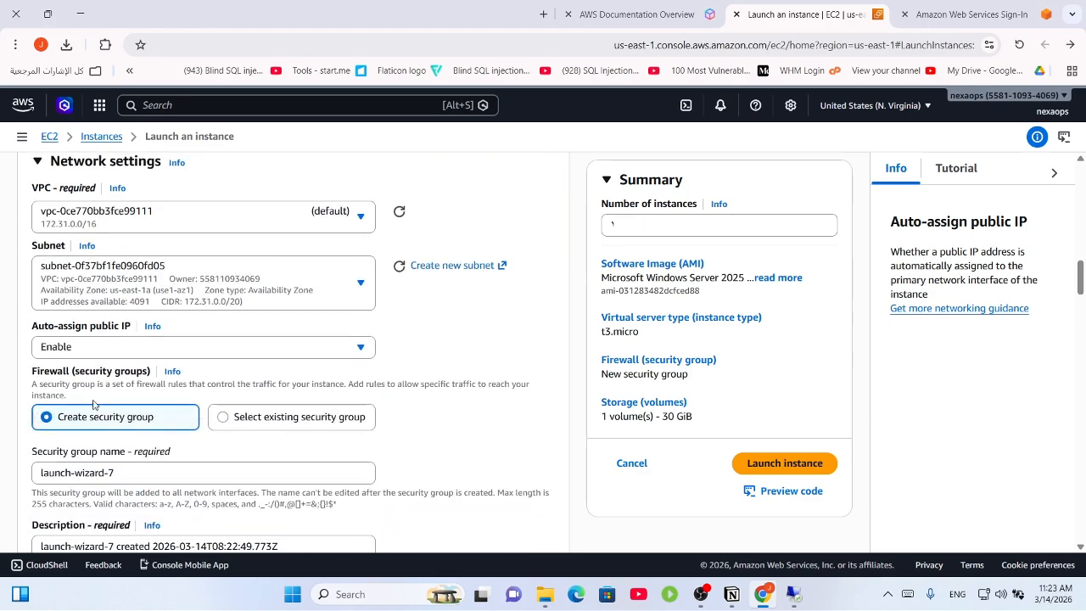
click(129, 344)
click(115, 393)
scroll(369, 382, down, 5)
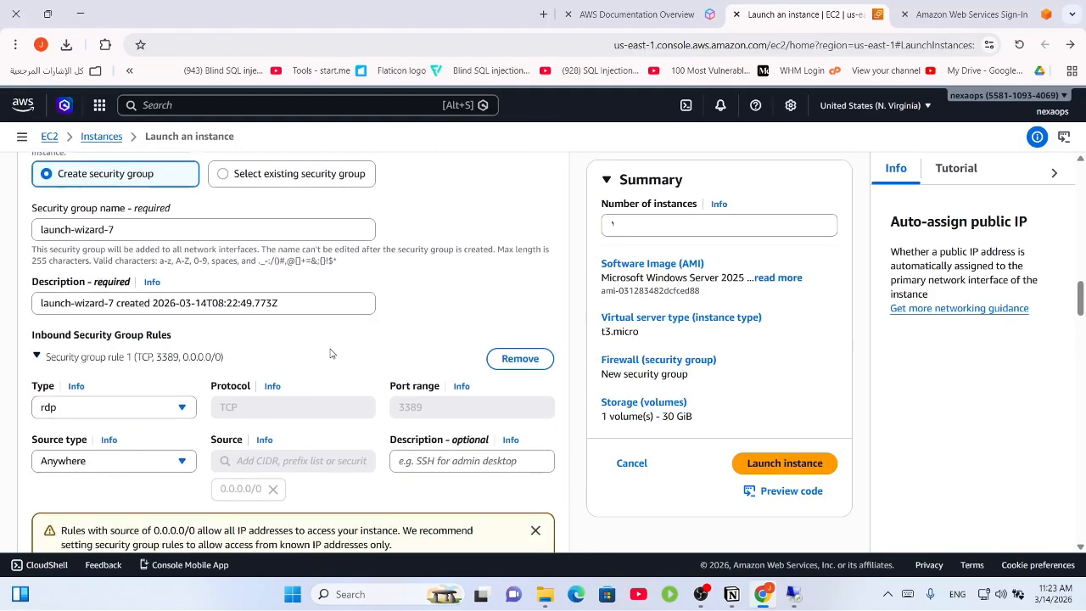
scroll(335, 356, down, 10)
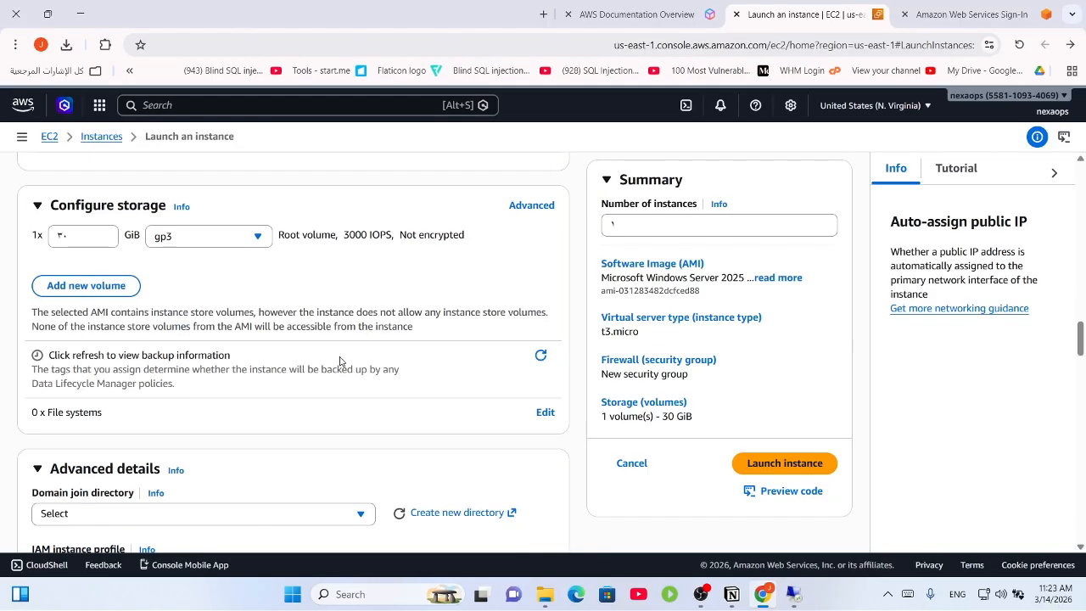
Launch the instance using the existing key pair windowsserver2016key.
click(735, 463)
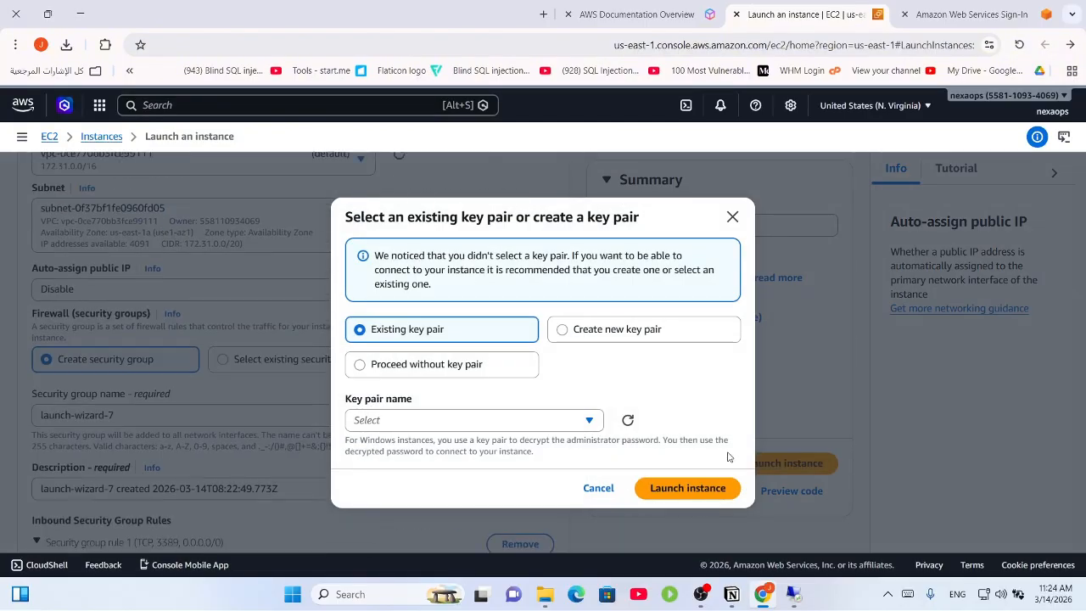
click(492, 420)
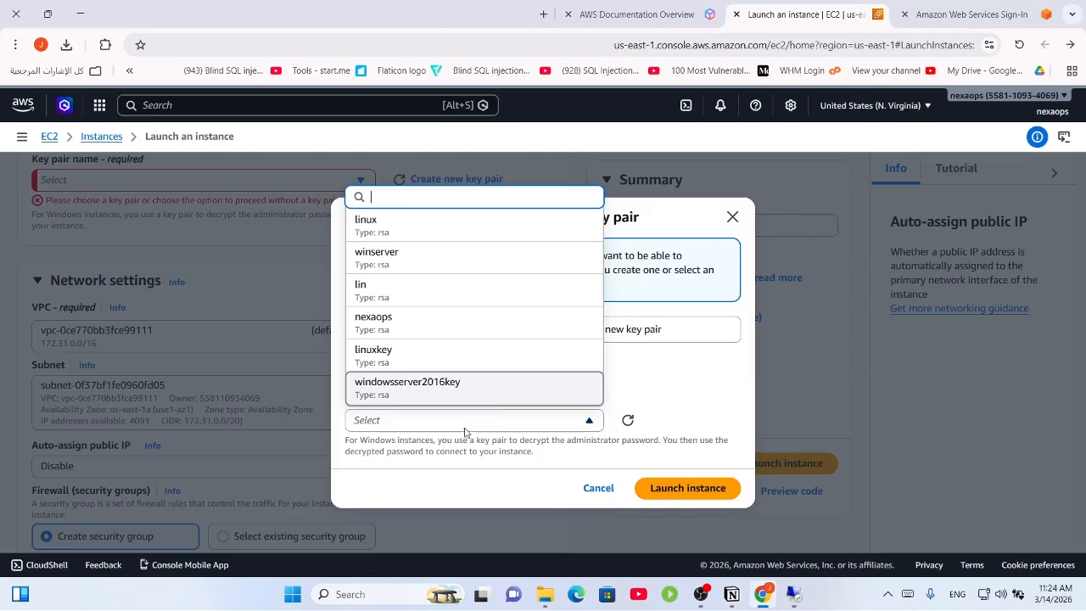
click(390, 389)
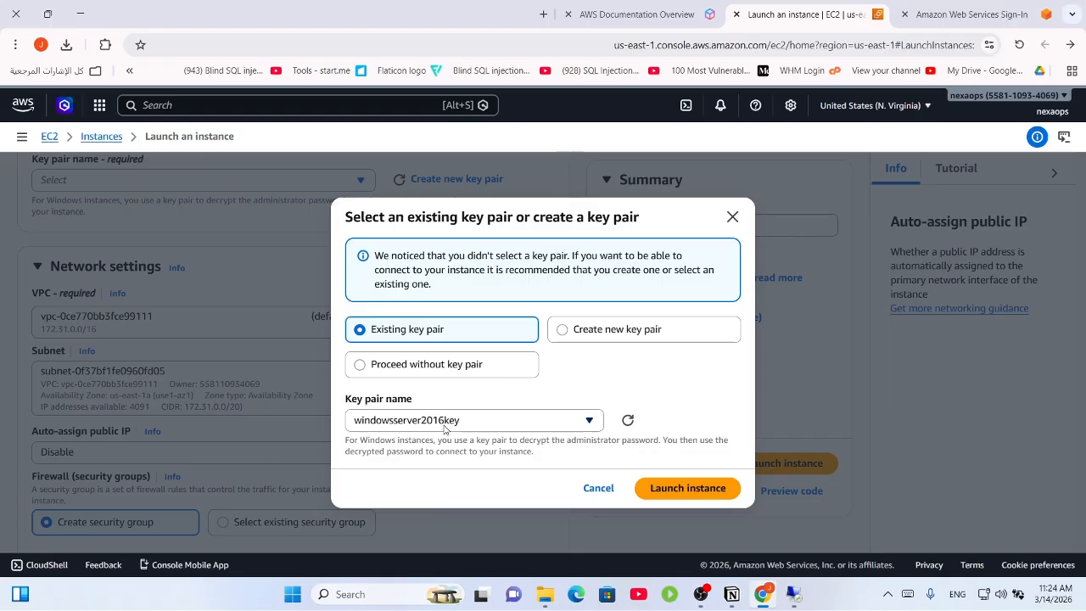
click(668, 490)
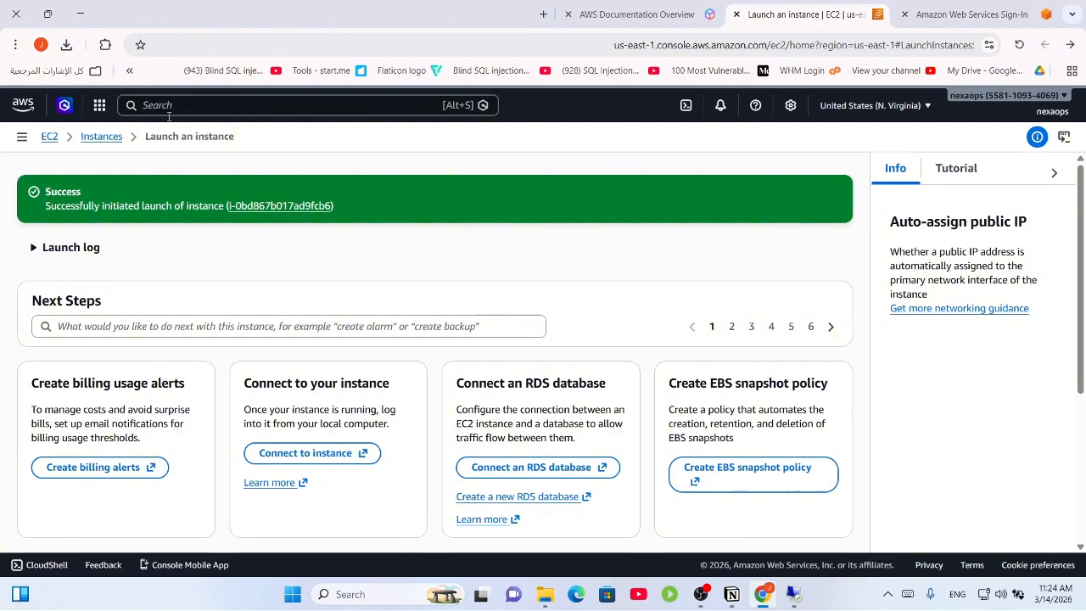
Return to the instances list, select the running winserver instance and examine its public and private IPv4 addresses.
click(103, 136)
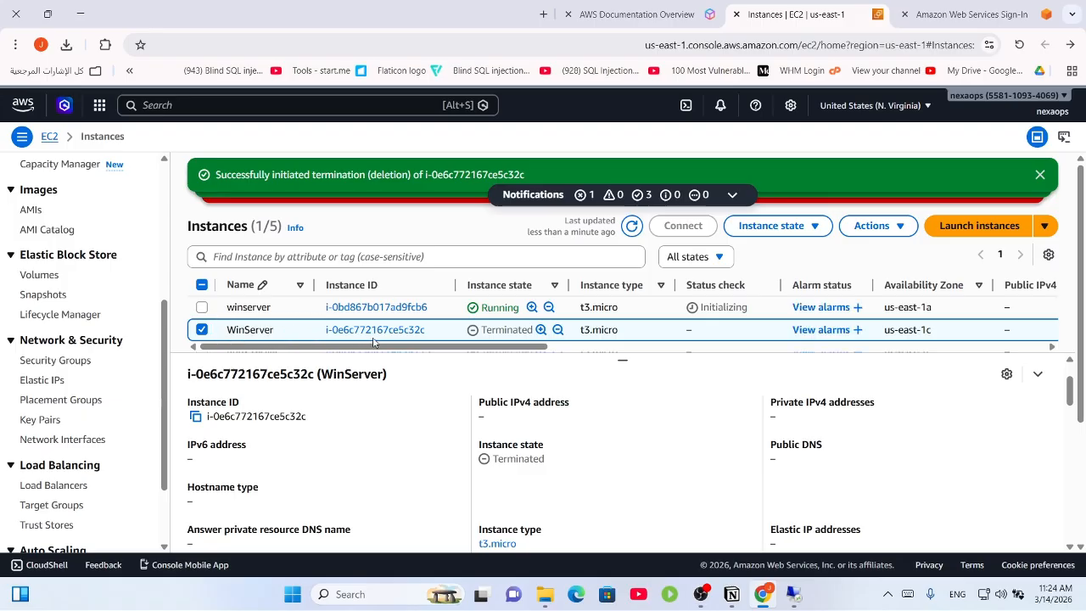
click(202, 329)
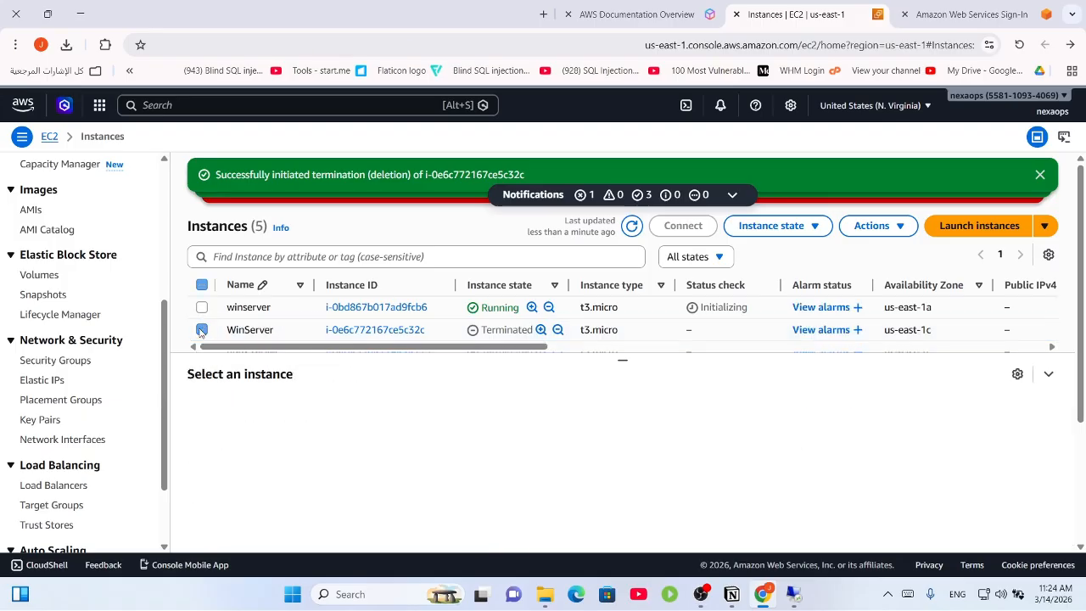
click(202, 307)
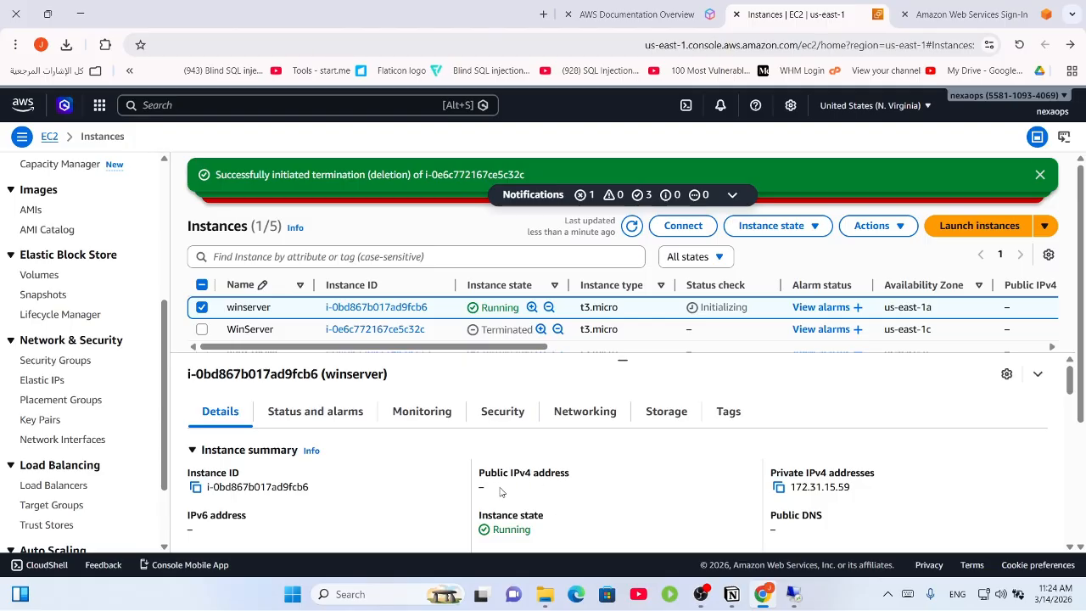
drag(878, 490, 785, 490)
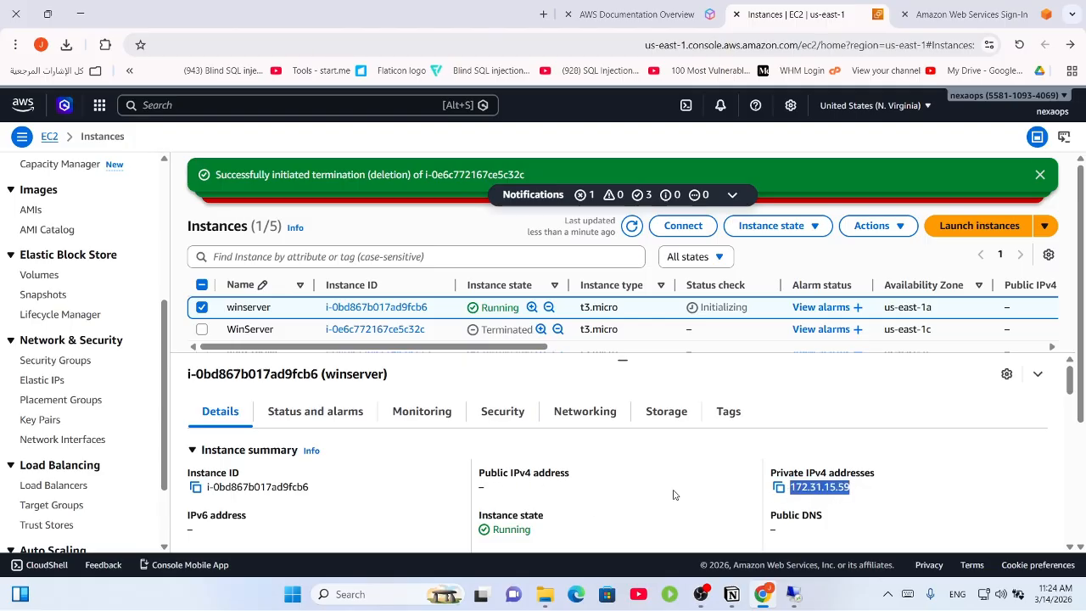
drag(516, 493, 455, 499)
click(514, 494)
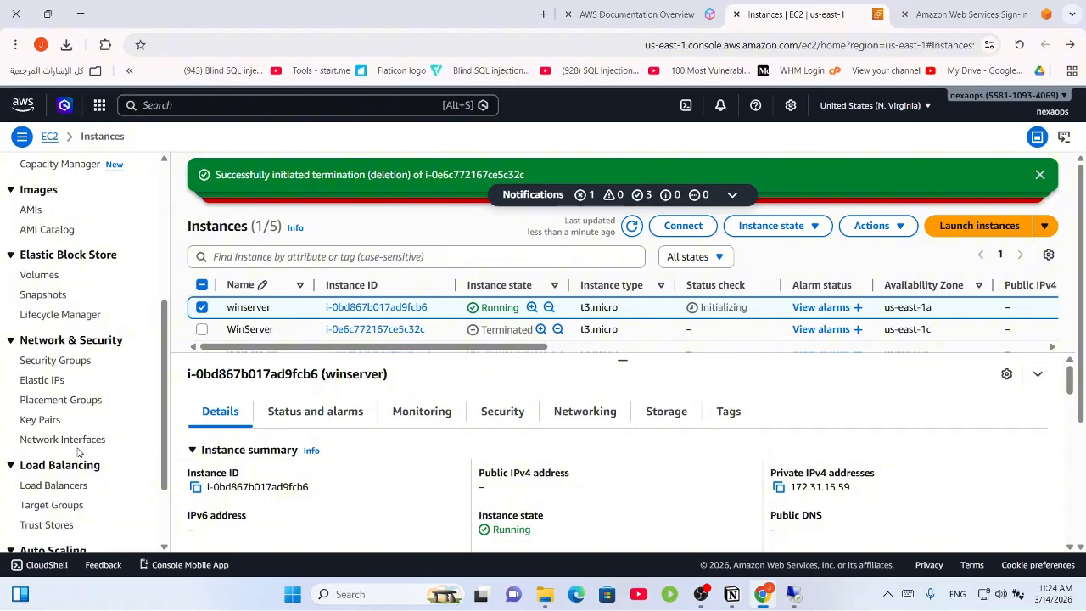
Open Elastic IPs and allocate an Elastic IP address from Amazon's pool in the us-east-1 network border group.
scroll(61, 475, down, 1)
scroll(38, 343, up, 1)
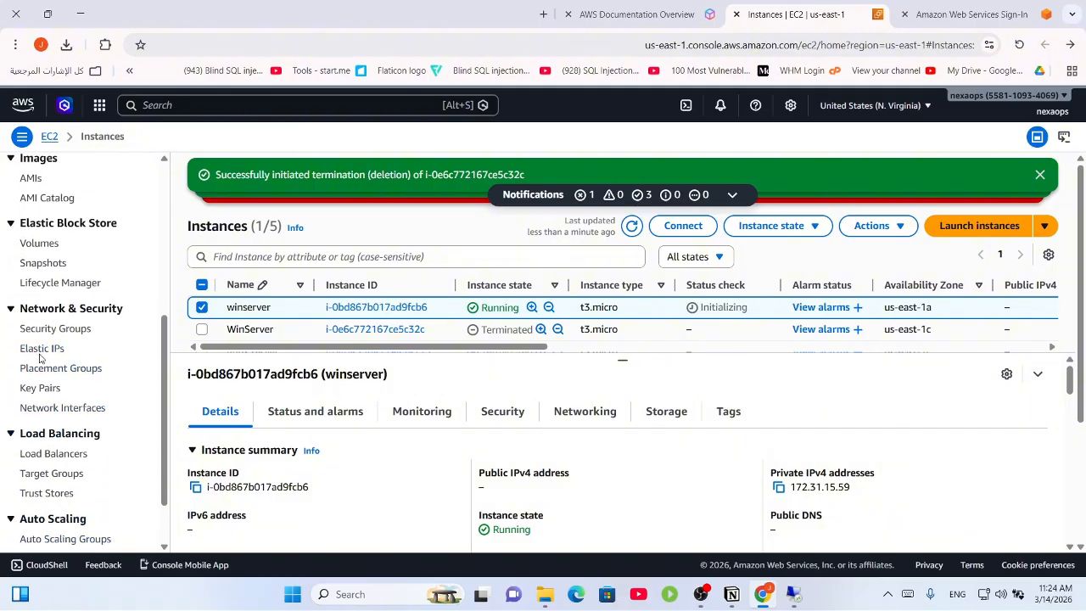
click(40, 350)
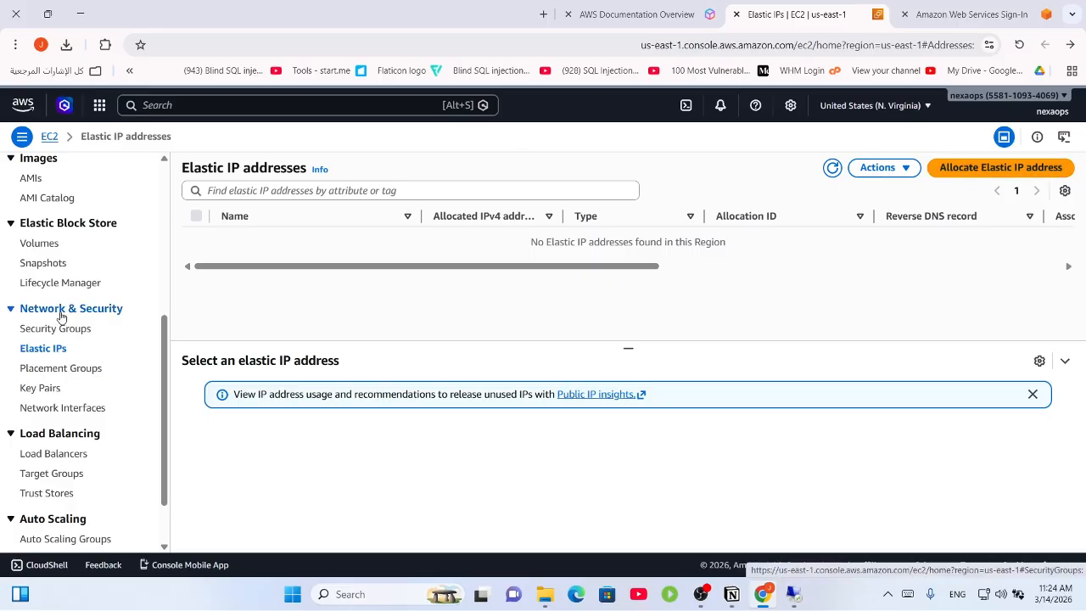
click(978, 170)
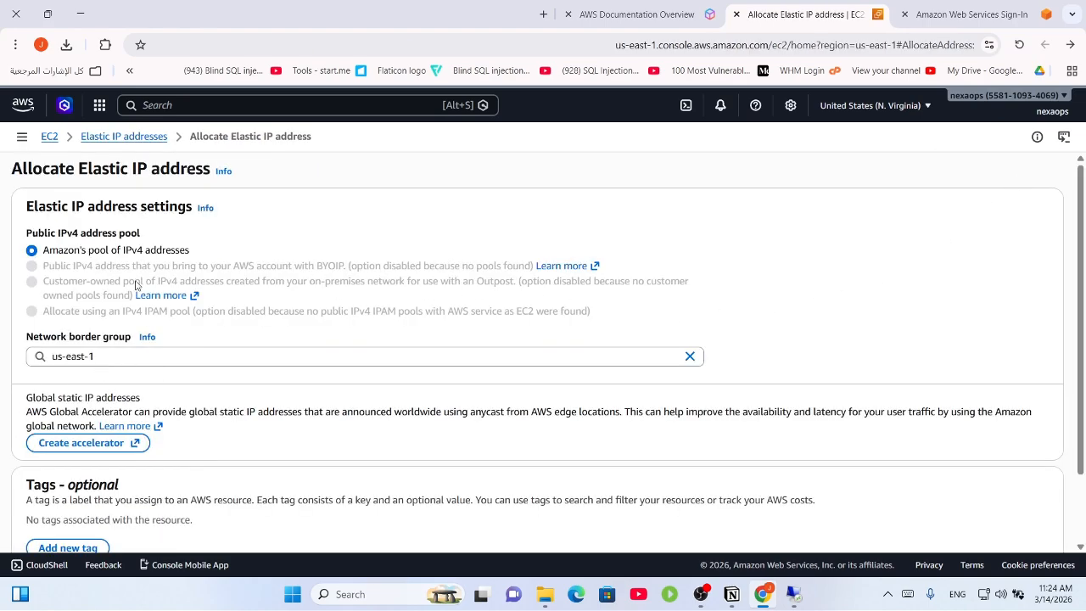
scroll(155, 318, down, 1)
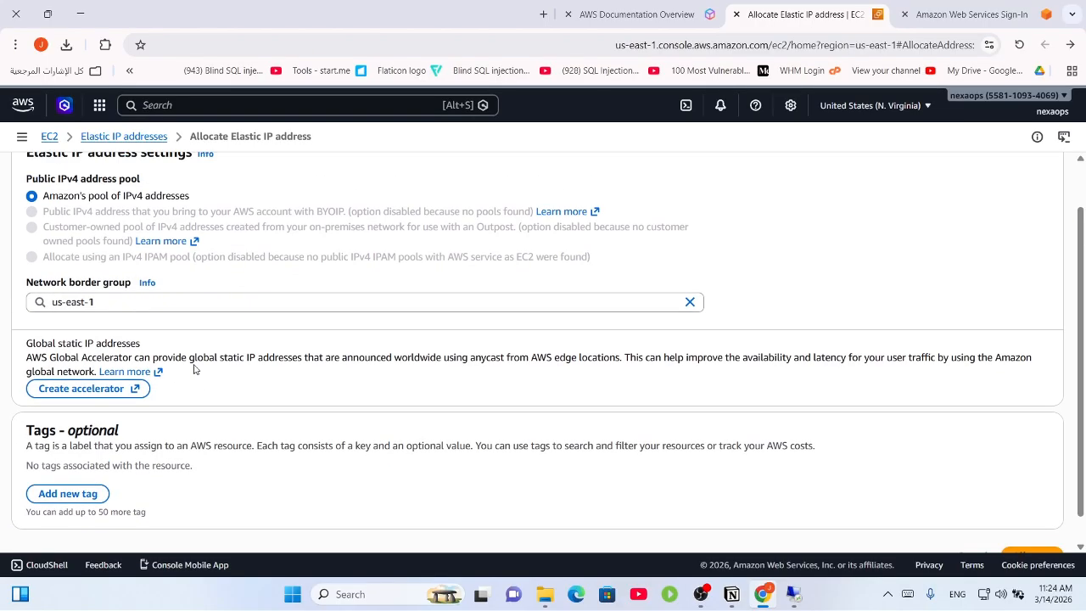
scroll(163, 352, up, 1)
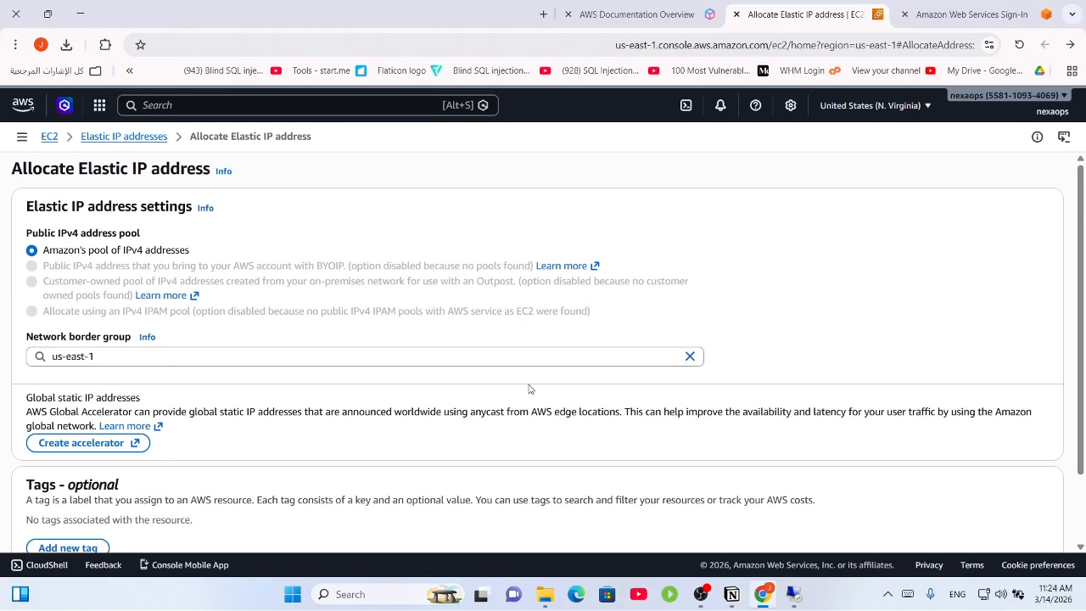
scroll(777, 461, down, 2)
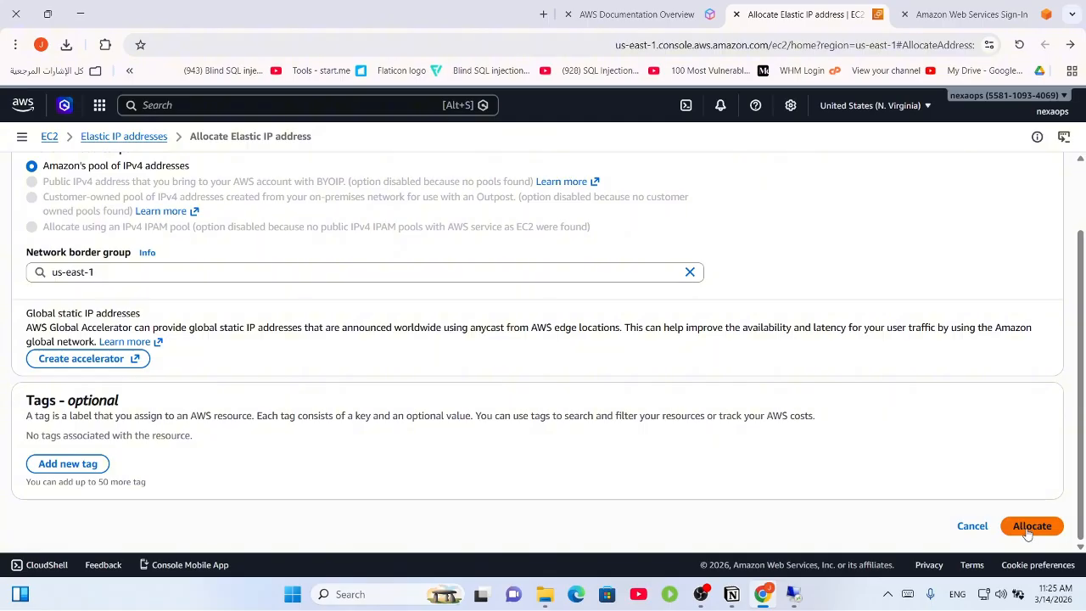
click(1032, 526)
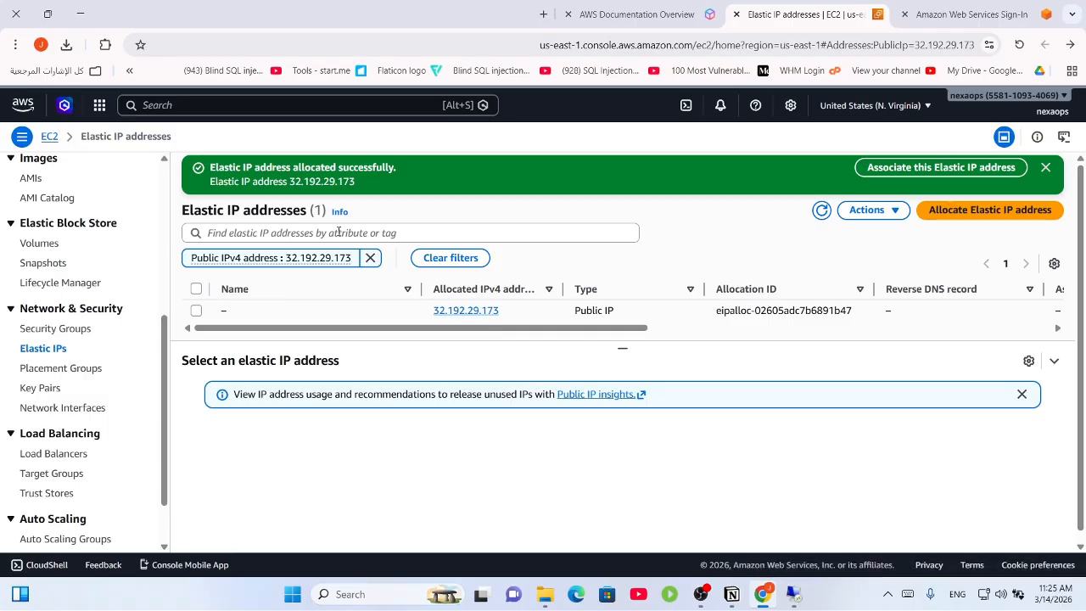
Select the newly allocated Elastic IP address and examine its summary details.
drag(336, 168, 369, 173)
drag(432, 311, 511, 314)
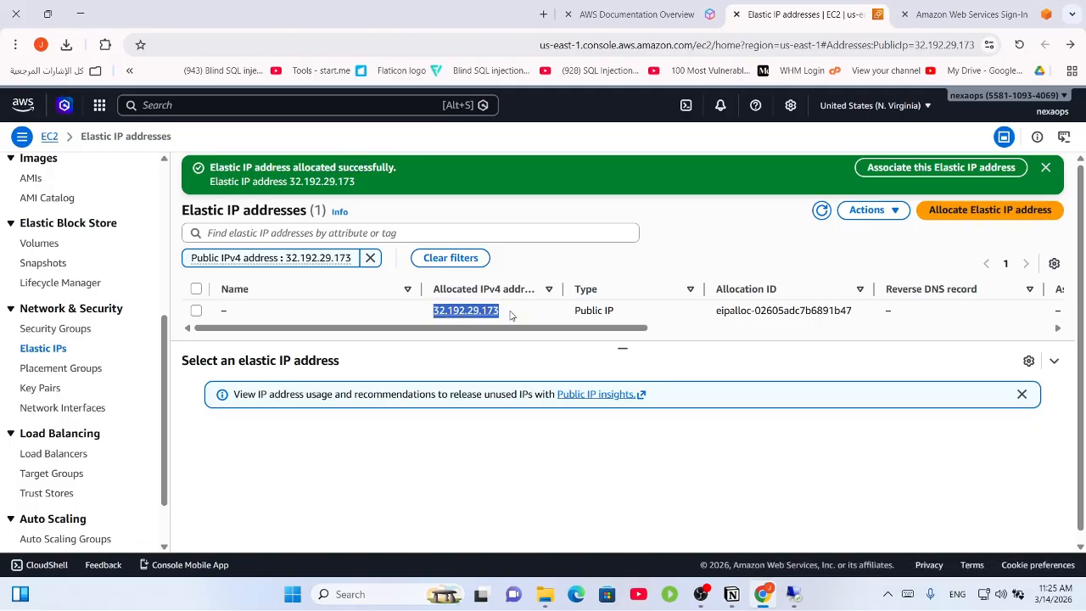
click(196, 311)
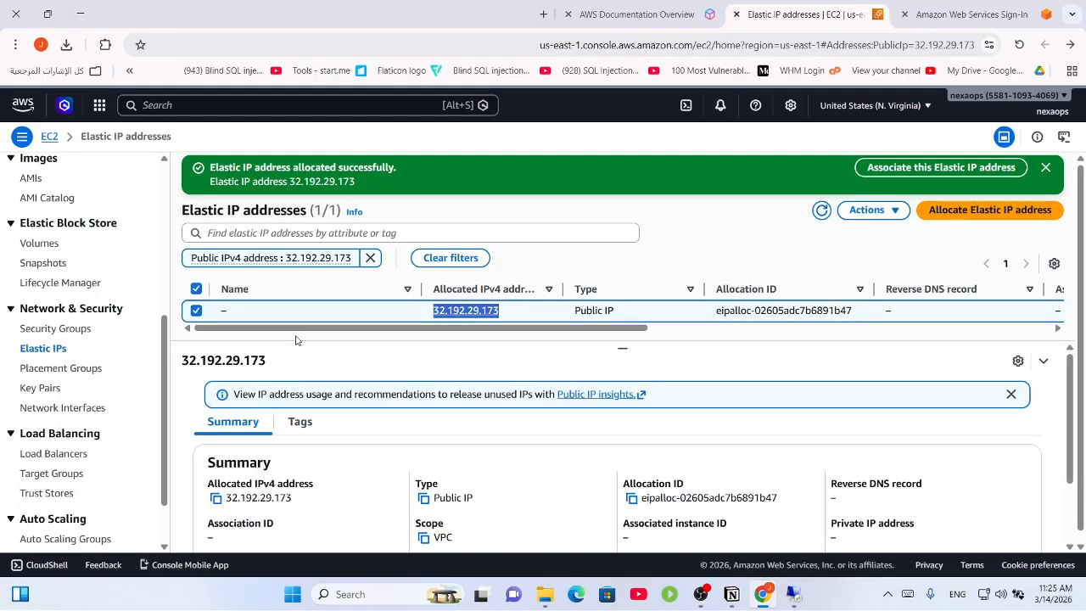
click(194, 311)
click(197, 311)
Allocate a second Elastic IP address from Amazon's pool and select it in the list.
click(1010, 213)
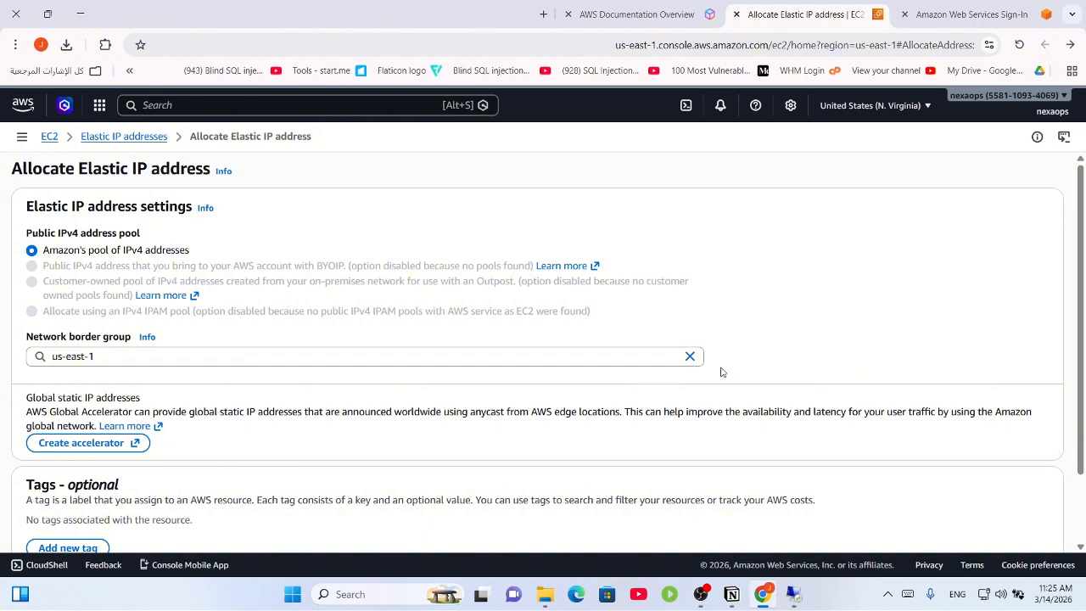
scroll(358, 343, down, 2)
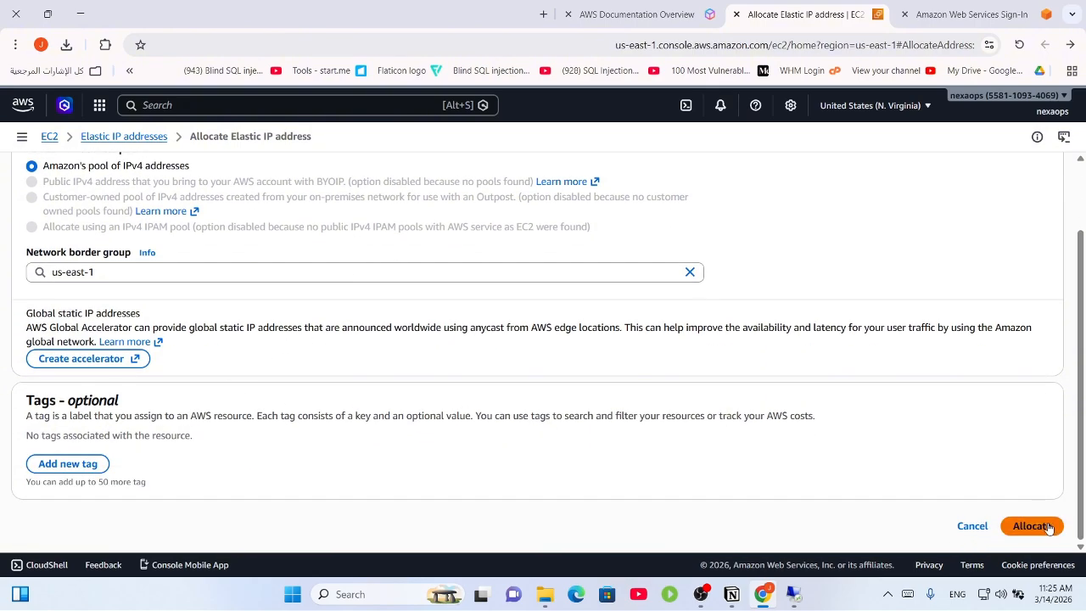
click(1003, 531)
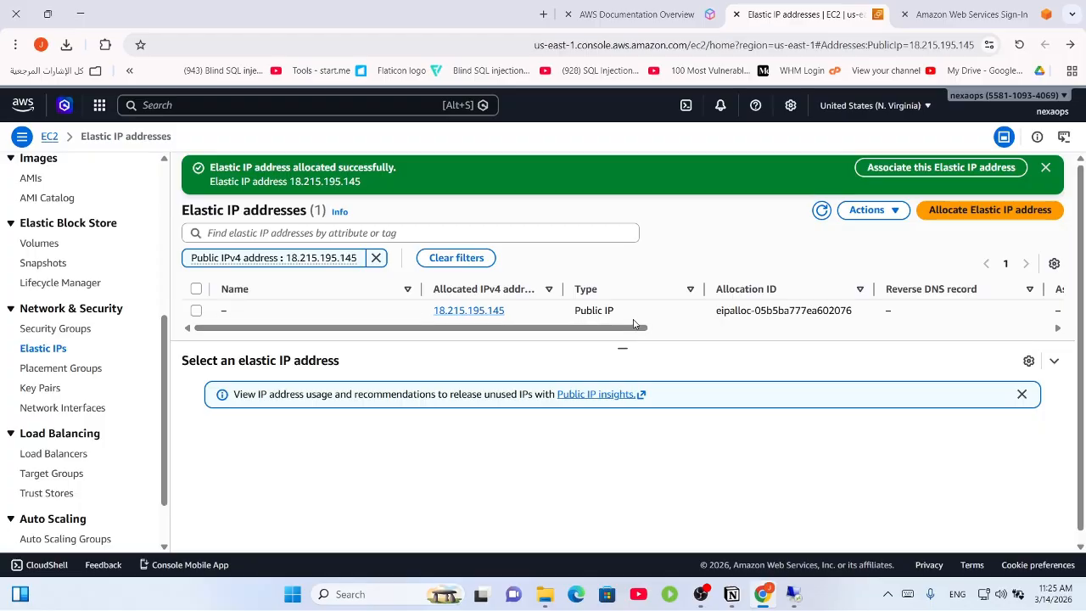
click(196, 311)
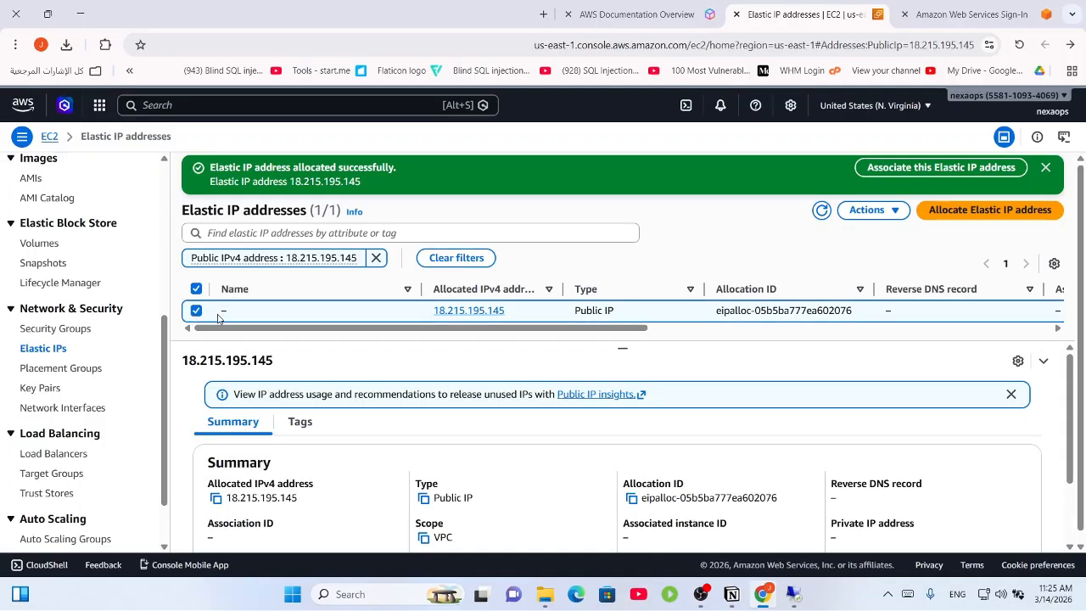
click(970, 216)
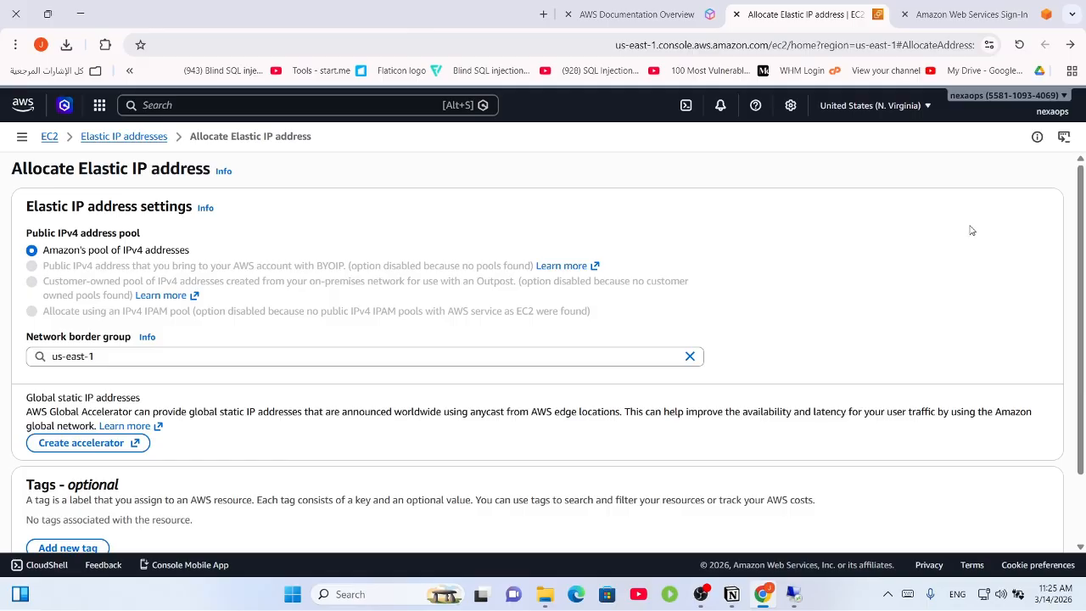
scroll(186, 348, down, 1)
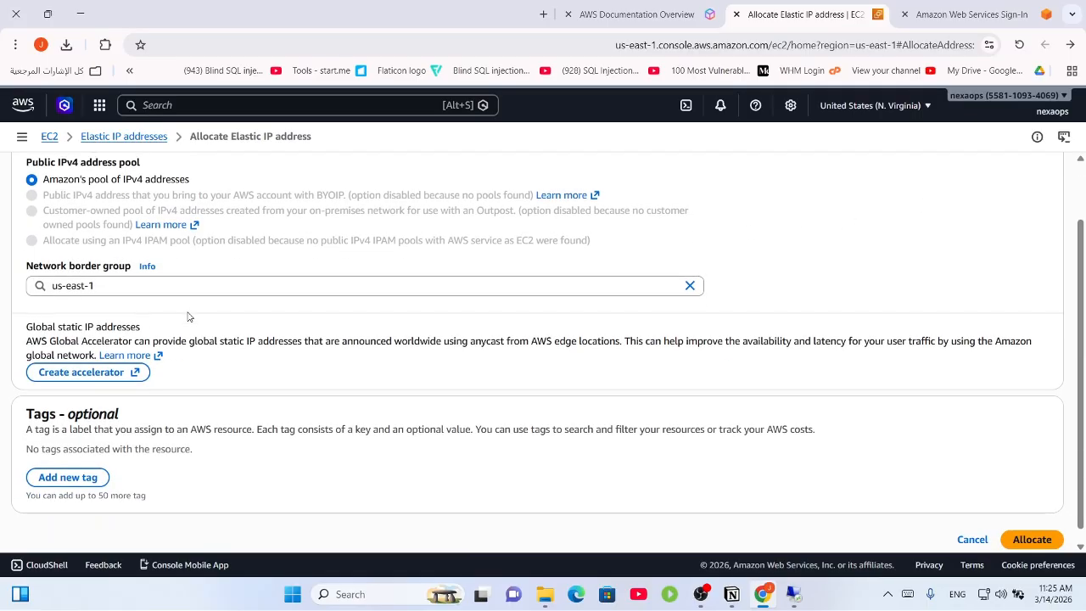
click(192, 286)
click(260, 395)
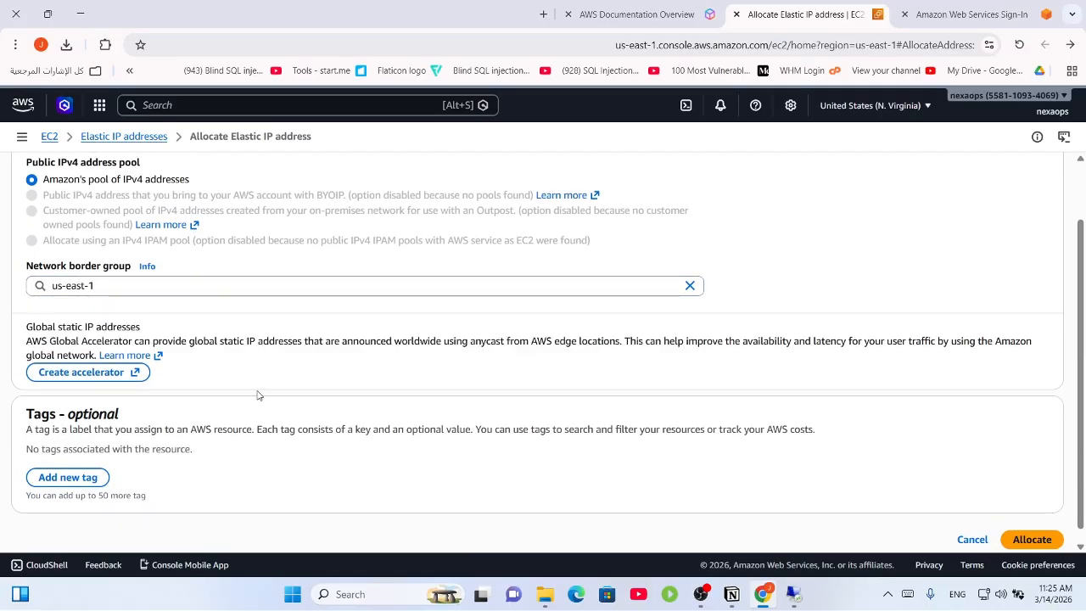
scroll(259, 395, up, 1)
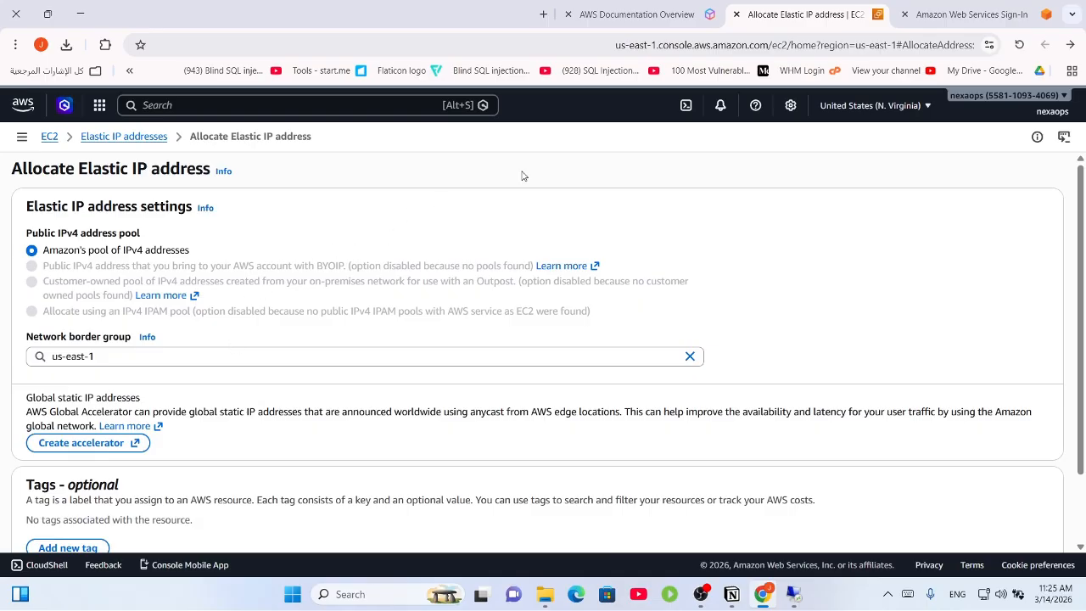
click(153, 138)
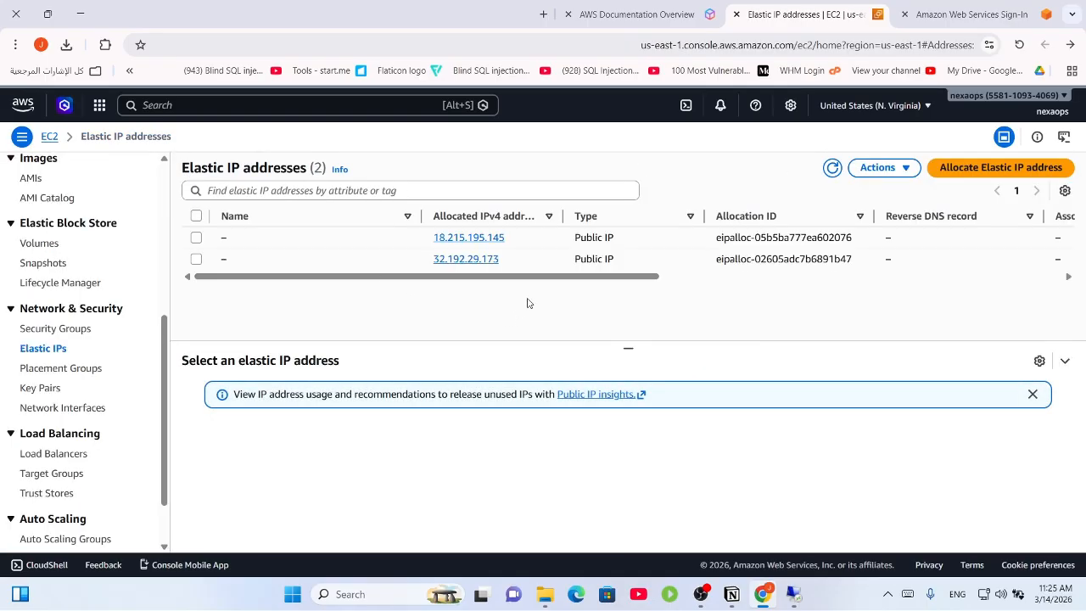
Select both Elastic IP addresses and release them.
click(196, 259)
click(196, 238)
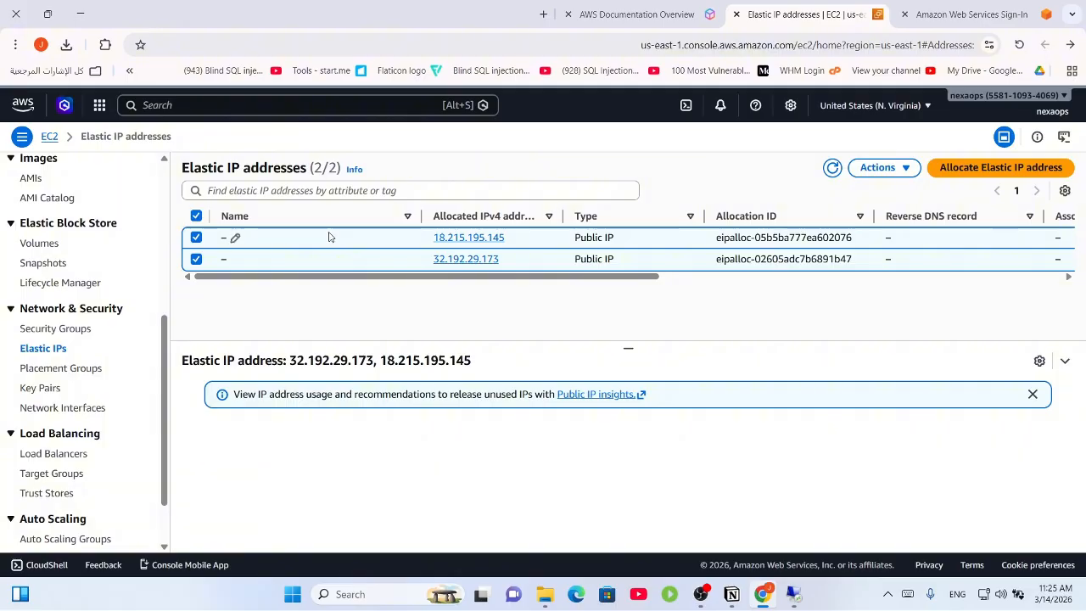
click(879, 167)
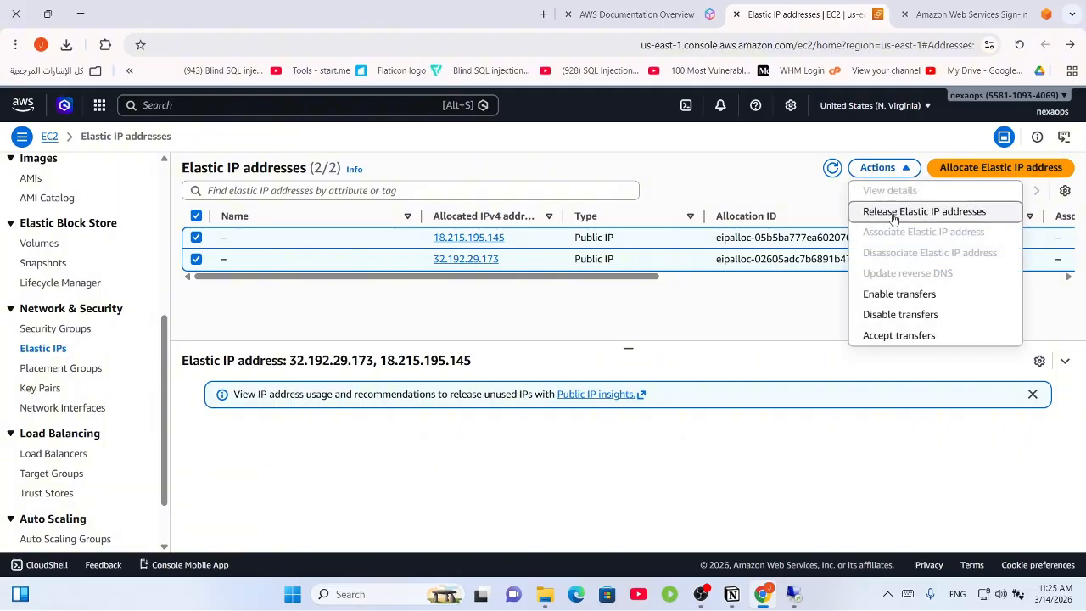
click(887, 214)
click(865, 444)
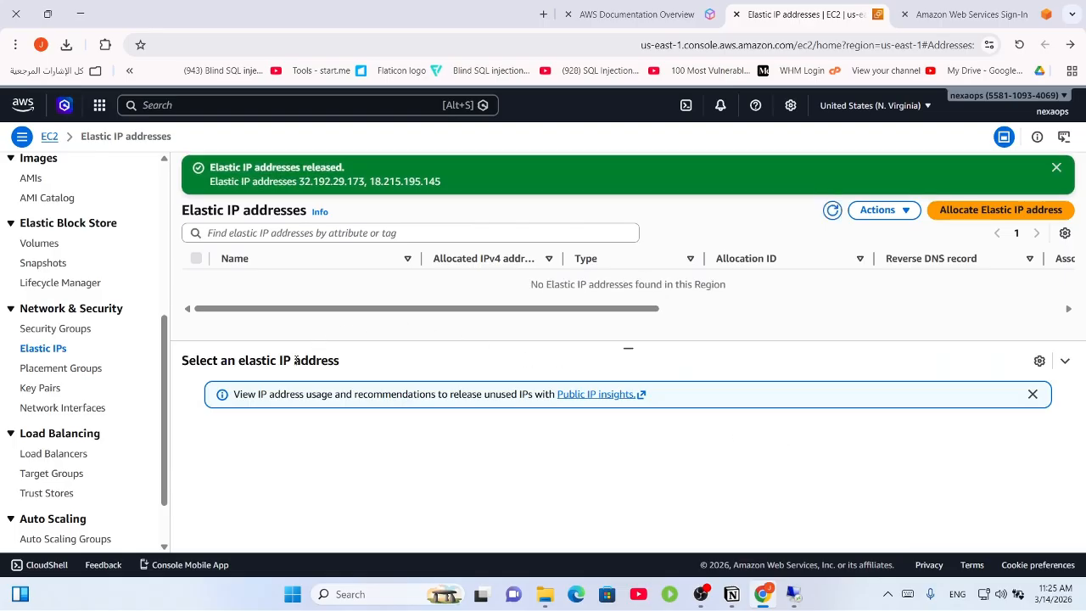
click(880, 214)
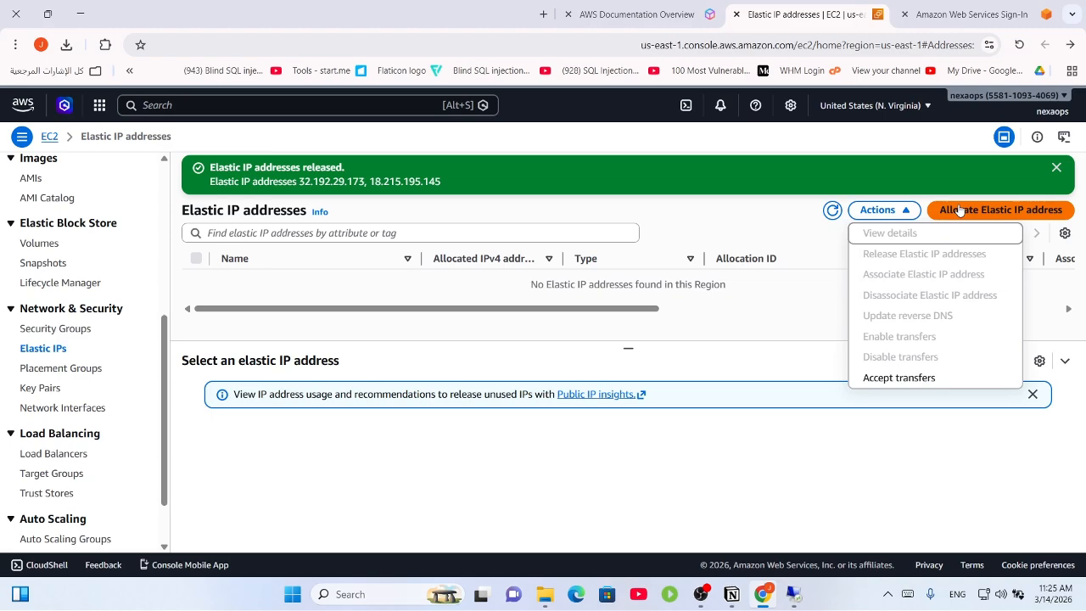
click(711, 282)
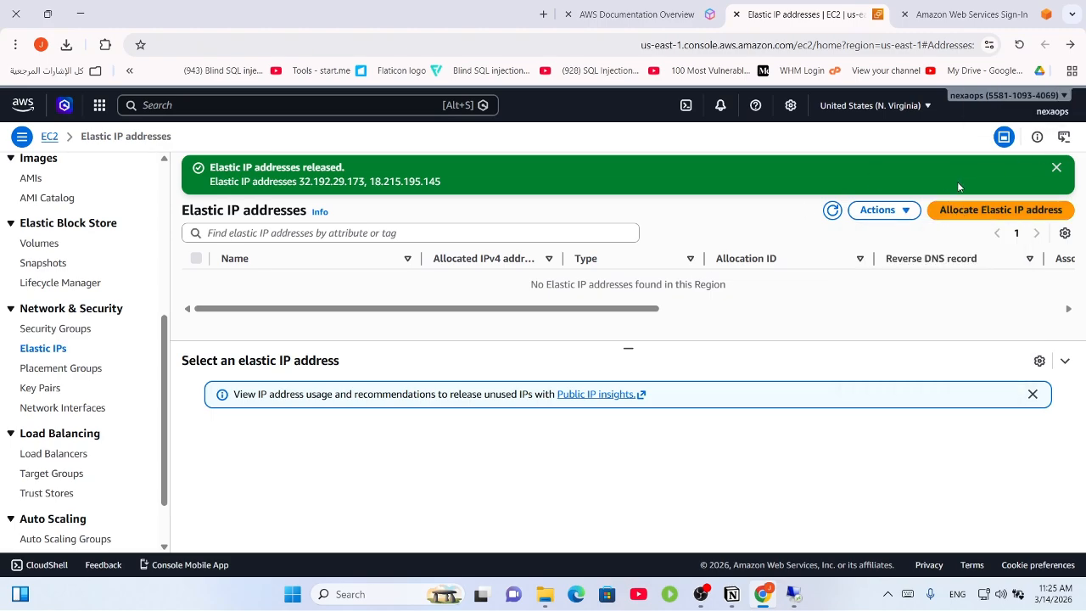
click(899, 214)
click(899, 214)
click(1019, 44)
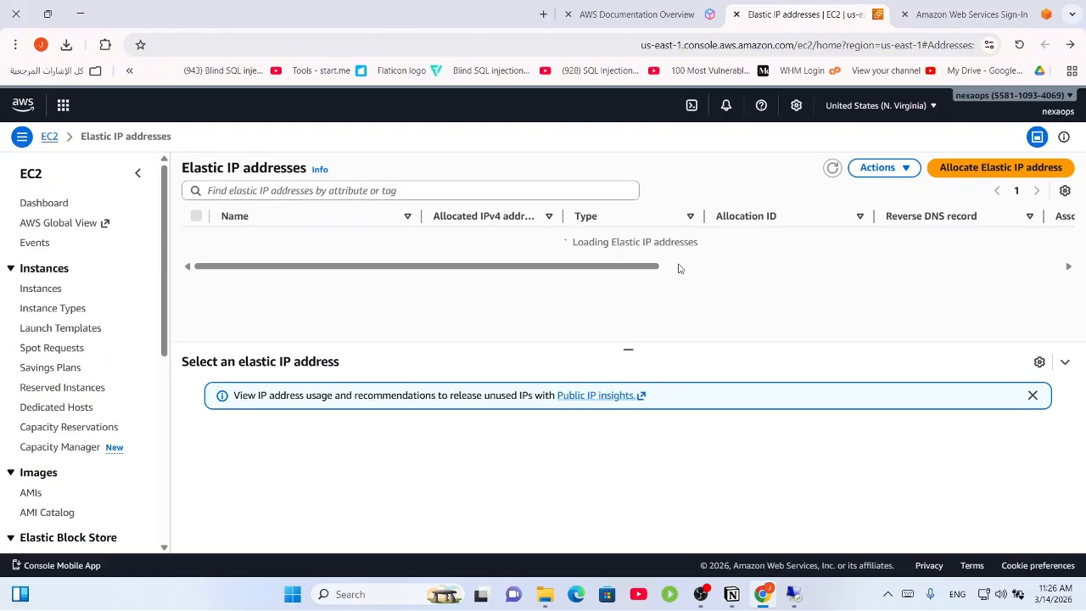
Allocate a new Elastic IP address from Amazon's pool with network border group us-east-1.
click(962, 174)
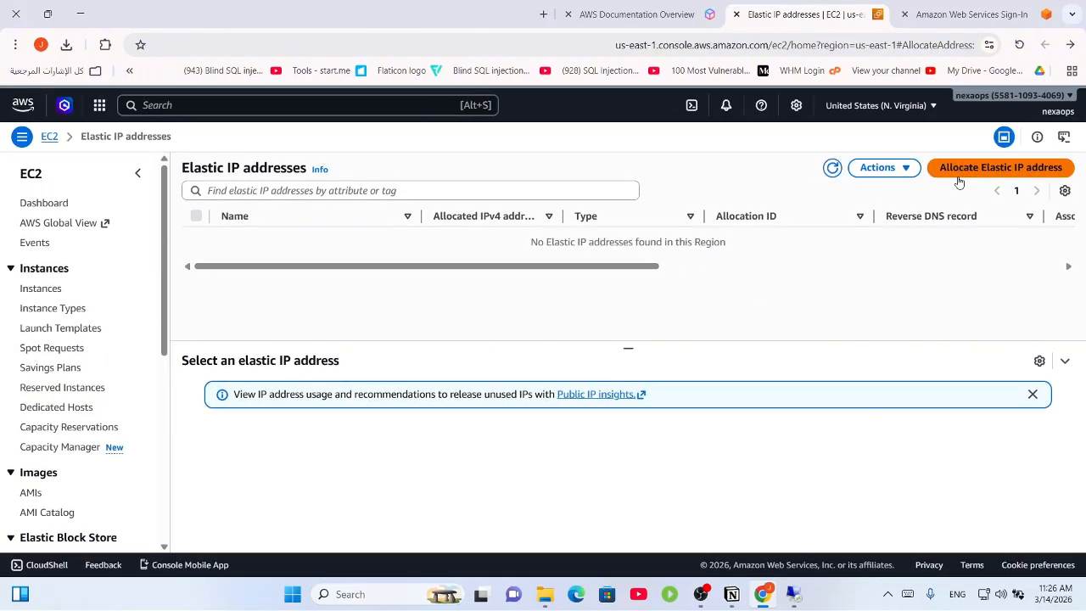
click(166, 358)
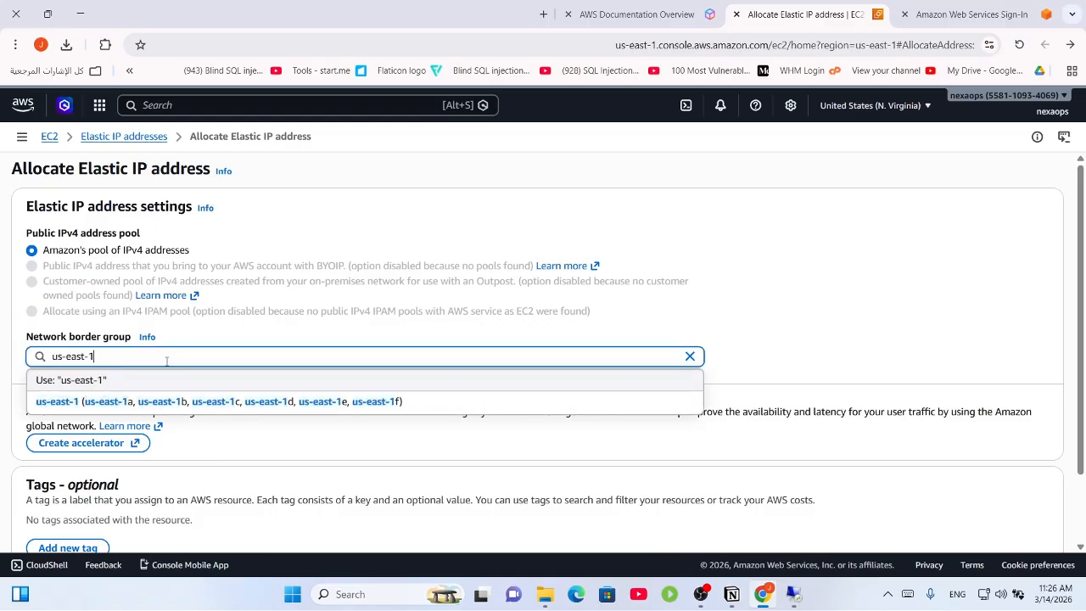
click(243, 331)
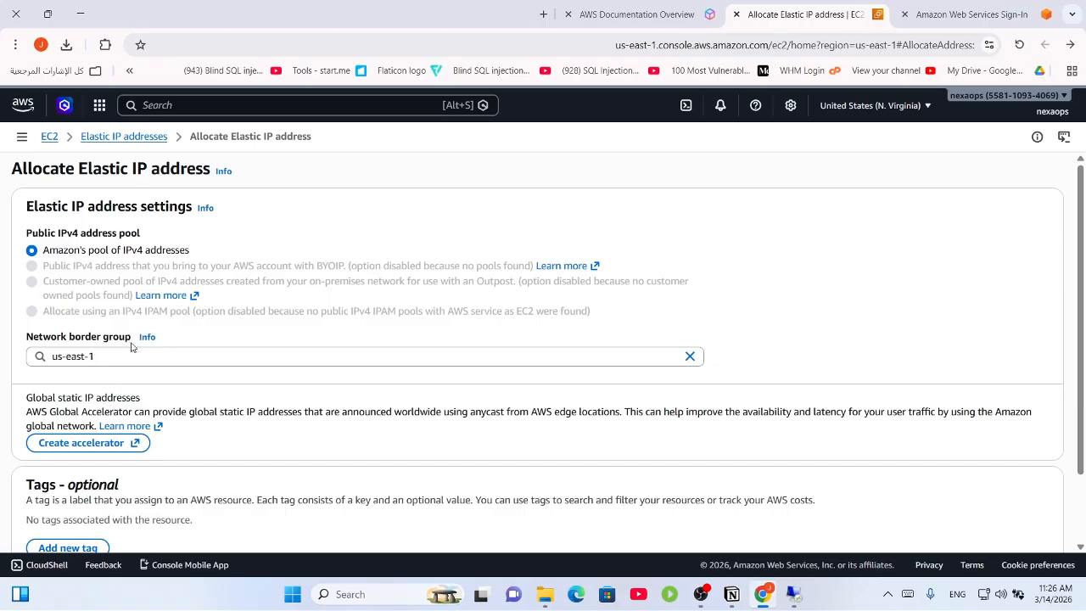
scroll(131, 346, down, 2)
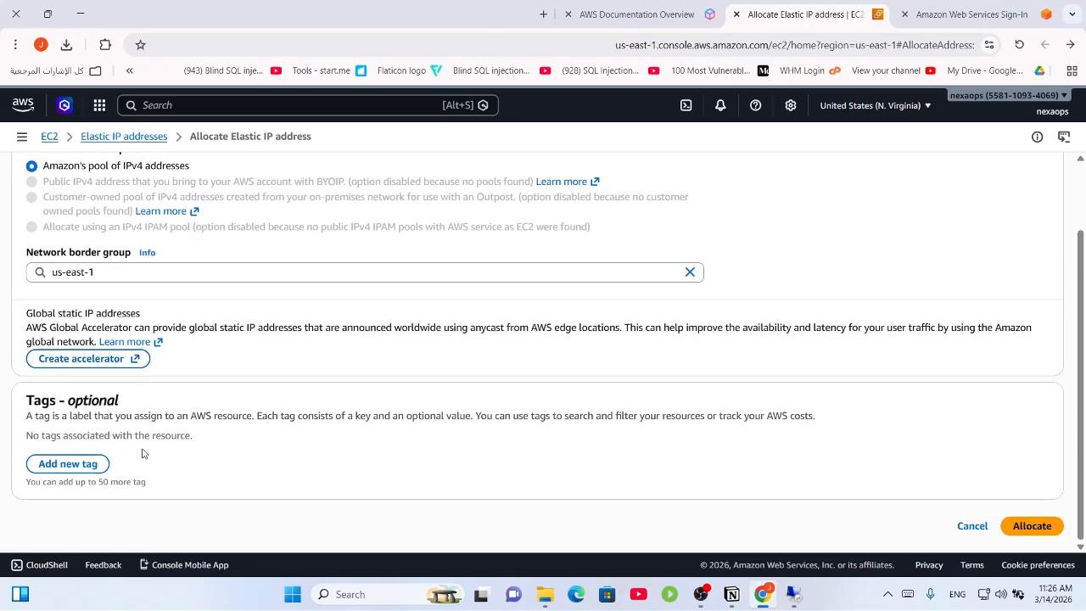
click(1044, 519)
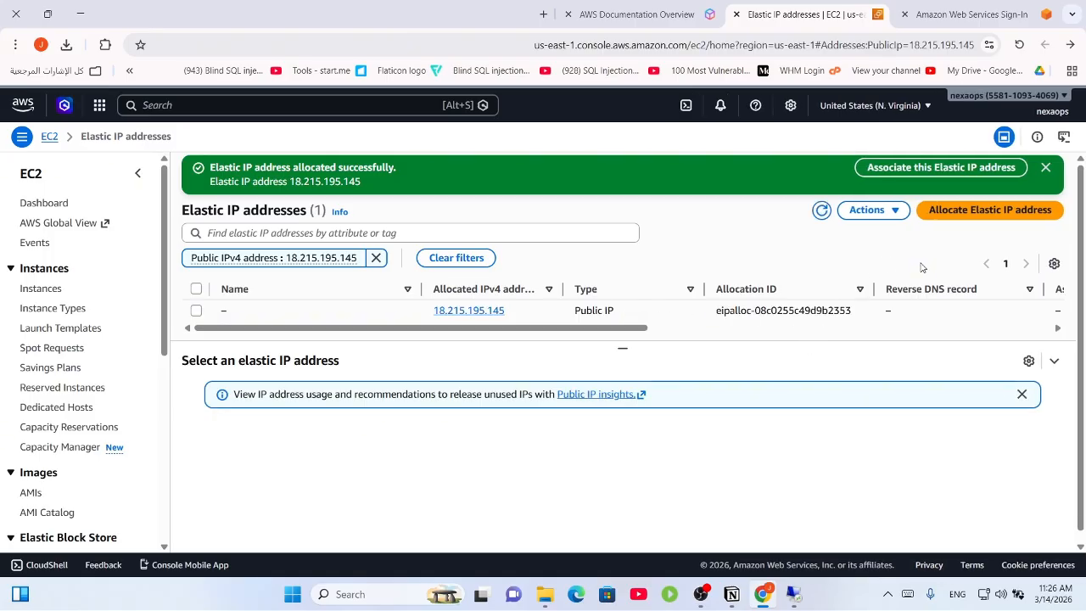
Select the new Elastic IP address and open the Associate Elastic IP address page for it.
click(197, 311)
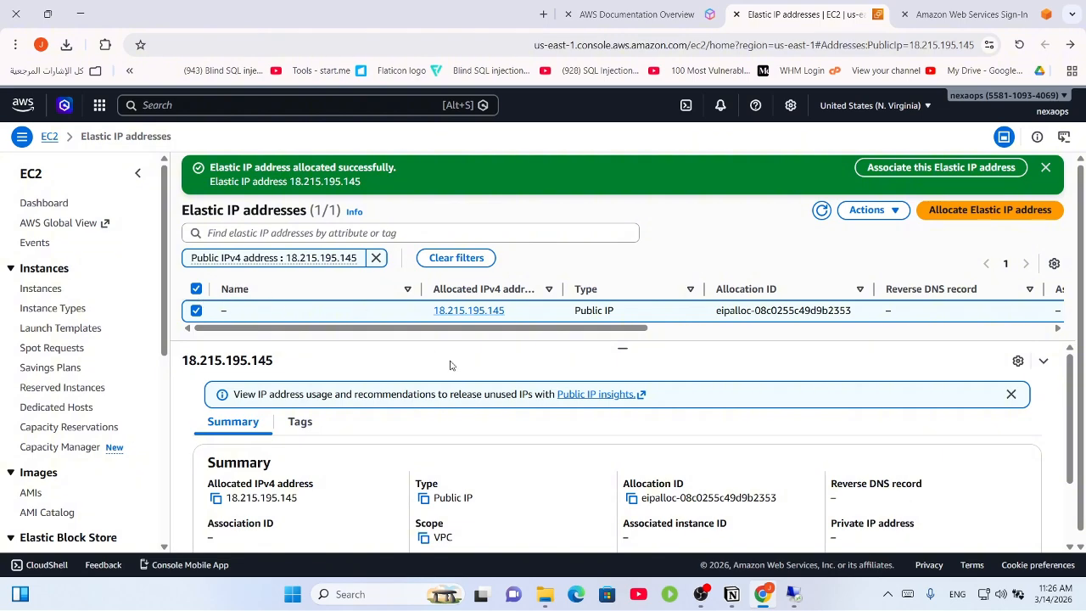
scroll(452, 365, down, 3)
scroll(589, 416, up, 2)
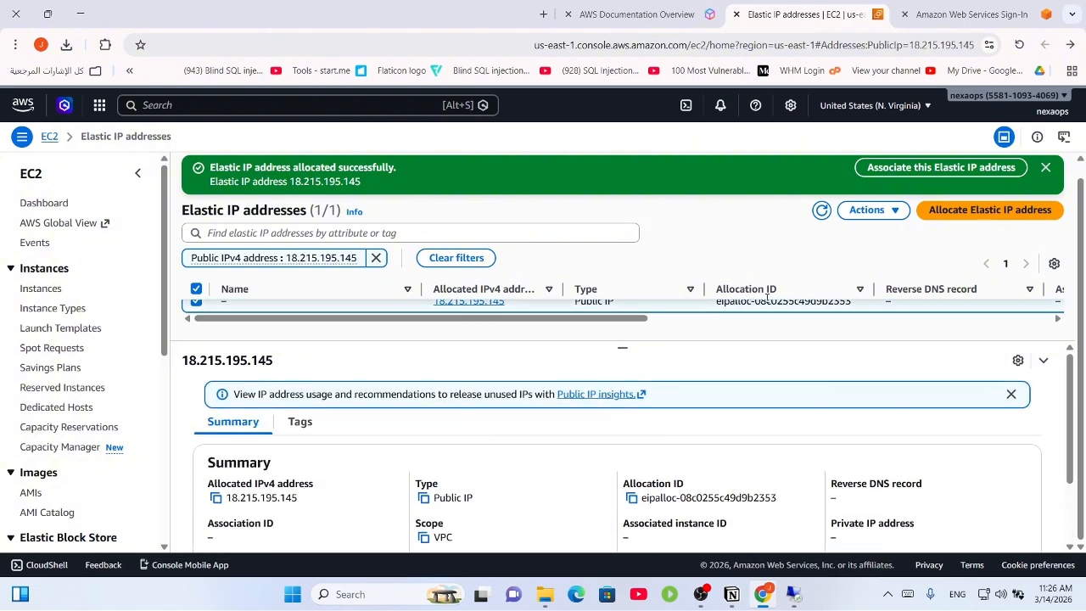
click(891, 211)
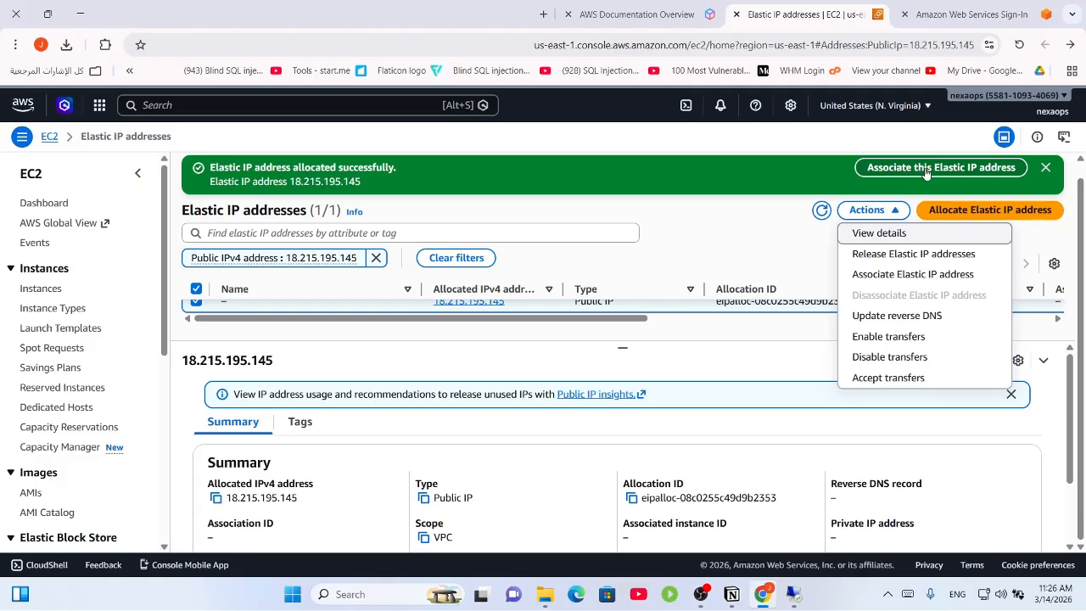
click(973, 173)
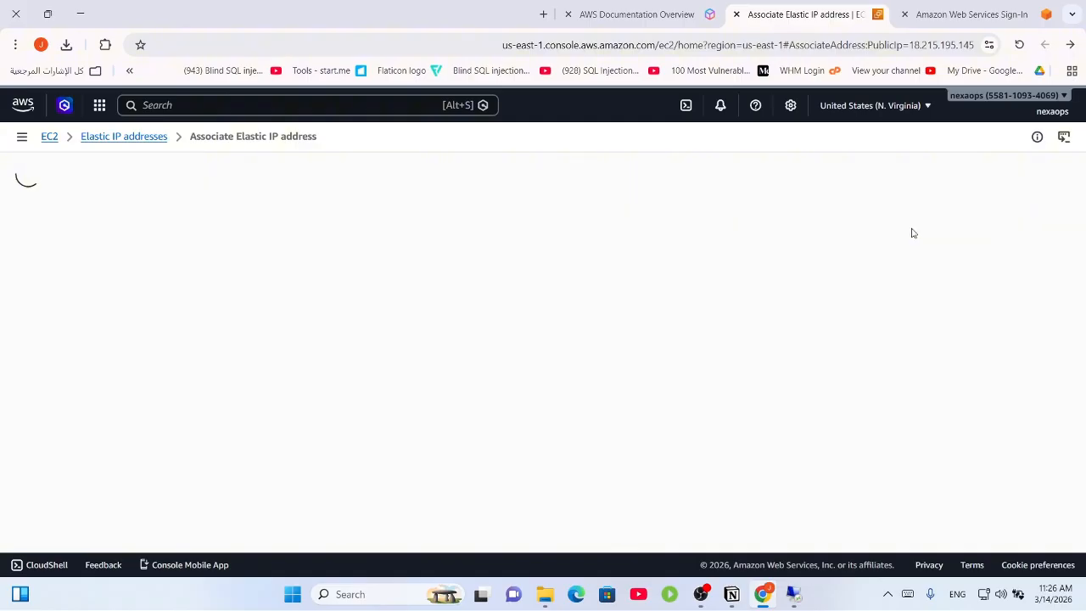
Associate the Elastic IP address 18.215.195.145 with the winserver instance and confirm the association.
scroll(378, 359, down, 1)
click(138, 384)
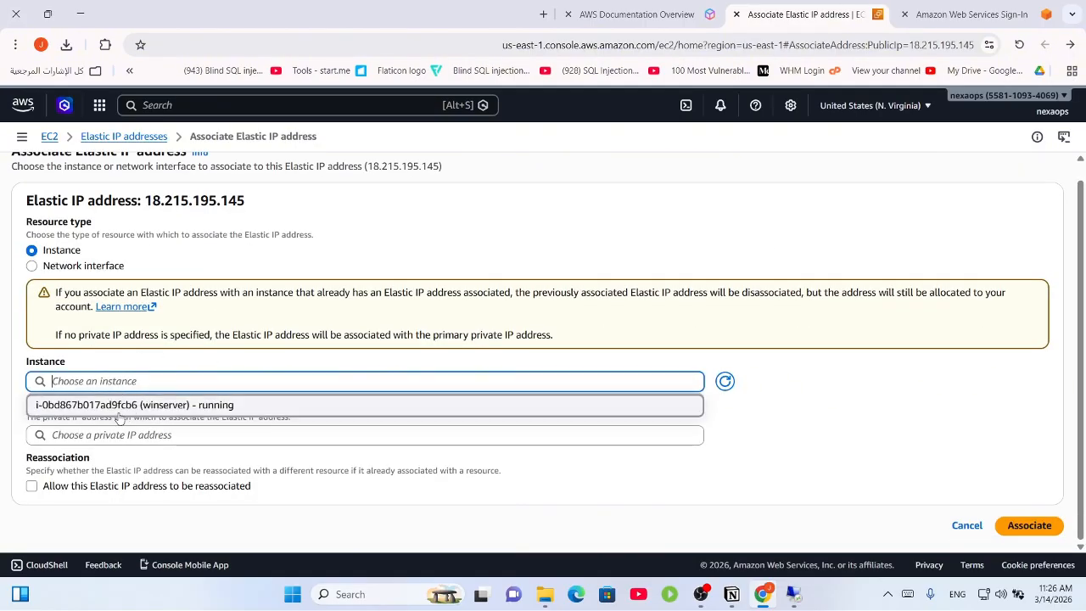
click(131, 406)
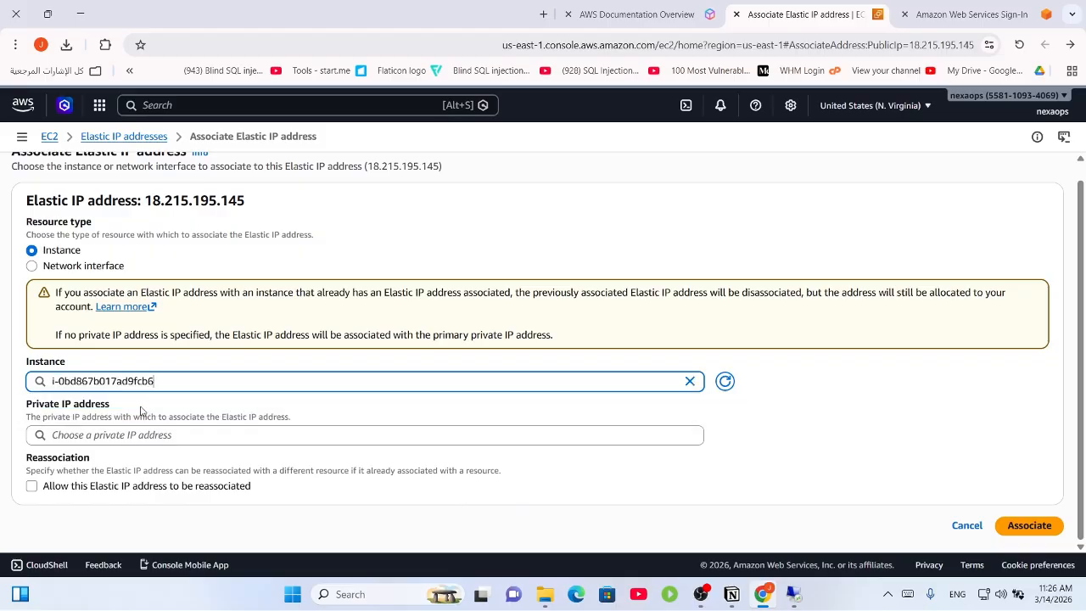
click(128, 382)
click(151, 425)
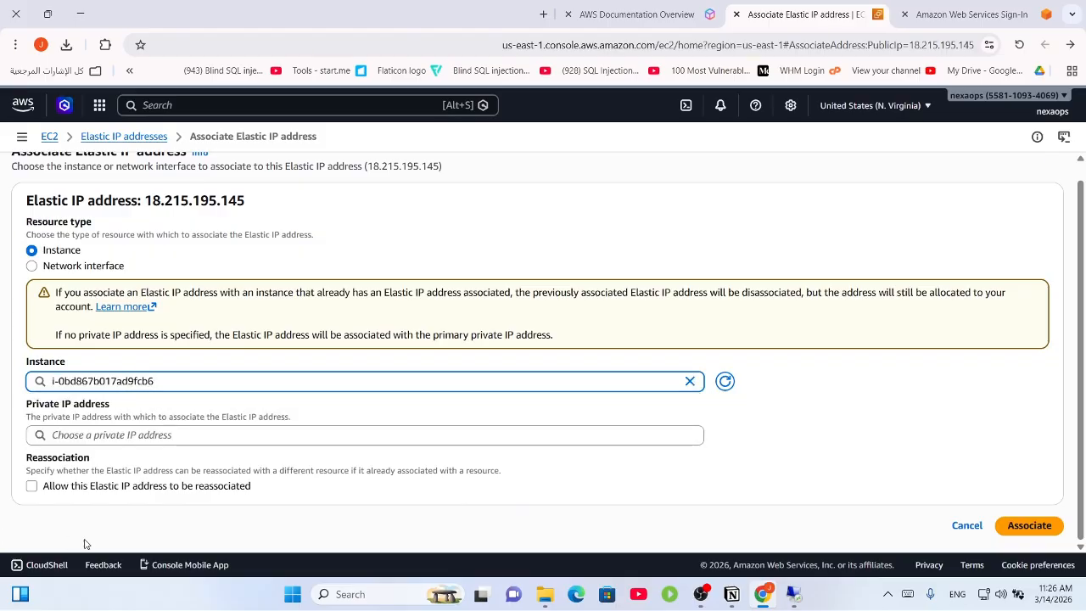
click(106, 436)
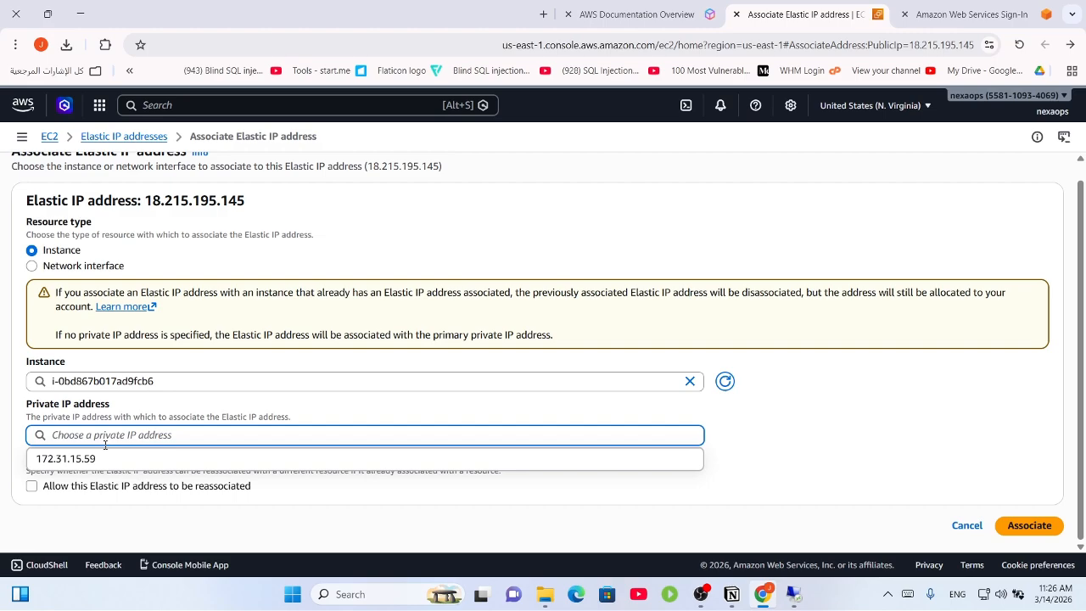
drag(152, 417, 156, 417)
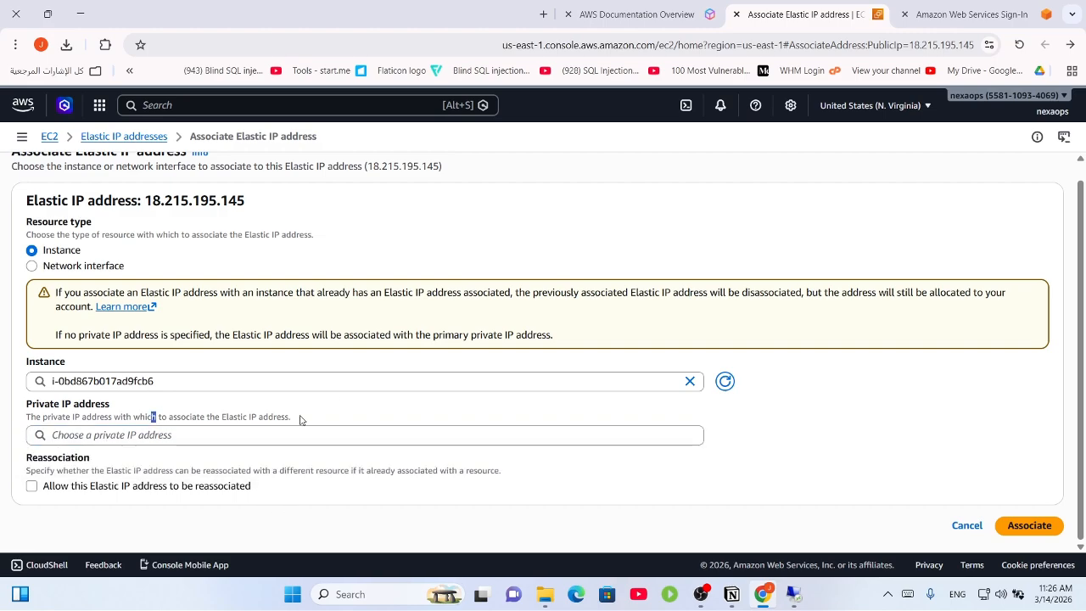
click(1037, 525)
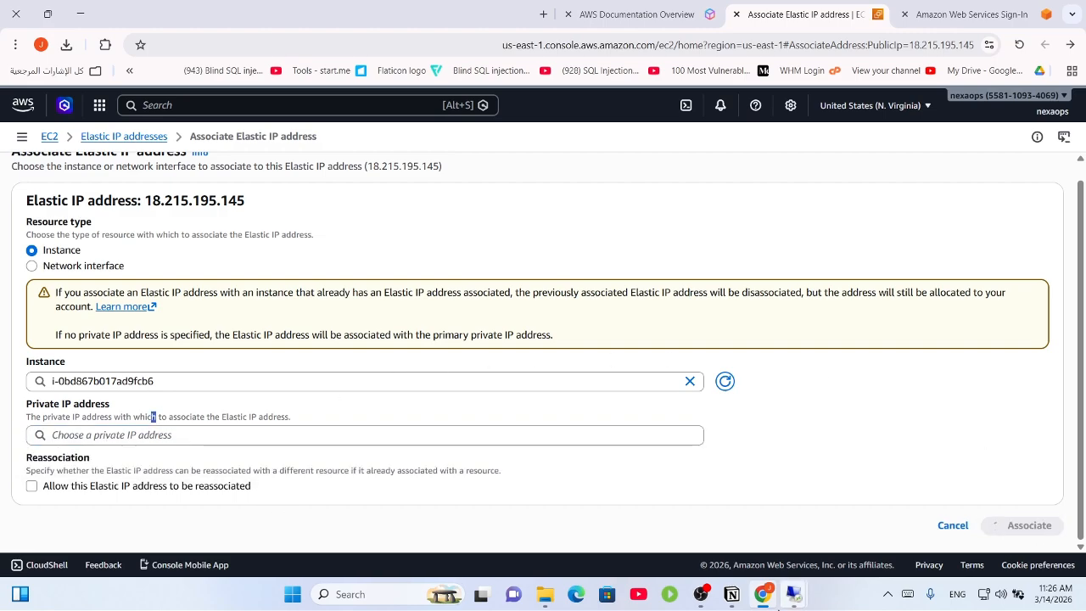
mouse_move(770, 604)
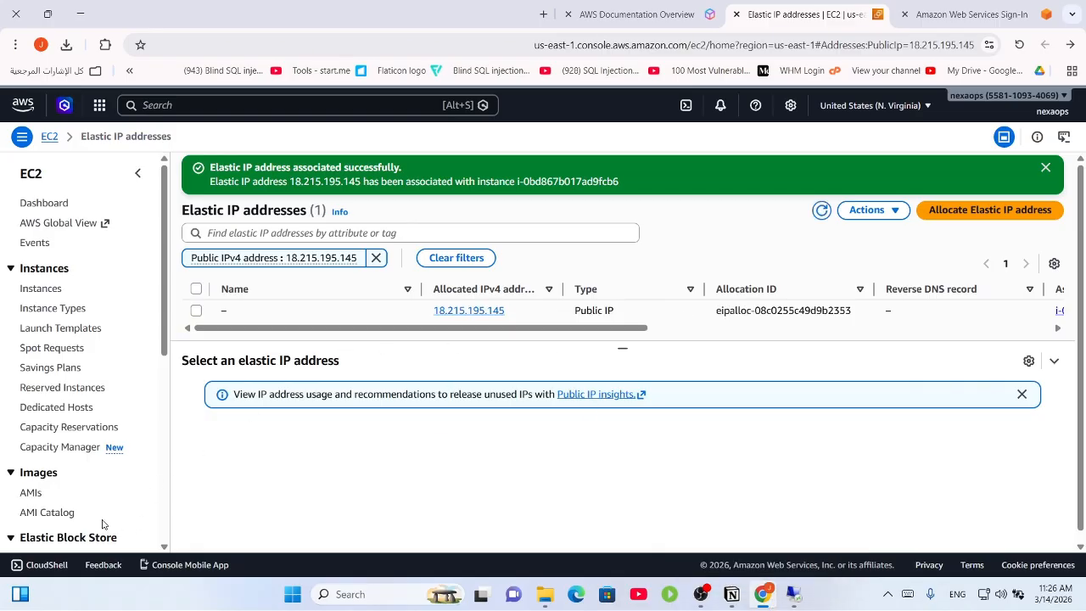
Open the EC2 instances list and select the winserver instance to show its details.
scroll(93, 514, down, 5)
scroll(81, 509, up, 4)
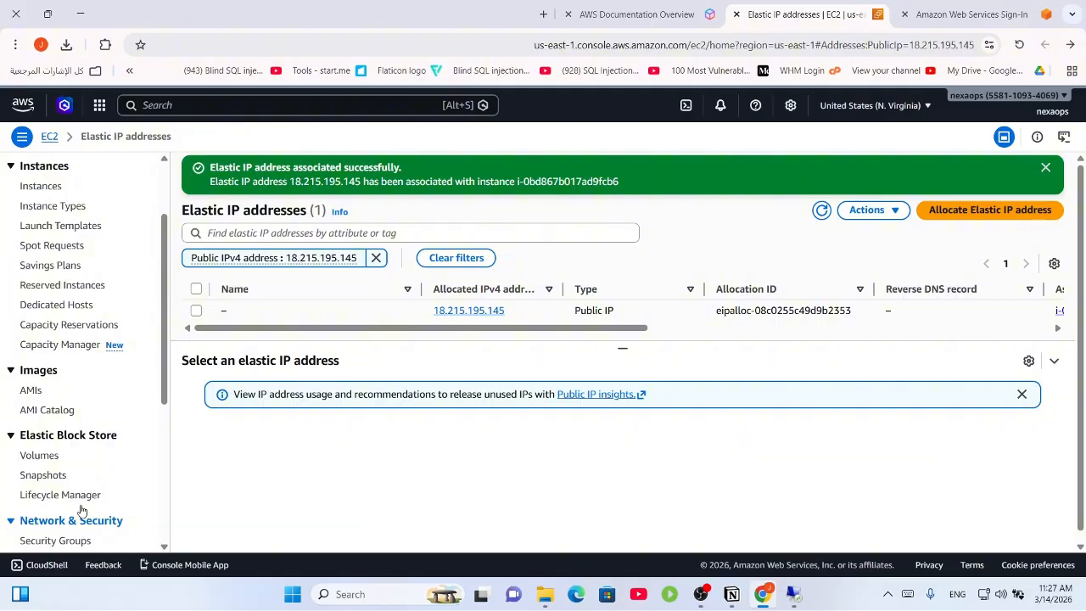
scroll(82, 509, up, 2)
click(41, 288)
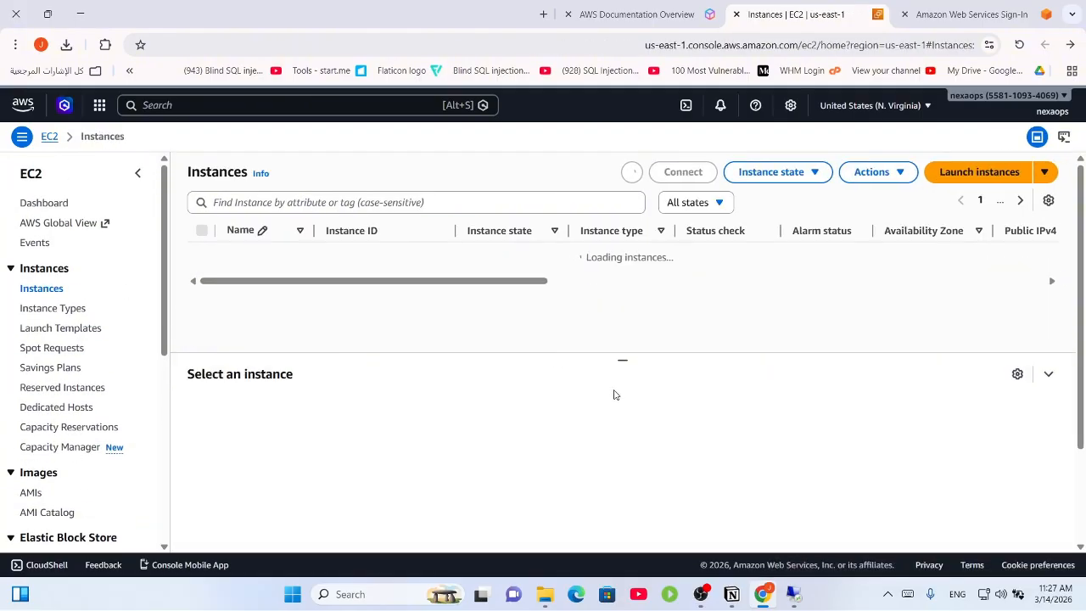
click(202, 253)
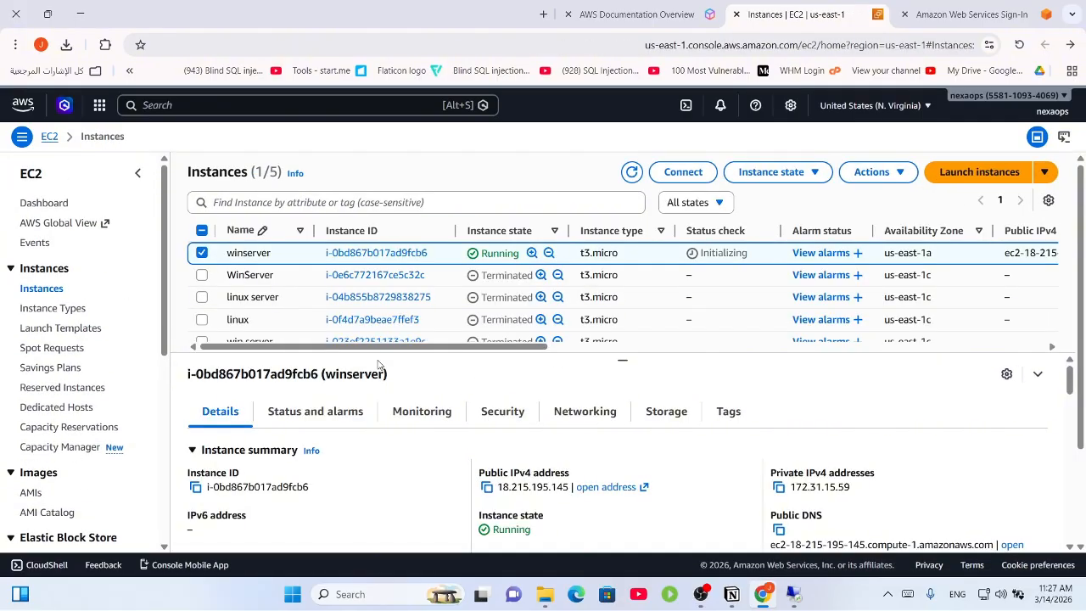
Select and copy the winserver instance's public IPv4 address from its details.
scroll(446, 456, down, 3)
scroll(538, 455, up, 3)
drag(503, 489, 573, 490)
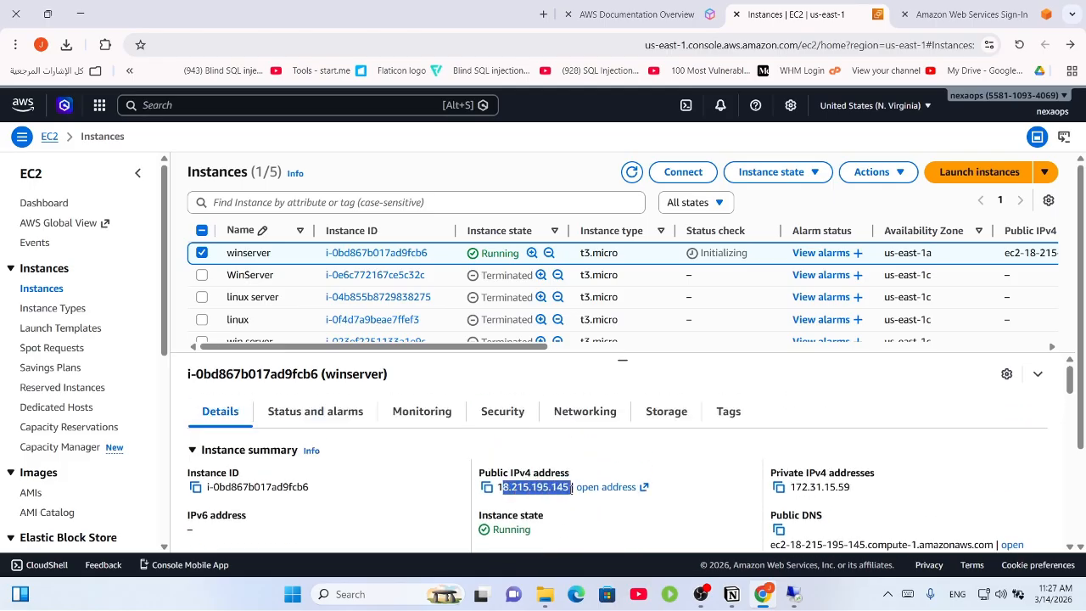
click(510, 506)
drag(502, 489, 576, 492)
click(796, 597)
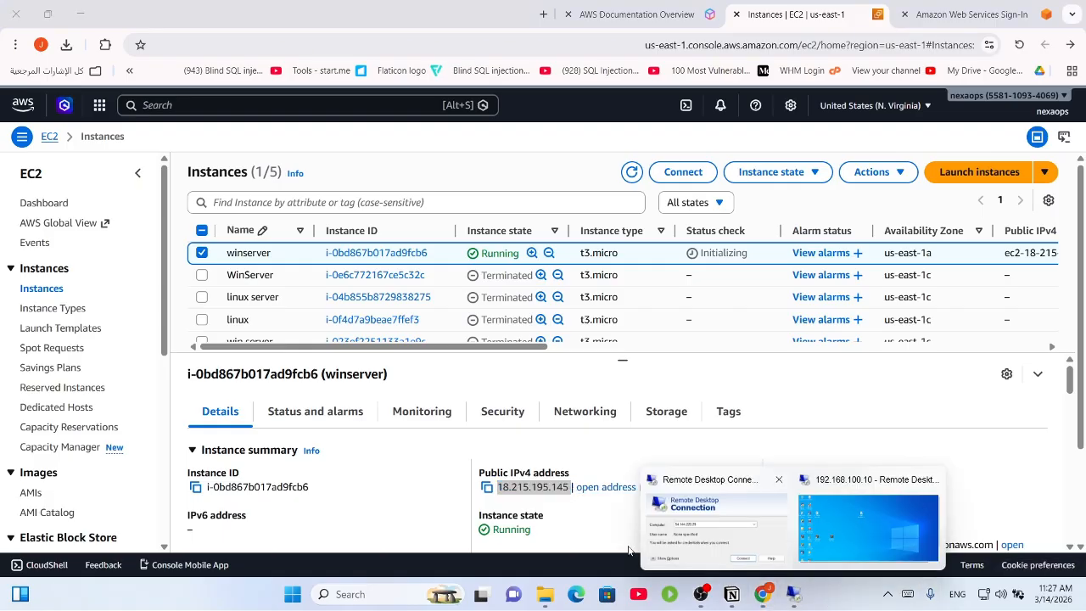
right_click(549, 490)
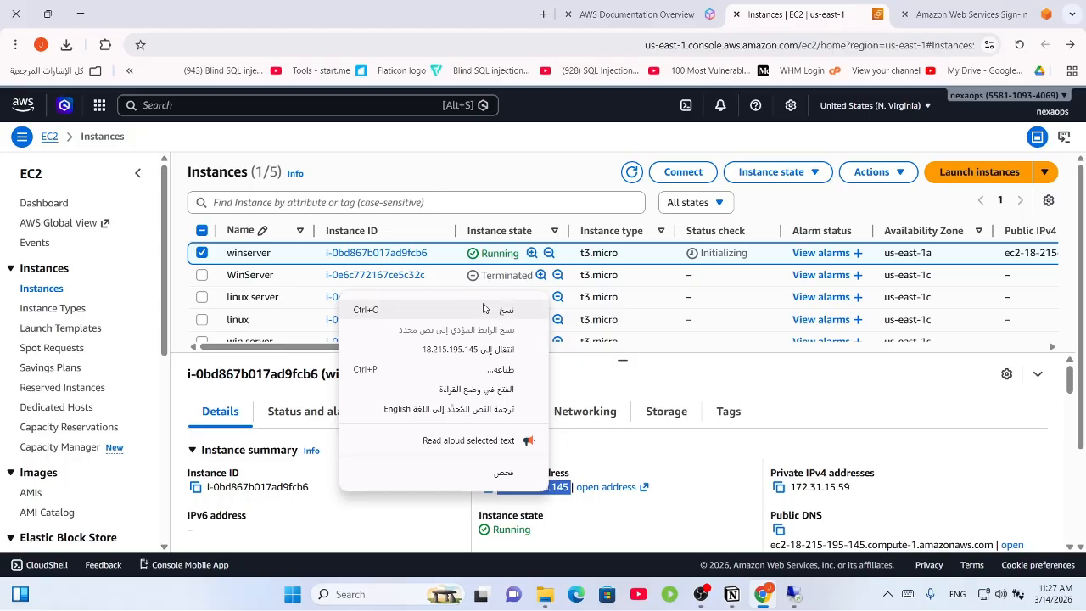
click(525, 312)
Switch to the Remote Desktop Connection window and disconnect the remote session.
mouse_move(789, 594)
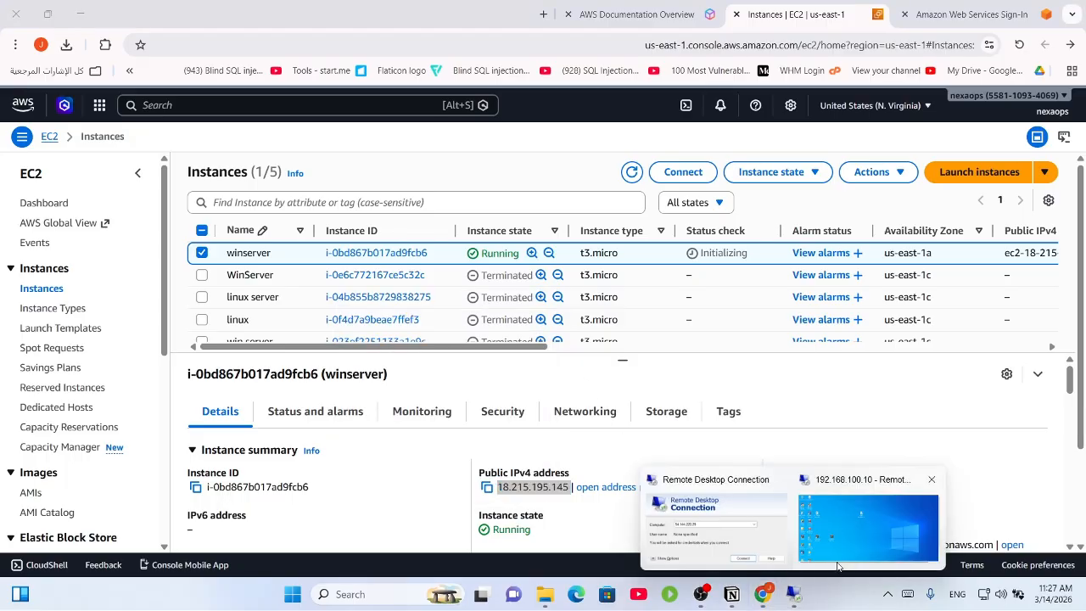
click(874, 517)
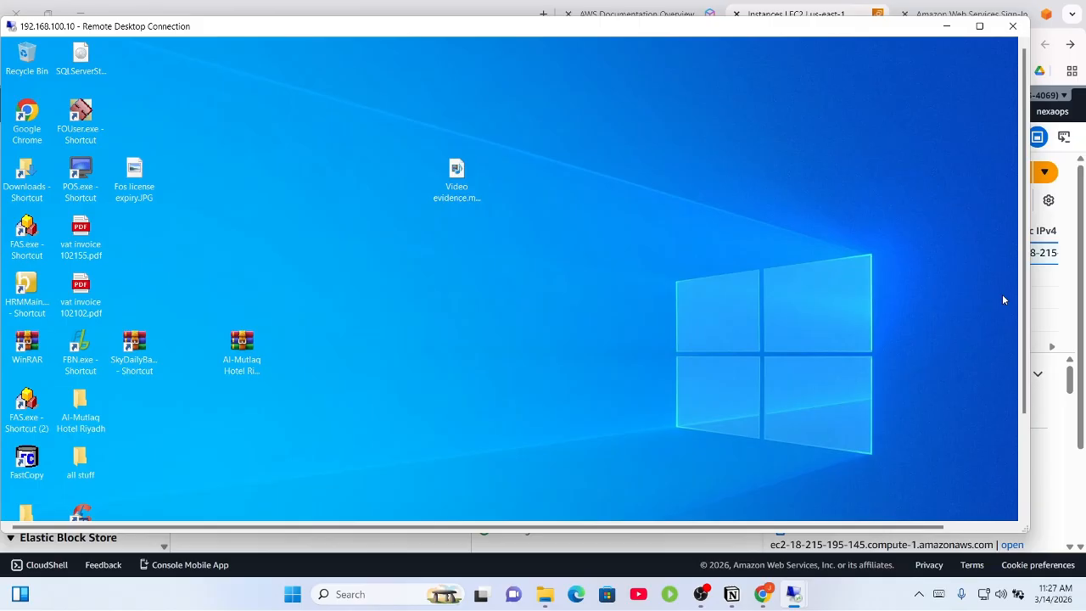
drag(1024, 319, 1019, 436)
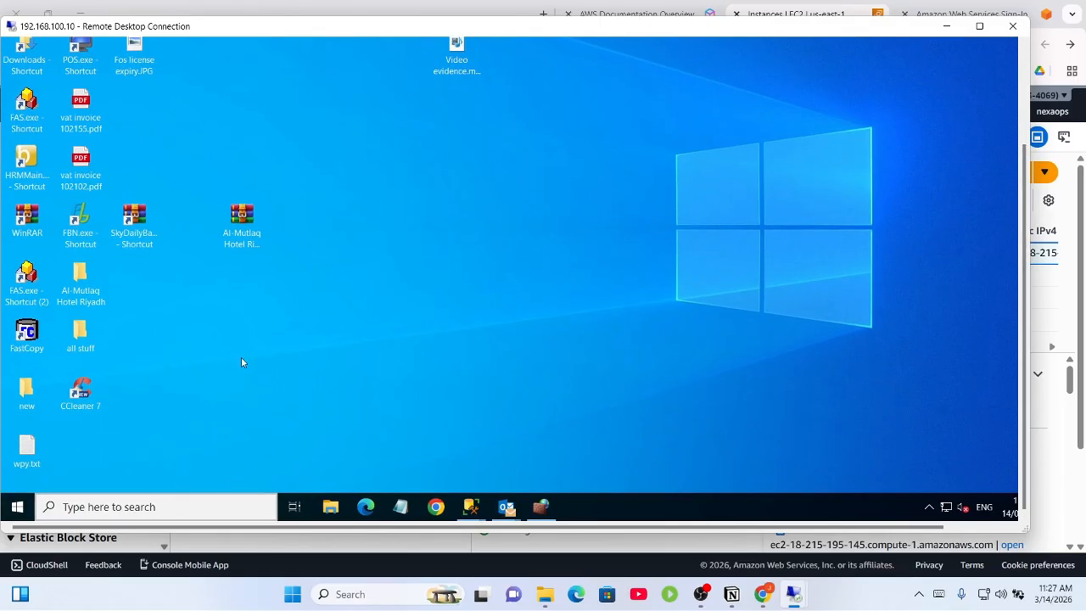
click(206, 502)
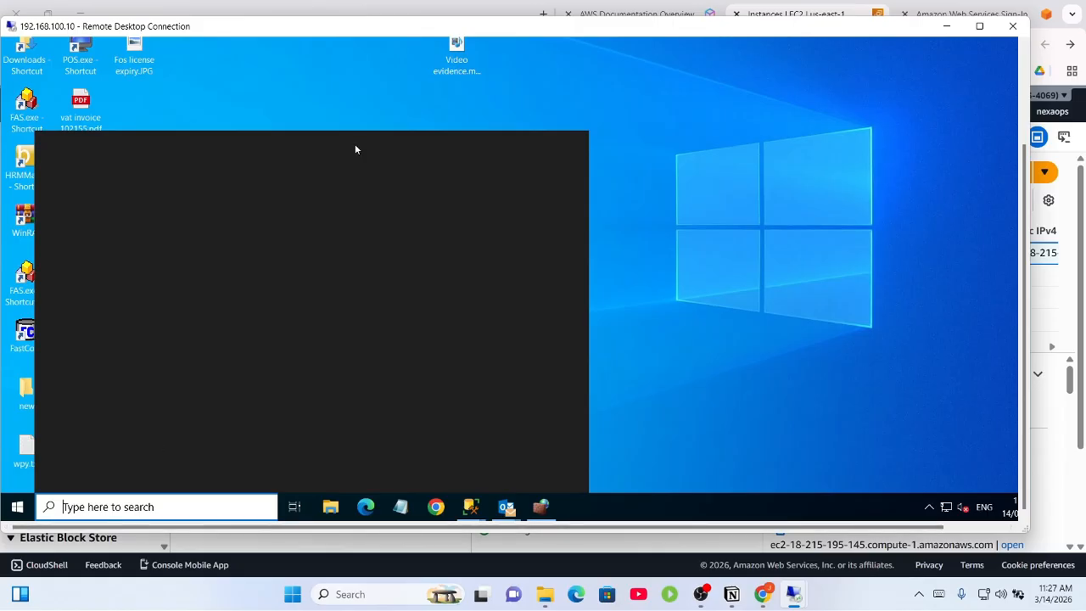
click(24, 508)
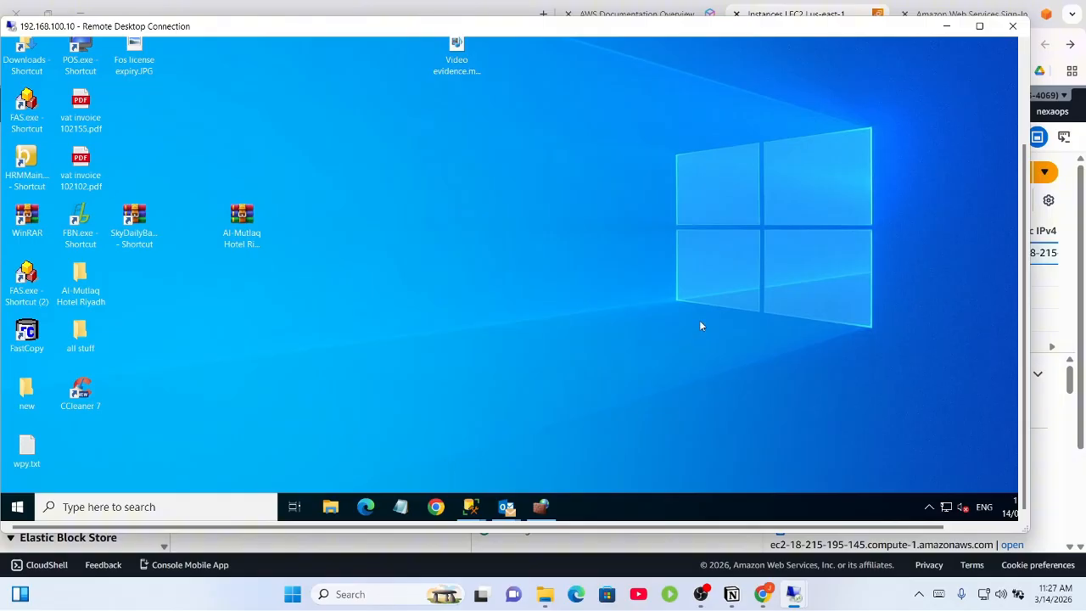
click(1012, 26)
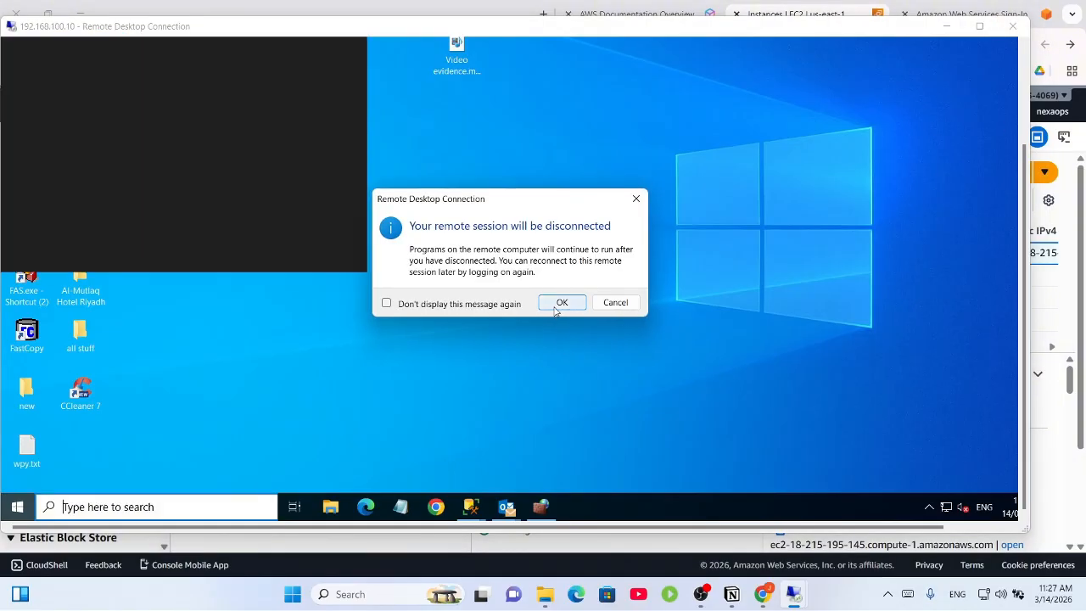
click(557, 299)
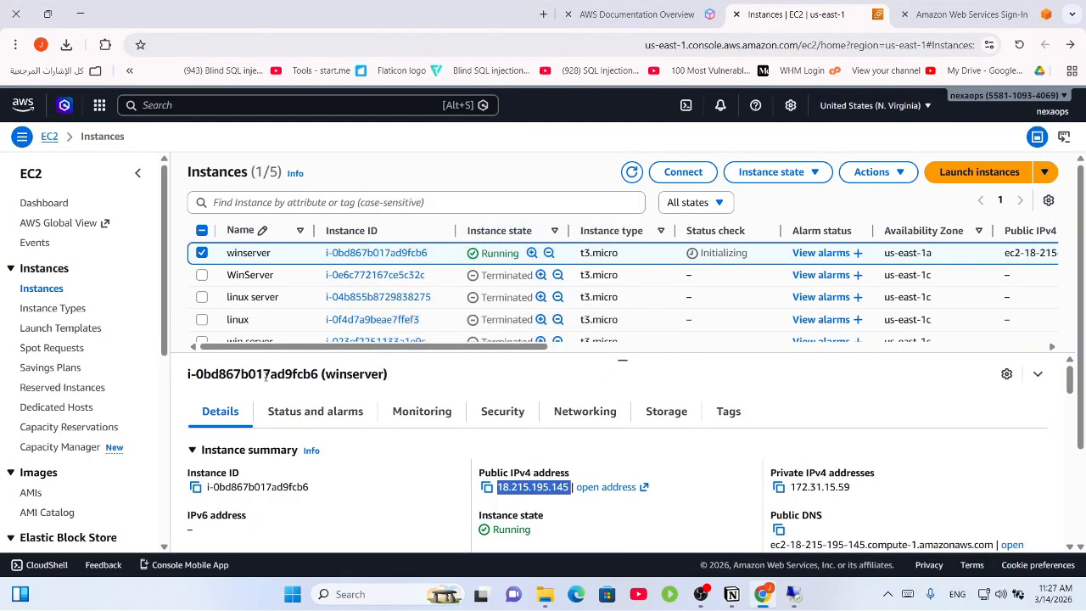
Highlight the winserver instance's public IPv4 address again in the instance summary.
click(513, 471)
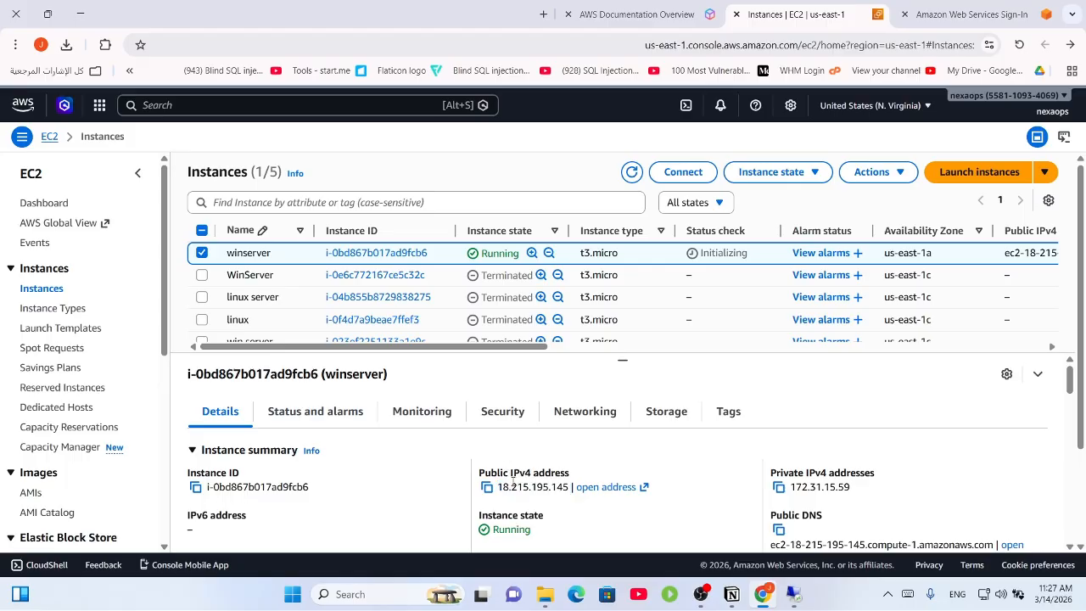
drag(502, 486, 573, 487)
click(535, 467)
drag(499, 487, 574, 487)
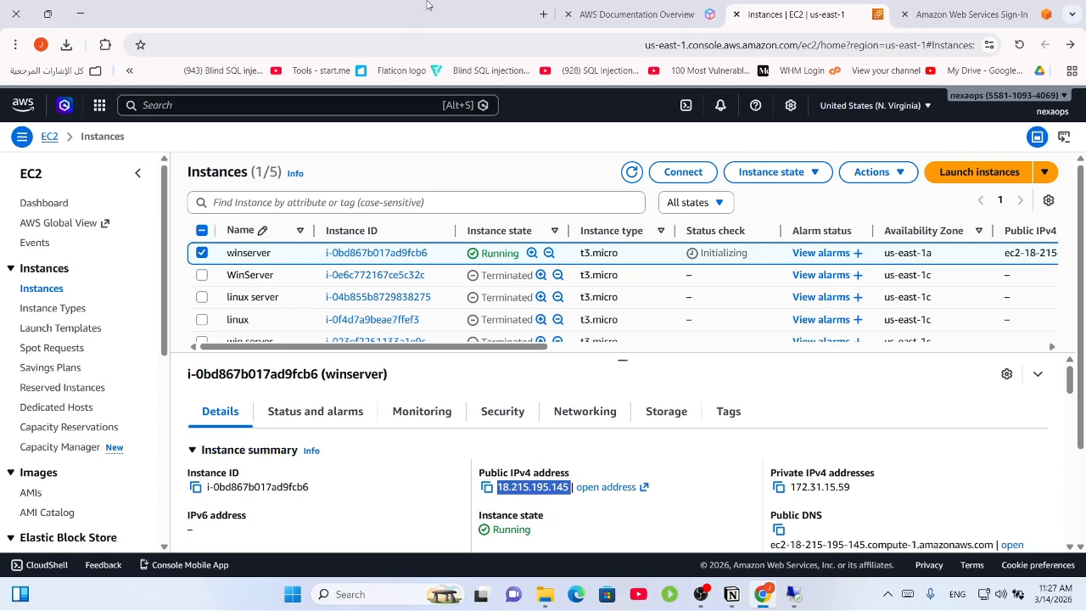
Move the browser window aside and bring the Aws Series notes page to full screen.
drag(429, 5, 187, 176)
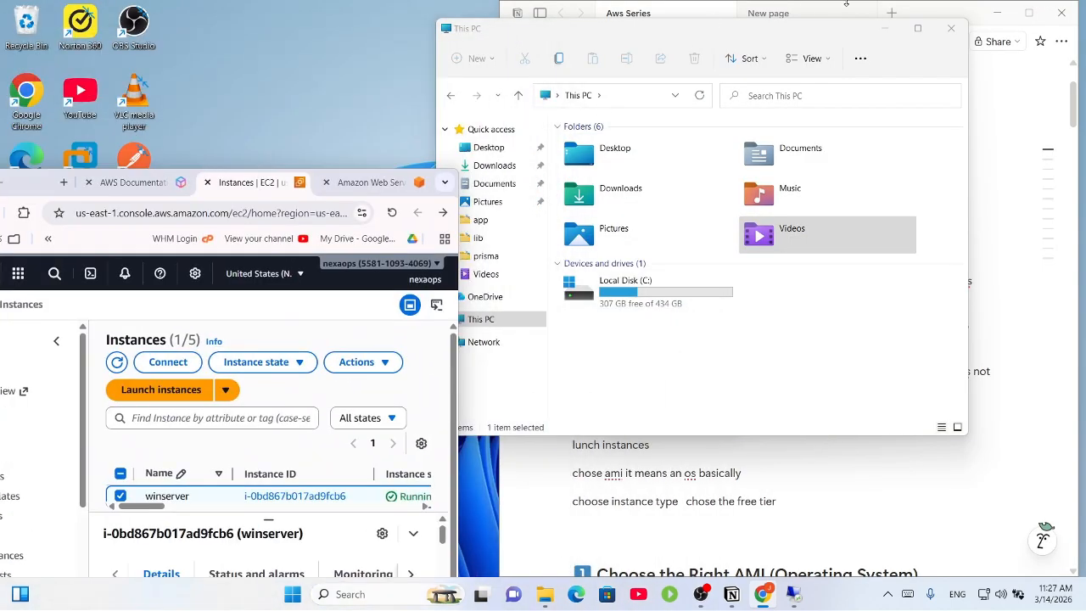
click(885, 28)
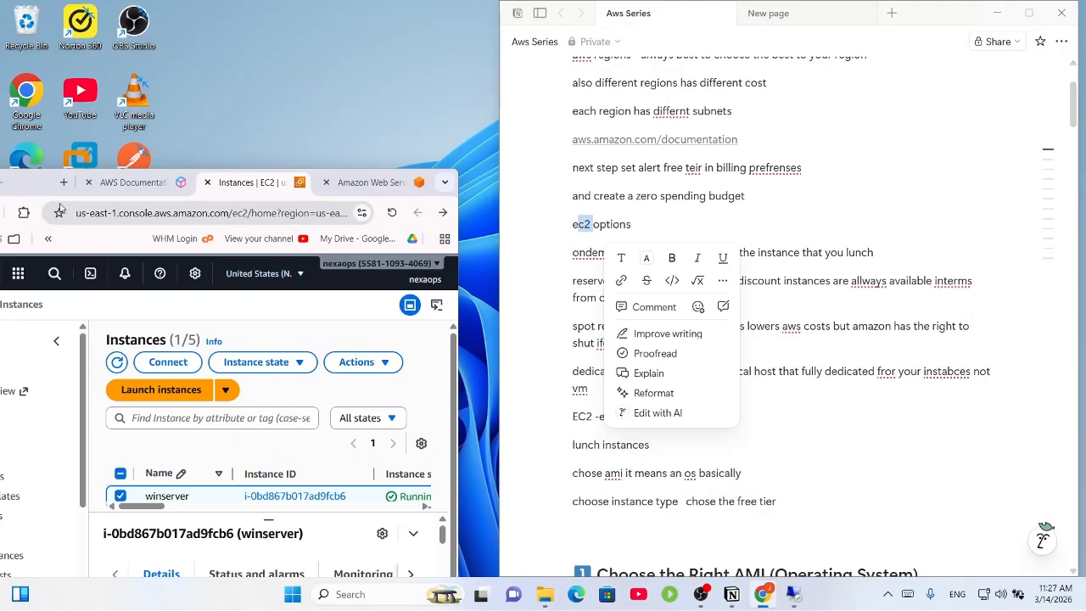
drag(40, 187, 109, 114)
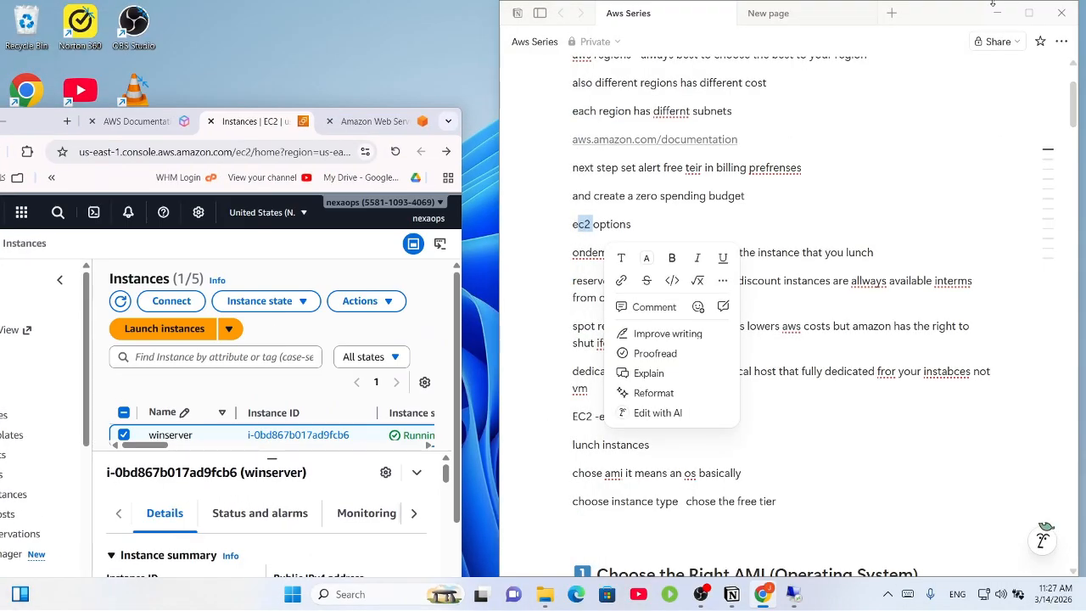
click(1028, 13)
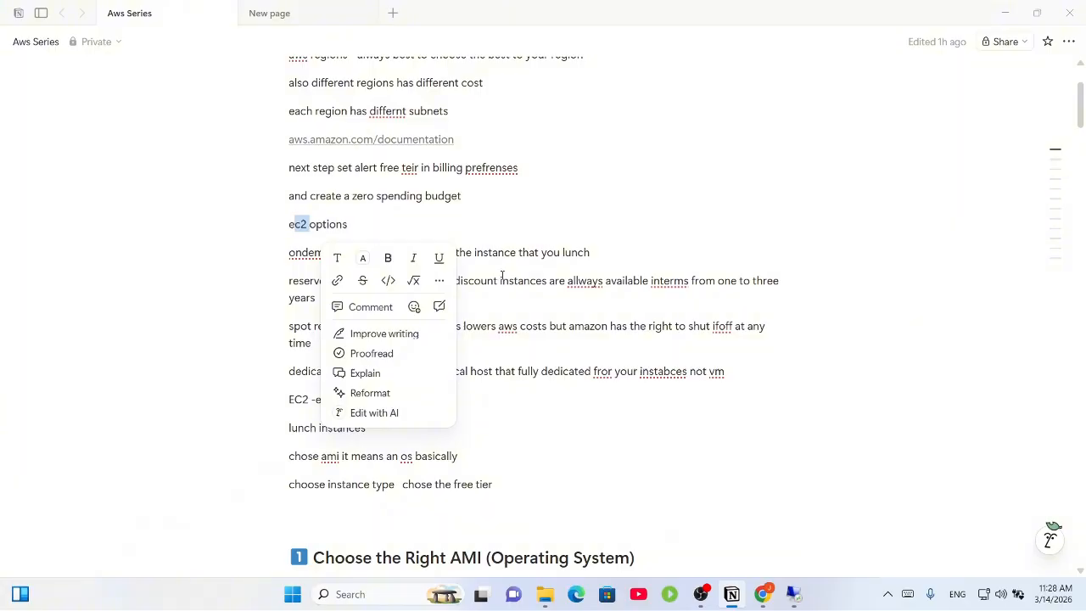
Read the notes section on choosing the right AMI and its 80/20 rule.
scroll(518, 273, up, 2)
scroll(532, 280, down, 6)
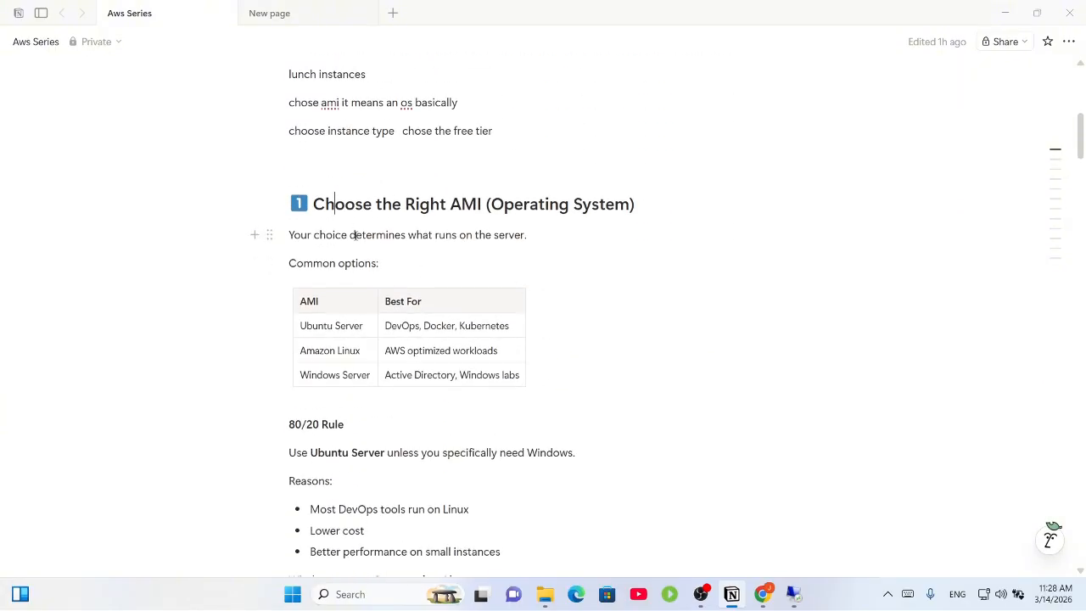
drag(335, 235, 527, 236)
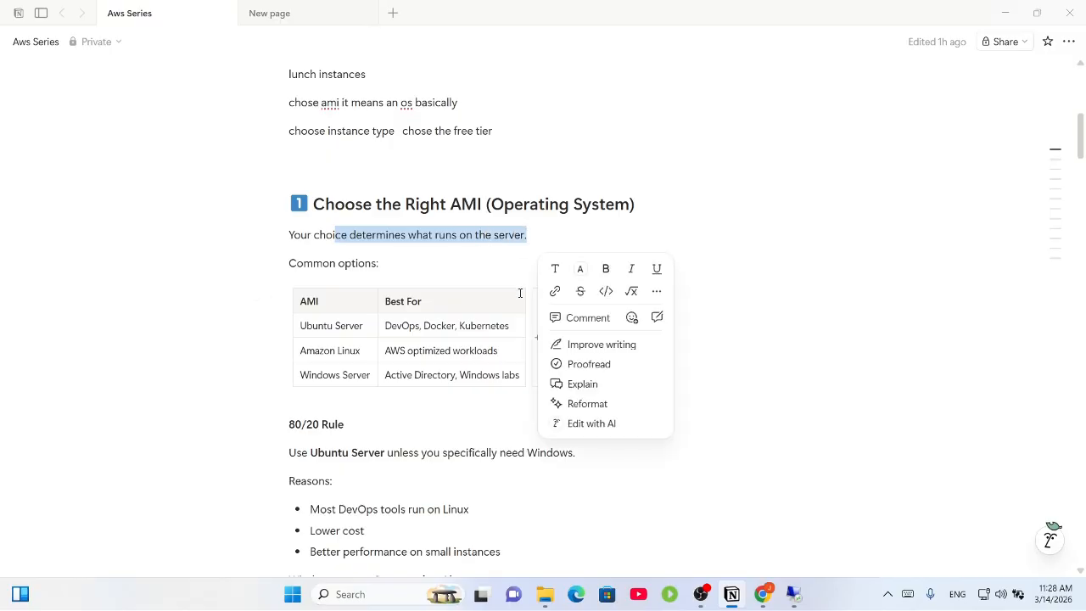
scroll(453, 309, down, 1)
scroll(453, 309, down, 1)
drag(442, 71, 628, 422)
scroll(585, 416, down, 5)
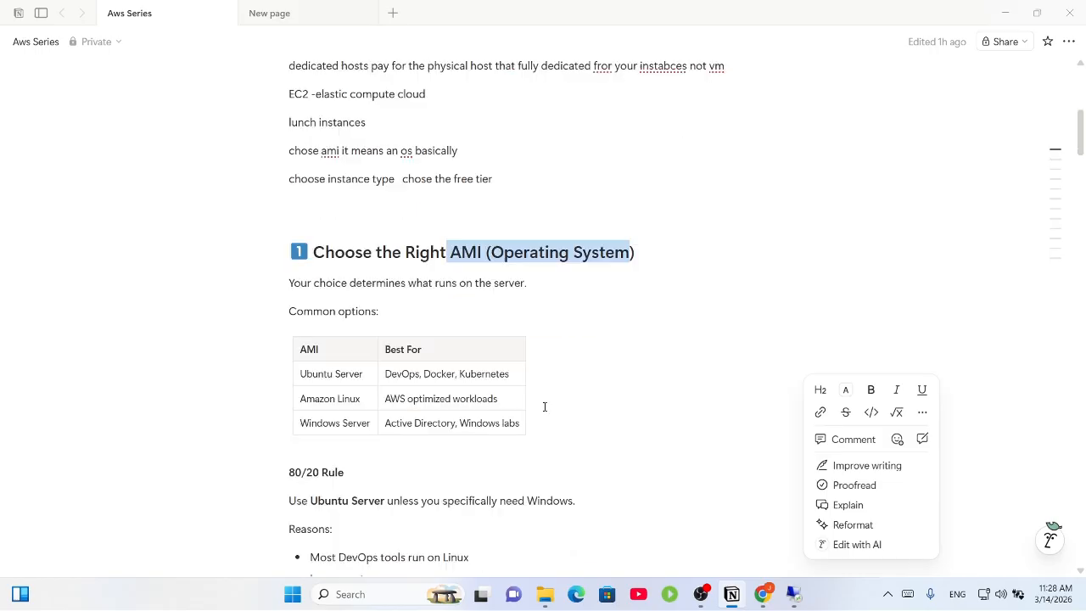
scroll(373, 338, down, 4)
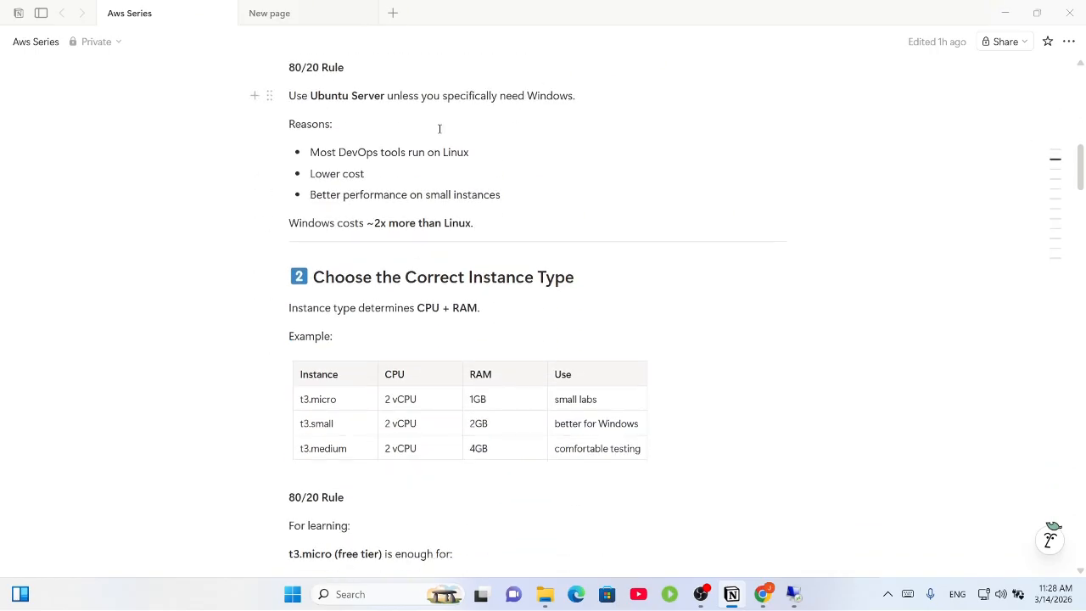
scroll(385, 197, up, 2)
drag(385, 237, 349, 238)
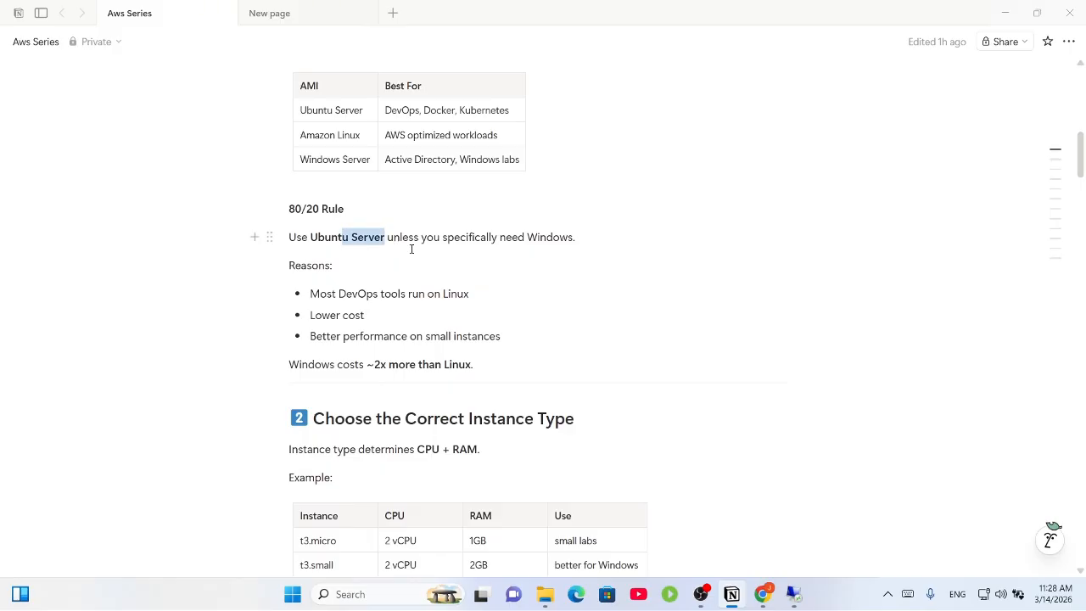
Read the notes section on choosing the correct instance type and its comparison table.
scroll(381, 254, down, 4)
scroll(340, 244, up, 1)
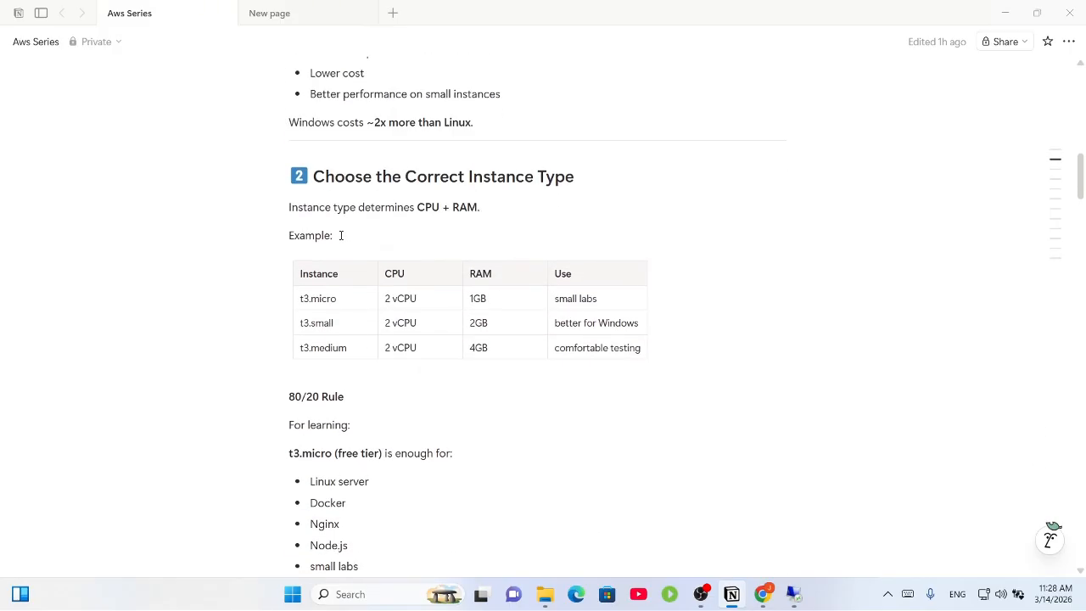
scroll(346, 235, down, 1)
mouse_move(489, 135)
mouse_down()
mouse_move(572, 153)
mouse_move(484, 145)
mouse_up()
click(455, 166)
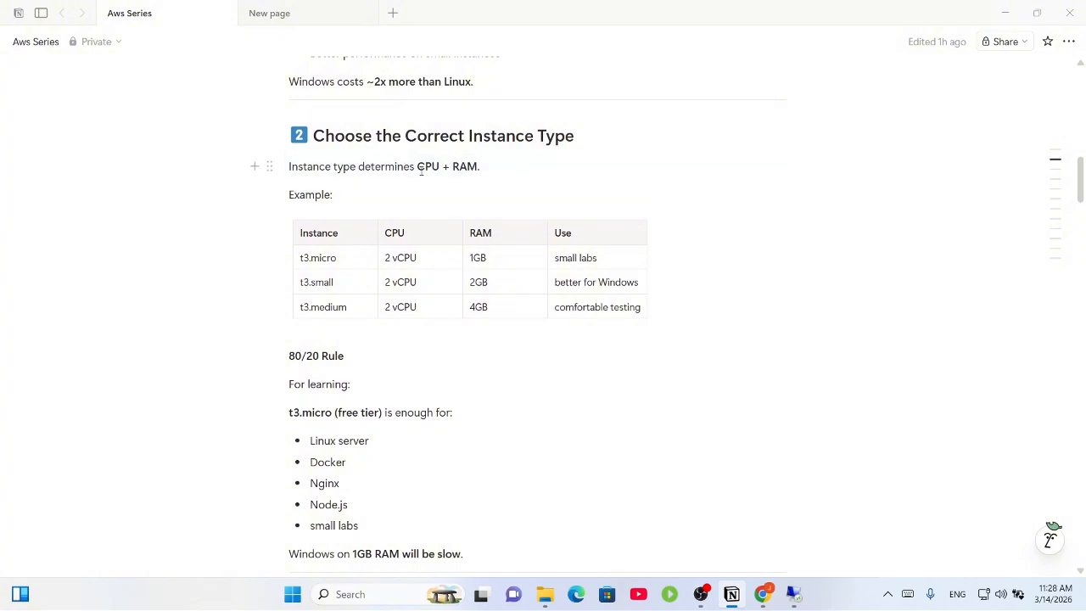
drag(422, 170, 488, 170)
click(501, 174)
drag(360, 256, 292, 263)
click(362, 258)
mouse_move(361, 258)
mouse_down()
mouse_move(306, 258)
mouse_move(360, 255)
mouse_up()
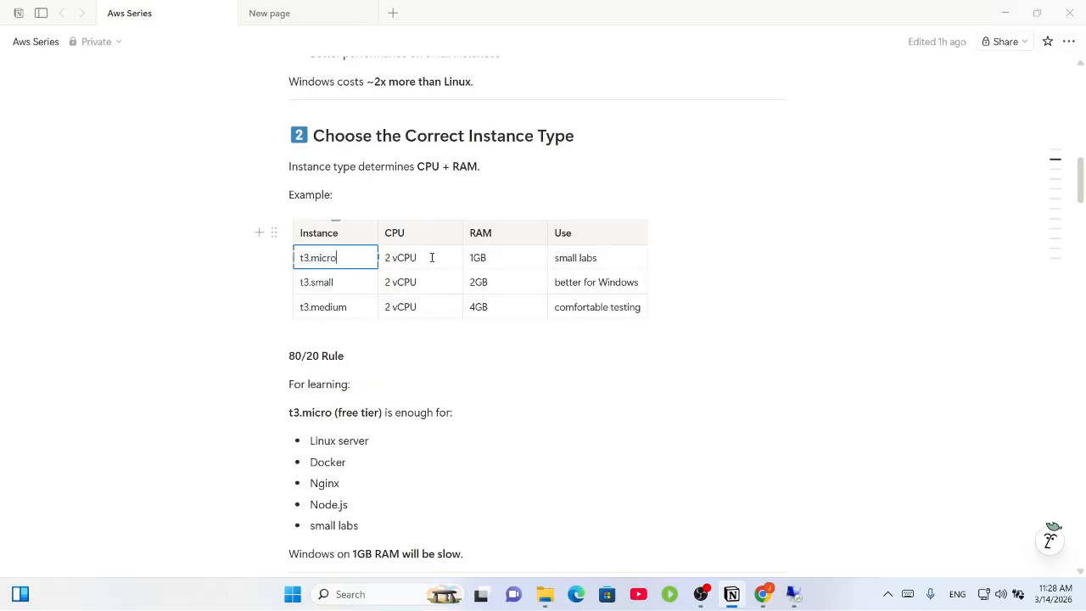
drag(431, 257, 384, 258)
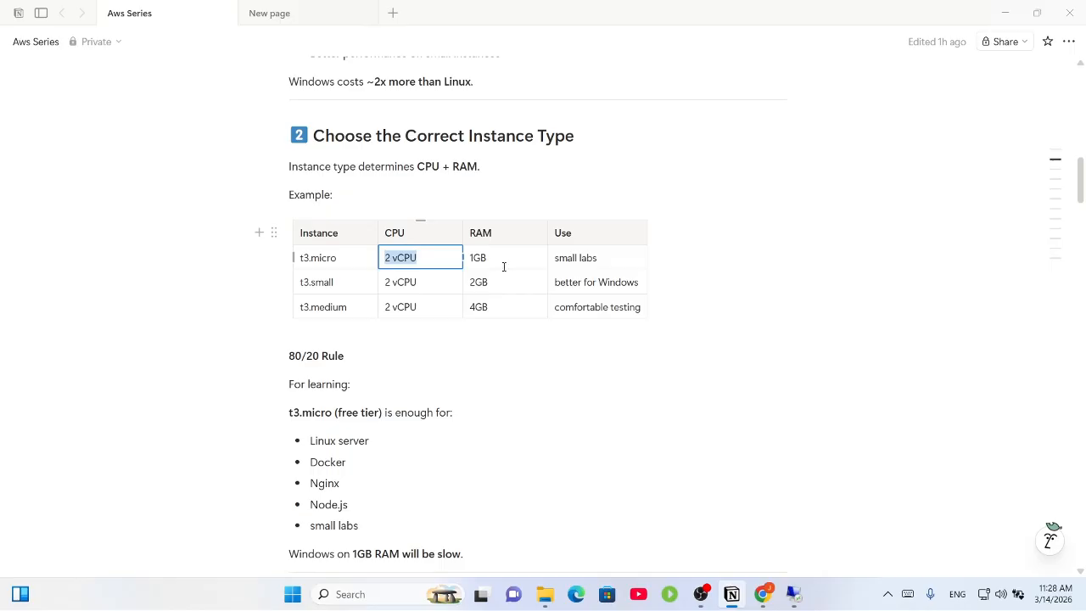
Go through the instance type table, highlighting the CPU and RAM cells of the t3.micro, t3.small and t3.medium rows.
drag(503, 265, 447, 263)
drag(634, 255, 520, 262)
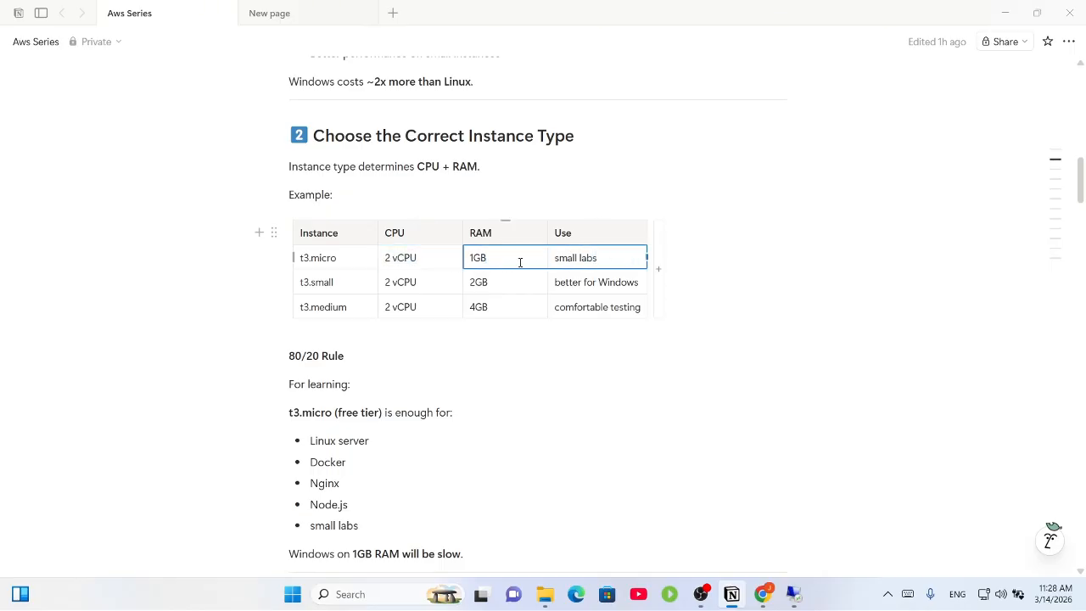
drag(431, 281, 381, 281)
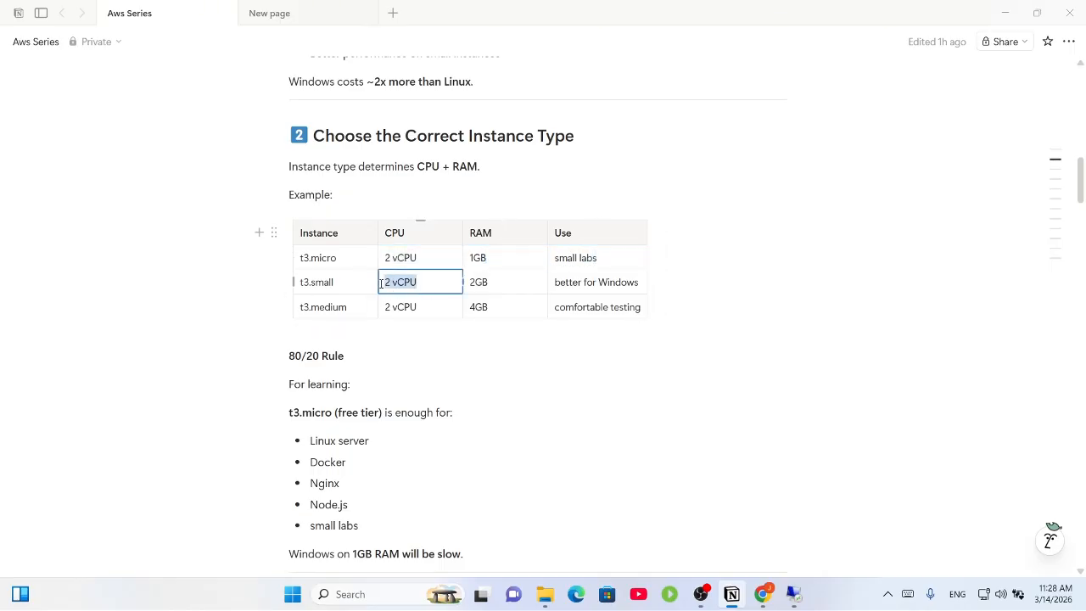
drag(464, 286, 408, 278)
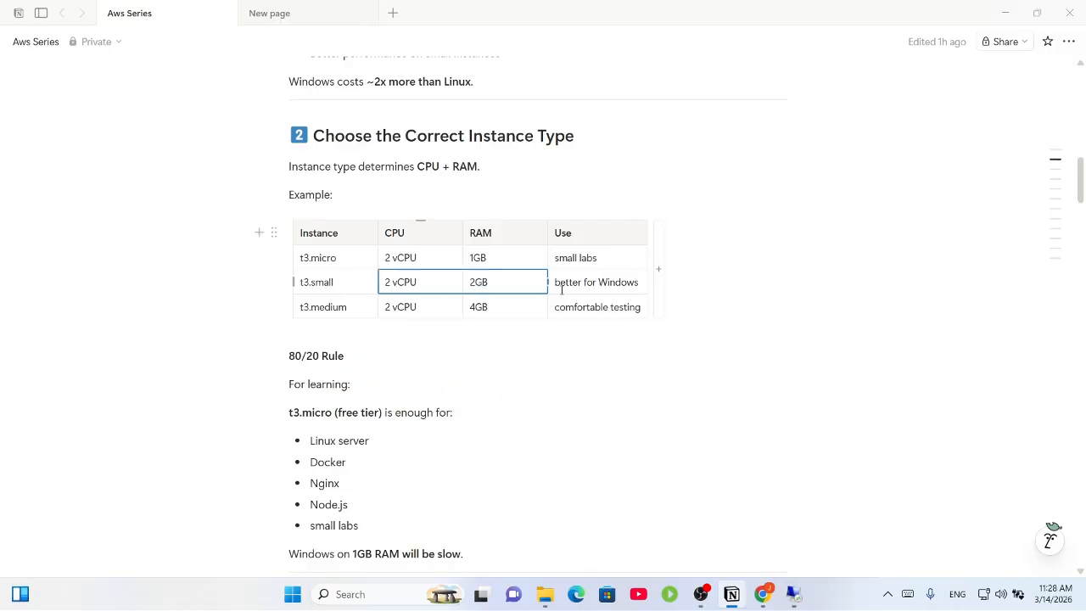
drag(510, 284, 467, 285)
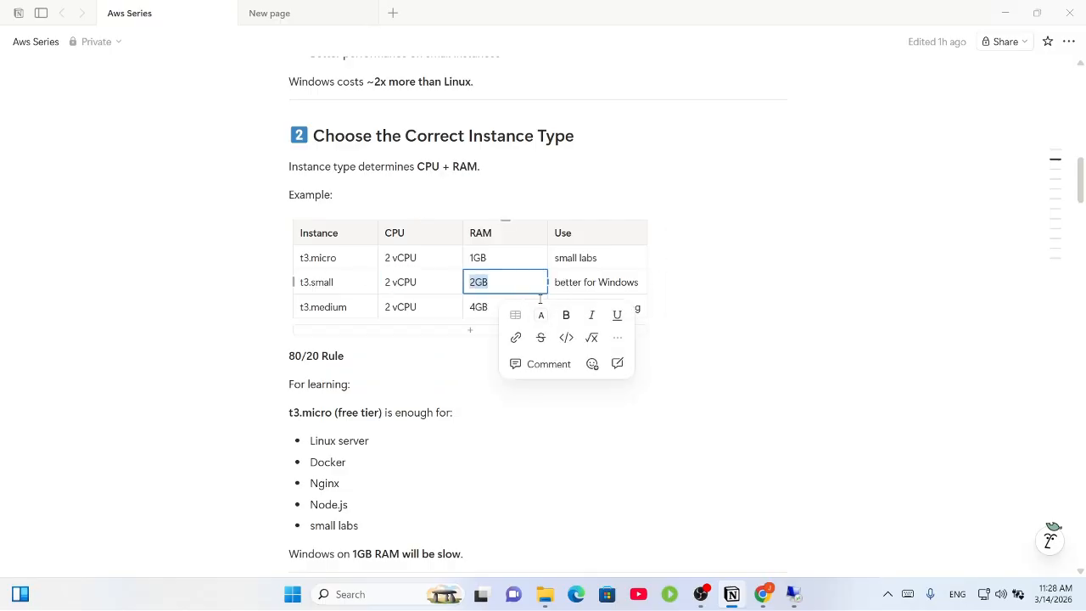
drag(490, 308, 468, 307)
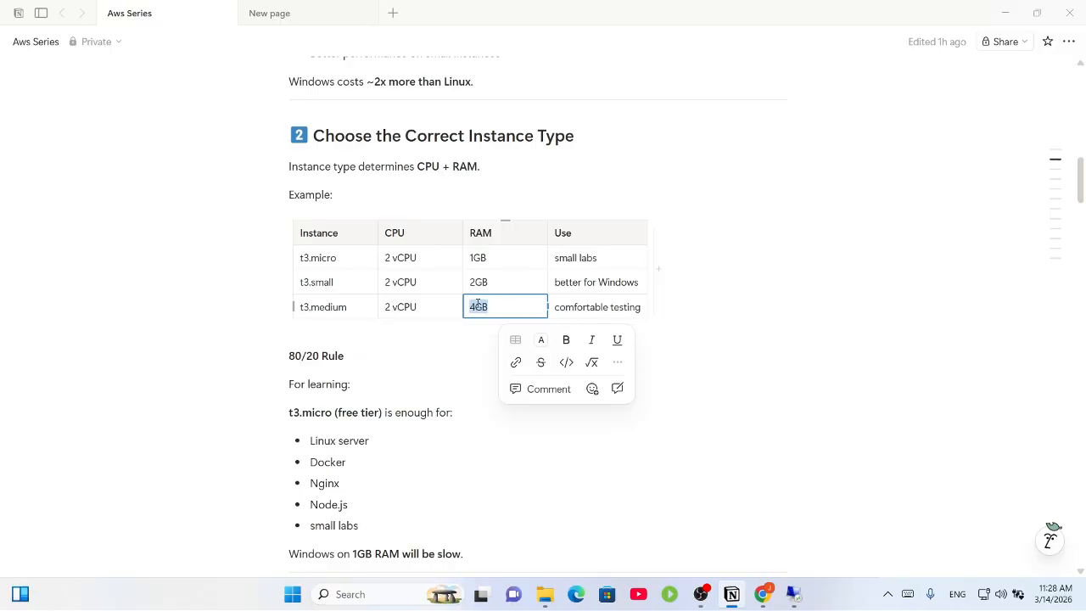
Move the Linux server bullet so it sits nested under Node.js in the t3.micro list.
scroll(435, 357, down, 1)
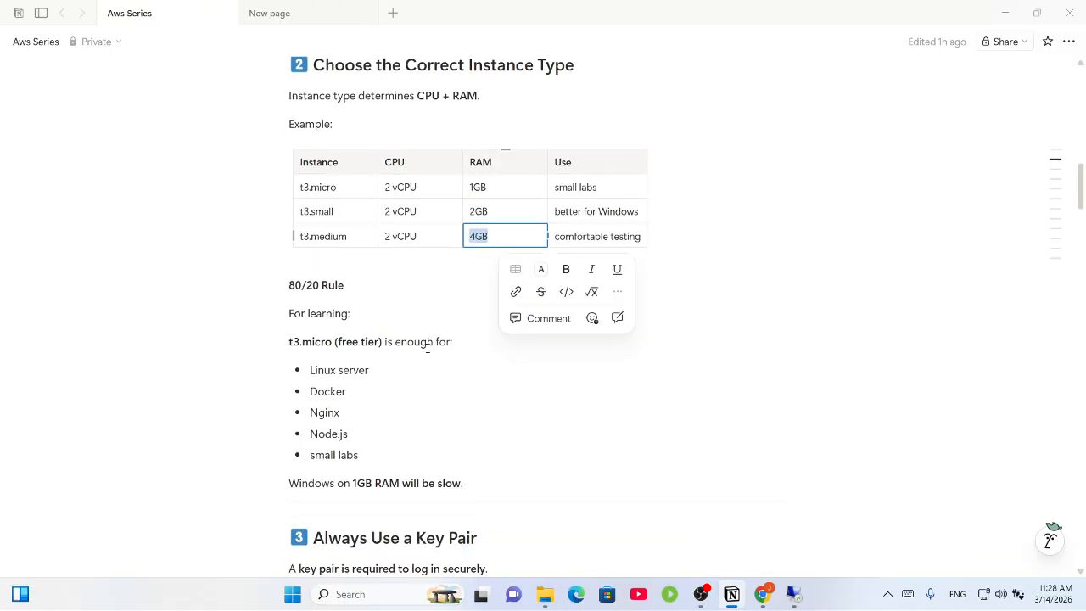
scroll(426, 347, down, 1)
click(304, 272)
scroll(331, 258, down, 2)
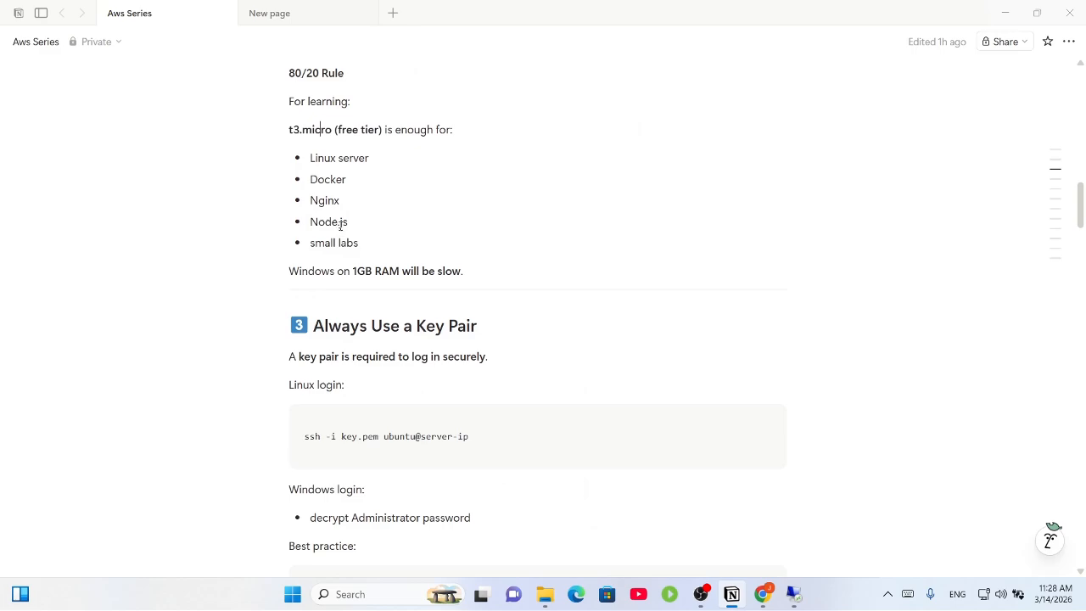
drag(269, 159, 478, 238)
scroll(434, 294, down, 3)
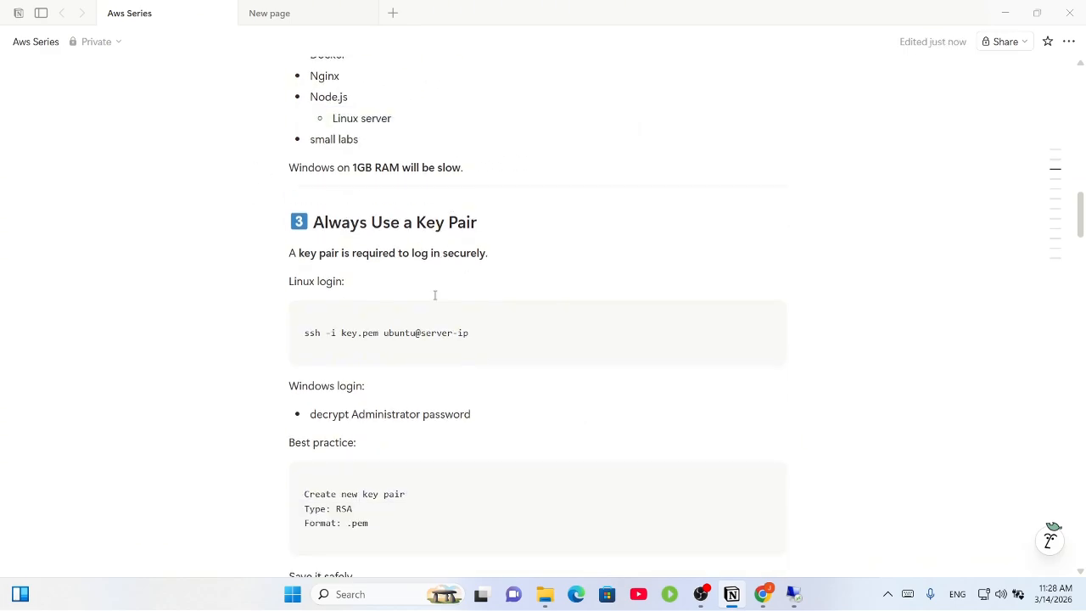
Read the key pair section, highlighting the secure login requirement, best-practice key settings and the access warning.
drag(324, 114, 478, 113)
drag(374, 146, 319, 145)
scroll(381, 274, down, 1)
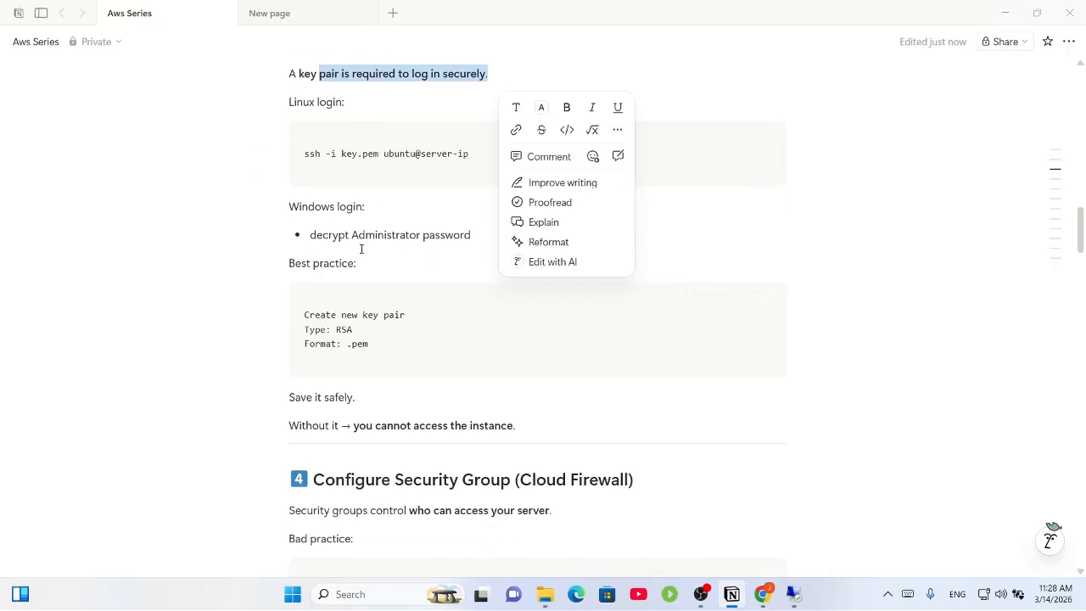
drag(335, 235, 450, 303)
click(436, 328)
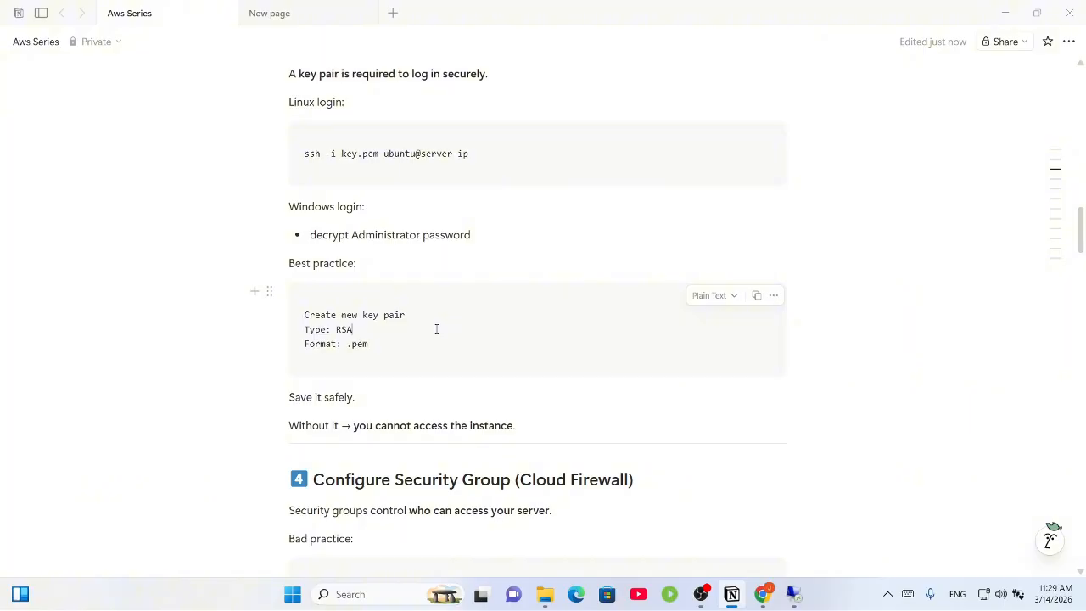
scroll(384, 346, down, 2)
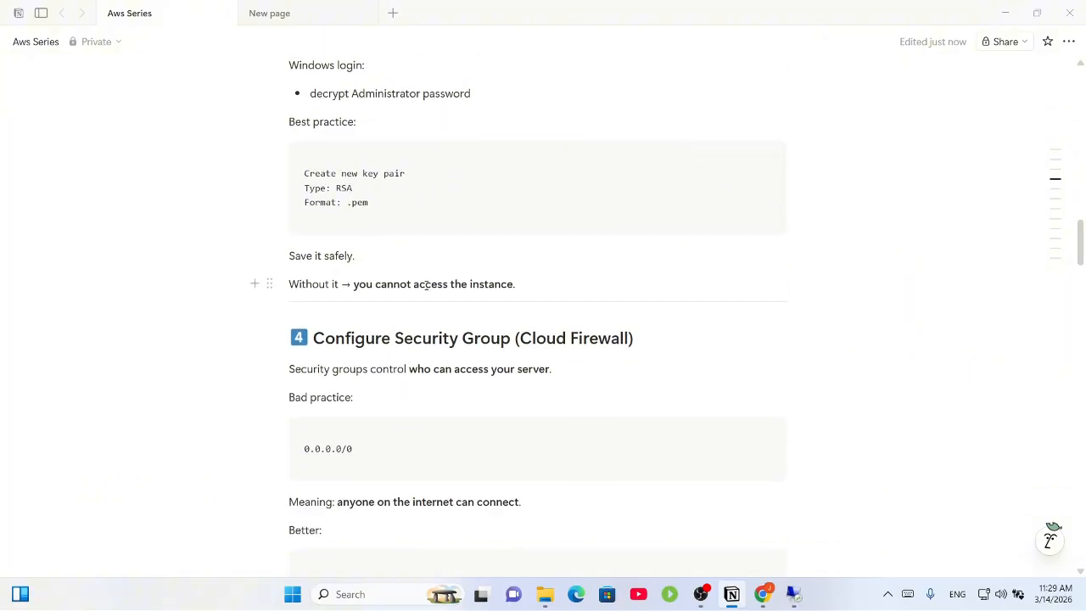
drag(515, 284, 425, 284)
scroll(445, 263, down, 2)
scroll(360, 145, up, 1)
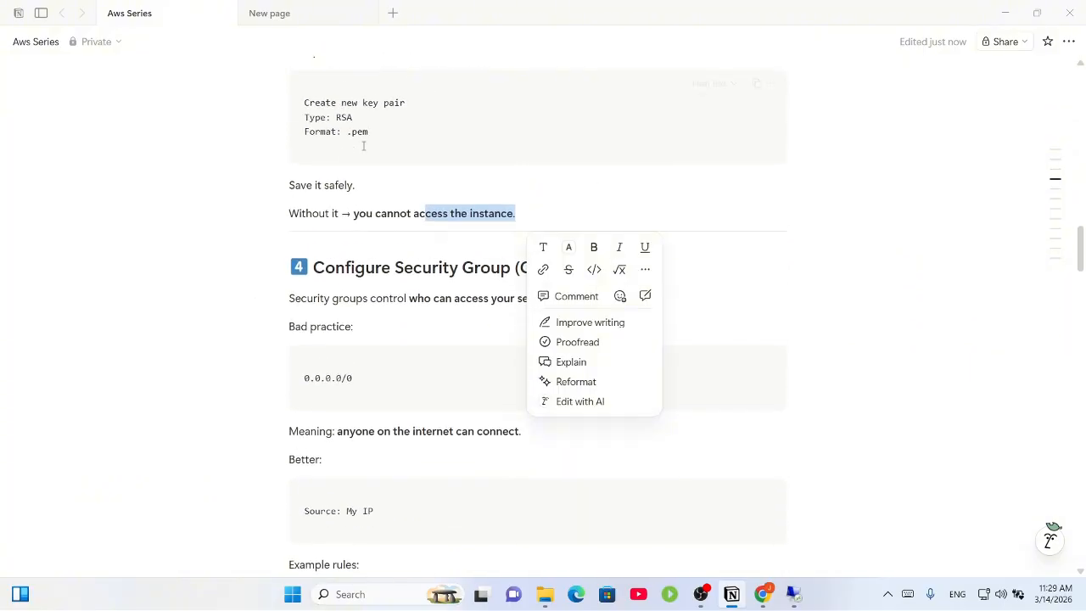
click(362, 138)
Read the security group section, highlighting the heading, the 0.0.0.0/0 bad practice, its meaning and the My IP source.
scroll(465, 250, up, 2)
scroll(455, 247, down, 4)
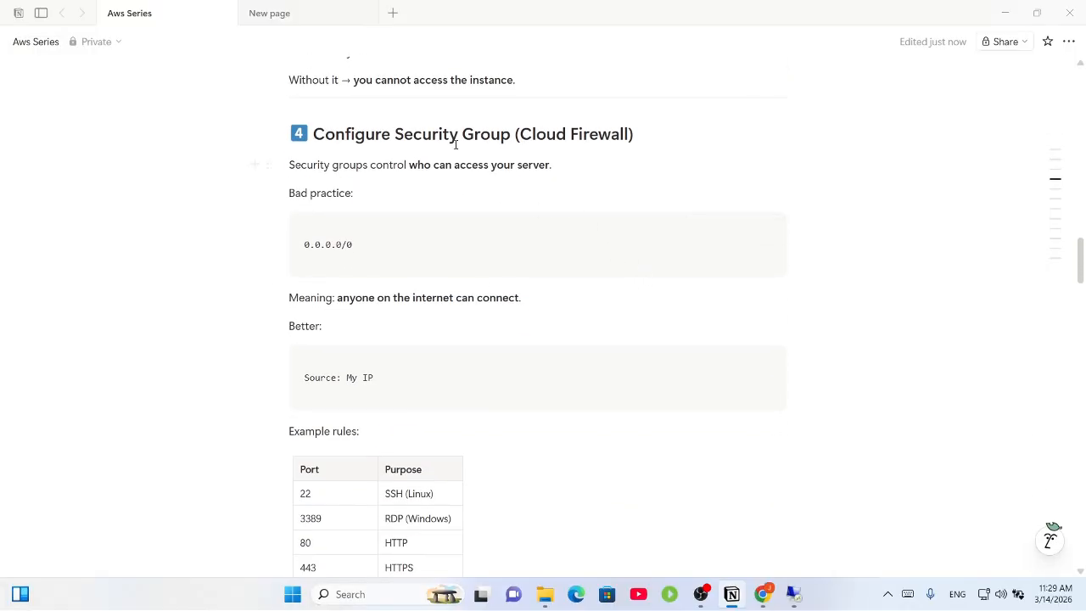
drag(402, 132, 511, 146)
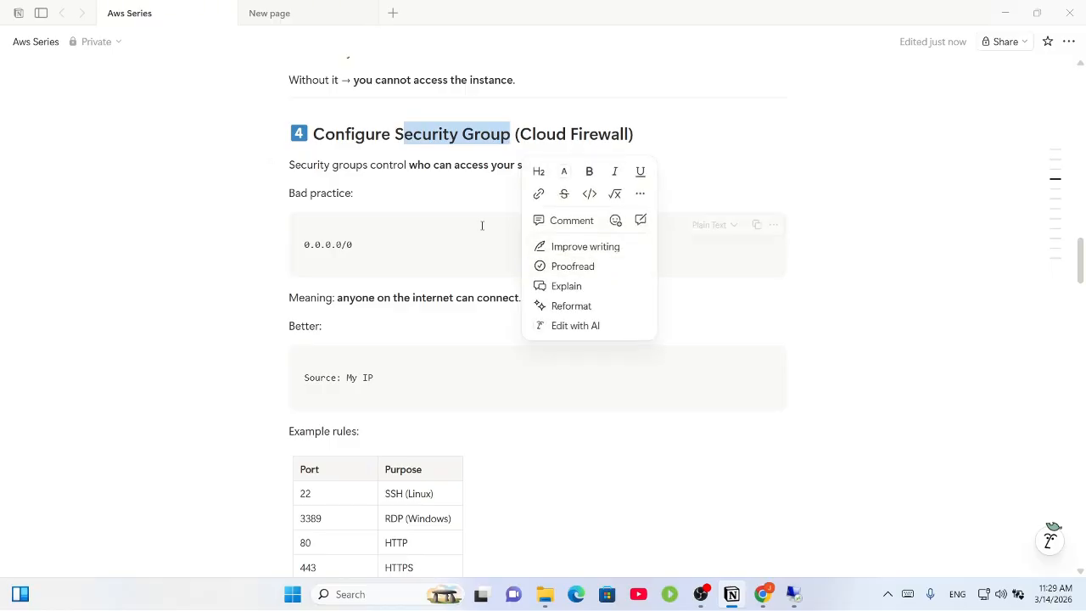
click(403, 186)
drag(409, 173, 554, 166)
drag(374, 245, 301, 244)
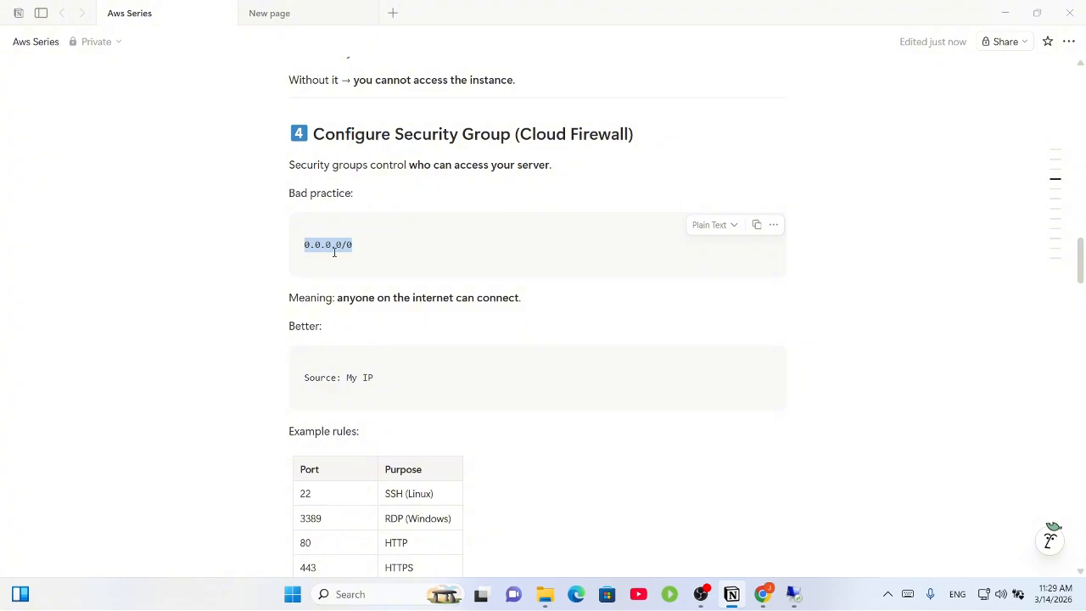
drag(412, 303, 574, 305)
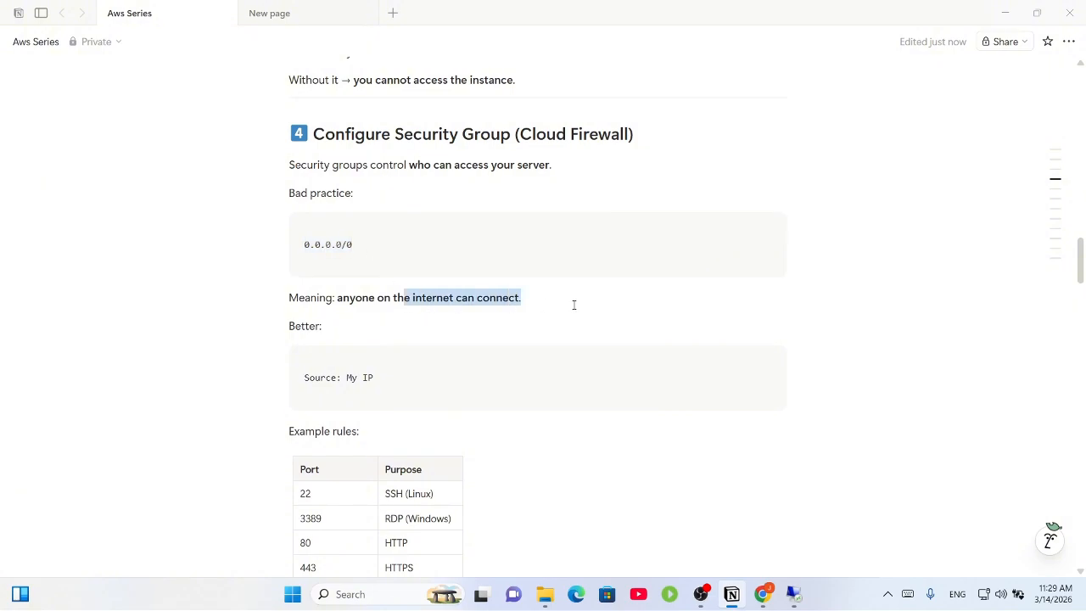
click(376, 255)
drag(376, 377, 346, 378)
scroll(400, 381, down, 3)
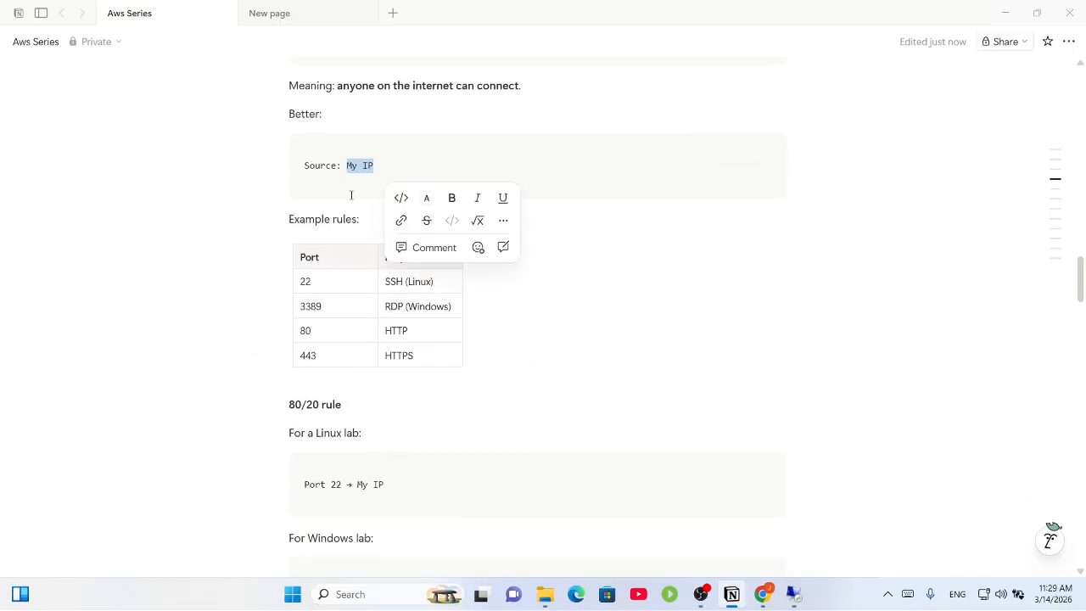
click(374, 174)
drag(374, 174, 346, 170)
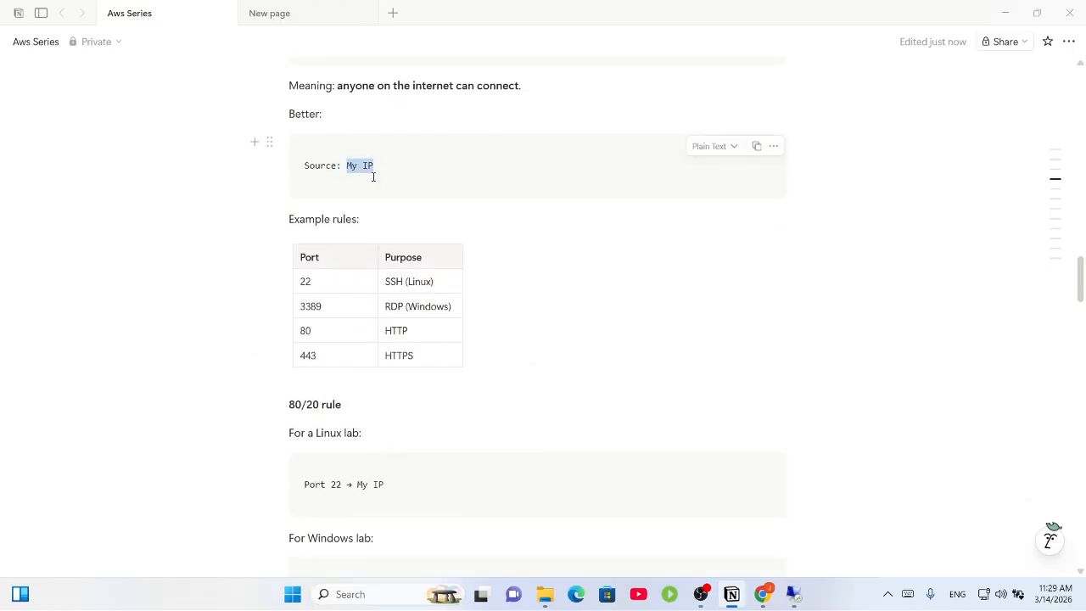
click(451, 357)
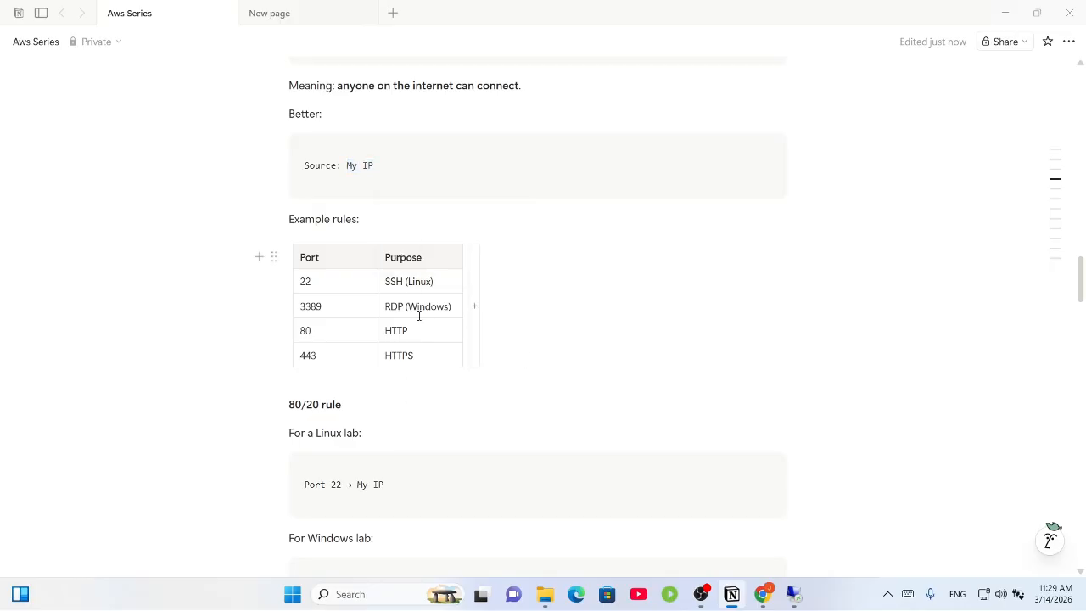
Review the example security group port rules table and the Linux and Windows lab port rules.
scroll(386, 302, down, 3)
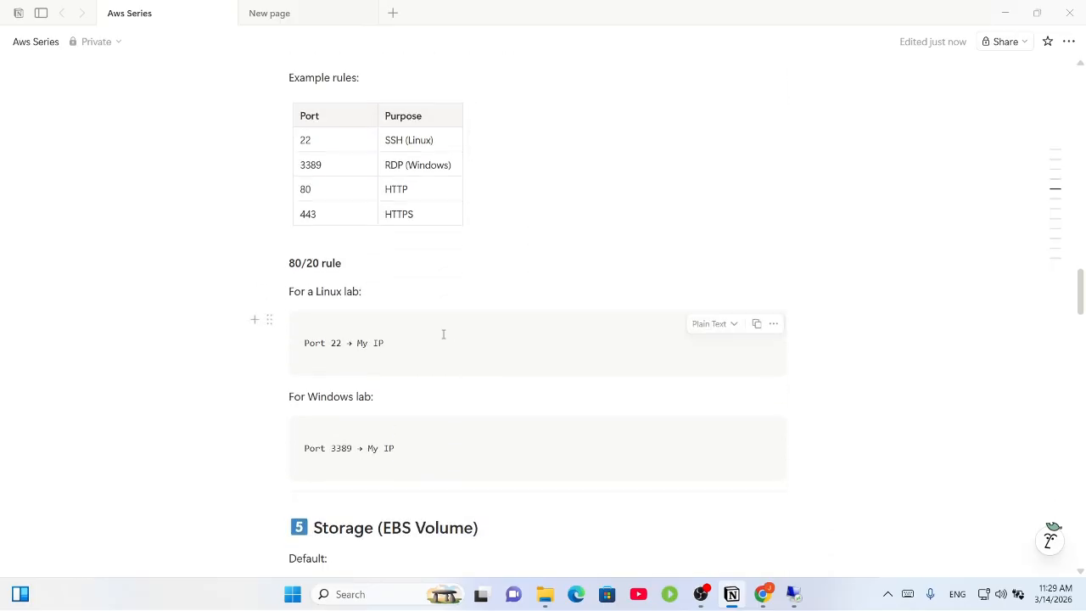
scroll(468, 203, up, 1)
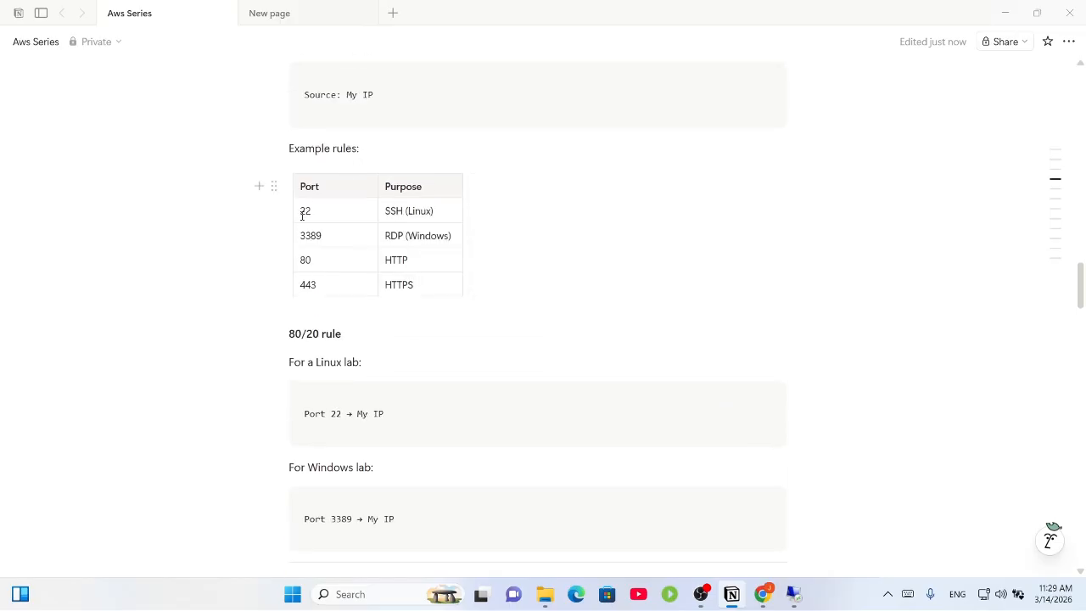
scroll(376, 262, down, 1)
click(320, 143)
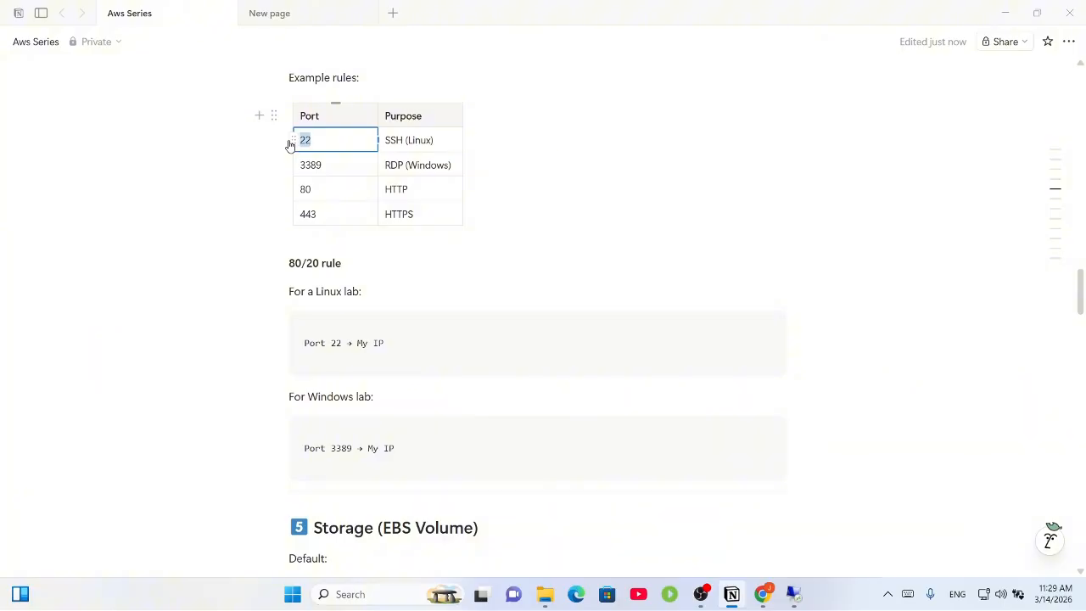
click(402, 140)
click(331, 139)
double_click(310, 164)
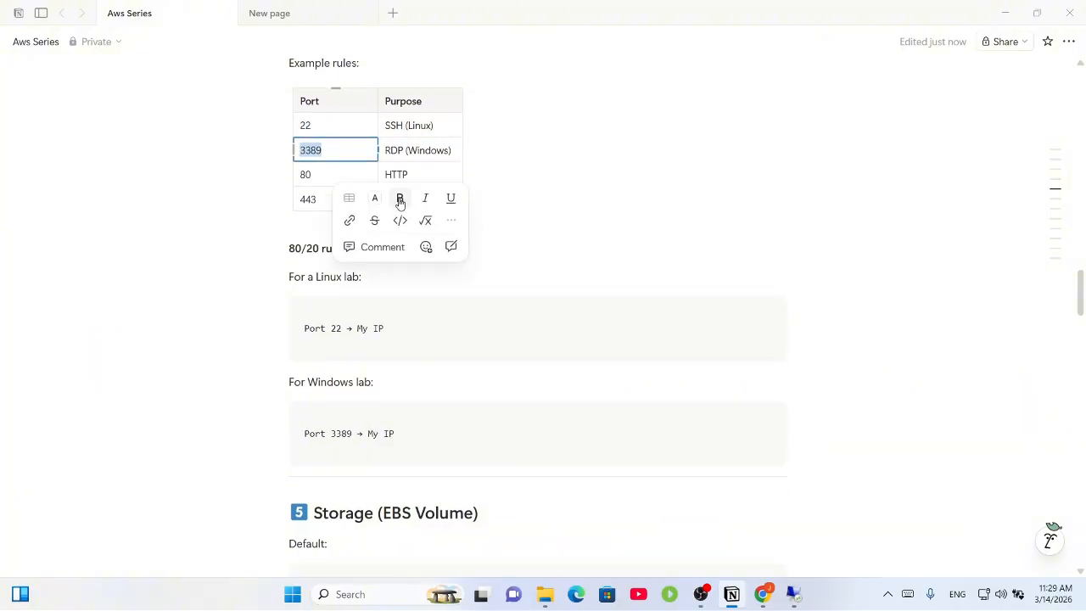
scroll(399, 204, down, 2)
scroll(386, 223, up, 2)
scroll(468, 294, down, 5)
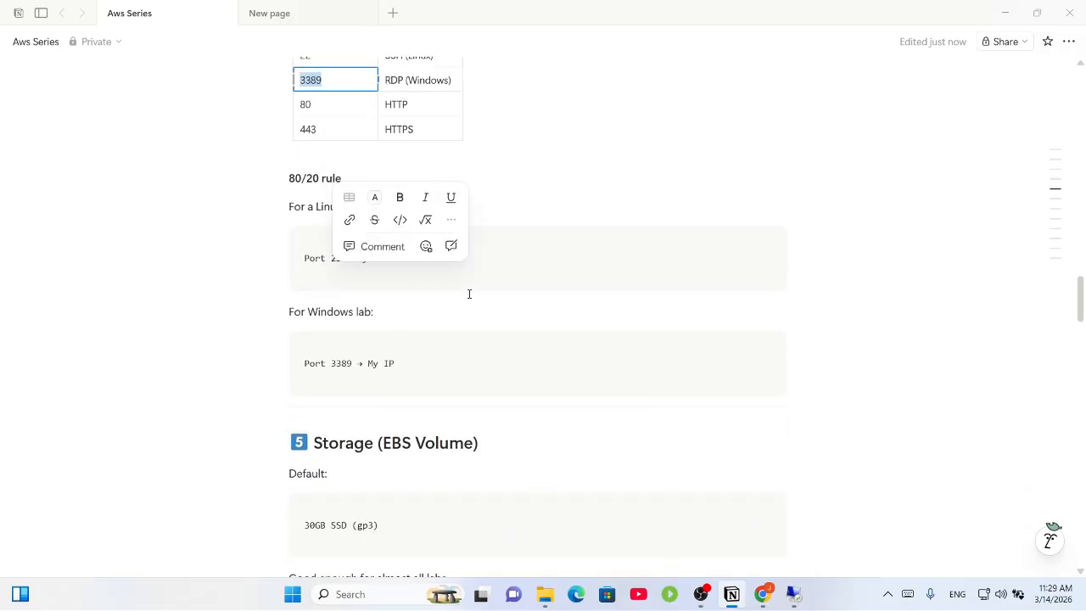
scroll(435, 276, down, 1)
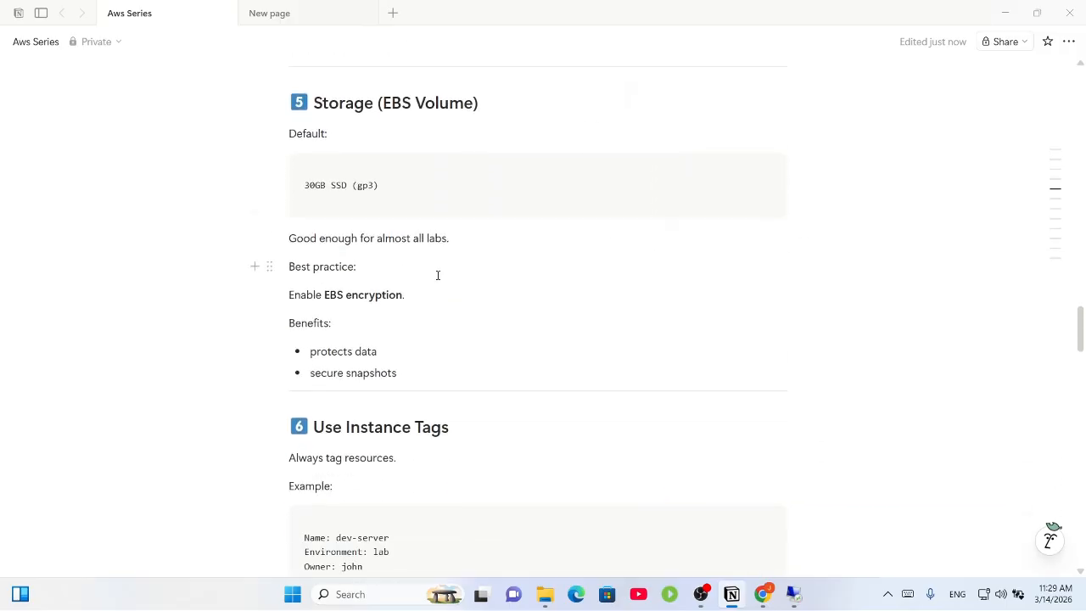
Read the EBS storage section, highlighting the default 30GB SSD (gp3) volume and the encryption best practice.
drag(388, 186, 309, 186)
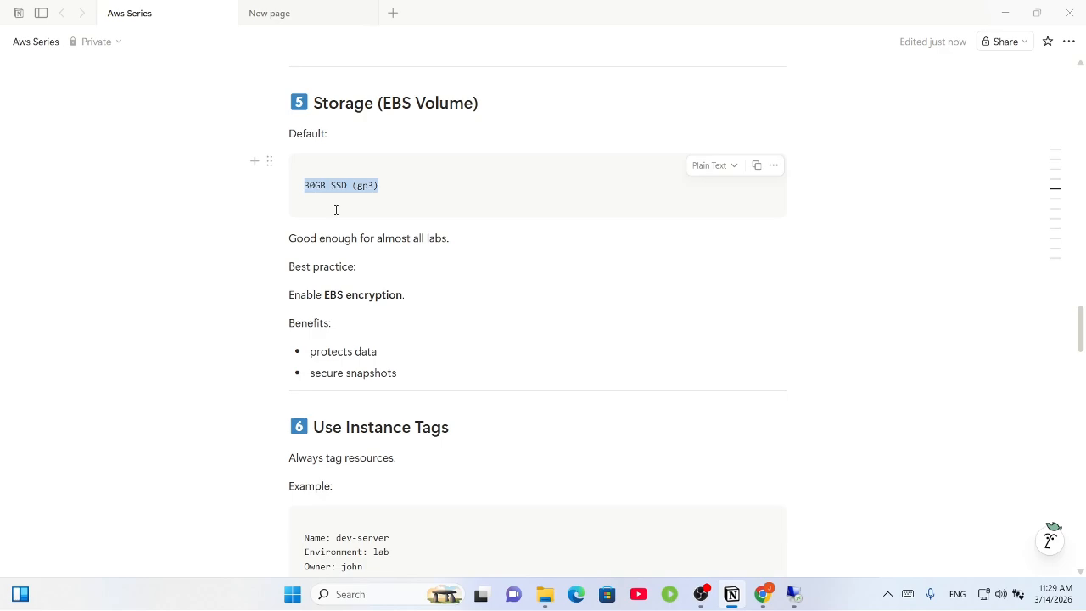
click(447, 241)
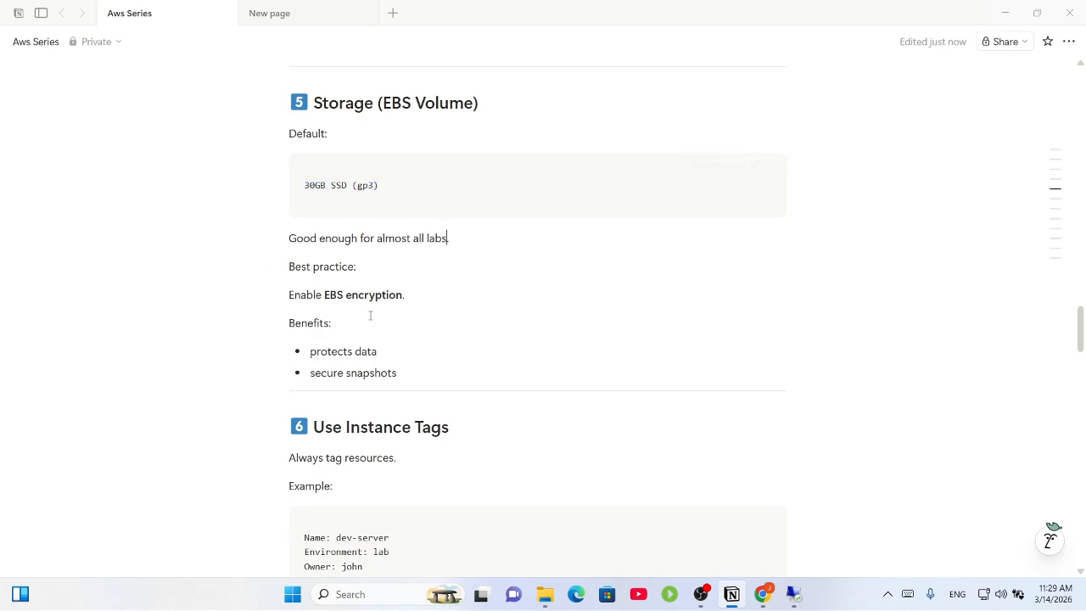
drag(399, 299, 321, 288)
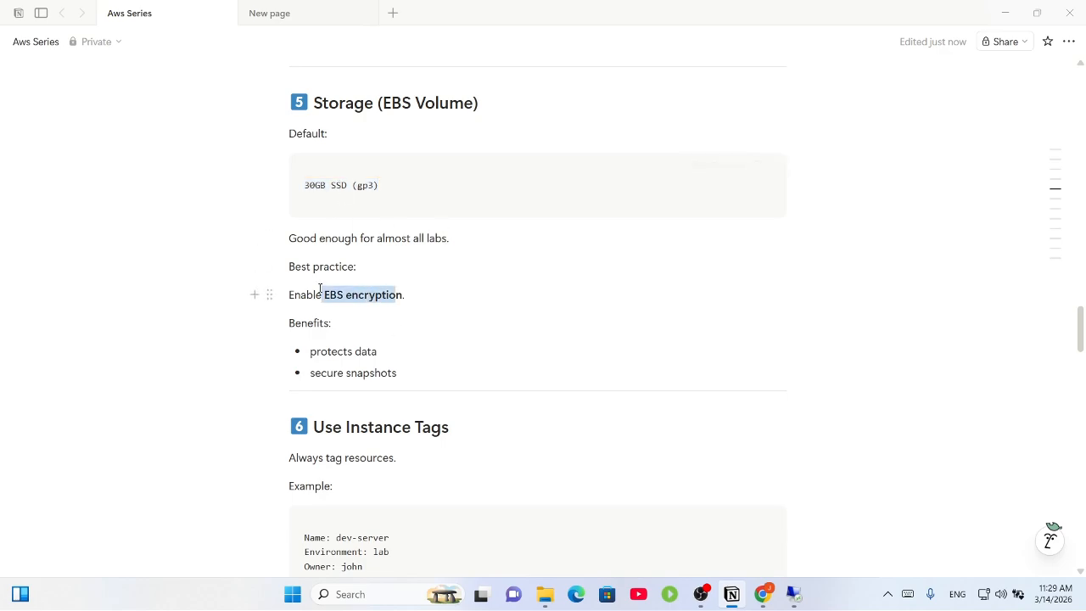
click(396, 370)
drag(403, 374, 288, 296)
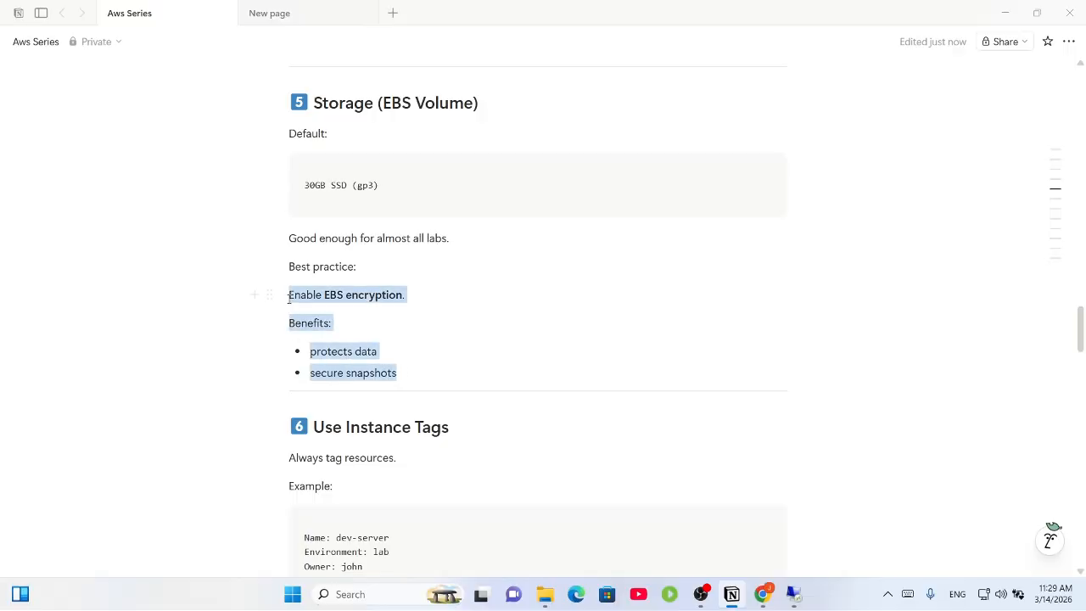
click(364, 296)
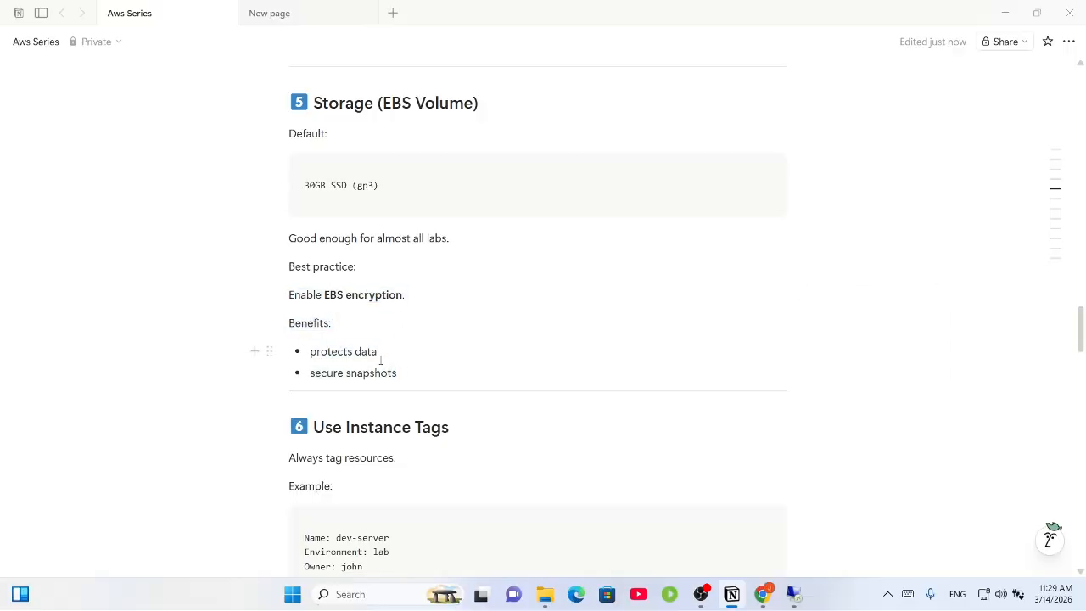
Read the instance tags section, highlighting the tagging advice and the example tags.
scroll(345, 332, down, 5)
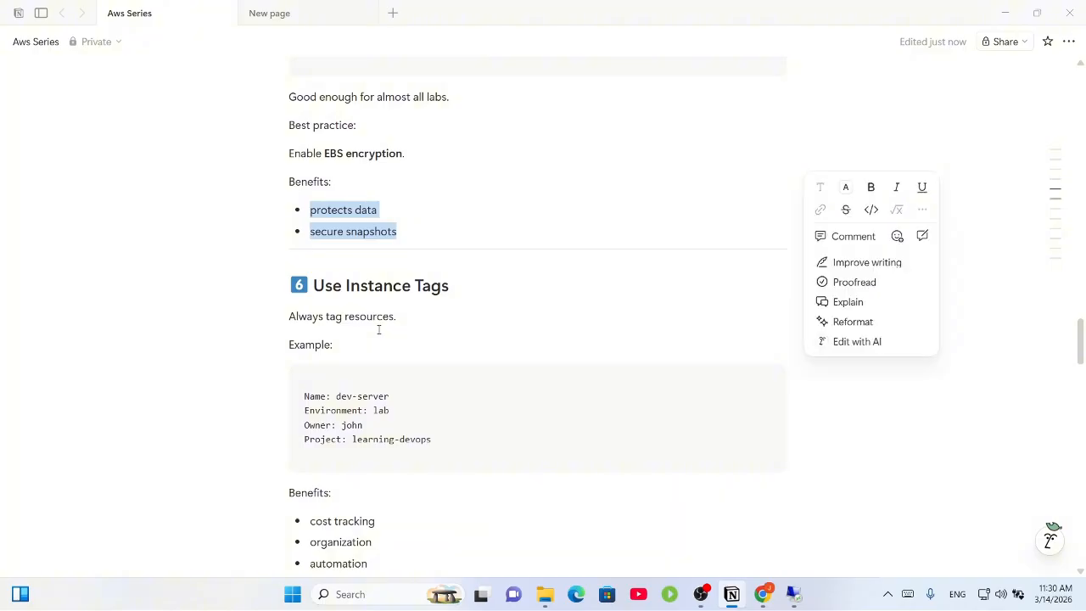
drag(306, 246, 397, 246)
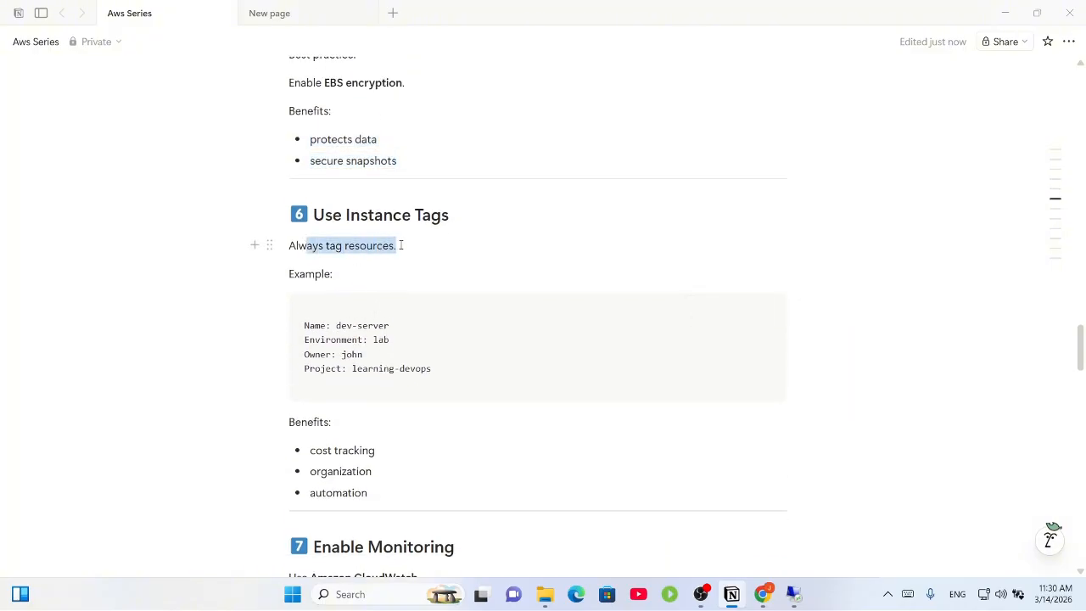
drag(428, 370, 370, 340)
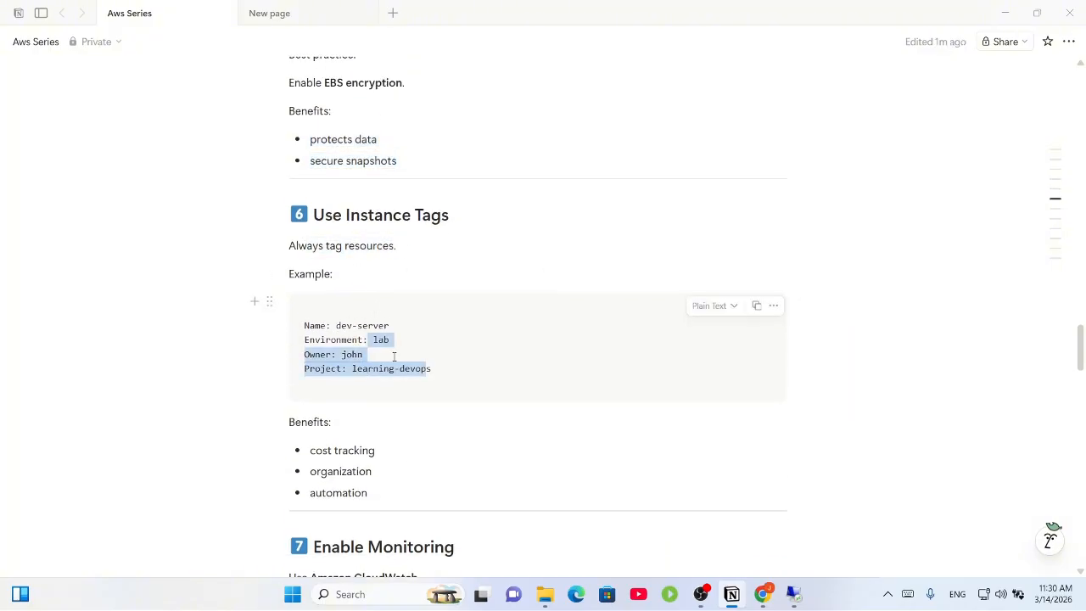
Read the monitoring section, highlighting the Amazon CloudWatch recommendation and what to monitor.
scroll(373, 352, down, 5)
scroll(428, 356, down, 3)
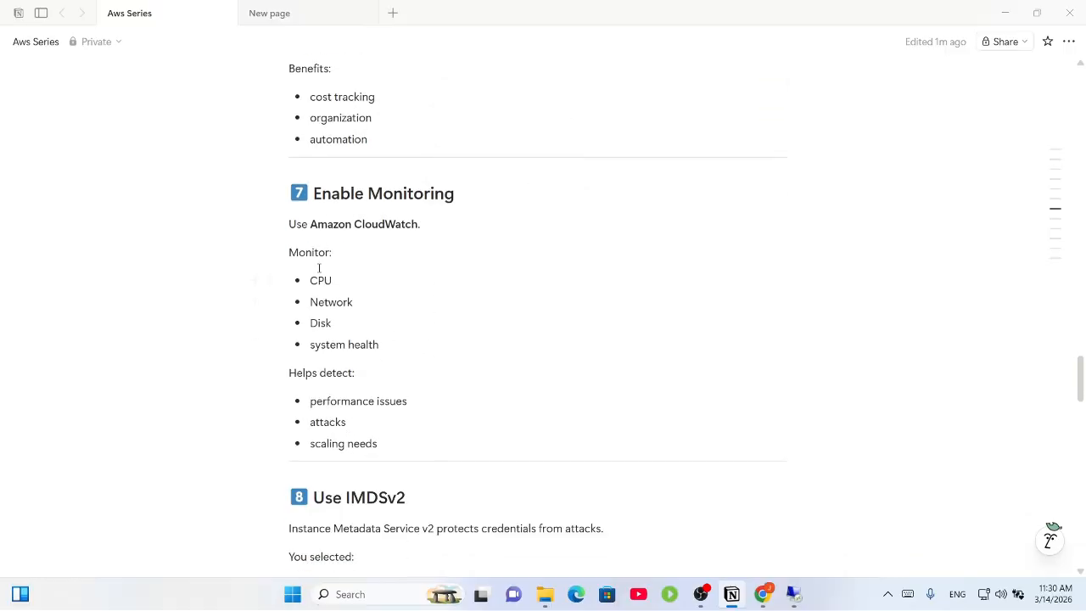
drag(368, 222, 333, 252)
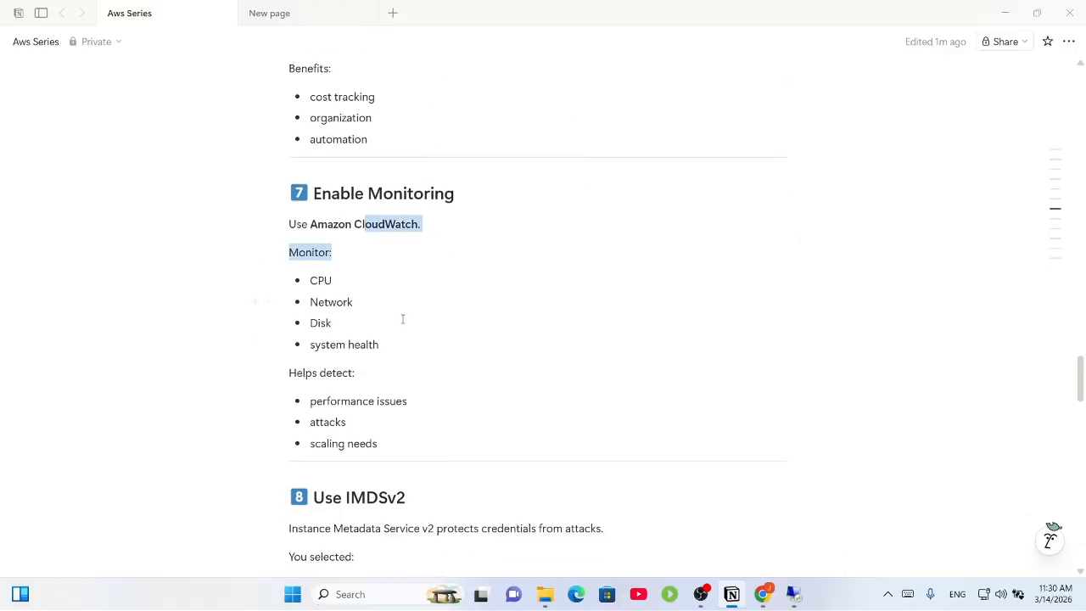
Highlight the list of metrics to monitor and the list of issues monitoring helps detect in the monitoring section.
scroll(402, 317, down, 3)
click(337, 157)
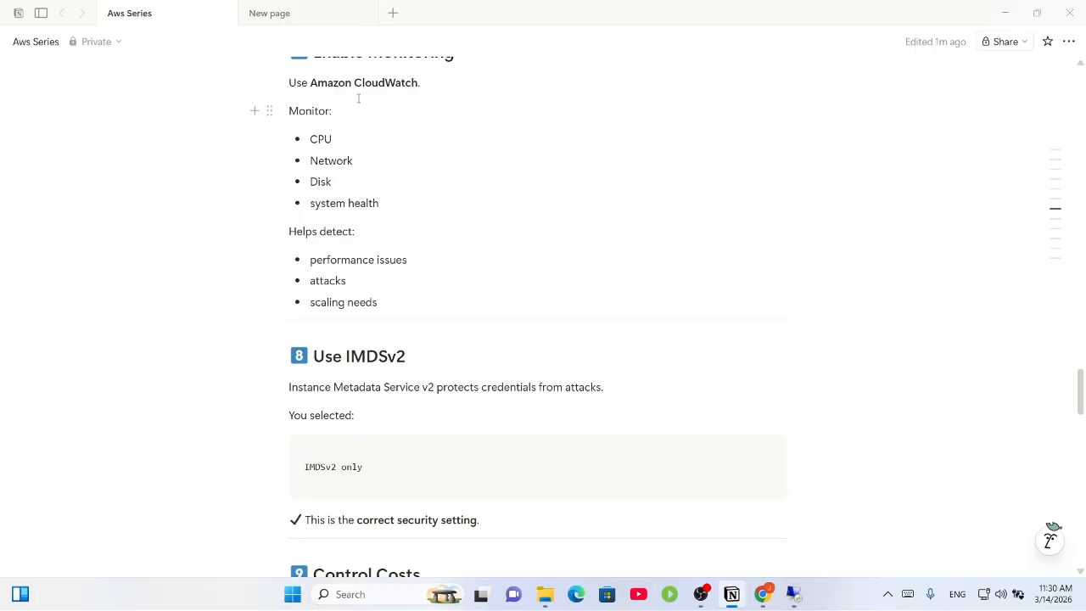
drag(354, 83, 382, 56)
drag(328, 240, 312, 220)
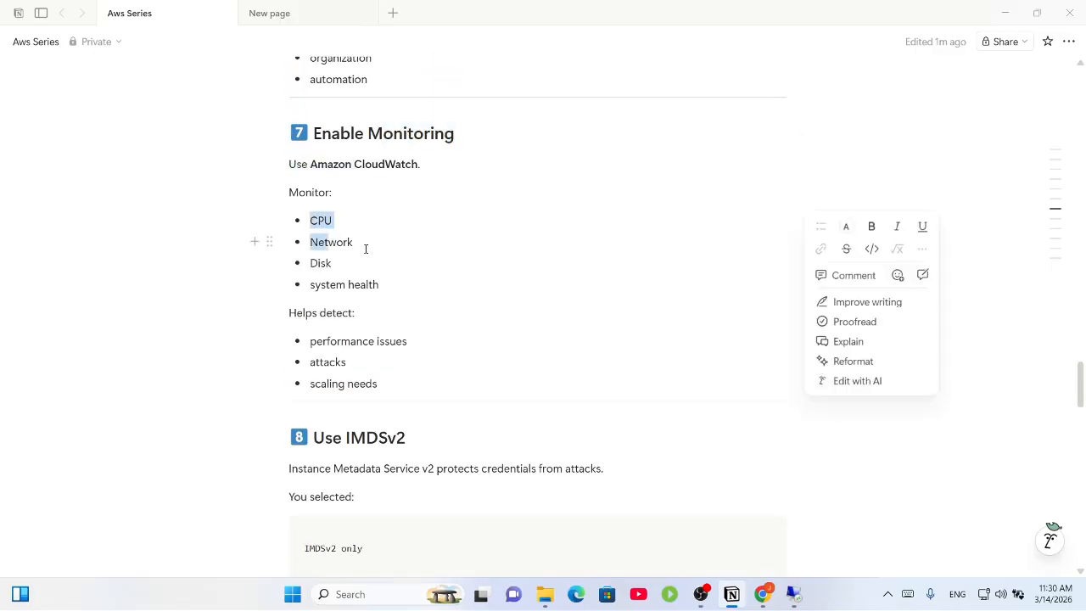
drag(366, 249, 310, 218)
mouse_move(381, 284)
mouse_down()
mouse_move(294, 211)
mouse_move(288, 192)
mouse_up()
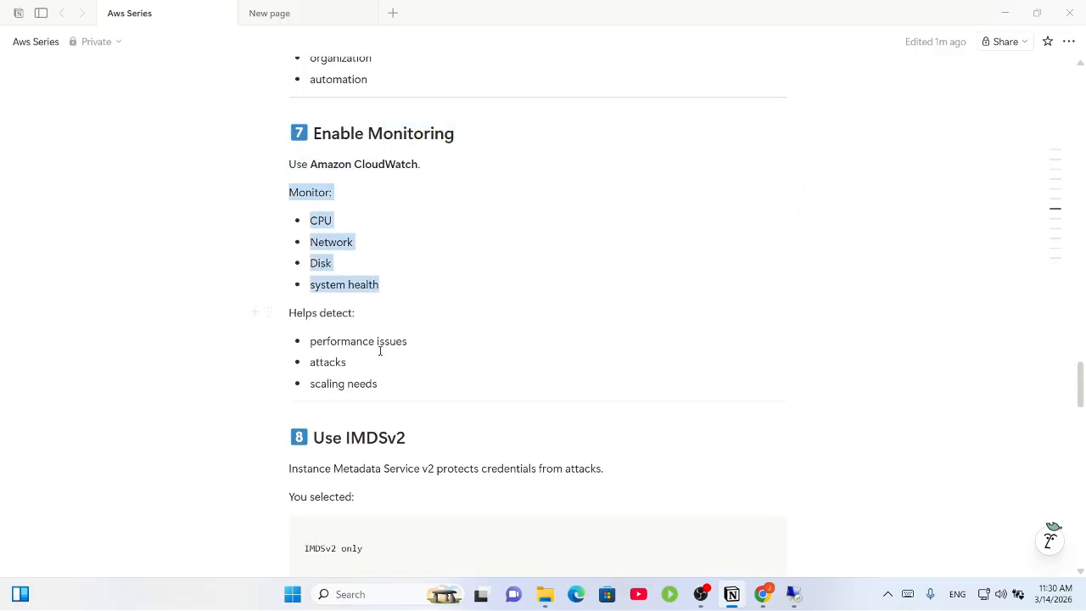
mouse_move(396, 382)
mouse_down()
mouse_move(310, 378)
mouse_move(311, 340)
mouse_move(354, 310)
mouse_up()
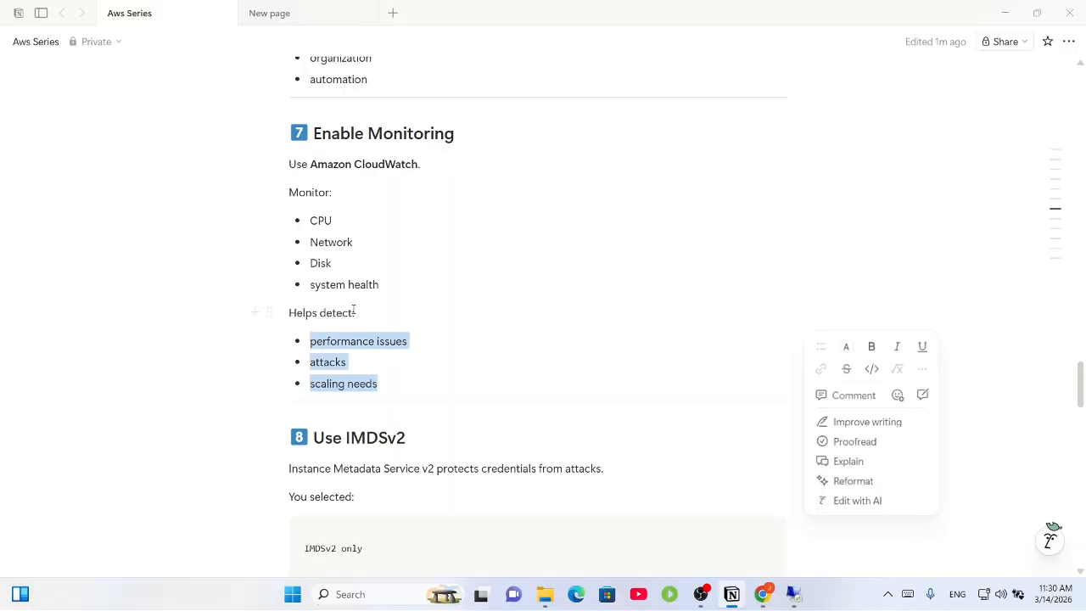
Read the Use IMDSv2 section, highlighting its heading, the Instance Metadata Service description and the selected setting.
scroll(353, 310, down, 3)
scroll(333, 157, down, 3)
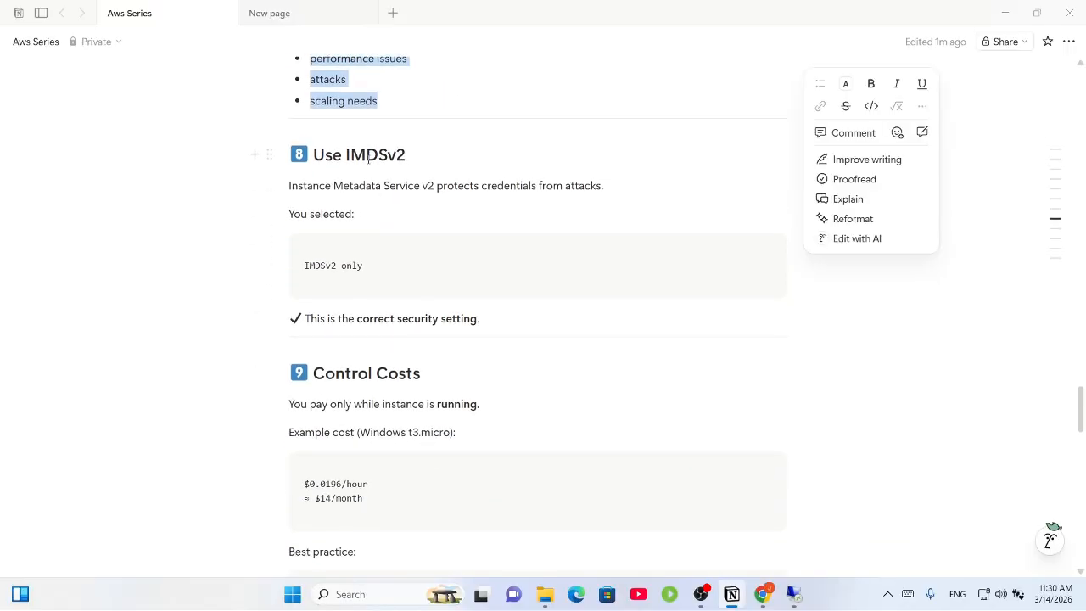
drag(345, 155, 415, 158)
click(376, 185)
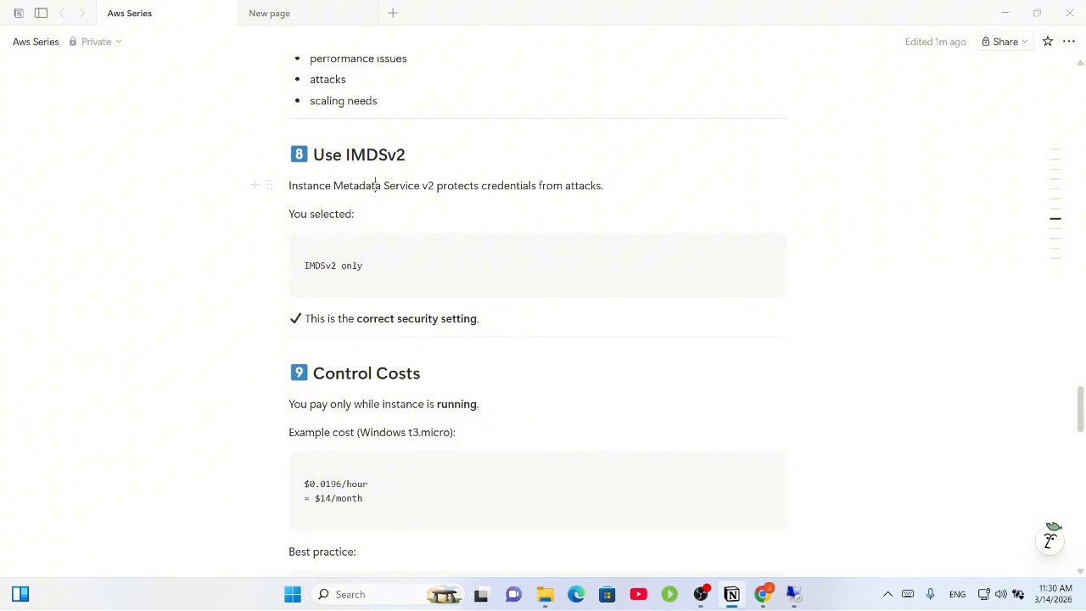
drag(335, 185, 640, 195)
drag(436, 249, 308, 213)
scroll(378, 284, down, 4)
scroll(378, 284, down, 2)
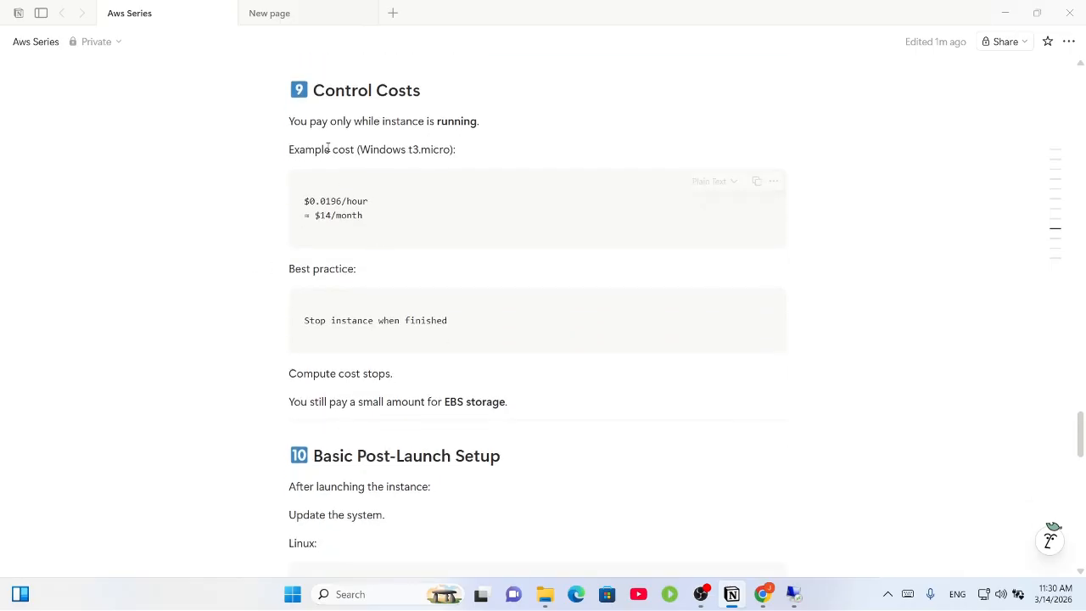
Move the 'You pay only while instance is running' line below the example cost line in the Control Costs section.
drag(353, 121, 489, 124)
click(381, 123)
drag(418, 121, 488, 146)
click(491, 145)
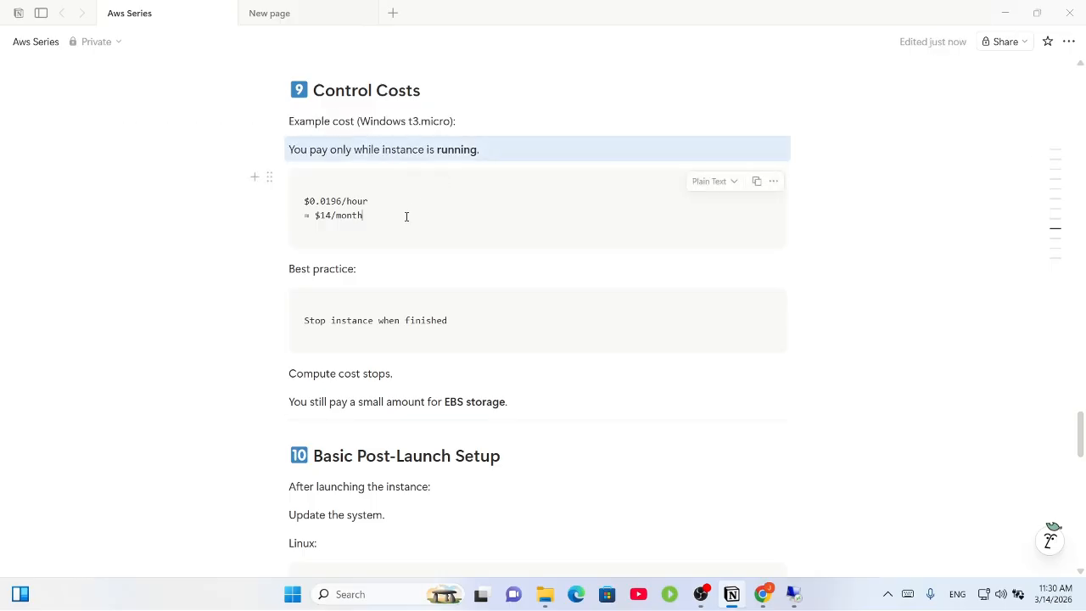
Read the Control Costs section, highlighting the example hourly and monthly cost, the stop-instance best practice and the EBS storage note.
drag(406, 216, 311, 196)
drag(334, 291, 398, 329)
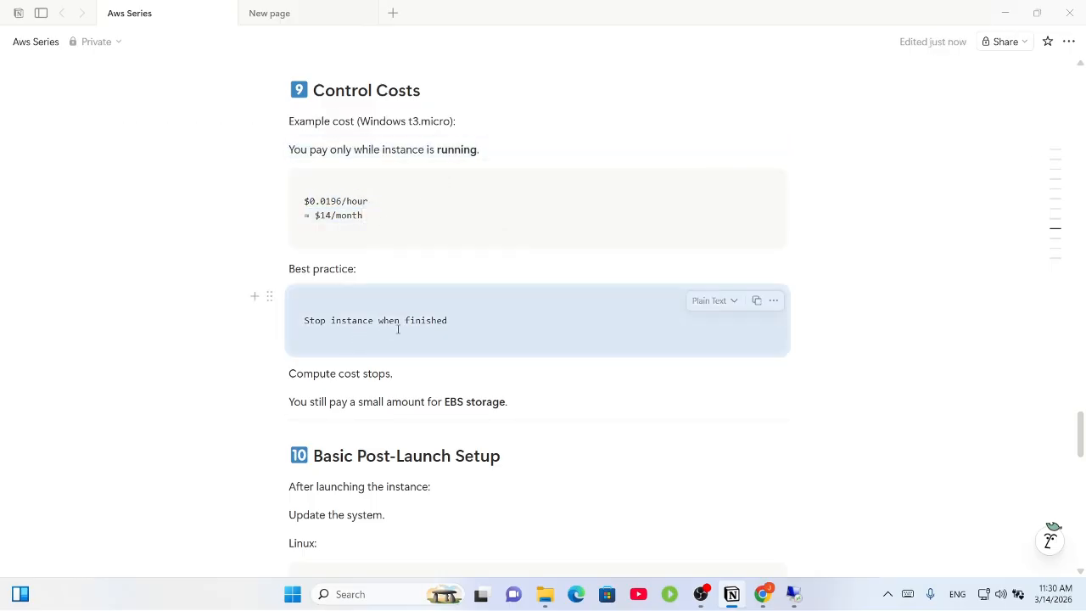
drag(465, 323, 305, 319)
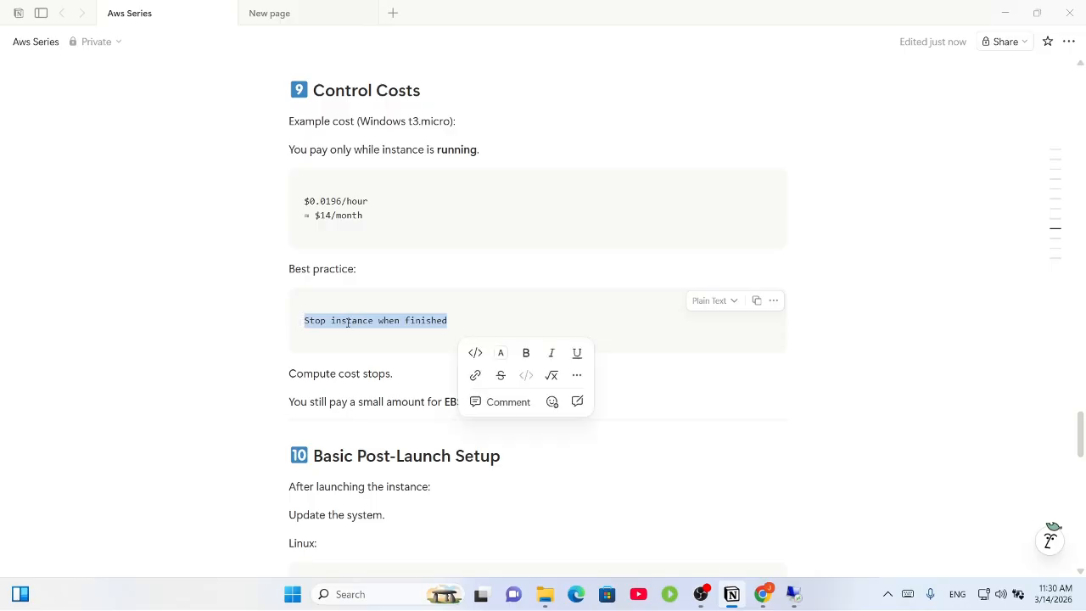
click(328, 288)
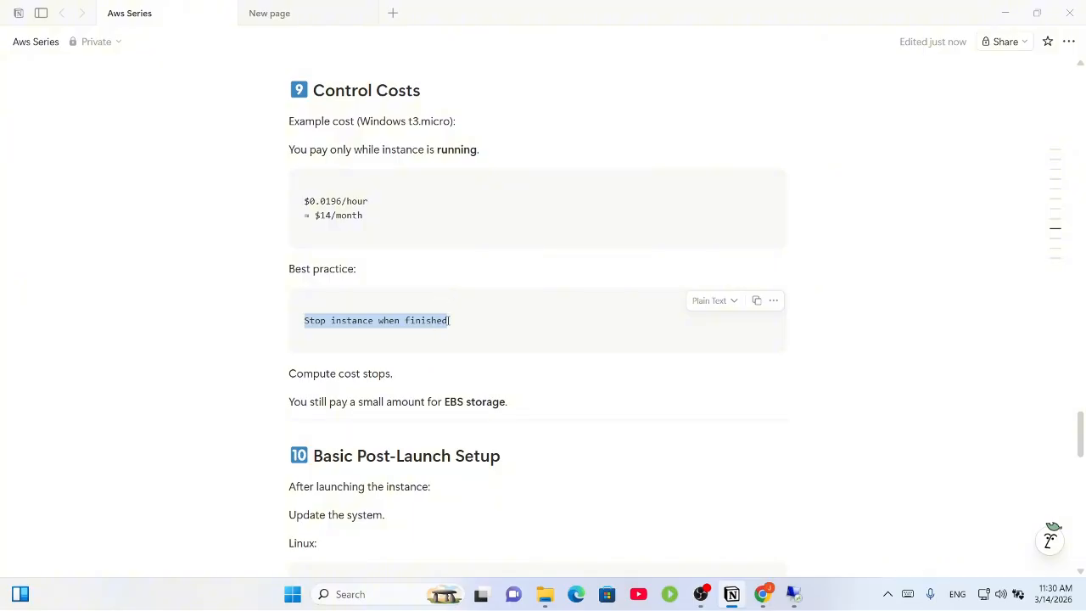
click(324, 329)
drag(357, 322, 450, 323)
scroll(341, 395, down, 2)
drag(391, 233, 338, 233)
click(330, 260)
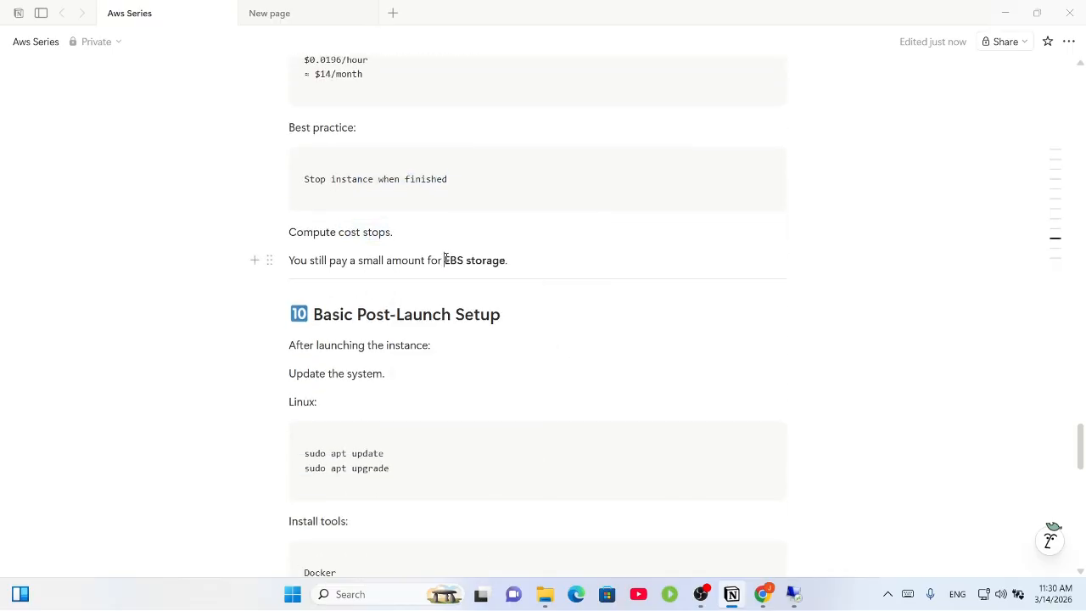
drag(445, 259, 476, 260)
click(487, 261)
Read the Basic Post-Launch Setup section, highlighting its heading and the Linux system update commands.
scroll(436, 255, down, 3)
click(432, 239)
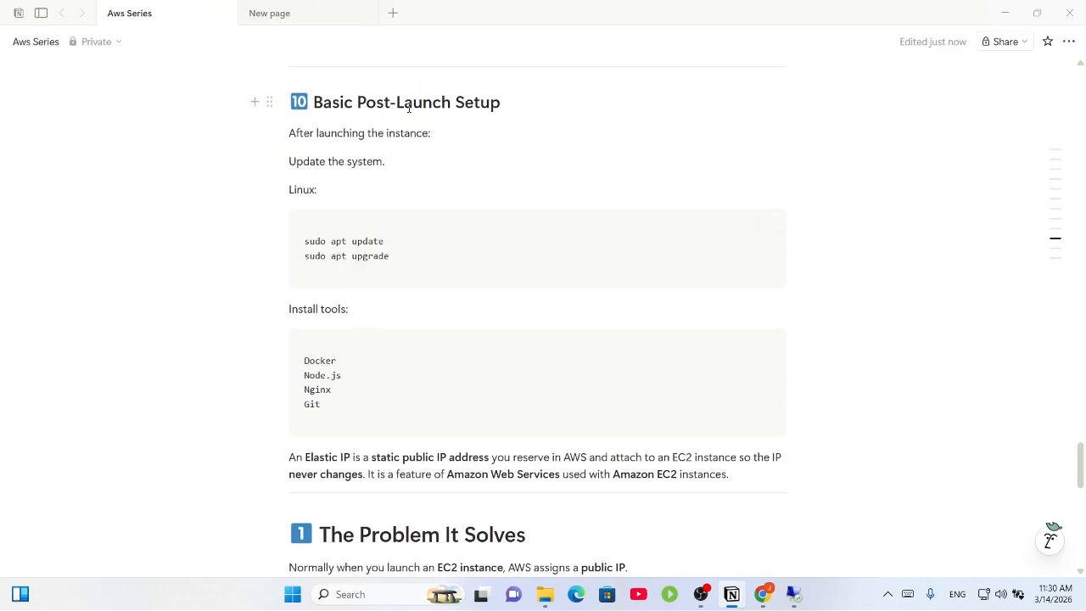
drag(397, 107, 500, 118)
scroll(429, 216, down, 1)
drag(406, 233, 344, 175)
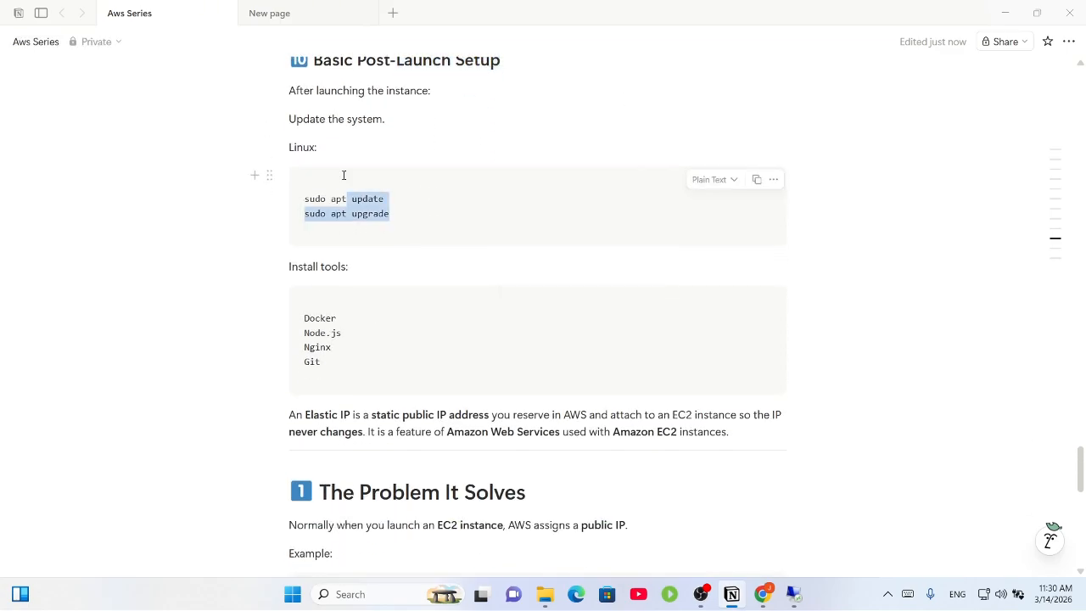
click(344, 175)
Read the Elastic IP definition and the Problem It Solves section, highlighting the static public IP phrases.
scroll(347, 178, down, 3)
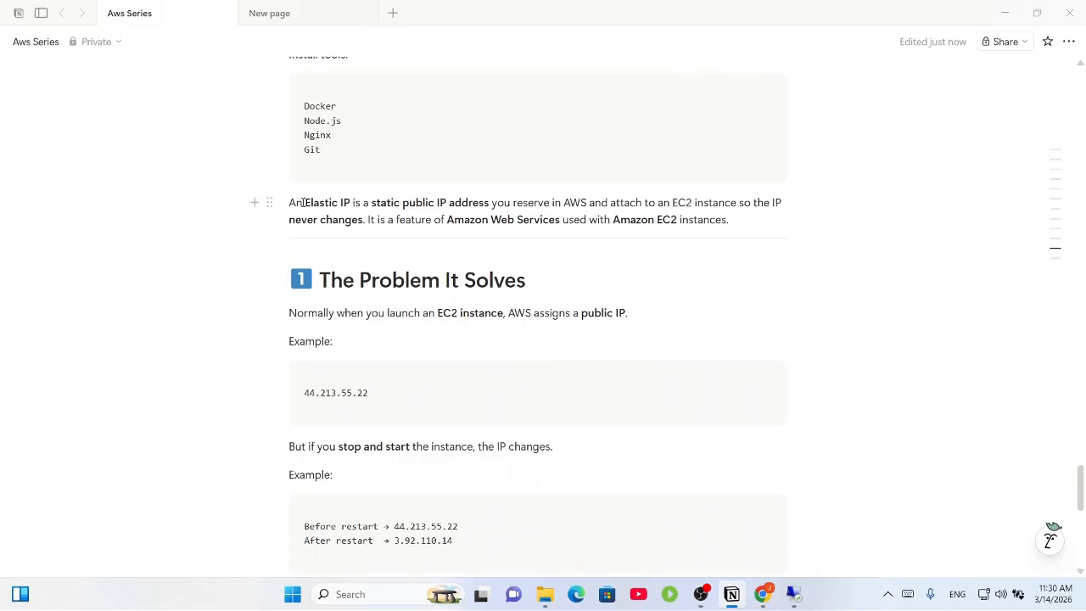
drag(290, 202, 381, 204)
click(463, 202)
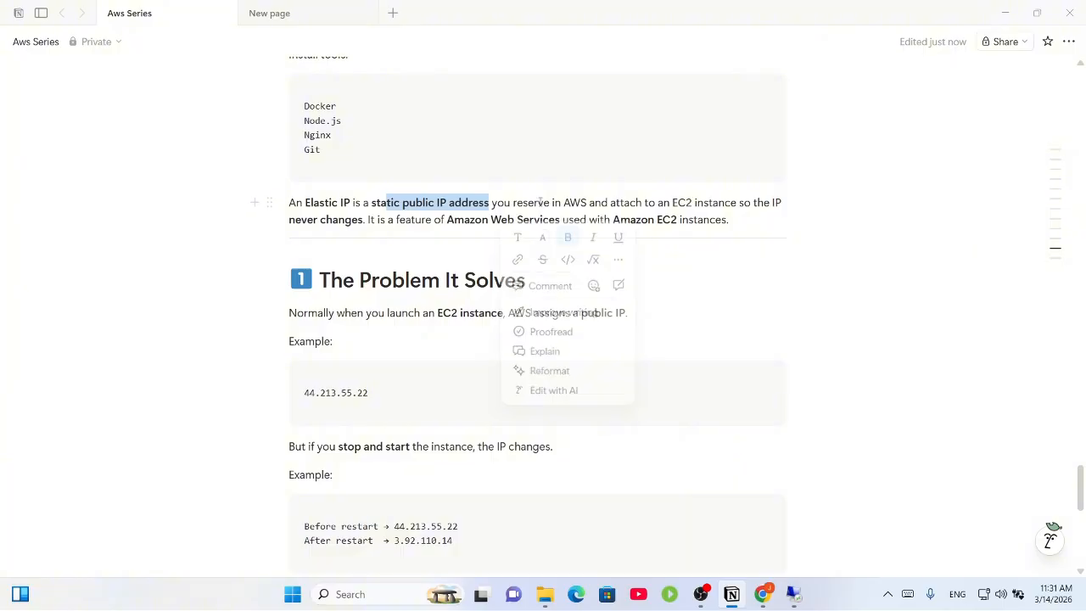
drag(520, 203, 591, 205)
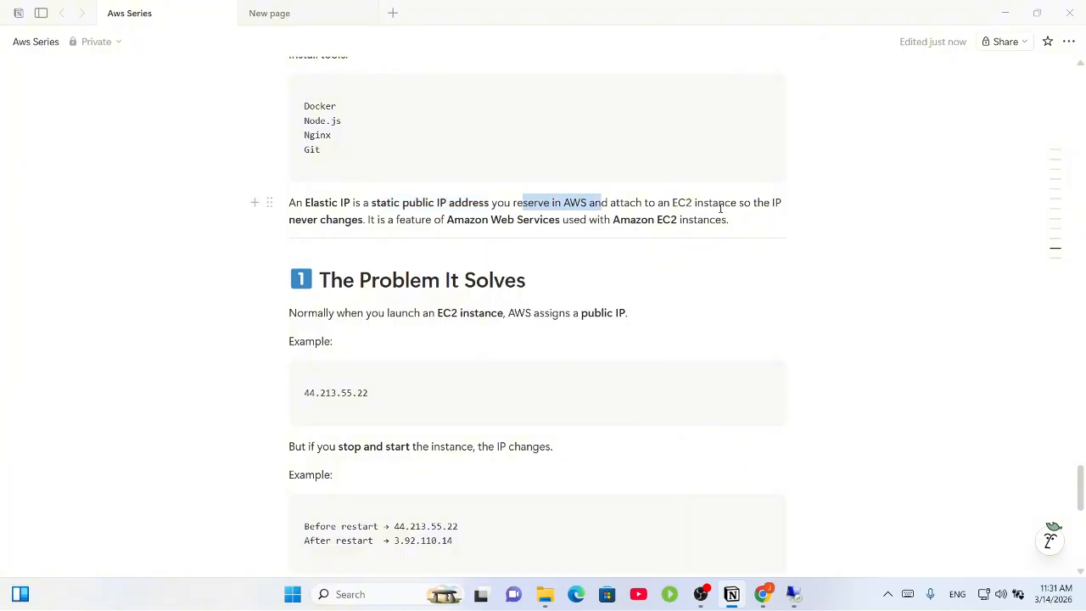
drag(663, 203, 730, 221)
click(365, 221)
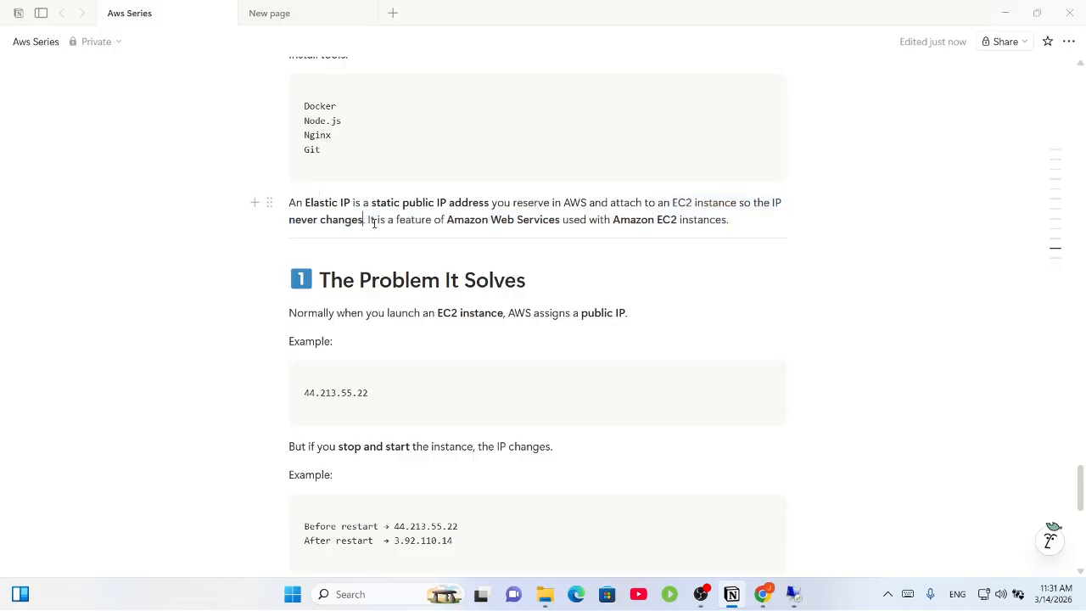
drag(373, 222, 701, 213)
scroll(458, 269, down, 3)
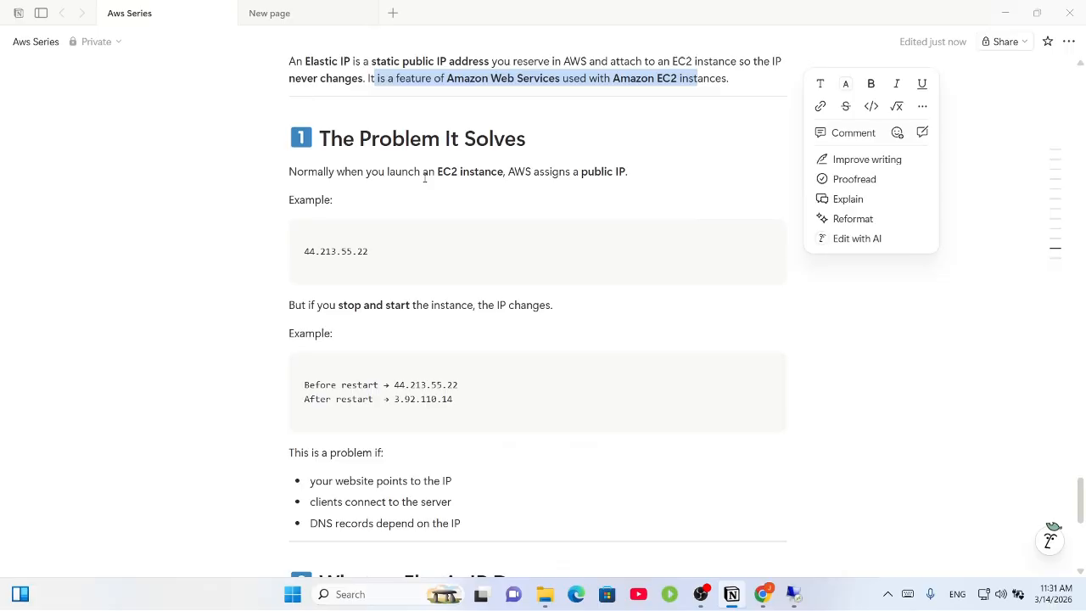
drag(437, 172, 621, 179)
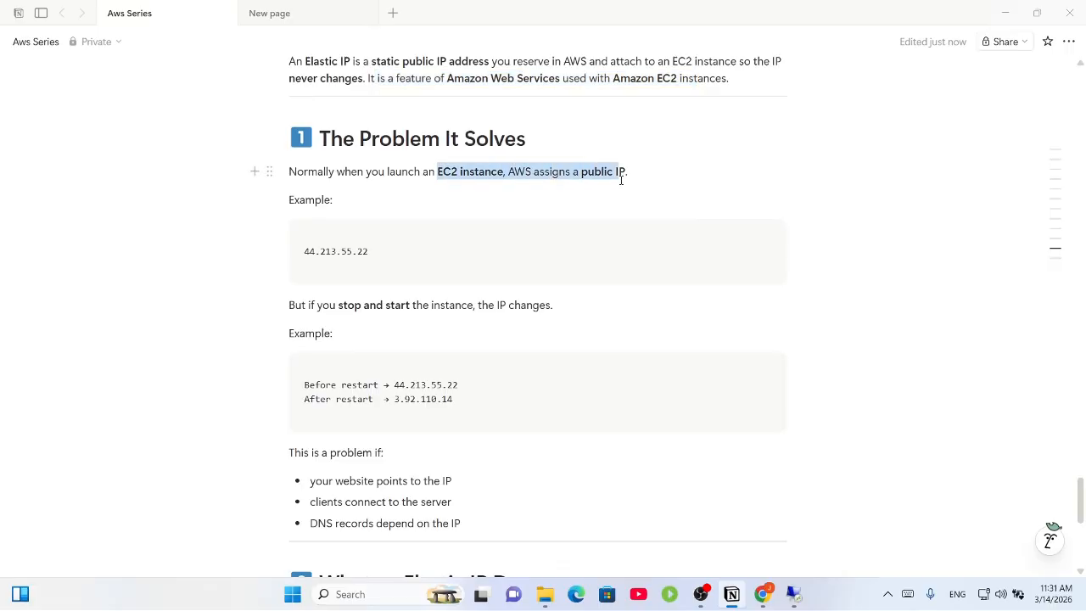
click(574, 185)
Read how stopping and starting changes the IP and the What an Elastic IP Does section, highlighting the key sentences.
scroll(461, 235, down, 5)
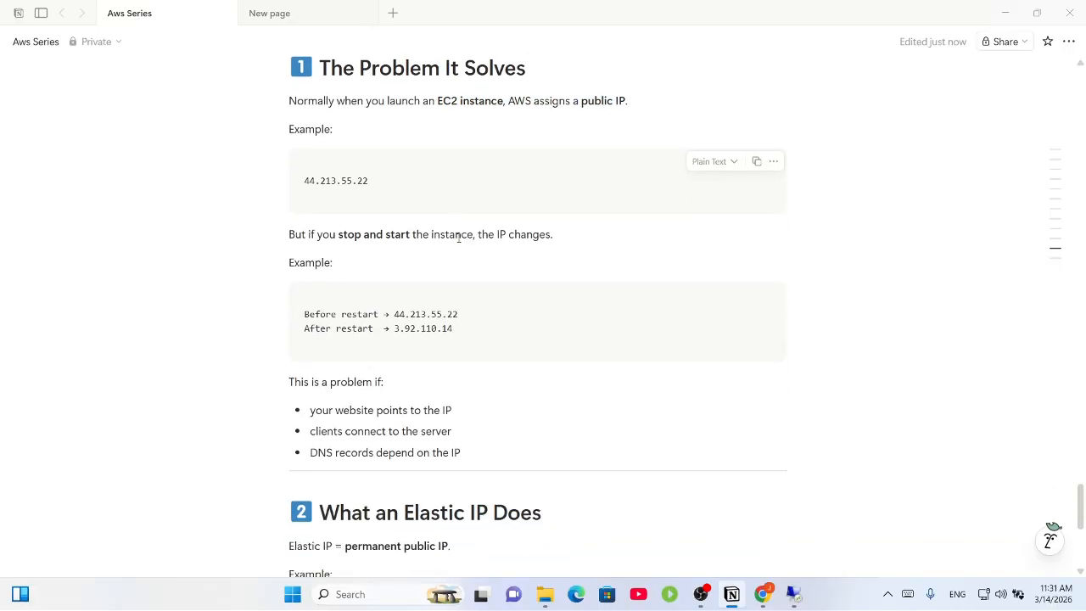
drag(361, 94, 441, 98)
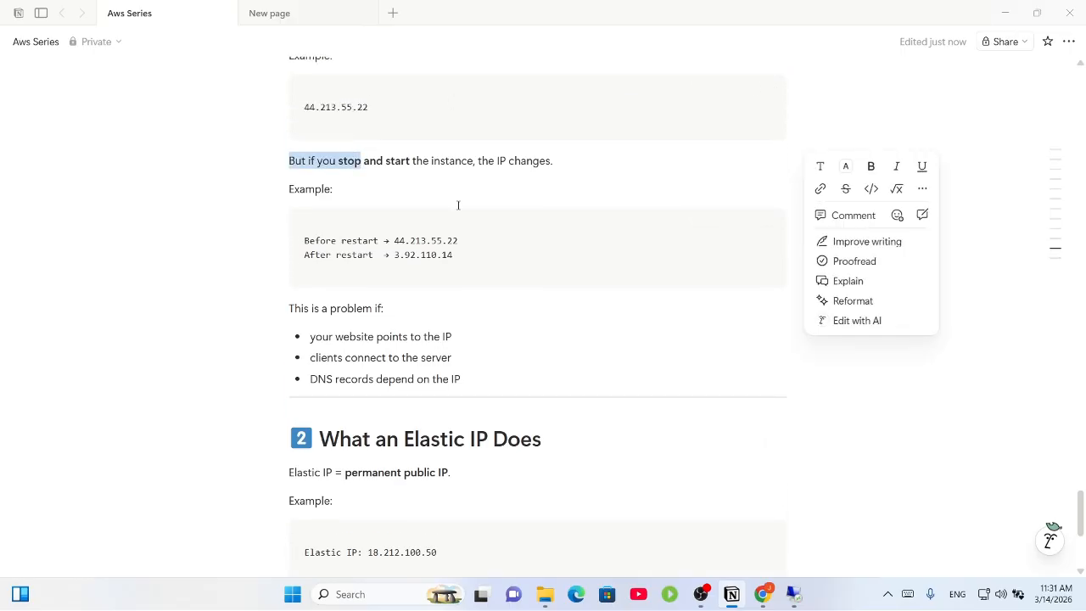
drag(507, 163, 556, 165)
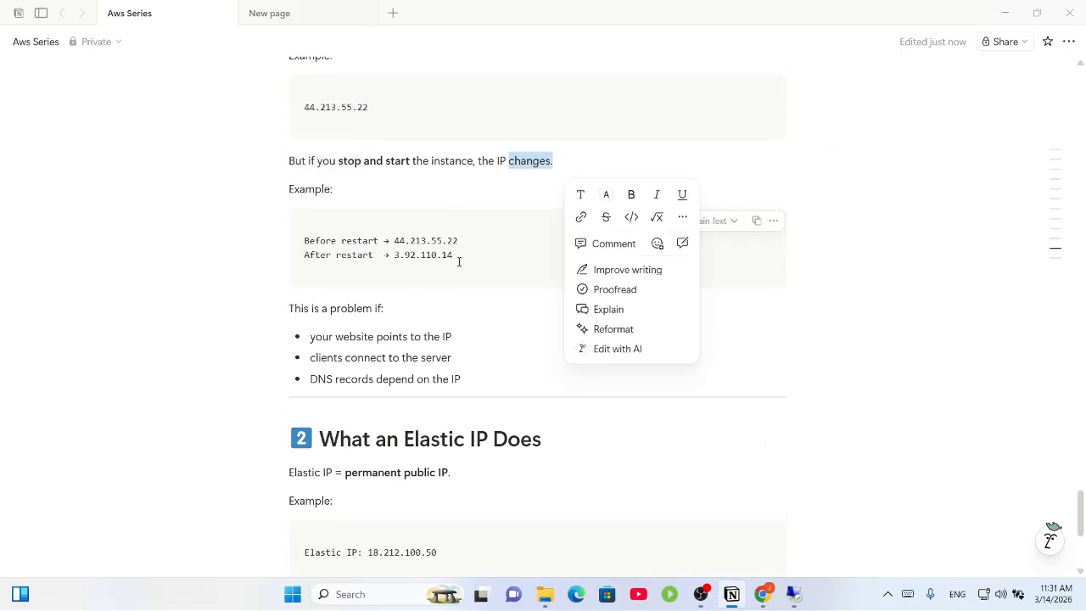
drag(459, 262, 303, 194)
scroll(340, 221, down, 3)
scroll(420, 265, down, 3)
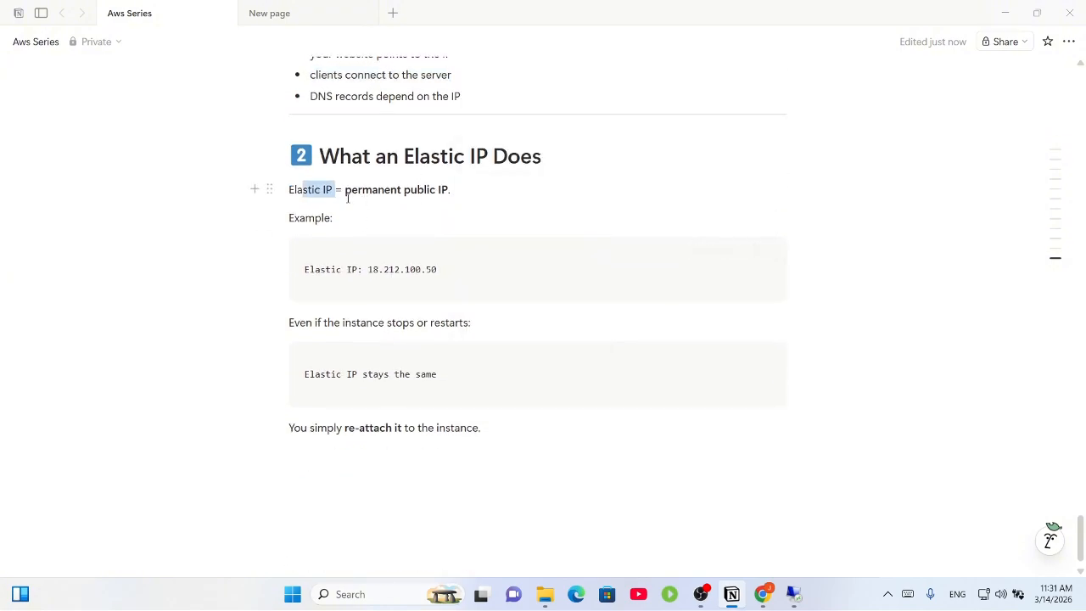
drag(451, 194, 340, 193)
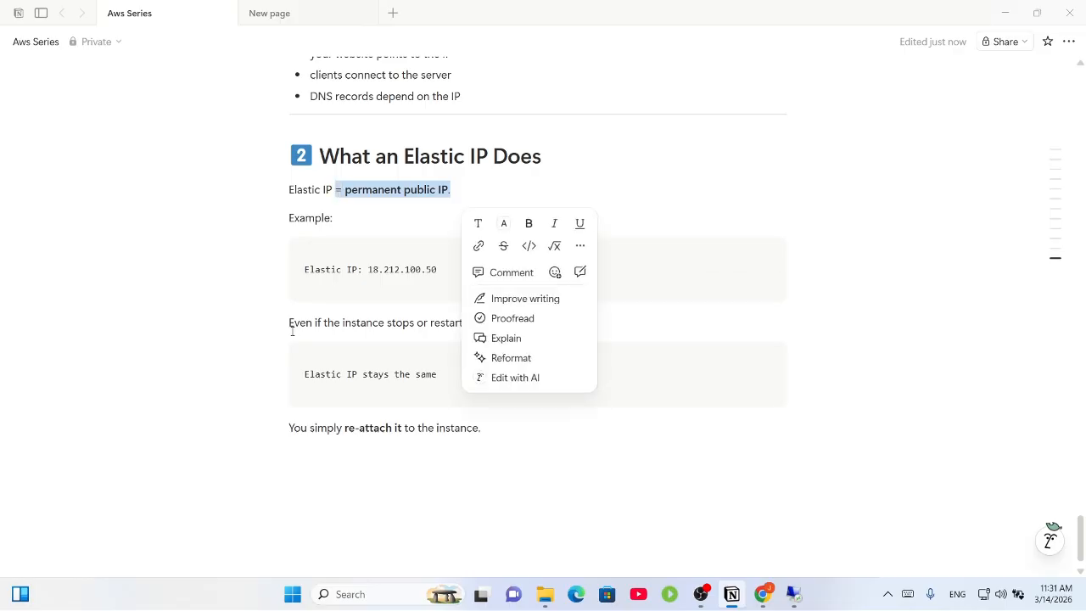
drag(305, 324, 465, 323)
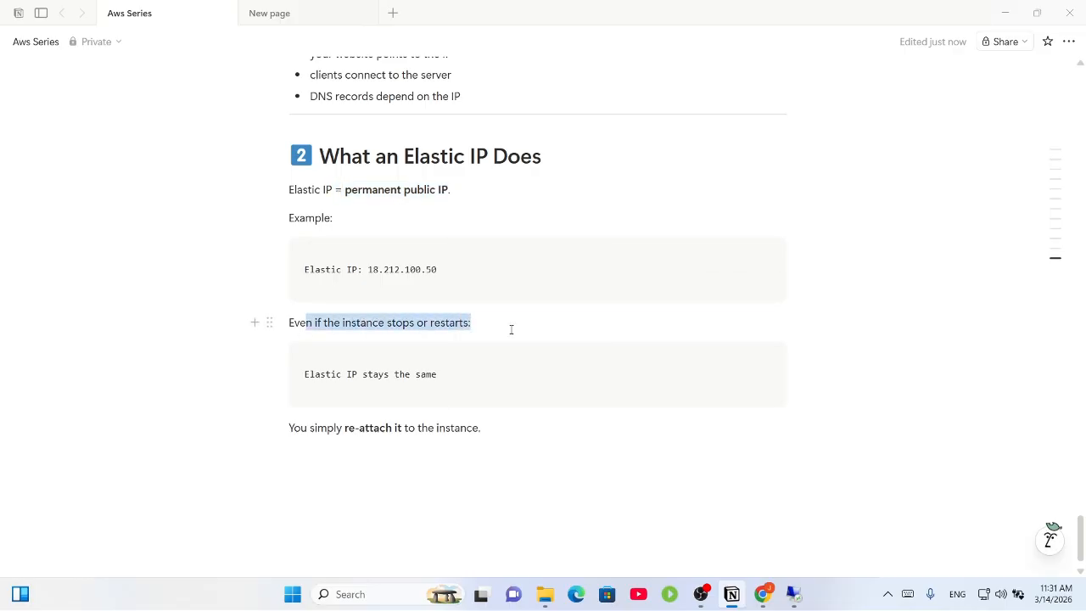
click(422, 384)
scroll(355, 406, down, 1)
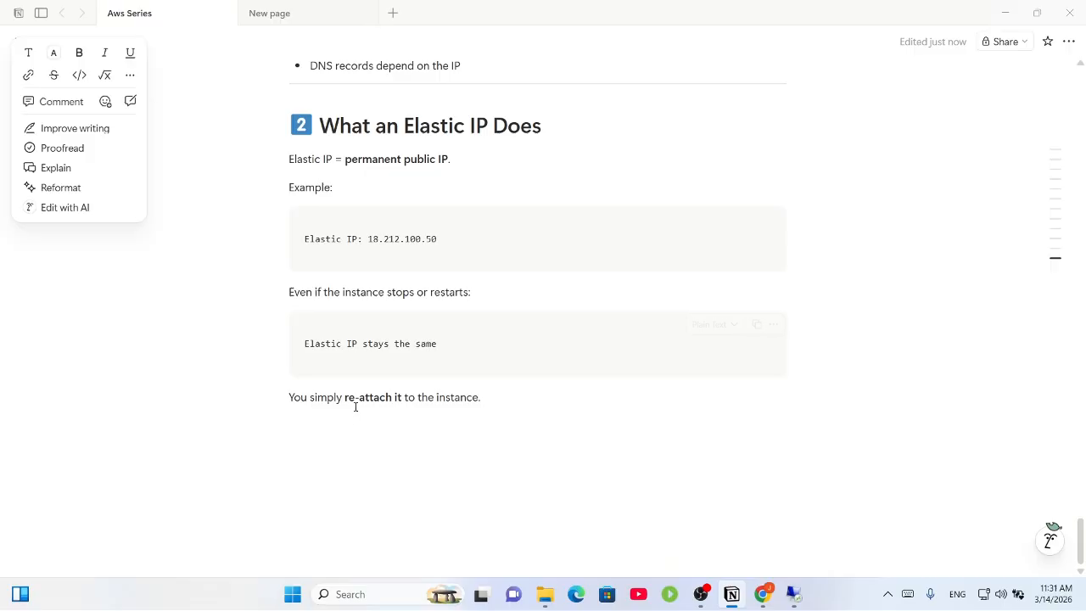
drag(365, 413, 395, 396)
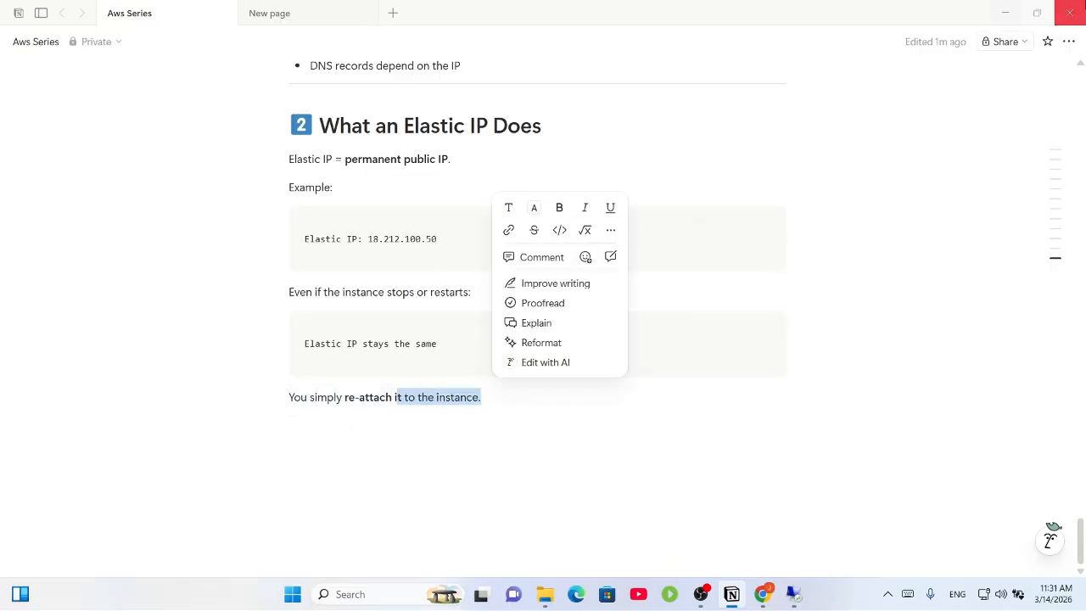
click(1004, 12)
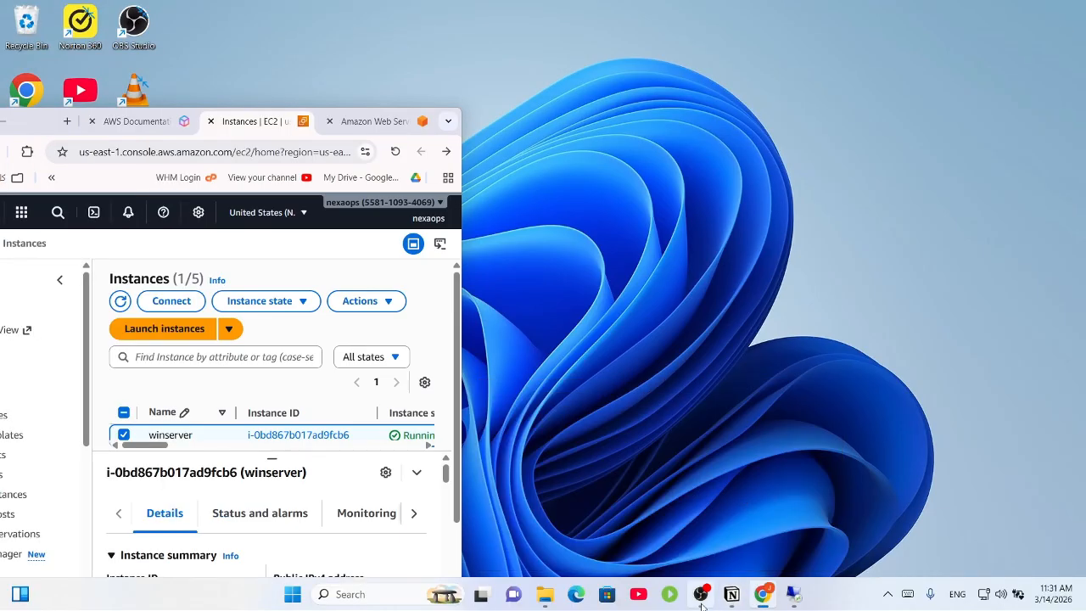
click(701, 594)
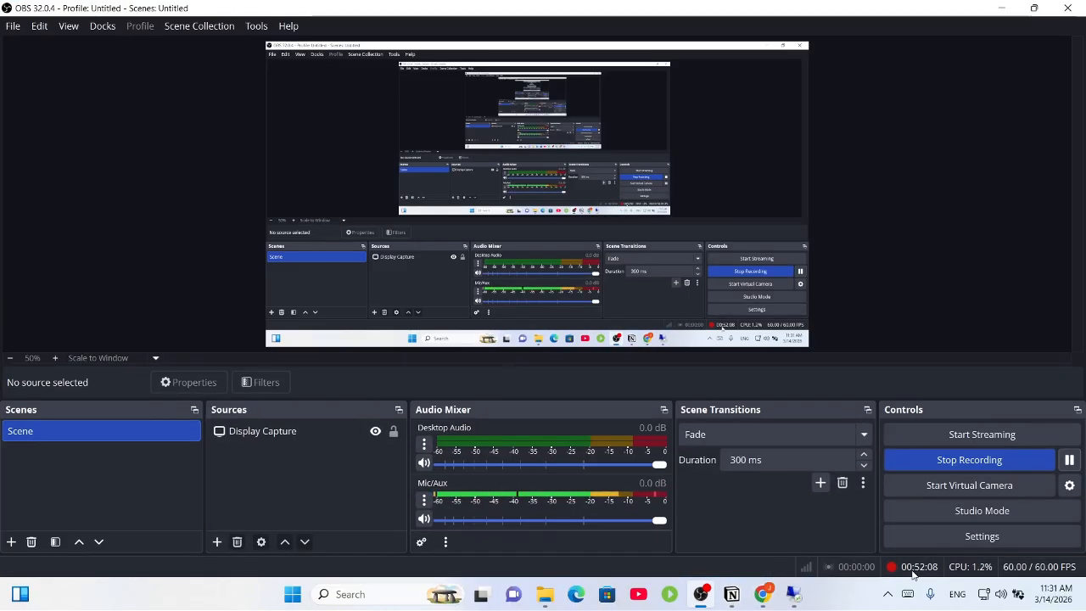